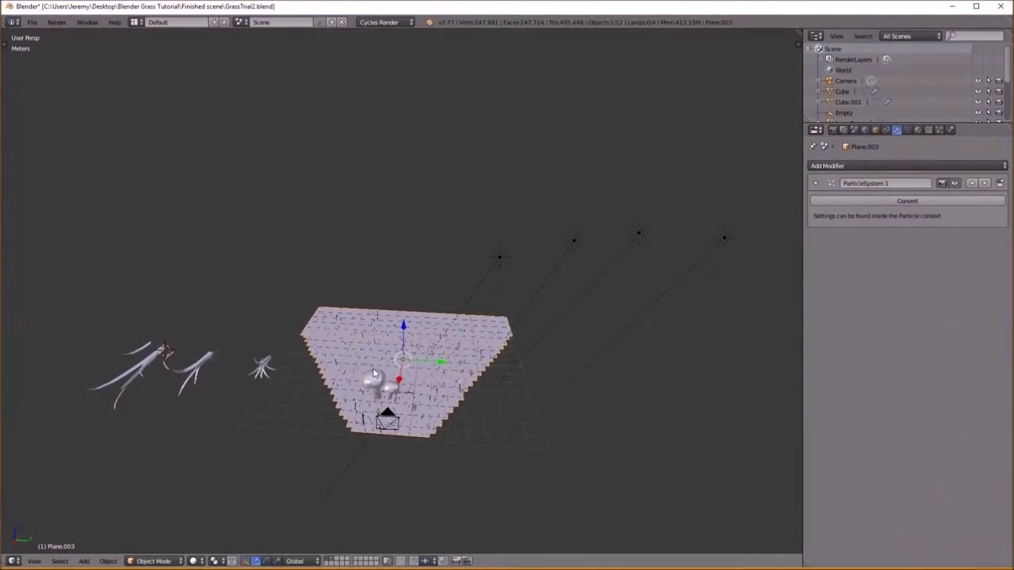
Start a new file, reloading the default startup scene
{"action": "middle_click_drag", "start_coordinate": [373, 372], "coordinate": [434, 370]}
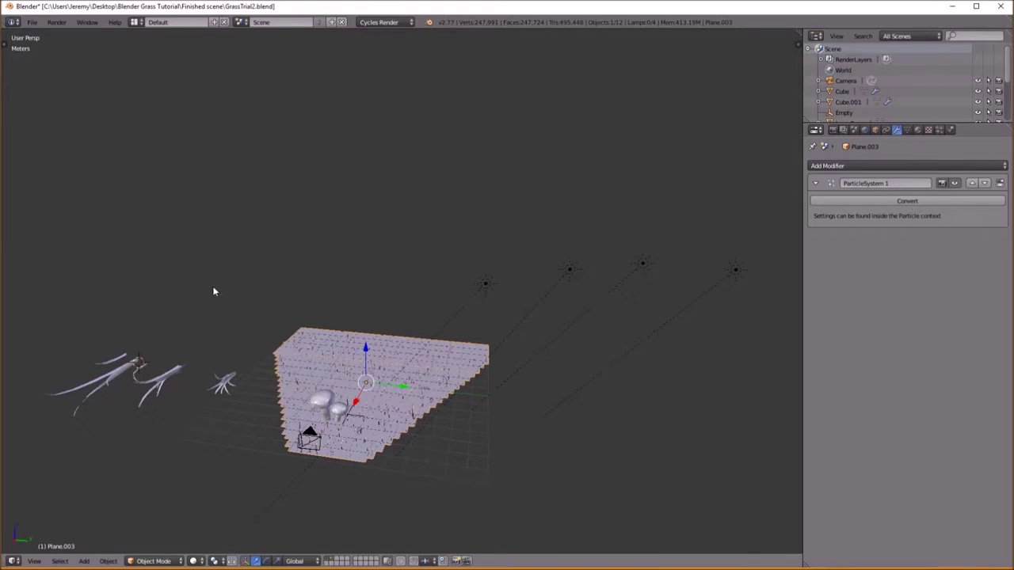
{"action": "left_click", "coordinate": [32, 21]}
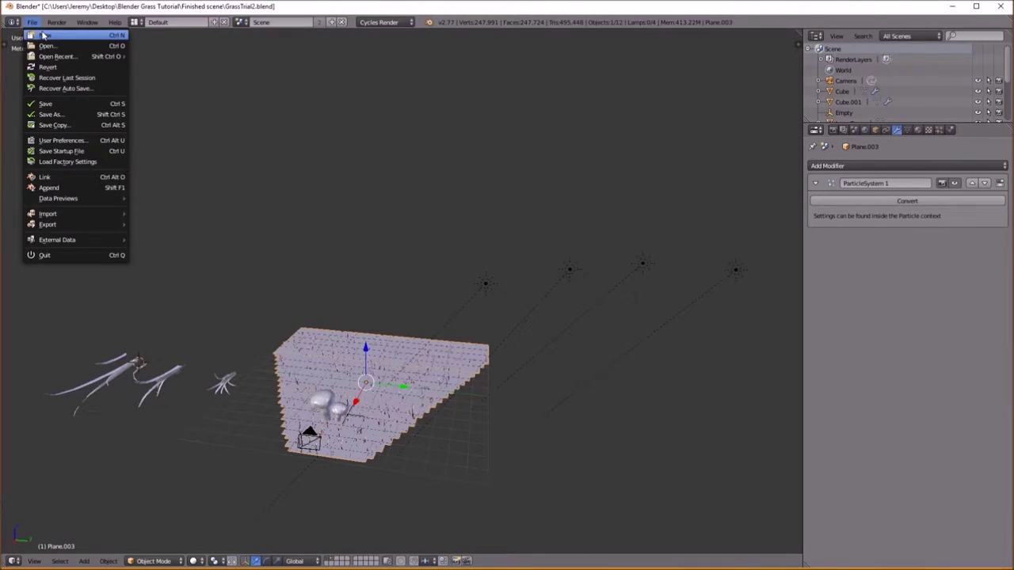
{"action": "left_click", "coordinate": [49, 33]}
{"action": "left_click", "coordinate": [49, 43]}
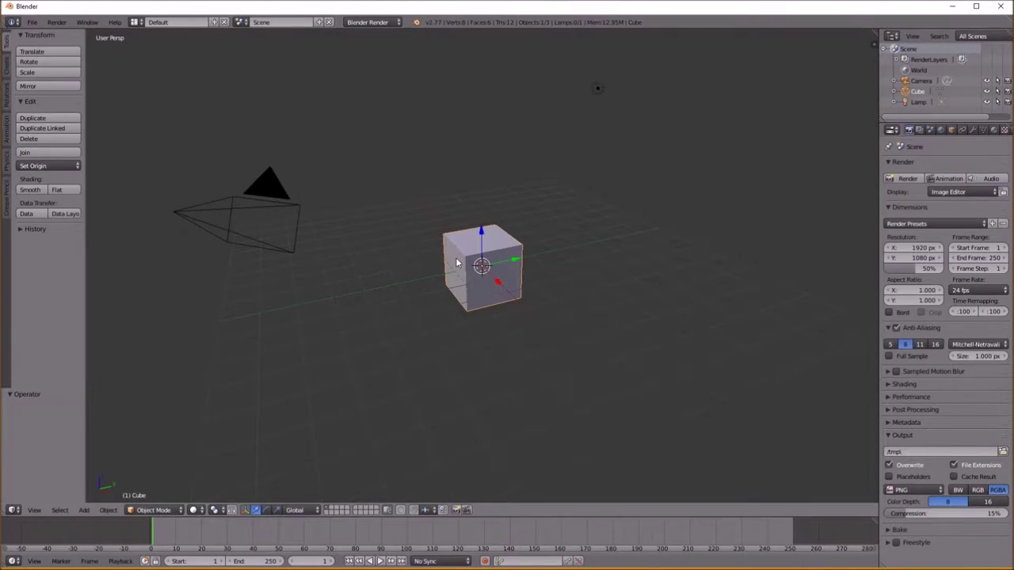
Delete the default cube and lamp, leaving only the camera in the scene
{"action": "middle_click_drag", "start_coordinate": [506, 259], "coordinate": [486, 290], "text": "shift"}
{"action": "right_click", "coordinate": [565, 152], "text": "shift"}
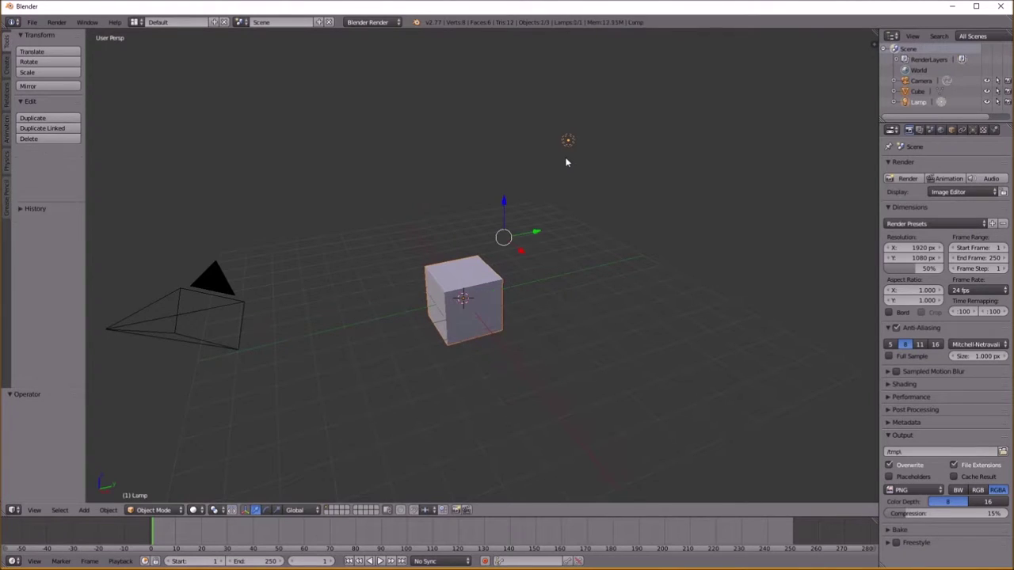
{"action": "key", "text": "Delete"}
{"action": "key", "text": "shift+a"}
{"action": "mouse_move", "coordinate": [510, 198]}
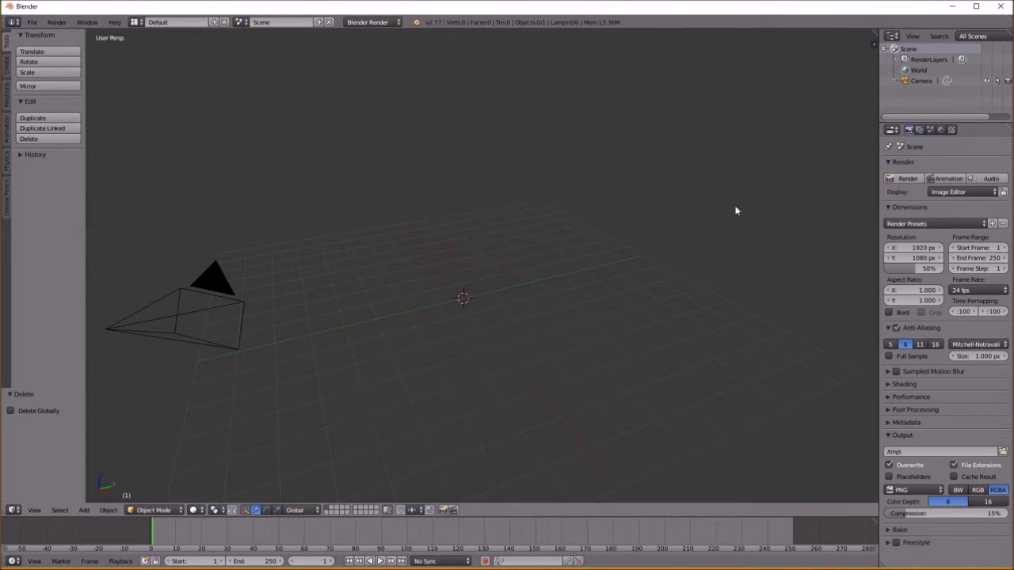
{"action": "middle_click_drag", "start_coordinate": [472, 237], "coordinate": [516, 320]}
{"action": "middle_click_drag", "start_coordinate": [635, 327], "coordinate": [536, 360]}
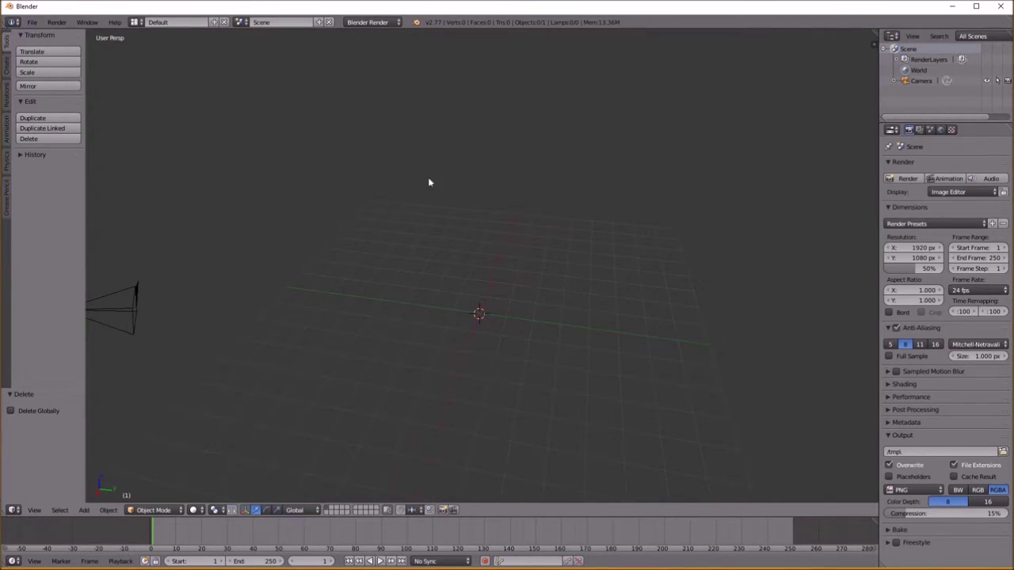
Append the grass group from GrassTrial2.blend in the Finished scene folder of Blender Grass Tutorial on the Desktop
{"action": "left_click", "coordinate": [32, 21]}
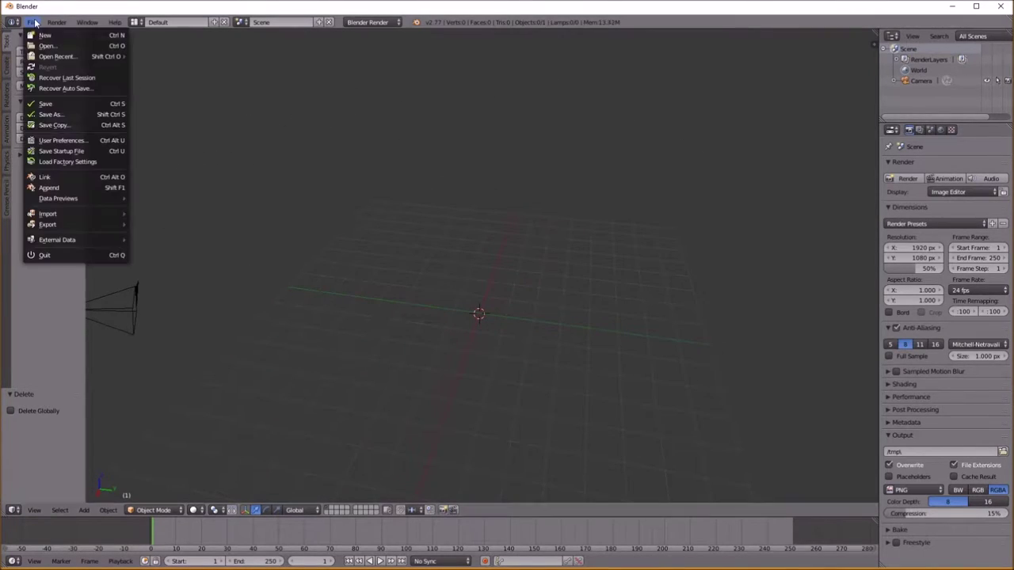
{"action": "left_click", "coordinate": [77, 187]}
{"action": "left_click", "coordinate": [182, 38]}
{"action": "left_click", "coordinate": [42, 234]}
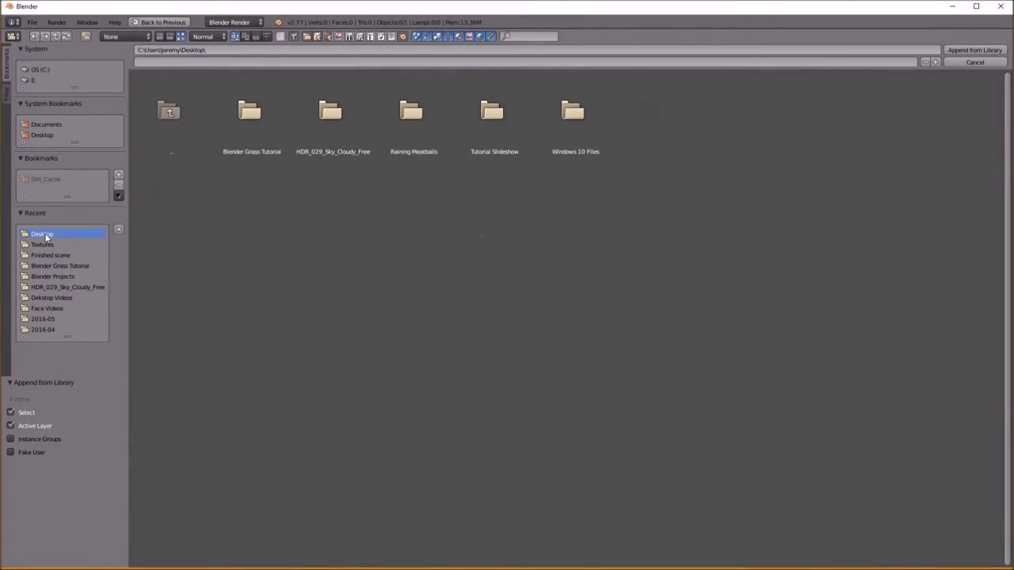
{"action": "left_click", "coordinate": [255, 120]}
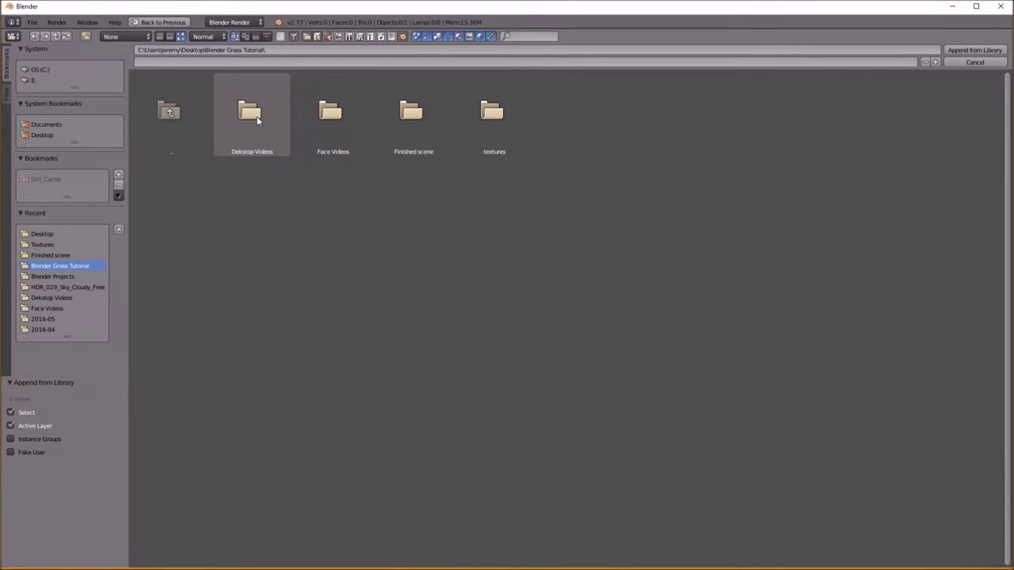
{"action": "left_click", "coordinate": [411, 119]}
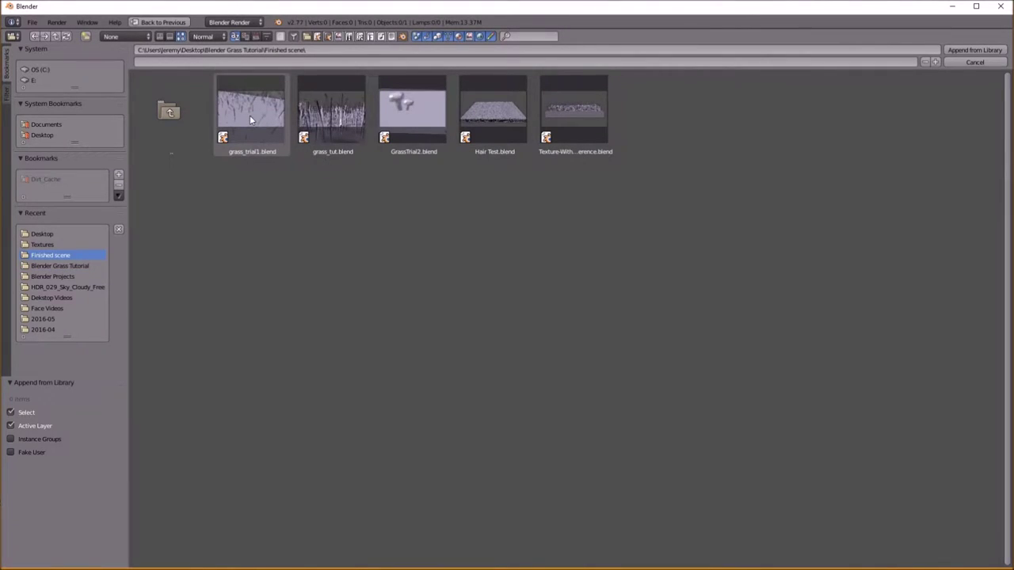
{"action": "left_click", "coordinate": [411, 111]}
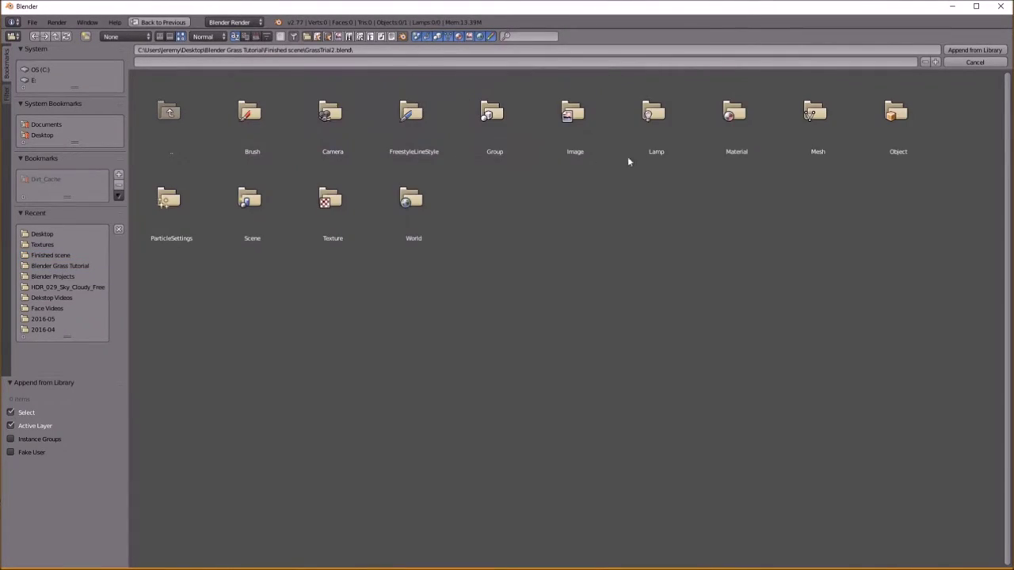
{"action": "left_click", "coordinate": [500, 115]}
{"action": "left_click", "coordinate": [253, 119]}
{"action": "left_click", "coordinate": [974, 50]}
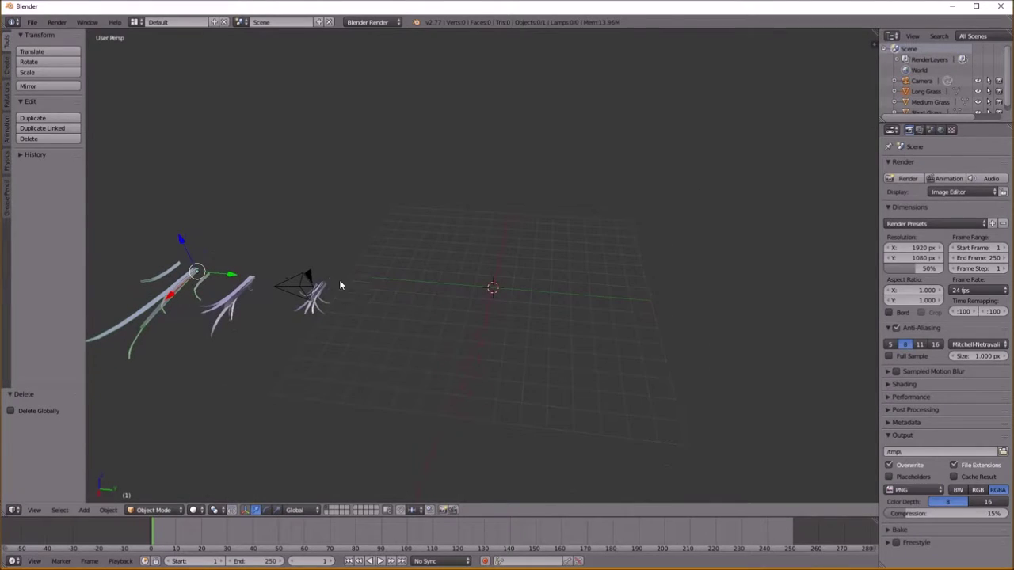
Move the long, medium and short grass objects together about 12.3 units along the Y axis
{"action": "right_click", "coordinate": [173, 289], "text": "shift"}
{"action": "left_click_drag", "start_coordinate": [292, 282], "coordinate": [501, 298]}
{"action": "right_click", "coordinate": [237, 281]}
{"action": "middle_click_drag", "start_coordinate": [525, 314], "coordinate": [395, 311], "text": "shift"}
{"action": "key", "text": "g"}
{"action": "key", "text": "y"}
{"action": "left_click", "coordinate": [515, 293]}
Remove the material slot from the Short Grass object
{"action": "right_click", "coordinate": [478, 321]}
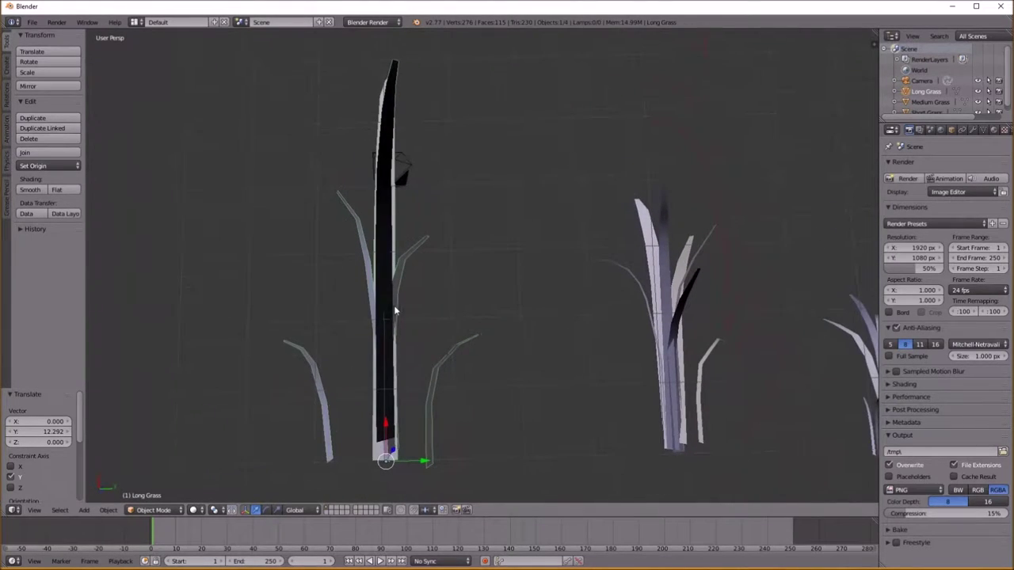
{"action": "scroll", "coordinate": [387, 388], "scroll_direction": "down", "scroll_amount": 3}
{"action": "middle_click_drag", "start_coordinate": [374, 395], "coordinate": [527, 326]}
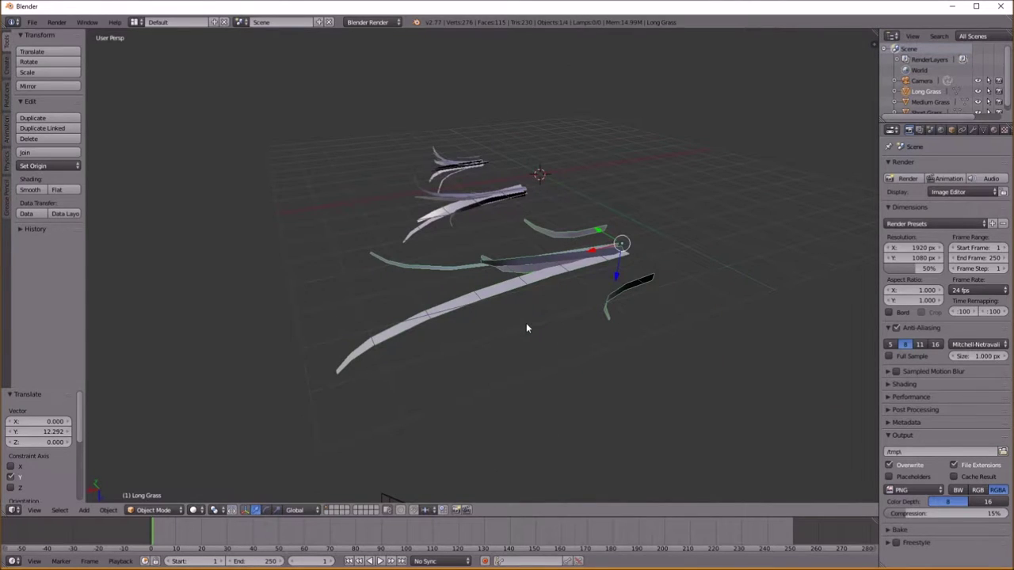
{"action": "middle_click_drag", "start_coordinate": [529, 274], "coordinate": [553, 317]}
{"action": "right_click", "coordinate": [658, 351]}
{"action": "middle_click_drag", "start_coordinate": [658, 352], "coordinate": [550, 325]}
{"action": "left_click", "coordinate": [993, 130]}
{"action": "left_click", "coordinate": [1002, 176]}
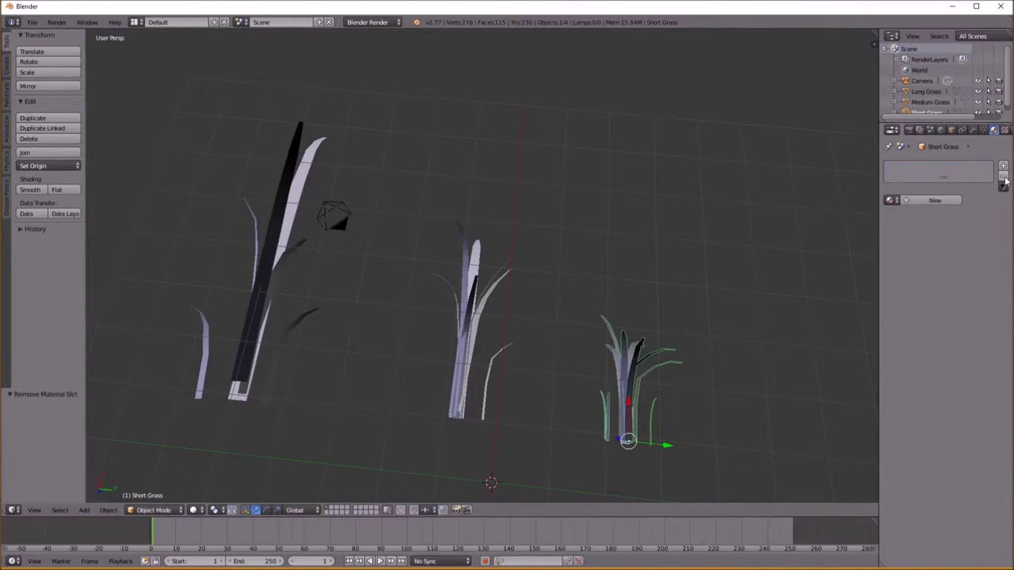
Switch the render engine to Cycles Render, with GPU Compute as the device and 100% resolution
{"action": "left_click", "coordinate": [367, 22]}
{"action": "left_click", "coordinate": [385, 47]}
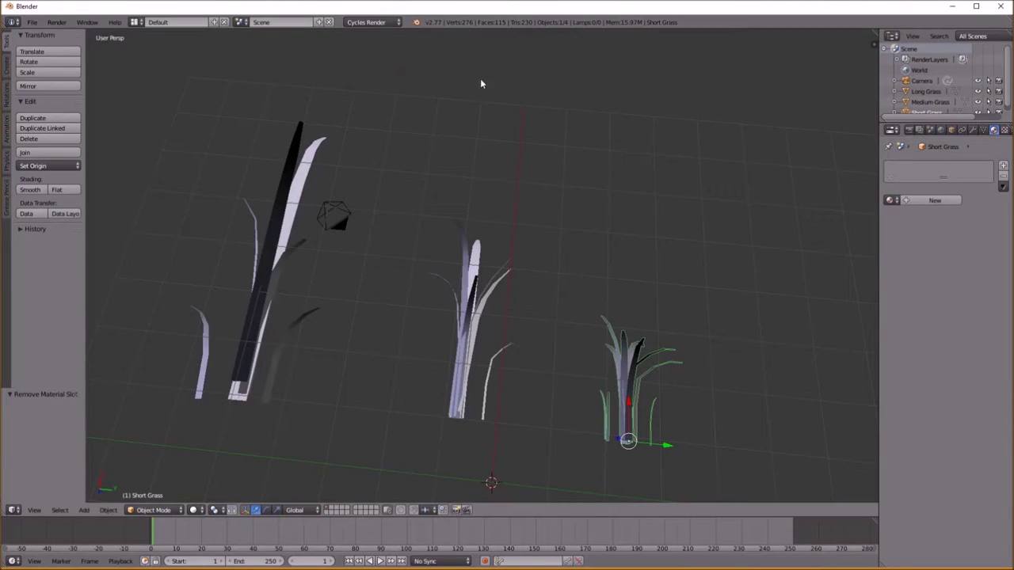
{"action": "left_click", "coordinate": [909, 130]}
{"action": "left_click", "coordinate": [909, 131]}
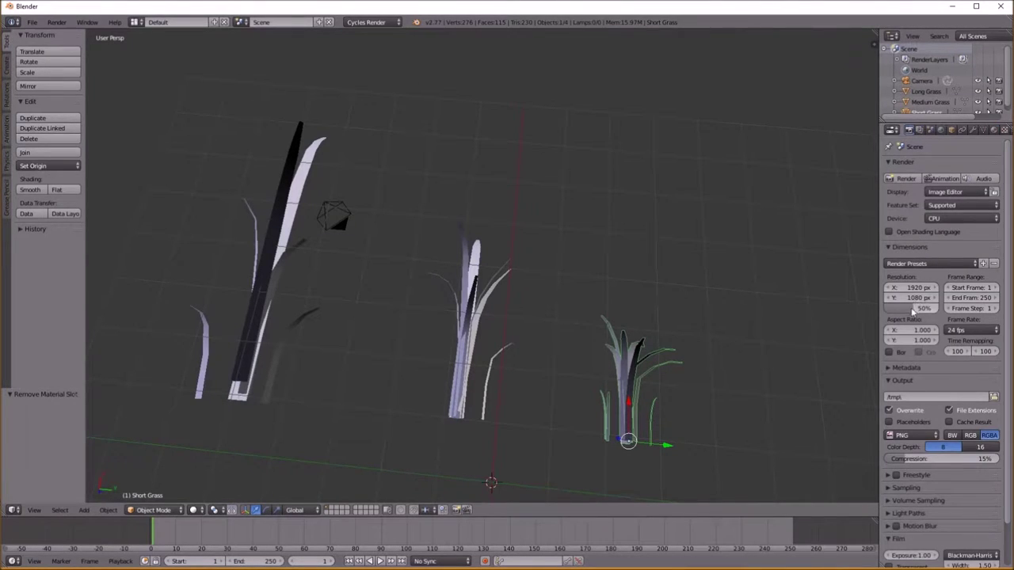
{"action": "left_click", "coordinate": [954, 219]}
{"action": "left_click", "coordinate": [950, 203]}
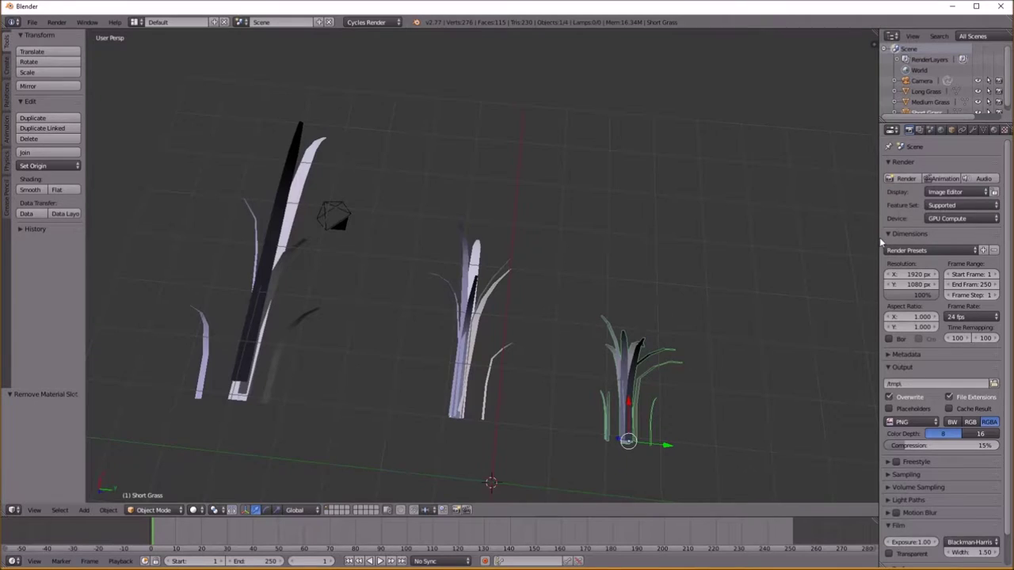
Set the render tile size to 256 by 256 in the performance settings
{"action": "left_click_drag", "start_coordinate": [879, 239], "coordinate": [873, 240]}
{"action": "scroll", "coordinate": [935, 339], "scroll_direction": "down", "scroll_amount": 1}
{"action": "left_click", "coordinate": [896, 443]}
{"action": "scroll", "coordinate": [903, 453], "scroll_direction": "down", "scroll_amount": 2}
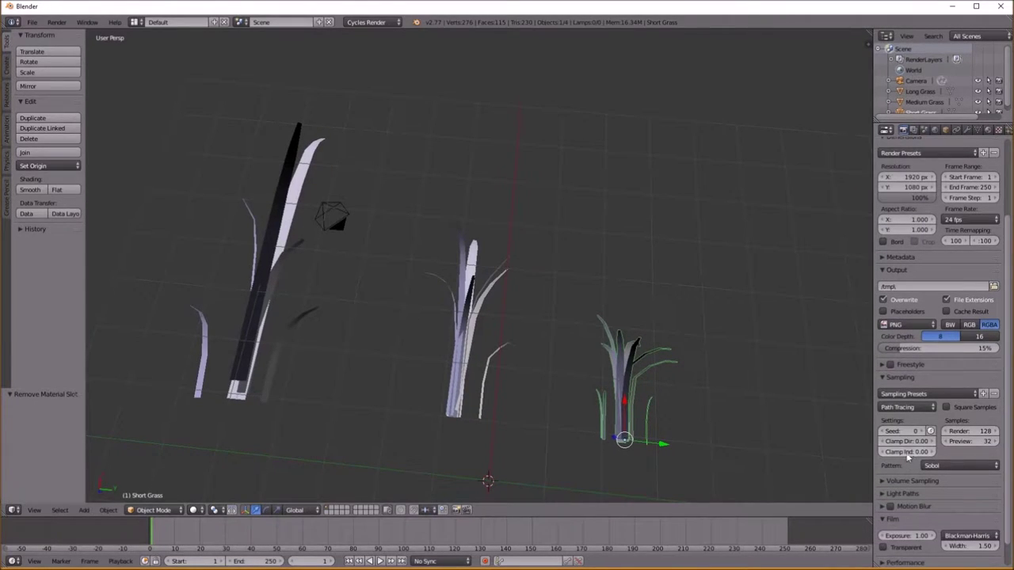
{"action": "scroll", "coordinate": [910, 451], "scroll_direction": "down", "scroll_amount": 1}
{"action": "left_click", "coordinate": [897, 349]}
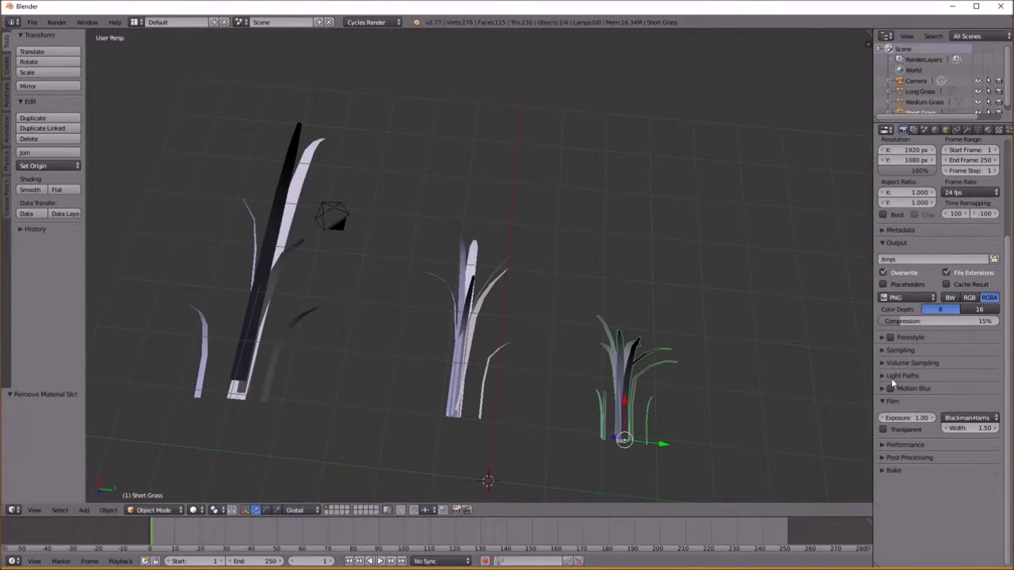
{"action": "left_click", "coordinate": [896, 444]}
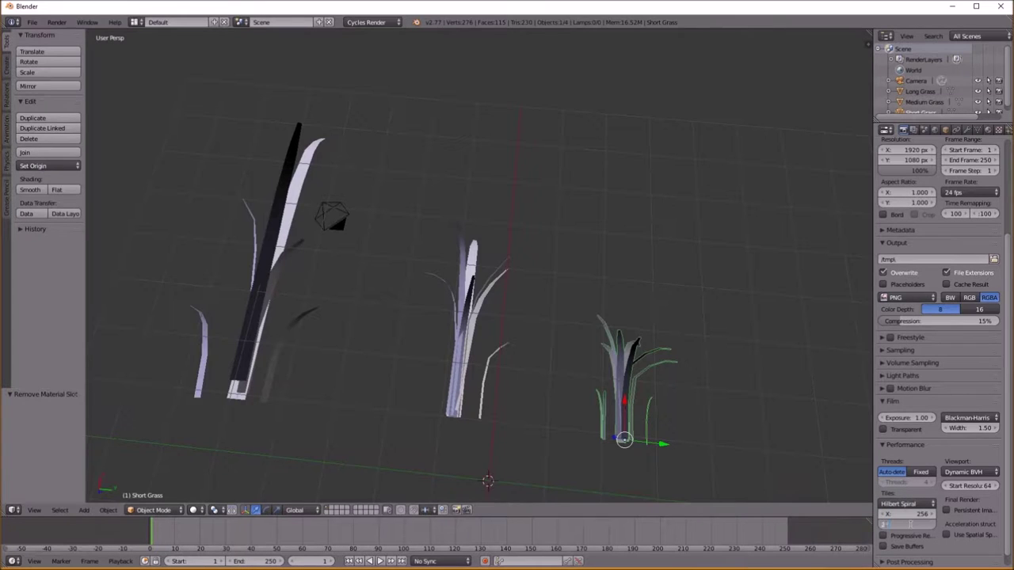
{"action": "key", "text": "Return"}
Select all three grass objects and move them aside, away from the center of the grid
{"action": "scroll", "coordinate": [570, 396], "scroll_direction": "down", "scroll_amount": 2}
{"action": "middle_click_drag", "start_coordinate": [555, 388], "coordinate": [536, 332]}
{"action": "right_click", "coordinate": [506, 288]}
{"action": "mouse_move", "coordinate": [507, 293]}
{"action": "middle_mouse_down"}
{"action": "mouse_move", "coordinate": [511, 307]}
{"action": "mouse_move", "coordinate": [534, 229]}
{"action": "mouse_move", "coordinate": [532, 265]}
{"action": "mouse_move", "coordinate": [508, 299]}
{"action": "middle_mouse_up"}
{"action": "right_click", "coordinate": [508, 296], "text": "shift"}
{"action": "right_click", "coordinate": [510, 337], "text": "shift"}
{"action": "left_click_drag", "start_coordinate": [498, 290], "coordinate": [346, 282]}
{"action": "middle_click_drag", "start_coordinate": [403, 324], "coordinate": [441, 360]}
Examine the grass meshes up close in Edit Mode
{"action": "scroll", "coordinate": [453, 360], "scroll_direction": "up", "scroll_amount": 5}
{"action": "key", "text": "Tab"}
{"action": "middle_click_drag", "start_coordinate": [468, 313], "coordinate": [469, 337], "text": "shift"}
{"action": "key", "text": "Tab"}
{"action": "right_click", "coordinate": [511, 218]}
{"action": "key", "text": "Tab"}
{"action": "key", "text": "Tab"}
{"action": "scroll", "coordinate": [479, 307], "scroll_direction": "down", "scroll_amount": 3}
Align the camera to the current view so that it looks across the grid
{"action": "key", "text": "KP_0"}
{"action": "key", "text": "ctrl+alt+KP_0"}
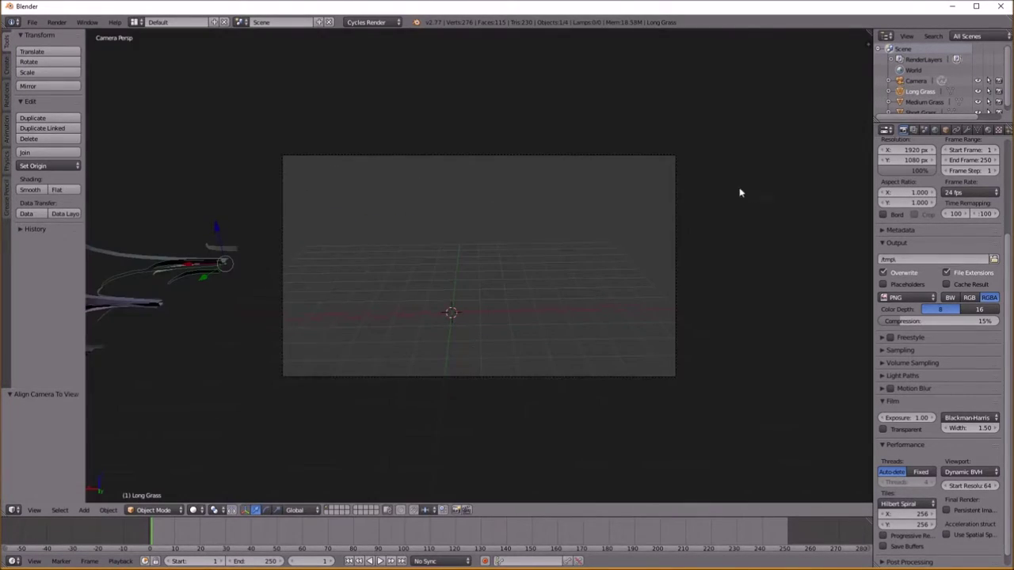
{"action": "right_click", "coordinate": [671, 188]}
Add a plane at the origin and scale it by 8 as the ground
{"action": "key", "text": "shift+a"}
{"action": "mouse_move", "coordinate": [570, 248]}
{"action": "left_click", "coordinate": [637, 251]}
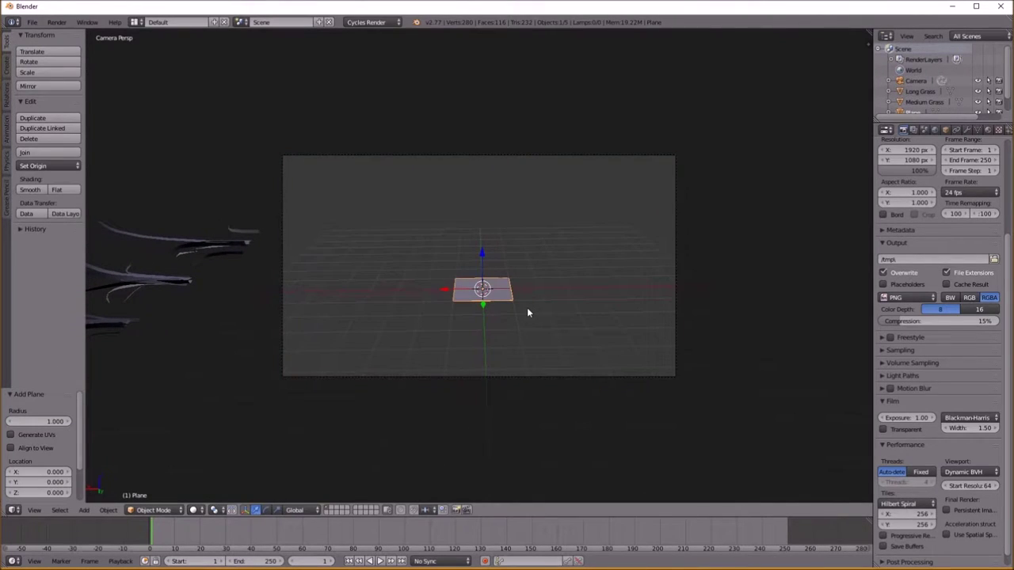
{"action": "key", "text": "s"}
{"action": "key", "text": "8"}
{"action": "key", "text": "Return"}
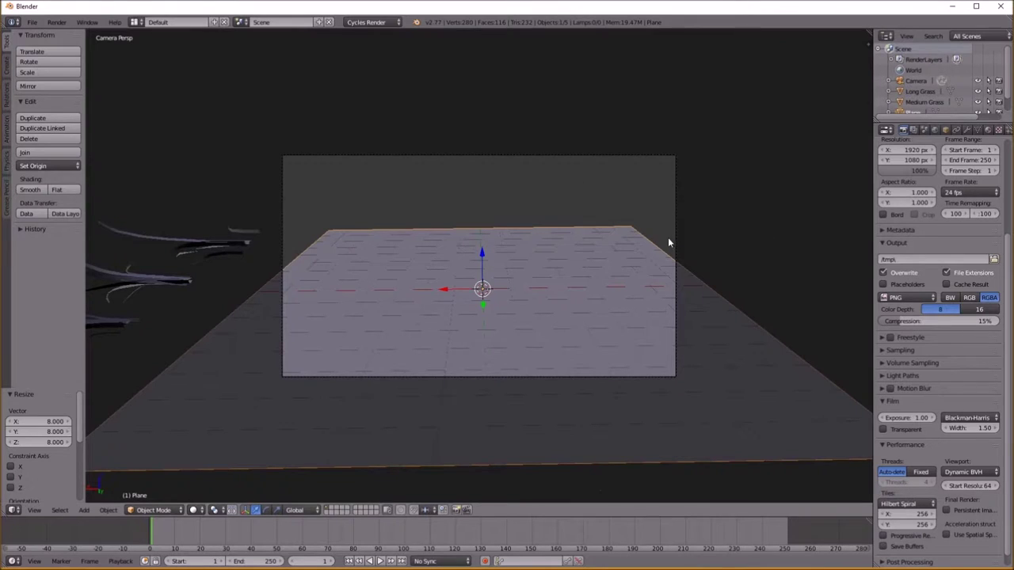
Move the camera down about 1.36 units and about 0.5 units along Y
{"action": "right_click", "coordinate": [674, 211]}
{"action": "key", "text": "g"}
{"action": "left_click", "coordinate": [684, 315]}
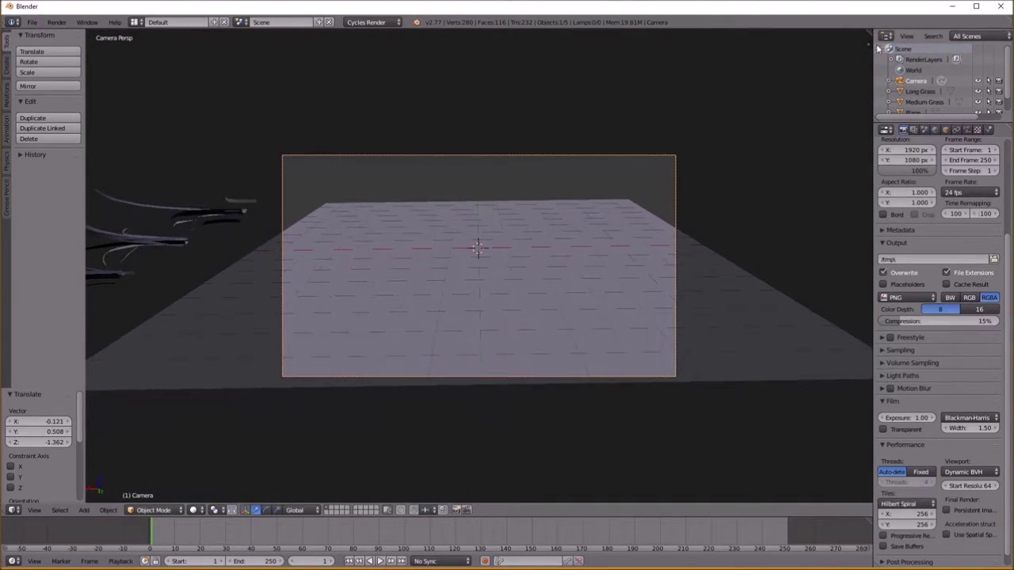
Lock the camera to the view and reframe it closer on the ground plane
{"action": "key", "text": "n"}
{"action": "left_click", "coordinate": [788, 321]}
{"action": "scroll", "coordinate": [531, 299], "scroll_direction": "up", "scroll_amount": 1}
{"action": "middle_click_drag", "start_coordinate": [531, 299], "coordinate": [530, 272], "text": "shift"}
{"action": "scroll", "coordinate": [543, 273], "scroll_direction": "up", "scroll_amount": 1}
Walk the camera back and sideways to about X -1.0, Y 11.57, Z 3.86, and unlock it from the view
{"action": "key", "text": "shift+f"}
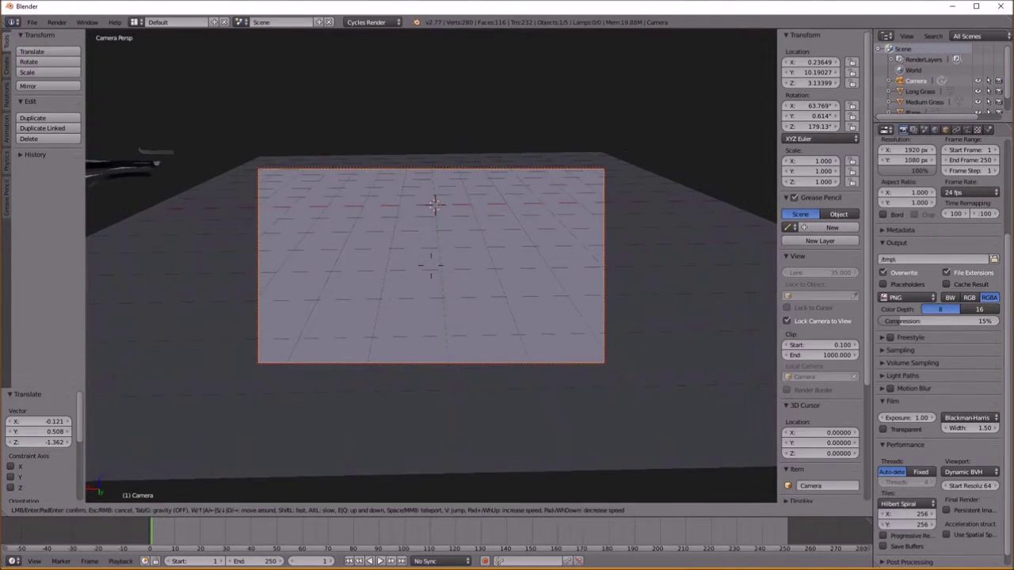
{"action": "key", "text": "s"}
{"action": "key", "text": "d"}
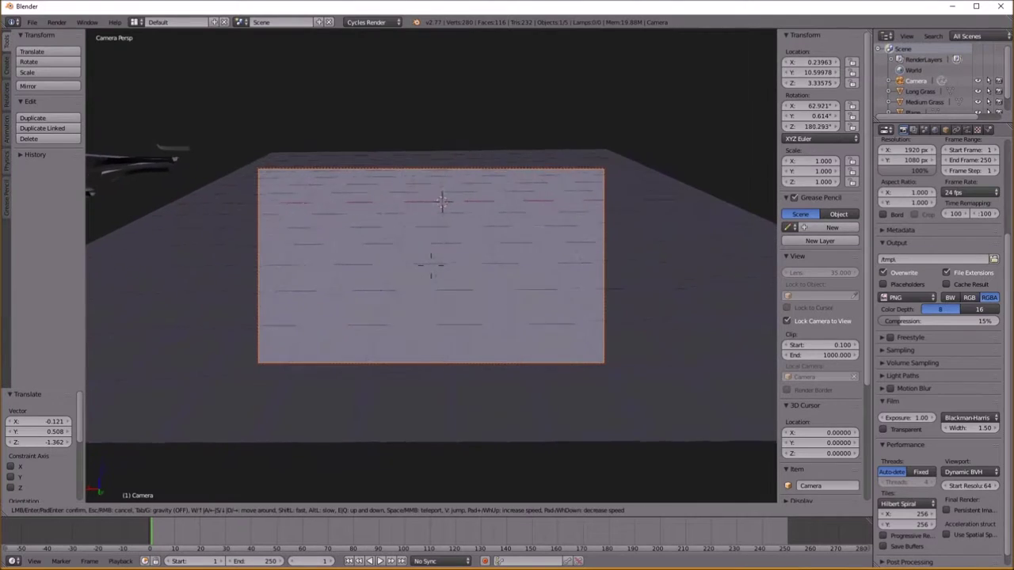
{"action": "key", "text": "d"}
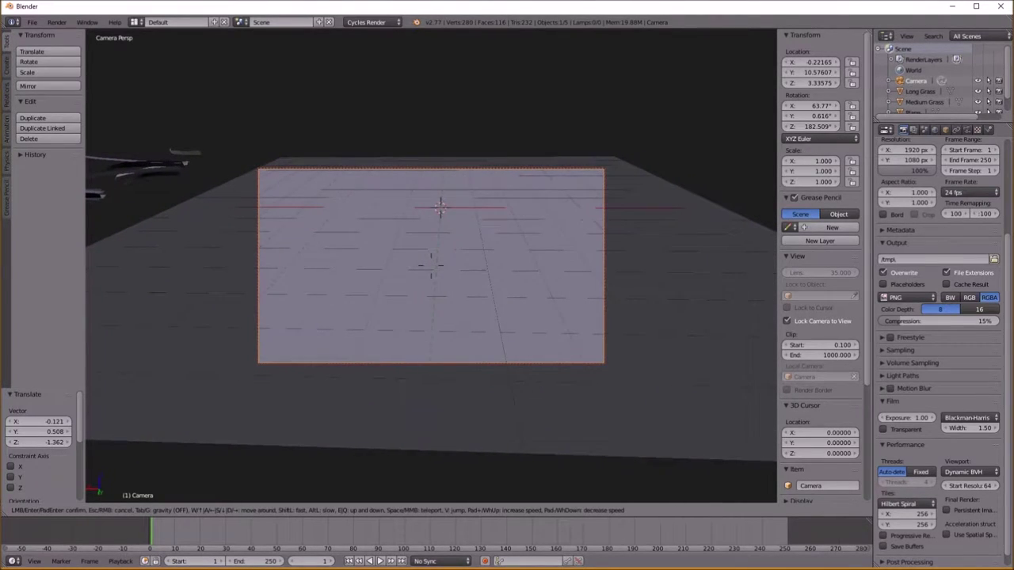
{"action": "key", "text": "s"}
{"action": "key", "text": "d"}
{"action": "key", "text": "d"}
{"action": "key", "text": "d"}
{"action": "key", "text": "s"}
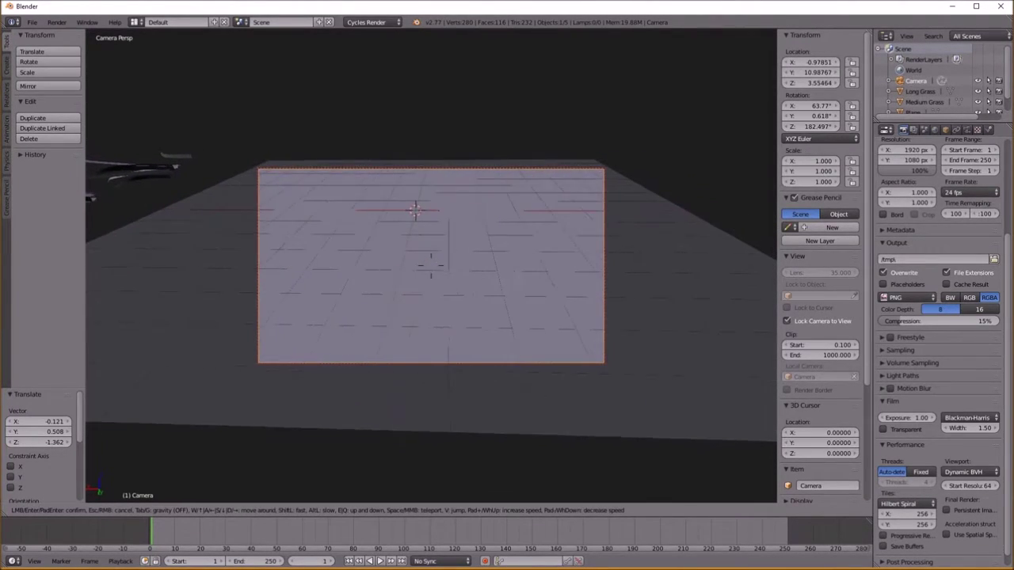
{"action": "key", "text": "s"}
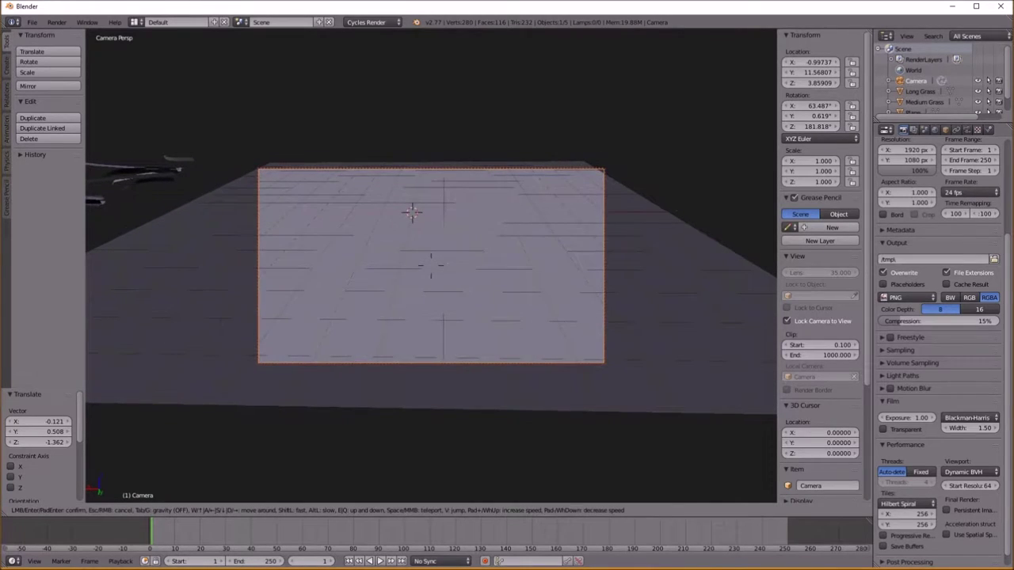
{"action": "left_click", "coordinate": [704, 318]}
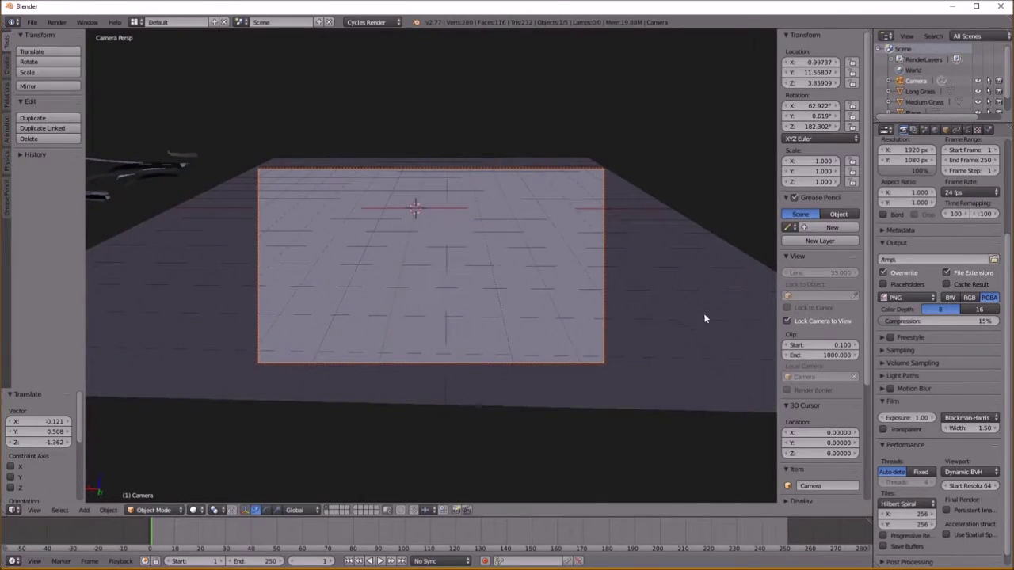
{"action": "left_click", "coordinate": [790, 319]}
Subdivide the ground plane's mesh with 50 cuts and deselect all of its vertices
{"action": "right_click", "coordinate": [637, 282]}
{"action": "key", "text": "Tab"}
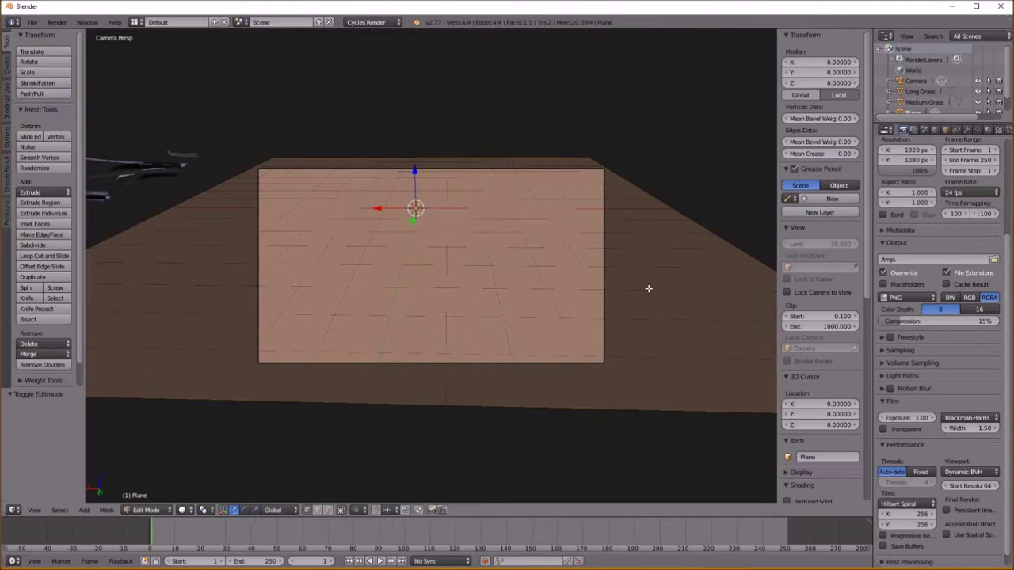
{"action": "key", "text": "w"}
{"action": "left_click", "coordinate": [646, 292]}
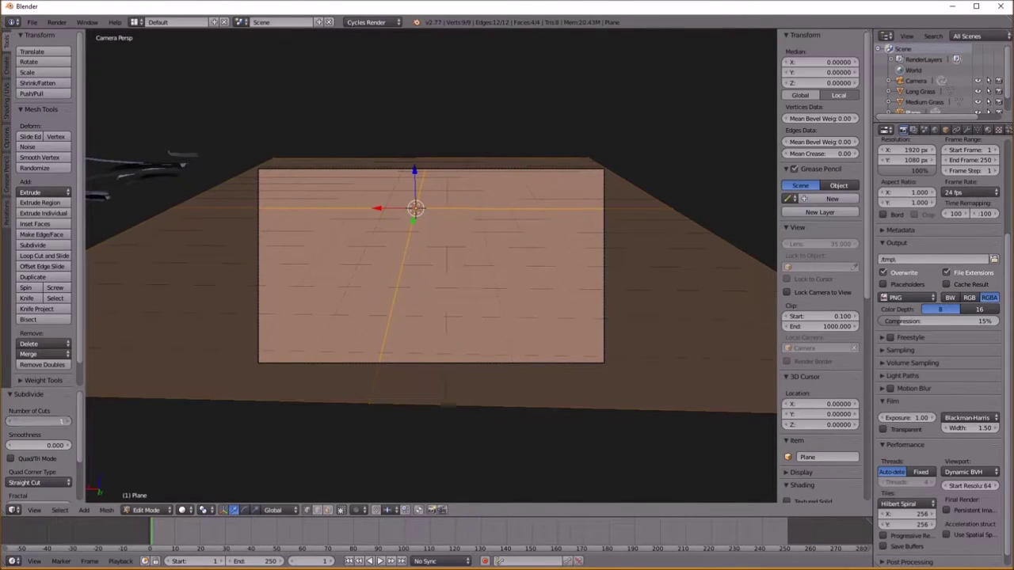
{"action": "type", "text": "50"}
{"action": "key", "text": "Return"}
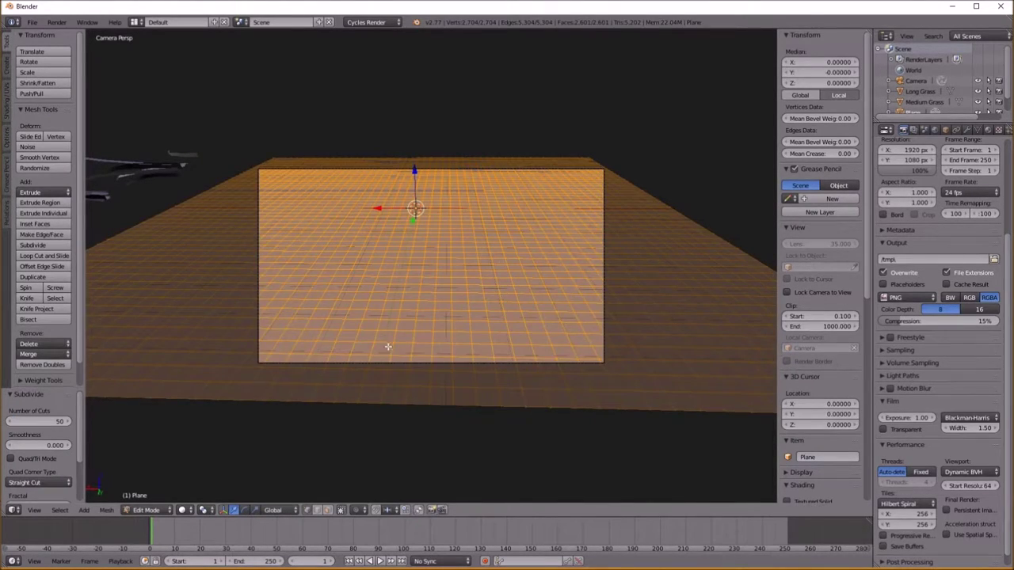
{"action": "scroll", "coordinate": [388, 347], "scroll_direction": "down", "scroll_amount": 3}
{"action": "key", "text": "a"}
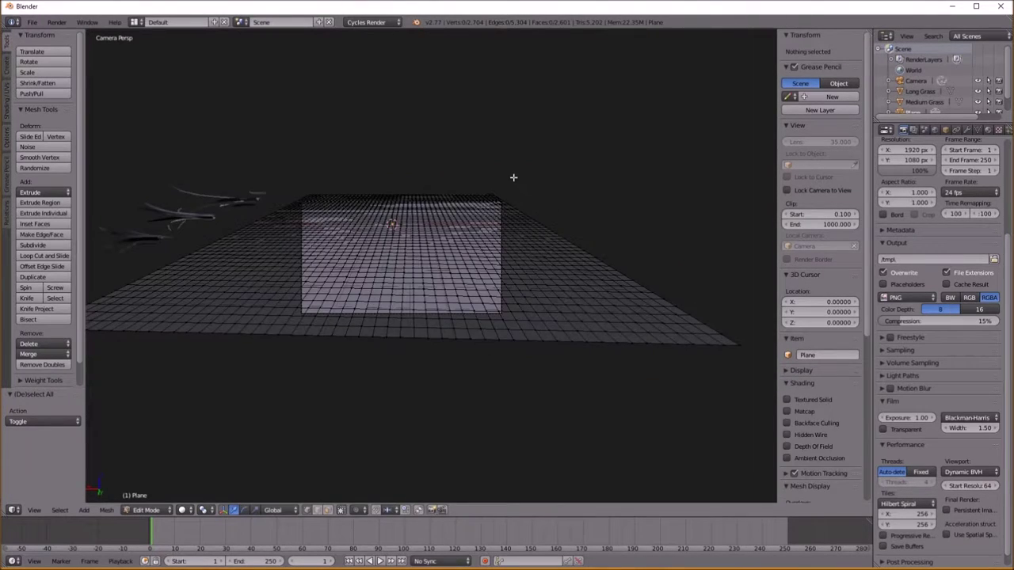
Delete the ground plane's faces that lie well outside the camera frame on both sides, leaving a small margin
{"action": "key", "text": "b"}
{"action": "left_click_drag", "start_coordinate": [520, 163], "coordinate": [777, 414]}
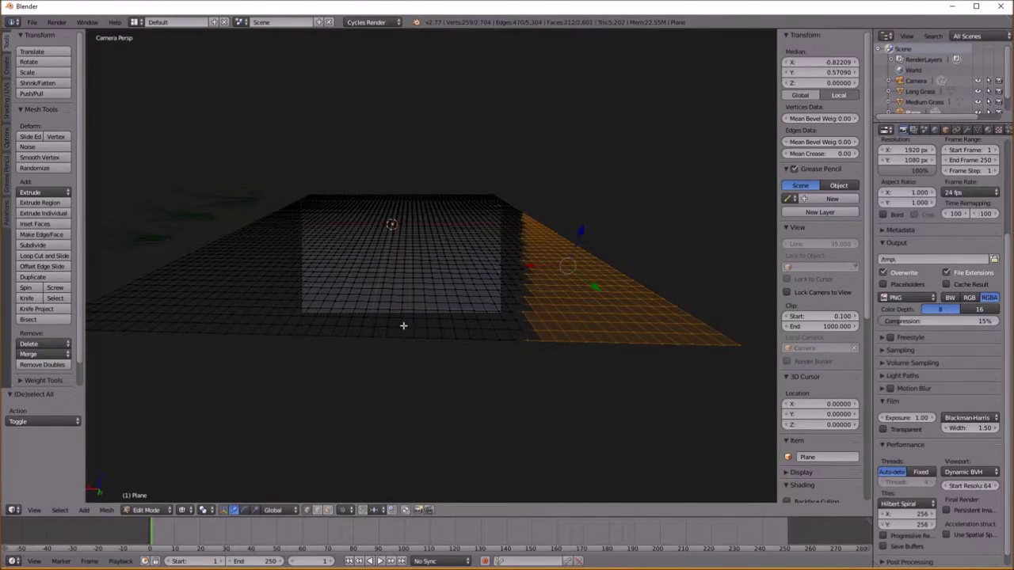
{"action": "middle_click_drag", "start_coordinate": [403, 325], "coordinate": [373, 295]}
{"action": "key", "text": "b"}
{"action": "left_click_drag", "start_coordinate": [211, 174], "coordinate": [421, 415]}
{"action": "key", "text": "b"}
{"action": "left_click_drag", "start_coordinate": [357, 305], "coordinate": [581, 327]}
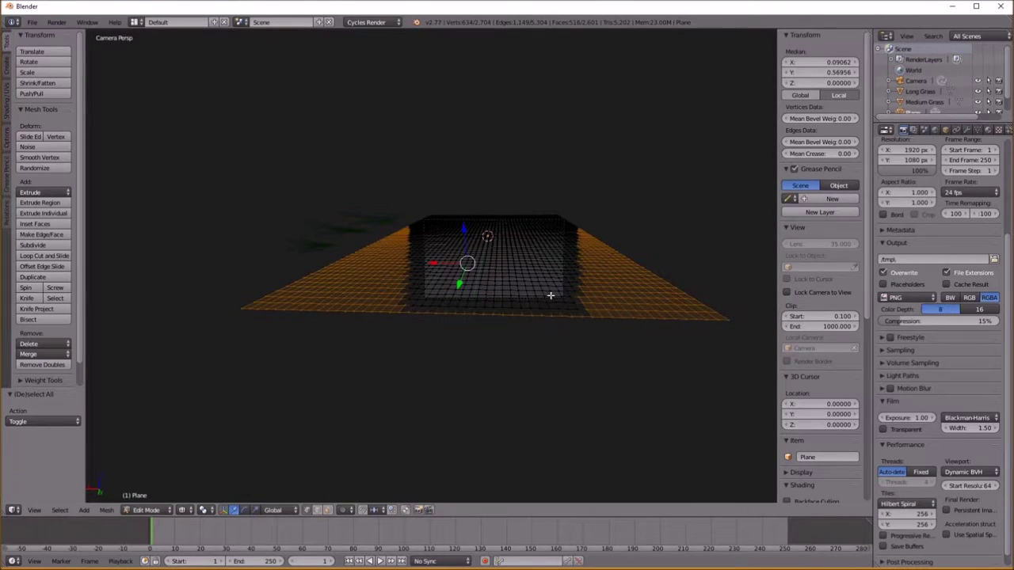
{"action": "key", "text": "x"}
{"action": "left_click", "coordinate": [557, 318]}
{"action": "scroll", "coordinate": [571, 322], "scroll_direction": "up", "scroll_amount": 3}
{"action": "key", "text": "Tab"}
{"action": "scroll", "coordinate": [588, 333], "scroll_direction": "up", "scroll_amount": 3}
{"action": "middle_click_drag", "start_coordinate": [641, 312], "coordinate": [453, 325], "text": "shift"}
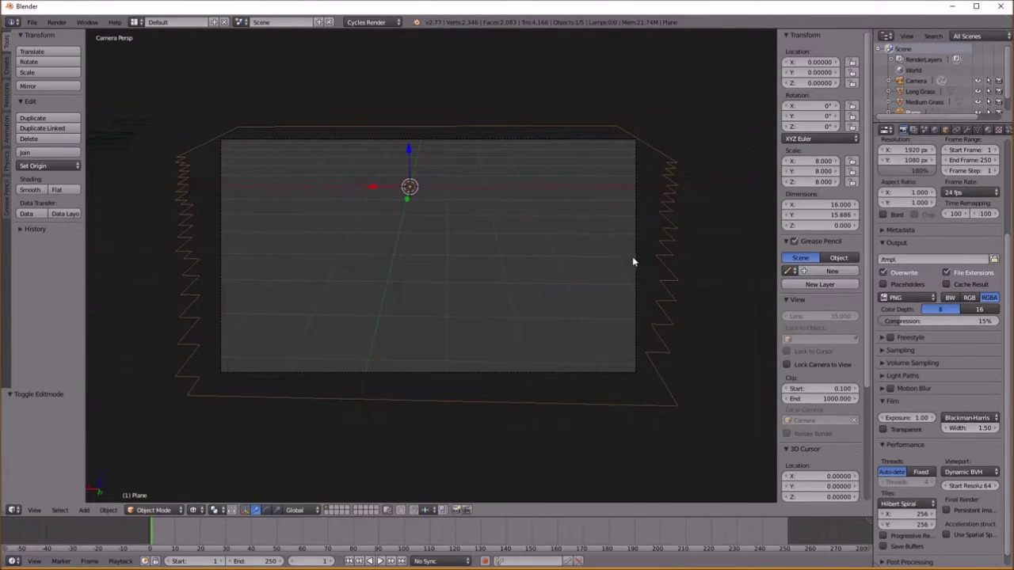
Set the camera's Y rotation to 0°
{"action": "right_click", "coordinate": [634, 258]}
{"action": "middle_click_drag", "start_coordinate": [614, 254], "coordinate": [609, 276], "text": "shift"}
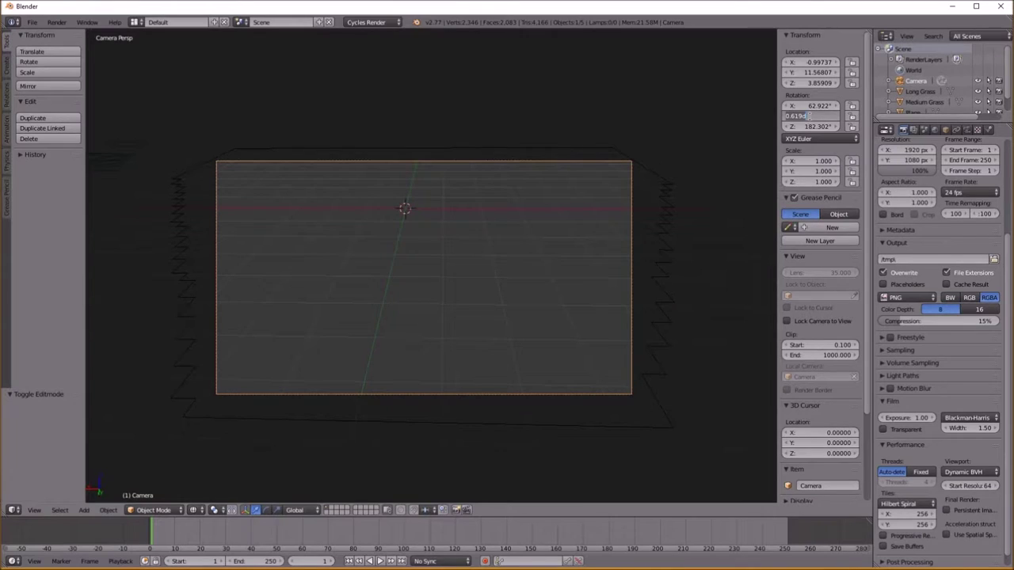
{"action": "type", "text": "0"}
{"action": "key", "text": "Return"}
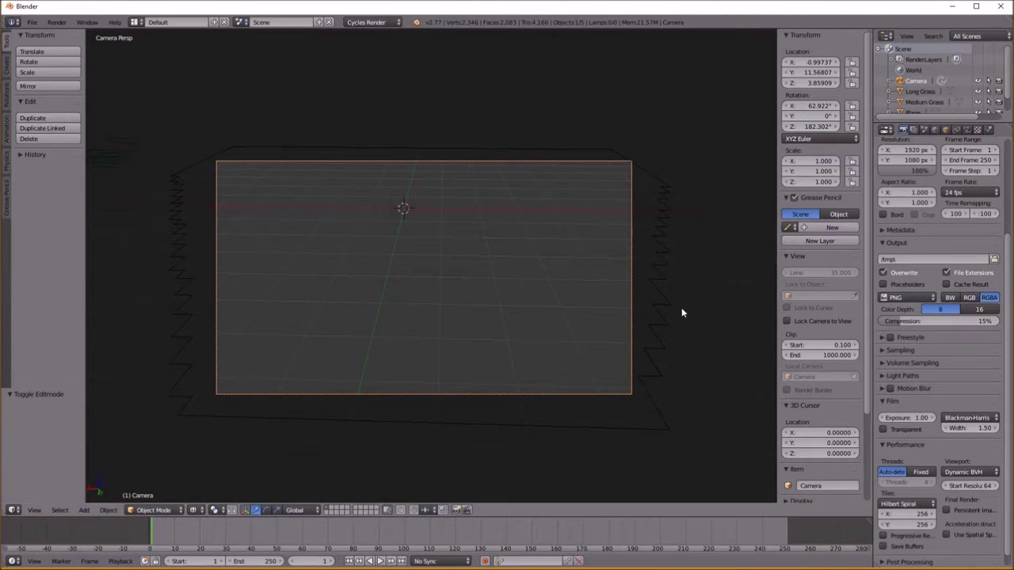
Rotate the camera about -2.3° around global Z and move it about 0.53 units along X to center the plane
{"action": "right_click", "coordinate": [661, 306]}
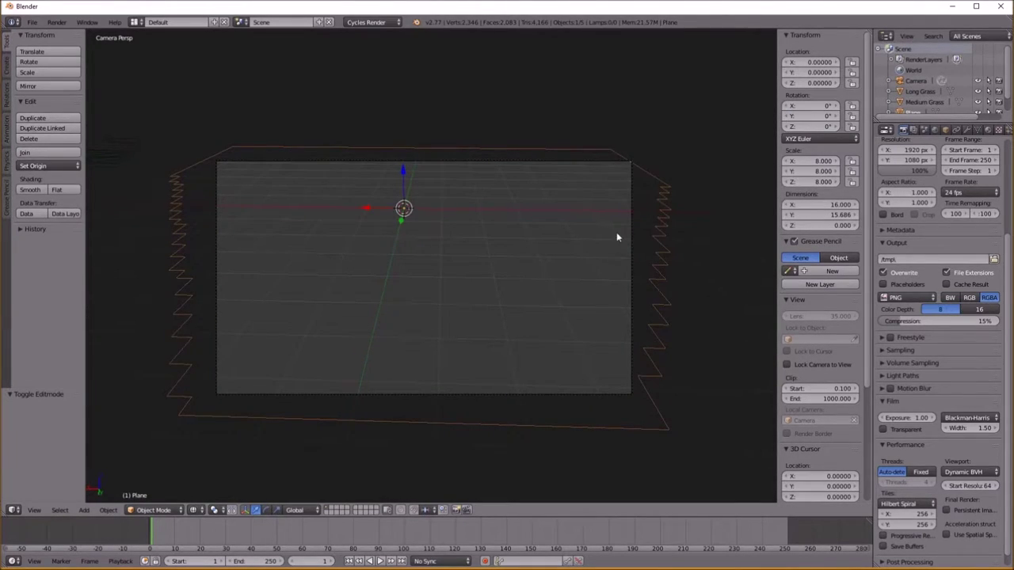
{"action": "right_click", "coordinate": [636, 239]}
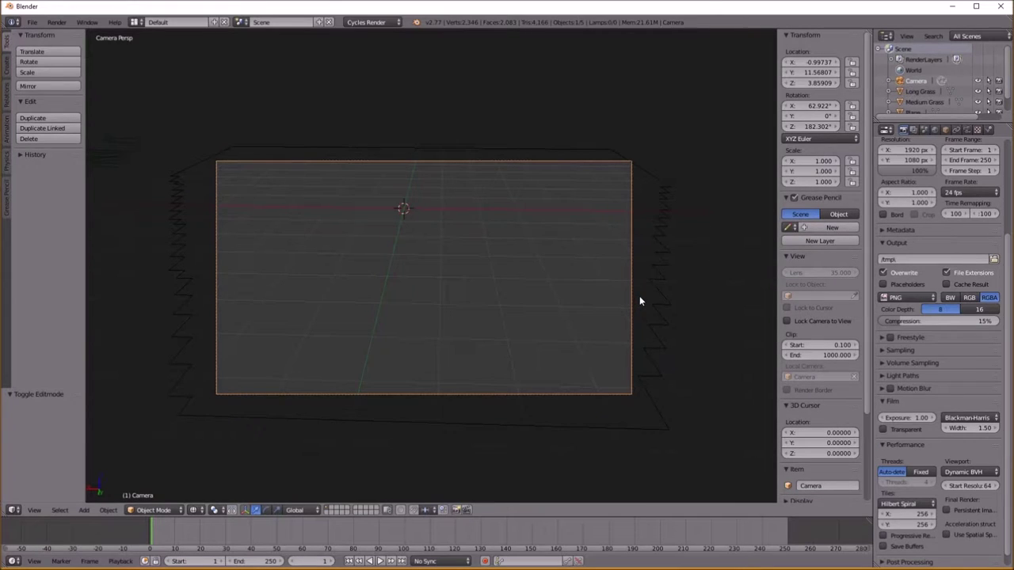
{"action": "key", "text": "r"}
{"action": "key", "text": "z"}
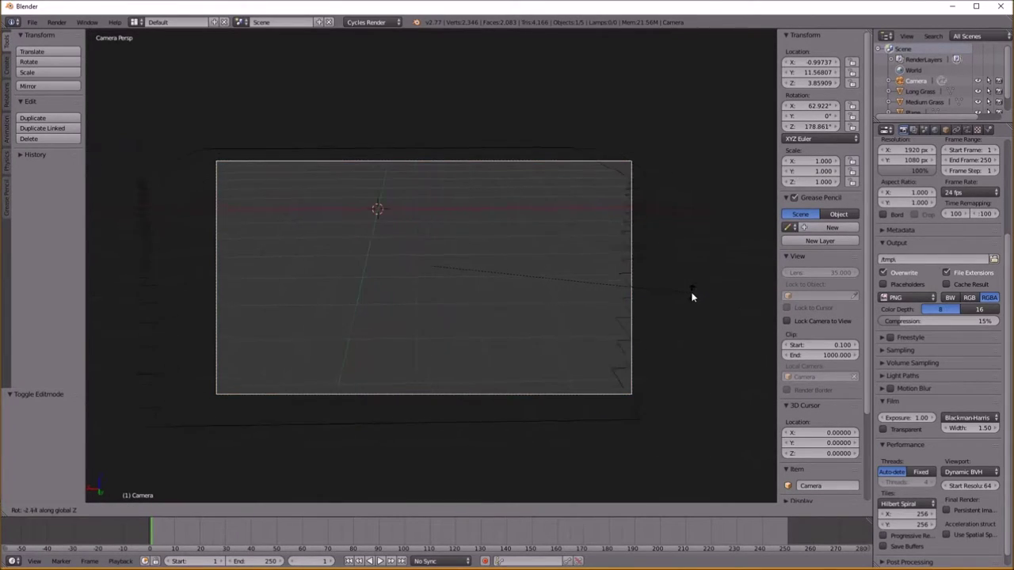
{"action": "left_click", "coordinate": [695, 298]}
{"action": "key", "text": "g"}
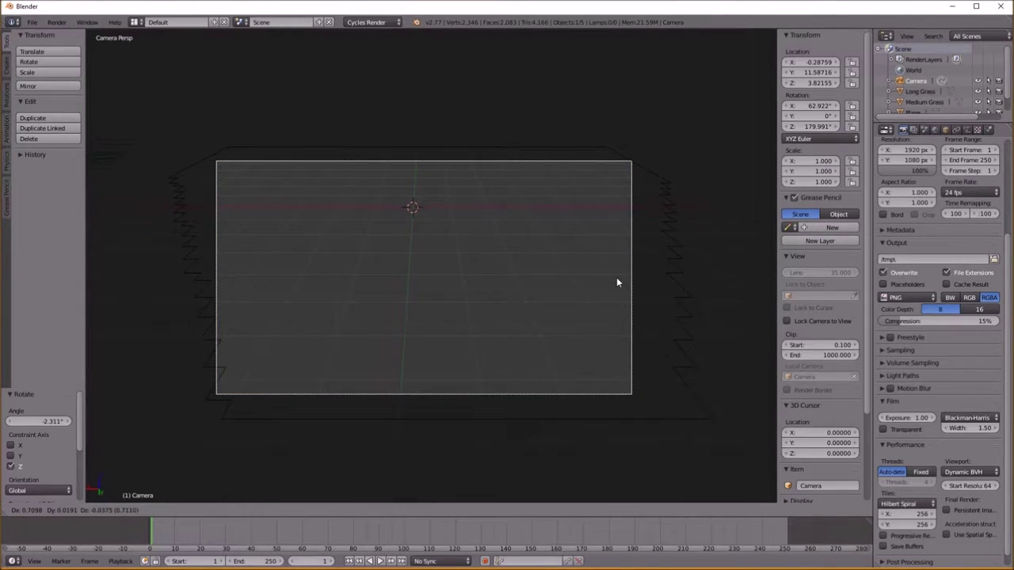
{"action": "left_click", "coordinate": [587, 297]}
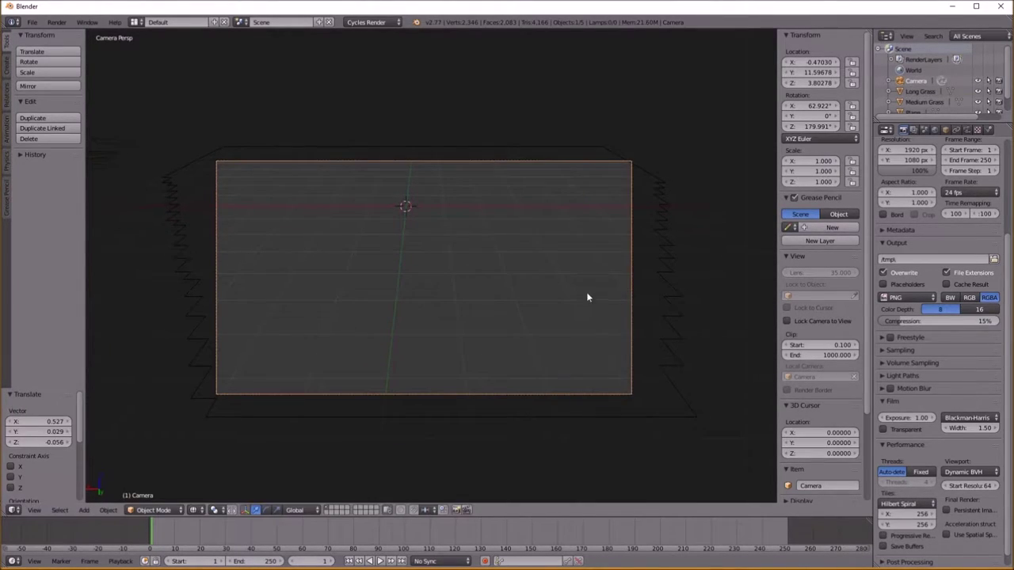
Add a Hair particle system to the ground plane and enable its Advanced settings
{"action": "right_click", "coordinate": [668, 304]}
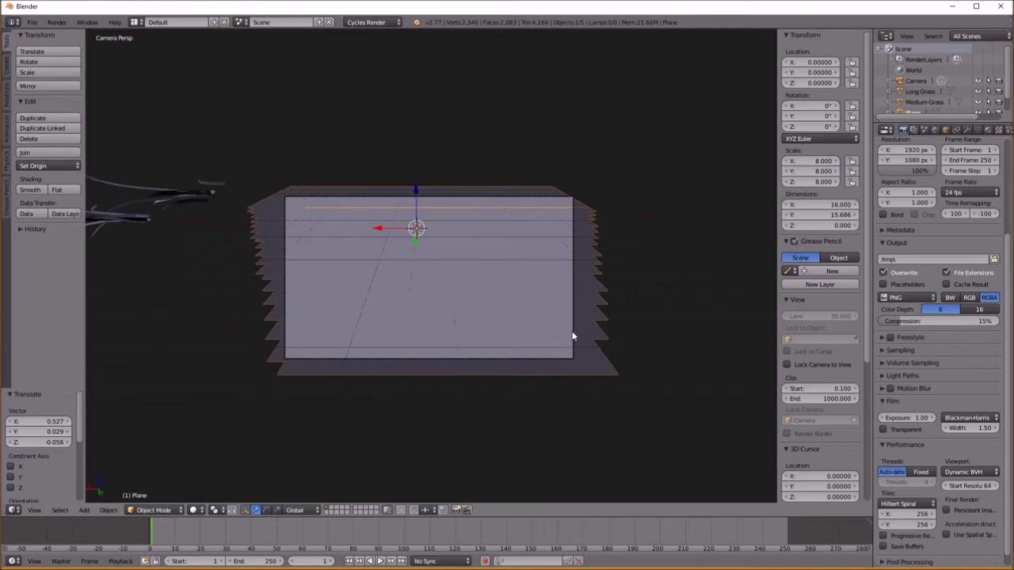
{"action": "left_click", "coordinate": [982, 130]}
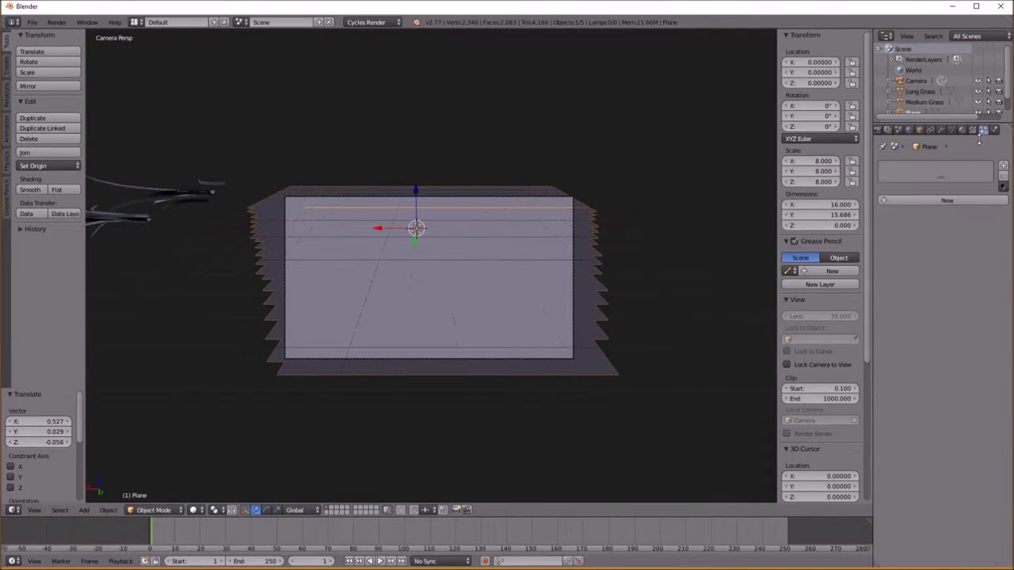
{"action": "left_click", "coordinate": [947, 200]}
{"action": "left_click", "coordinate": [938, 213]}
{"action": "left_click", "coordinate": [942, 192]}
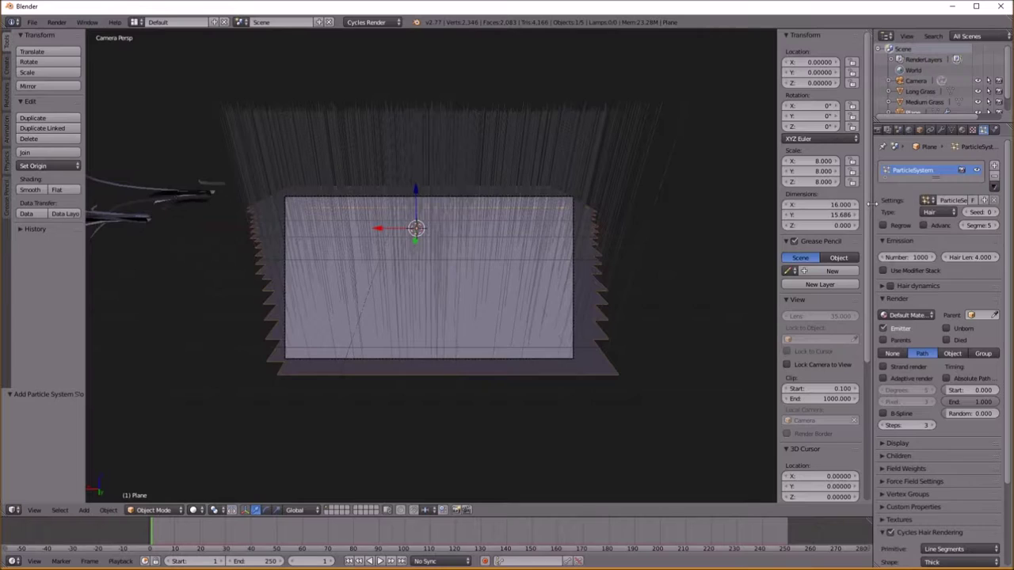
{"action": "left_click_drag", "start_coordinate": [871, 204], "coordinate": [802, 208]}
{"action": "left_click", "coordinate": [877, 226]}
Render the ground plane's particles as a group, using Grass as the dupli group
{"action": "scroll", "coordinate": [892, 369], "scroll_direction": "down", "scroll_amount": 5}
{"action": "scroll", "coordinate": [897, 374], "scroll_direction": "down", "scroll_amount": 5}
{"action": "left_click", "coordinate": [911, 379]}
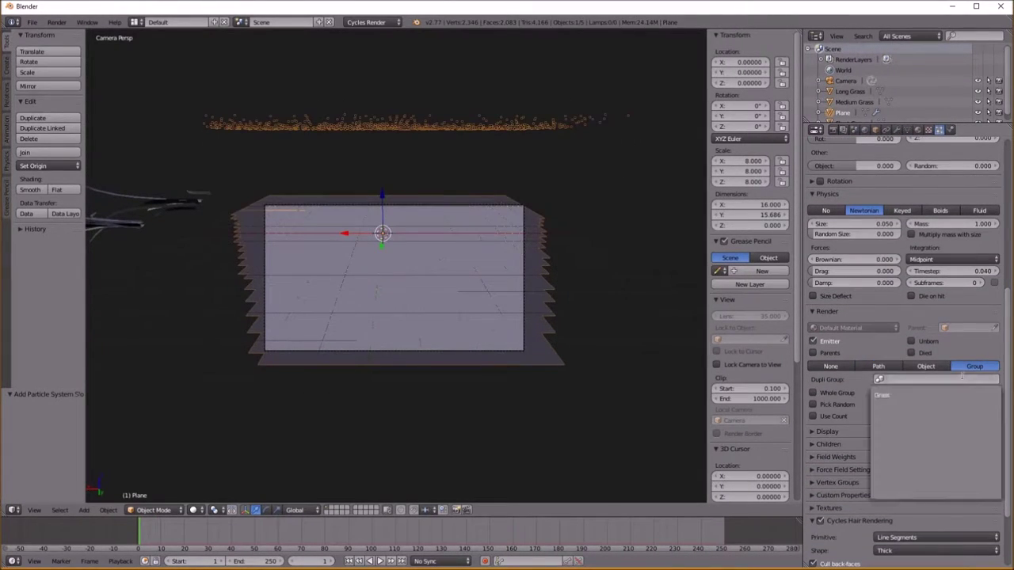
{"action": "left_click", "coordinate": [903, 396]}
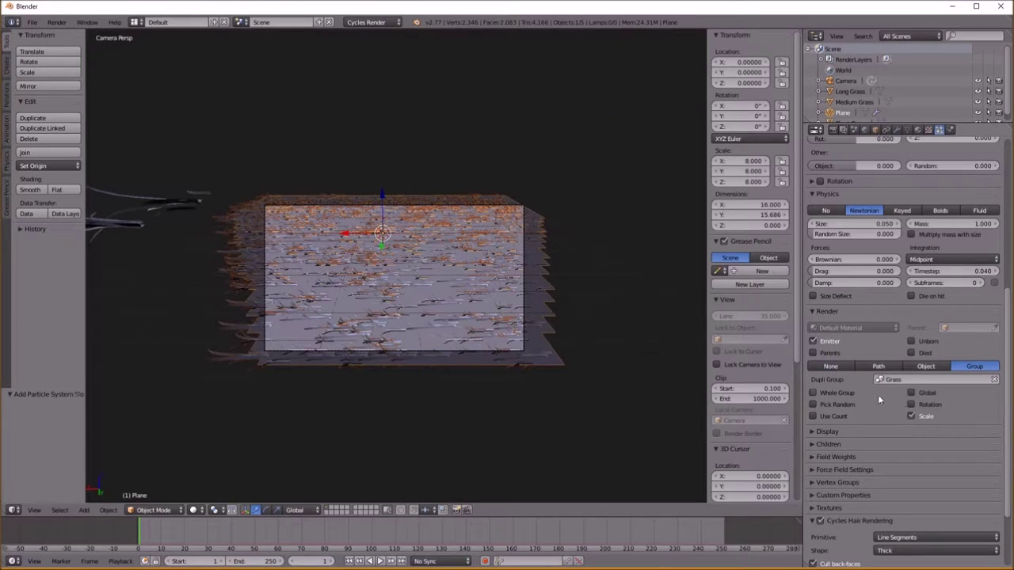
Enable Rotation for the grass group instances on the ground plane so they follow the particles' orientation
{"action": "scroll", "coordinate": [388, 313], "scroll_direction": "down", "scroll_amount": 3}
{"action": "scroll", "coordinate": [396, 314], "scroll_direction": "up", "scroll_amount": 1}
{"action": "right_click", "coordinate": [244, 286]}
{"action": "right_click", "coordinate": [282, 261], "text": "shift"}
{"action": "right_click", "coordinate": [315, 242], "text": "shift"}
{"action": "middle_click_drag", "start_coordinate": [520, 321], "coordinate": [484, 325], "text": "shift"}
{"action": "scroll", "coordinate": [459, 328], "scroll_direction": "up", "scroll_amount": 1}
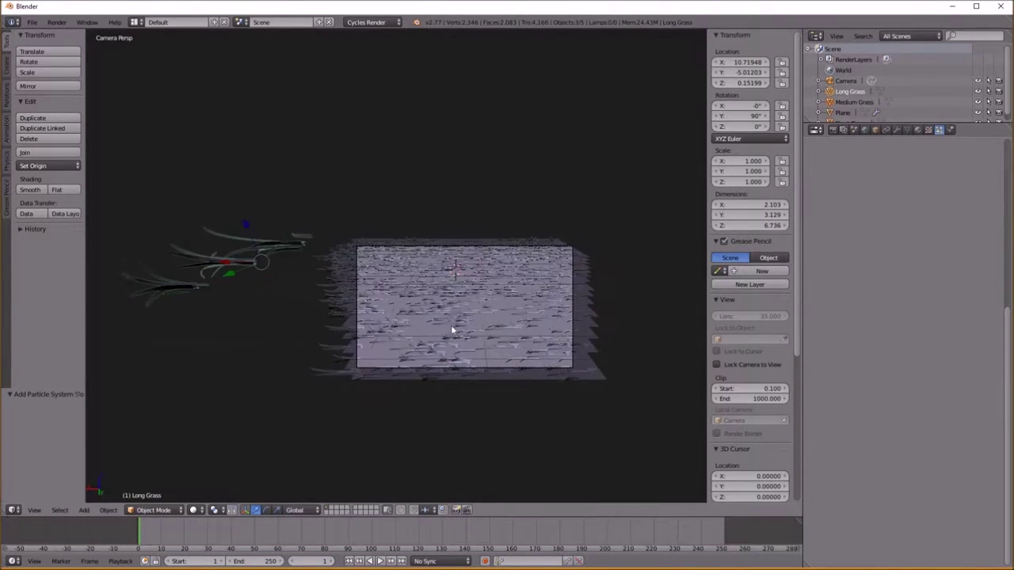
{"action": "right_click", "coordinate": [389, 317]}
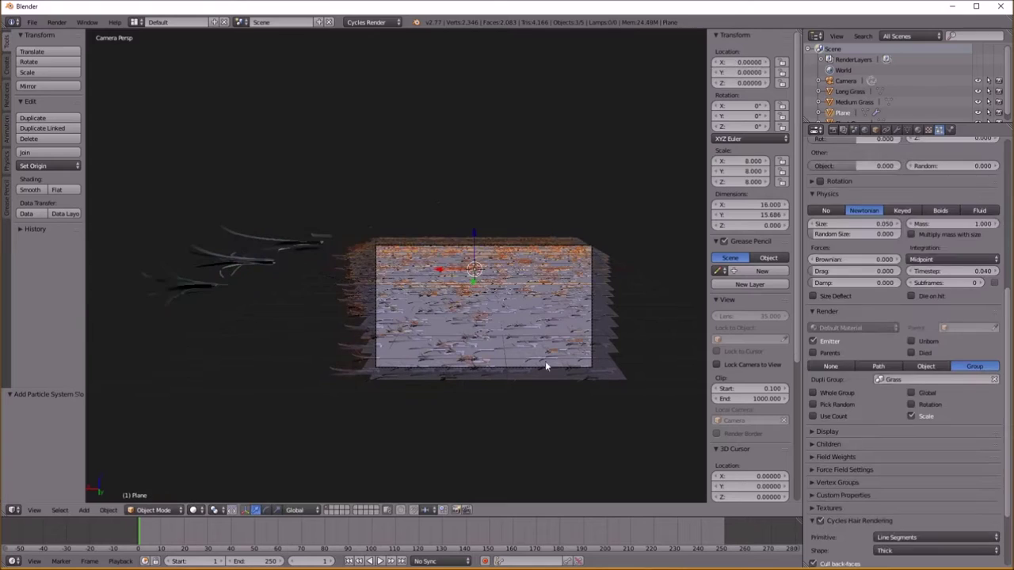
{"action": "left_click", "coordinate": [910, 404]}
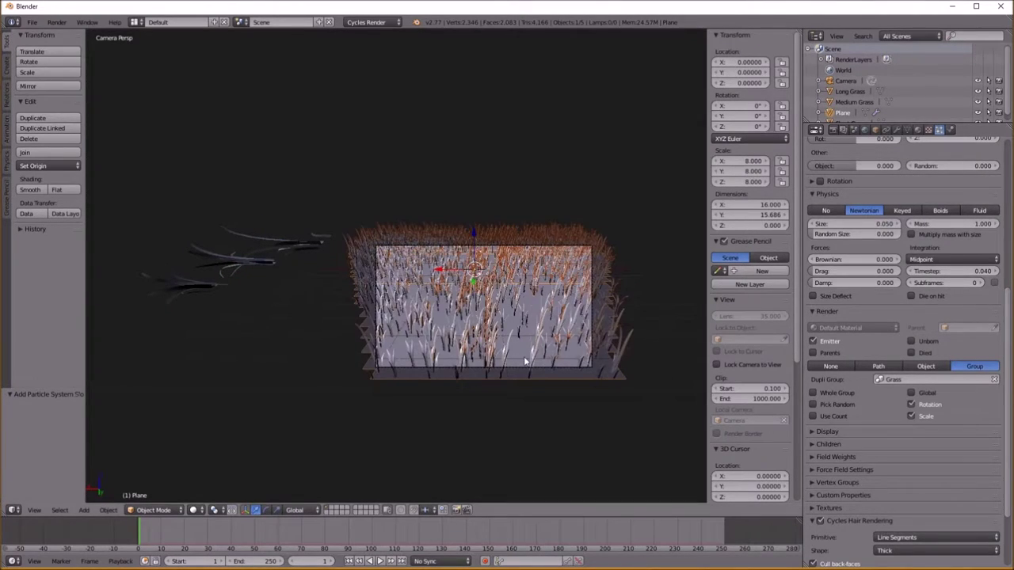
{"action": "right_click", "coordinate": [202, 288]}
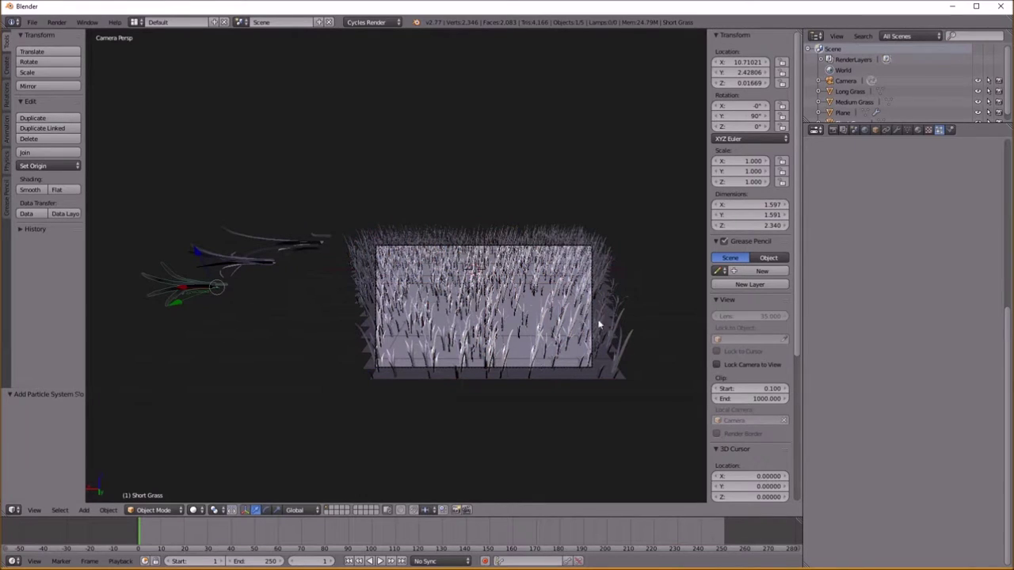
{"action": "key", "text": "r"}
{"action": "key", "text": "y"}
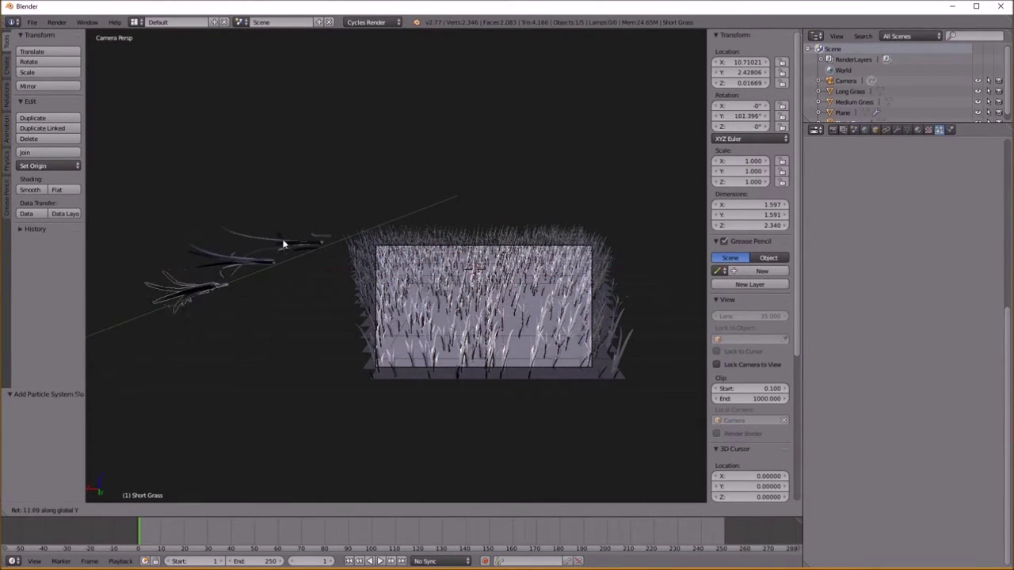
{"action": "right_click", "coordinate": [288, 270]}
{"action": "scroll", "coordinate": [917, 285], "scroll_direction": "up", "scroll_amount": 2}
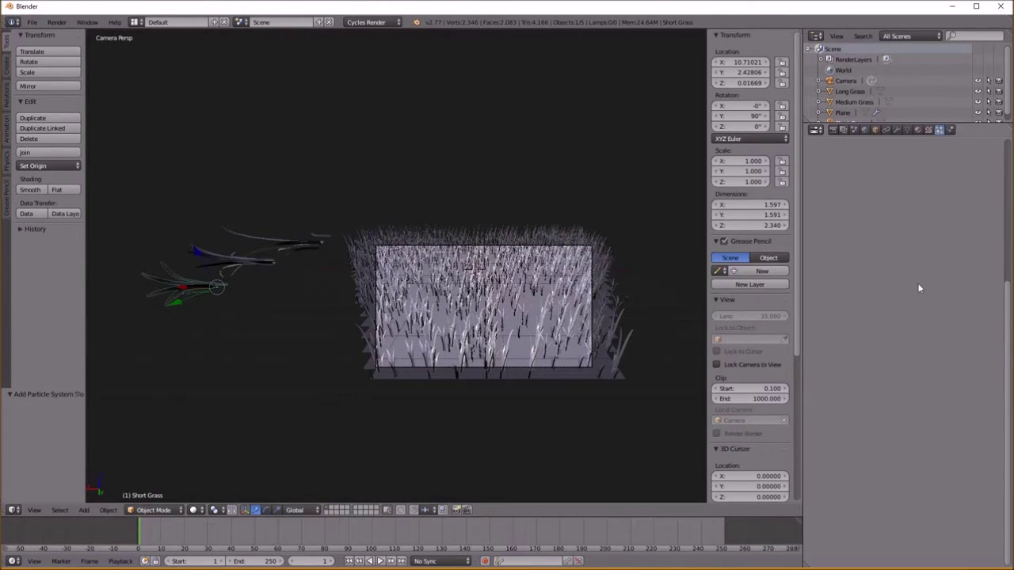
Turn off Rotation for the ground plane's grass instances and try rotating the short grass object
{"action": "right_click", "coordinate": [546, 313]}
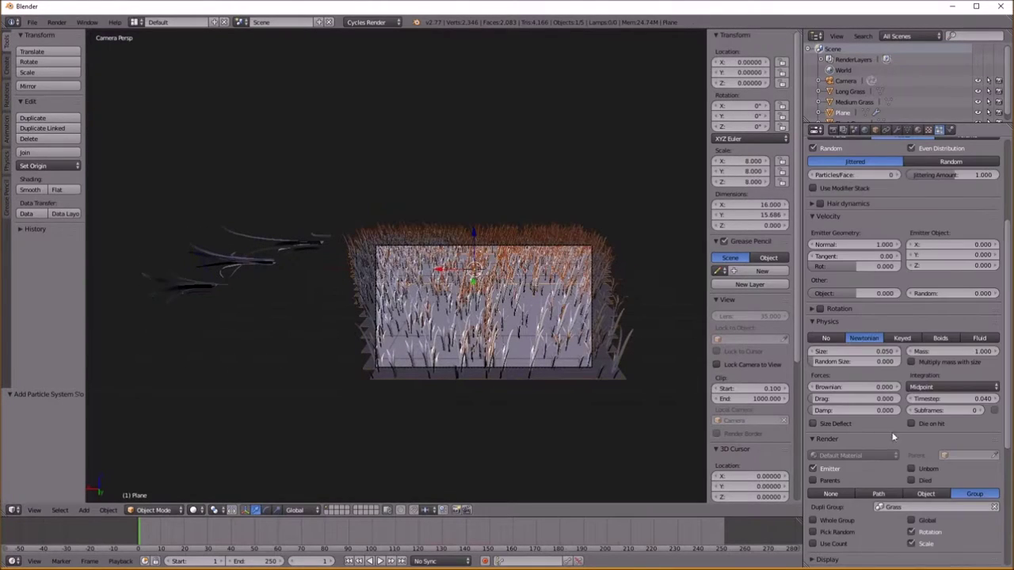
{"action": "left_click", "coordinate": [911, 533]}
{"action": "right_click", "coordinate": [179, 267]}
{"action": "key", "text": "r"}
{"action": "right_click", "coordinate": [322, 260]}
Try to rotate the short grass model's entire mesh in Edit Mode, returning to Object Mode
{"action": "key", "text": "Tab"}
{"action": "key", "text": "a"}
{"action": "key", "text": "r"}
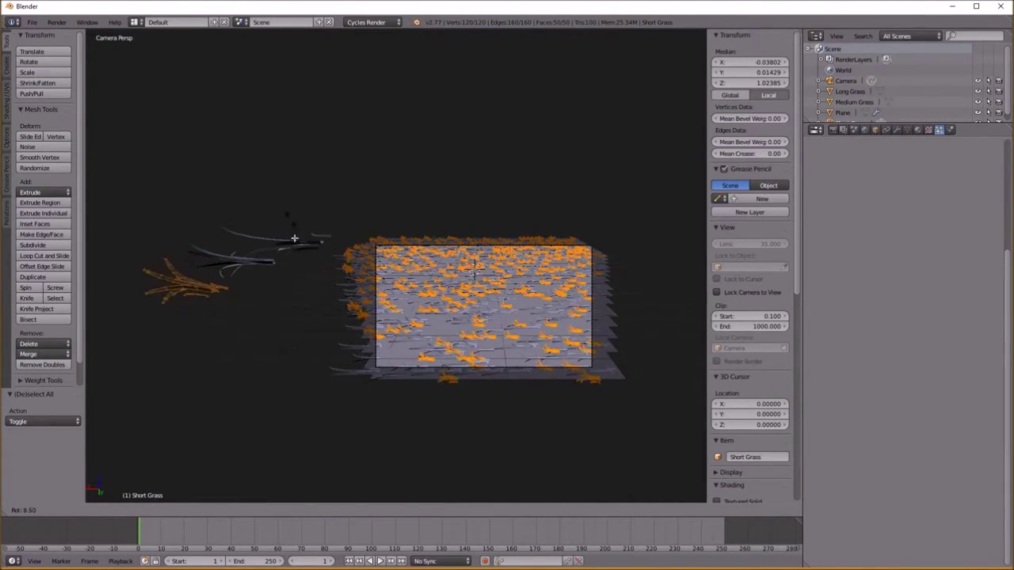
{"action": "left_click", "coordinate": [305, 279]}
{"action": "key", "text": "Tab"}
{"action": "key", "text": "r"}
{"action": "key", "text": "y"}
{"action": "right_click", "coordinate": [318, 307]}
{"action": "right_click", "coordinate": [570, 350]}
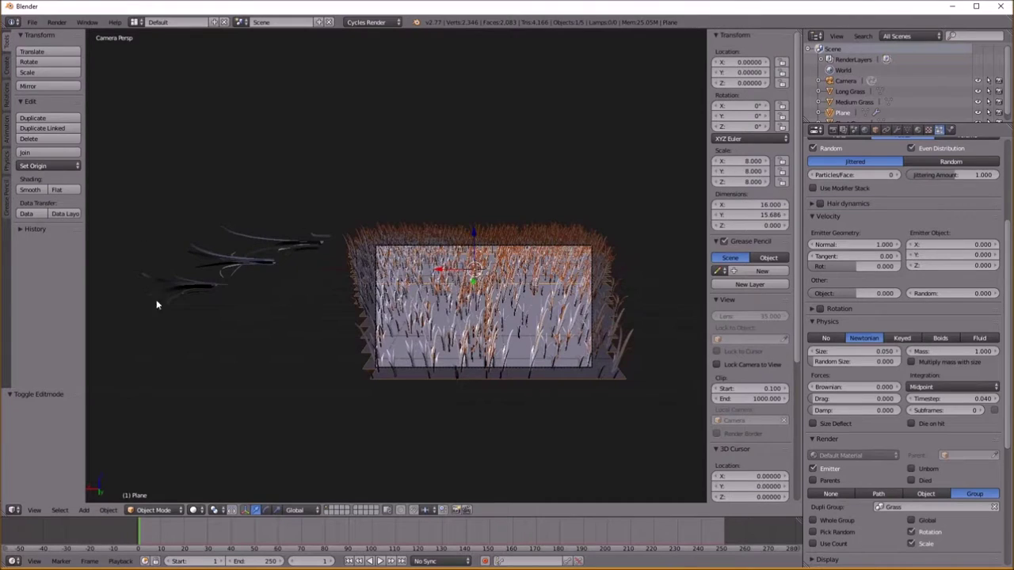
Set the ground plane particles' random size to 0.5
{"action": "scroll", "coordinate": [490, 349], "scroll_direction": "up", "scroll_amount": 4}
{"action": "middle_click_drag", "start_coordinate": [579, 386], "coordinate": [386, 340], "text": "shift"}
{"action": "scroll", "coordinate": [384, 340], "scroll_direction": "down", "scroll_amount": 2}
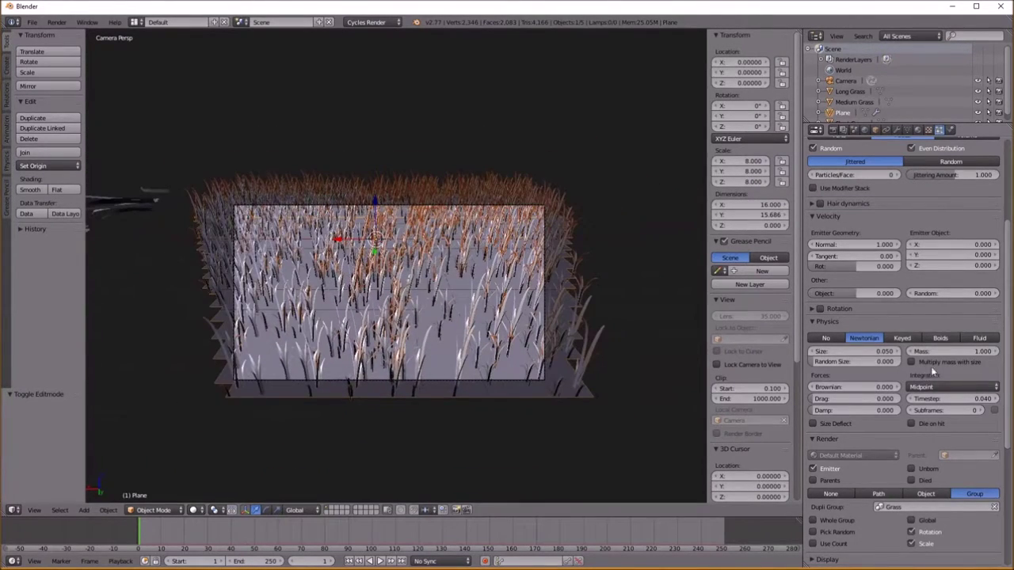
{"action": "scroll", "coordinate": [938, 311], "scroll_direction": "up", "scroll_amount": 5}
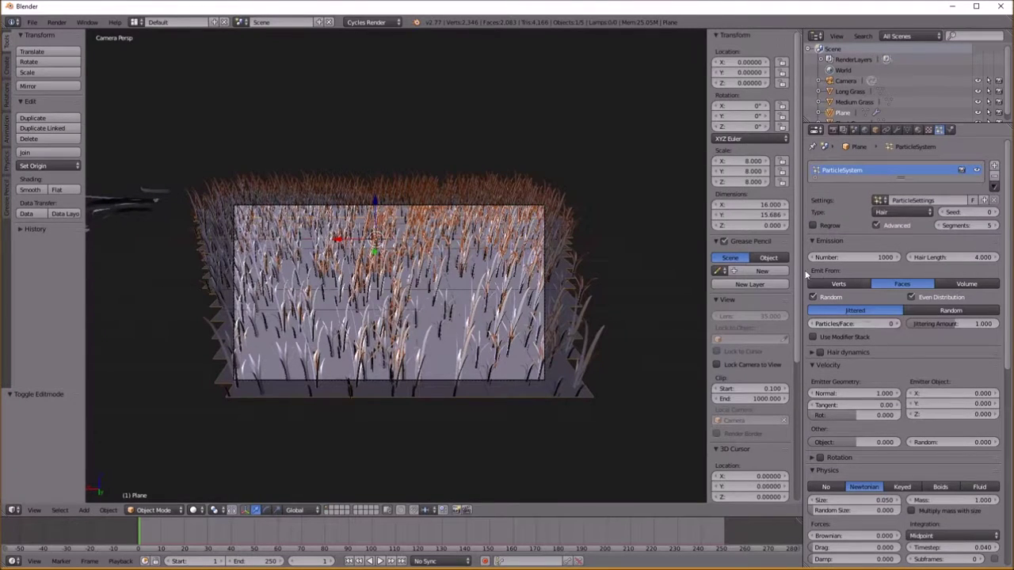
{"action": "left_click_drag", "start_coordinate": [806, 274], "coordinate": [800, 273]}
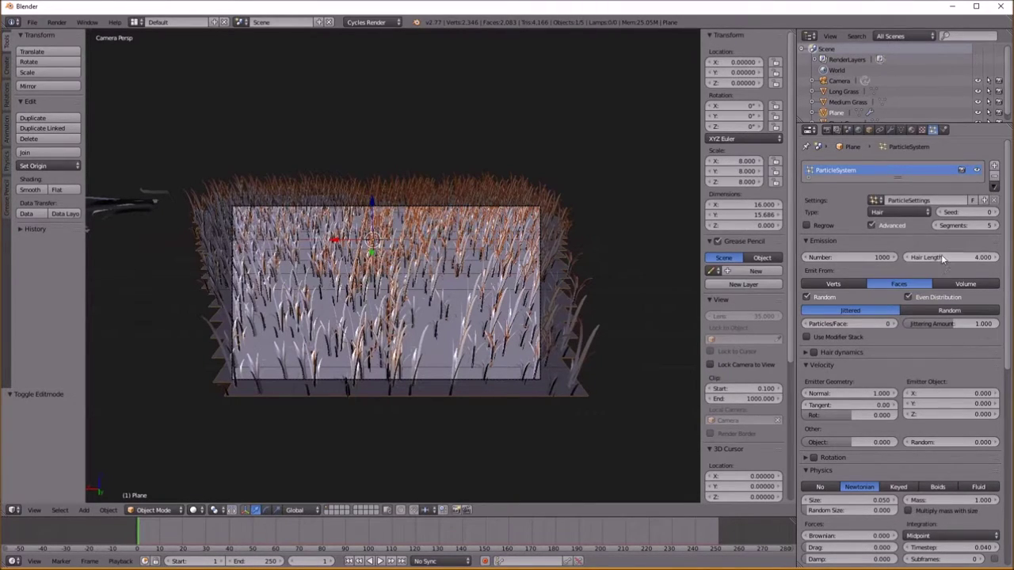
{"action": "scroll", "coordinate": [865, 313], "scroll_direction": "down", "scroll_amount": 3}
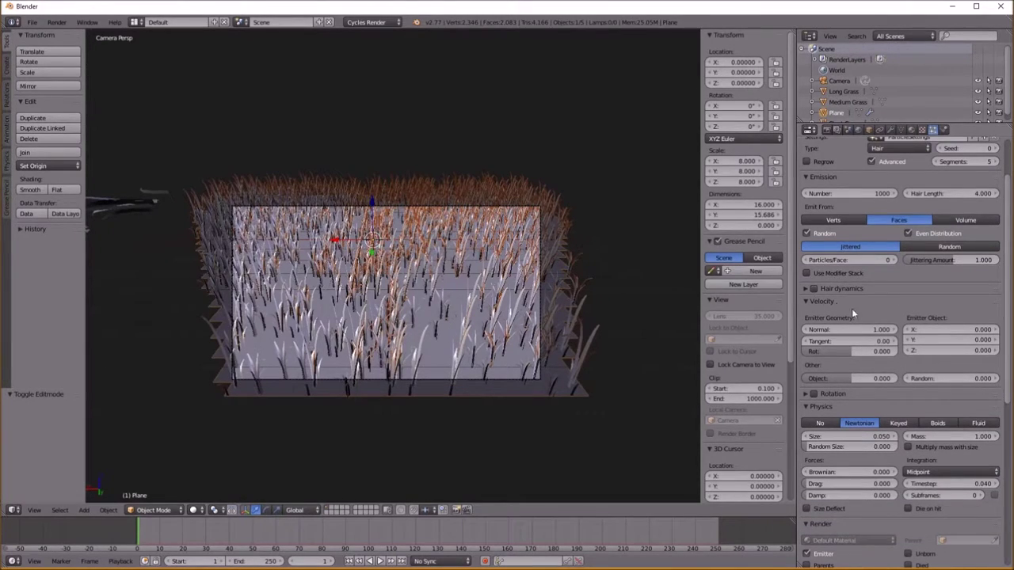
{"action": "scroll", "coordinate": [851, 308], "scroll_direction": "down", "scroll_amount": 4}
{"action": "scroll", "coordinate": [835, 274], "scroll_direction": "down", "scroll_amount": 4}
{"action": "left_click", "coordinate": [835, 274]}
{"action": "type", "text": "0.5"}
{"action": "key", "text": "Return"}
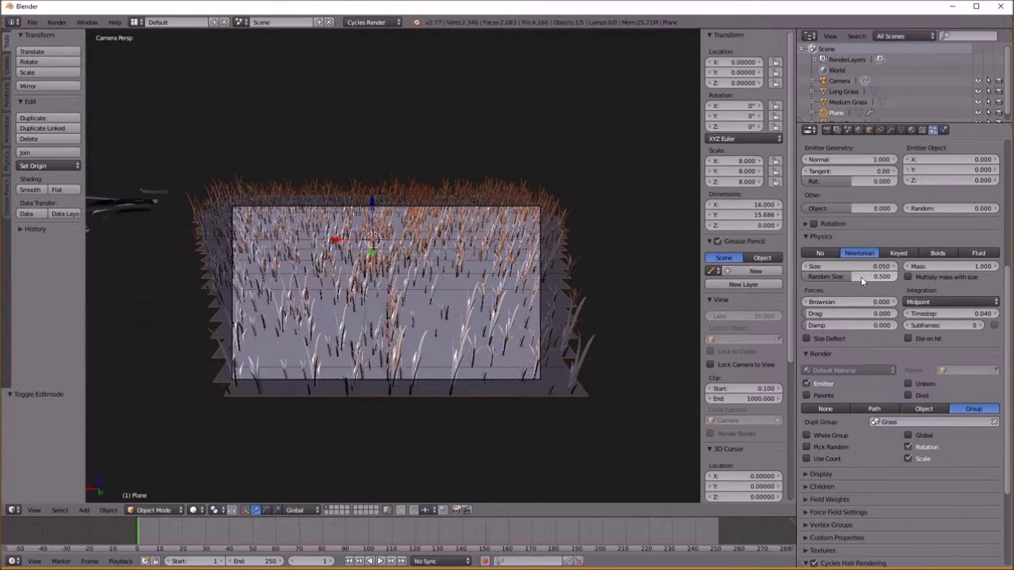
Set the particles' Brownian force to 0.6 to vary the grass directions
{"action": "left_click", "coordinate": [879, 301]}
{"action": "type", "text": "0.6"}
{"action": "key", "text": "Return"}
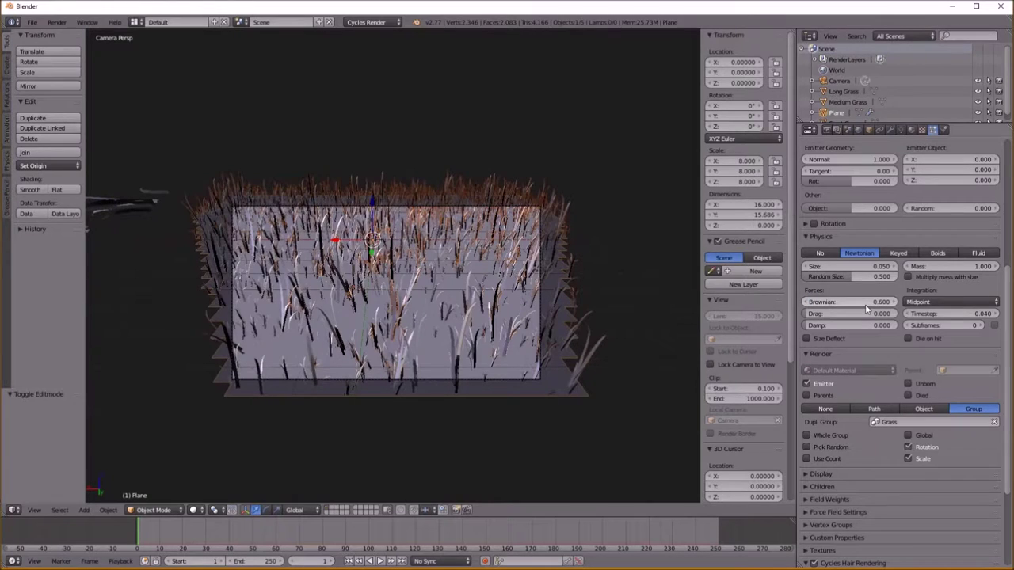
{"action": "scroll", "coordinate": [480, 330], "scroll_direction": "up", "scroll_amount": 3}
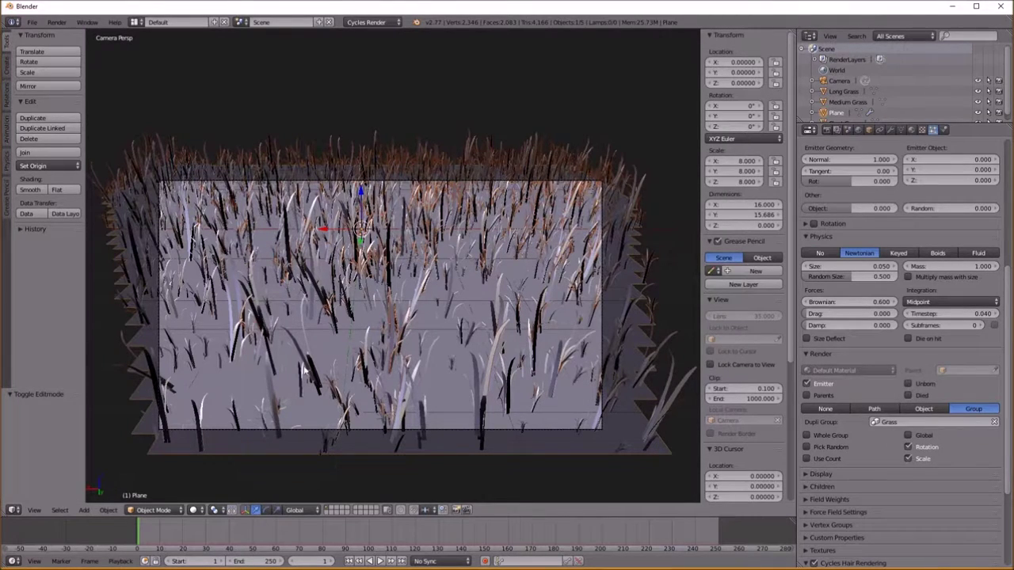
Reduce the particle system's viewport display to 5%
{"action": "scroll", "coordinate": [826, 380], "scroll_direction": "down", "scroll_amount": 3}
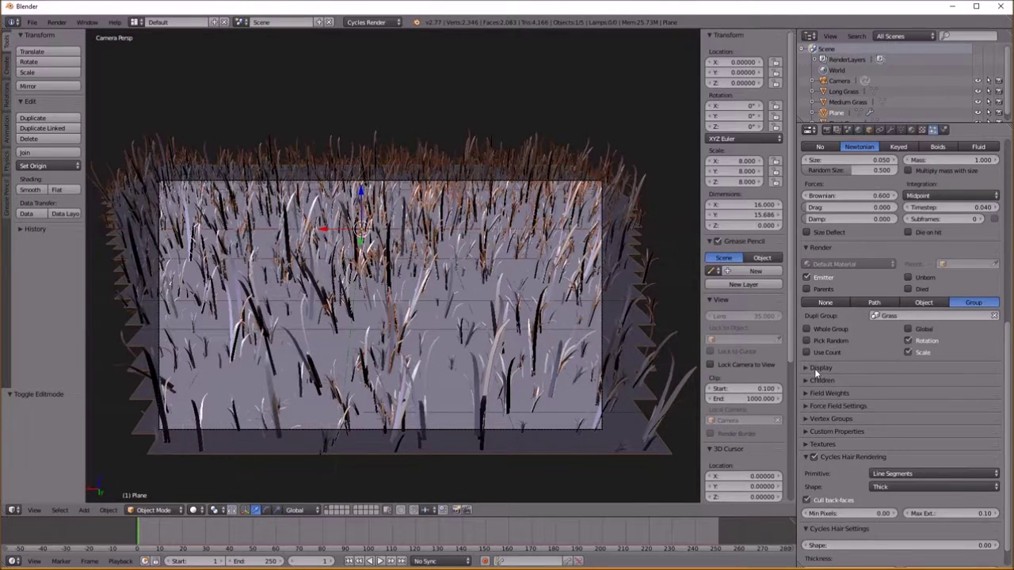
{"action": "left_click", "coordinate": [816, 369]}
{"action": "left_click", "coordinate": [860, 397]}
{"action": "type", "text": "5"}
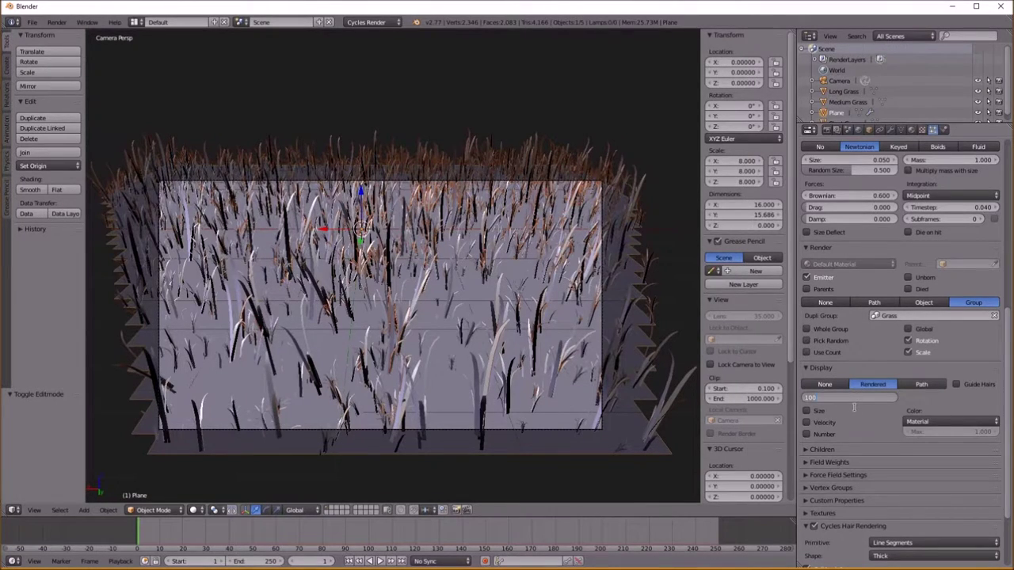
{"action": "key", "text": "Return"}
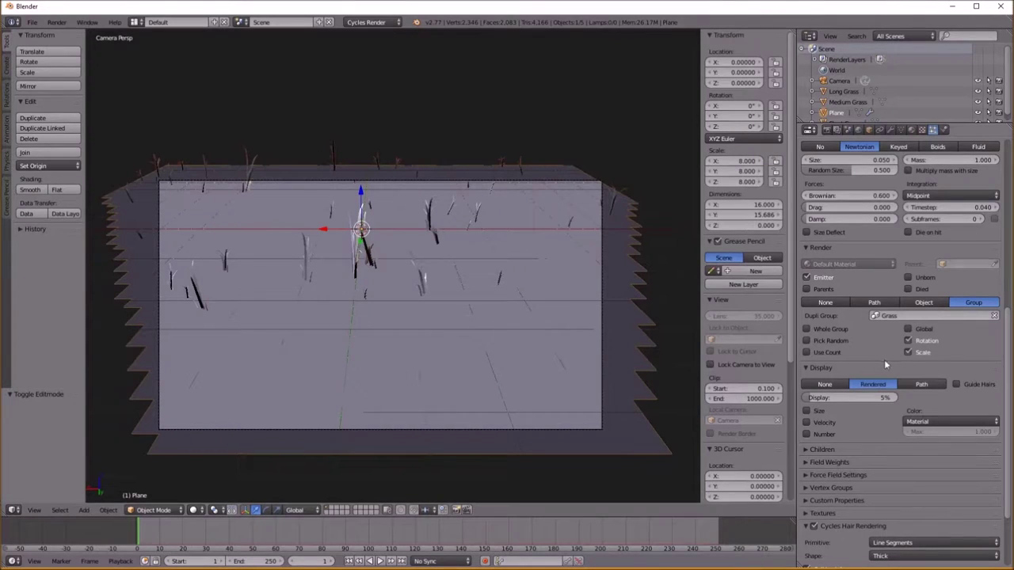
{"action": "scroll", "coordinate": [844, 281], "scroll_direction": "up", "scroll_amount": 10}
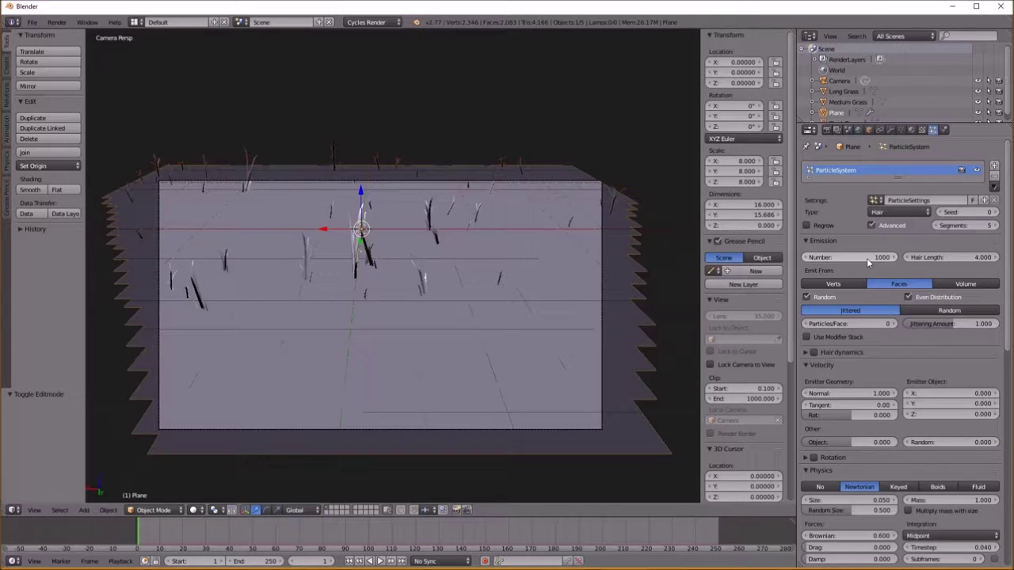
Set the plane's particle emission number to 10000 and check the denser grass through the camera
{"action": "left_click", "coordinate": [866, 258]}
{"action": "type", "text": "1"}
{"action": "key", "text": "Return"}
{"action": "scroll", "coordinate": [505, 269], "scroll_direction": "down", "scroll_amount": 1}
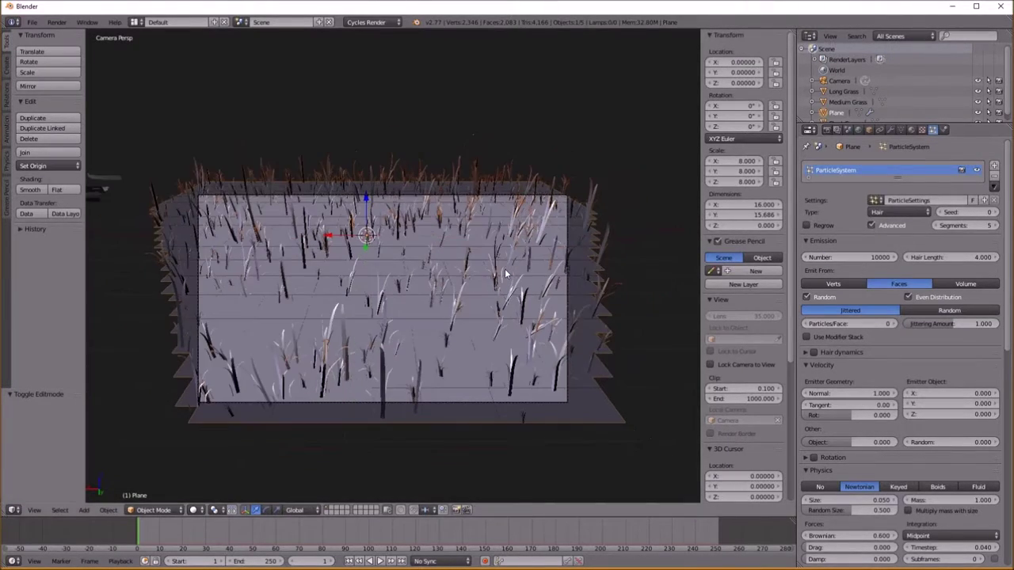
{"action": "scroll", "coordinate": [829, 388], "scroll_direction": "down", "scroll_amount": 10}
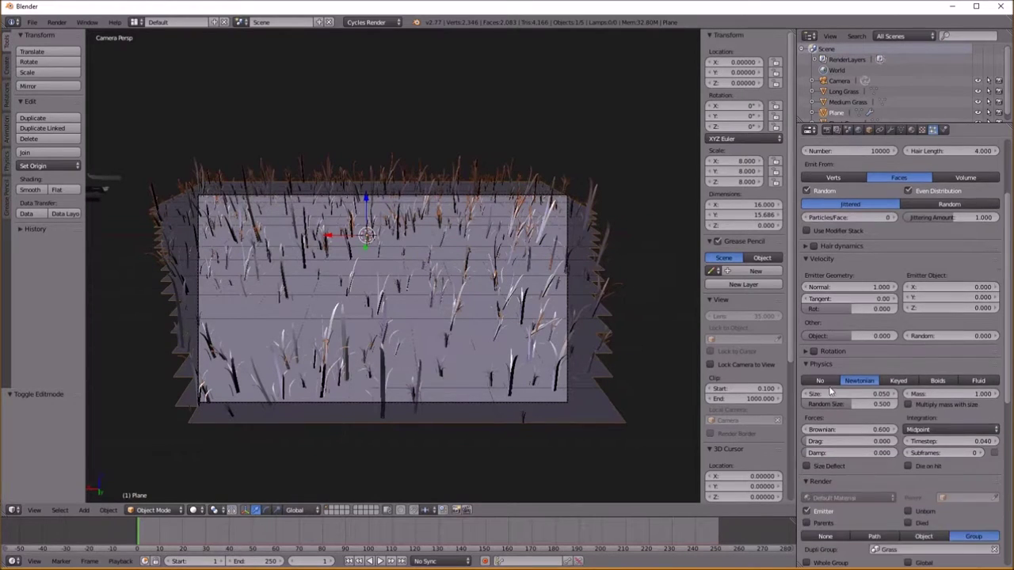
{"action": "middle_click_drag", "start_coordinate": [396, 325], "coordinate": [441, 361]}
{"action": "key", "text": "KP_0"}
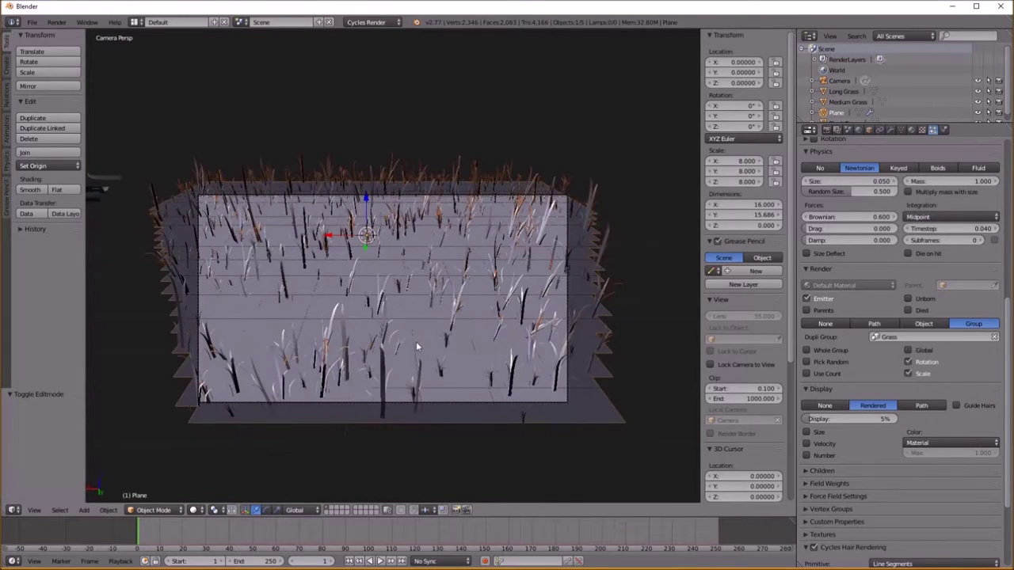
{"action": "scroll", "coordinate": [415, 342], "scroll_direction": "up", "scroll_amount": 2}
{"action": "scroll", "coordinate": [451, 312], "scroll_direction": "down", "scroll_amount": 3}
{"action": "middle_click_drag", "start_coordinate": [450, 308], "coordinate": [383, 282]}
Add a new texture named Grass to the plane's particle system
{"action": "scroll", "coordinate": [930, 317], "scroll_direction": "down", "scroll_amount": 5}
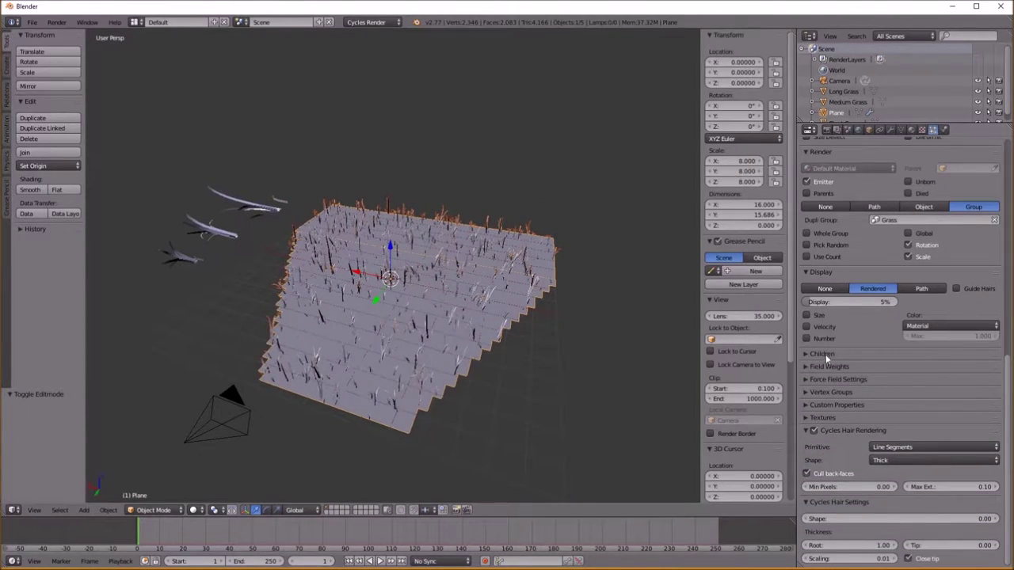
{"action": "left_click", "coordinate": [820, 419]}
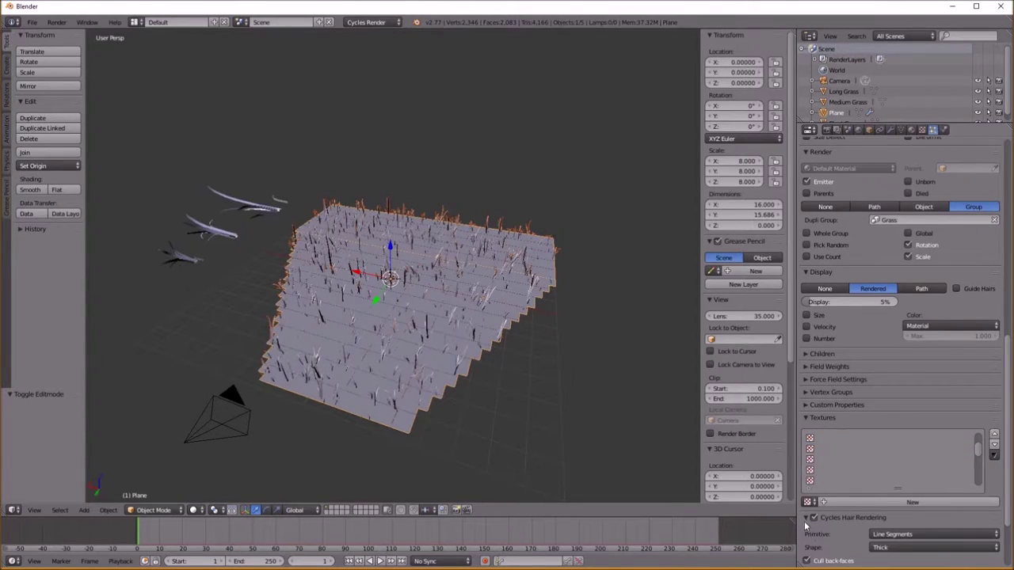
{"action": "left_click", "coordinate": [806, 518]}
{"action": "left_click", "coordinate": [806, 530]}
{"action": "left_click", "coordinate": [954, 502]}
{"action": "left_click", "coordinate": [818, 441]}
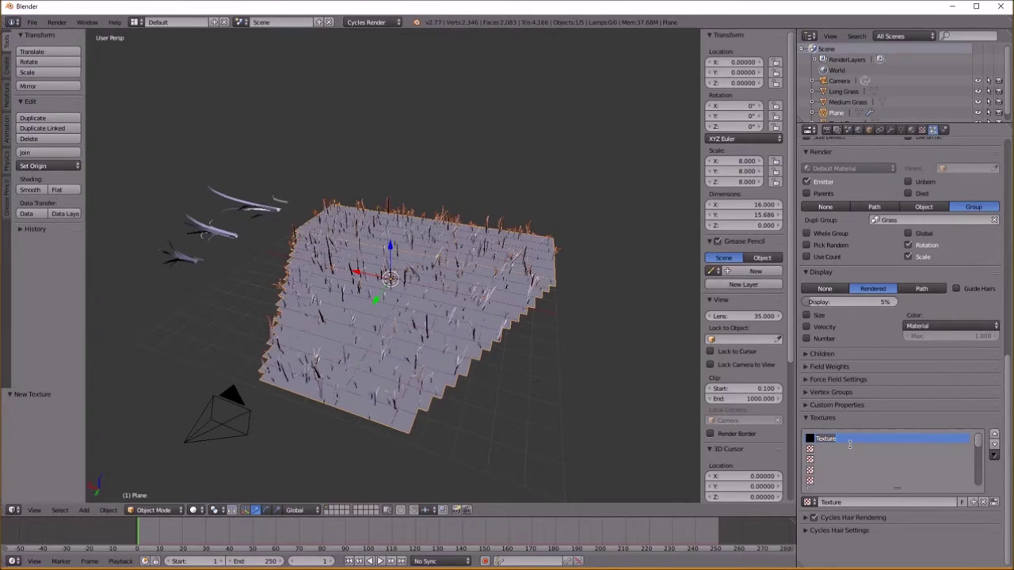
{"action": "type", "text": "U"}
{"action": "type", "text": "rass"}
{"action": "key", "text": "Return"}
Change the particle system's Grass texture type to Clouds
{"action": "left_click", "coordinate": [922, 129]}
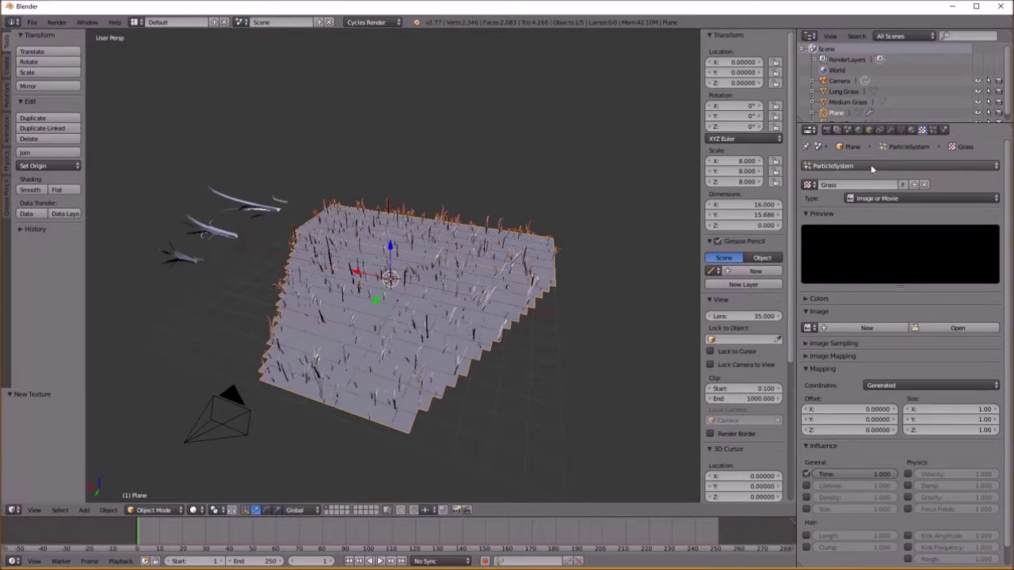
{"action": "left_click", "coordinate": [870, 166]}
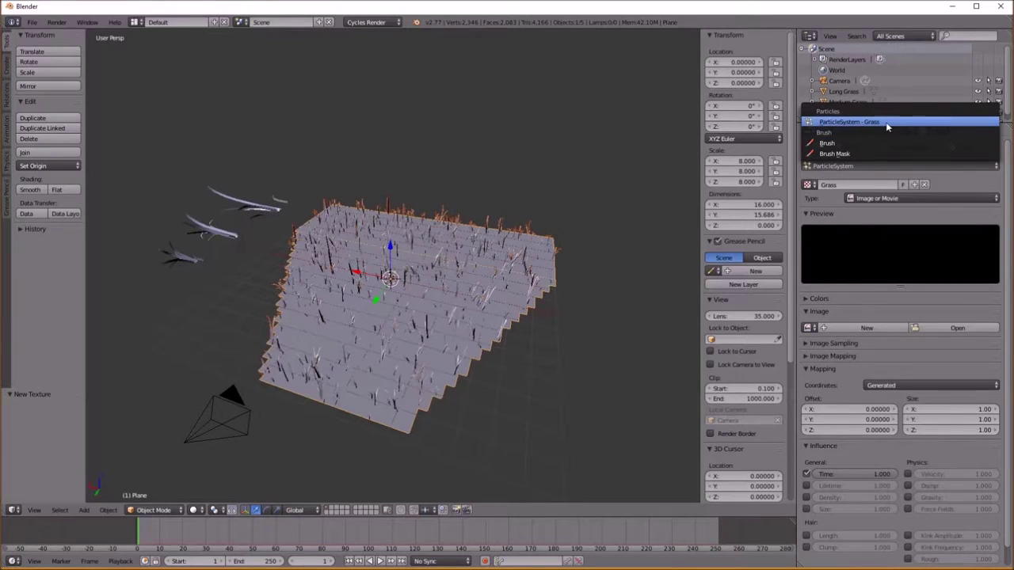
{"action": "left_click", "coordinate": [887, 126]}
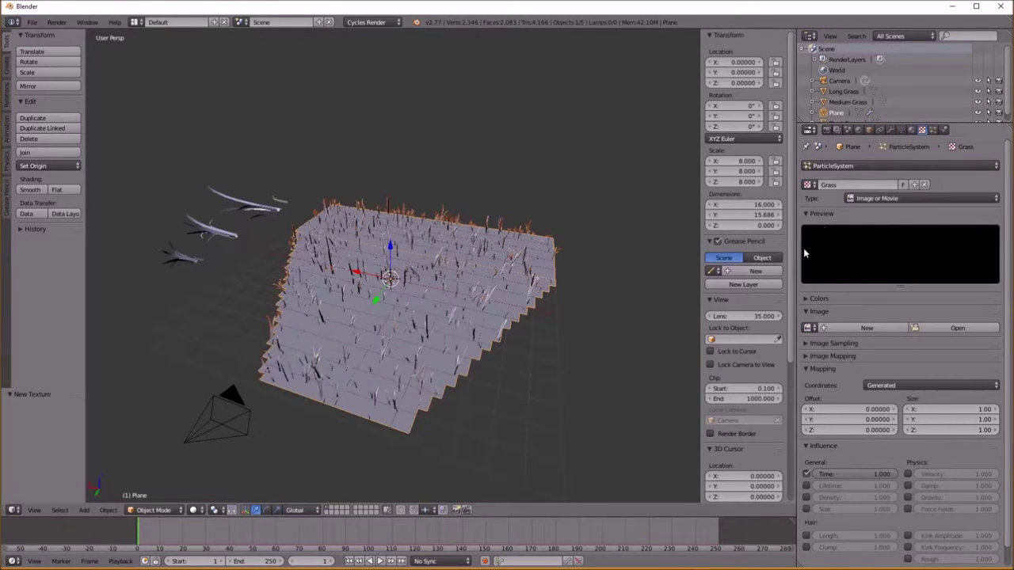
{"action": "left_click", "coordinate": [923, 198]}
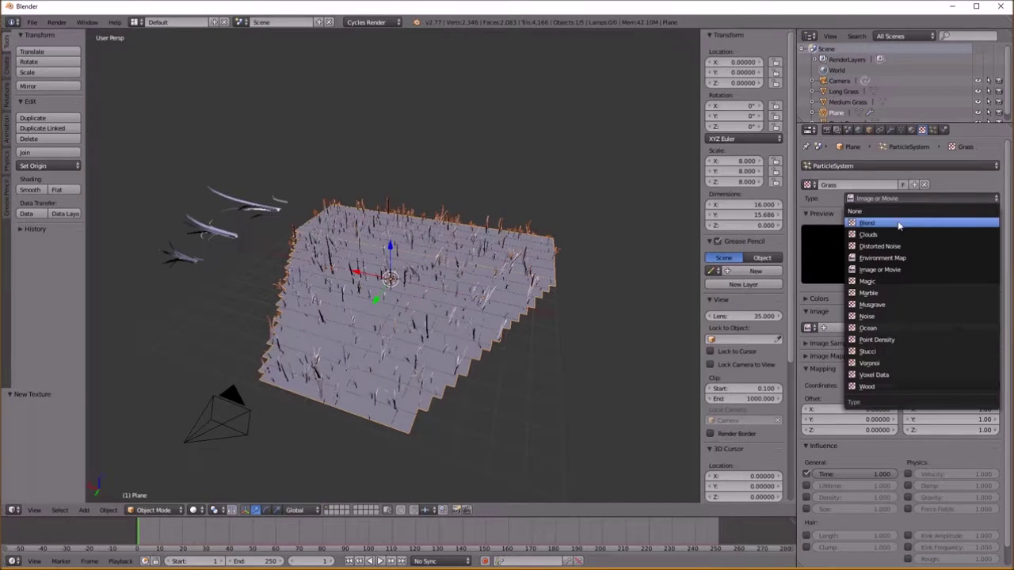
{"action": "left_click", "coordinate": [894, 231]}
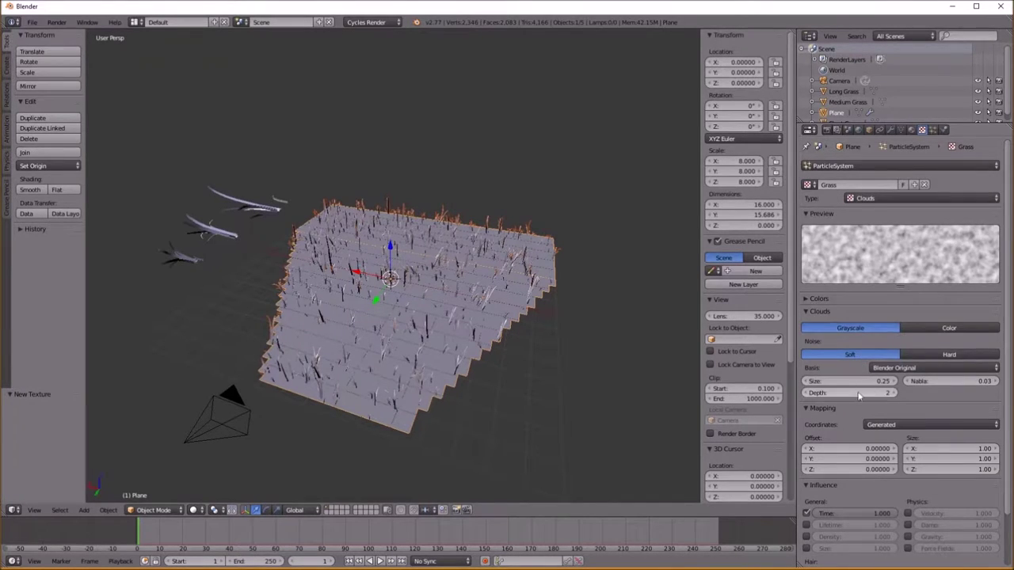
Enable the Clouds texture's influence on particle Density and hair Length
{"action": "scroll", "coordinate": [862, 390], "scroll_direction": "down", "scroll_amount": 2}
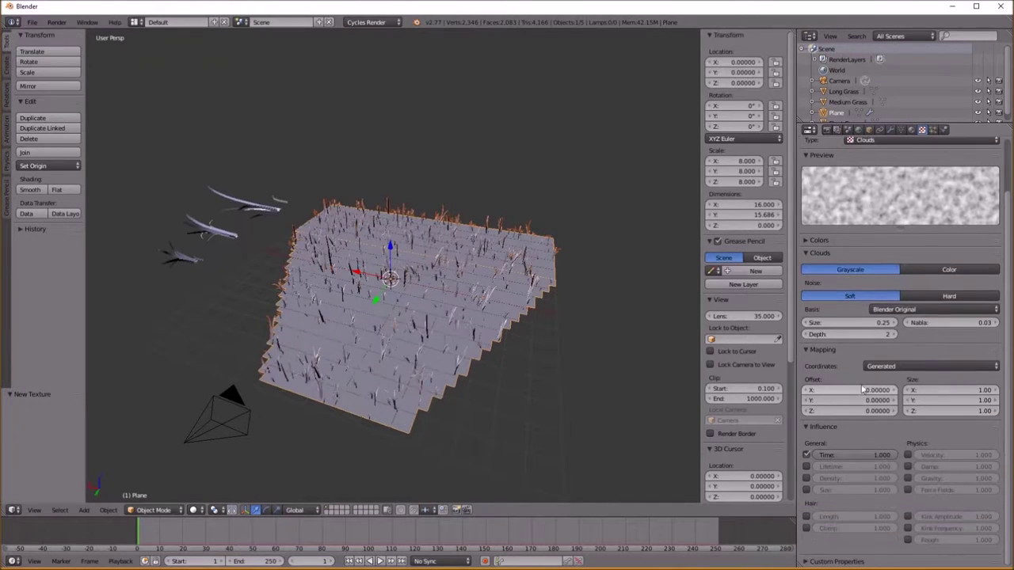
{"action": "left_click", "coordinate": [806, 477]}
{"action": "left_click", "coordinate": [807, 517]}
Examine how the texture distributes the grass over the plane from several angles and through the camera
{"action": "middle_click_drag", "start_coordinate": [419, 360], "coordinate": [471, 366]}
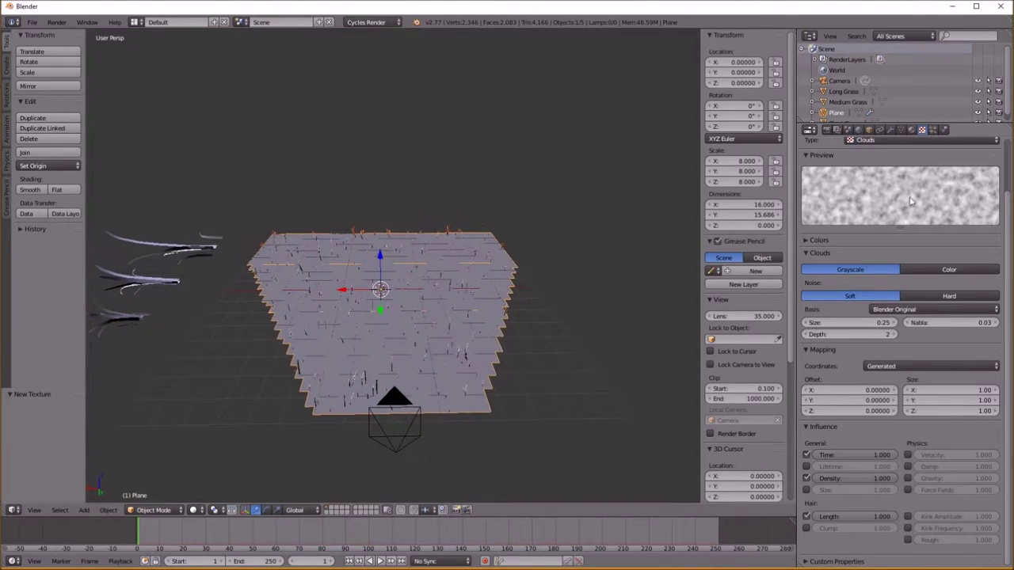
{"action": "middle_click_drag", "start_coordinate": [554, 333], "coordinate": [250, 190]}
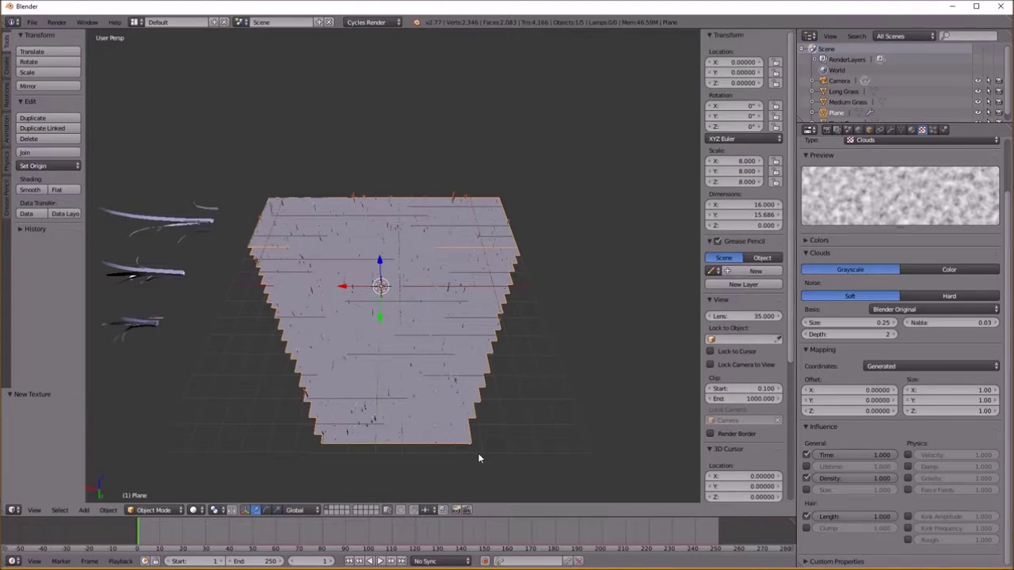
{"action": "scroll", "coordinate": [418, 356], "scroll_direction": "up", "scroll_amount": 1}
{"action": "middle_click_drag", "start_coordinate": [414, 379], "coordinate": [419, 354]}
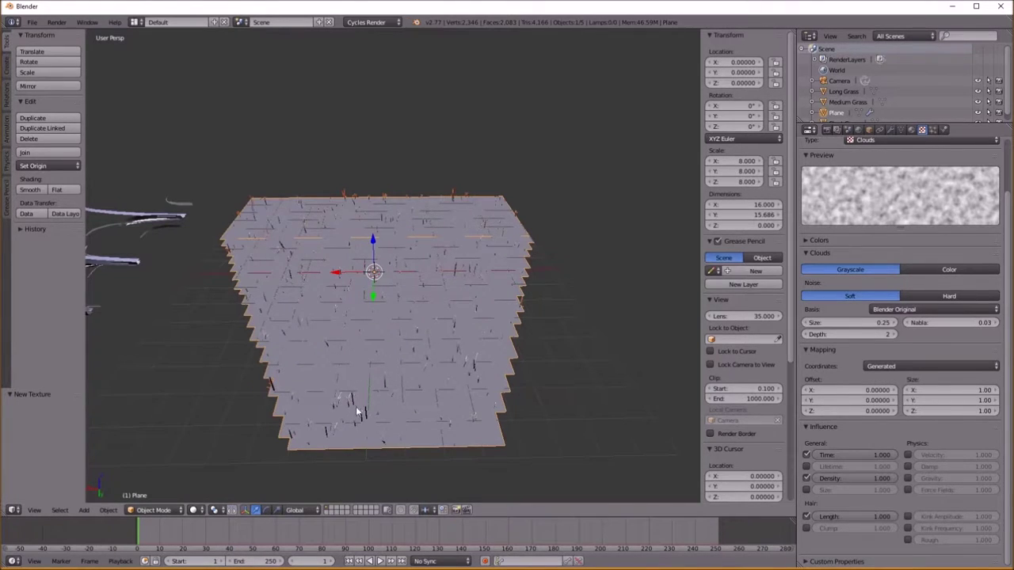
{"action": "middle_click_drag", "start_coordinate": [356, 406], "coordinate": [400, 400]}
{"action": "middle_click_drag", "start_coordinate": [480, 457], "coordinate": [566, 383]}
{"action": "middle_click_drag", "start_coordinate": [321, 356], "coordinate": [205, 252]}
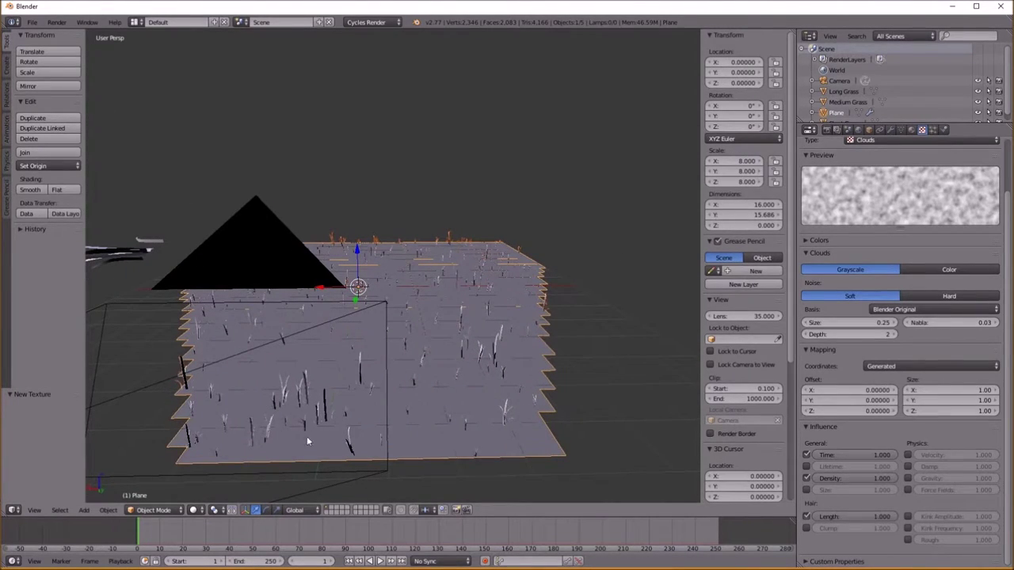
{"action": "middle_click_drag", "start_coordinate": [372, 426], "coordinate": [402, 378]}
{"action": "key", "text": "KP_0"}
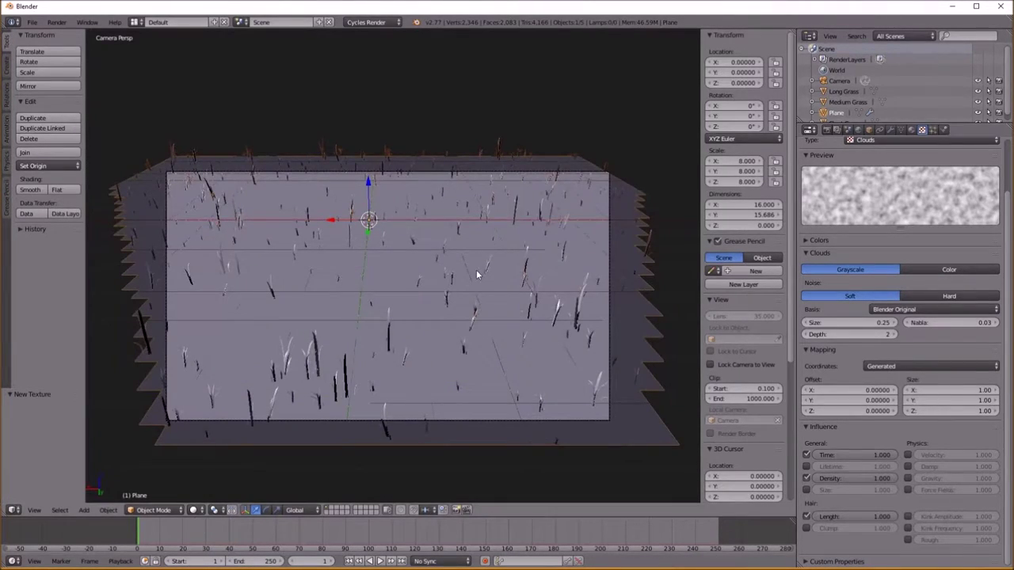
Raise the particle system's viewport display to 20% and further to 50%
{"action": "left_click", "coordinate": [932, 130]}
{"action": "scroll", "coordinate": [939, 276], "scroll_direction": "up", "scroll_amount": 3}
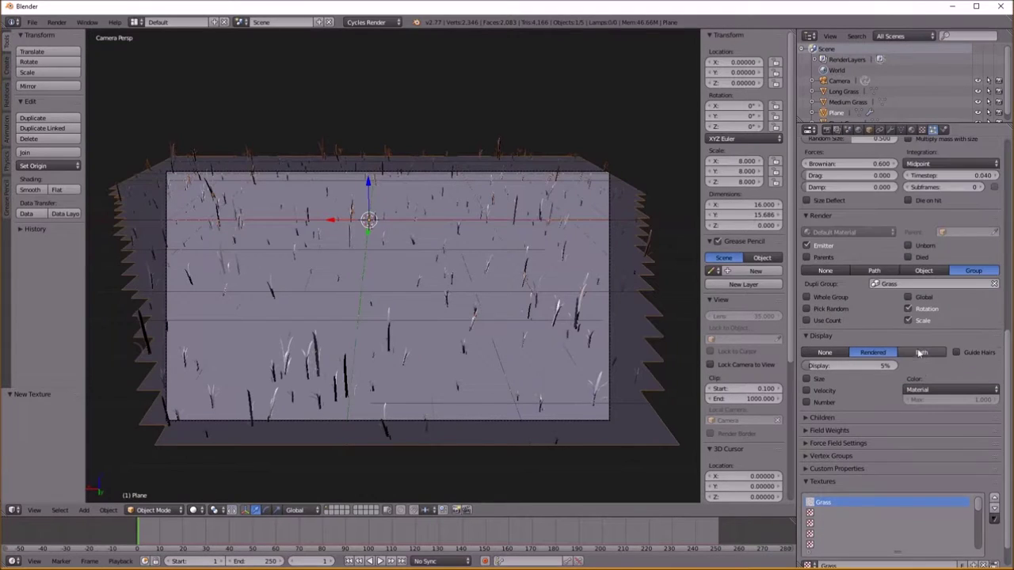
{"action": "left_click", "coordinate": [852, 365]}
{"action": "type", "text": "20"}
{"action": "key", "text": "Return"}
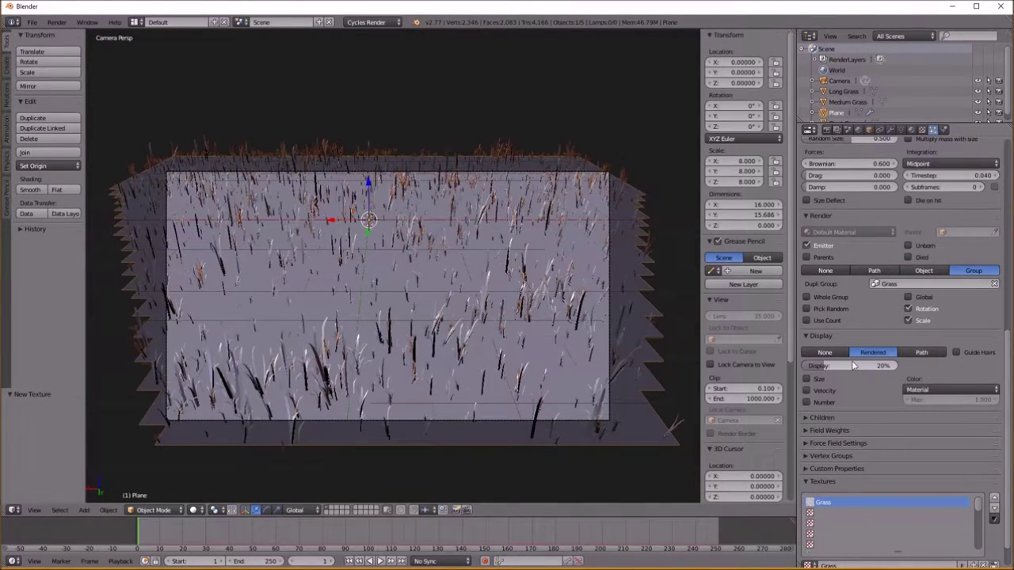
{"action": "left_click", "coordinate": [853, 365]}
{"action": "type", "text": "50"}
{"action": "key", "text": "Return"}
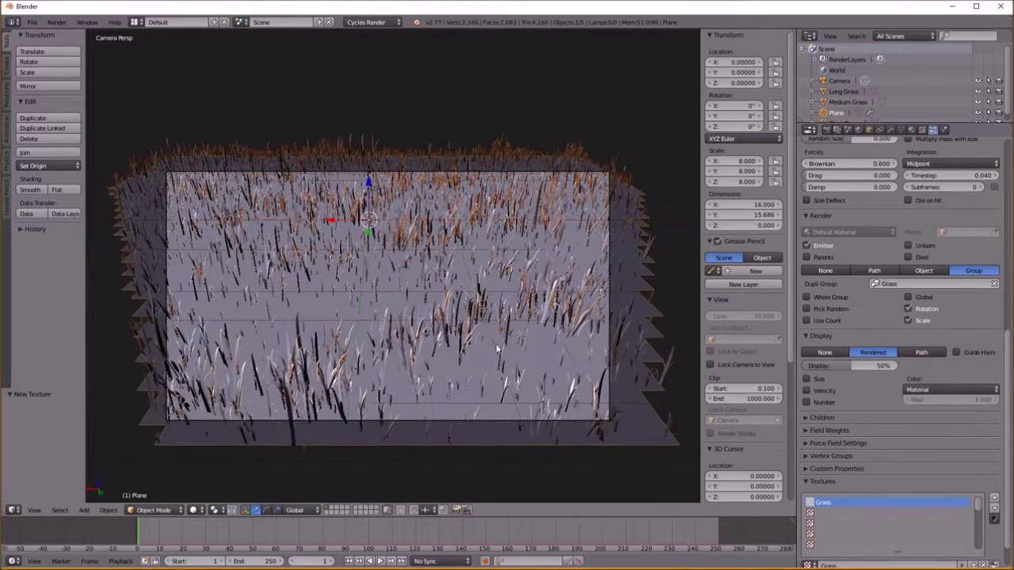
Try Length influence values of 0.6 and 0.7 for the Grass texture
{"action": "middle_click_drag", "start_coordinate": [388, 352], "coordinate": [425, 431]}
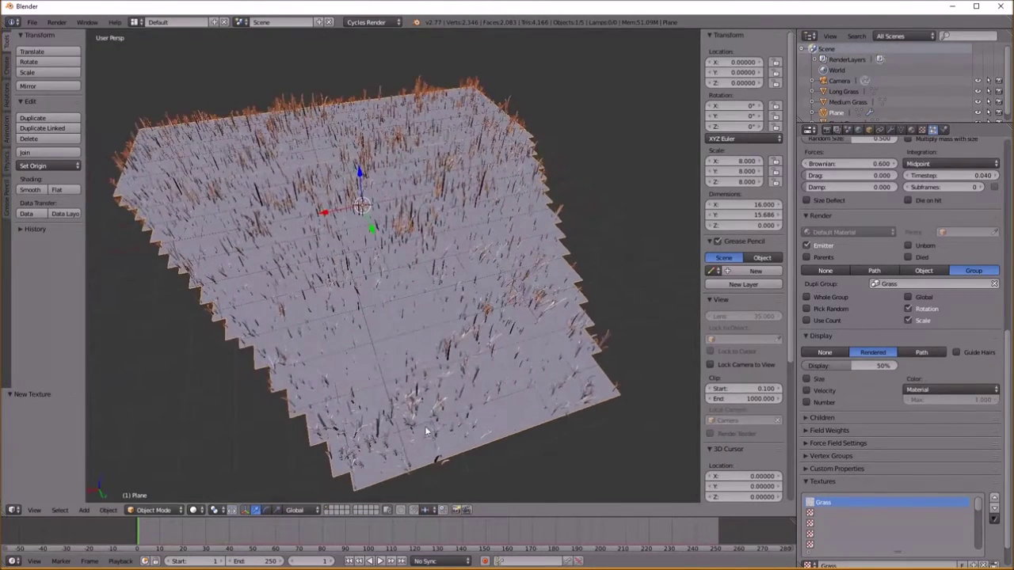
{"action": "middle_click_drag", "start_coordinate": [426, 376], "coordinate": [407, 464]}
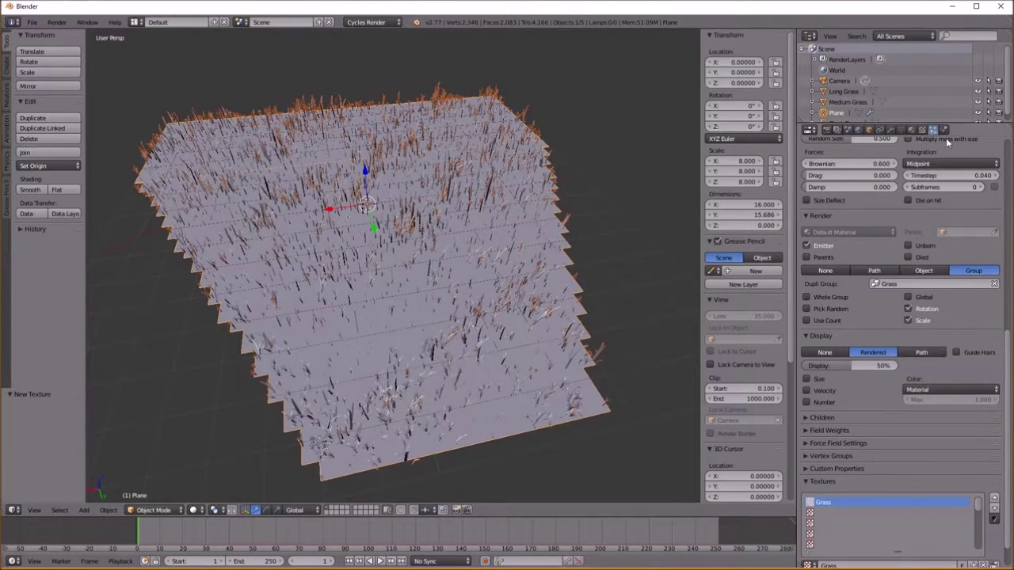
{"action": "left_click", "coordinate": [922, 130]}
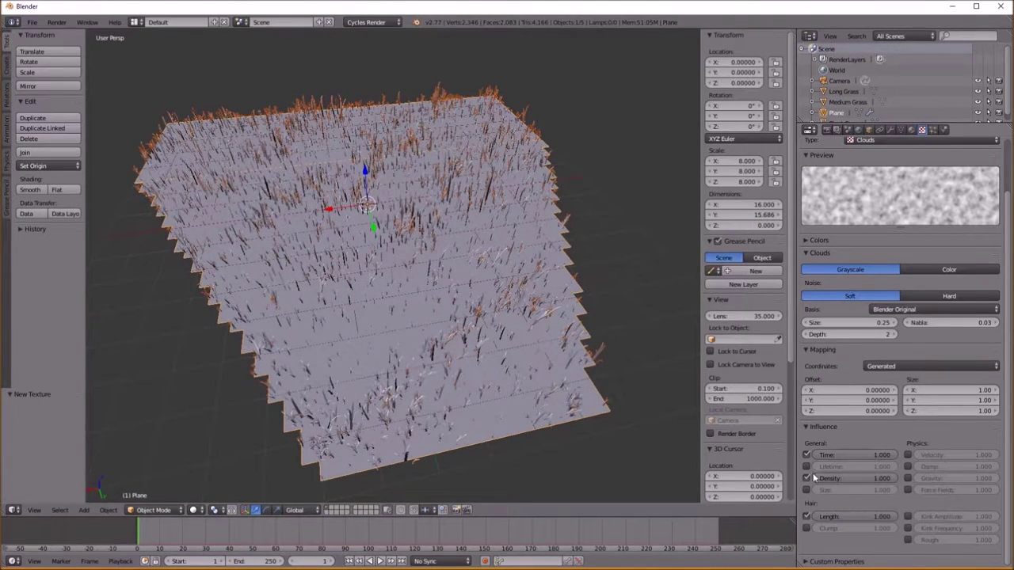
{"action": "middle_click_drag", "start_coordinate": [469, 384], "coordinate": [416, 383]}
{"action": "scroll", "coordinate": [460, 387], "scroll_direction": "up", "scroll_amount": 3}
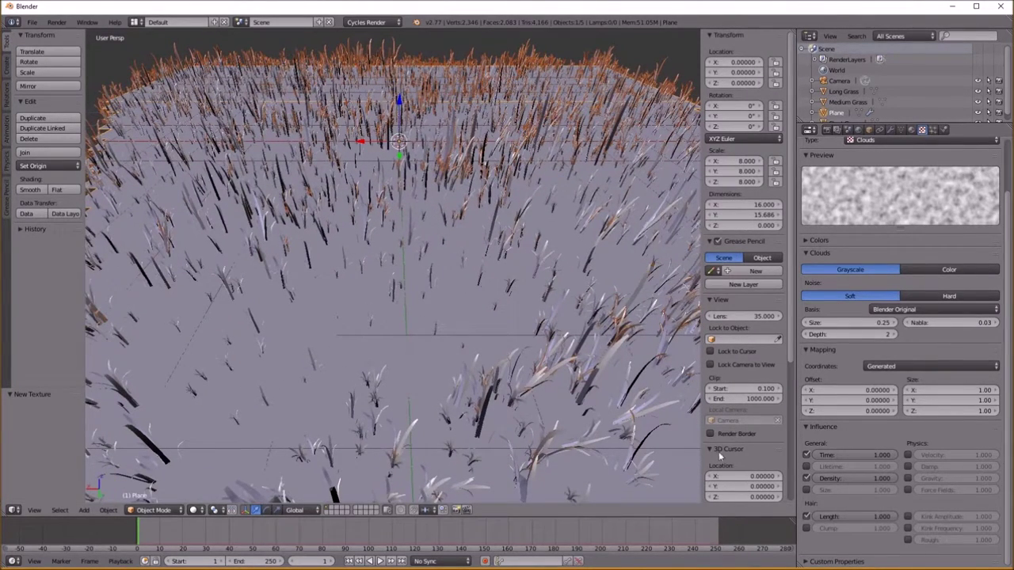
{"action": "scroll", "coordinate": [448, 395], "scroll_direction": "down", "scroll_amount": 3}
{"action": "middle_click_drag", "start_coordinate": [496, 404], "coordinate": [462, 390], "text": "shift"}
{"action": "left_click", "coordinate": [862, 516]}
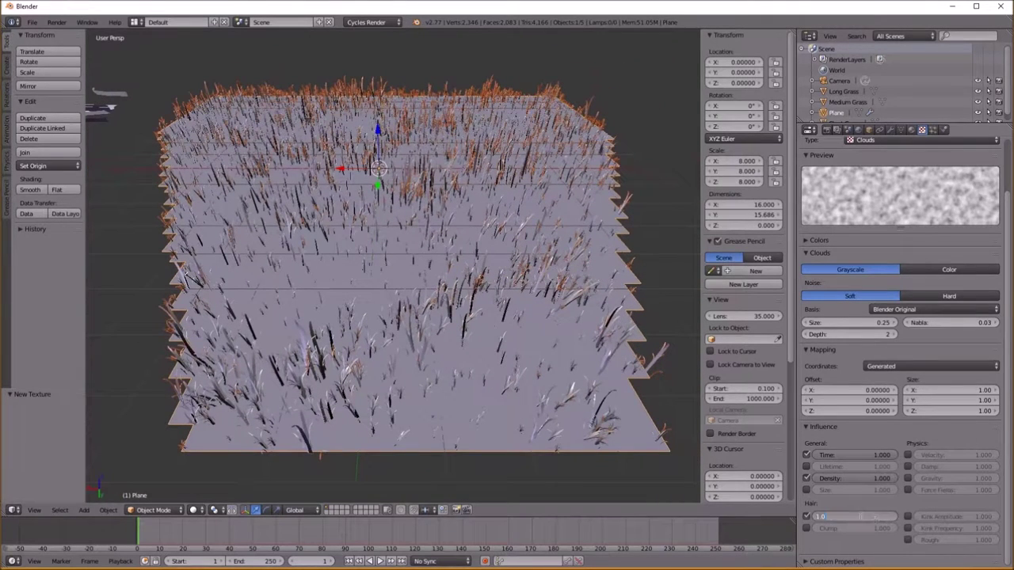
{"action": "type", "text": "0.6"}
{"action": "key", "text": "Return"}
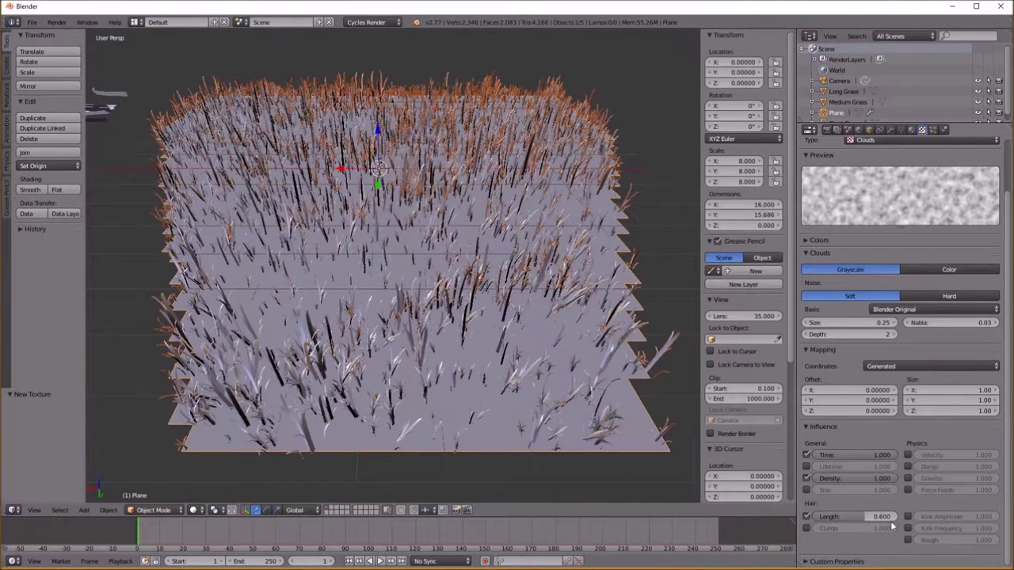
{"action": "left_click", "coordinate": [861, 516]}
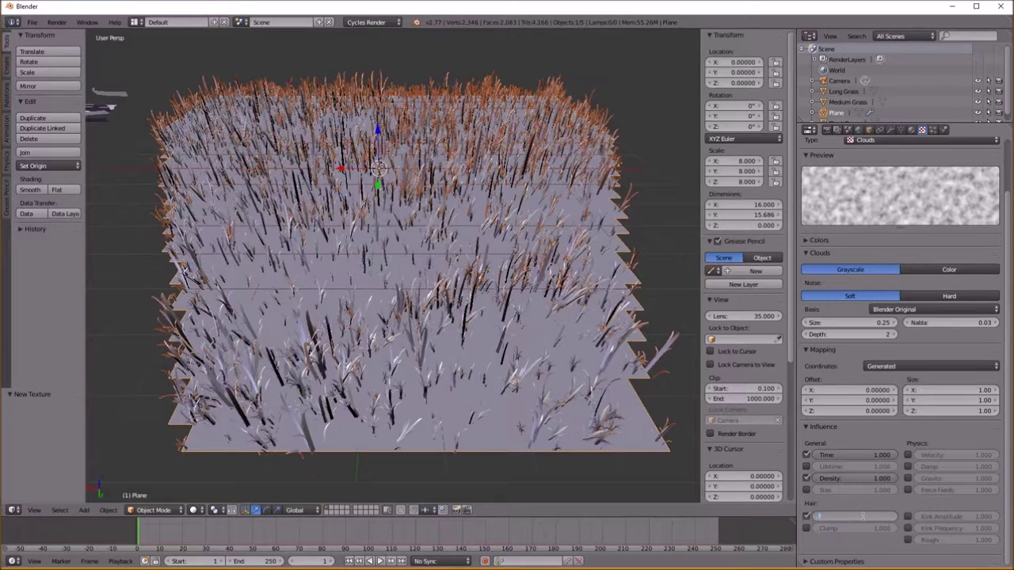
{"action": "type", "text": "0.7"}
{"action": "key", "text": "Return"}
Set the Grass texture's Density influence to 0.7, fine-tune it to about 0.687, and raise the Length influence to about 0.929
{"action": "left_click", "coordinate": [866, 478]}
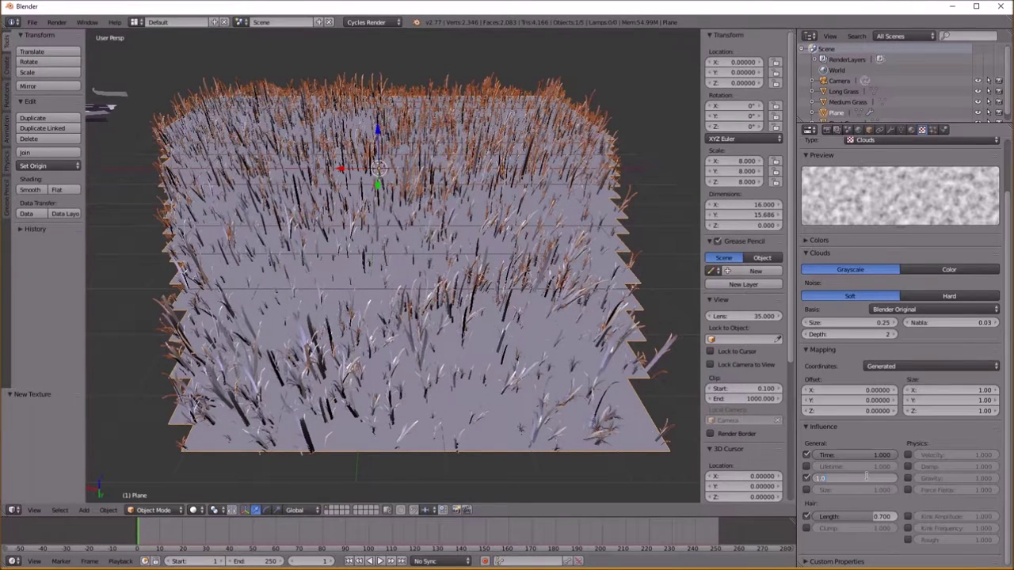
{"action": "type", "text": "0.7"}
{"action": "key", "text": "Return"}
{"action": "middle_click_drag", "start_coordinate": [539, 371], "coordinate": [546, 420]}
{"action": "left_click_drag", "start_coordinate": [871, 477], "coordinate": [852, 478]}
{"action": "left_click_drag", "start_coordinate": [871, 516], "coordinate": [926, 517]}
{"action": "middle_click_drag", "start_coordinate": [603, 441], "coordinate": [529, 441]}
{"action": "middle_click_drag", "start_coordinate": [513, 462], "coordinate": [480, 414]}
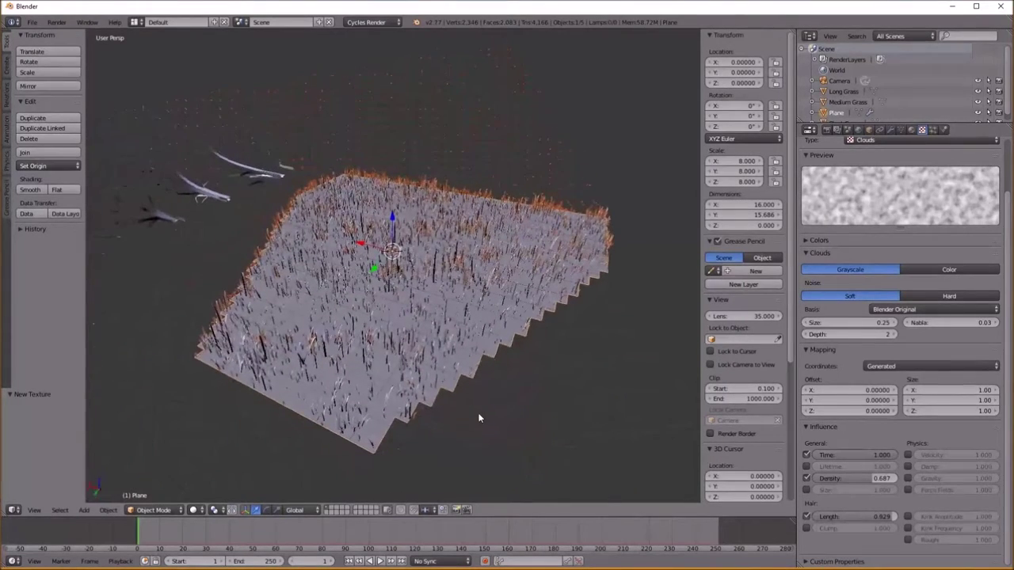
{"action": "key", "text": "KP_0"}
Collapse the particle system's Textures, Display and Render settings and enable Rotation for the particles
{"action": "left_click", "coordinate": [932, 129]}
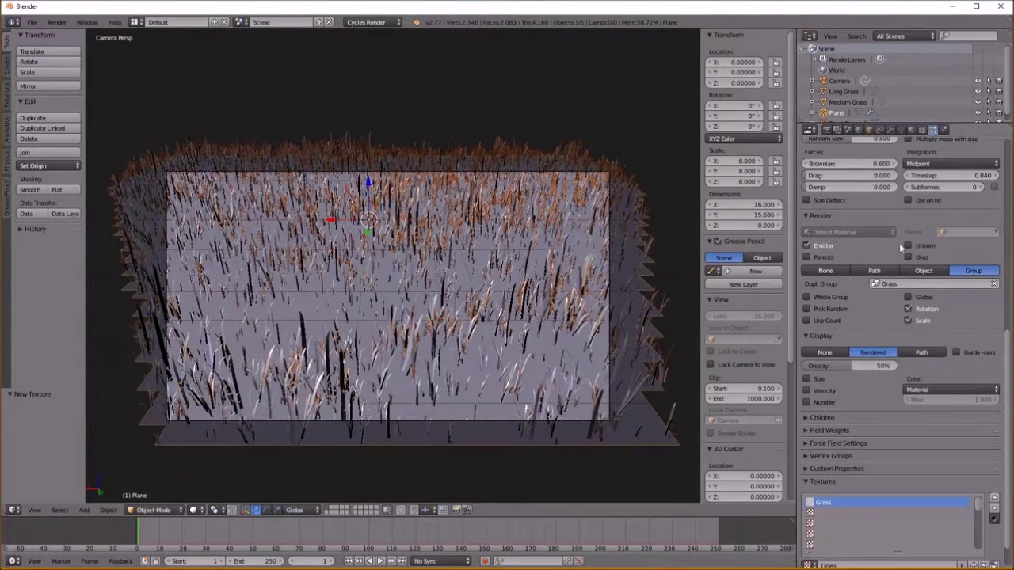
{"action": "scroll", "coordinate": [871, 396], "scroll_direction": "down", "scroll_amount": 10}
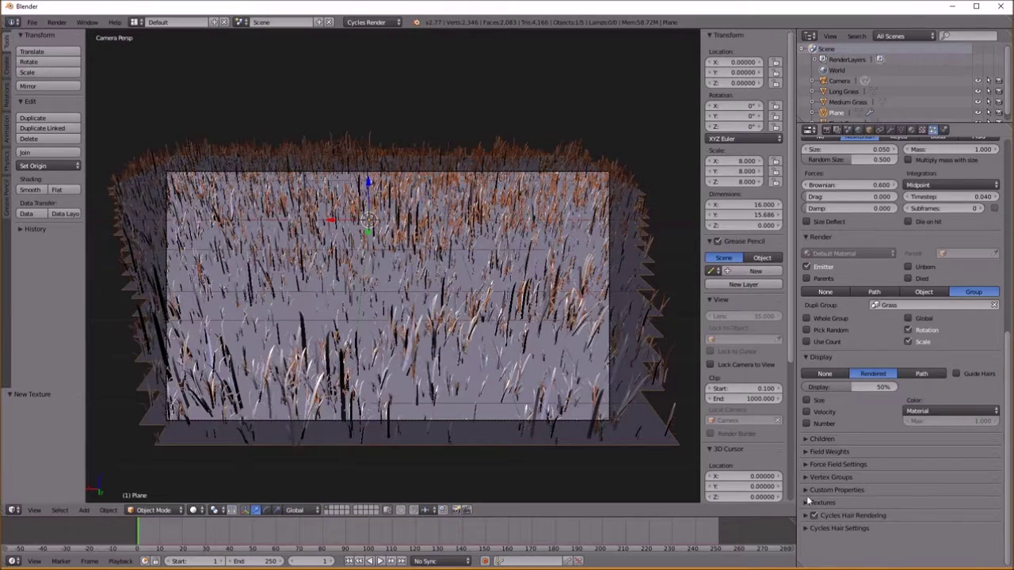
{"action": "left_click", "coordinate": [821, 358]}
{"action": "left_click", "coordinate": [819, 322]}
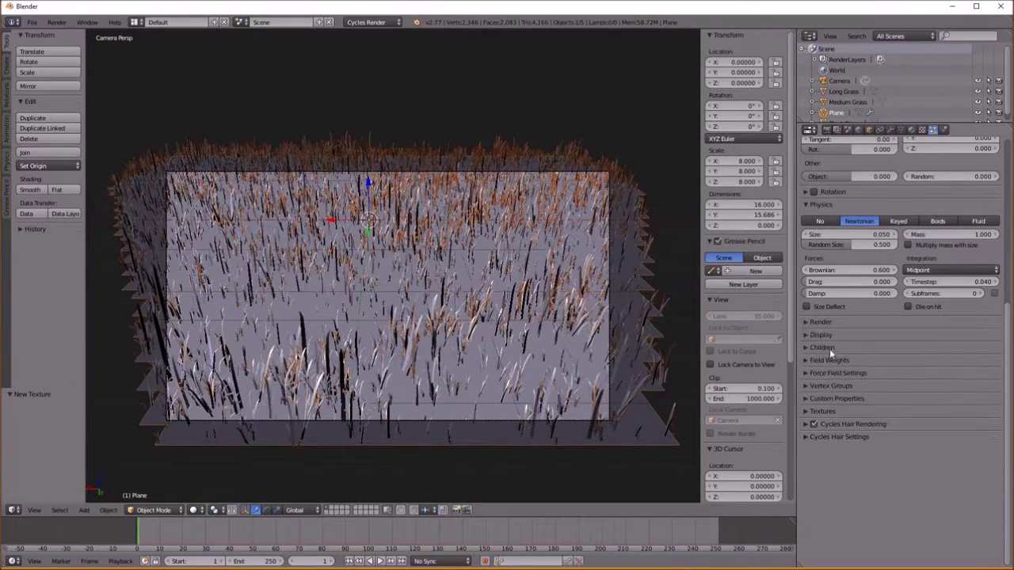
{"action": "scroll", "coordinate": [829, 349], "scroll_direction": "up", "scroll_amount": 3}
{"action": "left_click", "coordinate": [814, 277]}
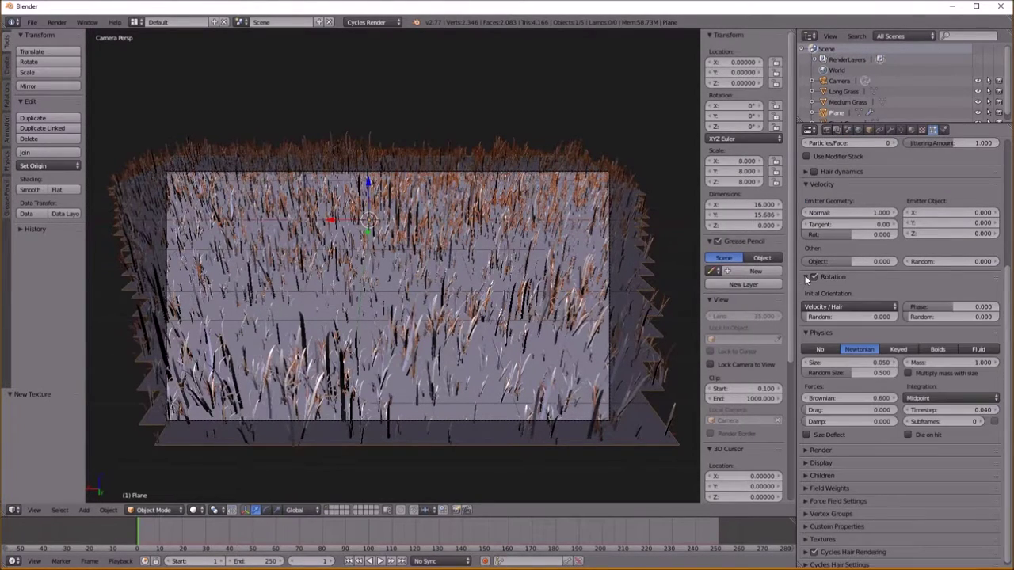
{"action": "scroll", "coordinate": [828, 340], "scroll_direction": "up", "scroll_amount": 3}
{"action": "scroll", "coordinate": [827, 340], "scroll_direction": "up", "scroll_amount": 2}
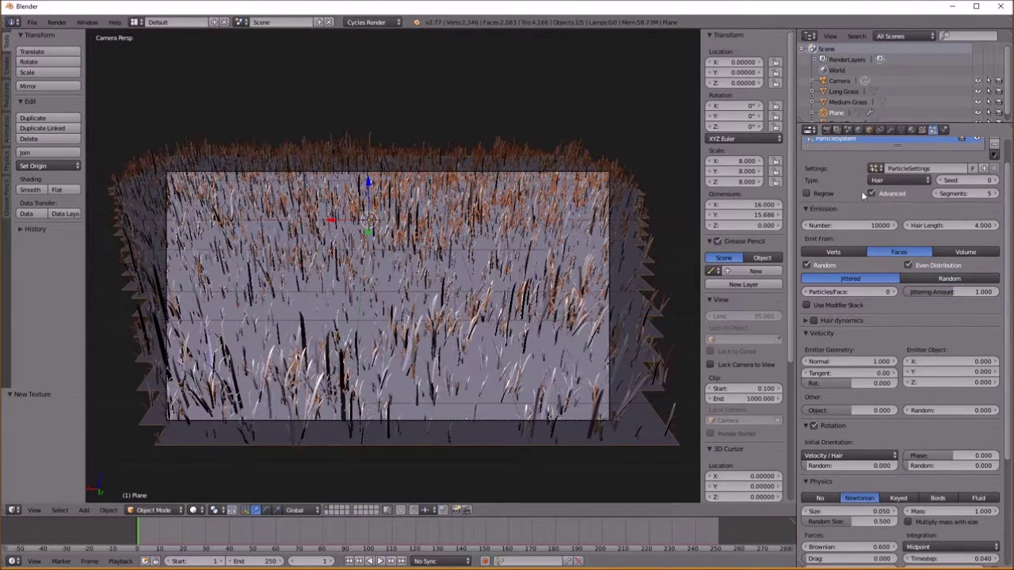
{"action": "scroll", "coordinate": [879, 253], "scroll_direction": "down", "scroll_amount": 4}
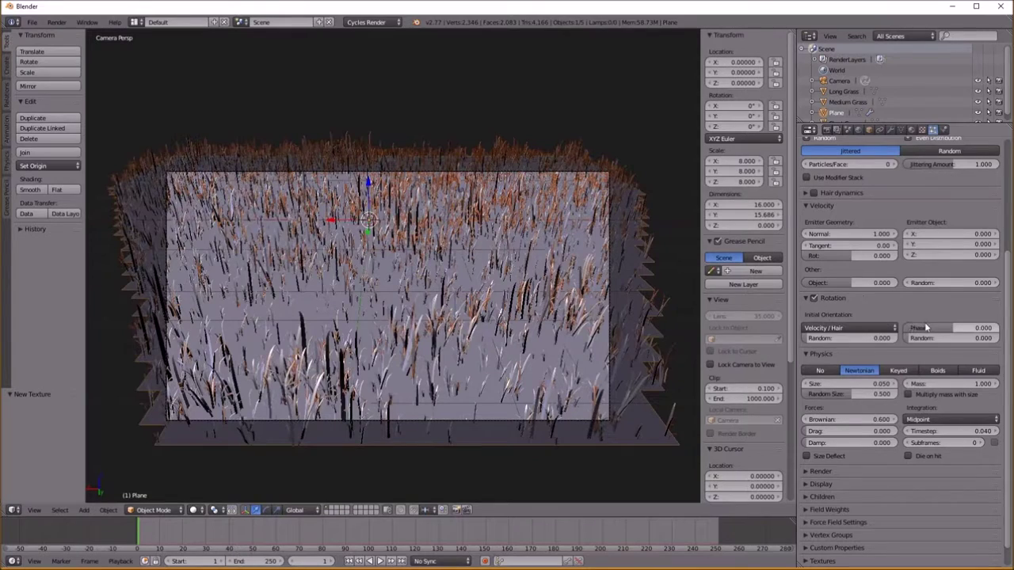
Set the particle rotation's random phase to 2.000 and enable Rotation for the instanced Grass group
{"action": "mouse_move", "coordinate": [851, 339]}
{"action": "left_mouse_down"}
{"action": "mouse_move", "coordinate": [868, 338]}
{"action": "mouse_move", "coordinate": [851, 338]}
{"action": "left_mouse_up"}
{"action": "left_click_drag", "start_coordinate": [950, 338], "coordinate": [911, 338]}
{"action": "left_click_drag", "start_coordinate": [951, 328], "coordinate": [960, 370]}
{"action": "left_click", "coordinate": [827, 483]}
{"action": "left_click", "coordinate": [827, 483]}
{"action": "left_click", "coordinate": [818, 472]}
{"action": "scroll", "coordinate": [818, 472], "scroll_direction": "down", "scroll_amount": 2}
{"action": "left_click", "coordinate": [909, 501]}
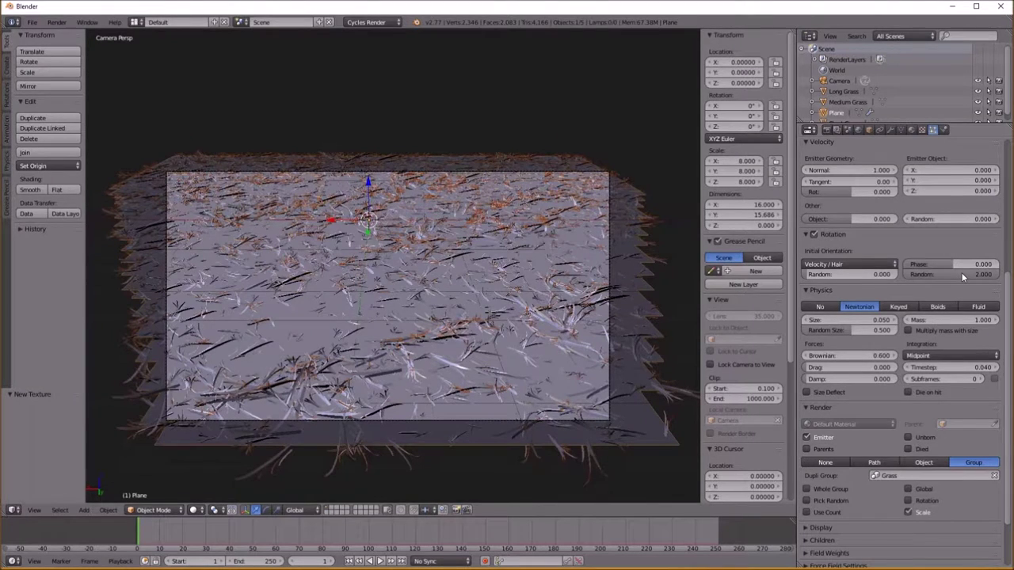
{"action": "left_click", "coordinate": [908, 501]}
{"action": "mouse_move", "coordinate": [997, 274]}
{"action": "left_mouse_down"}
{"action": "mouse_move", "coordinate": [912, 274]}
{"action": "mouse_move", "coordinate": [997, 274]}
{"action": "left_mouse_up"}
{"action": "mouse_move", "coordinate": [803, 274]}
{"action": "left_mouse_down"}
{"action": "mouse_move", "coordinate": [896, 274]}
{"action": "mouse_move", "coordinate": [802, 274]}
{"action": "left_mouse_up"}
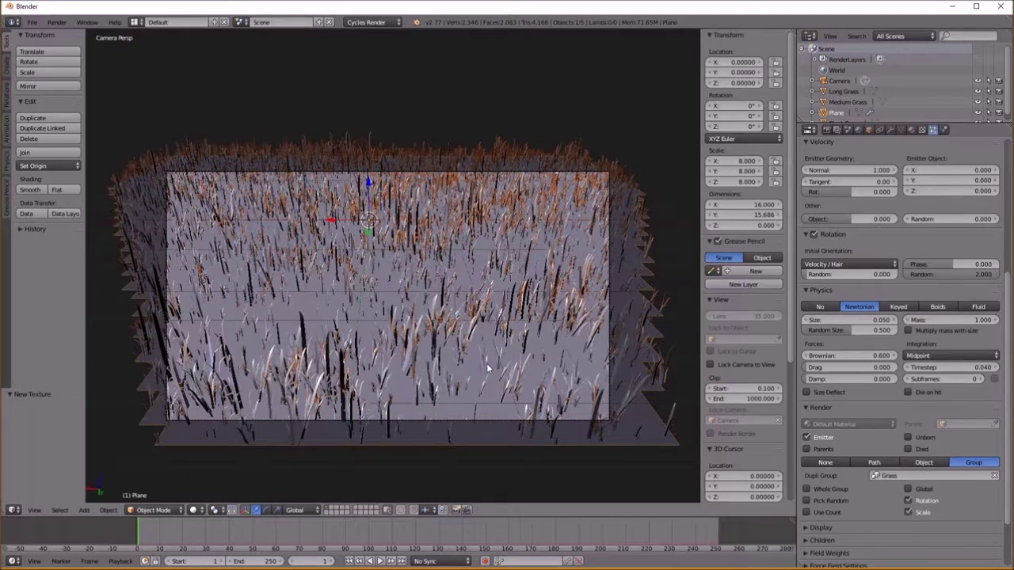
{"action": "scroll", "coordinate": [544, 379], "scroll_direction": "up", "scroll_amount": 3}
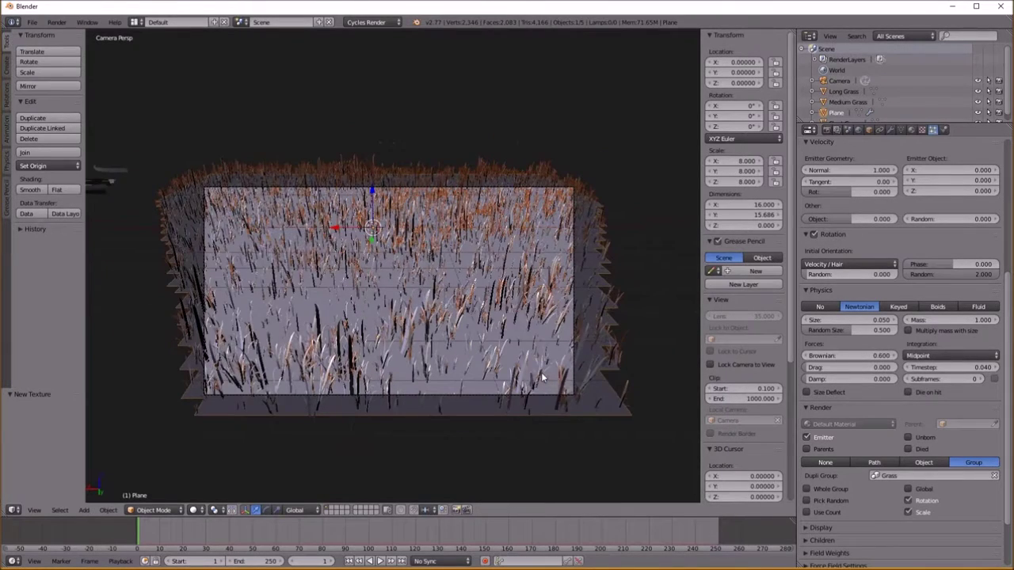
{"action": "scroll", "coordinate": [893, 395], "scroll_direction": "up", "scroll_amount": 5}
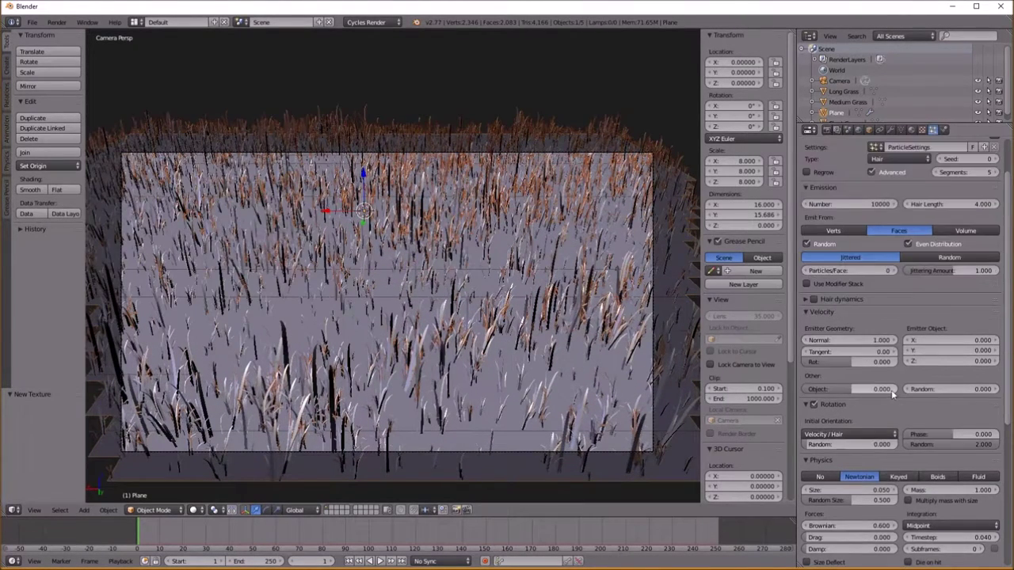
{"action": "scroll", "coordinate": [893, 396], "scroll_direction": "up", "scroll_amount": 2}
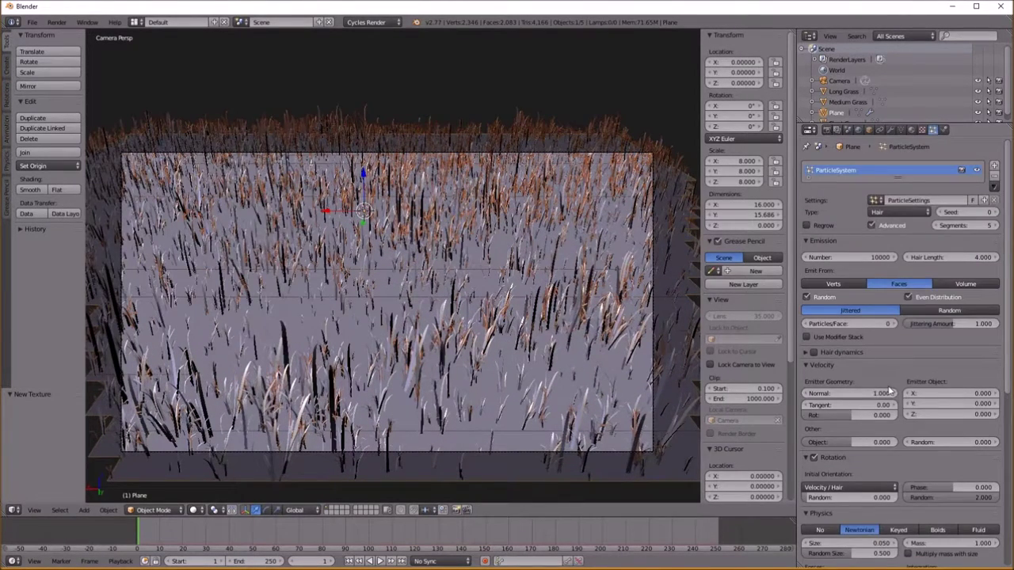
{"action": "scroll", "coordinate": [440, 368], "scroll_direction": "down", "scroll_amount": 3}
{"action": "scroll", "coordinate": [462, 369], "scroll_direction": "up", "scroll_amount": 2}
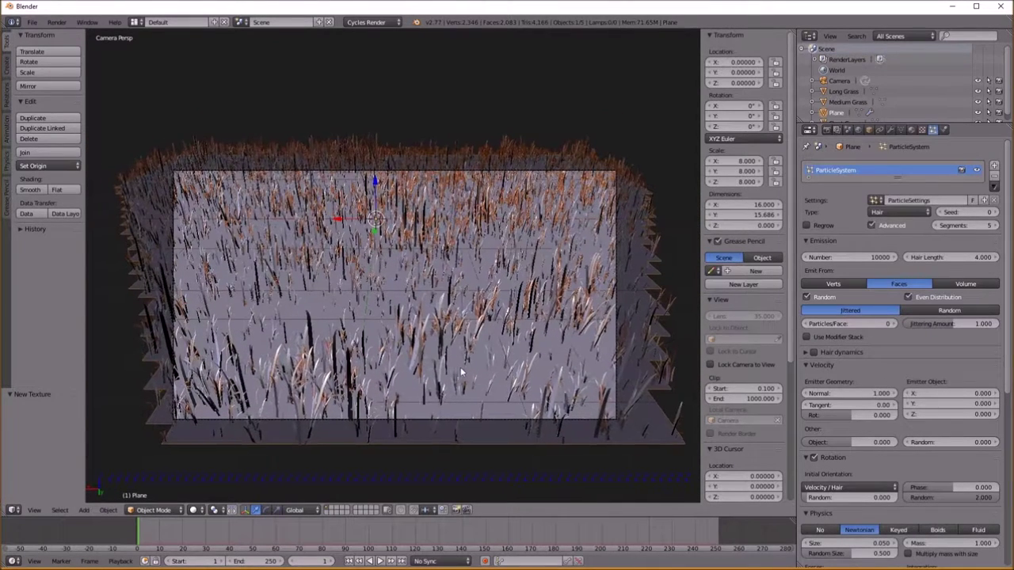
Select the Long Grass model, enlarge the timeline area and change it into a Node Editor
{"action": "scroll", "coordinate": [428, 372], "scroll_direction": "down", "scroll_amount": 2}
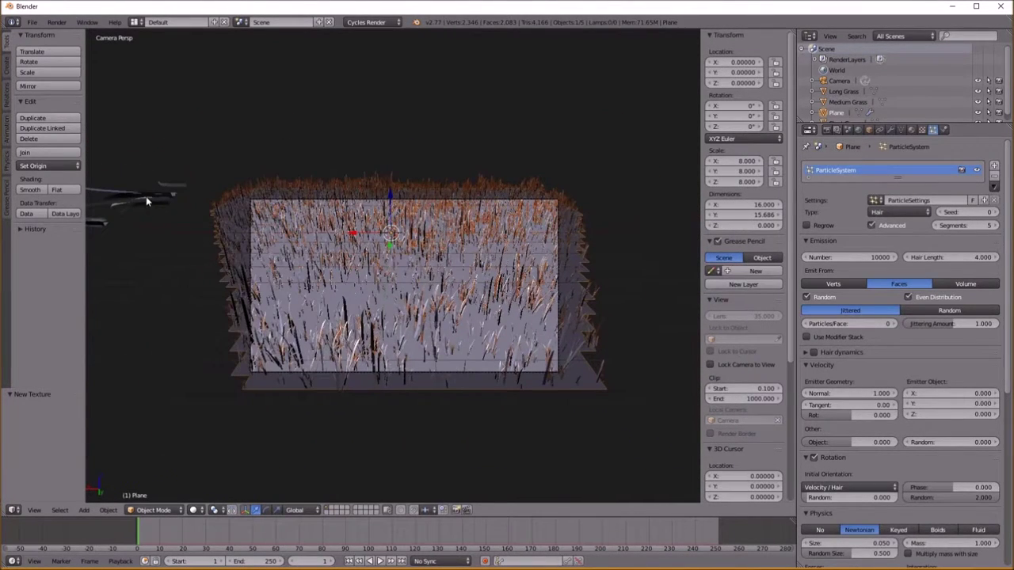
{"action": "right_click", "coordinate": [146, 198]}
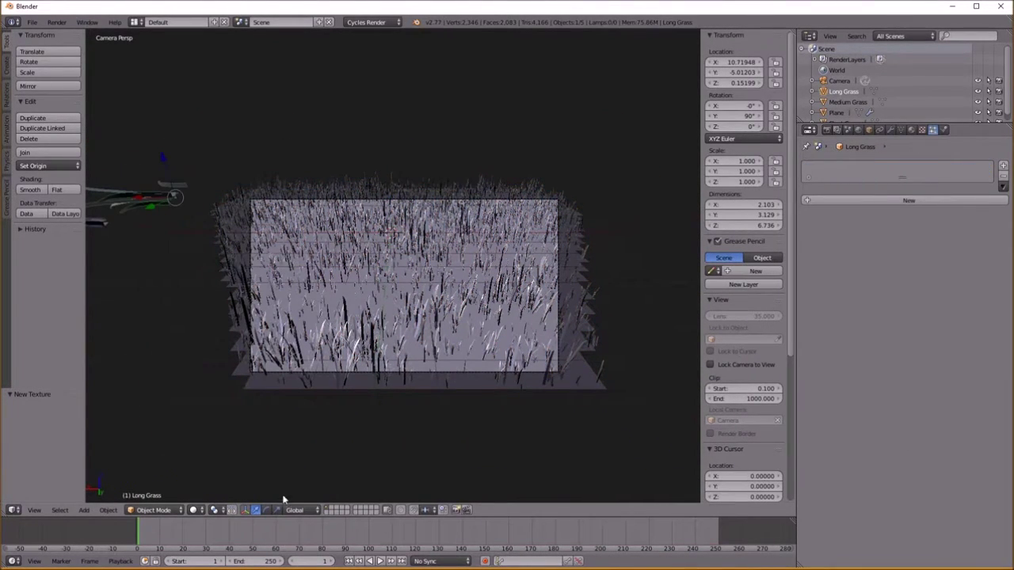
{"action": "left_click_drag", "start_coordinate": [276, 517], "coordinate": [237, 380]}
{"action": "left_click", "coordinate": [14, 560]}
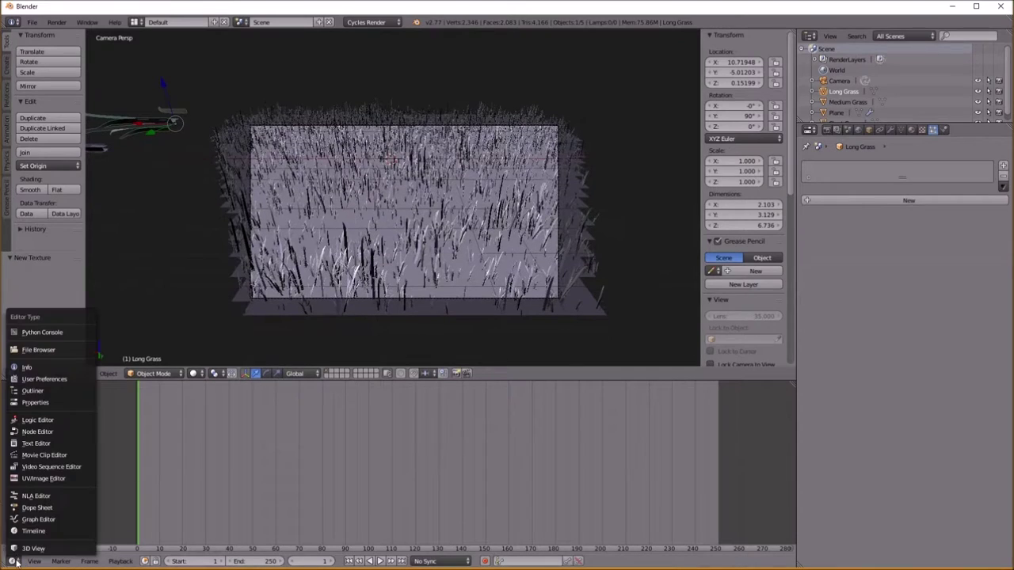
{"action": "left_click", "coordinate": [45, 428]}
{"action": "left_click_drag", "start_coordinate": [176, 379], "coordinate": [176, 432]}
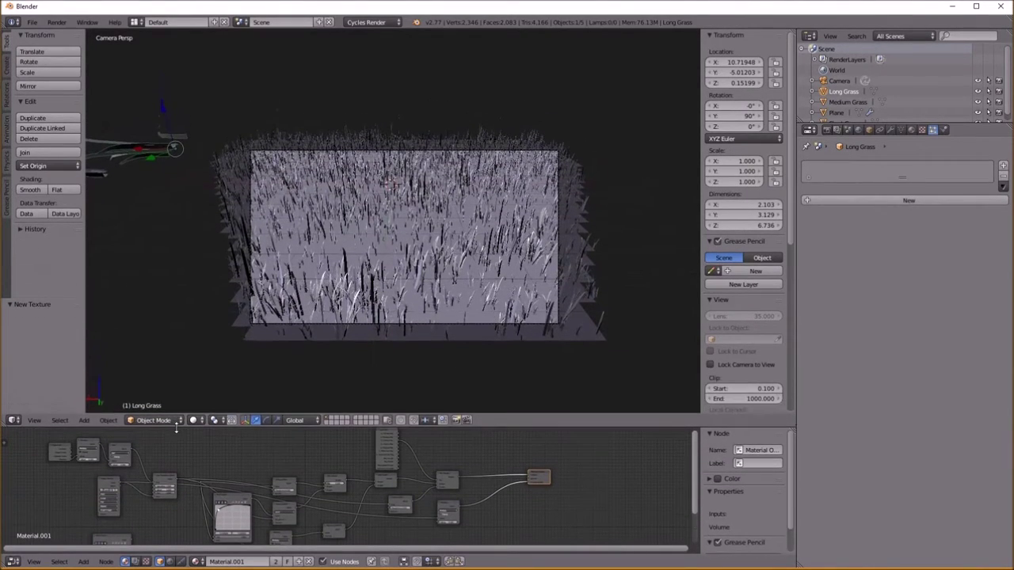
Remove the material slots from all three grass models
{"action": "left_click", "coordinate": [910, 130]}
{"action": "left_click", "coordinate": [1004, 179]}
{"action": "right_click", "coordinate": [152, 193]}
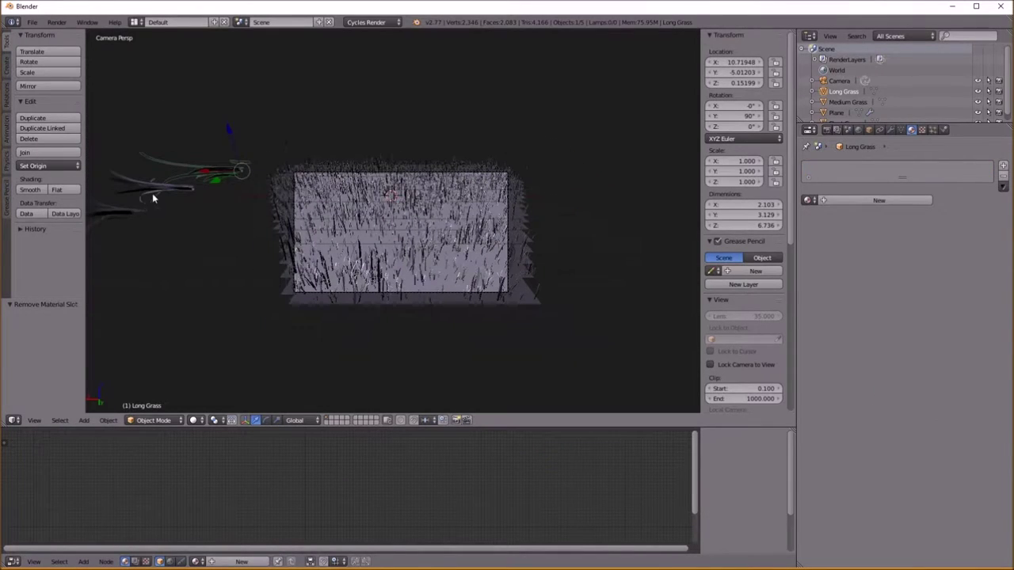
{"action": "left_click", "coordinate": [1001, 182]}
{"action": "right_click", "coordinate": [124, 222]}
{"action": "left_click", "coordinate": [1003, 183]}
{"action": "right_click", "coordinate": [212, 174]}
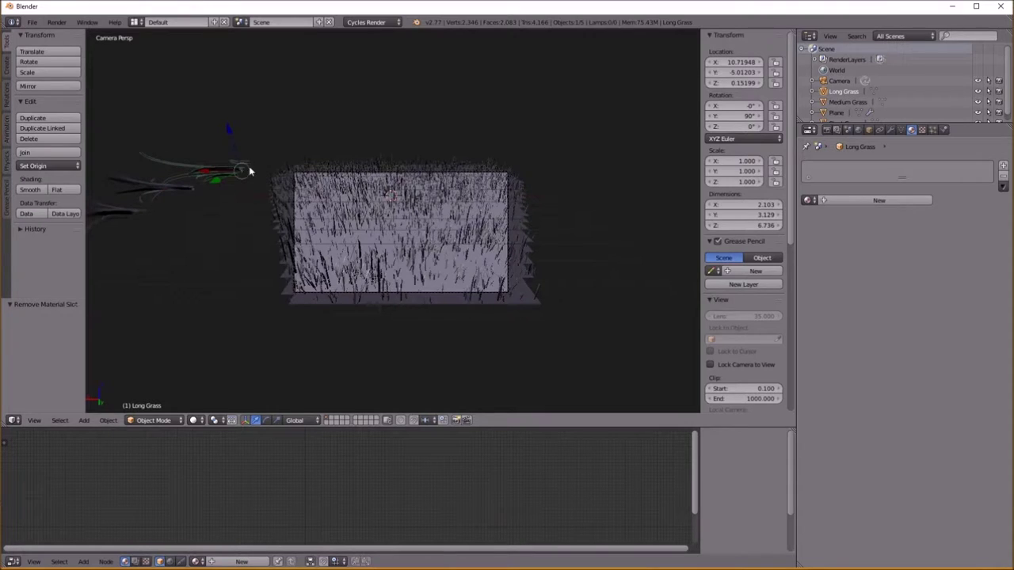
Add a Sun lamp to the scene
{"action": "middle_click_drag", "start_coordinate": [281, 211], "coordinate": [279, 208]}
{"action": "scroll", "coordinate": [314, 255], "scroll_direction": "up", "scroll_amount": 5}
{"action": "scroll", "coordinate": [314, 257], "scroll_direction": "down", "scroll_amount": 8}
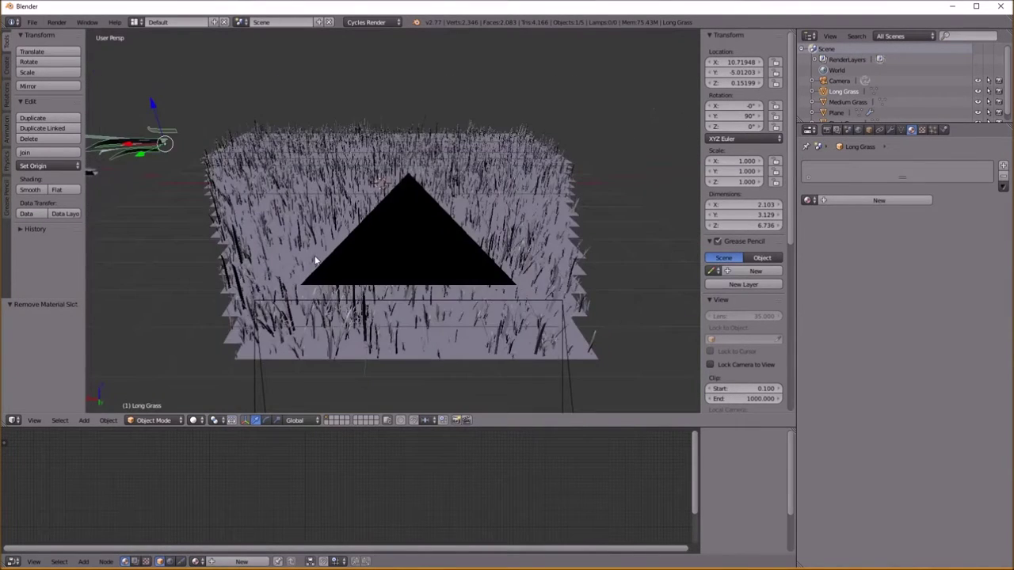
{"action": "middle_click_drag", "start_coordinate": [359, 270], "coordinate": [381, 208]}
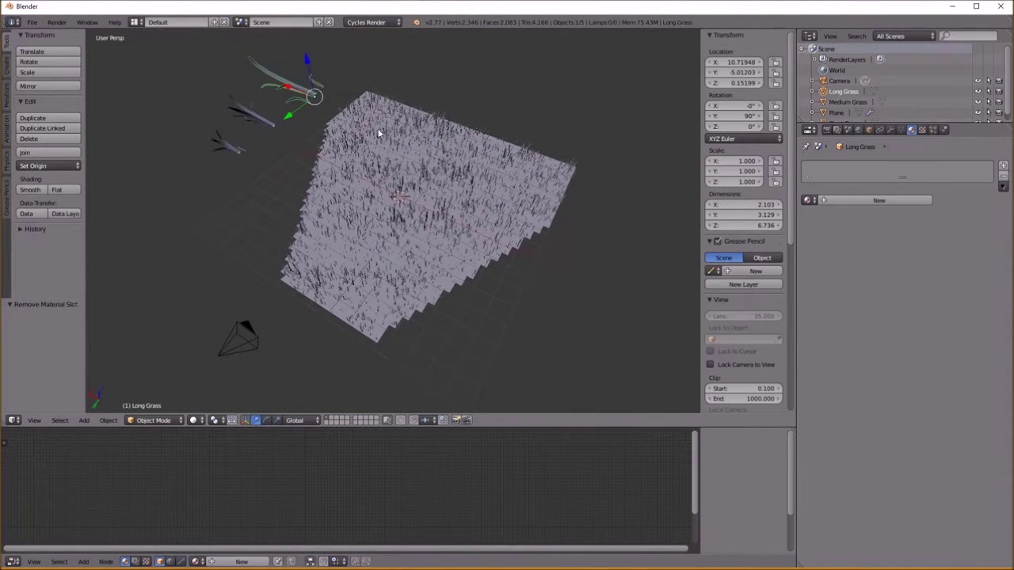
{"action": "middle_click_drag", "start_coordinate": [464, 176], "coordinate": [430, 280]}
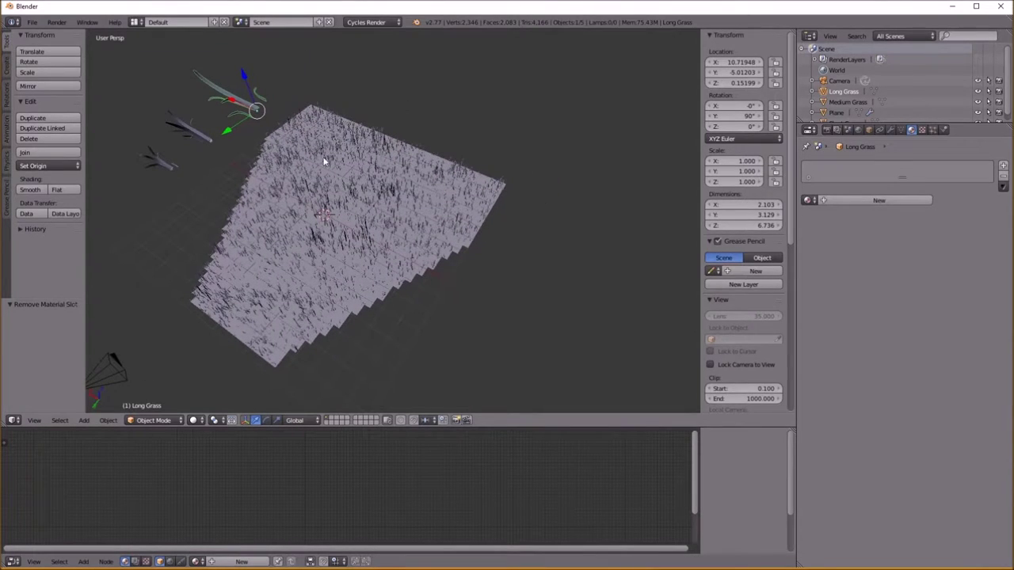
{"action": "scroll", "coordinate": [300, 225], "scroll_direction": "down", "scroll_amount": 2}
{"action": "middle_click_drag", "start_coordinate": [300, 226], "coordinate": [373, 230]}
{"action": "key", "text": "shift+a"}
{"action": "mouse_move", "coordinate": [501, 392]}
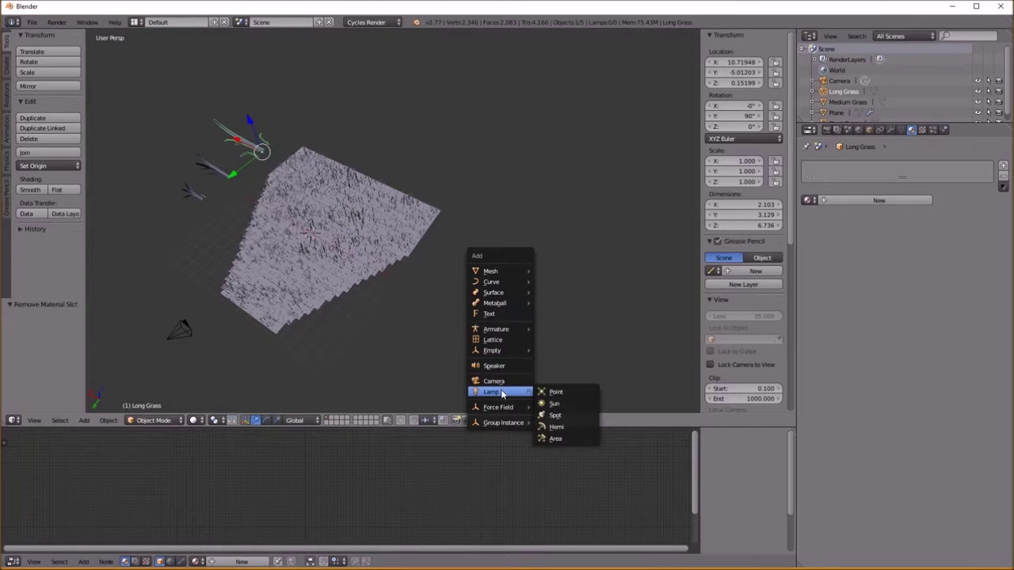
{"action": "left_click", "coordinate": [565, 406]}
Move the Sun lamp away from the plane's wide far end and rotate it to shine across the grass
{"action": "middle_click_drag", "start_coordinate": [502, 325], "coordinate": [388, 265]}
{"action": "key", "text": "g"}
{"action": "left_click", "coordinate": [467, 170]}
{"action": "middle_click_drag", "start_coordinate": [522, 207], "coordinate": [394, 202]}
{"action": "key", "text": "r"}
{"action": "key", "text": "r"}
{"action": "left_click", "coordinate": [484, 306]}
{"action": "key", "text": "g"}
{"action": "left_click", "coordinate": [446, 252]}
{"action": "middle_click_drag", "start_coordinate": [446, 256], "coordinate": [405, 316]}
{"action": "key", "text": "g"}
{"action": "left_click", "coordinate": [380, 264]}
Set the Sun lamp's emission strength to 8
{"action": "middle_click_drag", "start_coordinate": [370, 175], "coordinate": [867, 332]}
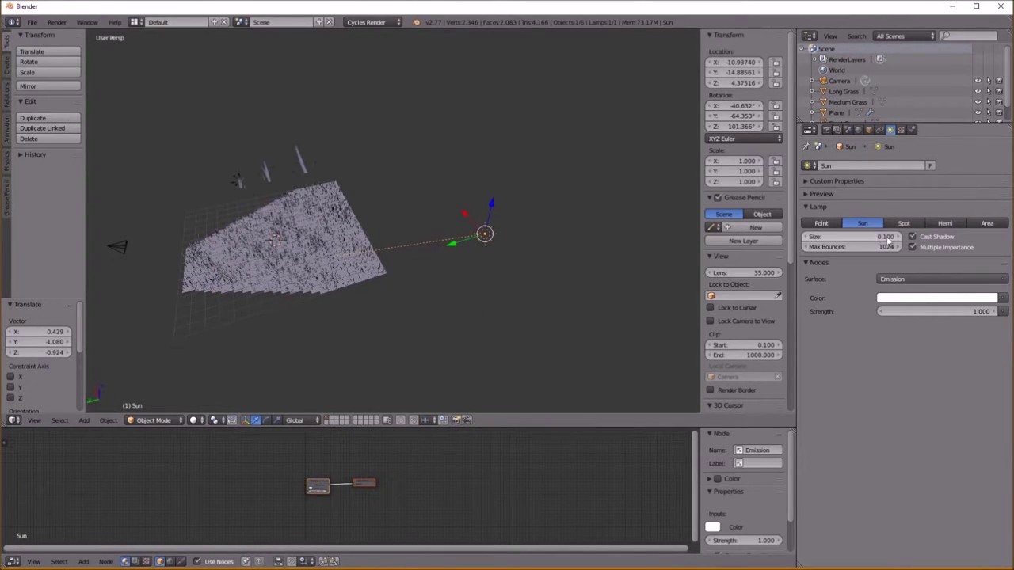
{"action": "left_click", "coordinate": [942, 312]}
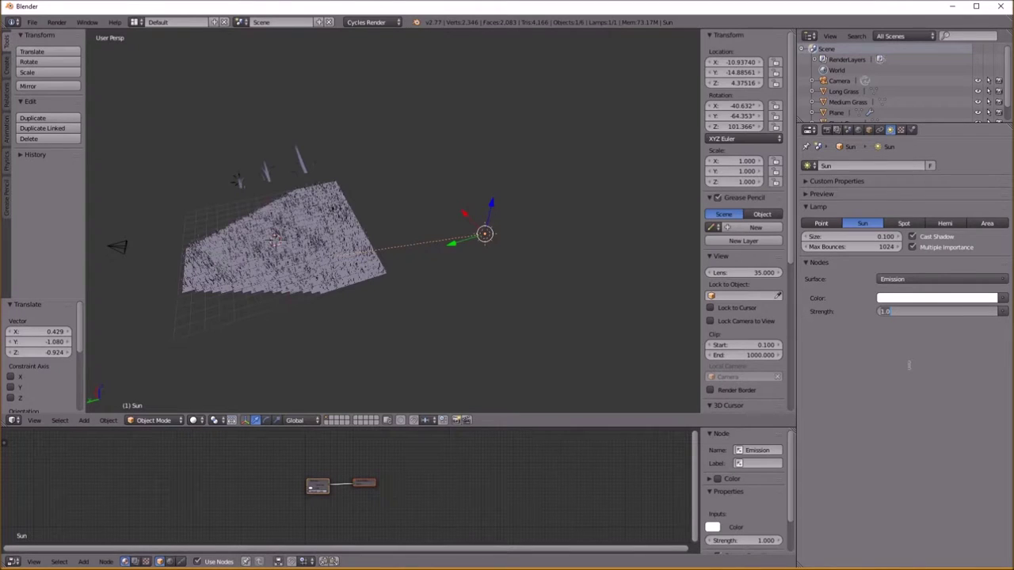
{"action": "type", "text": "8"}
{"action": "key", "text": "Return"}
Duplicate the Sun lamp, then move the copy farther out and higher and rotate it towards the grass plane
{"action": "middle_click_drag", "start_coordinate": [478, 306], "coordinate": [554, 240]}
{"action": "key", "text": "shift+d"}
{"action": "left_click", "coordinate": [516, 265]}
{"action": "key", "text": "g"}
{"action": "left_click", "coordinate": [458, 250]}
{"action": "key", "text": "r"}
{"action": "left_click", "coordinate": [536, 270]}
{"action": "middle_click_drag", "start_coordinate": [428, 287], "coordinate": [467, 281]}
{"action": "key", "text": "g"}
{"action": "left_click", "coordinate": [496, 277]}
{"action": "key", "text": "r"}
{"action": "left_click", "coordinate": [560, 282]}
{"action": "middle_click_drag", "start_coordinate": [561, 282], "coordinate": [464, 317]}
{"action": "key", "text": "g"}
{"action": "left_click", "coordinate": [500, 306]}
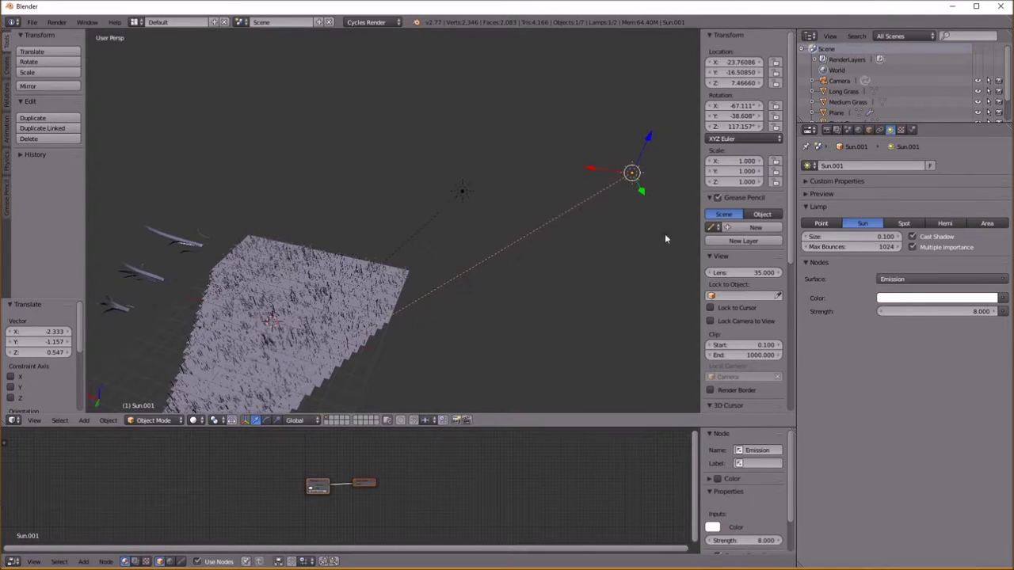
Set the second Sun lamp's size to 0.3 and its strength to 4
{"action": "left_click", "coordinate": [871, 236]}
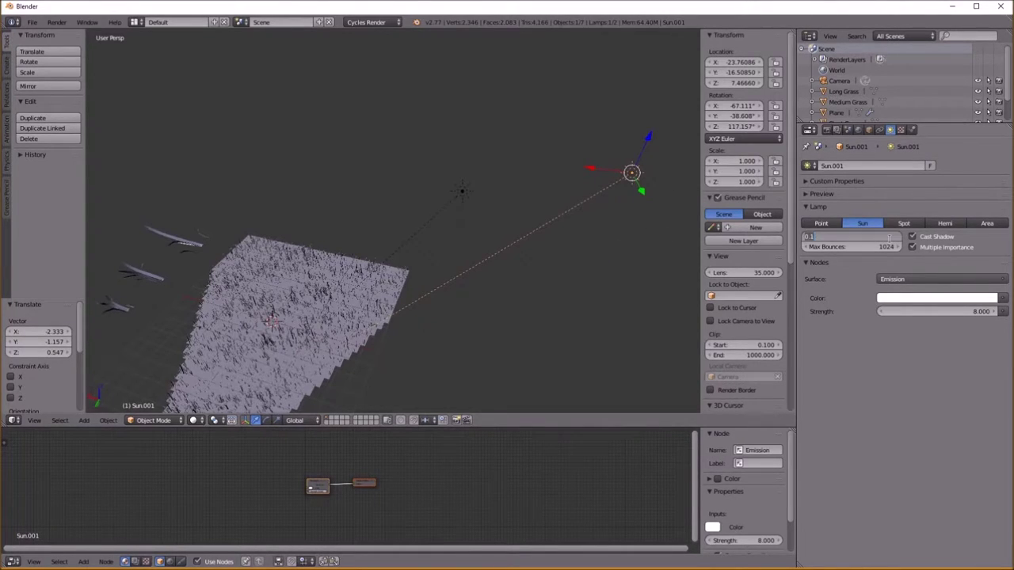
{"action": "type", "text": ".3"}
{"action": "key", "text": "Return"}
{"action": "left_click", "coordinate": [945, 311]}
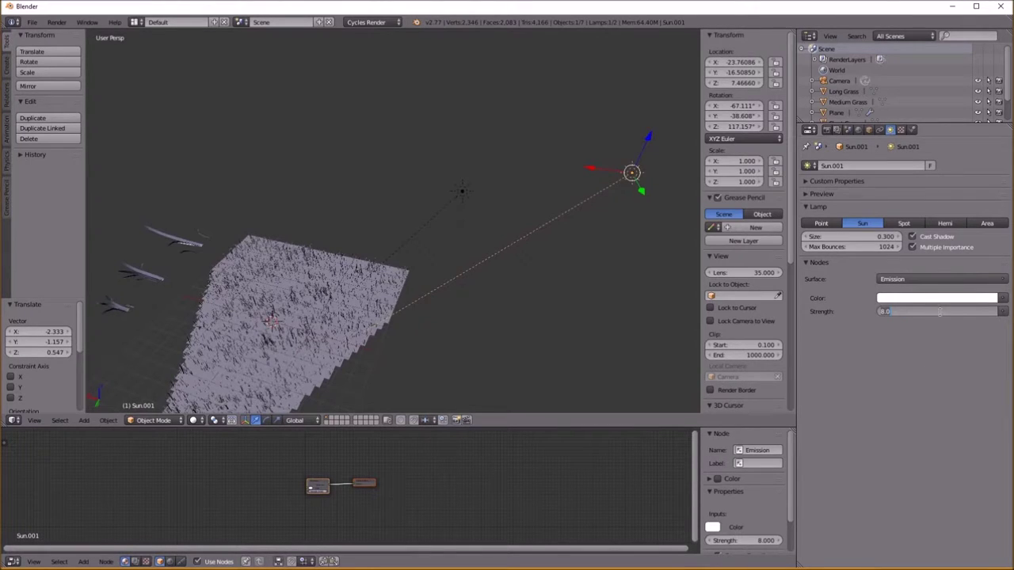
{"action": "type", "text": "4"}
{"action": "key", "text": "Return"}
Duplicate the second Sun lamp to one side and rotate the copy about -30° around the global Z axis
{"action": "middle_click_drag", "start_coordinate": [554, 286], "coordinate": [441, 252]}
{"action": "key", "text": "shift+d"}
{"action": "left_click", "coordinate": [529, 254]}
{"action": "middle_click_drag", "start_coordinate": [546, 256], "coordinate": [572, 259]}
{"action": "key", "text": "r"}
{"action": "key", "text": "z"}
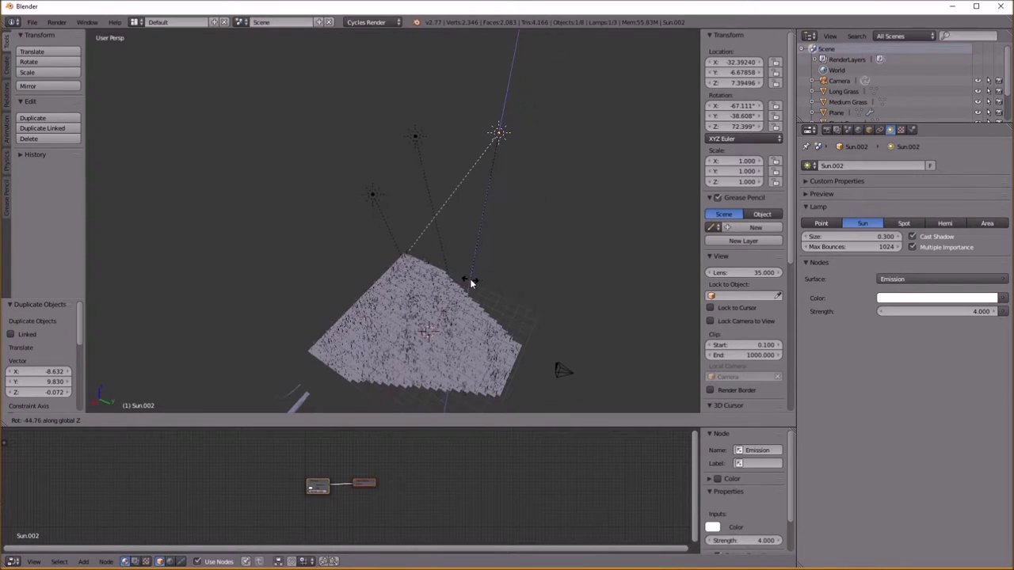
{"action": "left_click", "coordinate": [506, 290]}
{"action": "middle_click_drag", "start_coordinate": [503, 290], "coordinate": [419, 79]}
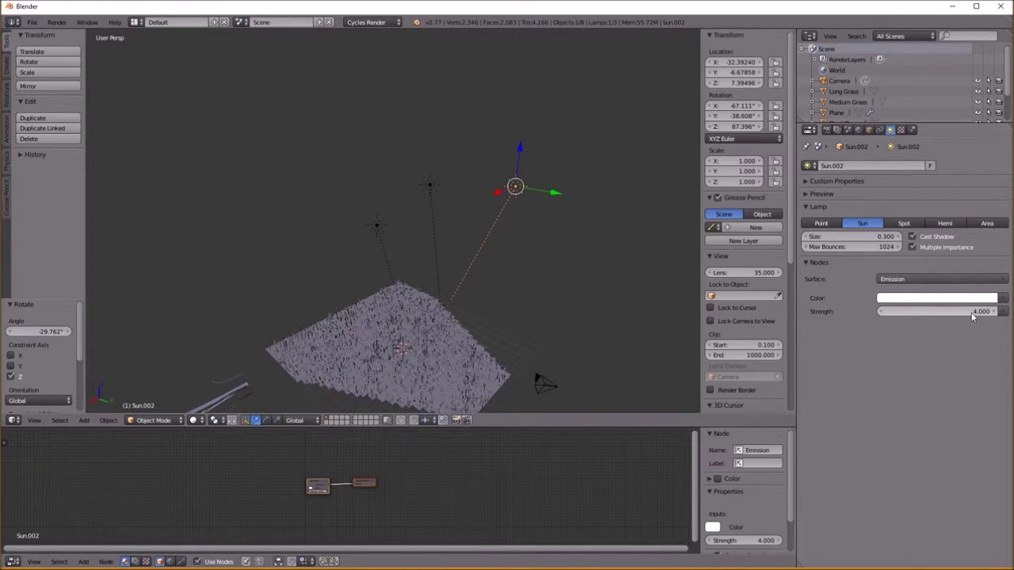
Set the third Sun lamp's size to 0.6 and strength to 2, and raise it by about 1.8 units
{"action": "left_click", "coordinate": [853, 236]}
{"action": "type", "text": ".6"}
{"action": "key", "text": "Return"}
{"action": "left_click", "coordinate": [951, 311]}
{"action": "type", "text": "2"}
{"action": "key", "text": "Return"}
{"action": "middle_click_drag", "start_coordinate": [544, 298], "coordinate": [464, 323]}
{"action": "key", "text": "g"}
{"action": "left_click", "coordinate": [428, 278]}
Select the grass plane, view it from the top and switch it to Weight Paint mode
{"action": "right_click", "coordinate": [341, 301]}
{"action": "key", "text": "KP_0"}
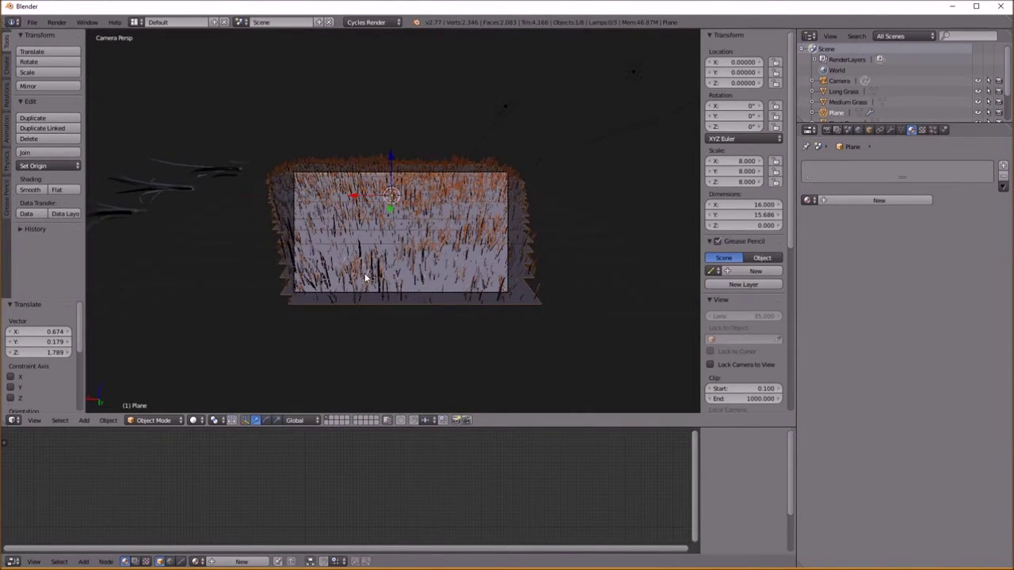
{"action": "scroll", "coordinate": [366, 278], "scroll_direction": "up", "scroll_amount": 4}
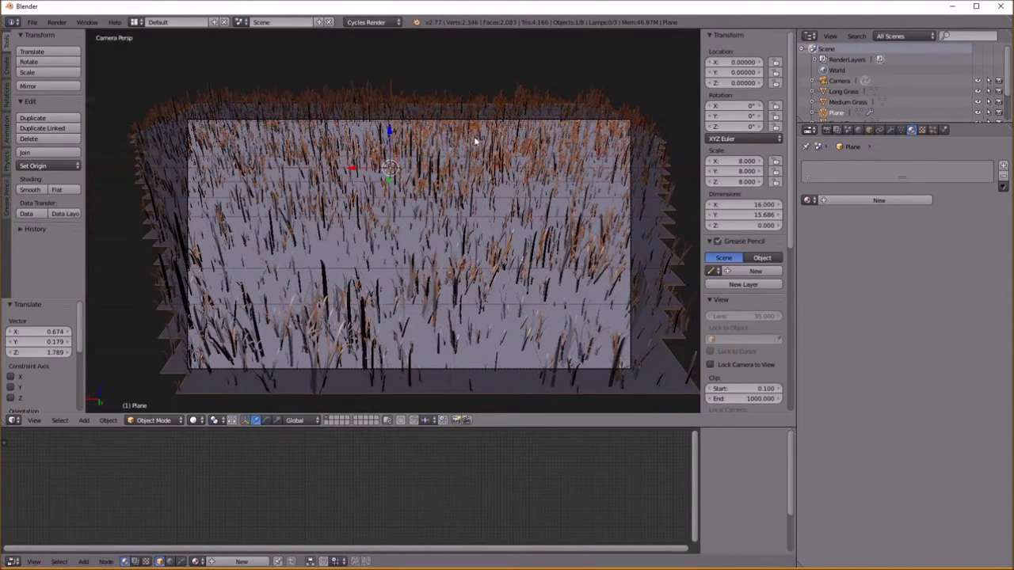
{"action": "middle_click_drag", "start_coordinate": [342, 256], "coordinate": [412, 296]}
{"action": "key", "text": "KP_7"}
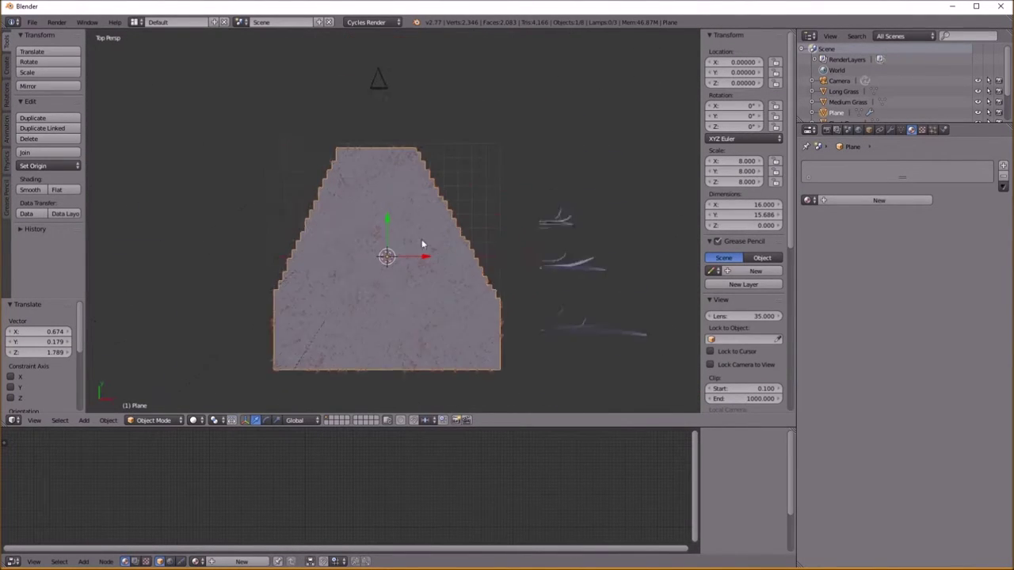
{"action": "left_click", "coordinate": [156, 422]}
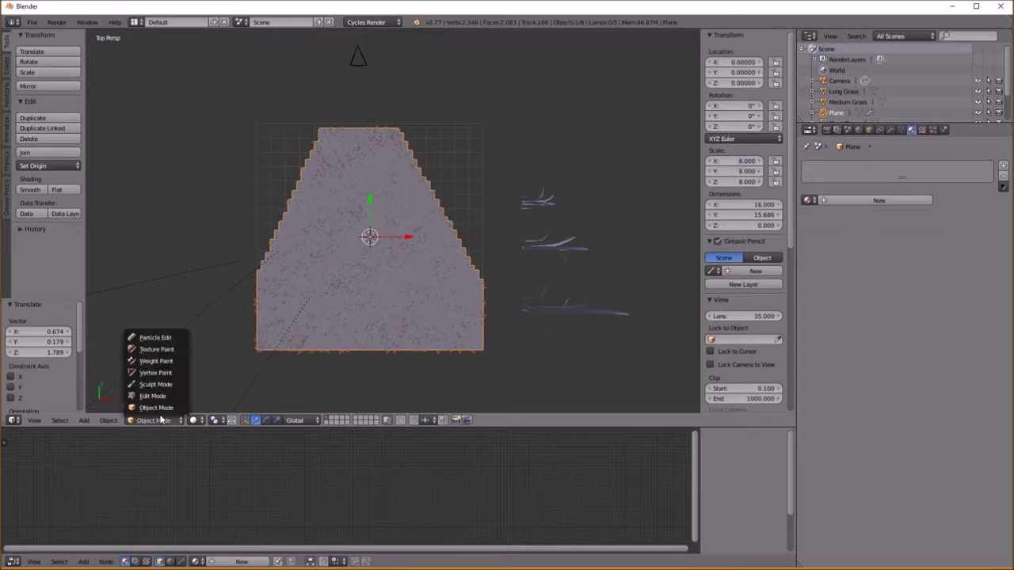
{"action": "left_click", "coordinate": [164, 358]}
{"action": "scroll", "coordinate": [46, 181], "scroll_direction": "down", "scroll_amount": 4}
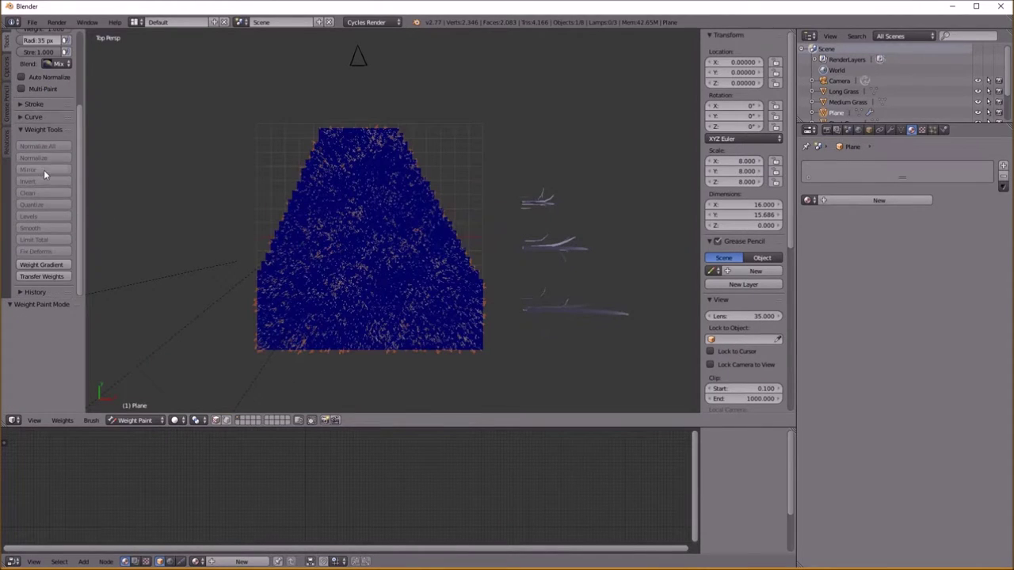
Apply a linear weight gradient along the plane from the camera end to the far end, and return to Object Mode
{"action": "left_click", "coordinate": [22, 266]}
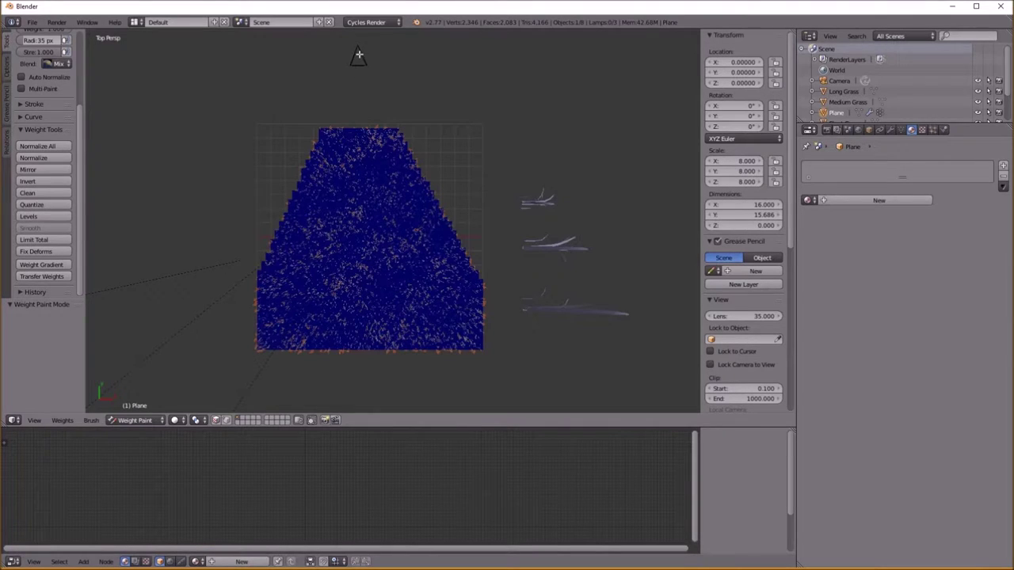
{"action": "left_click_drag", "start_coordinate": [360, 119], "coordinate": [361, 518]}
{"action": "middle_click_drag", "start_coordinate": [384, 375], "coordinate": [464, 260]}
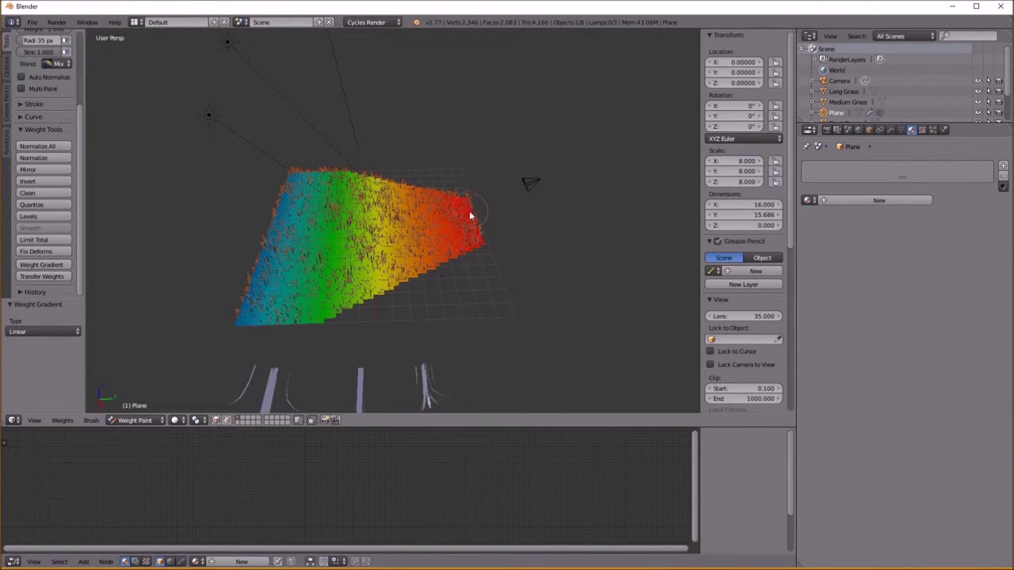
{"action": "left_click", "coordinate": [134, 420]}
{"action": "left_click", "coordinate": [135, 420]}
{"action": "left_click", "coordinate": [139, 405]}
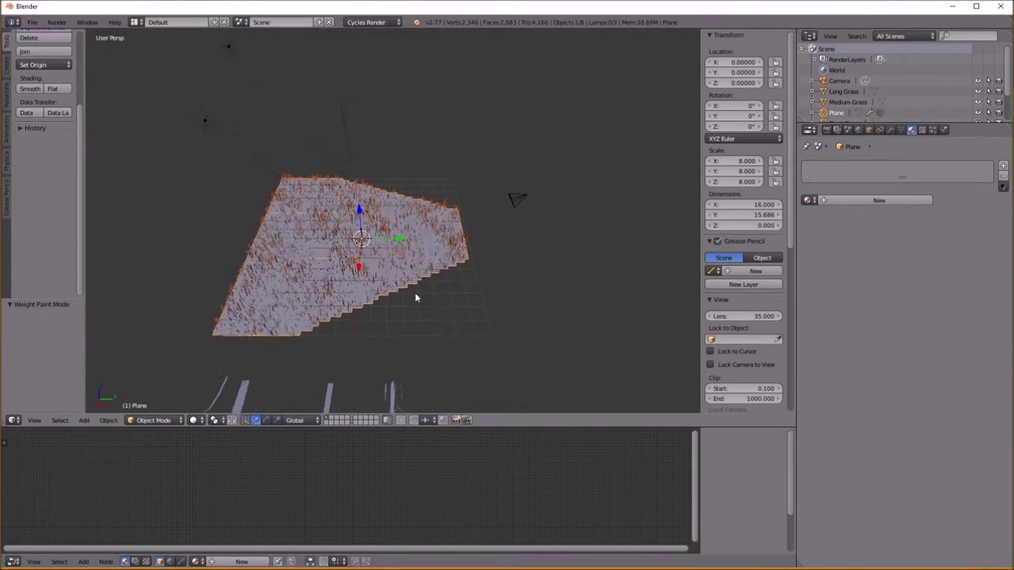
Assign the painted vertex group, Group, to the particle system's Density
{"action": "left_click", "coordinate": [932, 130]}
{"action": "scroll", "coordinate": [887, 348], "scroll_direction": "down", "scroll_amount": 4}
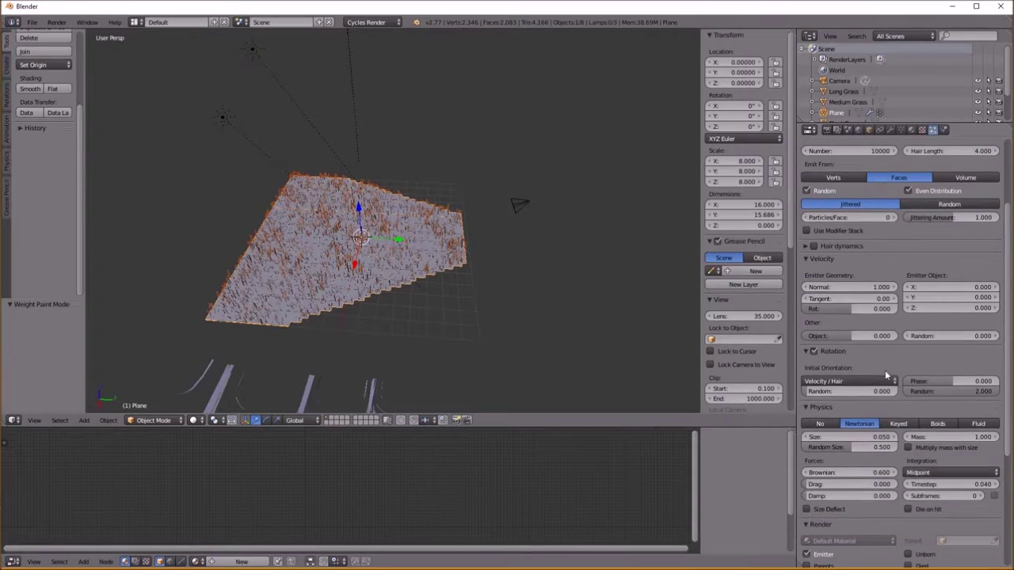
{"action": "scroll", "coordinate": [885, 374], "scroll_direction": "down", "scroll_amount": 5}
{"action": "left_click", "coordinate": [815, 510]}
{"action": "scroll", "coordinate": [814, 511], "scroll_direction": "down", "scroll_amount": 3}
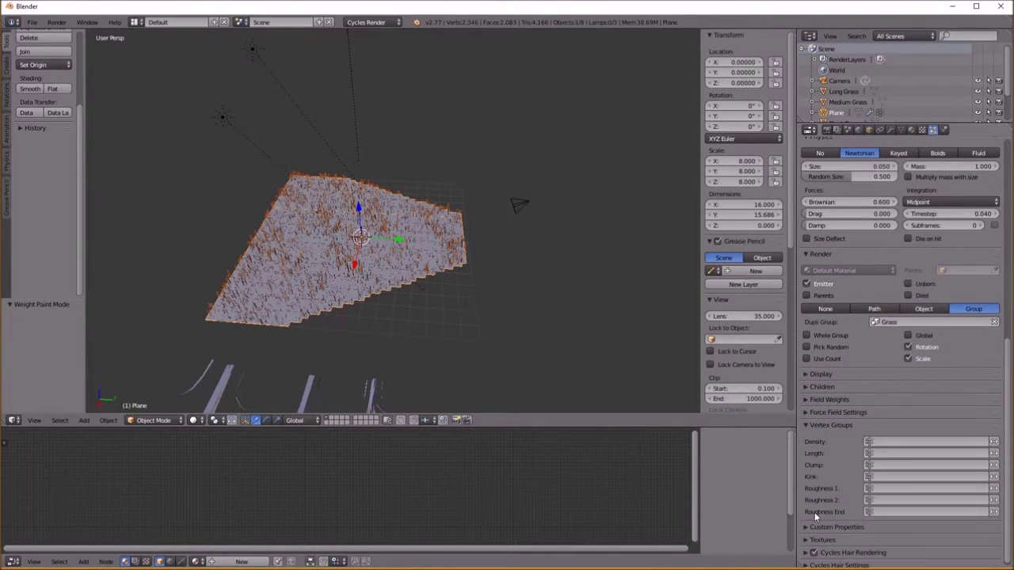
{"action": "left_click", "coordinate": [883, 442]}
{"action": "left_click", "coordinate": [900, 457]}
Look through the camera and switch the viewport shading to Rendered
{"action": "mouse_move", "coordinate": [439, 317]}
{"action": "middle_mouse_down"}
{"action": "mouse_move", "coordinate": [439, 339]}
{"action": "mouse_move", "coordinate": [449, 312]}
{"action": "middle_mouse_up"}
{"action": "middle_click_drag", "start_coordinate": [217, 304], "coordinate": [375, 314]}
{"action": "key", "text": "KP_0"}
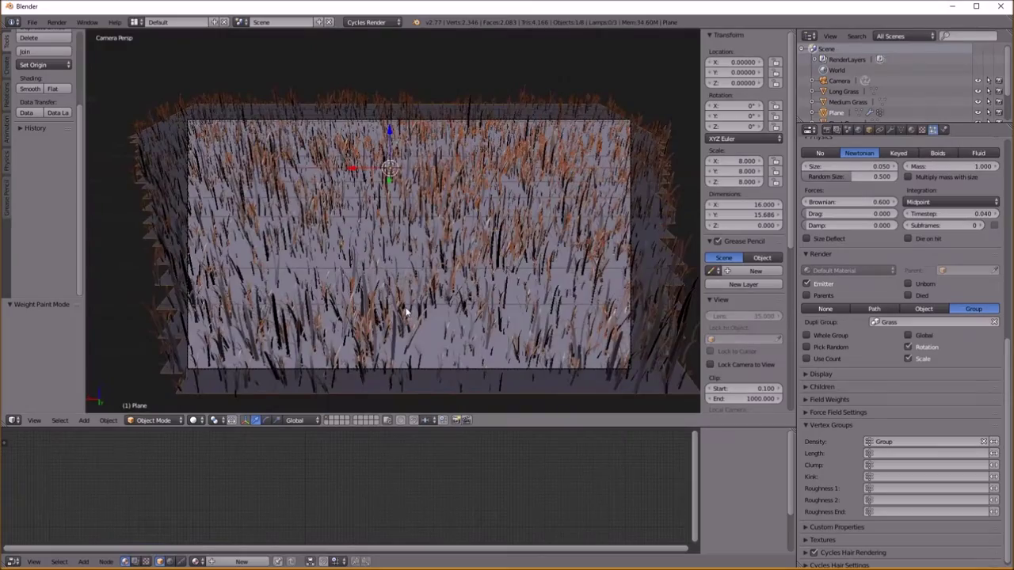
{"action": "left_click", "coordinate": [195, 421]}
{"action": "left_click", "coordinate": [214, 346]}
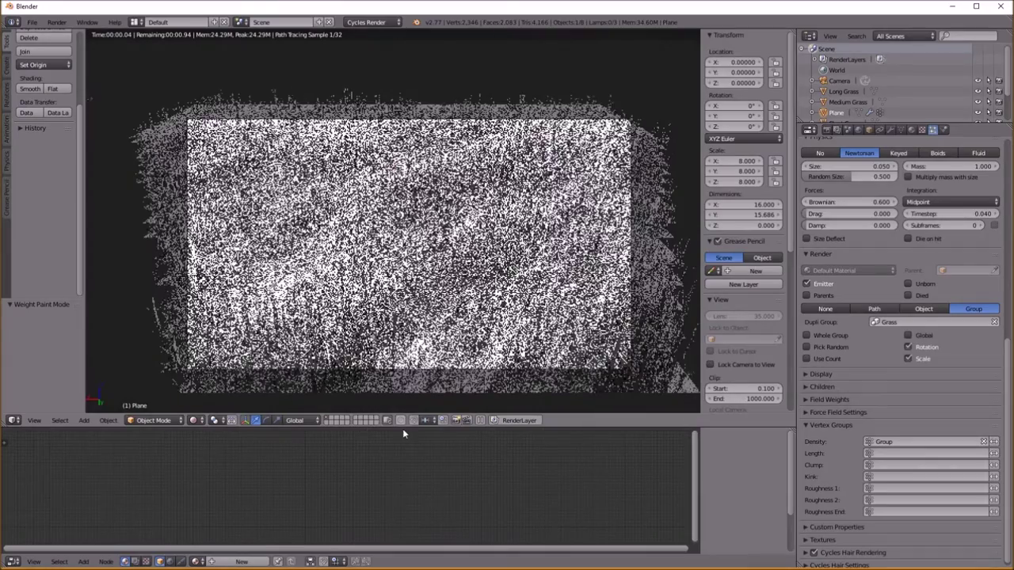
Enlarge the node editor area and enable Border in the render dimensions settings
{"action": "left_click_drag", "start_coordinate": [398, 429], "coordinate": [398, 349]}
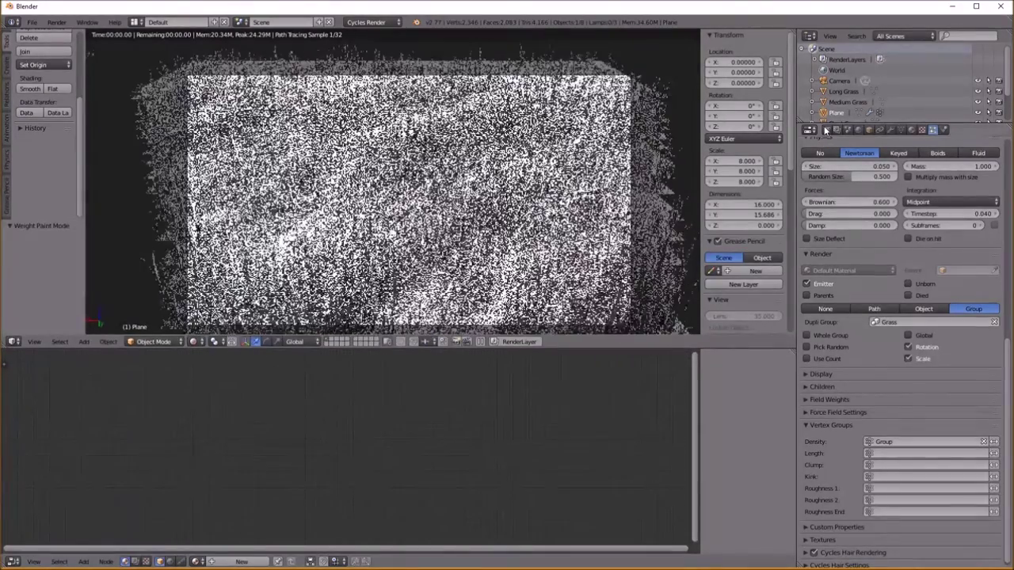
{"action": "left_click", "coordinate": [826, 130]}
{"action": "left_click", "coordinate": [812, 213]}
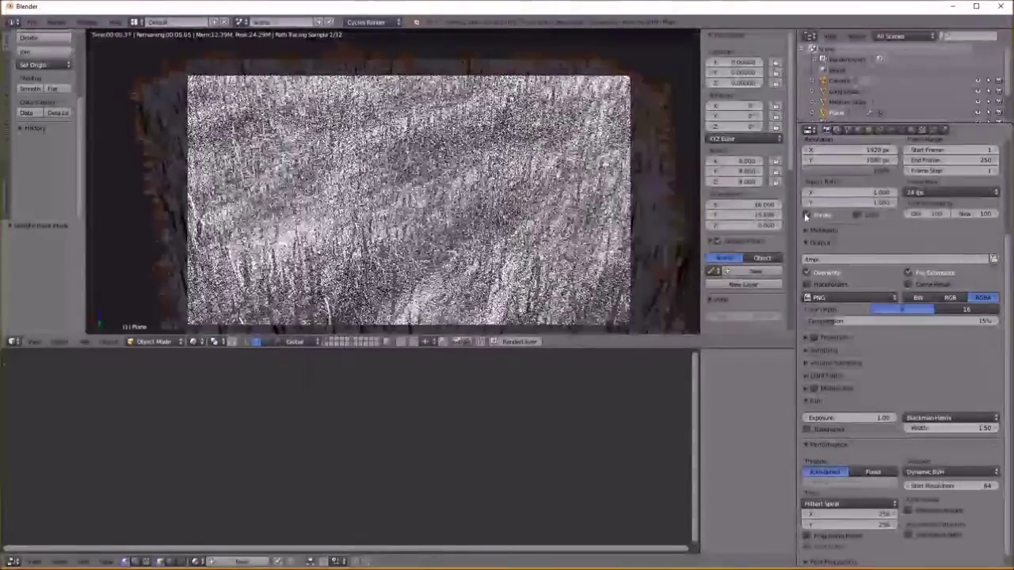
{"action": "scroll", "coordinate": [806, 214], "scroll_direction": "down", "scroll_amount": 1}
{"action": "scroll", "coordinate": [627, 245], "scroll_direction": "down", "scroll_amount": 3}
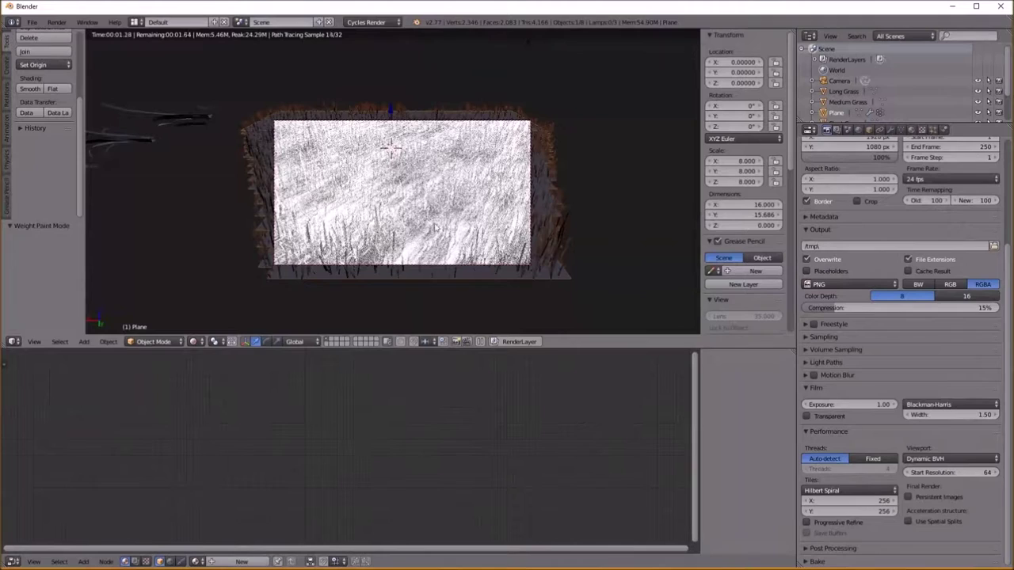
{"action": "scroll", "coordinate": [871, 313], "scroll_direction": "up", "scroll_amount": 5}
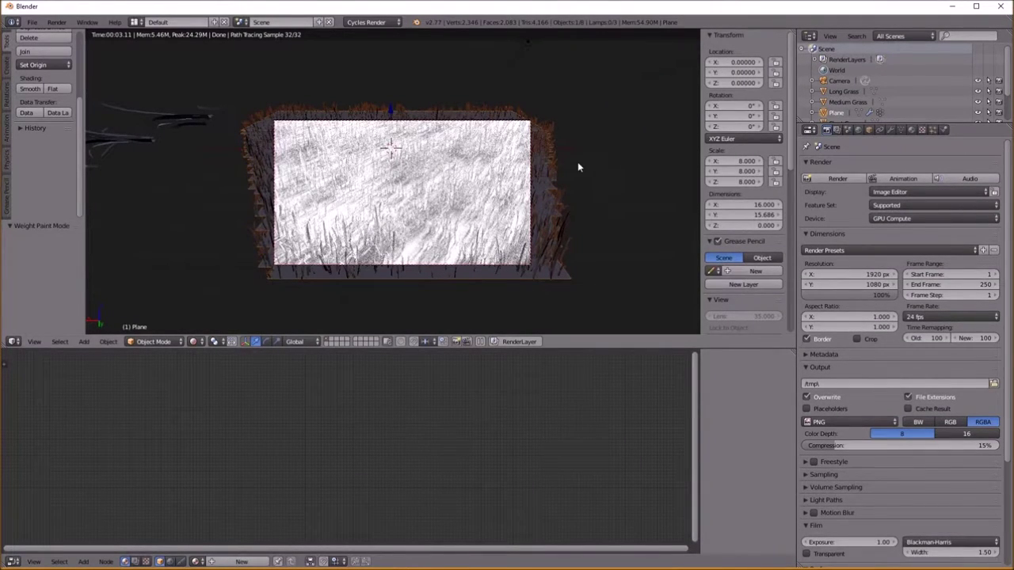
Switch the viewport to Solid shading and set the emission strength of the lamp Sun to 4
{"action": "middle_click_drag", "start_coordinate": [567, 185], "coordinate": [528, 224], "text": "shift"}
{"action": "right_click", "coordinate": [554, 123]}
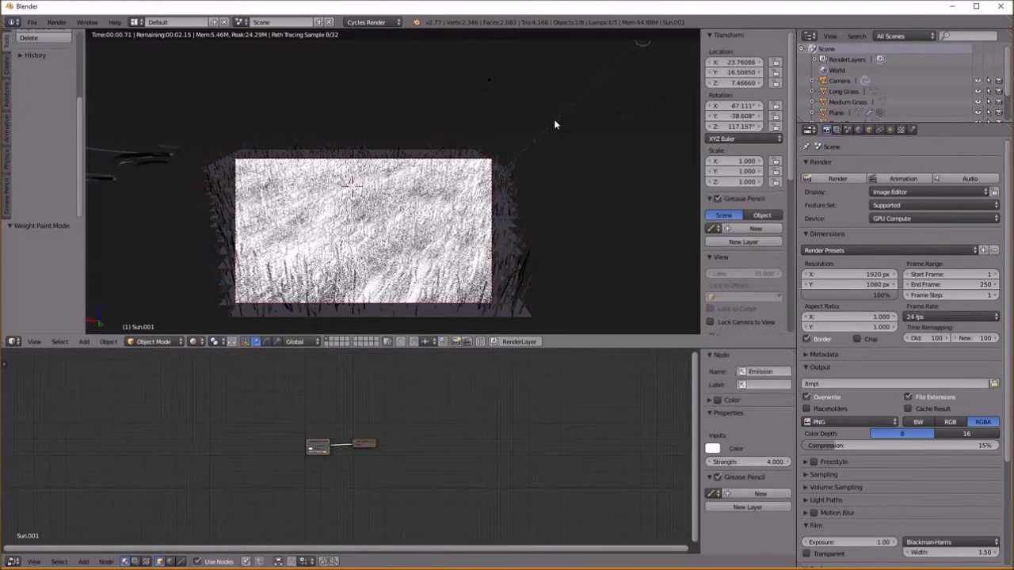
{"action": "left_click", "coordinate": [194, 341]}
{"action": "left_click", "coordinate": [214, 306]}
{"action": "middle_click_drag", "start_coordinate": [340, 246], "coordinate": [382, 290]}
{"action": "scroll", "coordinate": [382, 289], "scroll_direction": "down", "scroll_amount": 4}
{"action": "right_click", "coordinate": [483, 84]}
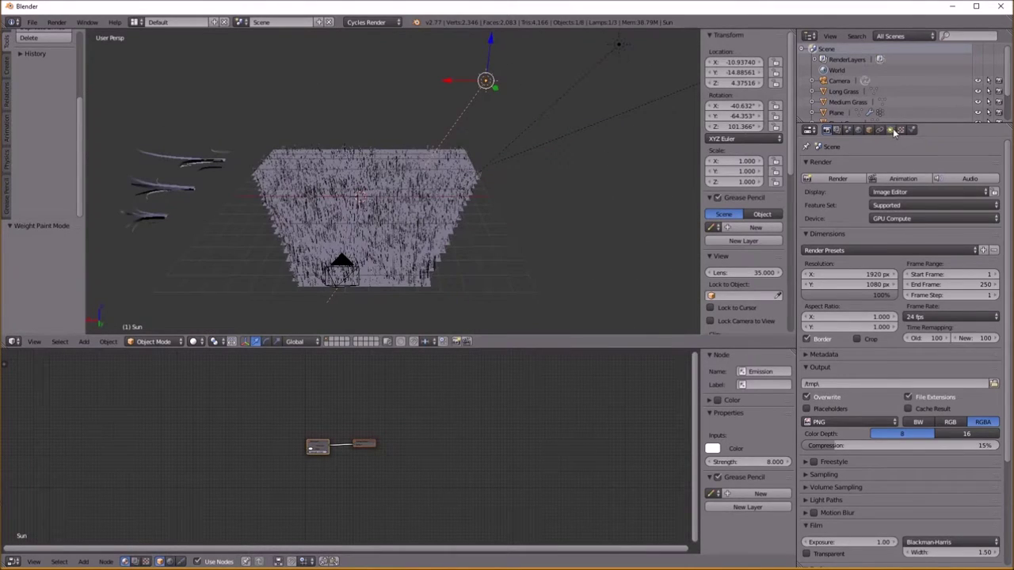
{"action": "left_click", "coordinate": [891, 131]}
{"action": "left_click", "coordinate": [961, 311]}
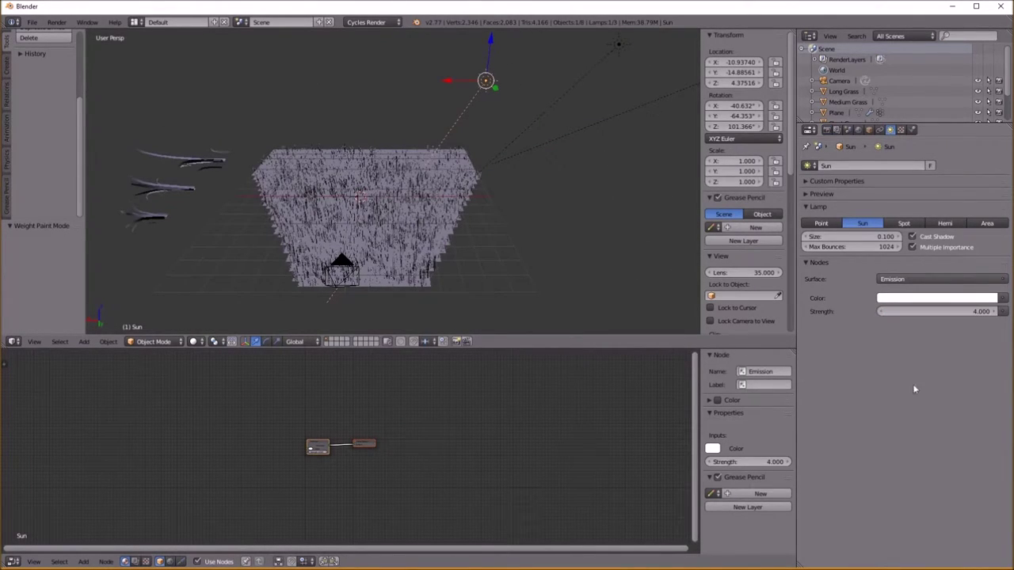
Set the emission strength of Sun.001 to 2 and of Sun.002 to 1
{"action": "right_click", "coordinate": [618, 44]}
{"action": "left_click", "coordinate": [968, 313]}
{"action": "key", "text": "Escape"}
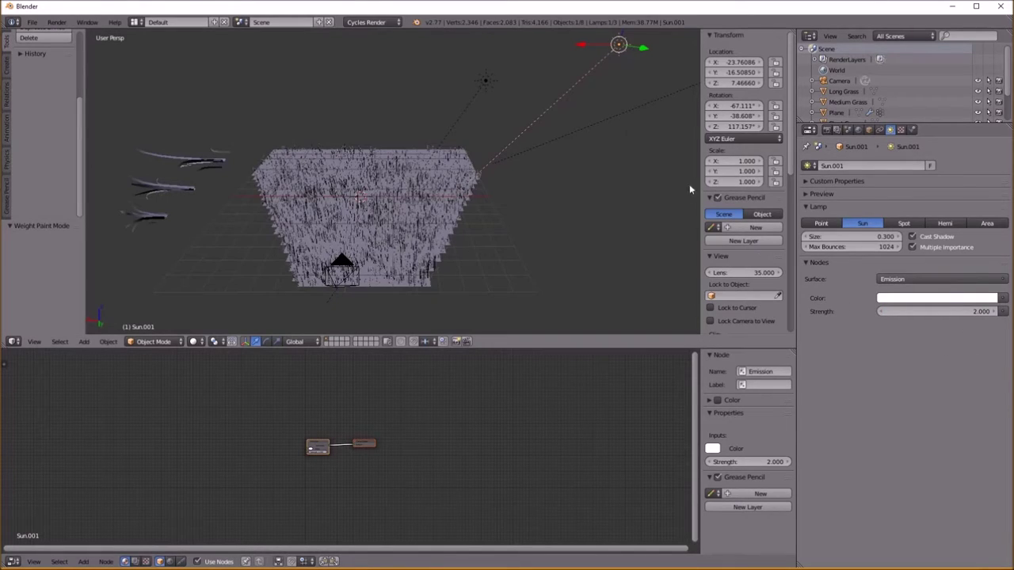
{"action": "right_click", "coordinate": [655, 117]}
{"action": "left_click", "coordinate": [956, 315]}
{"action": "type", "text": "1"}
{"action": "key", "text": "Return"}
Return the viewport to Rendered shading and look at the grass through the camera
{"action": "left_click", "coordinate": [195, 341]}
{"action": "left_click", "coordinate": [227, 269]}
{"action": "key", "text": "KP_0"}
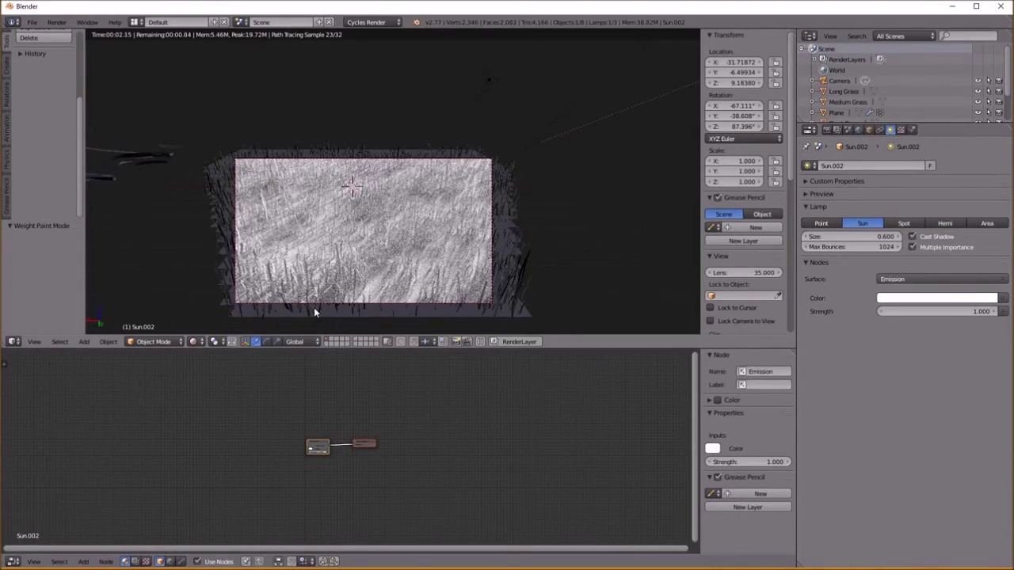
{"action": "scroll", "coordinate": [354, 243], "scroll_direction": "up", "scroll_amount": 2}
Unwrap the whole mesh of the grass plane in Edit Mode and return to Object Mode
{"action": "right_click", "coordinate": [611, 291]}
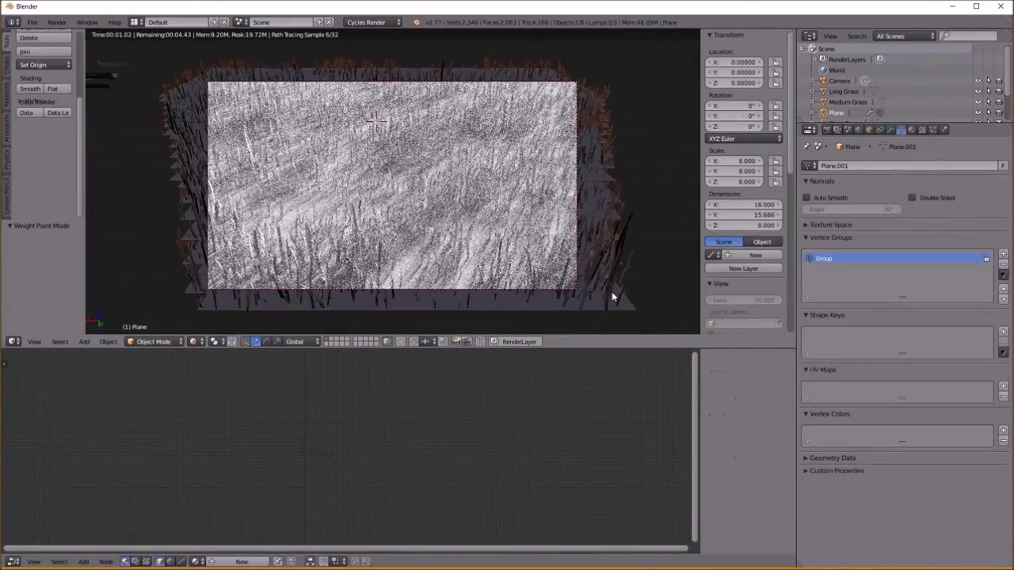
{"action": "key", "text": "Tab"}
{"action": "key", "text": "a"}
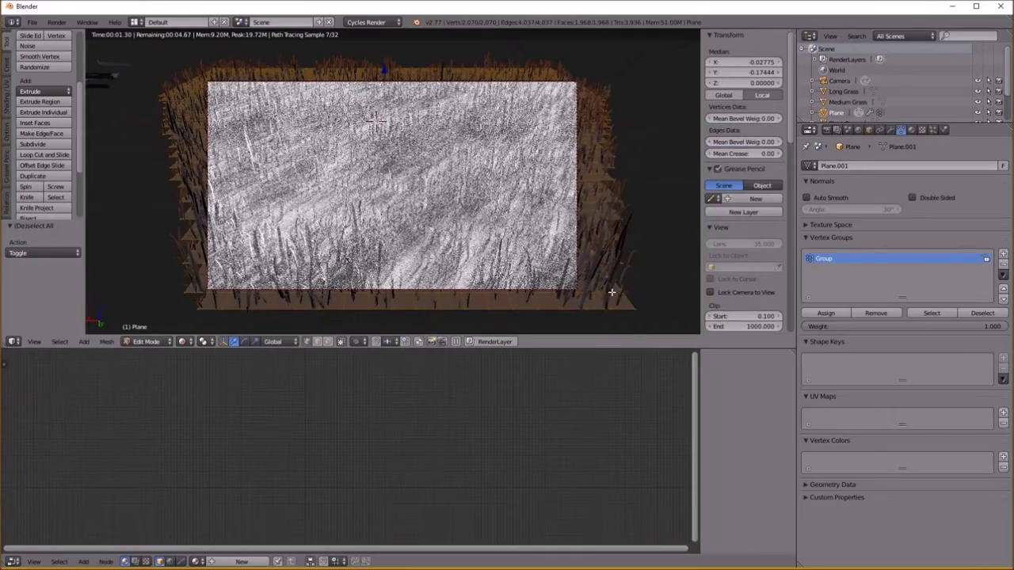
{"action": "key", "text": "u"}
{"action": "left_click", "coordinate": [611, 292]}
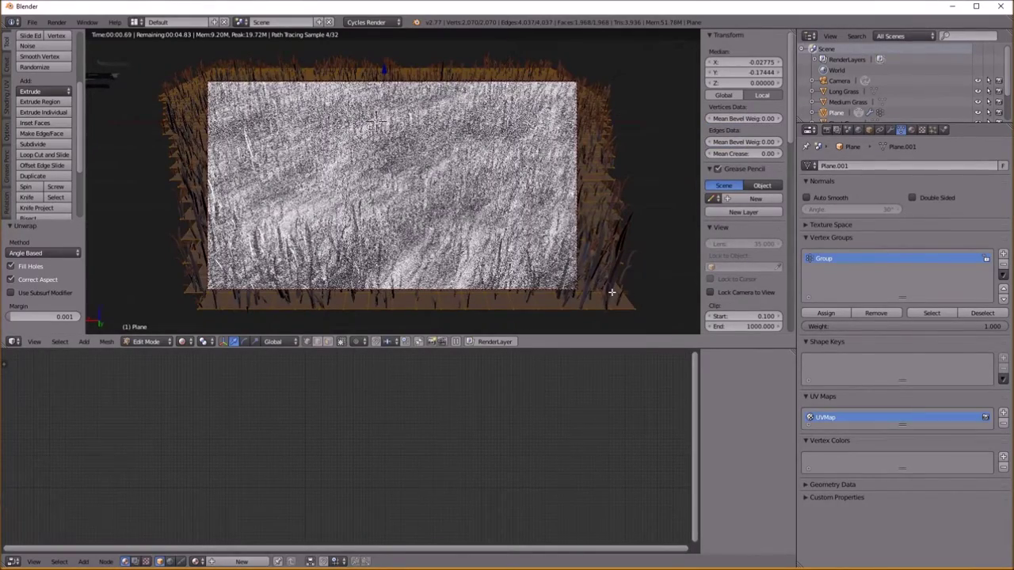
{"action": "key", "text": "Tab"}
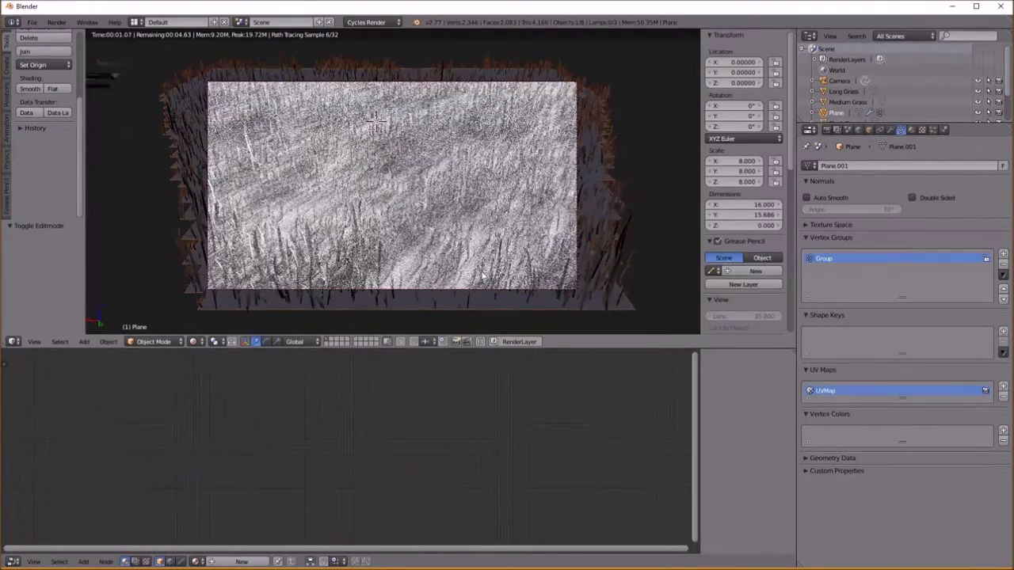
Select the Long Grass object and create a new material for it
{"action": "scroll", "coordinate": [220, 230], "scroll_direction": "down", "scroll_amount": 2}
{"action": "right_click", "coordinate": [166, 112]}
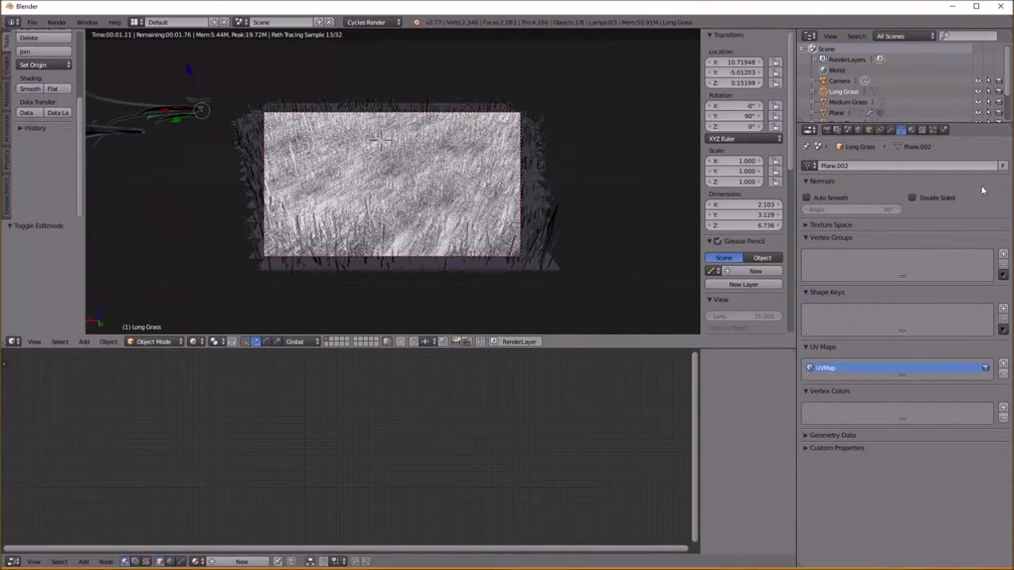
{"action": "left_click", "coordinate": [911, 130]}
{"action": "left_click", "coordinate": [879, 201]}
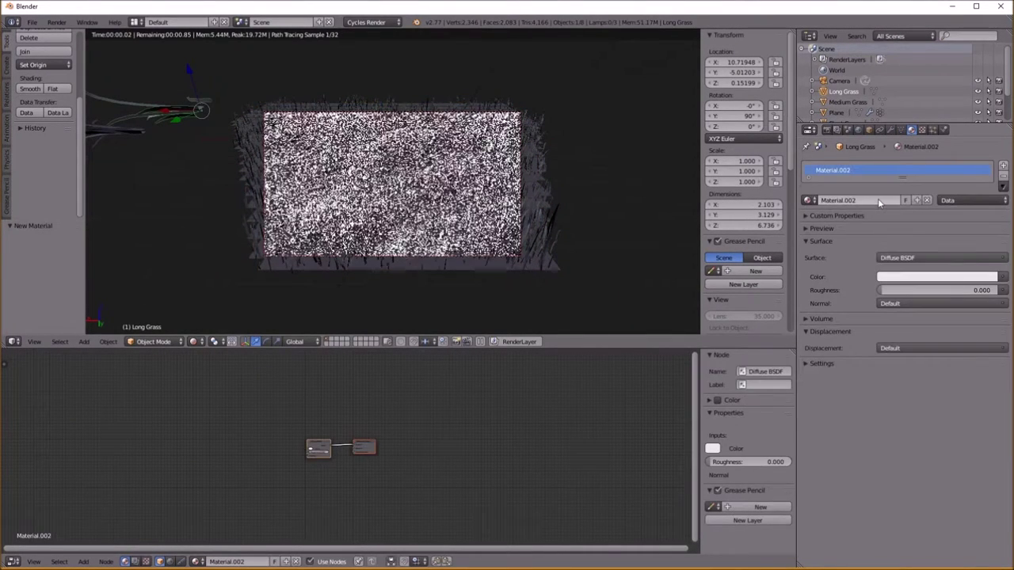
{"action": "scroll", "coordinate": [308, 463], "scroll_direction": "up", "scroll_amount": 3}
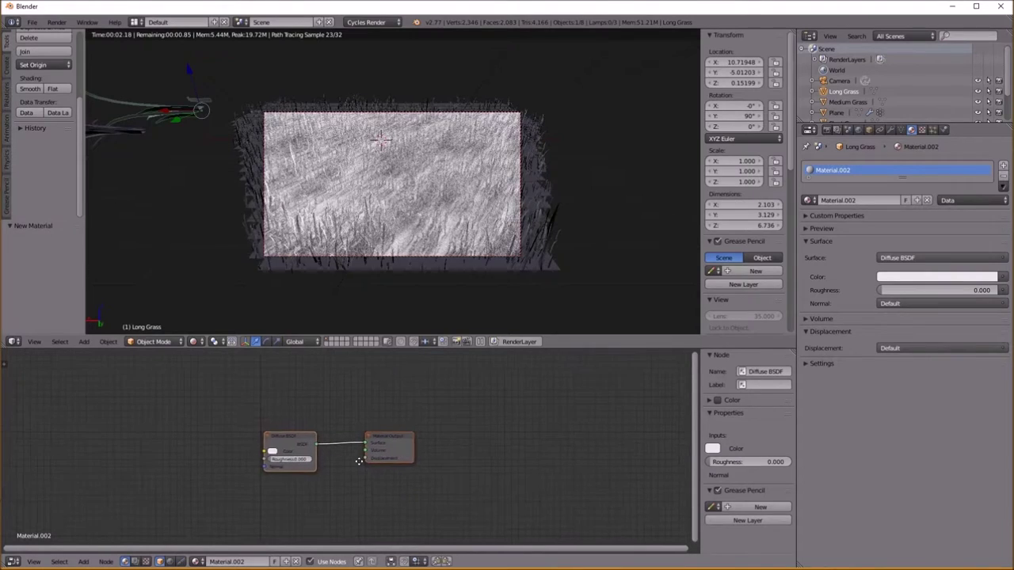
Move the Diffuse BSDF away from the Material Output and insert a Mix Shader between them
{"action": "middle_click_drag", "start_coordinate": [359, 462], "coordinate": [524, 466]}
{"action": "scroll", "coordinate": [449, 467], "scroll_direction": "up", "scroll_amount": 1}
{"action": "left_click_drag", "start_coordinate": [456, 445], "coordinate": [215, 438]}
{"action": "key", "text": "shift+a"}
{"action": "mouse_move", "coordinate": [324, 481]}
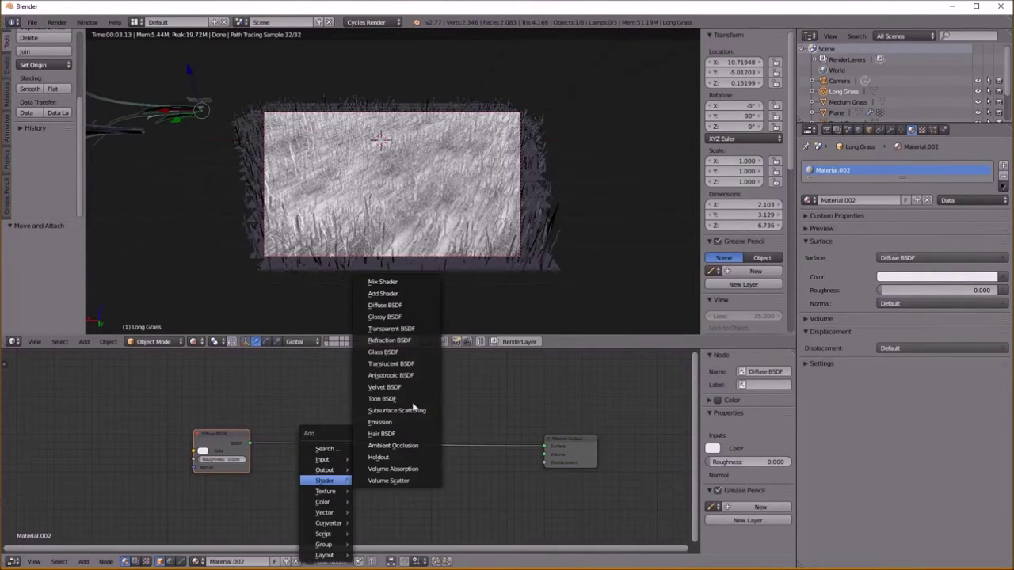
{"action": "left_click", "coordinate": [393, 286]}
{"action": "left_click", "coordinate": [365, 452]}
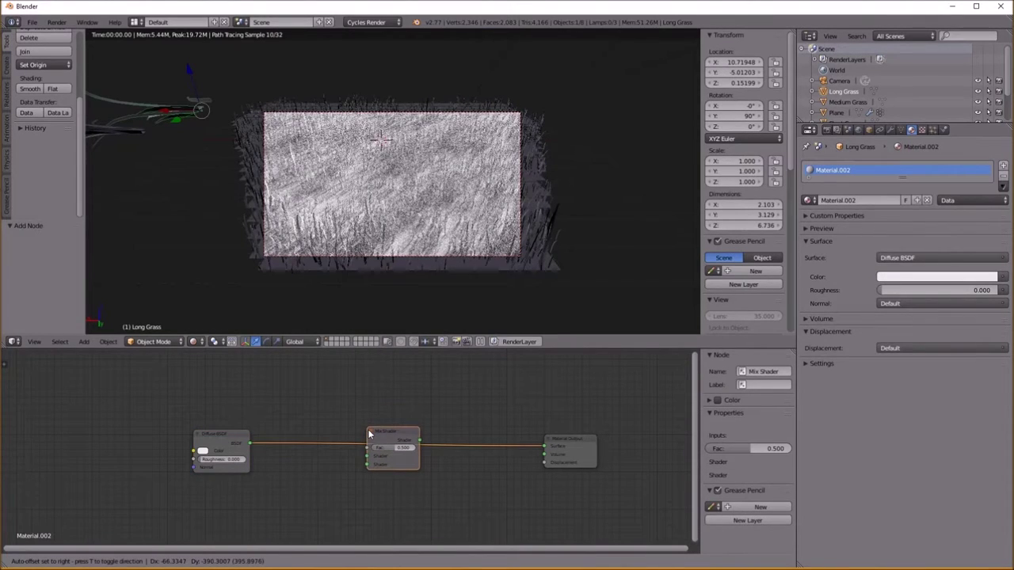
Add a Glossy BSDF below the Diffuse BSDF and link it to the Mix Shader's second shader input
{"action": "key", "text": "shift+a"}
{"action": "mouse_move", "coordinate": [349, 430]}
{"action": "left_click", "coordinate": [410, 267]}
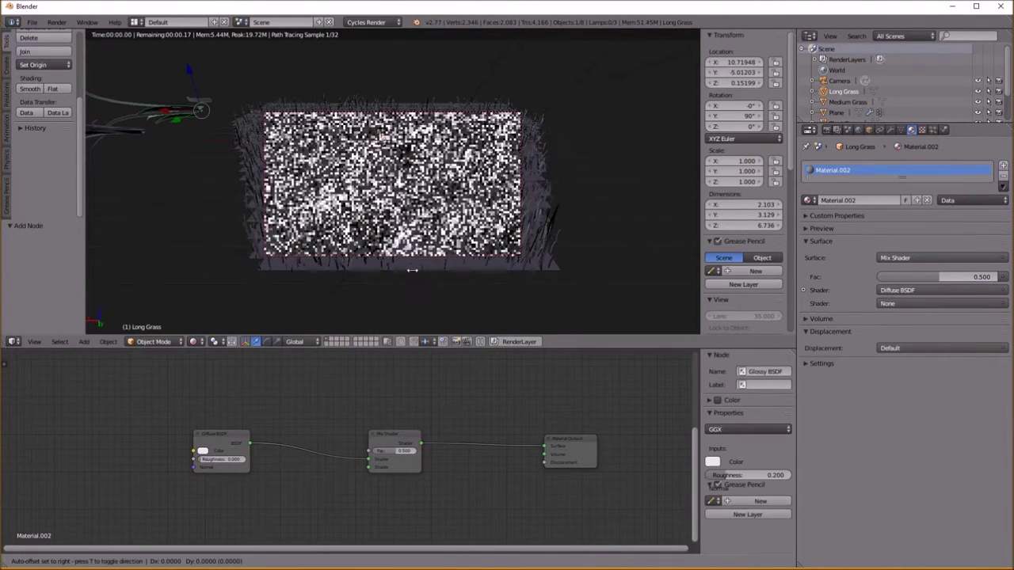
{"action": "left_click", "coordinate": [248, 498]}
{"action": "left_click_drag", "start_coordinate": [248, 495], "coordinate": [368, 467]}
Move the Material Output farther away and insert an Add Shader between it and the Mix Shader
{"action": "left_click_drag", "start_coordinate": [557, 440], "coordinate": [663, 440]}
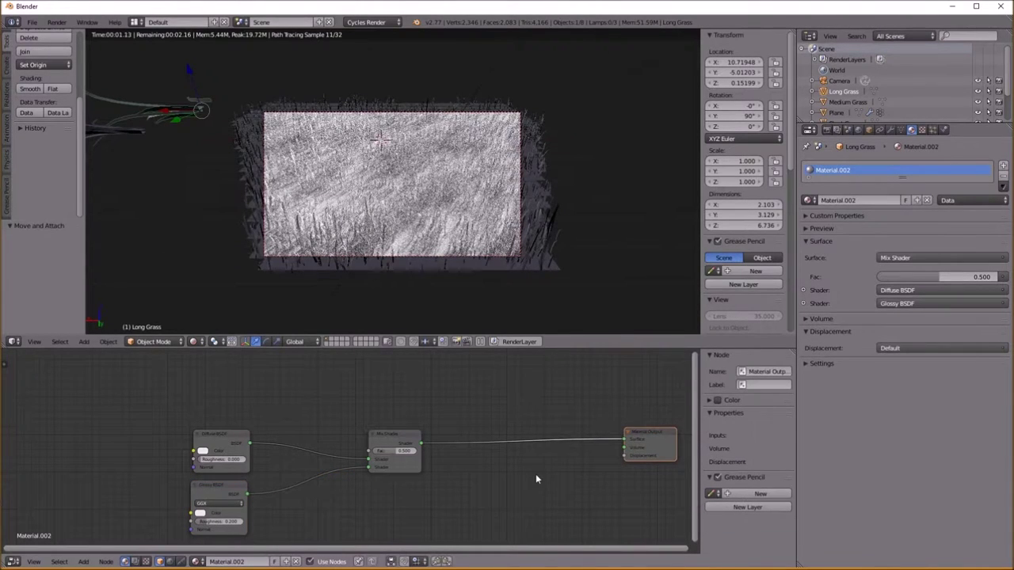
{"action": "key", "text": "shift+a"}
{"action": "mouse_move", "coordinate": [536, 475]}
{"action": "left_click", "coordinate": [576, 289]}
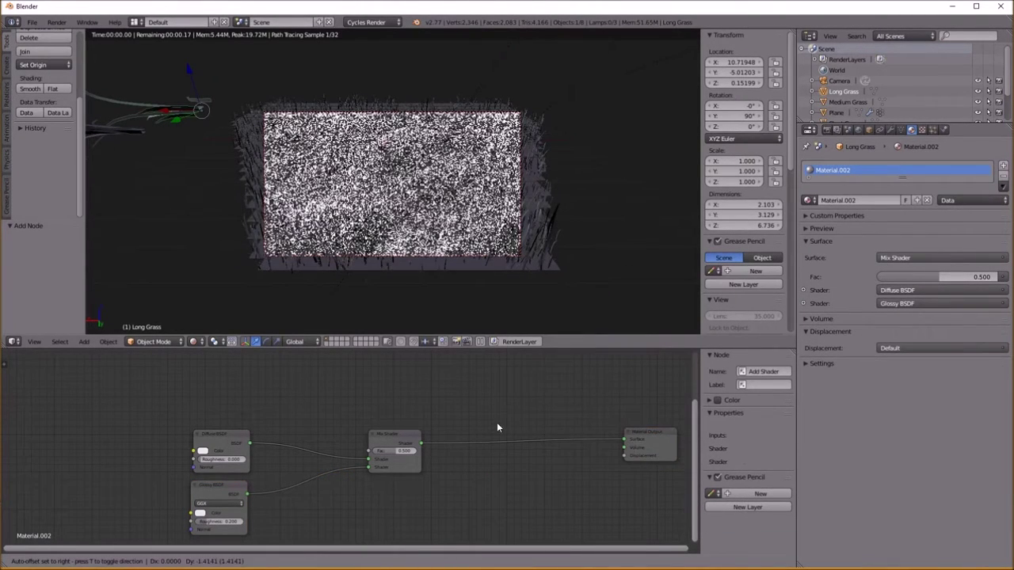
{"action": "left_click", "coordinate": [496, 428]}
Add a Translucent BSDF below the Mix Shader and link it to the Add Shader's second shader input
{"action": "key", "text": "shift+a"}
{"action": "mouse_move", "coordinate": [497, 437]}
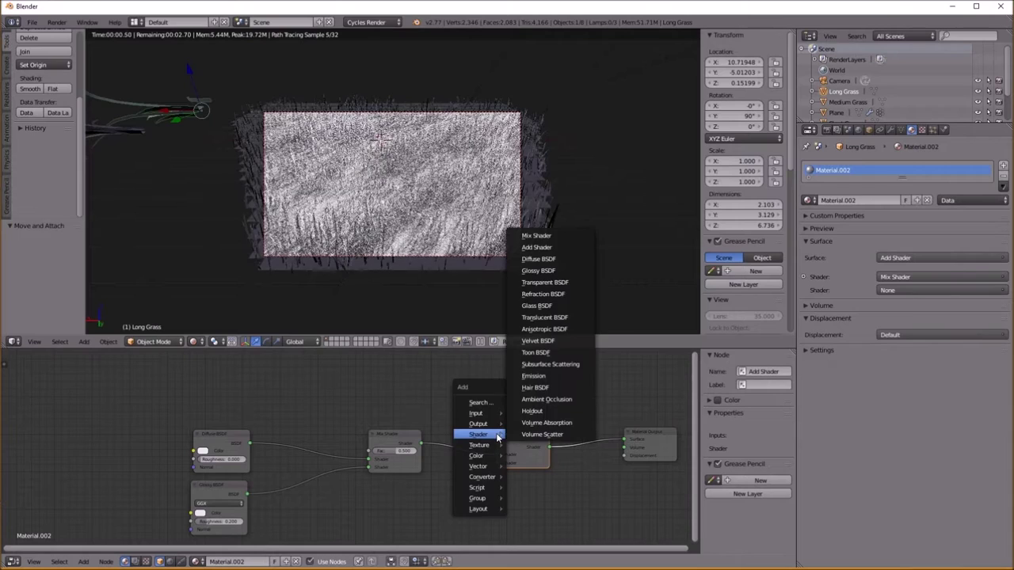
{"action": "left_click", "coordinate": [543, 318]}
{"action": "left_click", "coordinate": [396, 499]}
{"action": "left_click_drag", "start_coordinate": [421, 497], "coordinate": [497, 464]}
{"action": "scroll", "coordinate": [351, 478], "scroll_direction": "down", "scroll_amount": 3}
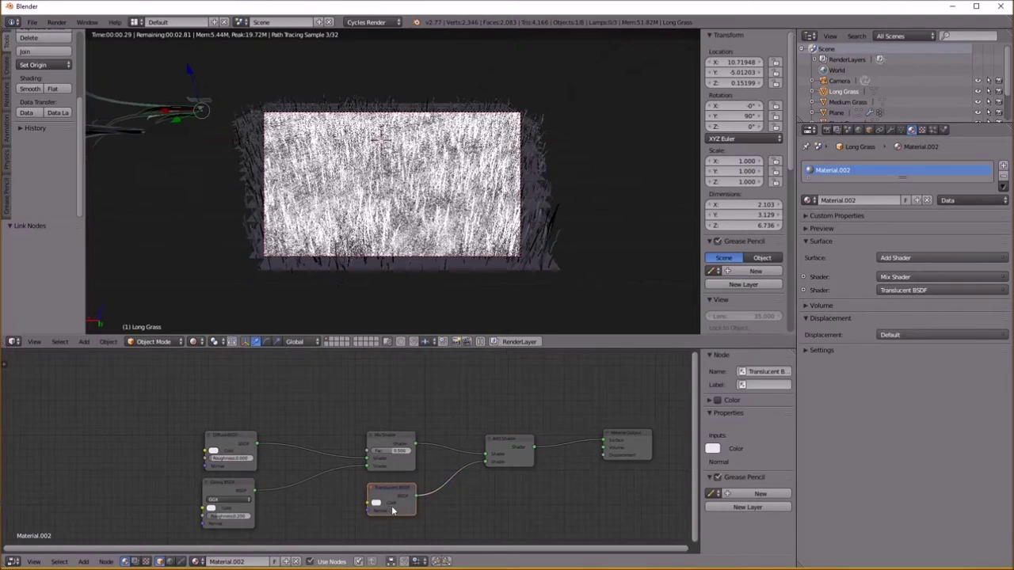
Switch the viewport to Solid shading and show the Long Grass blades up close in Edit Mode
{"action": "left_click", "coordinate": [192, 341]}
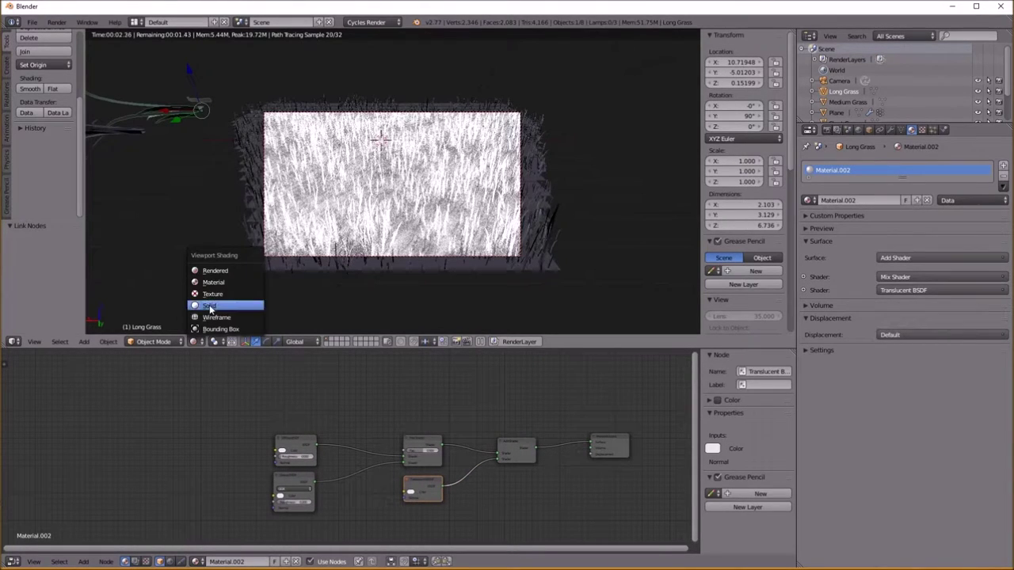
{"action": "left_click", "coordinate": [225, 304]}
{"action": "scroll", "coordinate": [357, 197], "scroll_direction": "down", "scroll_amount": 2}
{"action": "middle_click_drag", "start_coordinate": [357, 196], "coordinate": [473, 110]}
{"action": "key", "text": "Tab"}
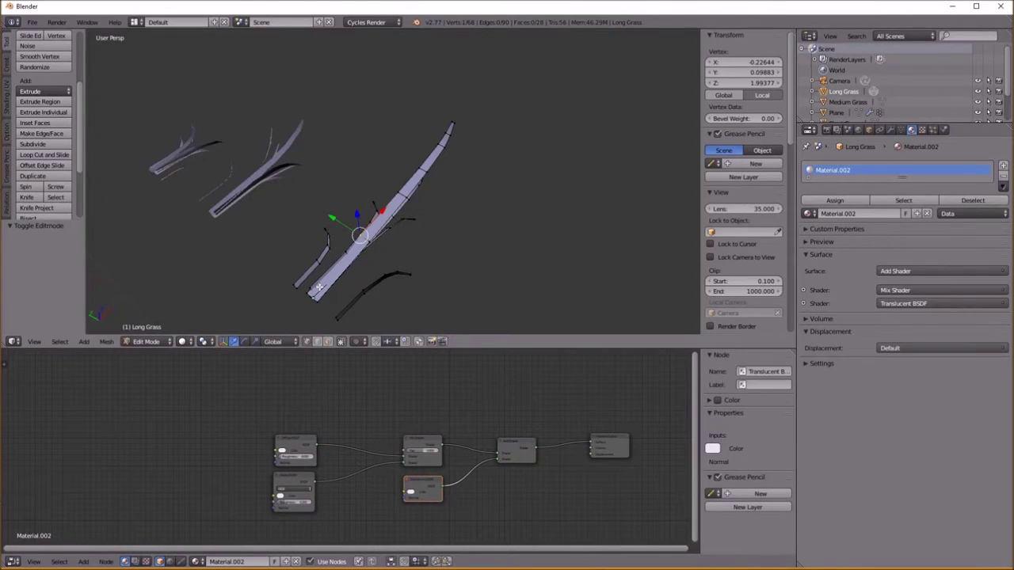
{"action": "middle_click_drag", "start_coordinate": [324, 288], "coordinate": [374, 310]}
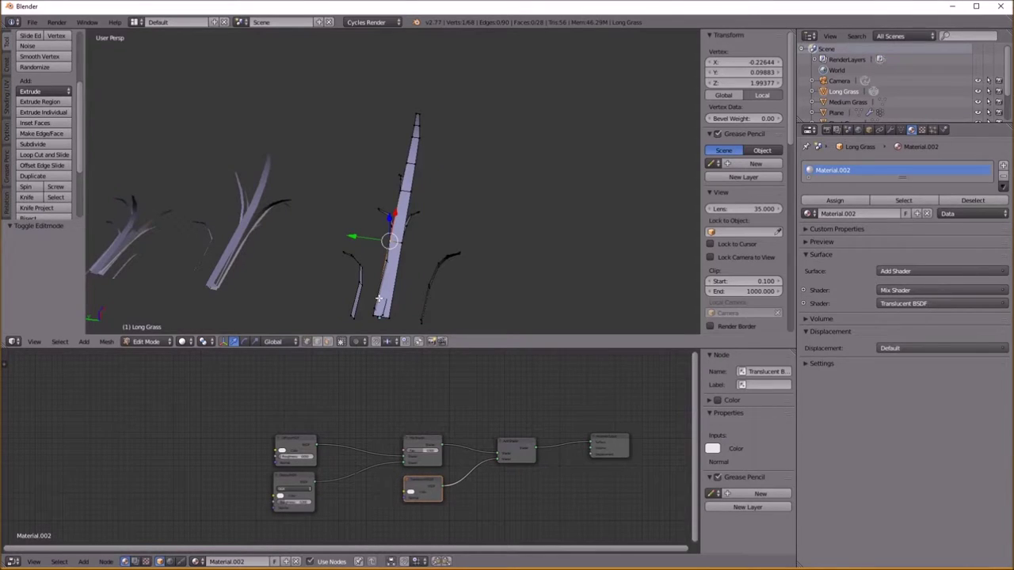
{"action": "middle_click_drag", "start_coordinate": [398, 270], "coordinate": [420, 329]}
Add an Image Texture node in front of the Diffuse BSDF in the Long Grass material
{"action": "scroll", "coordinate": [344, 454], "scroll_direction": "left", "scroll_amount": 4, "text": "ctrl"}
{"action": "key", "text": "shift+a"}
{"action": "mouse_move", "coordinate": [275, 466]}
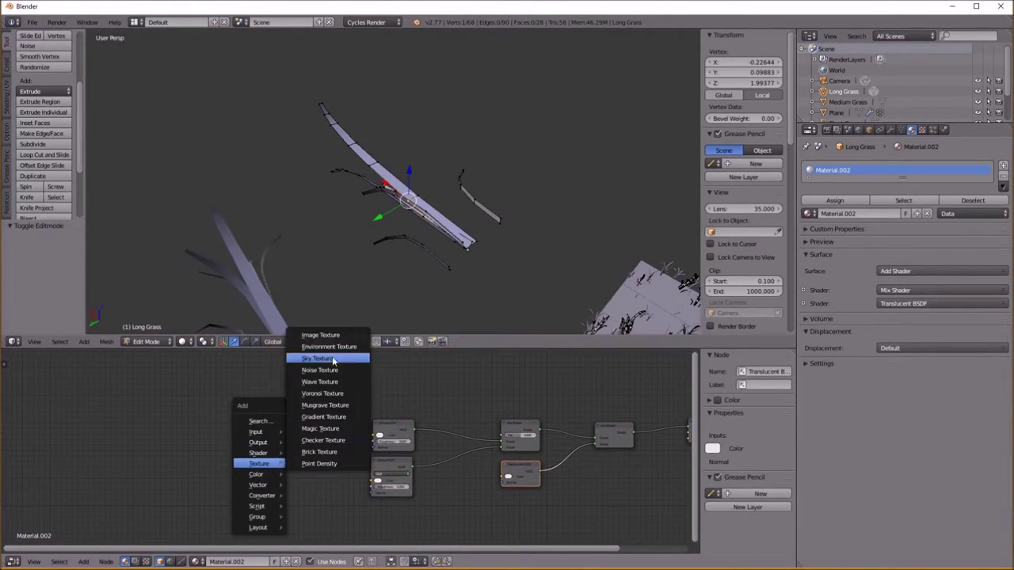
{"action": "left_click", "coordinate": [318, 341]}
{"action": "left_click", "coordinate": [265, 435]}
Load grass_texture.JPG from the Blender Grass Tutorial folder on the Desktop into the Image Texture node
{"action": "left_click", "coordinate": [293, 461]}
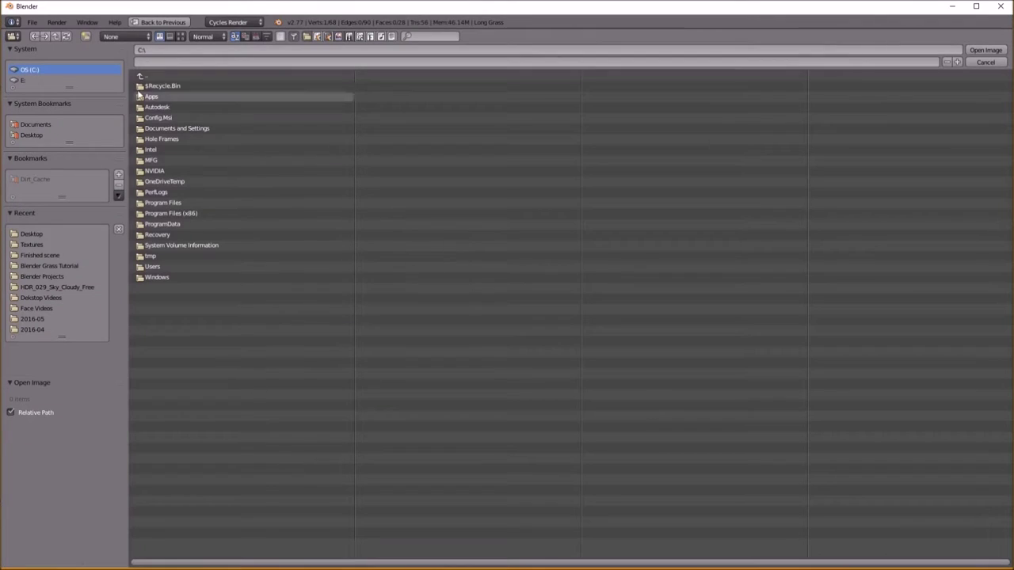
{"action": "left_click", "coordinate": [180, 36]}
{"action": "left_click", "coordinate": [31, 235]}
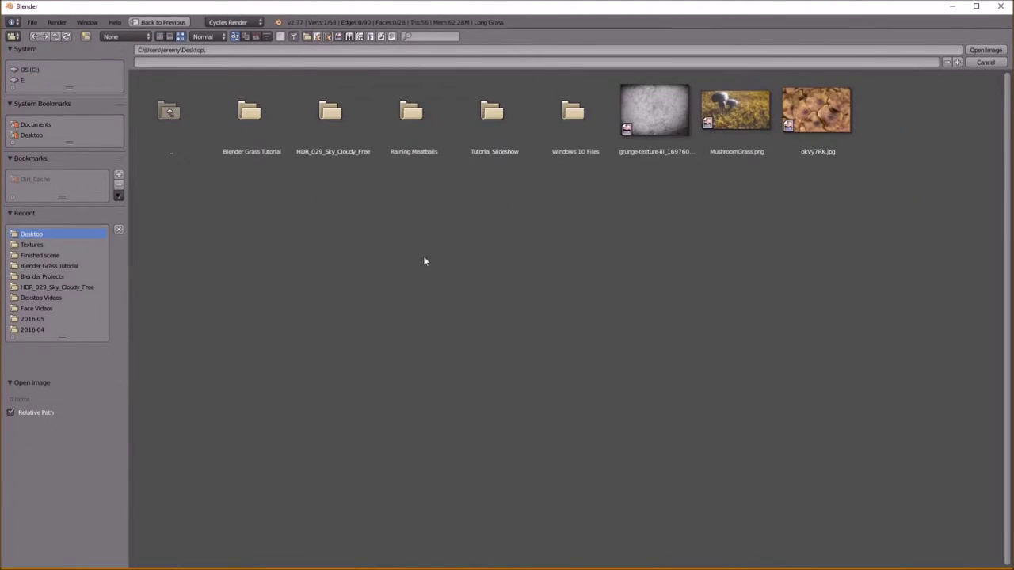
{"action": "left_click", "coordinate": [273, 124]}
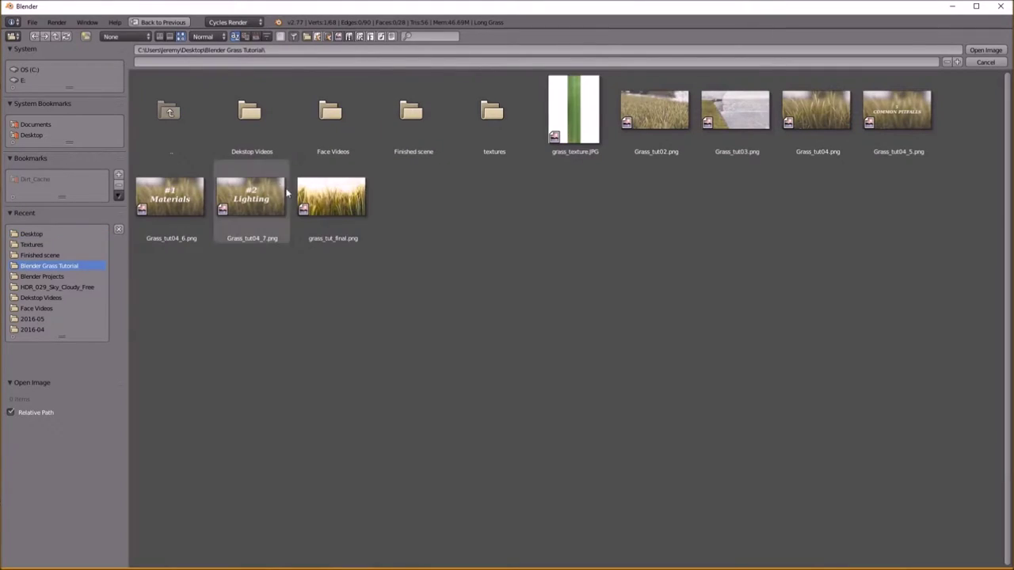
{"action": "left_click", "coordinate": [576, 117]}
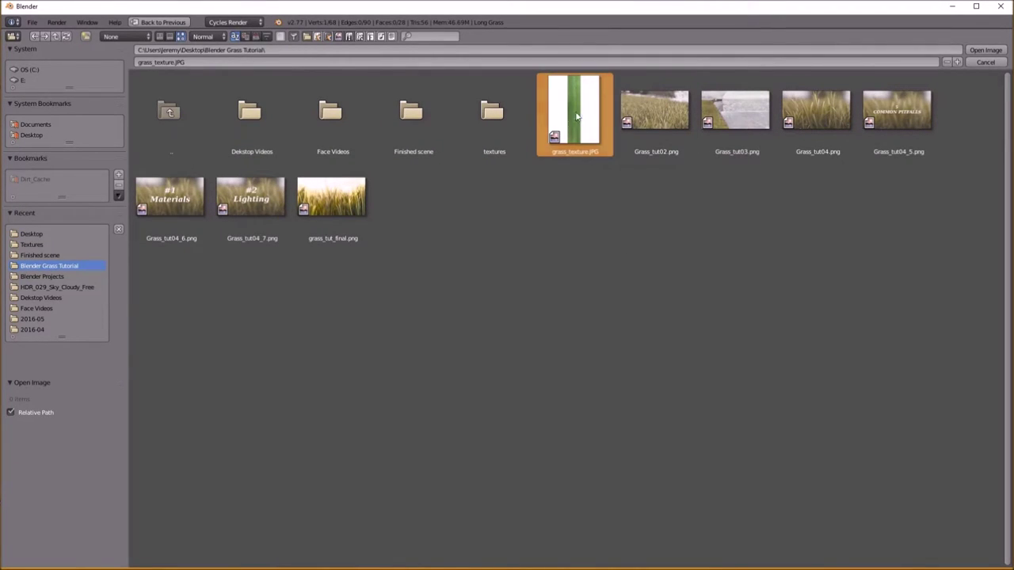
{"action": "left_click", "coordinate": [510, 112]}
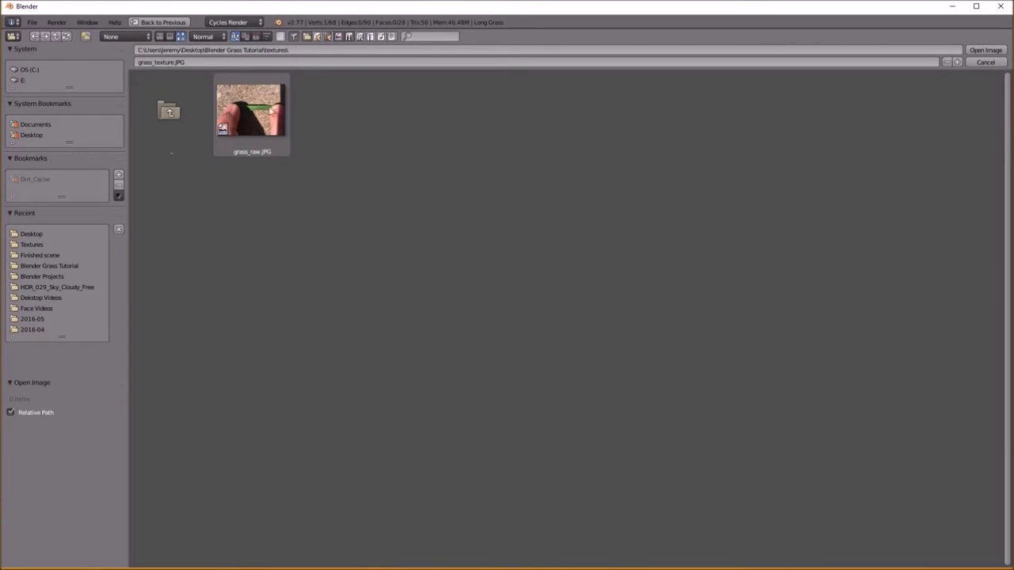
{"action": "left_click", "coordinate": [182, 113]}
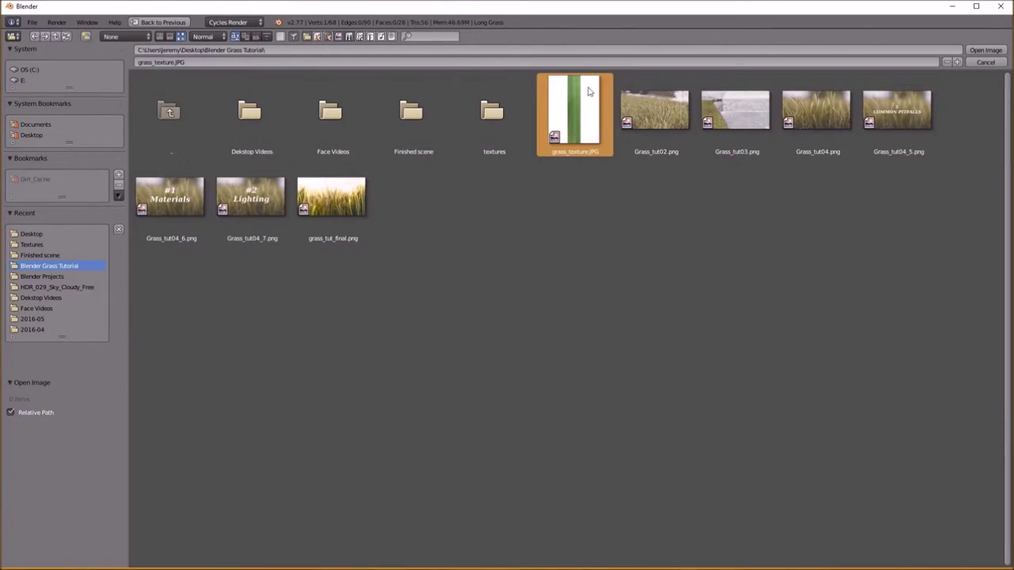
{"action": "left_click", "coordinate": [986, 51]}
Link the image texture's color to the Diffuse BSDF's color and preview the blades in Material shading
{"action": "left_click_drag", "start_coordinate": [308, 444], "coordinate": [374, 434]}
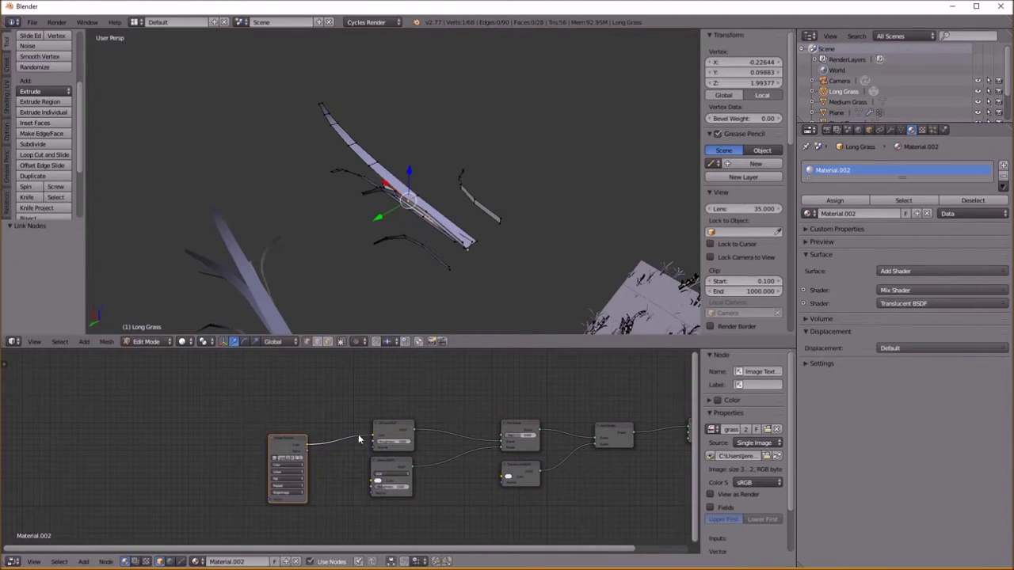
{"action": "left_click", "coordinate": [183, 341]}
{"action": "left_click", "coordinate": [207, 282]}
{"action": "middle_click_drag", "start_coordinate": [426, 257], "coordinate": [372, 277]}
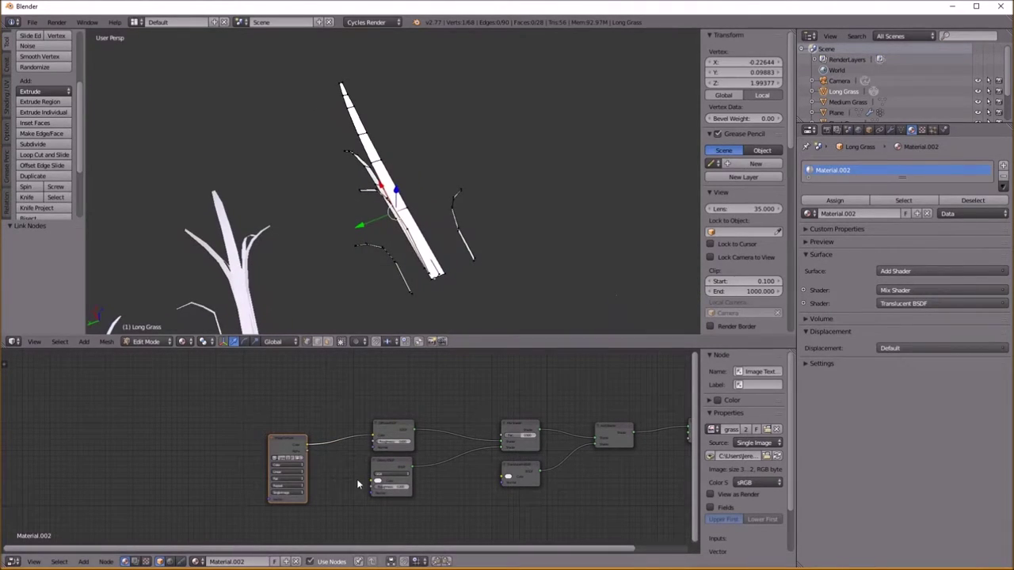
Link the image texture's color to the color inputs of both the Glossy BSDF and the Translucent BSDF
{"action": "scroll", "coordinate": [315, 449], "scroll_direction": "right", "scroll_amount": 4, "text": "ctrl"}
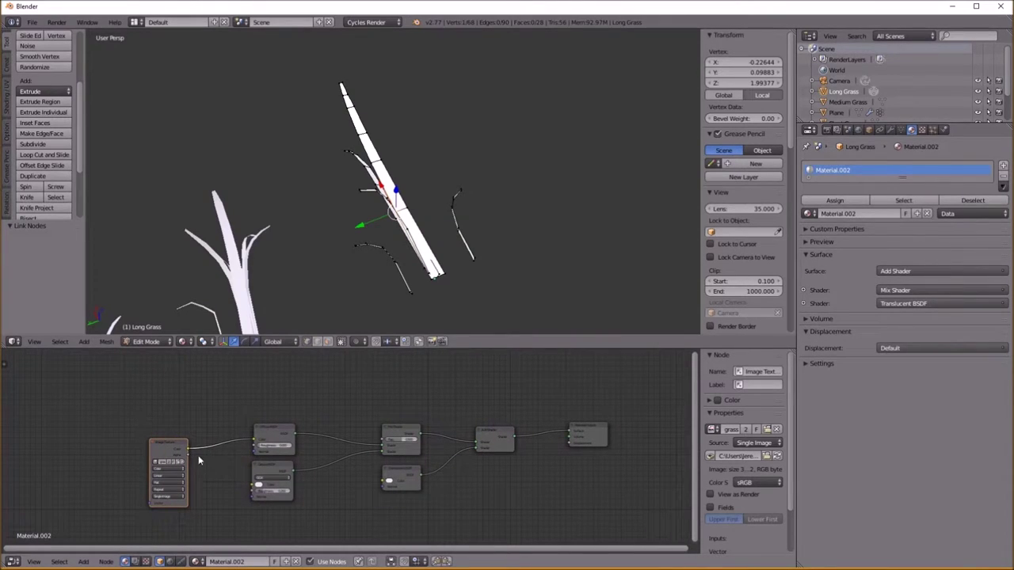
{"action": "left_click_drag", "start_coordinate": [183, 447], "coordinate": [190, 450]}
{"action": "scroll", "coordinate": [237, 440], "scroll_direction": "up", "scroll_amount": 2}
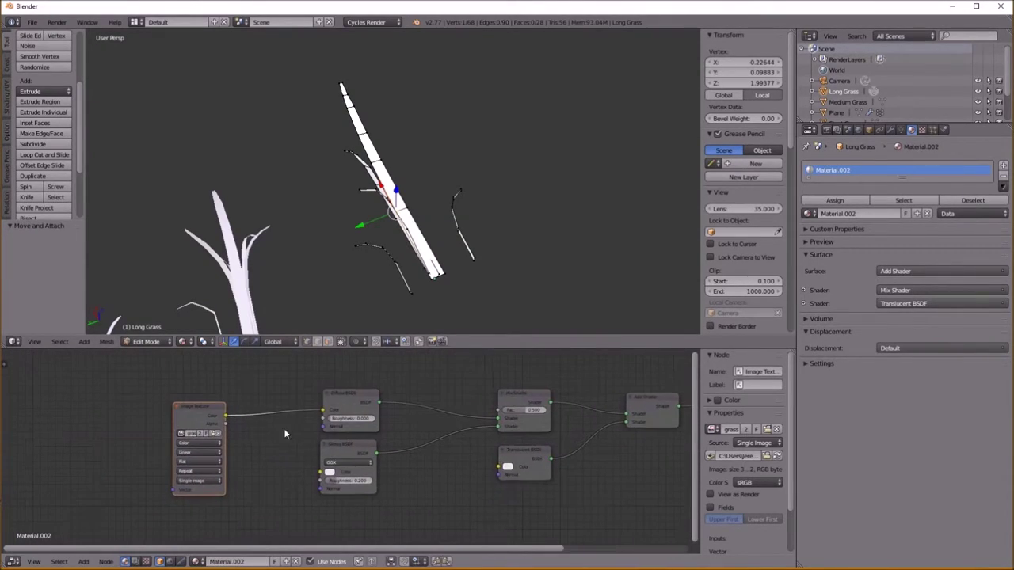
{"action": "left_click_drag", "start_coordinate": [225, 416], "coordinate": [321, 473]}
{"action": "left_click_drag", "start_coordinate": [227, 418], "coordinate": [501, 469]}
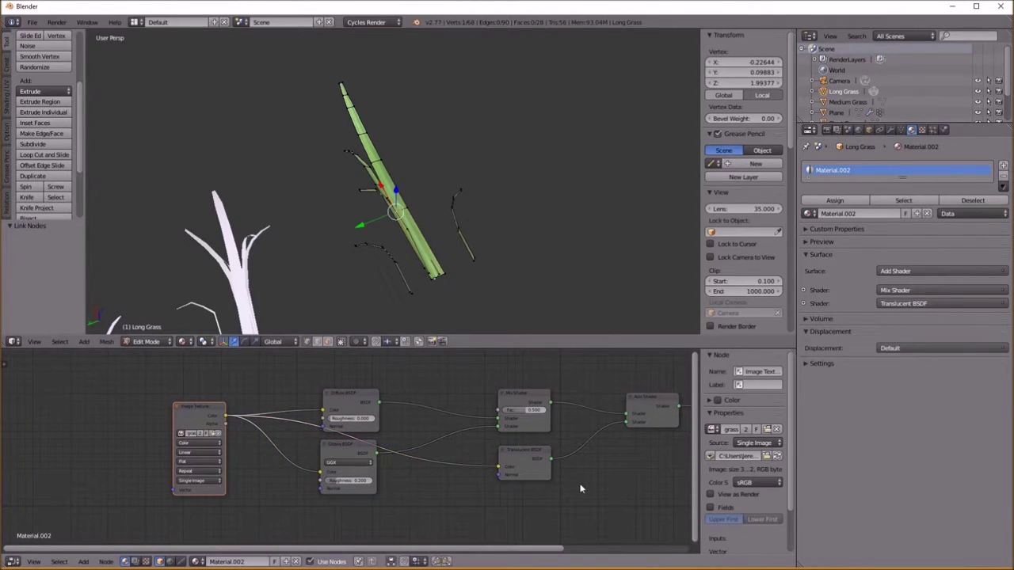
Bundle the three texture color links through a reroute point and spread the shader nodes farther apart vertically
{"action": "scroll", "coordinate": [536, 455], "scroll_direction": "down", "scroll_amount": 6}
{"action": "middle_click_drag", "start_coordinate": [532, 442], "coordinate": [461, 451]}
{"action": "middle_click_drag", "start_coordinate": [287, 417], "coordinate": [379, 419]}
{"action": "left_click_drag", "start_coordinate": [283, 445], "coordinate": [300, 497]}
{"action": "left_click_drag", "start_coordinate": [307, 457], "coordinate": [259, 455]}
{"action": "left_click_drag", "start_coordinate": [371, 437], "coordinate": [371, 426]}
{"action": "left_click_drag", "start_coordinate": [368, 473], "coordinate": [368, 492]}
{"action": "left_click_drag", "start_coordinate": [478, 438], "coordinate": [479, 426]}
{"action": "left_click_drag", "start_coordinate": [480, 472], "coordinate": [480, 488]}
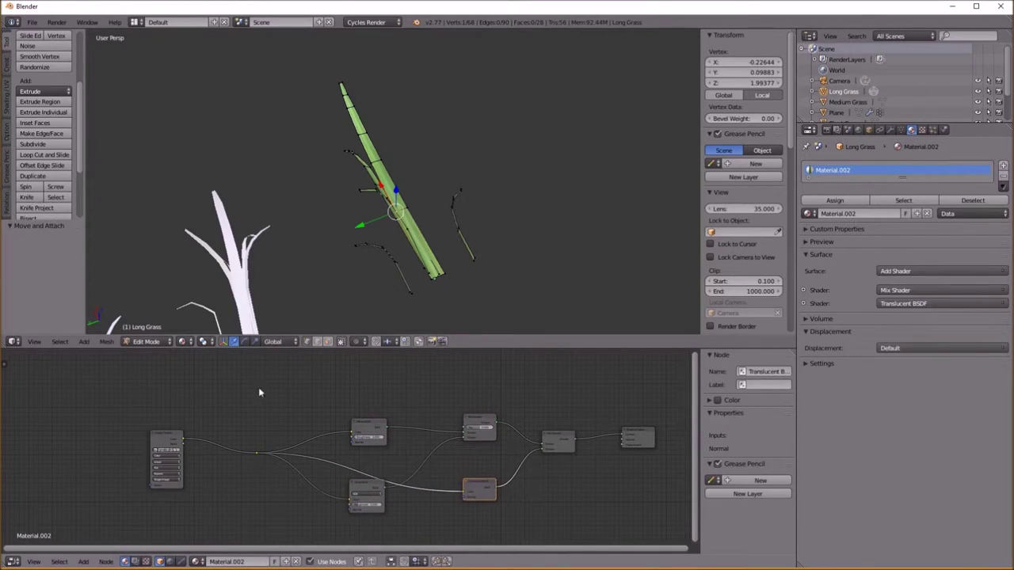
Reposition the Image Texture node so its color output lines up with the reroute point
{"action": "key", "text": "shift+a"}
{"action": "middle_click_drag", "start_coordinate": [468, 514], "coordinate": [449, 511]}
{"action": "middle_click_drag", "start_coordinate": [374, 217], "coordinate": [401, 266]}
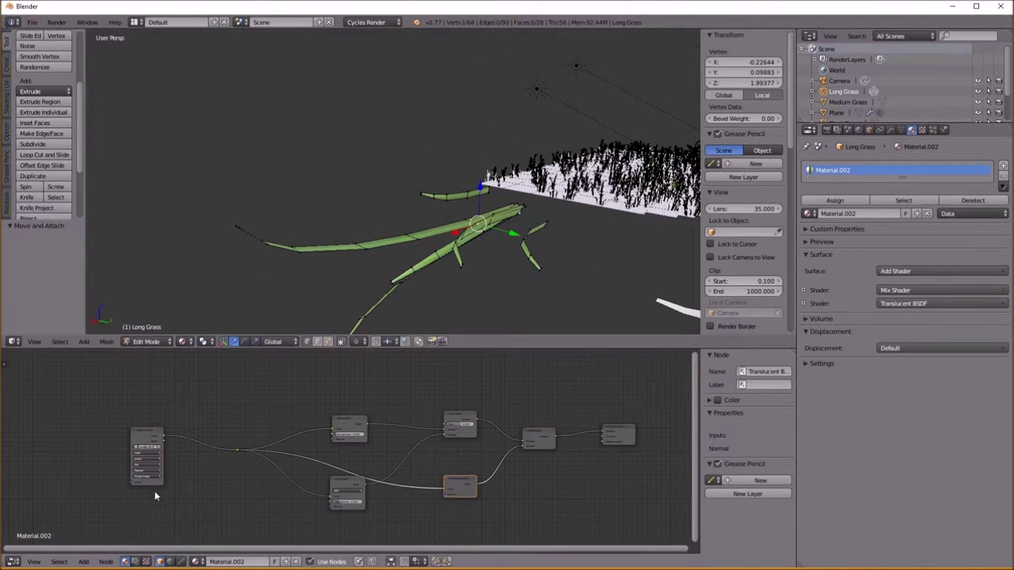
{"action": "scroll", "coordinate": [154, 493], "scroll_direction": "up", "scroll_amount": 3}
{"action": "mouse_move", "coordinate": [97, 436]}
{"action": "left_mouse_down"}
{"action": "mouse_move", "coordinate": [136, 453]}
{"action": "mouse_move", "coordinate": [113, 449]}
{"action": "left_mouse_up"}
{"action": "middle_click_drag", "start_coordinate": [384, 486], "coordinate": [342, 464]}
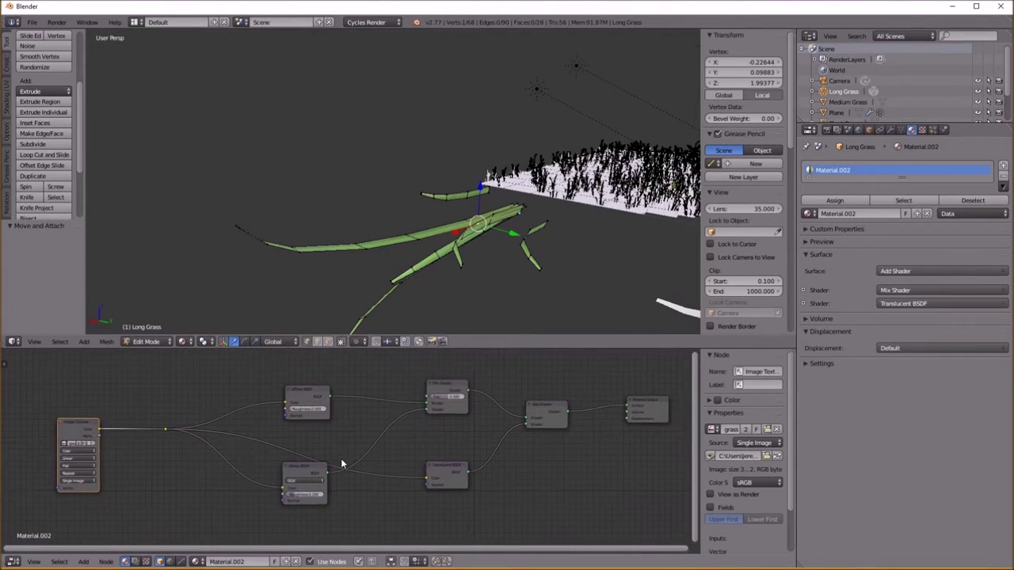
Insert a MixRGB node into the link between the reroute point and the Translucent BSDF's color
{"action": "left_click", "coordinate": [447, 473]}
{"action": "key", "text": "shift+a"}
{"action": "mouse_move", "coordinate": [419, 487]}
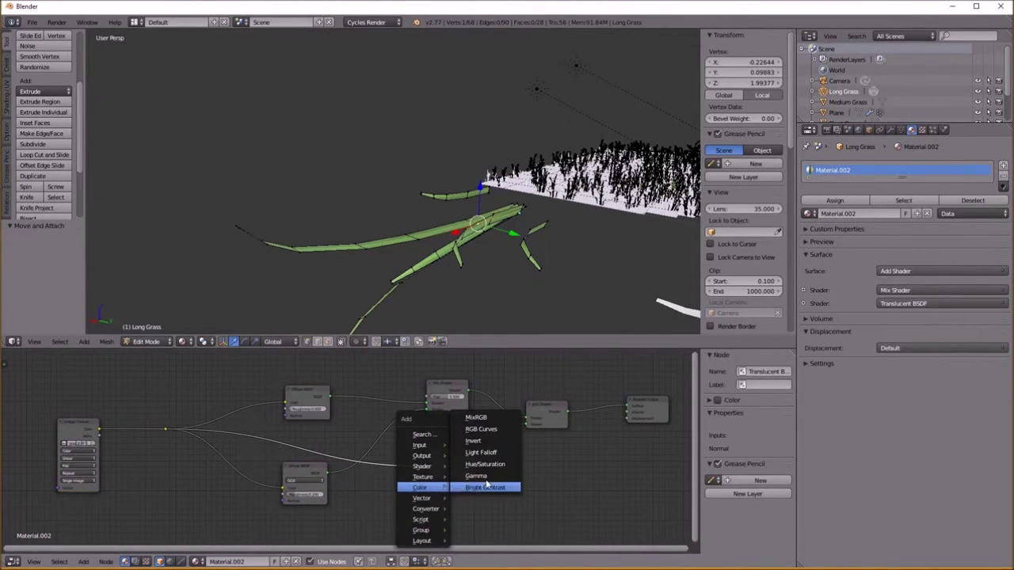
{"action": "left_click", "coordinate": [476, 417]}
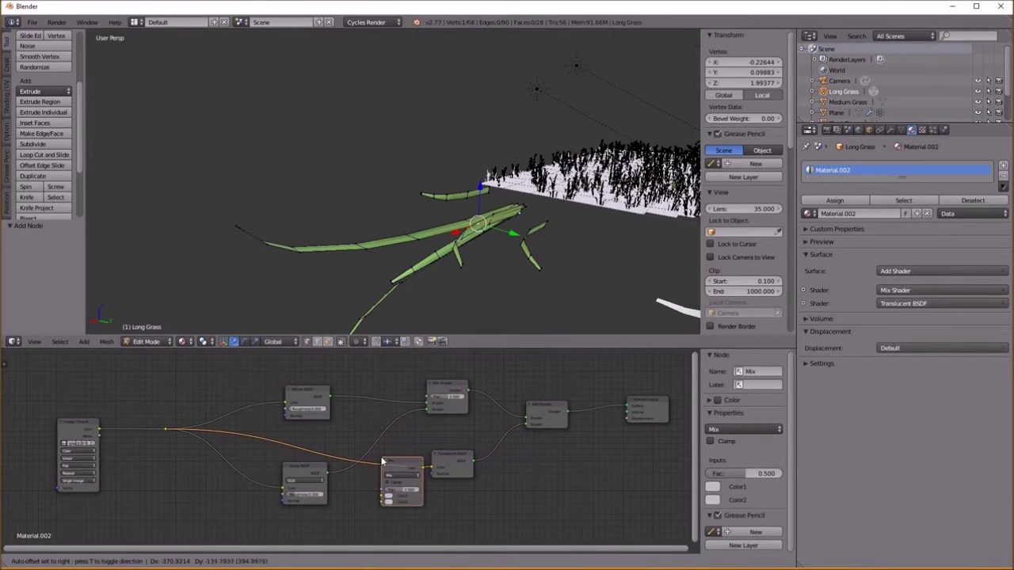
{"action": "left_click", "coordinate": [359, 460]}
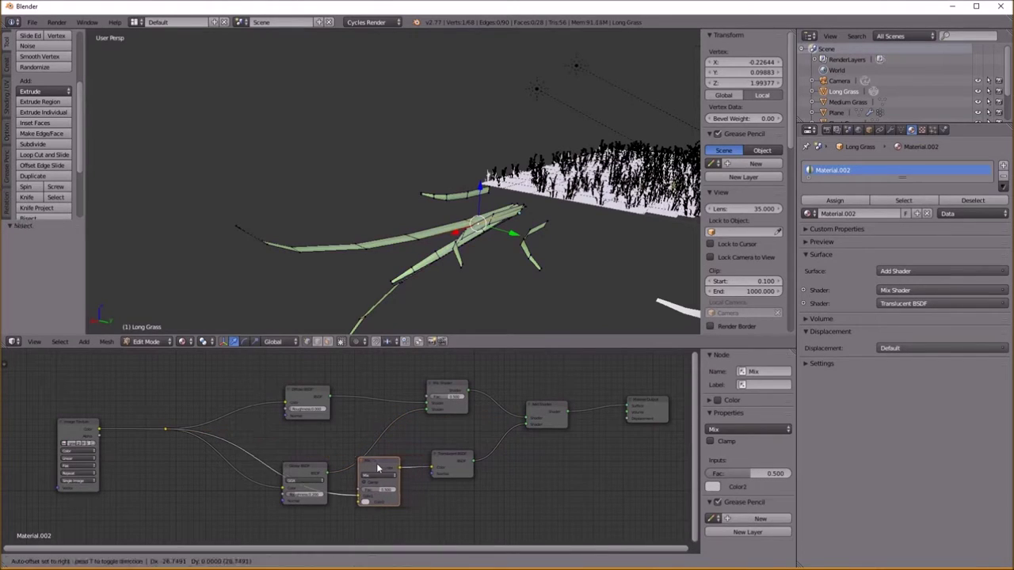
Try plain orange and yellow-green colors on the Translucent BSDF and restore its texture link through the Mix node
{"action": "left_click", "coordinate": [442, 471]}
{"action": "left_click", "coordinate": [453, 417]}
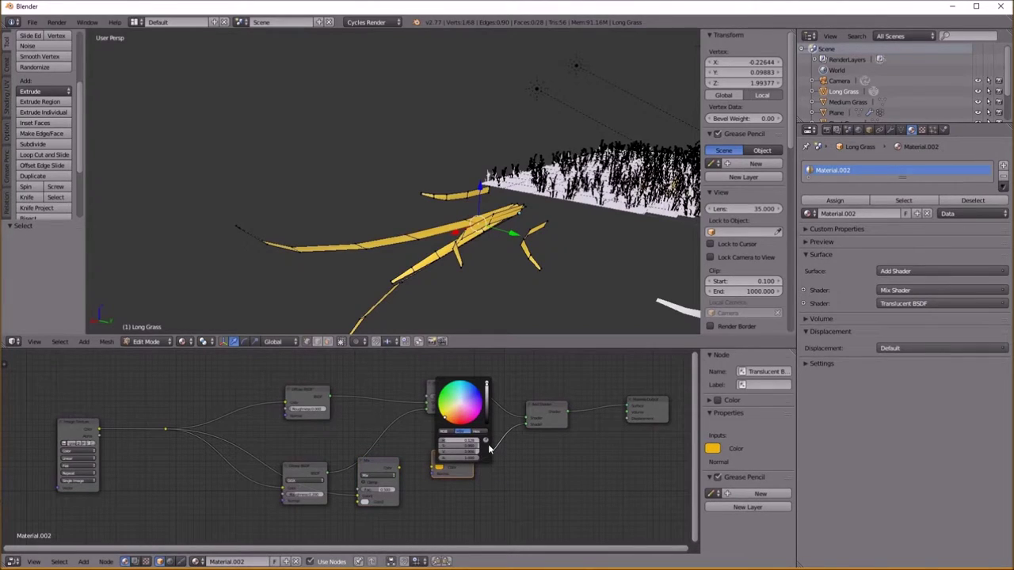
{"action": "left_click", "coordinate": [442, 413]}
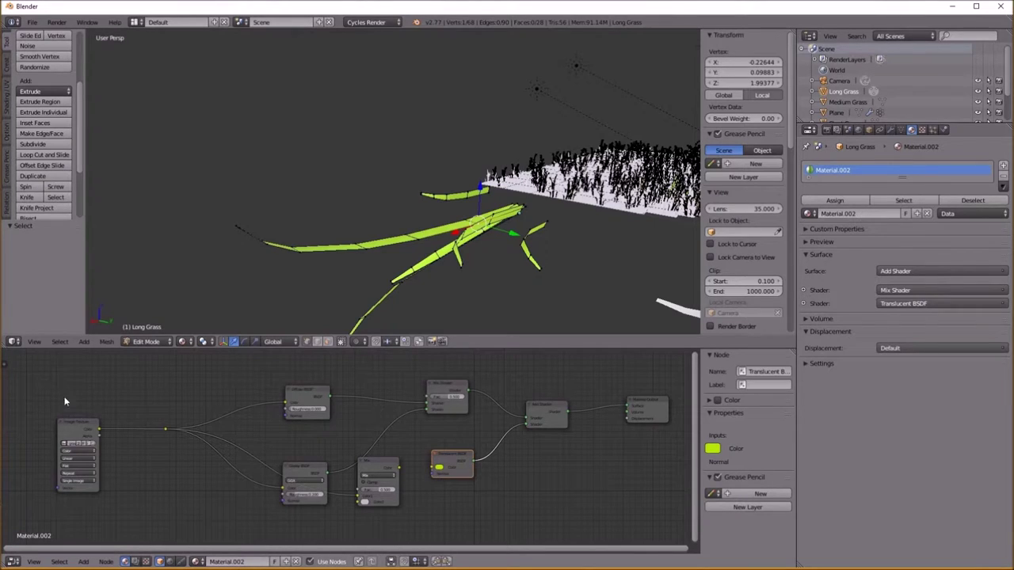
{"action": "middle_click_drag", "start_coordinate": [414, 234], "coordinate": [411, 272], "text": "shift"}
{"action": "left_click_drag", "start_coordinate": [166, 429], "coordinate": [431, 467]}
{"action": "mouse_move", "coordinate": [368, 465]}
{"action": "left_mouse_down"}
{"action": "mouse_move", "coordinate": [400, 467]}
{"action": "mouse_move", "coordinate": [385, 461]}
{"action": "left_mouse_up"}
Set the Mix node to Multiply with a bright yellow Color2 and a factor of 0.8
{"action": "left_click", "coordinate": [381, 470]}
{"action": "left_click", "coordinate": [386, 453]}
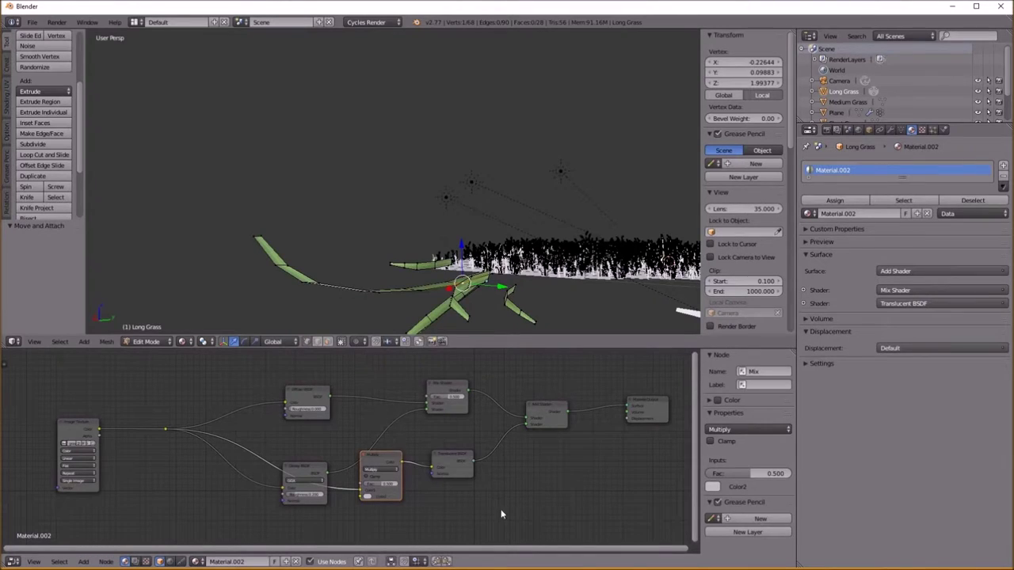
{"action": "scroll", "coordinate": [444, 518], "scroll_direction": "up", "scroll_amount": 2}
{"action": "left_click", "coordinate": [365, 492]}
{"action": "left_click", "coordinate": [371, 426]}
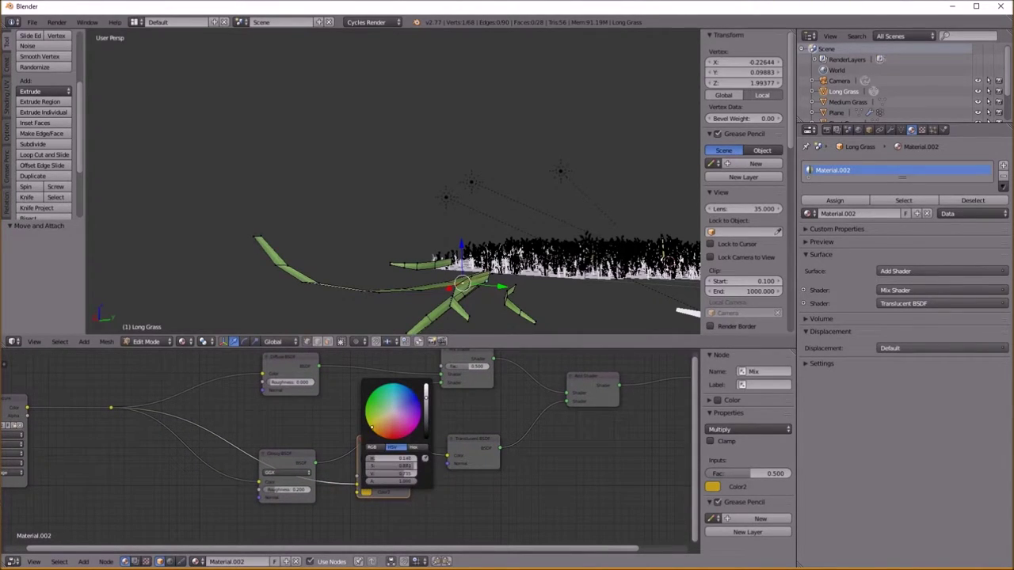
{"action": "left_click_drag", "start_coordinate": [426, 398], "coordinate": [425, 388]}
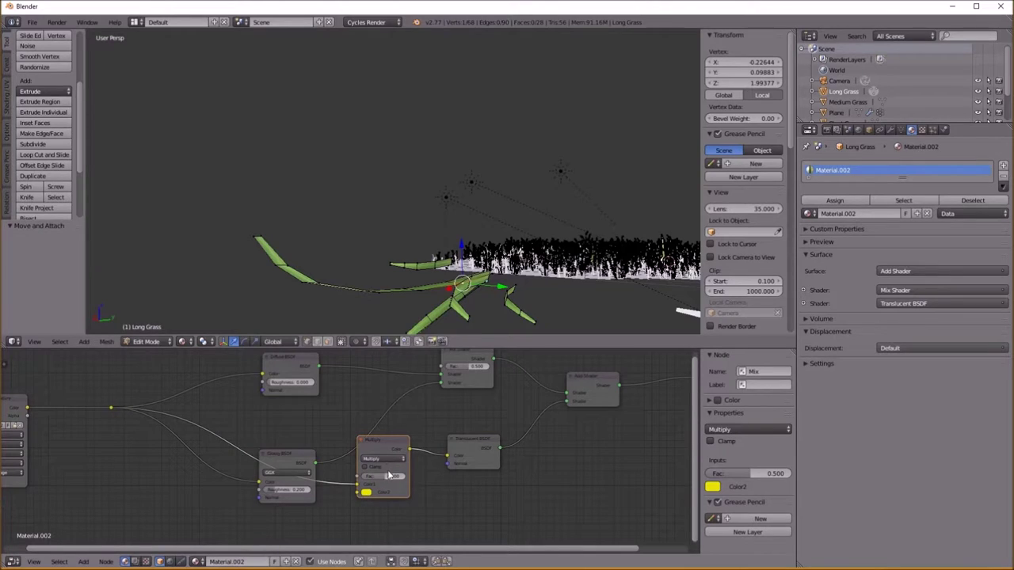
{"action": "scroll", "coordinate": [393, 475], "scroll_direction": "up", "scroll_amount": 3}
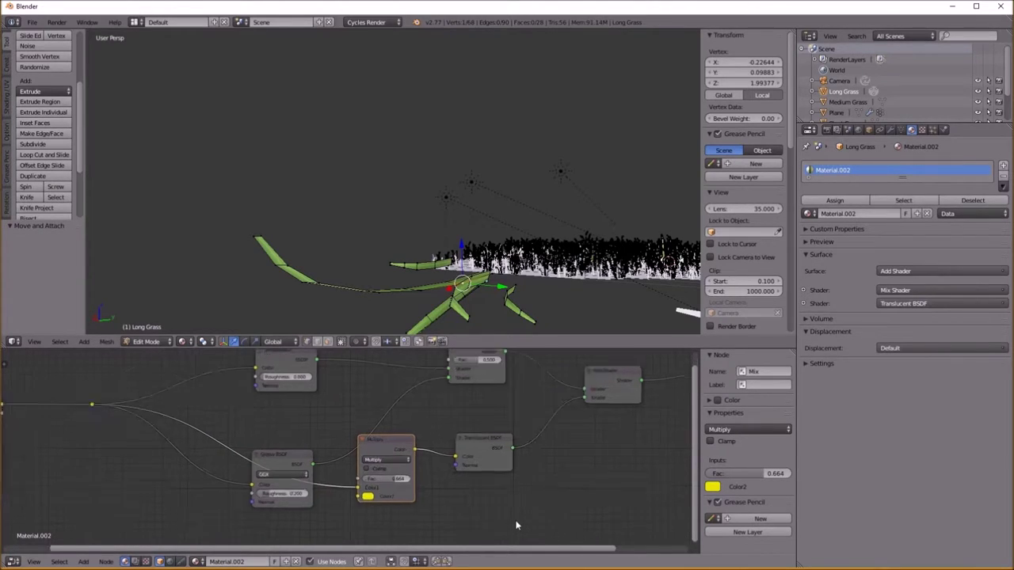
{"action": "left_click", "coordinate": [354, 468]}
{"action": "key", "text": "Return"}
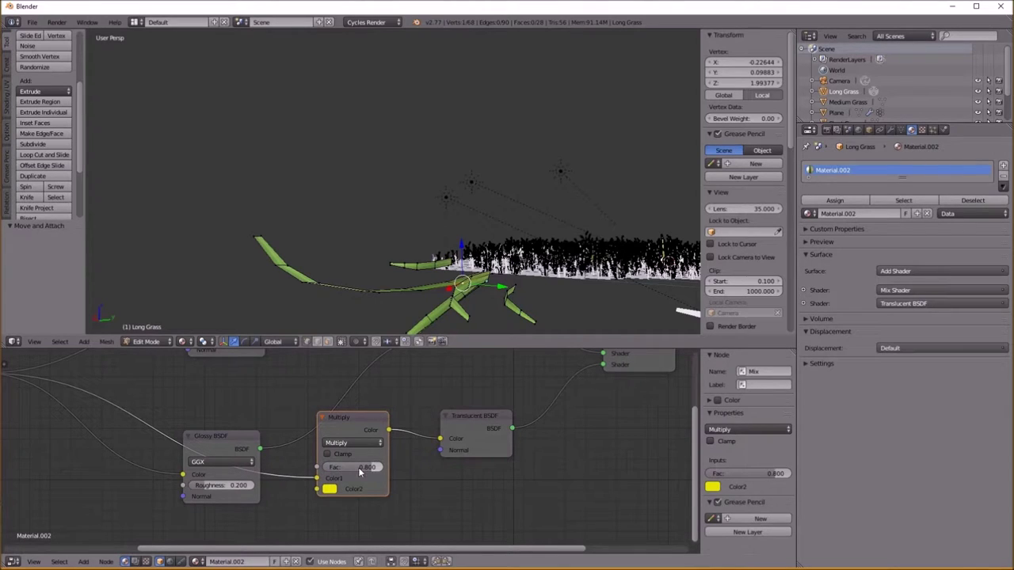
Collapse the Multiply node in front of the Translucent BSDF and move the Glossy BSDF clear of its link
{"action": "scroll", "coordinate": [317, 463], "scroll_direction": "down", "scroll_amount": 1}
{"action": "left_click_drag", "start_coordinate": [256, 446], "coordinate": [263, 463]}
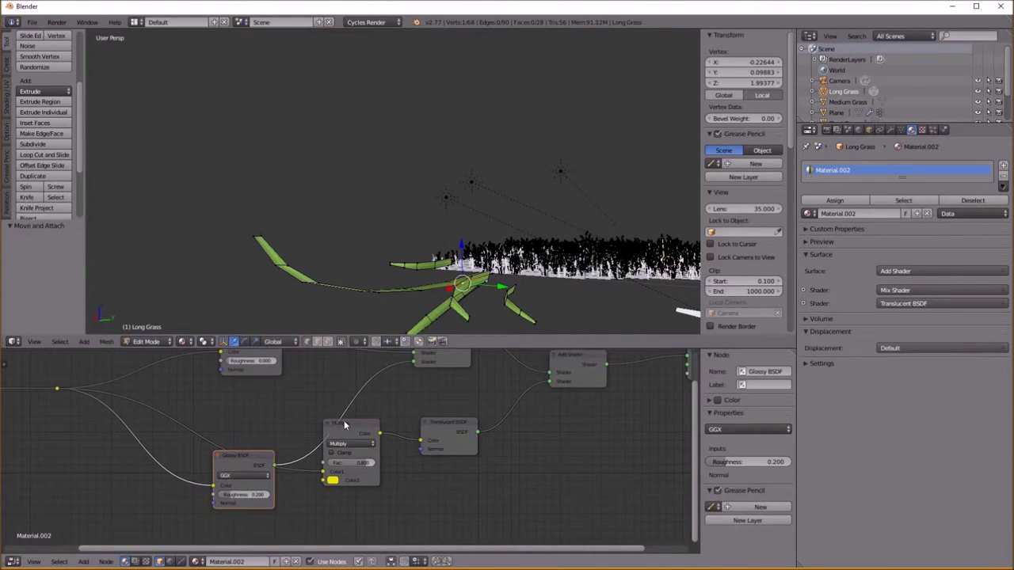
{"action": "left_click", "coordinate": [328, 424]}
{"action": "left_click_drag", "start_coordinate": [340, 424], "coordinate": [378, 440]}
{"action": "scroll", "coordinate": [278, 441], "scroll_direction": "down", "scroll_amount": 2}
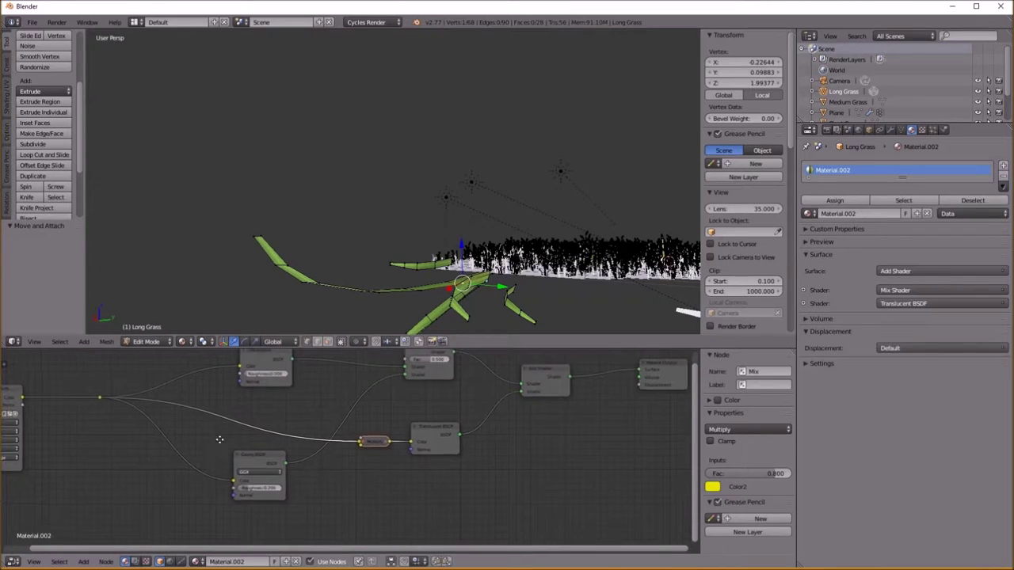
{"action": "middle_click_drag", "start_coordinate": [241, 458], "coordinate": [289, 487]}
{"action": "left_click_drag", "start_coordinate": [304, 493], "coordinate": [310, 488]}
{"action": "scroll", "coordinate": [308, 493], "scroll_direction": "down", "scroll_amount": 2}
Move the reroute point close to the Image Texture node and shift the collapsed Multiply node slightly away from the Translucent BSDF
{"action": "middle_click_drag", "start_coordinate": [385, 290], "coordinate": [442, 261]}
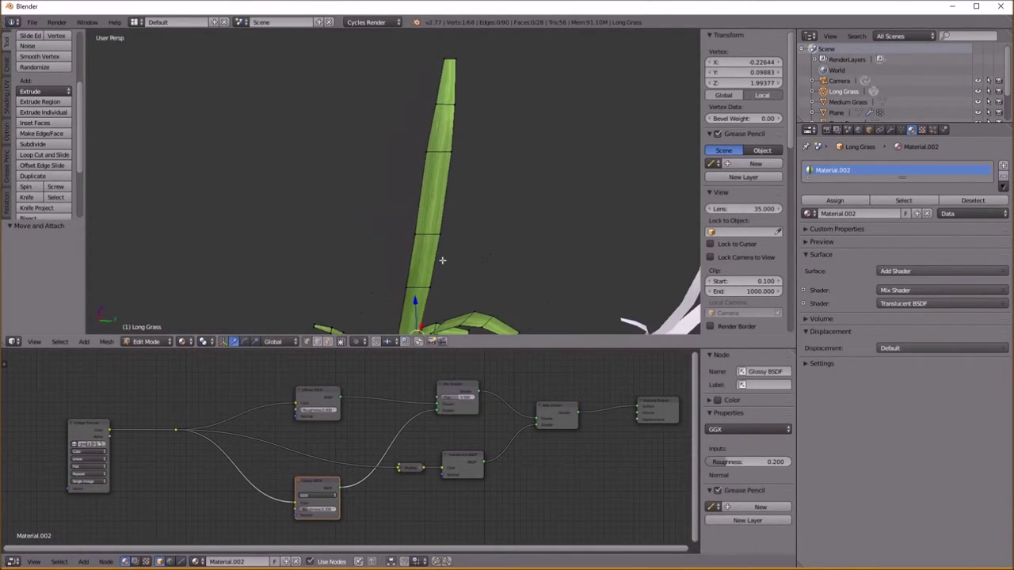
{"action": "middle_click_drag", "start_coordinate": [443, 192], "coordinate": [354, 185]}
{"action": "middle_click_drag", "start_coordinate": [198, 435], "coordinate": [234, 408]}
{"action": "scroll", "coordinate": [236, 409], "scroll_direction": "up", "scroll_amount": 1}
{"action": "left_click_drag", "start_coordinate": [222, 405], "coordinate": [223, 407]}
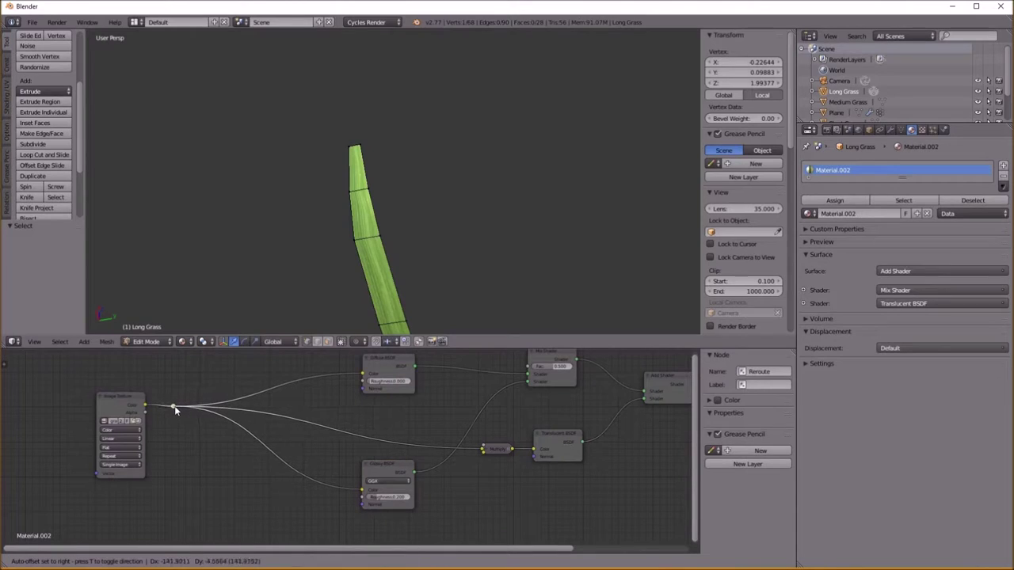
{"action": "left_click", "coordinate": [166, 405]}
{"action": "left_click_drag", "start_coordinate": [496, 449], "coordinate": [485, 449]}
{"action": "middle_click_drag", "start_coordinate": [409, 472], "coordinate": [442, 464]}
Add an RGB Curves node between the reroute point and the Glossy BSDF, and collapse it
{"action": "key", "text": "shift+a"}
{"action": "mouse_move", "coordinate": [342, 473]}
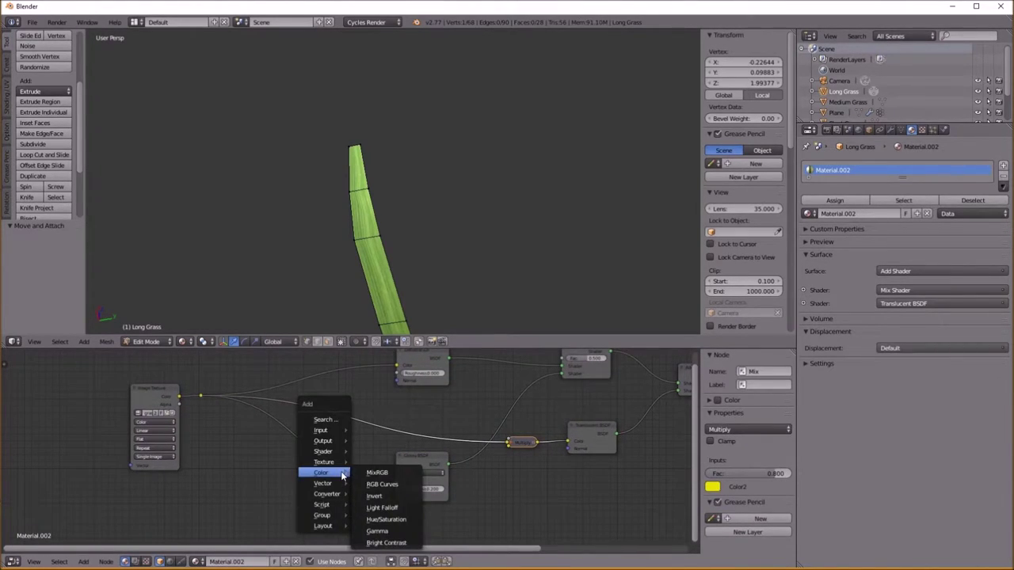
{"action": "key", "text": "shift+a"}
{"action": "mouse_move", "coordinate": [296, 481]}
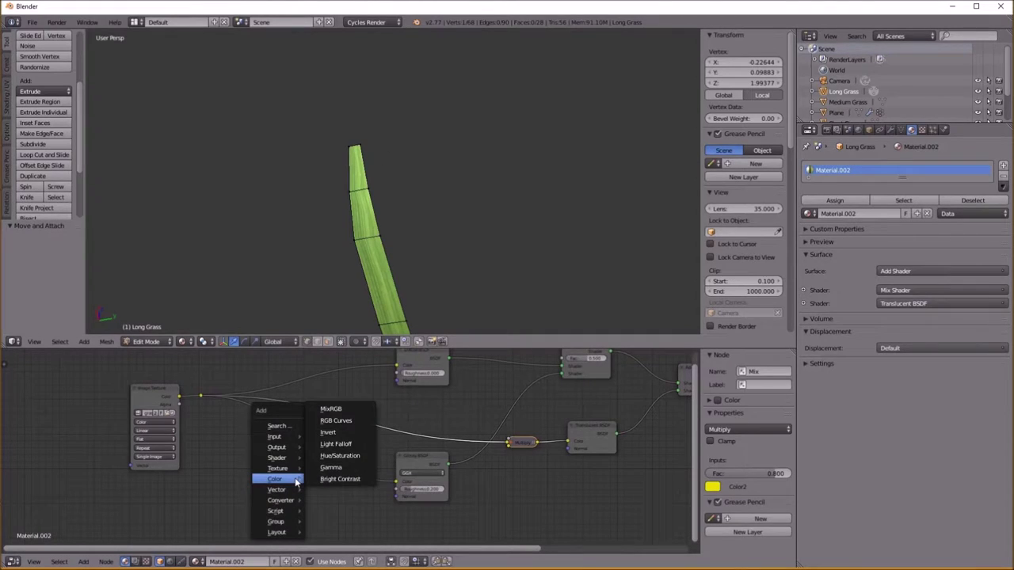
{"action": "left_click", "coordinate": [336, 420]}
{"action": "left_click", "coordinate": [319, 499]}
{"action": "left_click_drag", "start_coordinate": [319, 500], "coordinate": [344, 484]}
{"action": "left_click", "coordinate": [285, 462]}
Feed the RGB Curves output into the Glossy BSDF's roughness and link the reroute point directly to its color
{"action": "middle_click_drag", "start_coordinate": [502, 492], "coordinate": [451, 496]}
{"action": "scroll", "coordinate": [451, 496], "scroll_direction": "down", "scroll_amount": 2}
{"action": "middle_click_drag", "start_coordinate": [367, 501], "coordinate": [325, 493]}
{"action": "scroll", "coordinate": [332, 510], "scroll_direction": "up", "scroll_amount": 2}
{"action": "left_click_drag", "start_coordinate": [121, 404], "coordinate": [319, 498]}
{"action": "scroll", "coordinate": [489, 511], "scroll_direction": "down", "scroll_amount": 2}
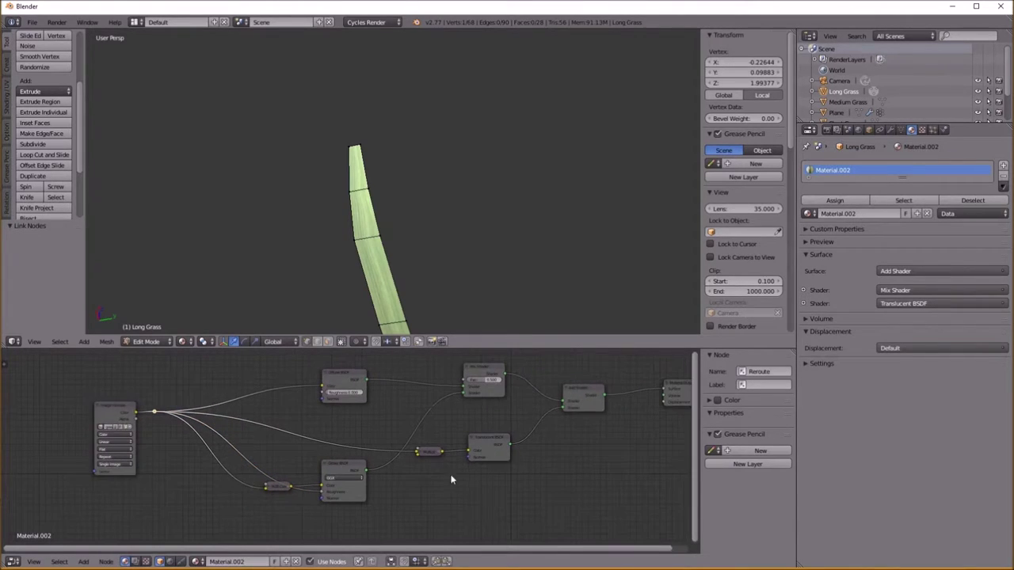
Move the Mix Shader node down so it sits just above the Translucent BSDF
{"action": "scroll", "coordinate": [359, 231], "scroll_direction": "up", "scroll_amount": 5}
{"action": "scroll", "coordinate": [434, 249], "scroll_direction": "down", "scroll_amount": 4}
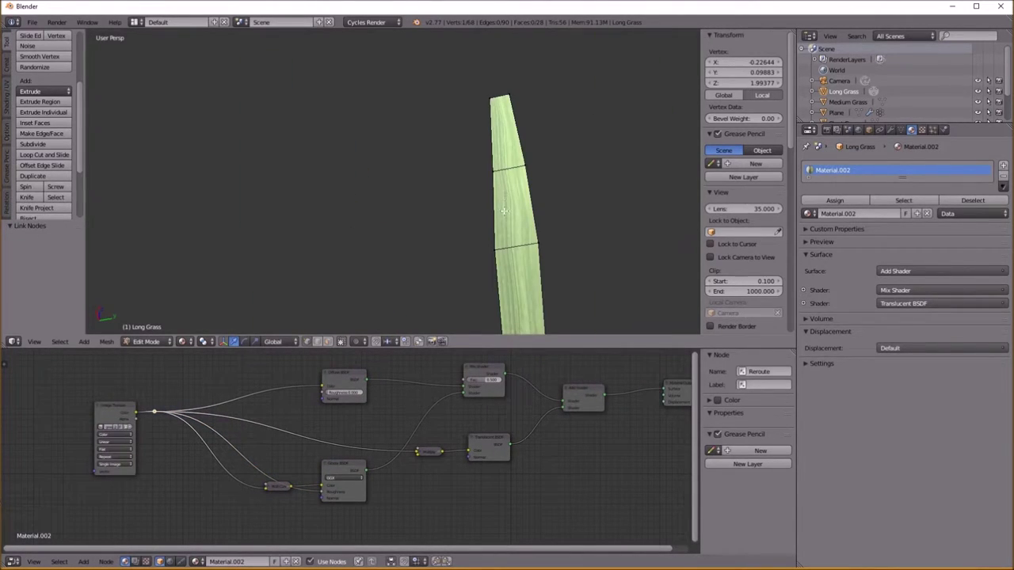
{"action": "middle_click_drag", "start_coordinate": [533, 425], "coordinate": [498, 464]}
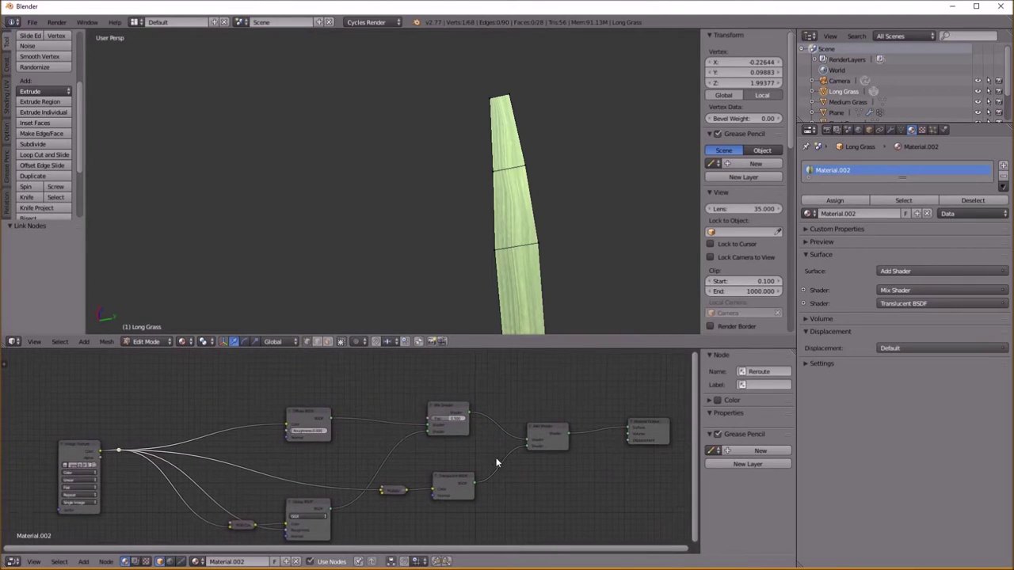
{"action": "left_click_drag", "start_coordinate": [450, 410], "coordinate": [456, 436]}
{"action": "middle_click_drag", "start_coordinate": [470, 447], "coordinate": [459, 445]}
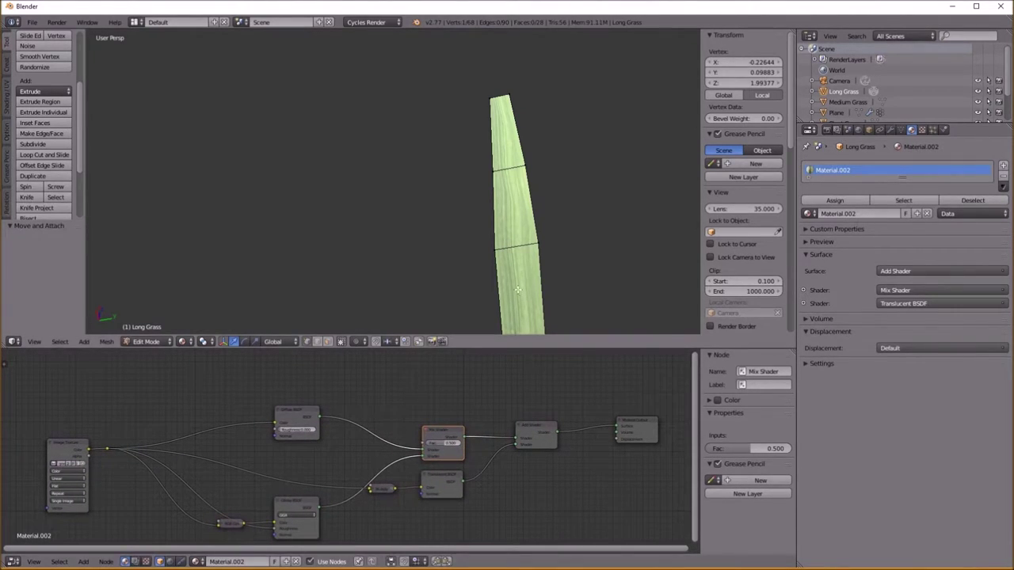
Set the factor of the Mix Shader combining the Diffuse and Glossy BSDFs to 0.1
{"action": "scroll", "coordinate": [516, 326], "scroll_direction": "down", "scroll_amount": 4}
{"action": "middle_click_drag", "start_coordinate": [515, 326], "coordinate": [504, 270], "text": "shift"}
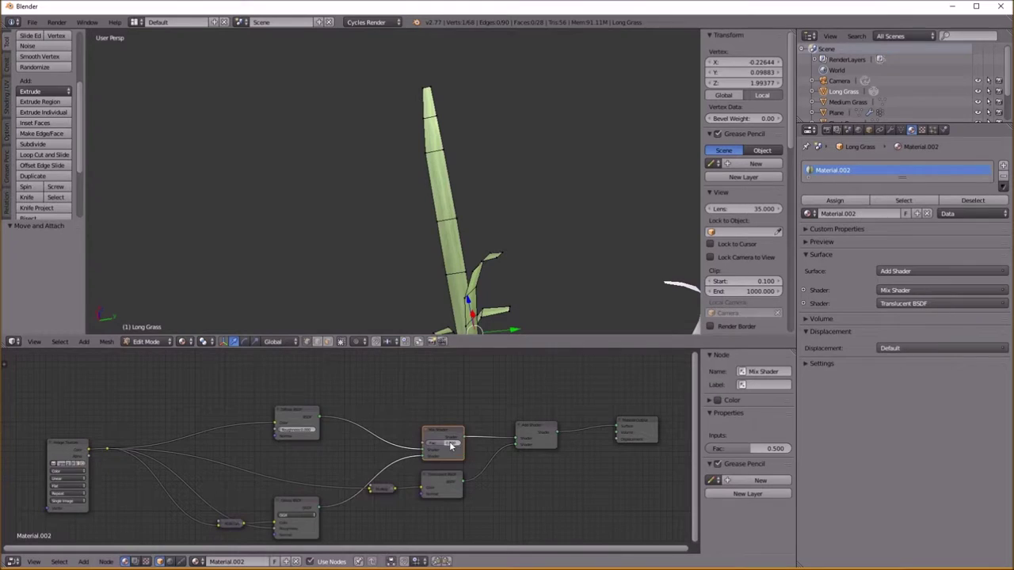
{"action": "scroll", "coordinate": [487, 457], "scroll_direction": "up", "scroll_amount": 2}
{"action": "middle_click_drag", "start_coordinate": [487, 457], "coordinate": [388, 469]}
{"action": "middle_click_drag", "start_coordinate": [326, 472], "coordinate": [361, 449]}
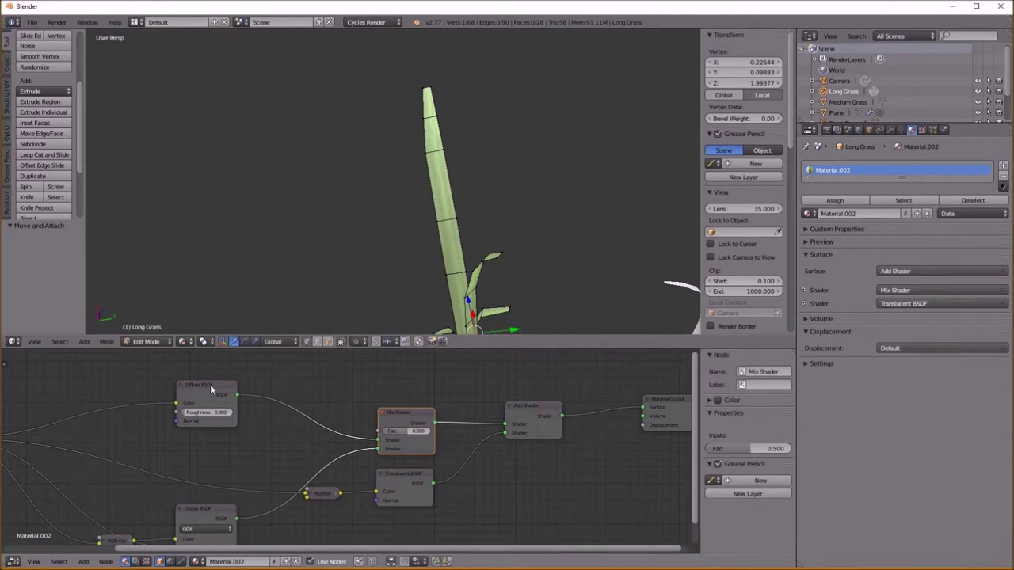
{"action": "type", "text": ".1"}
{"action": "key", "text": "Return"}
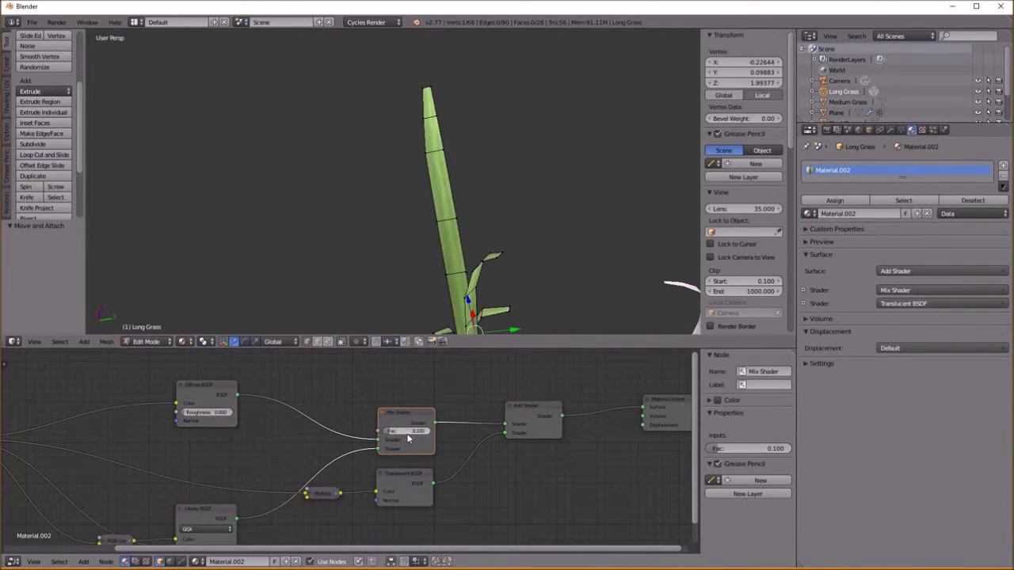
Move the Material Output farther from the Add Shader and insert a second Mix Shader between them
{"action": "middle_click_drag", "start_coordinate": [607, 422], "coordinate": [534, 439]}
{"action": "left_click_drag", "start_coordinate": [519, 435], "coordinate": [633, 445]}
{"action": "middle_click_drag", "start_coordinate": [632, 445], "coordinate": [561, 449]}
{"action": "key", "text": "shift+a"}
{"action": "mouse_move", "coordinate": [439, 488]}
{"action": "mouse_move", "coordinate": [428, 464]}
{"action": "left_click", "coordinate": [496, 266]}
{"action": "left_click", "coordinate": [443, 426]}
Add a Light Path node and link its Is Diffuse Ray output to the new Mix Shader's factor
{"action": "key", "text": "shift+a"}
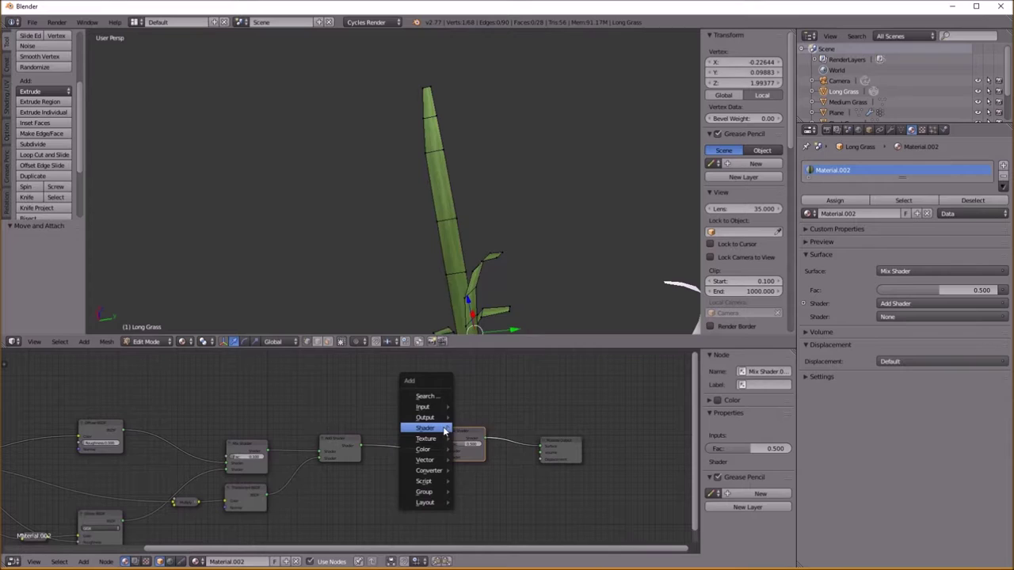
{"action": "mouse_move", "coordinate": [432, 408]}
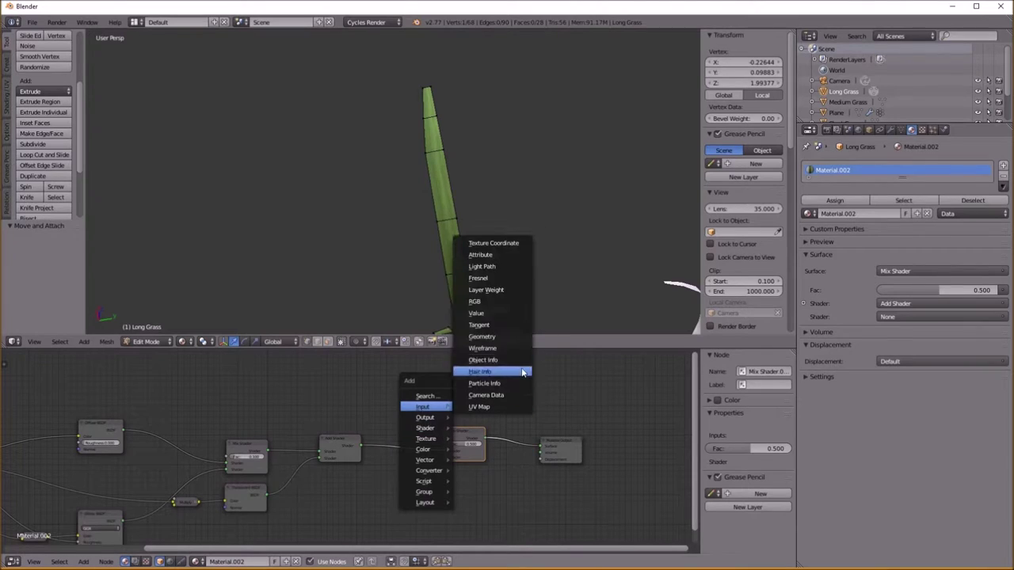
{"action": "left_click", "coordinate": [495, 267]}
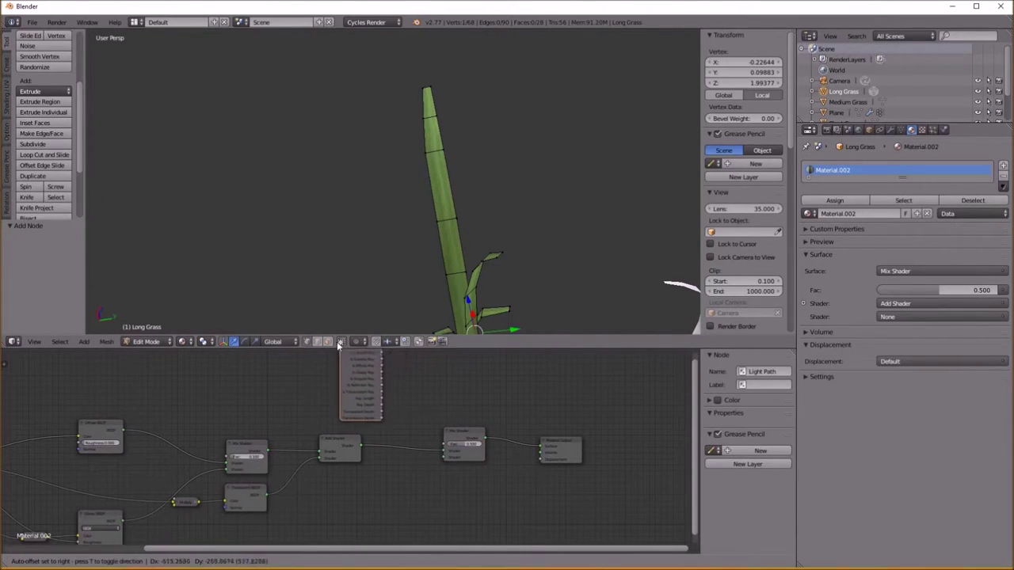
{"action": "left_click", "coordinate": [360, 379]}
{"action": "middle_click_drag", "start_coordinate": [361, 379], "coordinate": [339, 404]}
{"action": "left_click_drag", "start_coordinate": [341, 398], "coordinate": [422, 470]}
{"action": "middle_click_drag", "start_coordinate": [383, 497], "coordinate": [398, 489]}
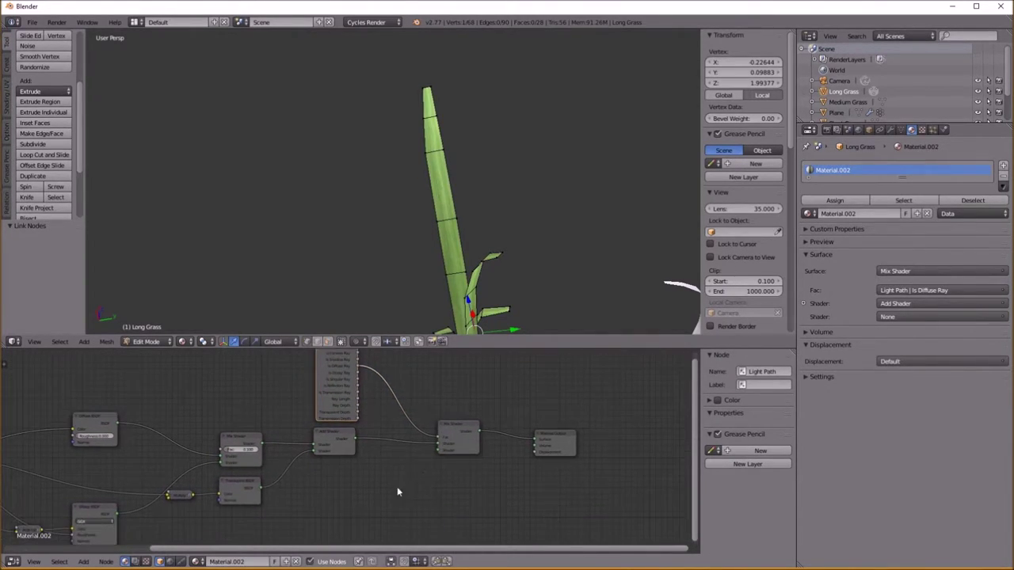
Add a Diffuse BSDF below the Add Shader as the second shader input of the final Mix Shader
{"action": "key", "text": "shift+a"}
{"action": "mouse_move", "coordinate": [384, 481]}
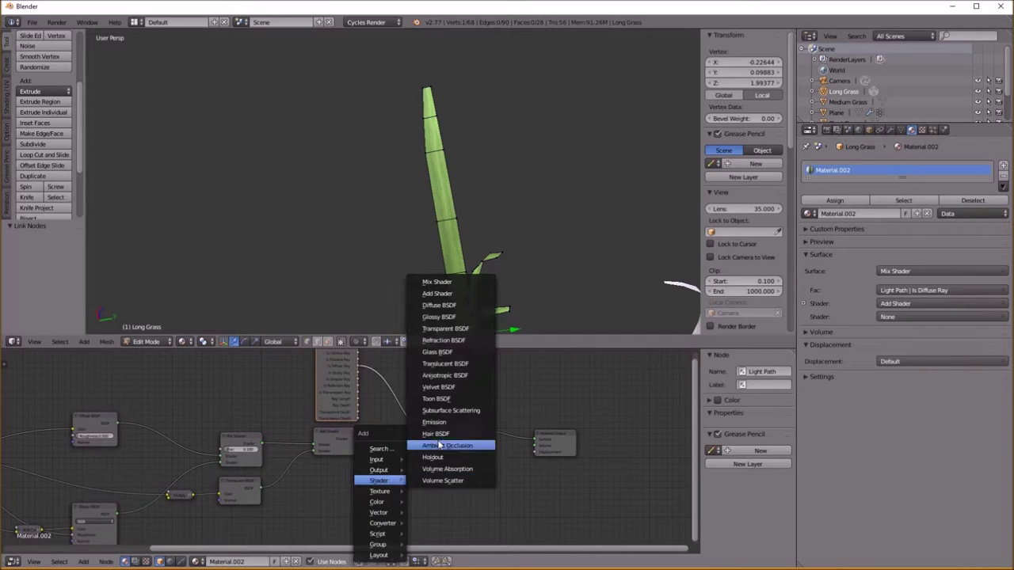
{"action": "left_click", "coordinate": [439, 305]}
{"action": "left_click", "coordinate": [329, 474]}
{"action": "mouse_move", "coordinate": [355, 478]}
{"action": "left_mouse_down"}
{"action": "mouse_move", "coordinate": [439, 449]}
{"action": "mouse_move", "coordinate": [343, 472]}
{"action": "left_mouse_up"}
{"action": "middle_click_drag", "start_coordinate": [448, 295], "coordinate": [420, 300]}
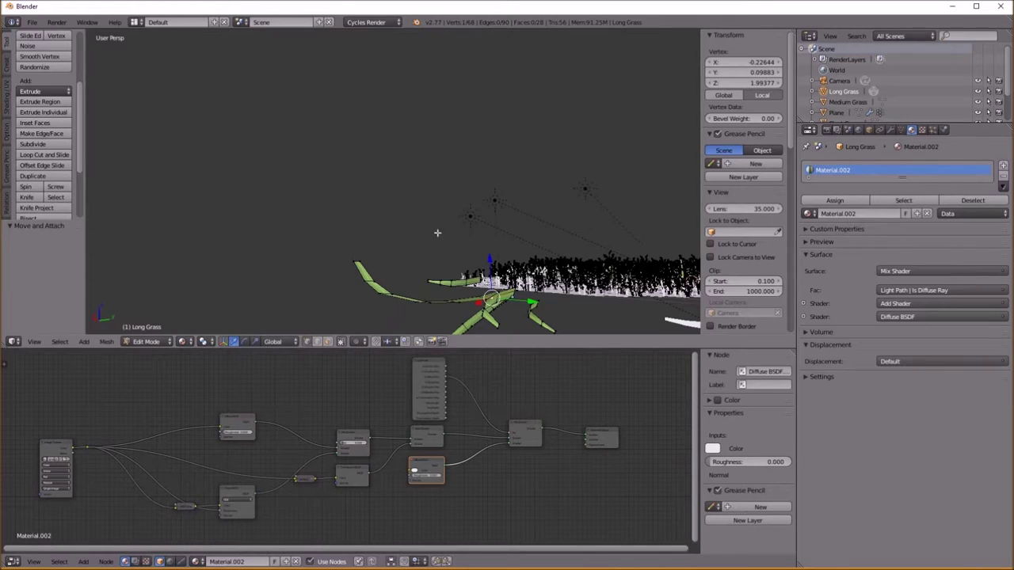
{"action": "middle_click_drag", "start_coordinate": [450, 270], "coordinate": [450, 193]}
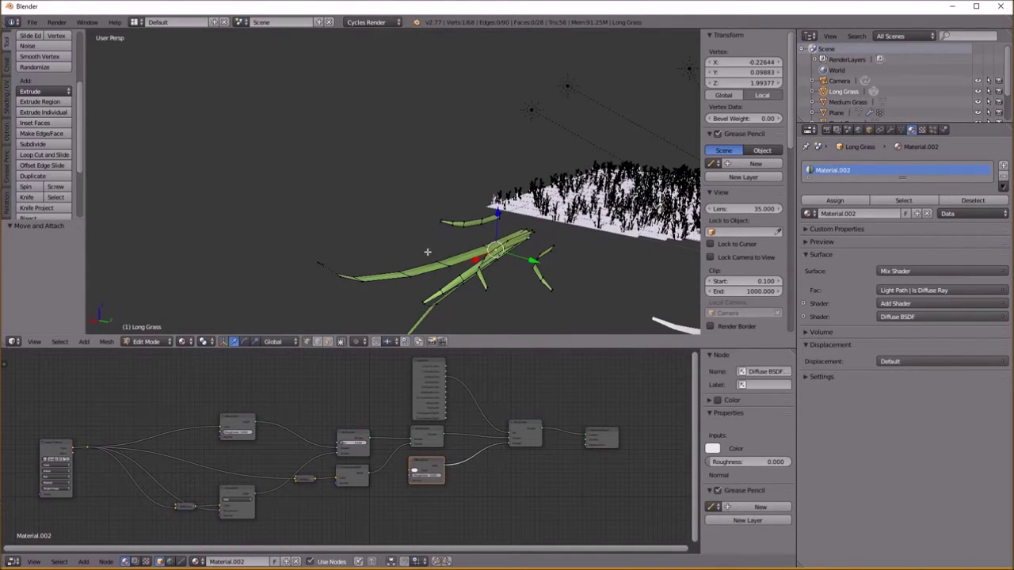
{"action": "middle_click_drag", "start_coordinate": [417, 272], "coordinate": [472, 229]}
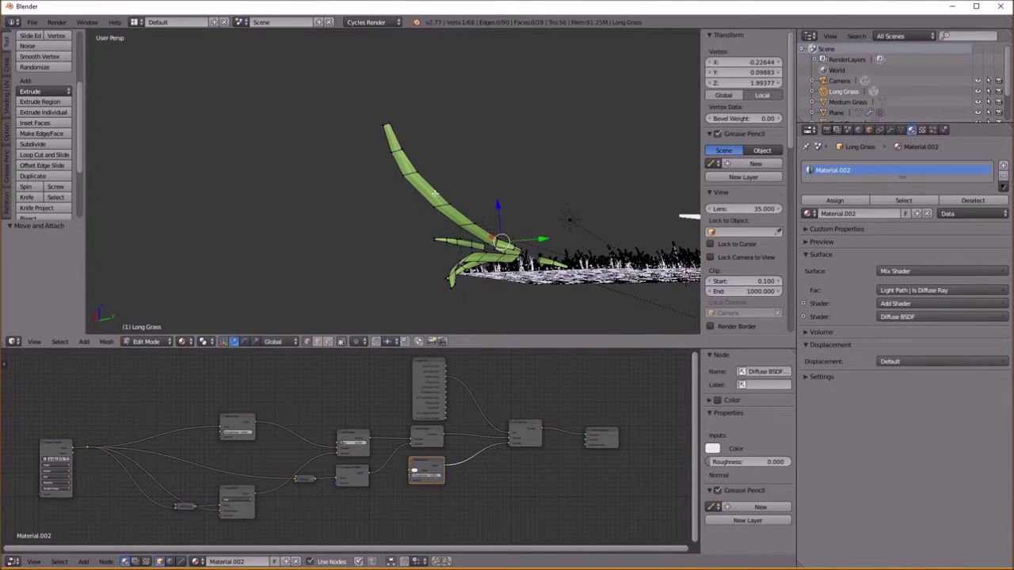
{"action": "middle_click_drag", "start_coordinate": [434, 193], "coordinate": [433, 208]}
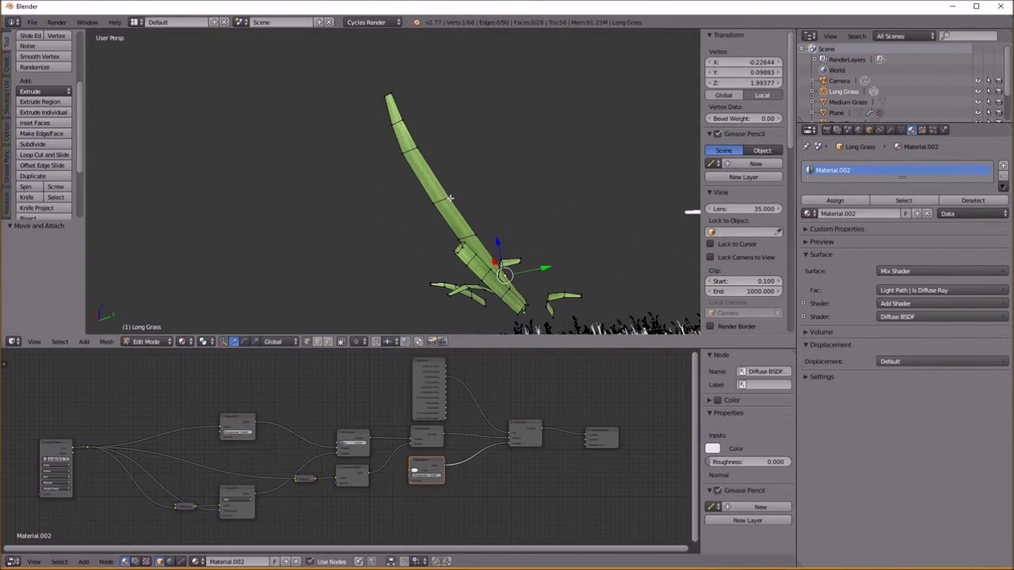
{"action": "middle_click_drag", "start_coordinate": [450, 197], "coordinate": [448, 164]}
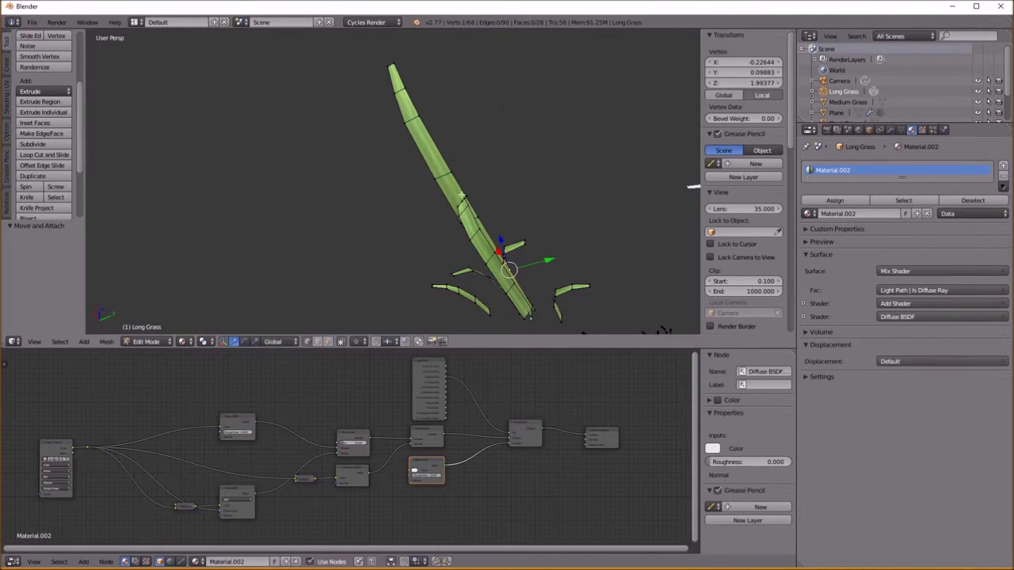
Lower the white Diffuse BSDF slightly and link the image texture's color to it from the reroute point
{"action": "left_click_drag", "start_coordinate": [430, 464], "coordinate": [432, 462]}
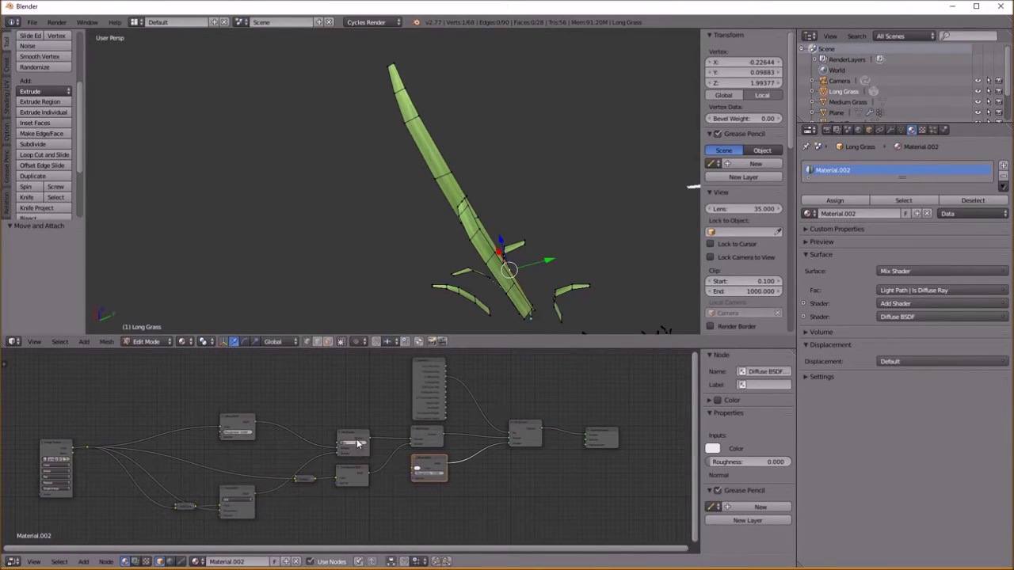
{"action": "left_click_drag", "start_coordinate": [439, 471], "coordinate": [439, 482]}
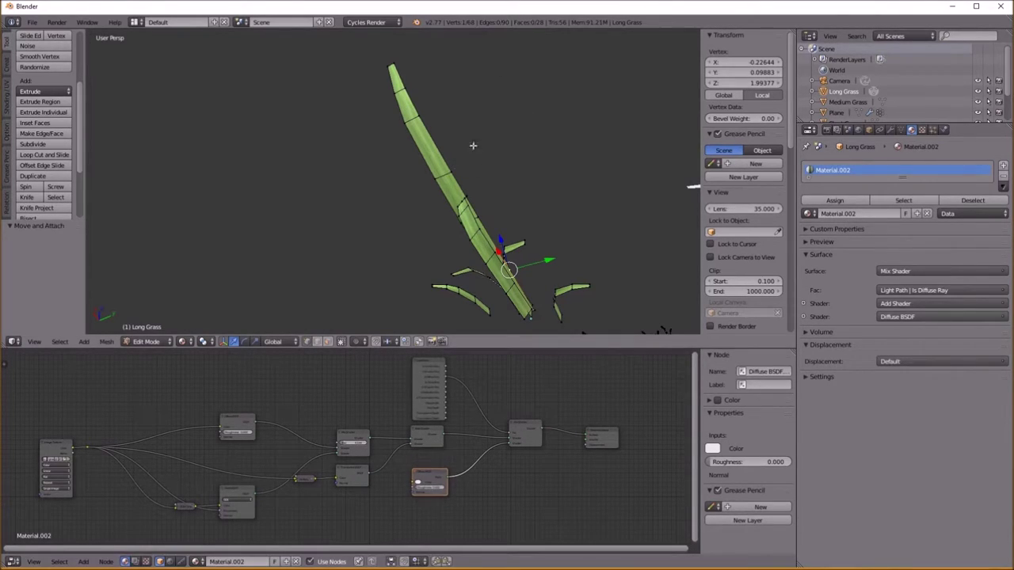
{"action": "left_click_drag", "start_coordinate": [87, 449], "coordinate": [110, 438]}
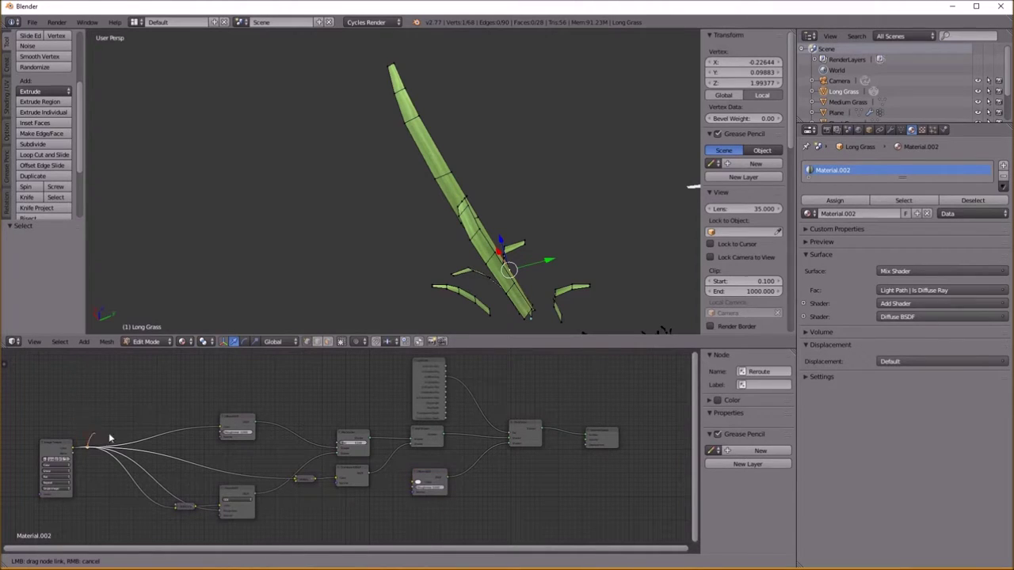
{"action": "left_click_drag", "start_coordinate": [190, 459], "coordinate": [422, 466]}
Move the Image Texture node farther away from the reroute point to make room between them
{"action": "middle_click_drag", "start_coordinate": [440, 241], "coordinate": [441, 271]}
{"action": "middle_click_drag", "start_coordinate": [300, 311], "coordinate": [488, 265]}
{"action": "middle_click_drag", "start_coordinate": [100, 467], "coordinate": [281, 469]}
{"action": "left_click_drag", "start_coordinate": [245, 451], "coordinate": [129, 450]}
{"action": "middle_click_drag", "start_coordinate": [204, 380], "coordinate": [238, 368]}
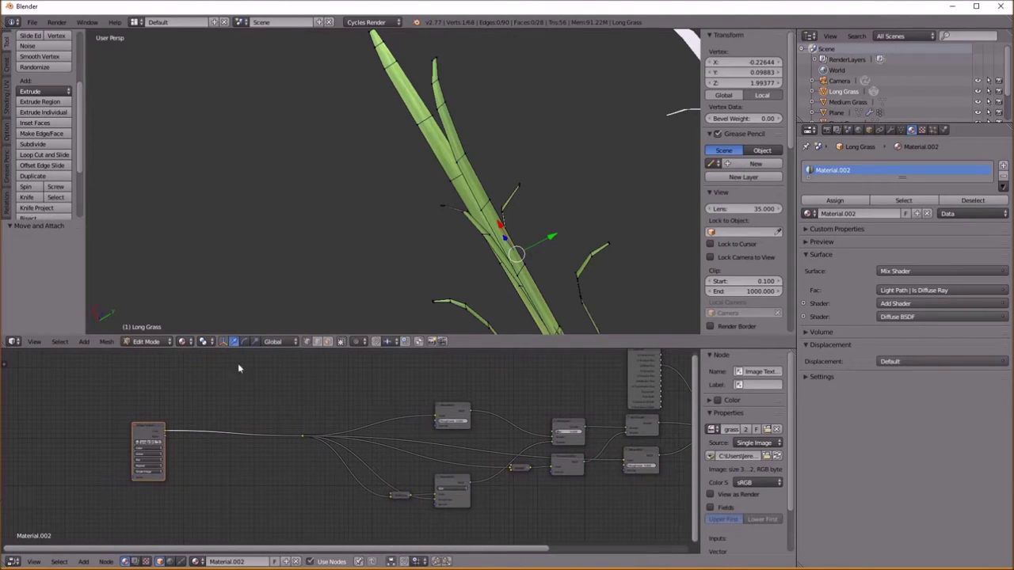
{"action": "scroll", "coordinate": [308, 448], "scroll_direction": "up", "scroll_amount": 3}
{"action": "middle_click_drag", "start_coordinate": [282, 431], "coordinate": [333, 447]}
{"action": "scroll", "coordinate": [512, 280], "scroll_direction": "down", "scroll_amount": 3}
{"action": "middle_click_drag", "start_coordinate": [511, 280], "coordinate": [451, 210]}
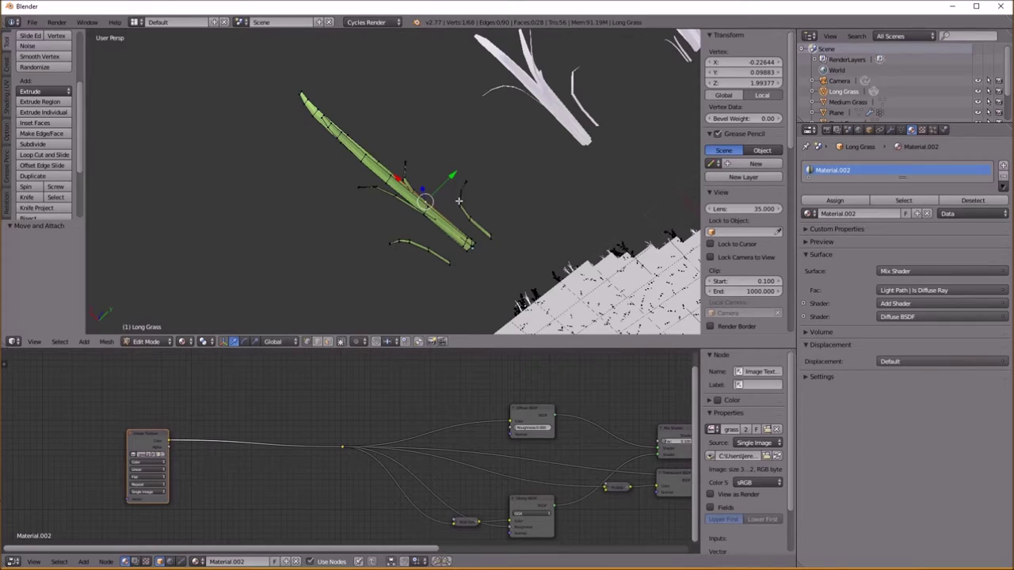
Insert a Hue Saturation Value node on the link between the Image Texture and the reroute point
{"action": "scroll", "coordinate": [279, 477], "scroll_direction": "up", "scroll_amount": 2}
{"action": "key", "text": "shift+a"}
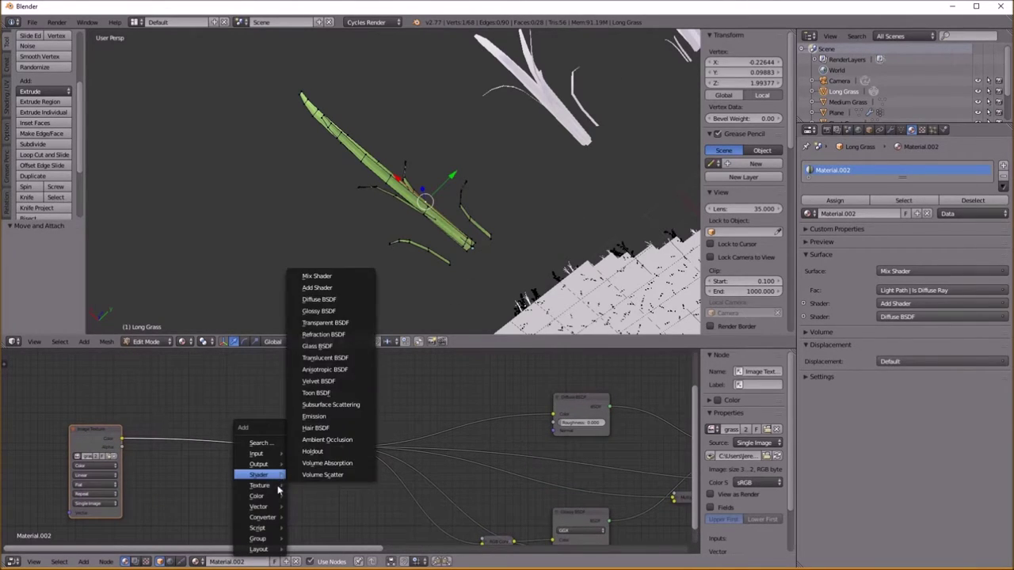
{"action": "mouse_move", "coordinate": [261, 496]}
{"action": "left_click", "coordinate": [334, 473]}
{"action": "left_click", "coordinate": [214, 427]}
Add an Object Info node above the Image Texture node
{"action": "middle_click_drag", "start_coordinate": [126, 395], "coordinate": [220, 439]}
{"action": "key", "text": "shift+a"}
{"action": "mouse_move", "coordinate": [202, 396]}
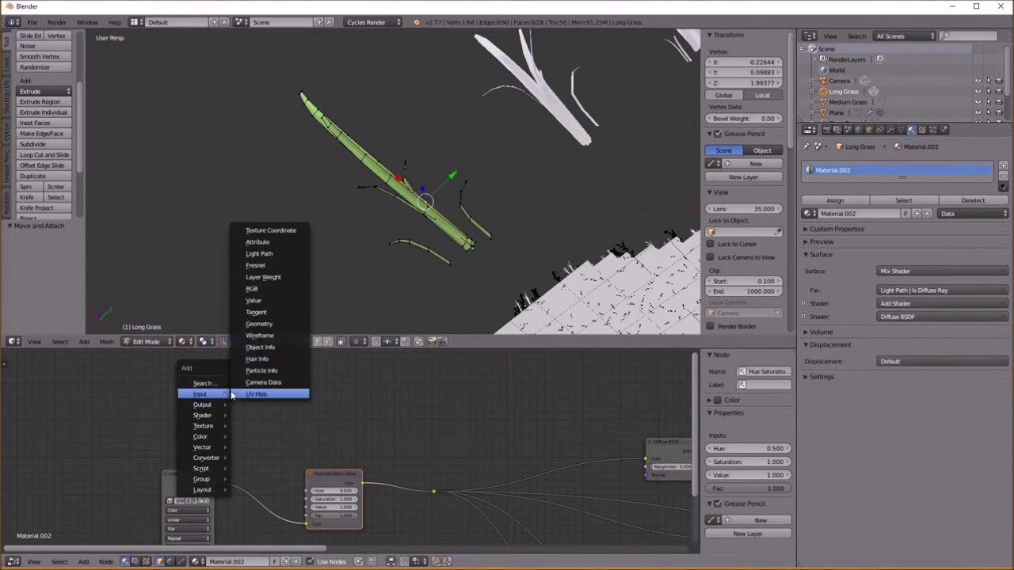
{"action": "left_click", "coordinate": [260, 347]}
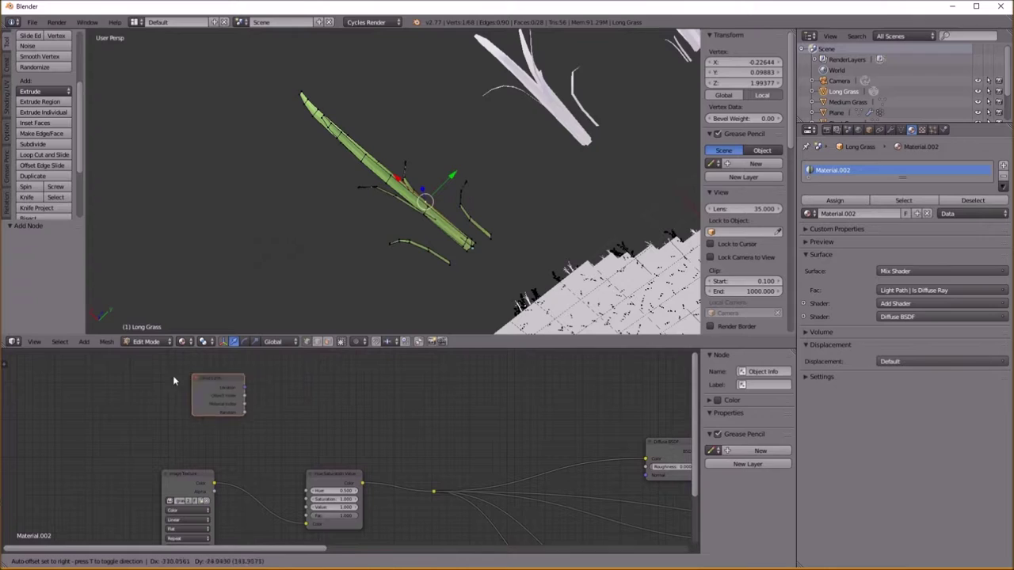
{"action": "left_click", "coordinate": [105, 422]}
{"action": "left_click_drag", "start_coordinate": [139, 441], "coordinate": [184, 434]}
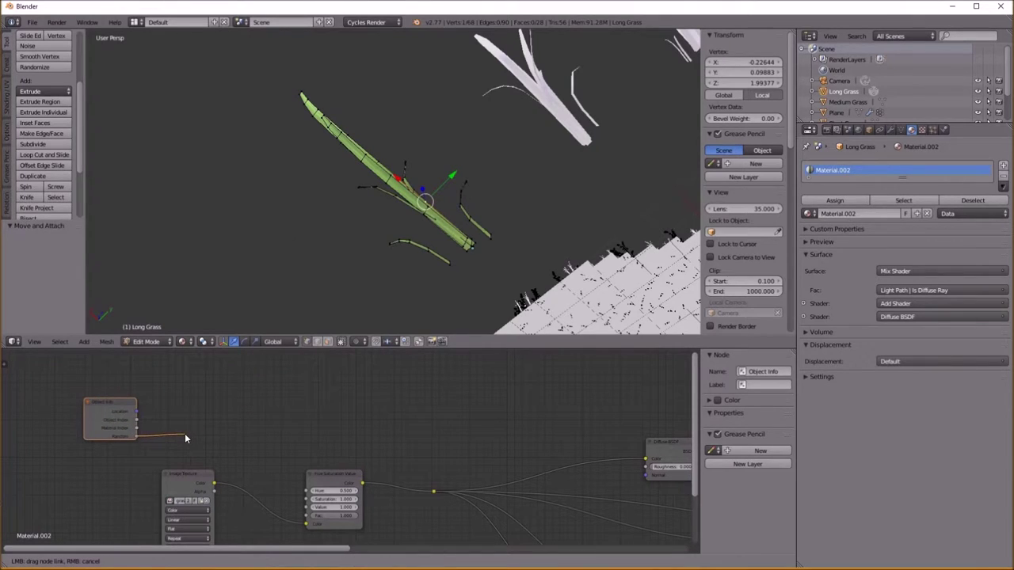
Add a Math node set to Multiply beside the Object Info node and link the Random output to it
{"action": "key", "text": "shift+a"}
{"action": "mouse_move", "coordinate": [268, 426]}
{"action": "mouse_move", "coordinate": [261, 489]}
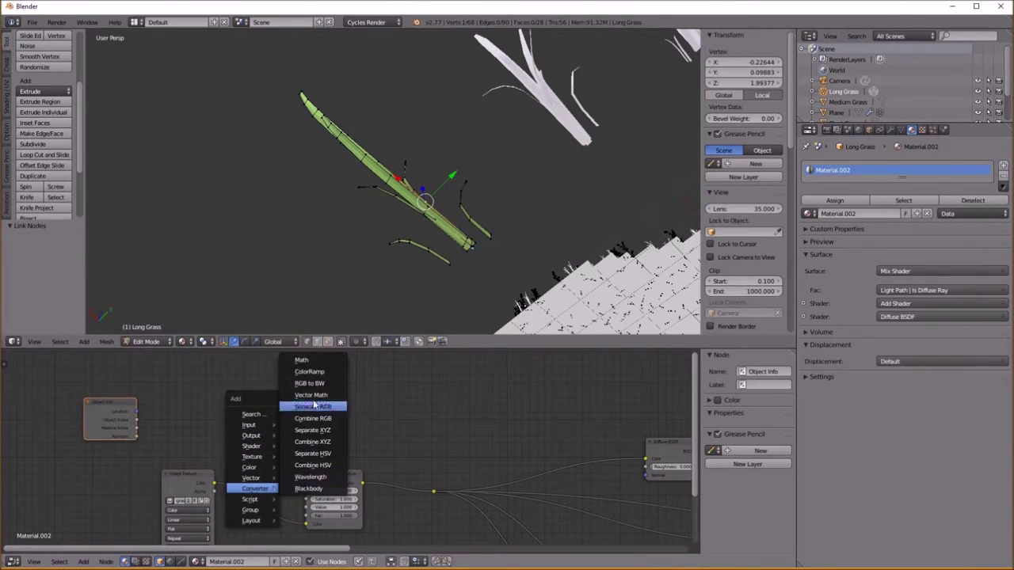
{"action": "left_click", "coordinate": [310, 358]}
{"action": "left_click", "coordinate": [187, 388]}
{"action": "left_click", "coordinate": [212, 407]}
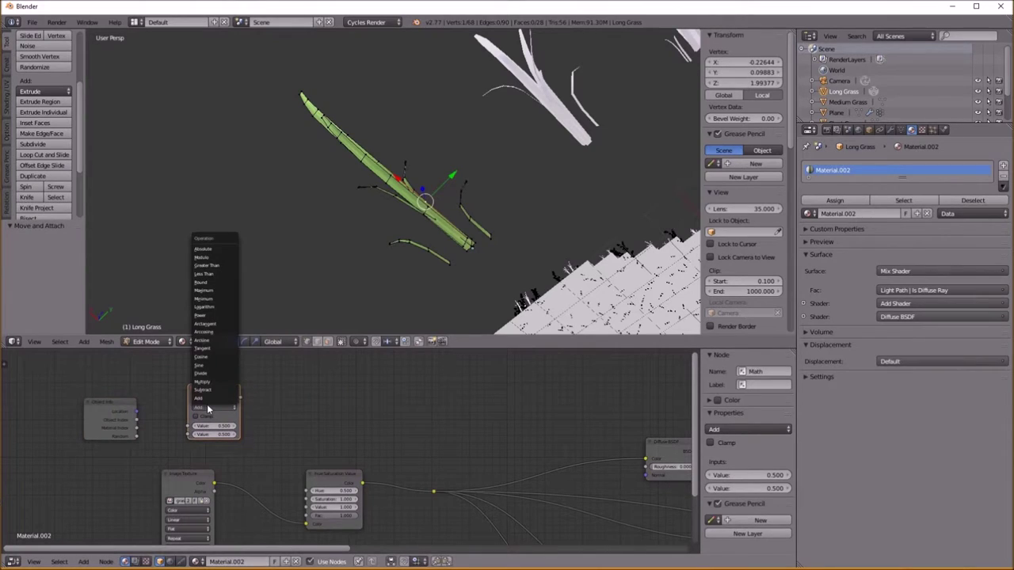
{"action": "left_click", "coordinate": [212, 388]}
{"action": "left_click_drag", "start_coordinate": [137, 437], "coordinate": [205, 399]}
Duplicate the Multiply node, change the copy's operation to Add, and feed the Multiply result into it
{"action": "key", "text": "shift+d"}
{"action": "left_click", "coordinate": [295, 397]}
{"action": "left_click", "coordinate": [292, 403]}
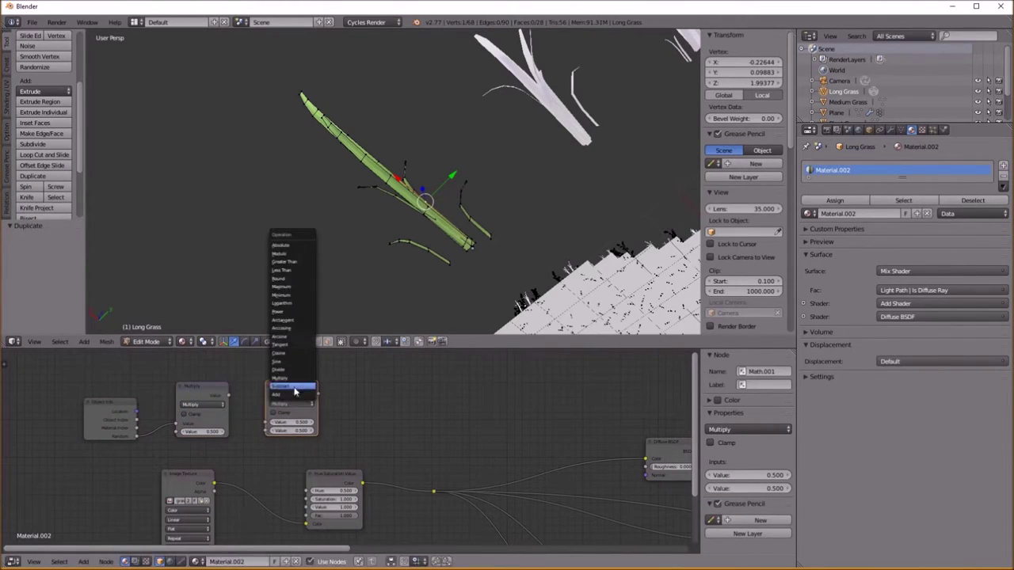
{"action": "left_click", "coordinate": [292, 396]}
{"action": "left_click_drag", "start_coordinate": [291, 394], "coordinate": [254, 422]}
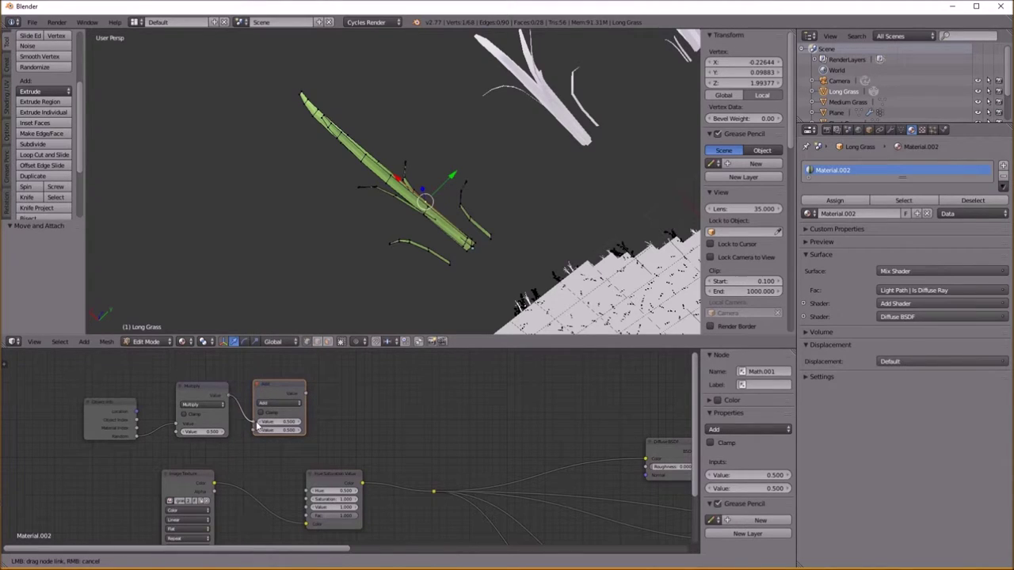
Set the Multiply node's value to -0.1 and the Add node's value to 0.45
{"action": "scroll", "coordinate": [226, 407], "scroll_direction": "up", "scroll_amount": 3}
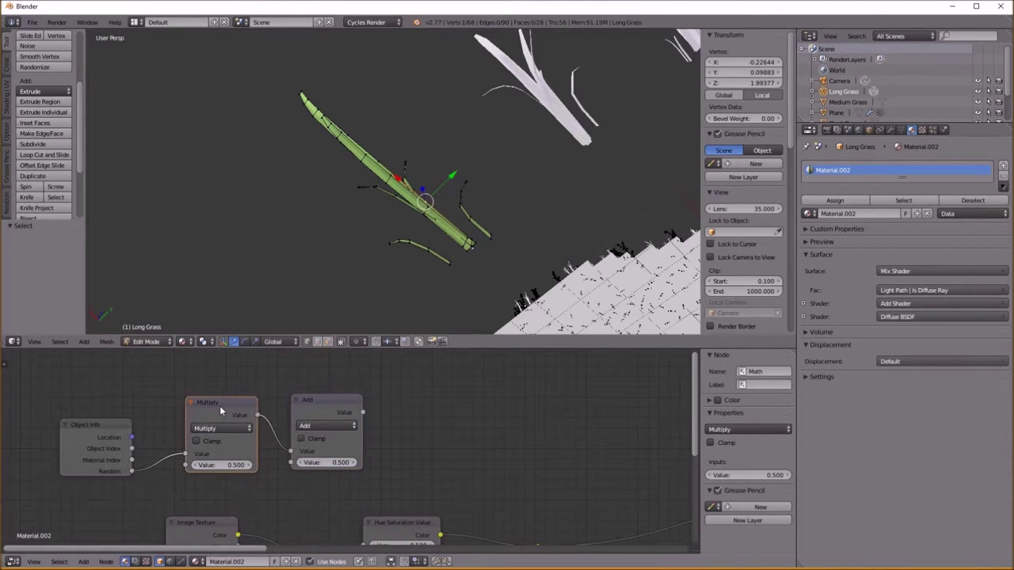
{"action": "left_click", "coordinate": [322, 408]}
{"action": "left_click", "coordinate": [230, 465]}
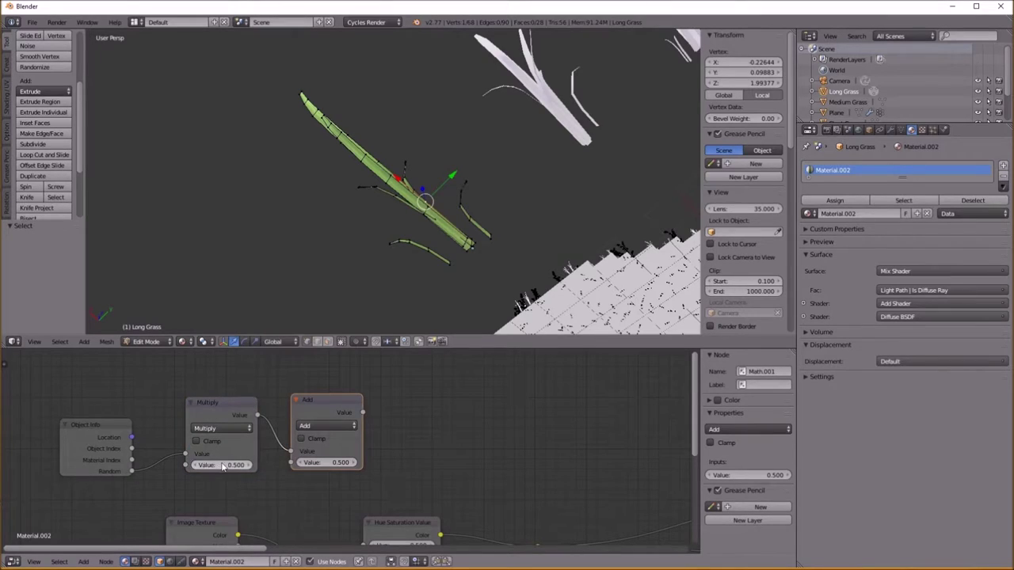
{"action": "type", "text": "-0.1"}
{"action": "key", "text": "Return"}
{"action": "left_click", "coordinate": [327, 464]}
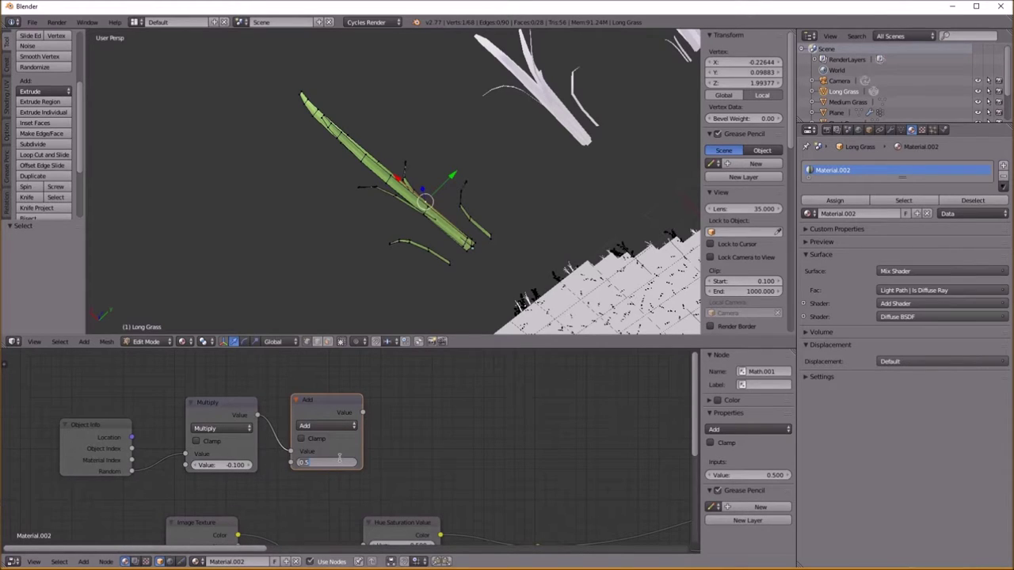
{"action": "type", "text": ".45"}
{"action": "key", "text": "Return"}
Link the Add node's output to the Hue input of the Hue Saturation Value node and set its saturation to 0.8
{"action": "scroll", "coordinate": [301, 417], "scroll_direction": "down", "scroll_amount": 4}
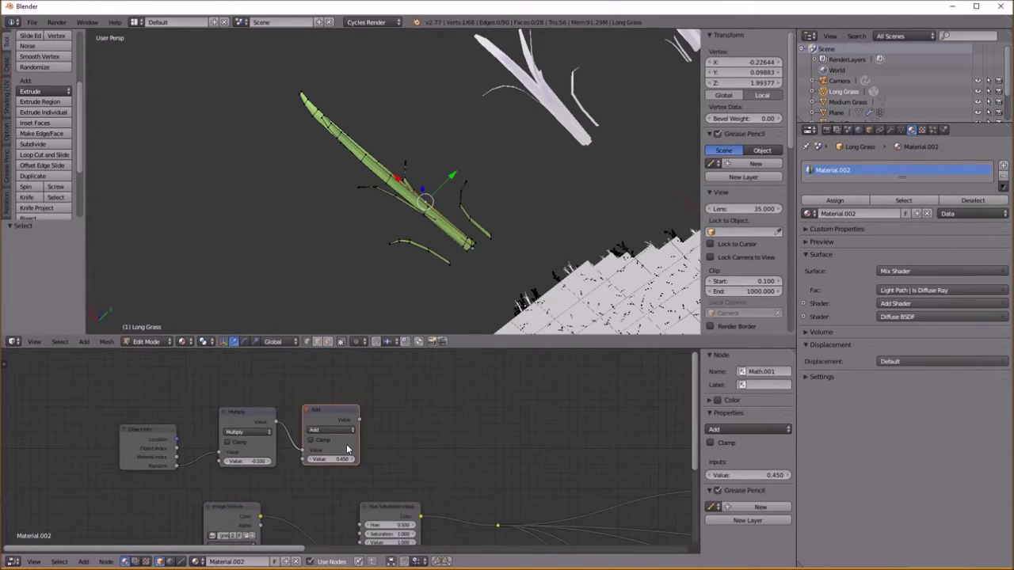
{"action": "left_click_drag", "start_coordinate": [301, 417], "coordinate": [354, 433]}
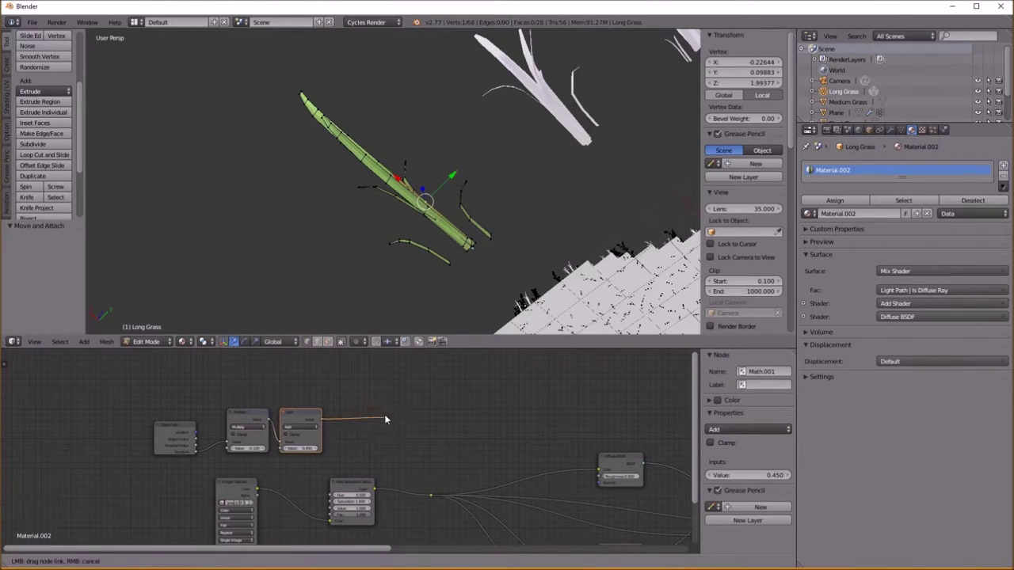
{"action": "left_click_drag", "start_coordinate": [328, 496], "coordinate": [330, 499]}
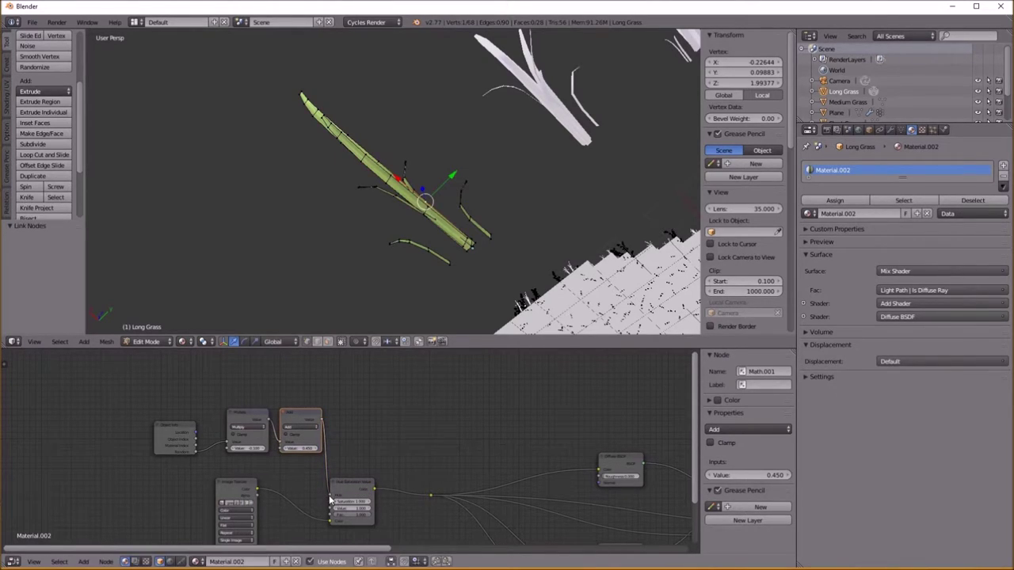
{"action": "scroll", "coordinate": [378, 520], "scroll_direction": "up", "scroll_amount": 1}
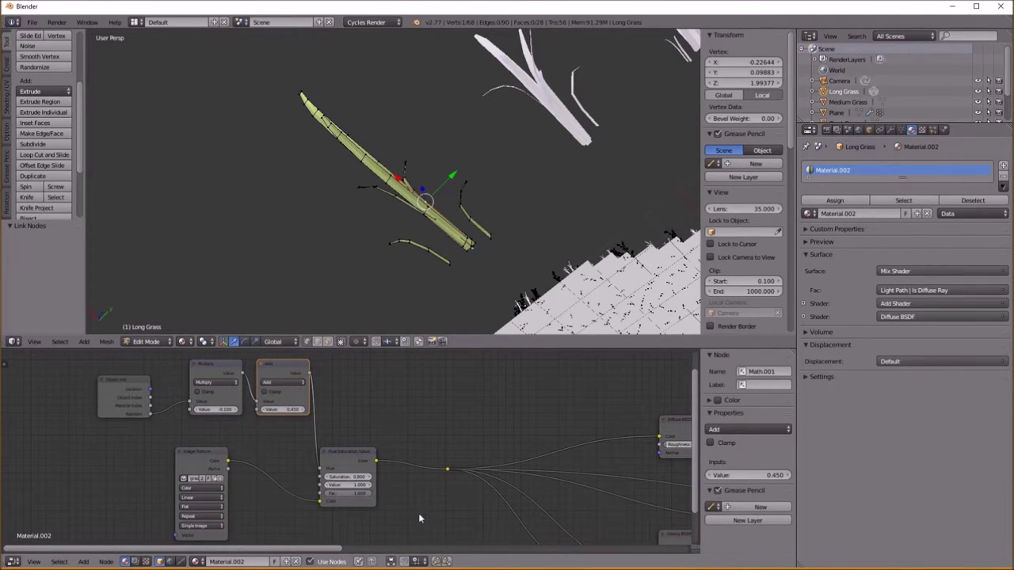
Tidy the shader graph by repositioning the first Mix Shader, the Multiply color mix node and the Glossy BSDF
{"action": "scroll", "coordinate": [413, 515], "scroll_direction": "down", "scroll_amount": 8}
{"action": "middle_click_drag", "start_coordinate": [540, 524], "coordinate": [343, 492]}
{"action": "middle_click_drag", "start_coordinate": [486, 443], "coordinate": [342, 475]}
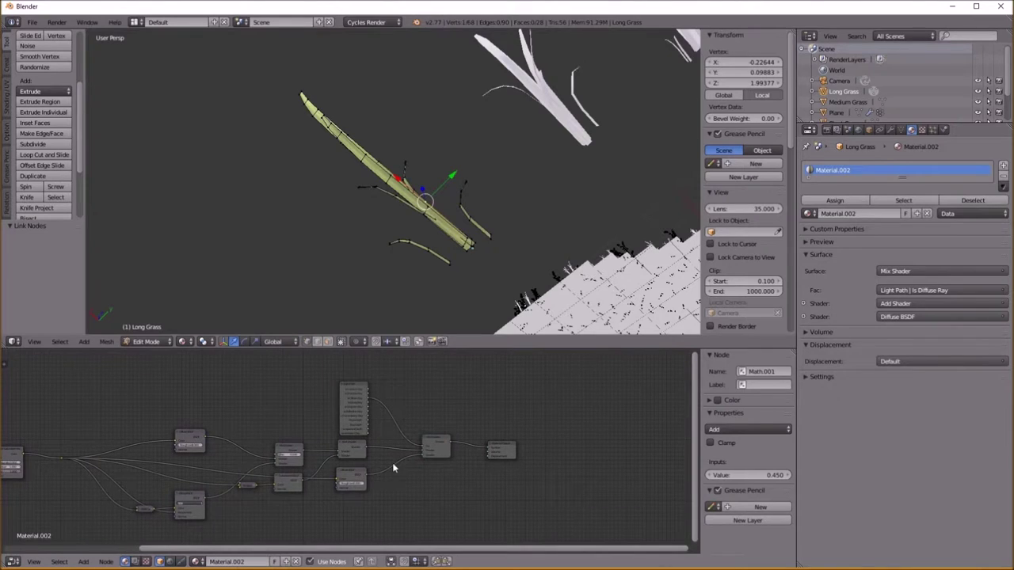
{"action": "scroll", "coordinate": [380, 475], "scroll_direction": "up", "scroll_amount": 2}
{"action": "left_click", "coordinate": [328, 499]}
{"action": "left_click", "coordinate": [314, 433]}
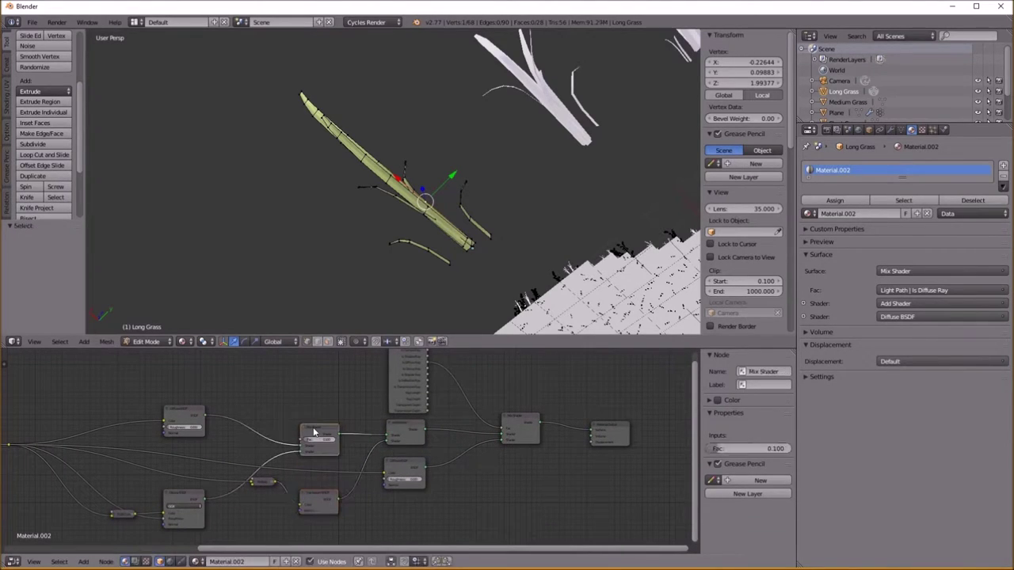
{"action": "left_click", "coordinate": [262, 481]}
{"action": "left_click_drag", "start_coordinate": [262, 482], "coordinate": [261, 507]}
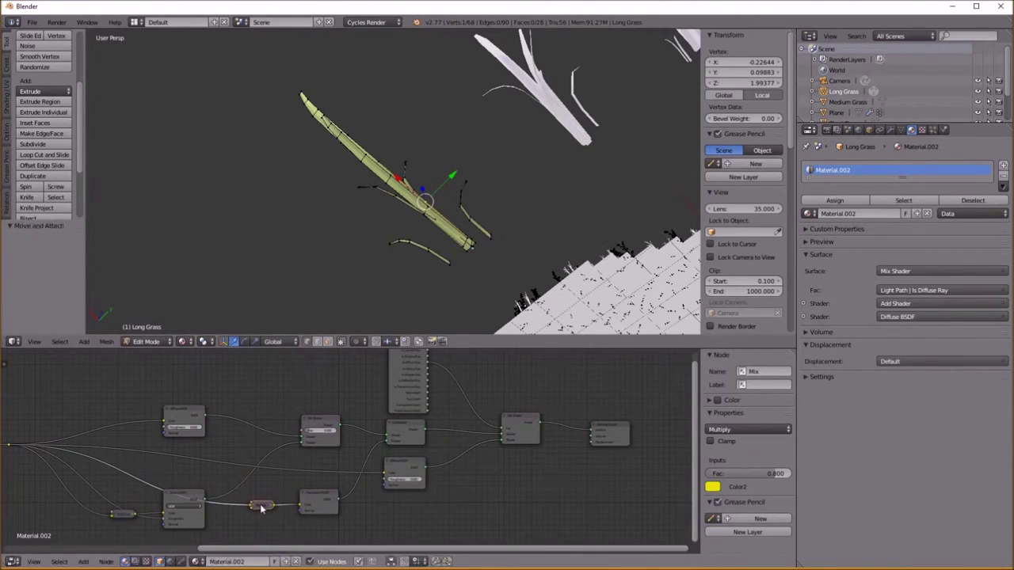
{"action": "middle_click_drag", "start_coordinate": [261, 506], "coordinate": [293, 496]}
{"action": "left_click_drag", "start_coordinate": [209, 490], "coordinate": [207, 500]}
{"action": "scroll", "coordinate": [427, 437], "scroll_direction": "down", "scroll_amount": 3}
{"action": "middle_click_drag", "start_coordinate": [428, 437], "coordinate": [426, 458]}
Leave Edit Mode, assign Material.002 from the long grass to the Medium Grass object, and rename that material Grass
{"action": "scroll", "coordinate": [459, 204], "scroll_direction": "down", "scroll_amount": 3}
{"action": "middle_click_drag", "start_coordinate": [459, 205], "coordinate": [436, 222], "text": "shift"}
{"action": "key", "text": "Tab"}
{"action": "right_click", "coordinate": [476, 161]}
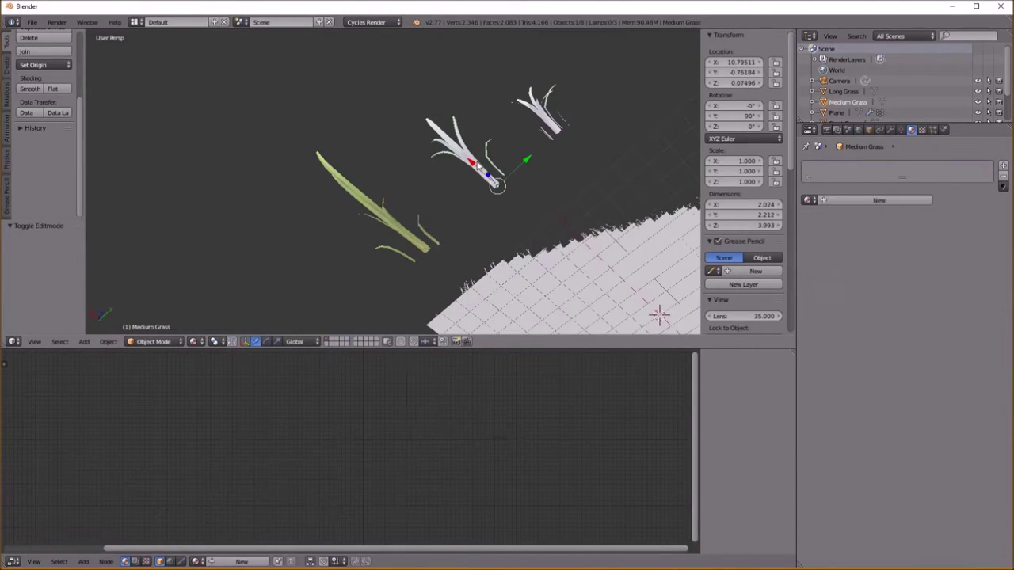
{"action": "left_click", "coordinate": [811, 200]}
{"action": "left_click", "coordinate": [838, 235]}
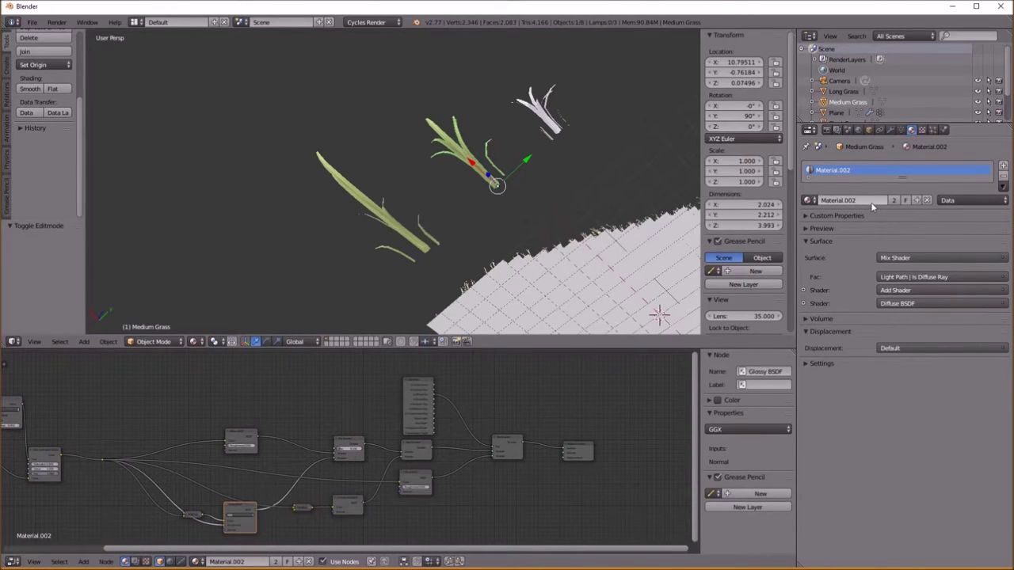
{"action": "left_click", "coordinate": [870, 202]}
{"action": "type", "text": "Grass"}
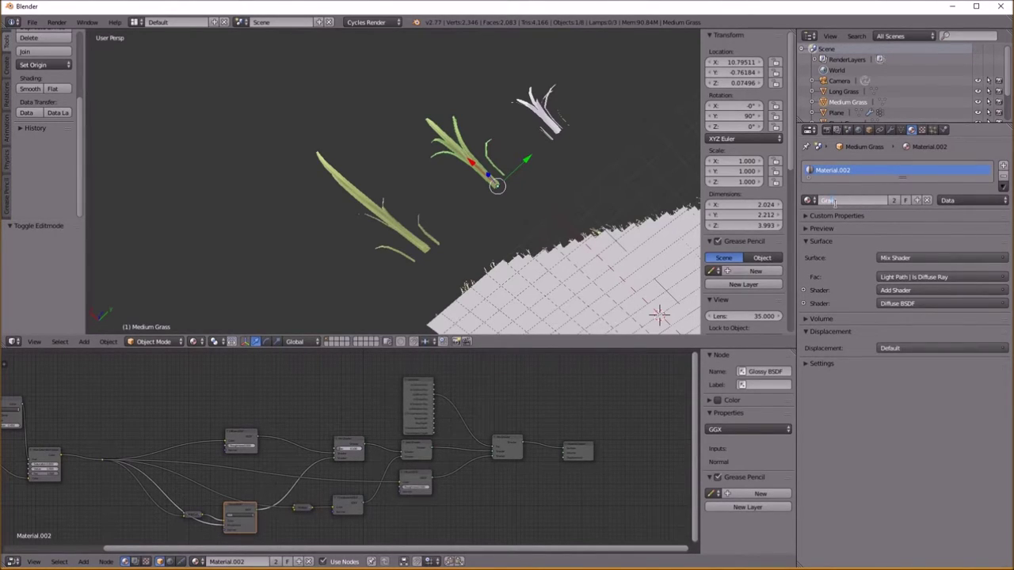
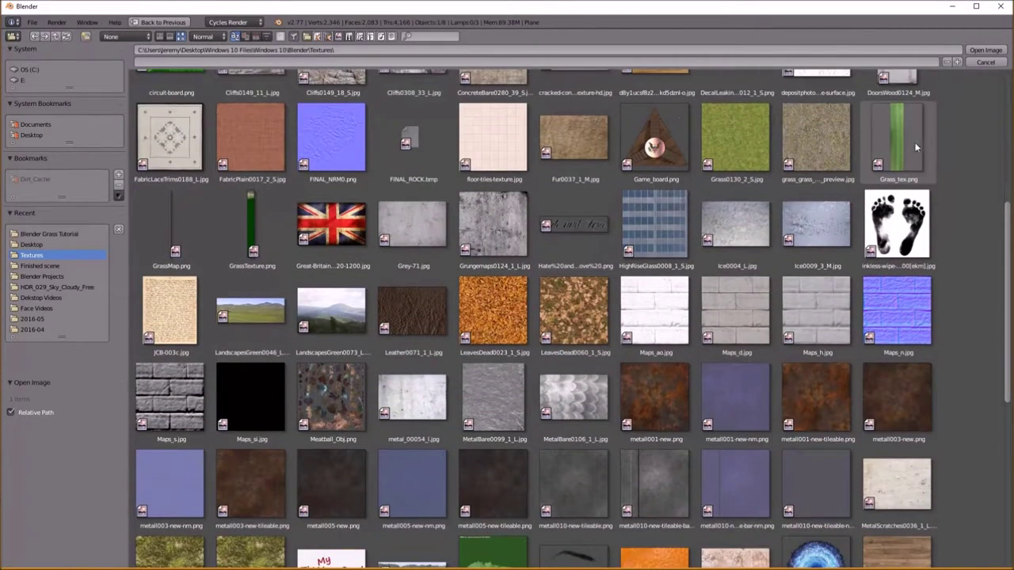
Load the volcano earth JPG from the Textures folder into the ground plane's Image Texture and link its color to the Diffuse BSDF
{"action": "scroll", "coordinate": [534, 262], "scroll_direction": "down", "scroll_amount": 1}
{"action": "scroll", "coordinate": [533, 258], "scroll_direction": "down", "scroll_amount": 5}
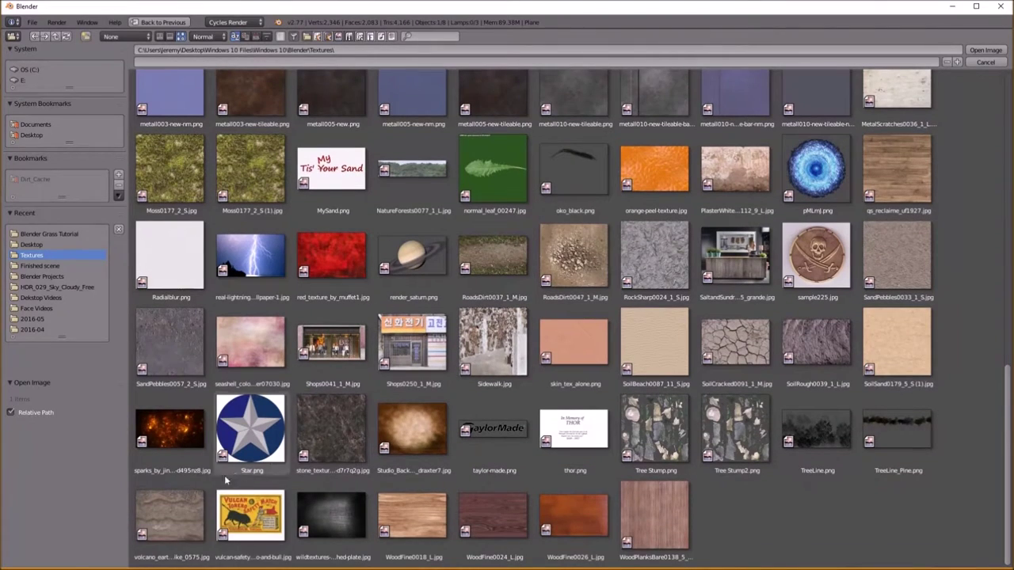
{"action": "double_click", "coordinate": [185, 509]}
{"action": "left_click_drag", "start_coordinate": [385, 452], "coordinate": [411, 460]}
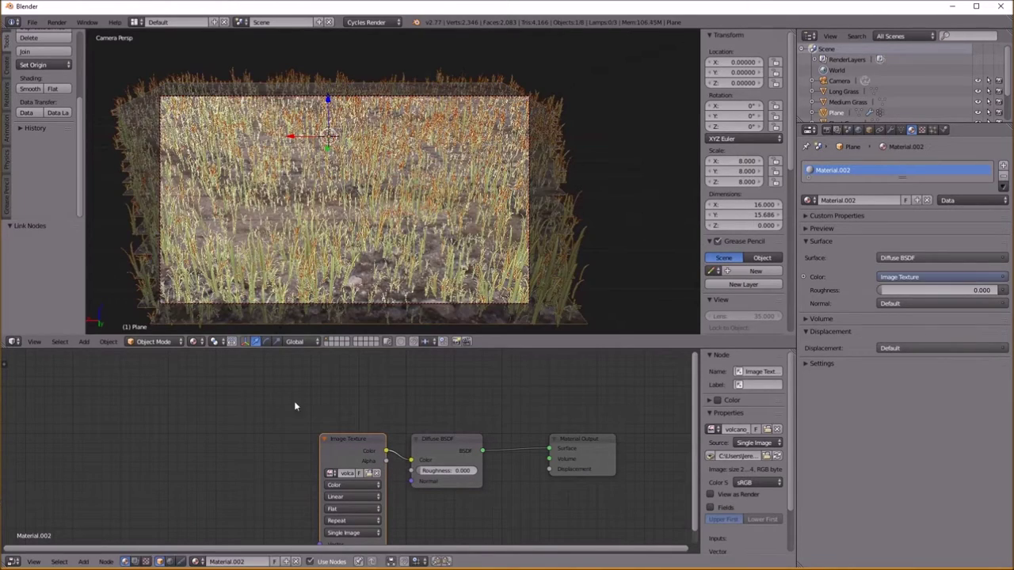
Hide the plane's particle system in the viewport and switch the viewport shading to Rendered
{"action": "left_click", "coordinate": [890, 129]}
{"action": "left_click", "coordinate": [956, 183]}
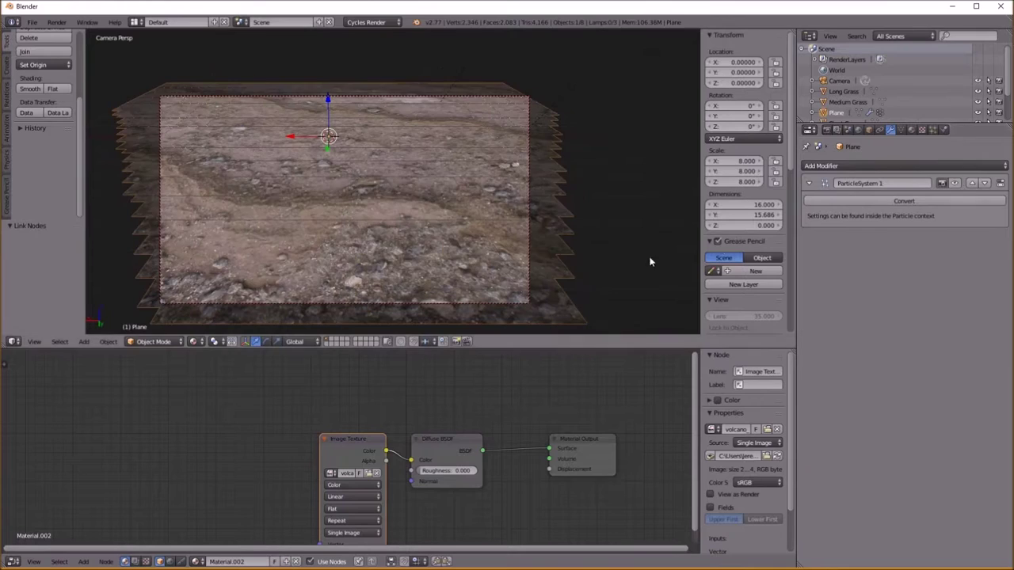
{"action": "left_click", "coordinate": [193, 342]}
{"action": "left_click", "coordinate": [214, 273]}
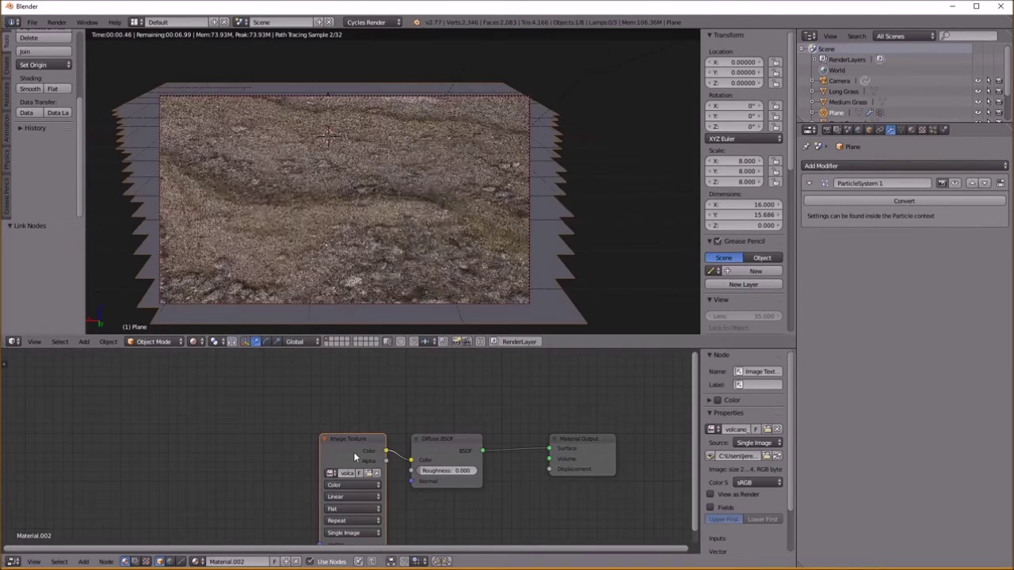
Rearrange the ground material's Image Texture and Diffuse BSDF nodes so they sit clearly spaced before the Material Output
{"action": "left_click_drag", "start_coordinate": [355, 452], "coordinate": [211, 457]}
{"action": "scroll", "coordinate": [272, 444], "scroll_direction": "down", "scroll_amount": 1}
{"action": "left_click", "coordinate": [442, 445]}
{"action": "left_click_drag", "start_coordinate": [442, 446], "coordinate": [418, 440]}
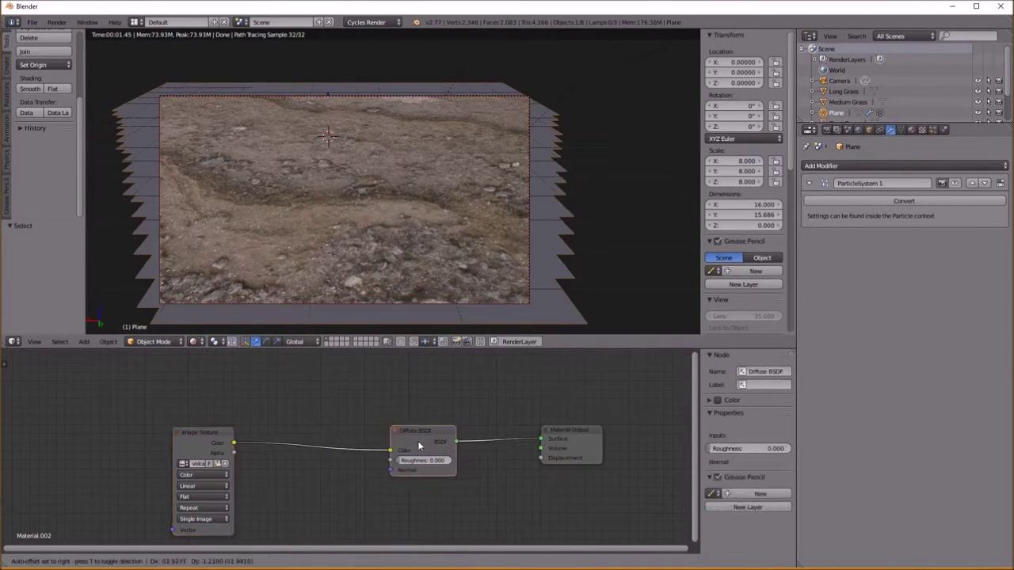
{"action": "left_click_drag", "start_coordinate": [198, 445], "coordinate": [277, 442]}
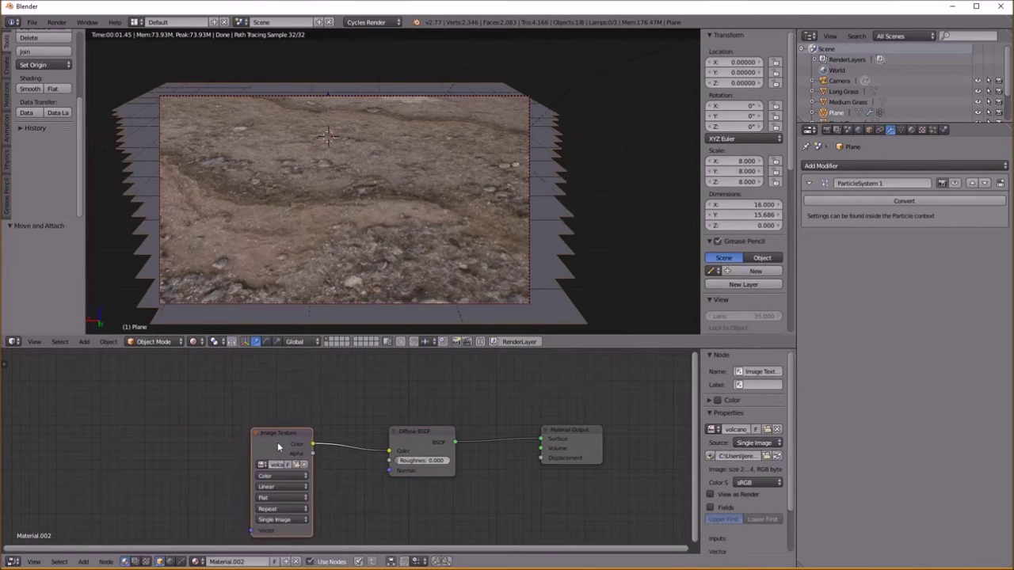
{"action": "scroll", "coordinate": [277, 441], "scroll_direction": "down", "scroll_amount": 1}
{"action": "middle_click_drag", "start_coordinate": [277, 442], "coordinate": [408, 440]}
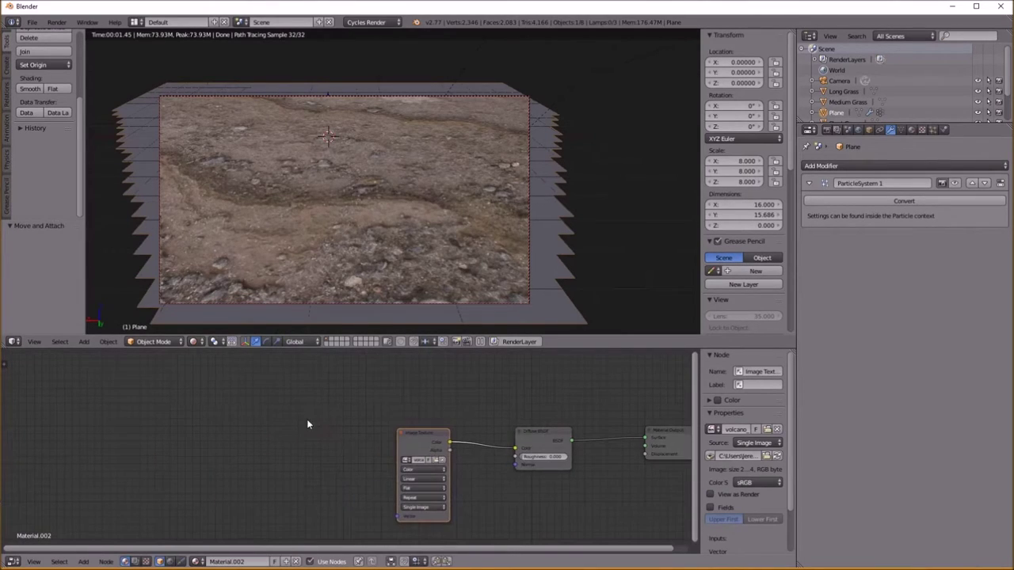
Split off a UV/Image Editor beside the 3D view and scale up the plane's UVs slightly in Edit Mode
{"action": "left_click_drag", "start_coordinate": [4, 345], "coordinate": [77, 342]}
{"action": "left_click", "coordinate": [12, 341]}
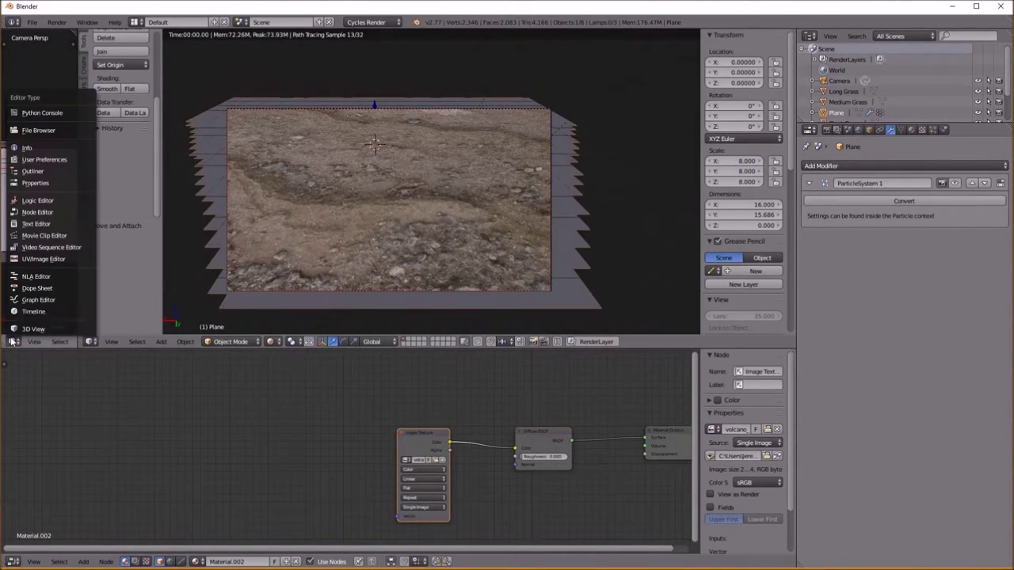
{"action": "left_click", "coordinate": [41, 261]}
{"action": "key", "text": "Tab"}
{"action": "key", "text": "s"}
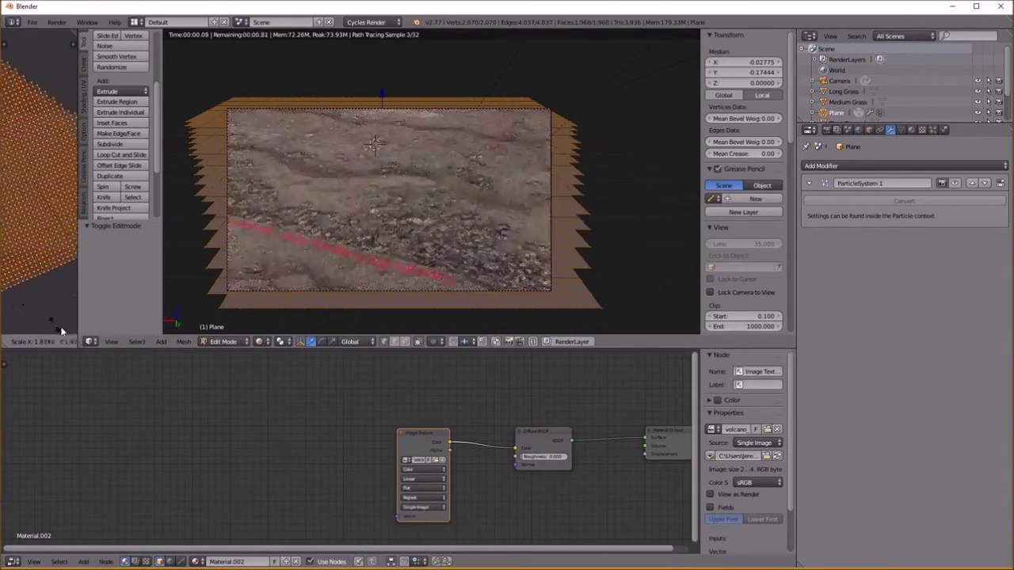
{"action": "left_click", "coordinate": [12, 270]}
{"action": "key", "text": "Tab"}
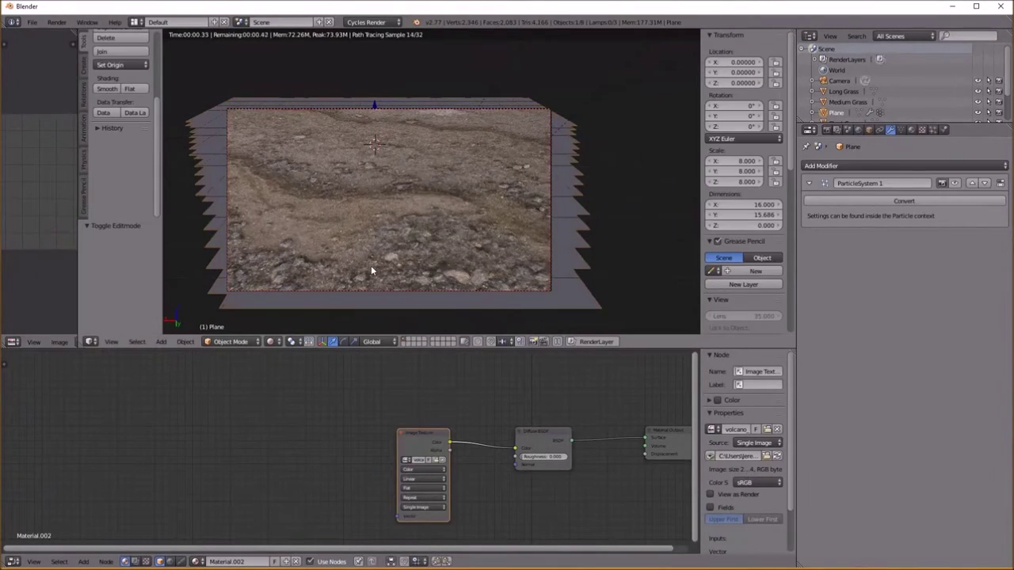
Space out the Image Texture and Diffuse BSDF nodes and insert a Mix Shader between the Diffuse BSDF and the Material Output
{"action": "middle_click_drag", "start_coordinate": [453, 425], "coordinate": [317, 428]}
{"action": "left_click_drag", "start_coordinate": [270, 429], "coordinate": [190, 423]}
{"action": "left_click_drag", "start_coordinate": [395, 436], "coordinate": [303, 422]}
{"action": "key", "text": "shift+a"}
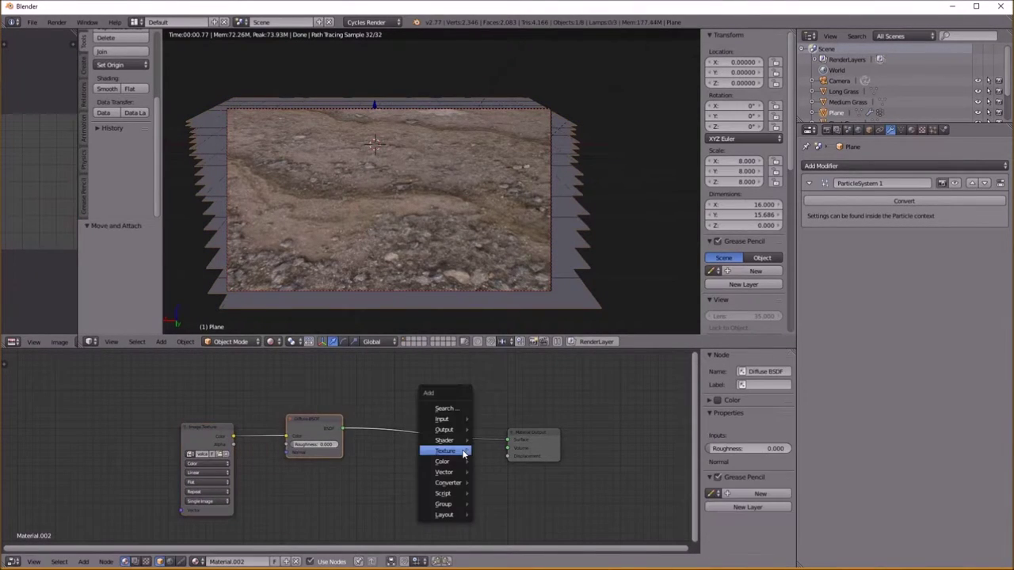
{"action": "mouse_move", "coordinate": [455, 440]}
{"action": "left_click", "coordinate": [519, 242]}
{"action": "left_click", "coordinate": [404, 410]}
Add a Glossy BSDF, link it to the Mix Shader's second shader input, and feed it the Image Texture color
{"action": "key", "text": "shift+a"}
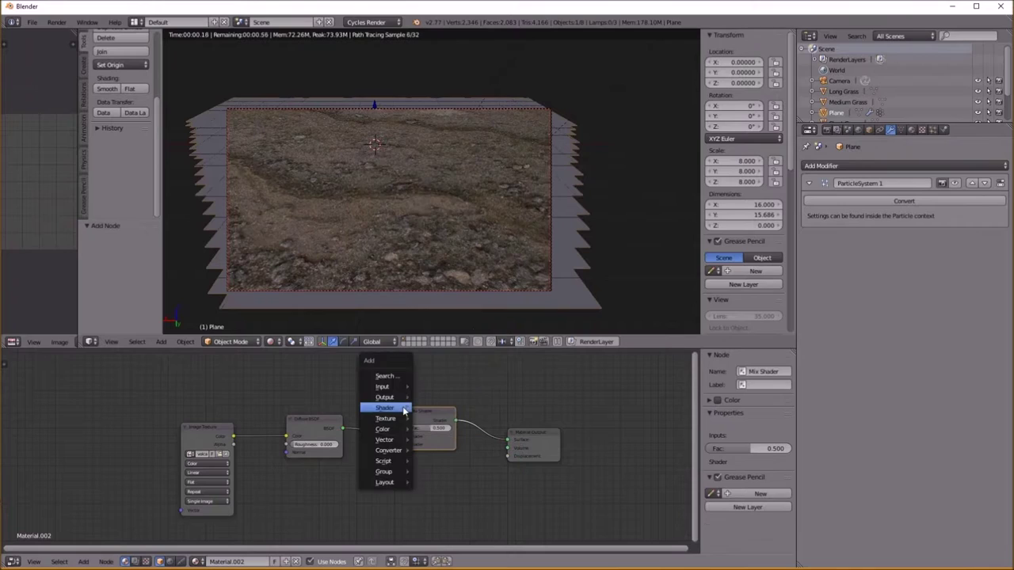
{"action": "mouse_move", "coordinate": [404, 410]}
{"action": "left_click", "coordinate": [452, 244]}
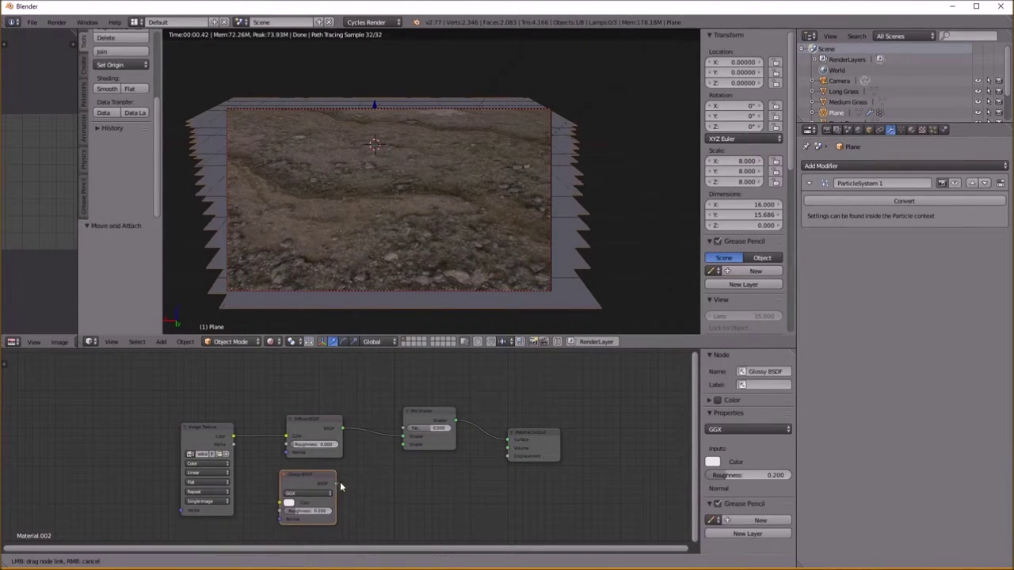
{"action": "left_click", "coordinate": [348, 483]}
{"action": "left_click_drag", "start_coordinate": [343, 480], "coordinate": [404, 445]}
{"action": "left_click_drag", "start_coordinate": [234, 436], "coordinate": [289, 503]}
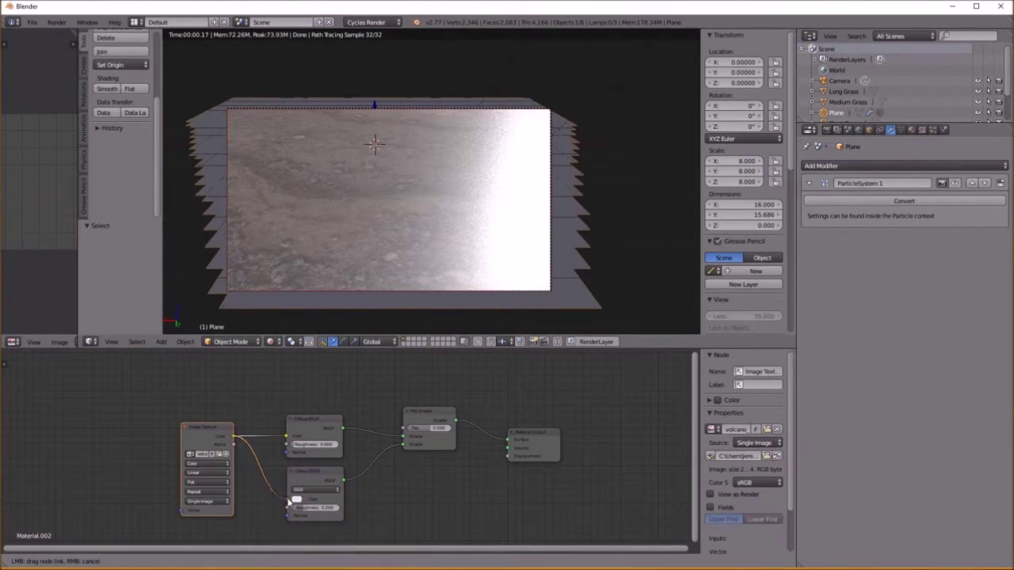
Add a Math node that takes the Image Texture color and link its value to the Material Output's Displacement
{"action": "key", "text": "shift+a"}
{"action": "mouse_move", "coordinate": [463, 525]}
{"action": "left_click", "coordinate": [523, 406]}
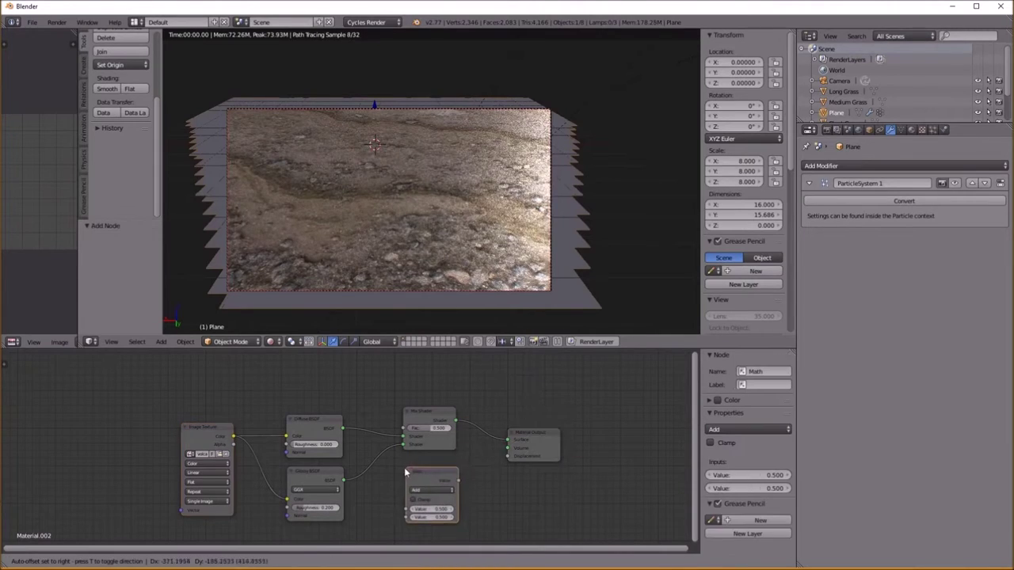
{"action": "left_click", "coordinate": [403, 475]}
{"action": "left_click_drag", "start_coordinate": [234, 436], "coordinate": [402, 522]}
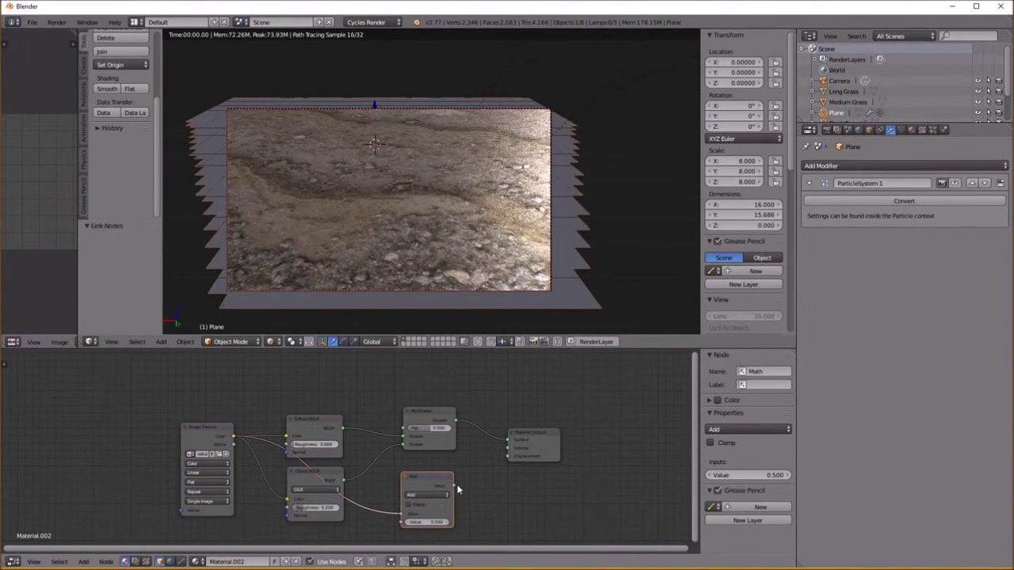
{"action": "middle_click_drag", "start_coordinate": [512, 455], "coordinate": [504, 434]}
Set the Math node's operation to Multiply and its second value to 0.100
{"action": "left_click", "coordinate": [419, 473]}
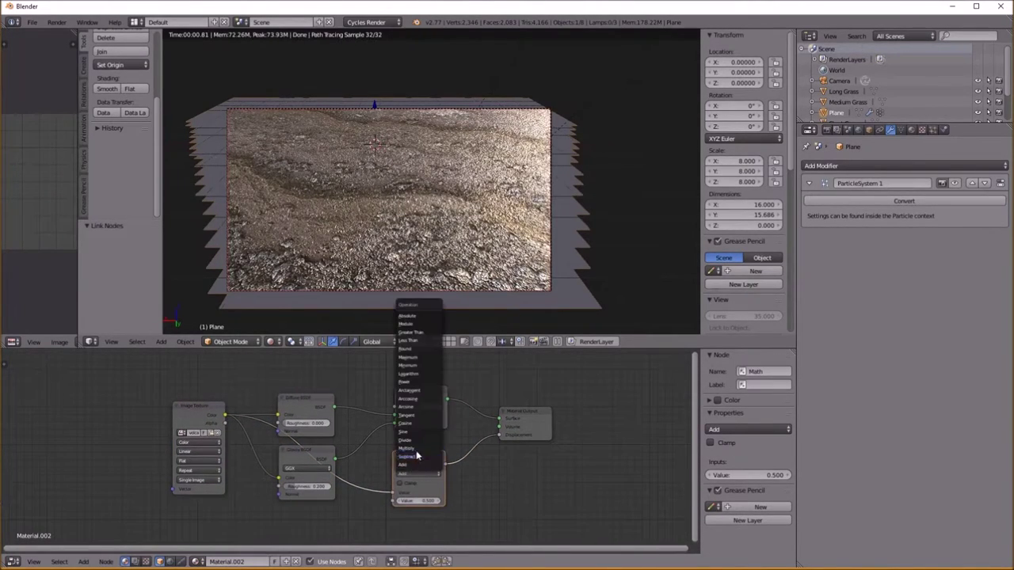
{"action": "left_click", "coordinate": [413, 448]}
{"action": "left_click", "coordinate": [398, 502]}
{"action": "left_click", "coordinate": [399, 501]}
{"action": "left_click", "coordinate": [398, 501]}
{"action": "left_click", "coordinate": [398, 502]}
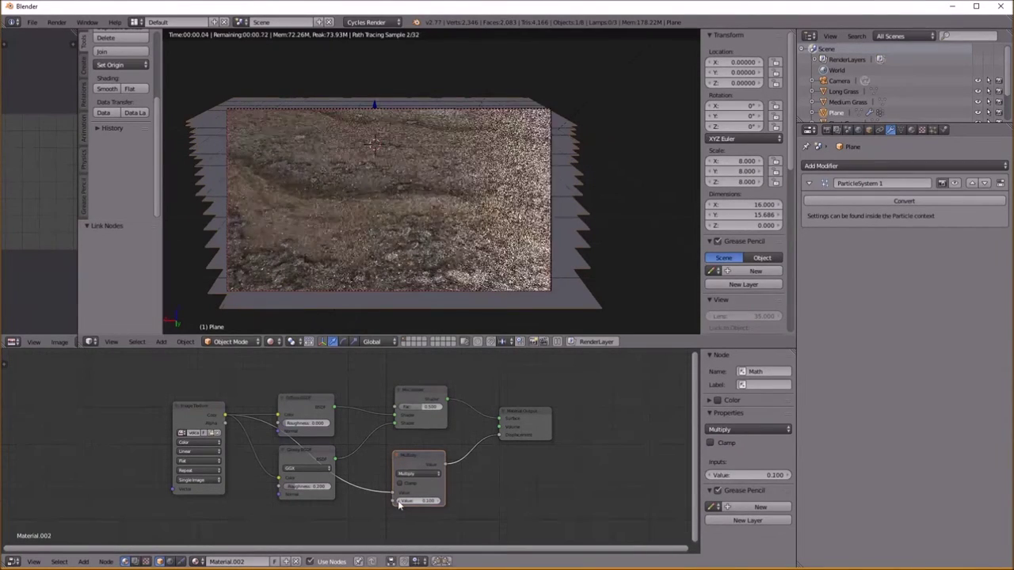
{"action": "left_click", "coordinate": [399, 502]}
Set the Glossy BSDF's roughness to 0.400
{"action": "left_click", "coordinate": [315, 488]}
{"action": "type", "text": "."}
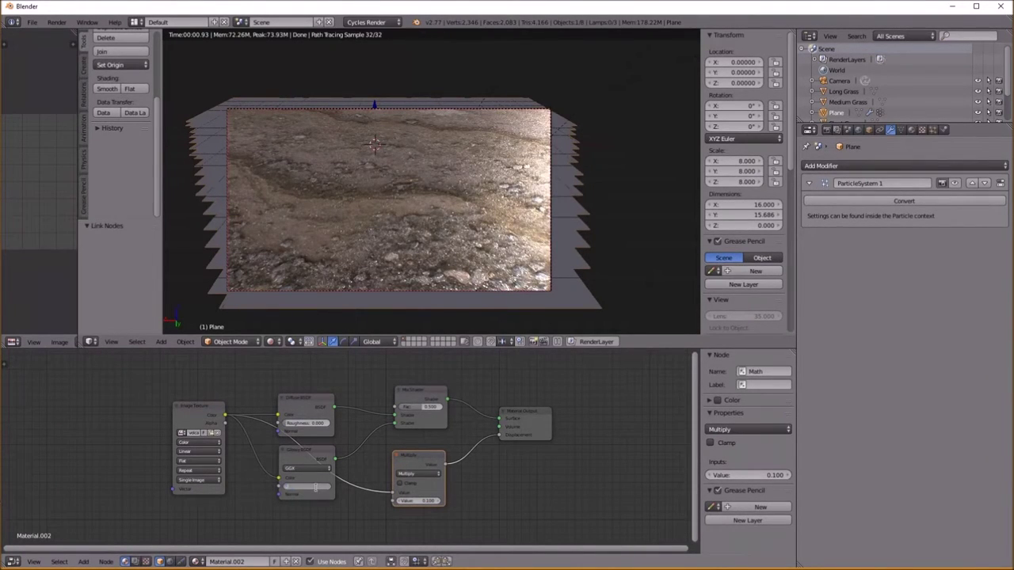
{"action": "type", "text": "5"}
{"action": "key", "text": "Return"}
{"action": "left_click", "coordinate": [316, 487]}
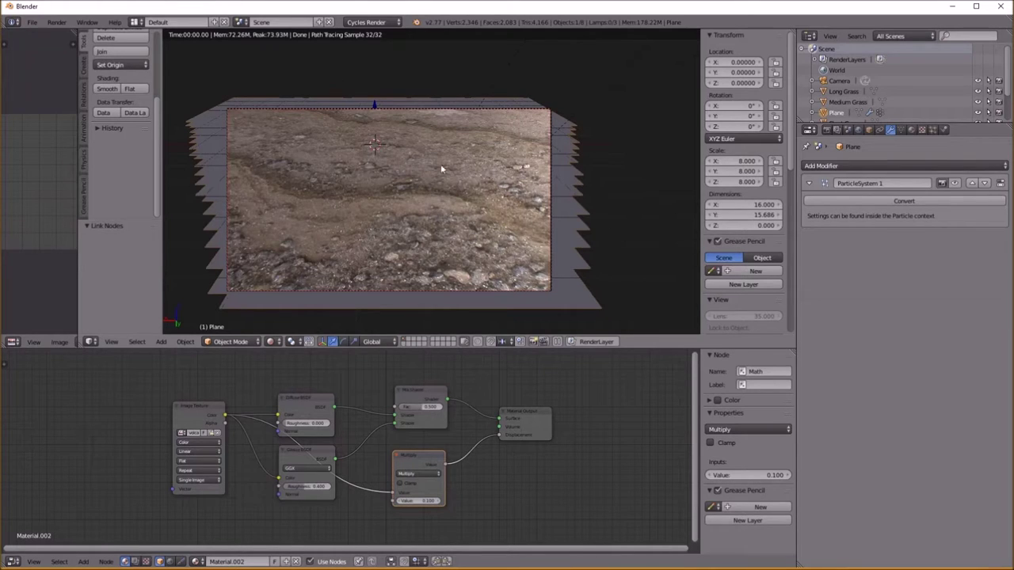
Show the plane's particle system in the viewport again and switch the viewport shading to Solid
{"action": "left_click", "coordinate": [955, 184]}
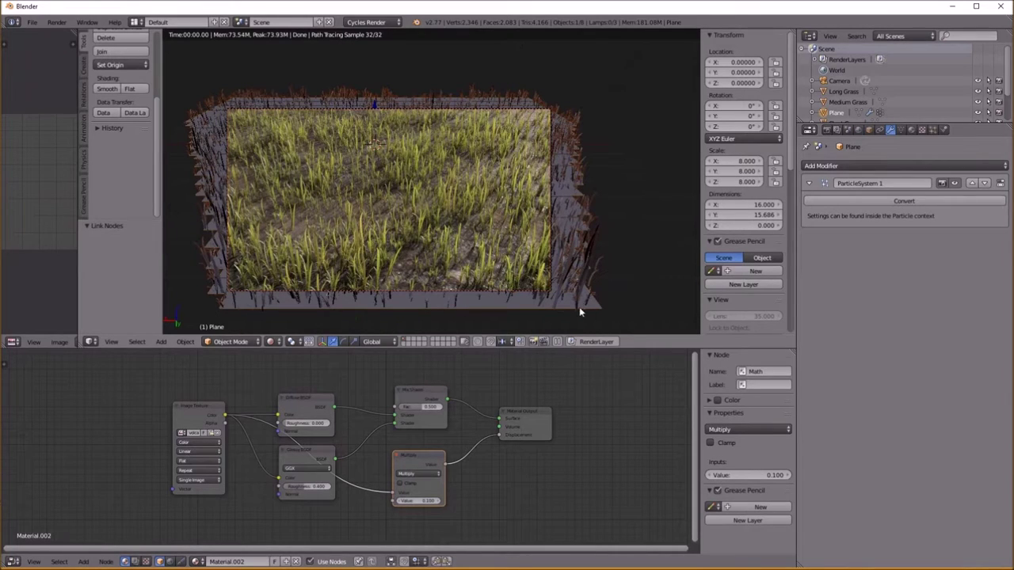
{"action": "left_click", "coordinate": [273, 341]}
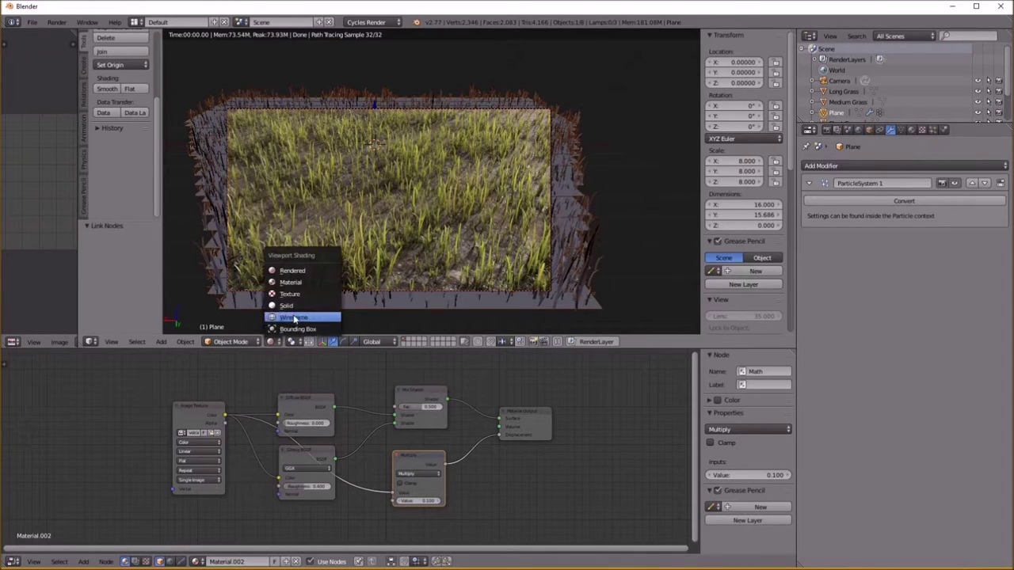
{"action": "left_click", "coordinate": [309, 274]}
Inspect the Long, Medium and Short Grass objects one after another, outside the camera view
{"action": "middle_click_drag", "start_coordinate": [309, 274], "coordinate": [520, 145]}
{"action": "right_click", "coordinate": [476, 162]}
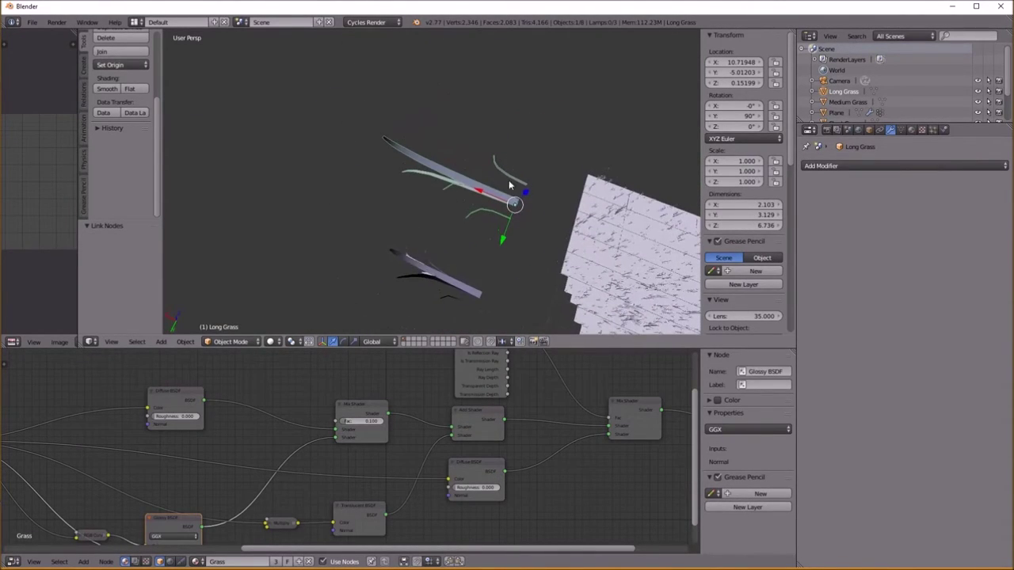
{"action": "scroll", "coordinate": [393, 161], "scroll_direction": "down", "scroll_amount": 2}
{"action": "right_click", "coordinate": [446, 230]}
{"action": "right_click", "coordinate": [428, 303]}
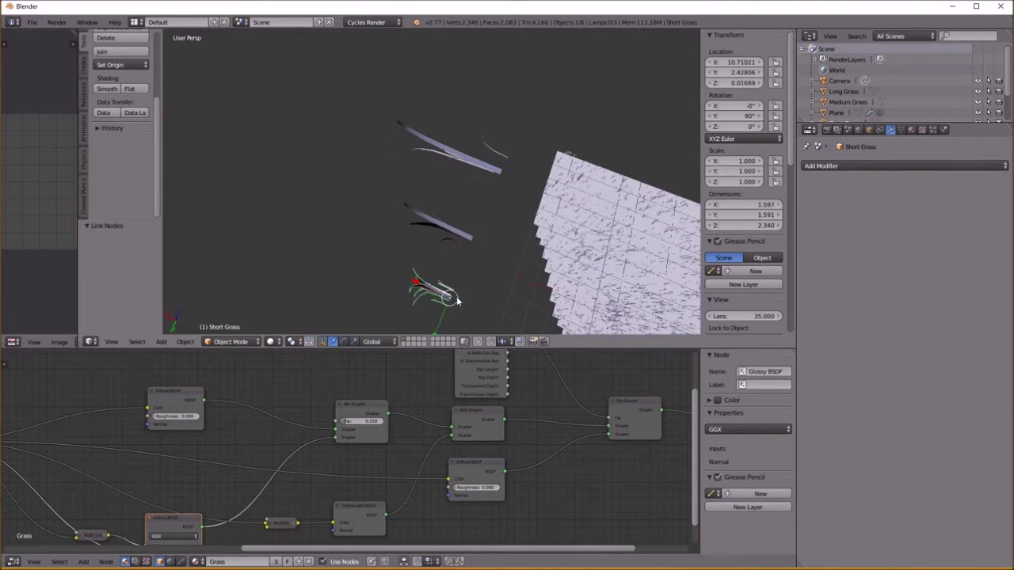
{"action": "middle_click_drag", "start_coordinate": [457, 300], "coordinate": [414, 265]}
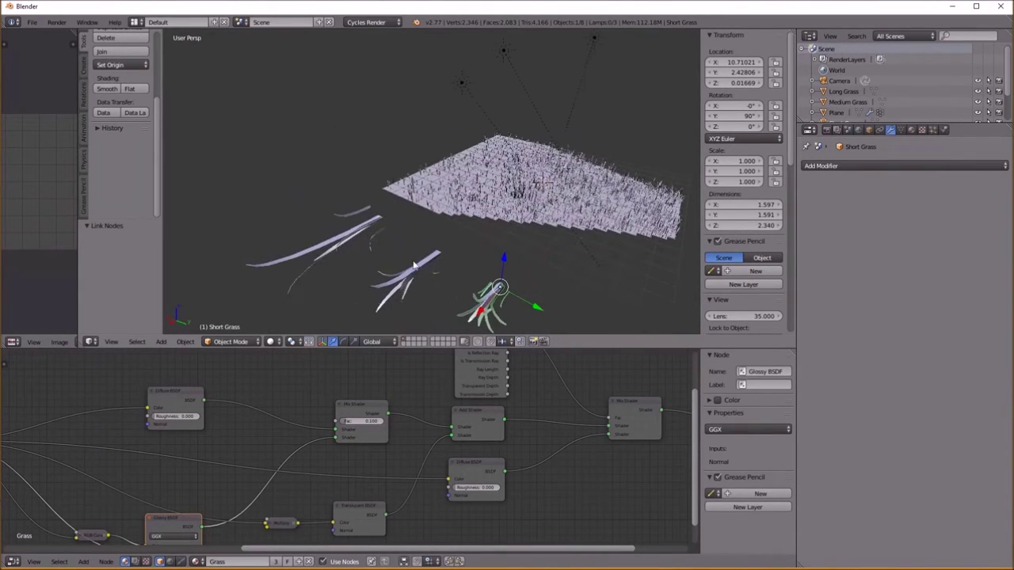
Look through the ground plane's particle settings, from the Display section to Textures, for the control over grass proportions
{"action": "right_click", "coordinate": [521, 196]}
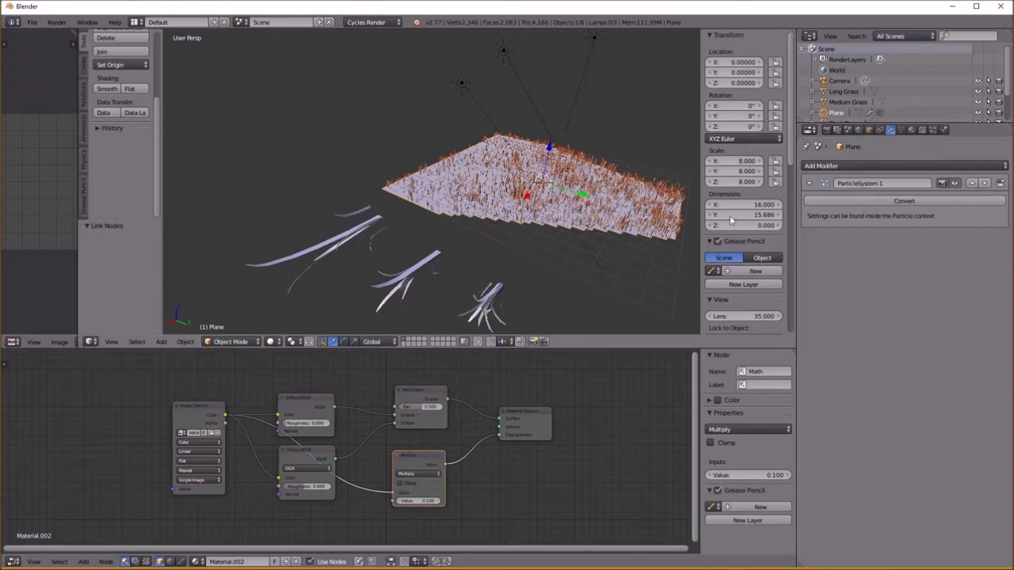
{"action": "left_click", "coordinate": [933, 130]}
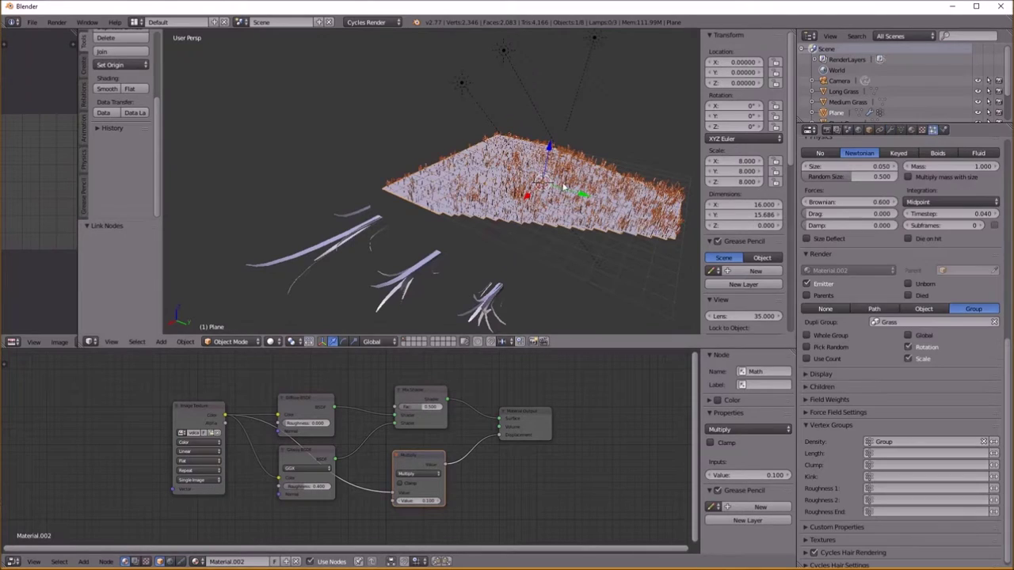
{"action": "left_click", "coordinate": [816, 420]}
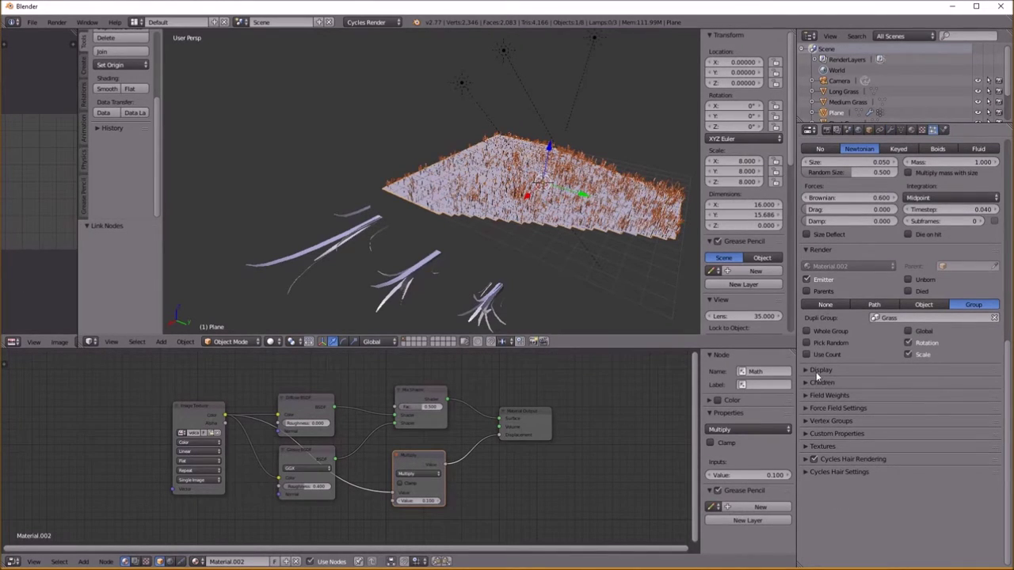
{"action": "left_click", "coordinate": [814, 369]}
{"action": "left_click", "coordinate": [813, 369]}
{"action": "left_click", "coordinate": [813, 384]}
{"action": "left_click", "coordinate": [812, 383]}
{"action": "left_click", "coordinate": [813, 394]}
{"action": "left_click", "coordinate": [812, 395]}
{"action": "left_click", "coordinate": [814, 407]}
{"action": "left_click", "coordinate": [814, 409]}
{"action": "left_click", "coordinate": [815, 421]}
{"action": "left_click", "coordinate": [815, 421]}
{"action": "left_click", "coordinate": [816, 434]}
{"action": "left_click", "coordinate": [816, 434]}
{"action": "left_click", "coordinate": [816, 447]}
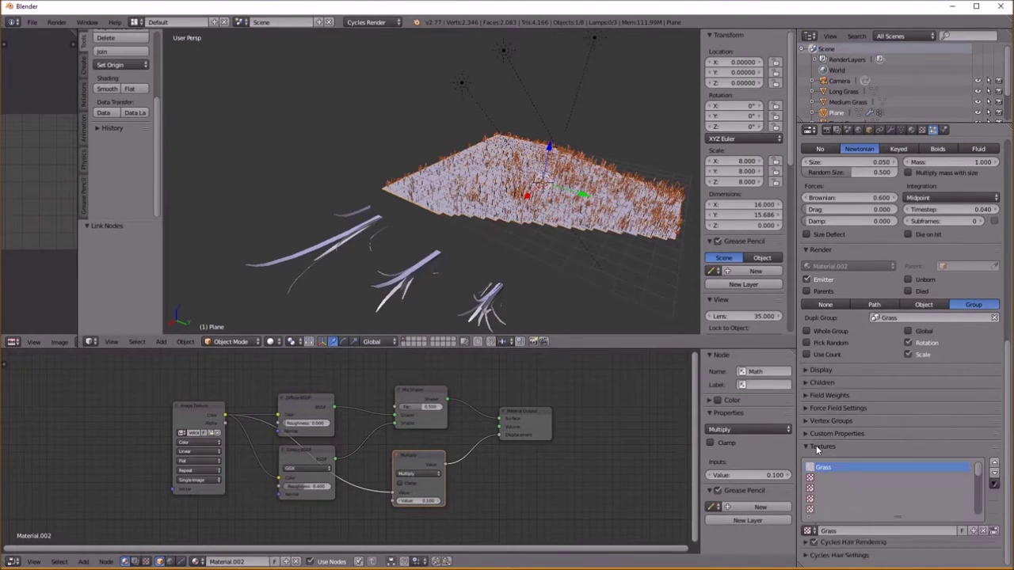
{"action": "left_click", "coordinate": [817, 447]}
Enable Use Count for the particle system's Grass group and set the Short Grass and Medium Grass counts to 15 each
{"action": "scroll", "coordinate": [861, 389], "scroll_direction": "up", "scroll_amount": 3}
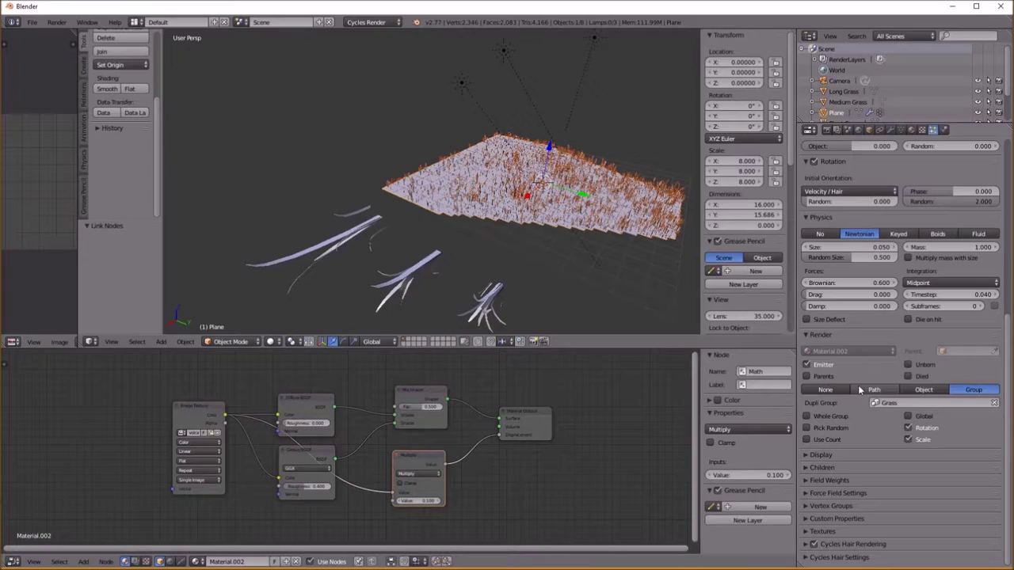
{"action": "left_click", "coordinate": [822, 443]}
{"action": "scroll", "coordinate": [859, 455], "scroll_direction": "down", "scroll_amount": 3}
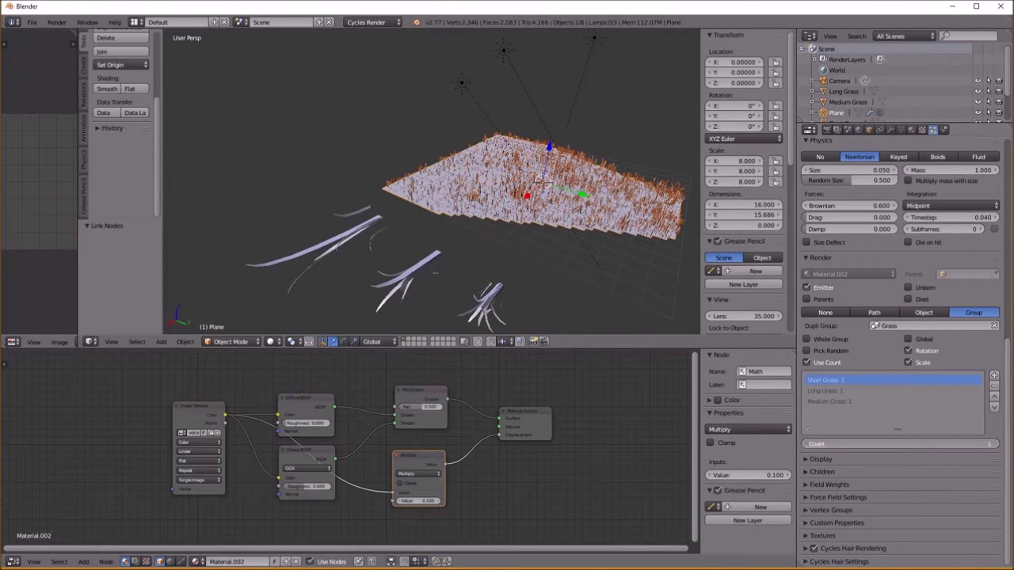
{"action": "key", "text": "Return"}
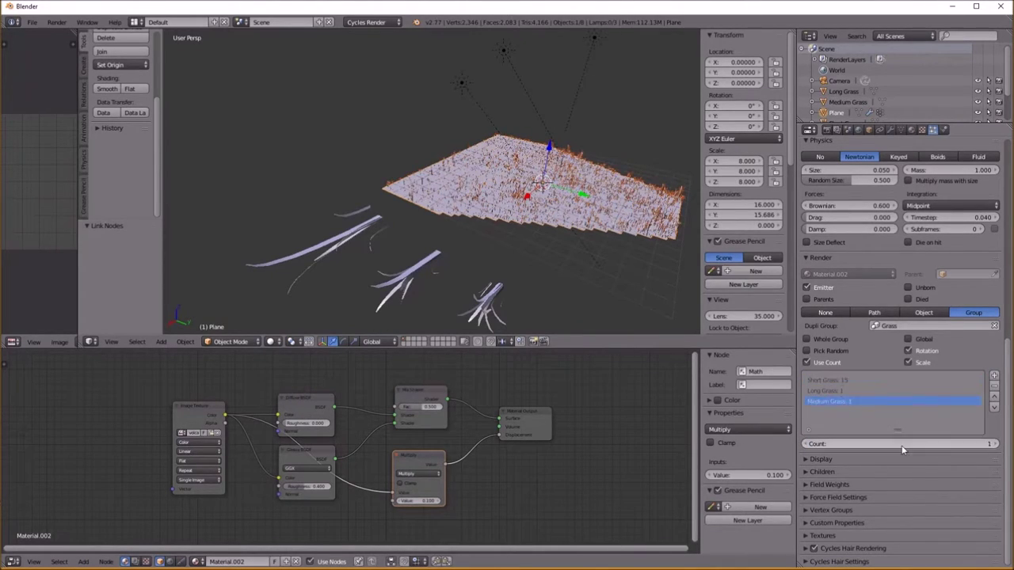
{"action": "left_click", "coordinate": [865, 402]}
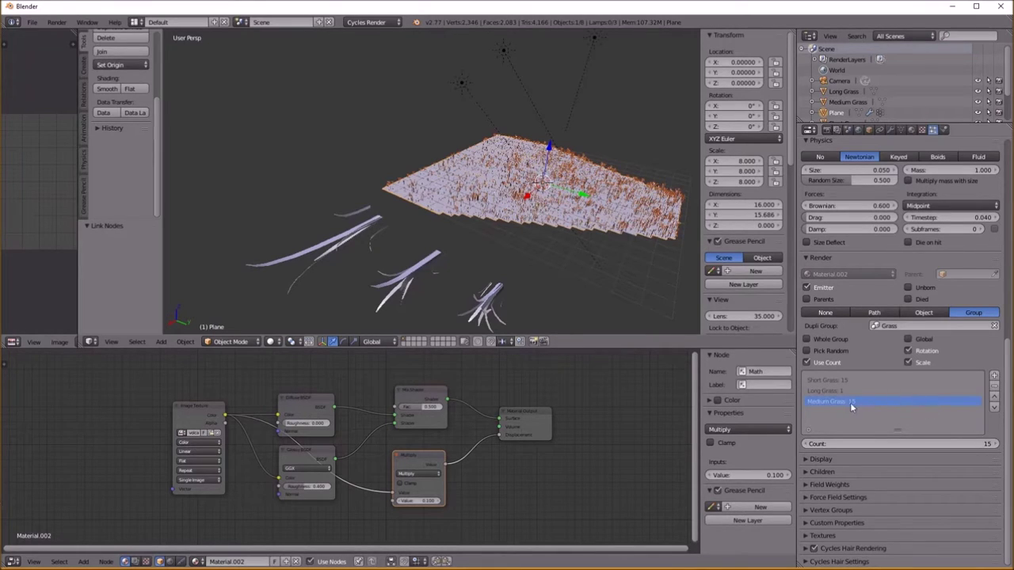
Return to the camera view and switch the viewport shading to Rendered to preview the new grass mix
{"action": "middle_click_drag", "start_coordinate": [570, 261], "coordinate": [549, 280]}
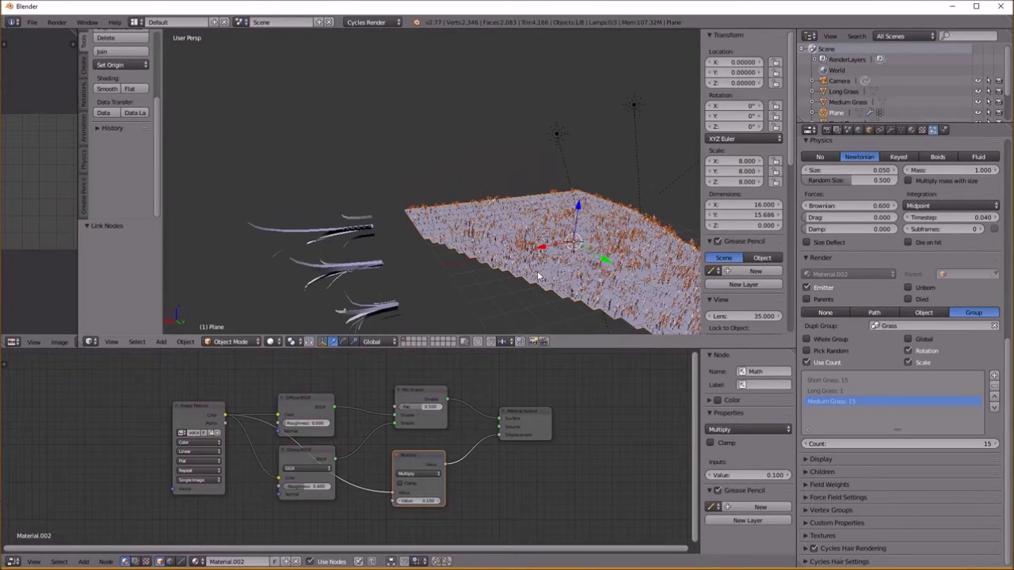
{"action": "key", "text": "KP_0"}
{"action": "key", "text": "Home"}
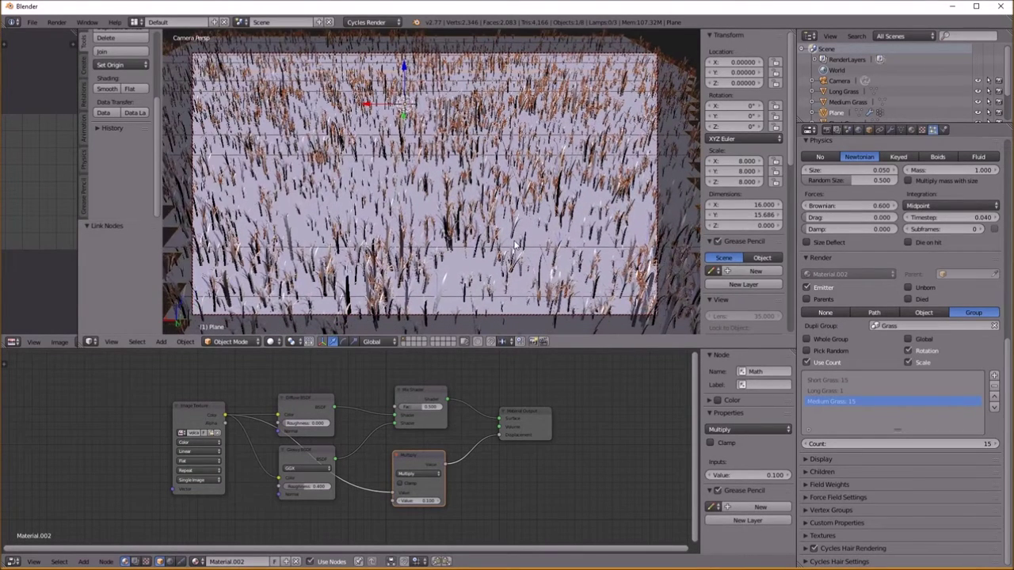
{"action": "left_click", "coordinate": [272, 342]}
{"action": "left_click", "coordinate": [293, 270]}
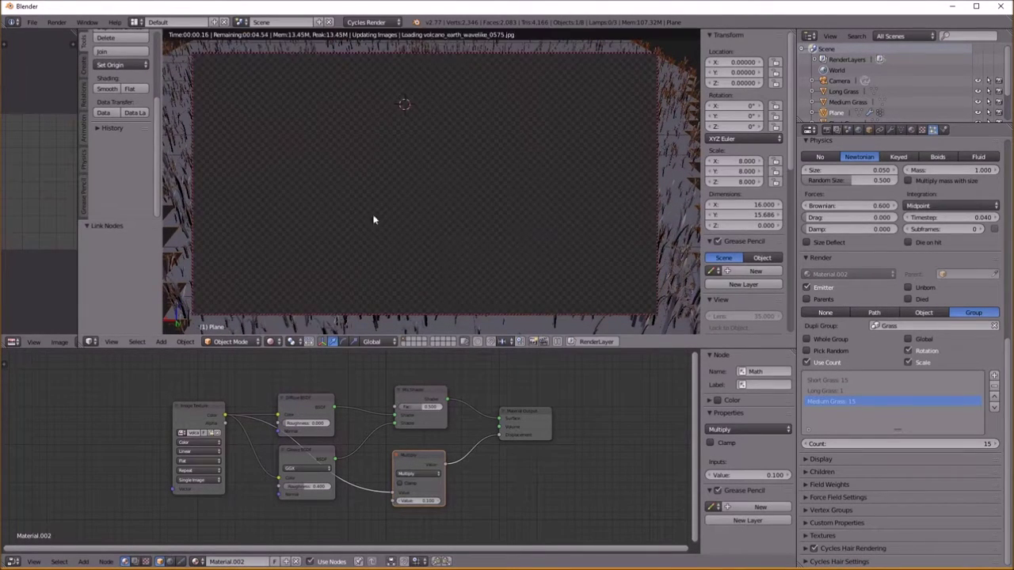
{"action": "scroll", "coordinate": [461, 267], "scroll_direction": "down", "scroll_amount": 2}
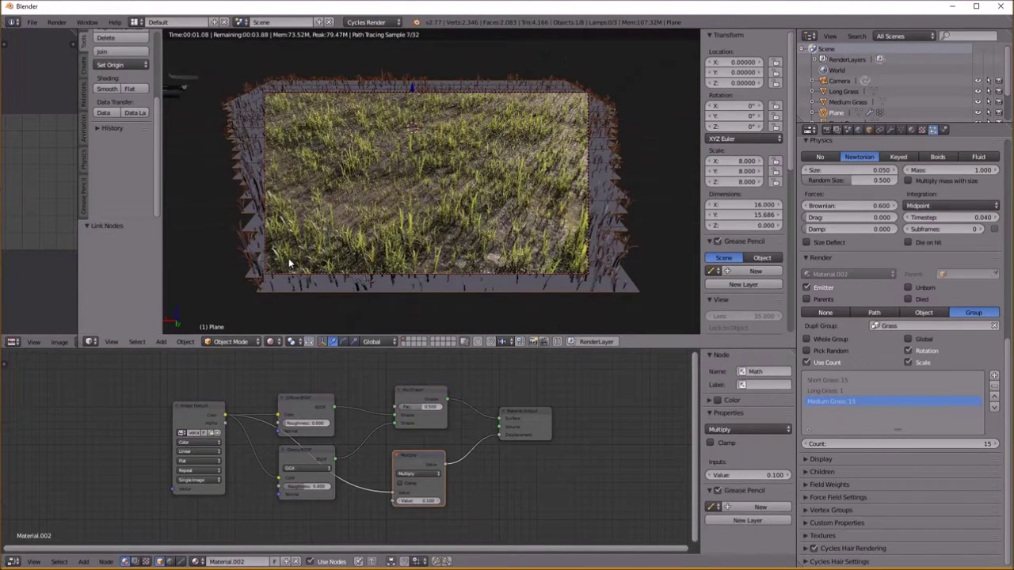
Save the scene in the Finished scene folder as Grass_Tut2
{"action": "key", "text": "ctrl+s"}
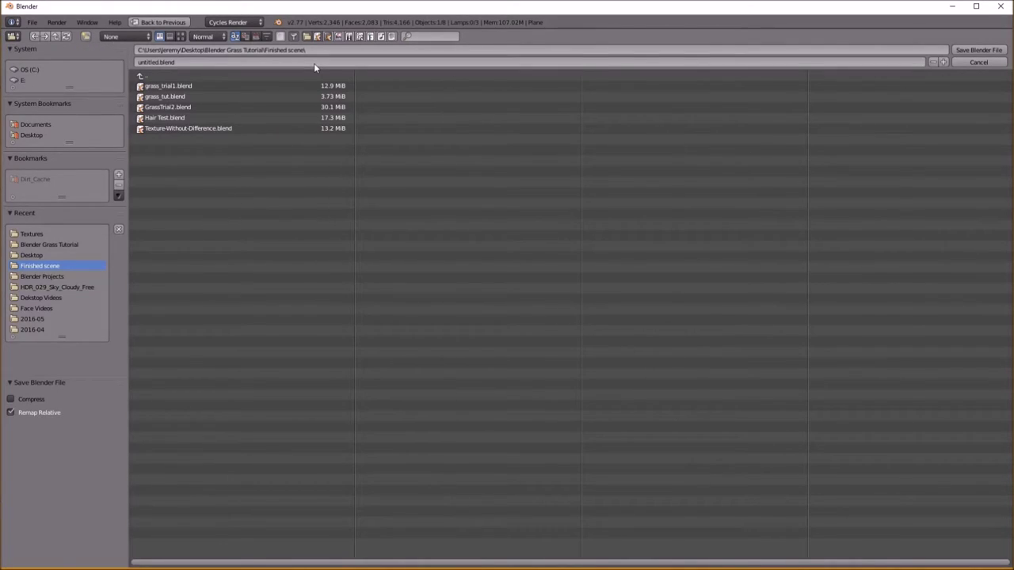
{"action": "left_click", "coordinate": [304, 62]}
{"action": "type", "text": "Grass_Tut2"}
{"action": "key", "text": "Return"}
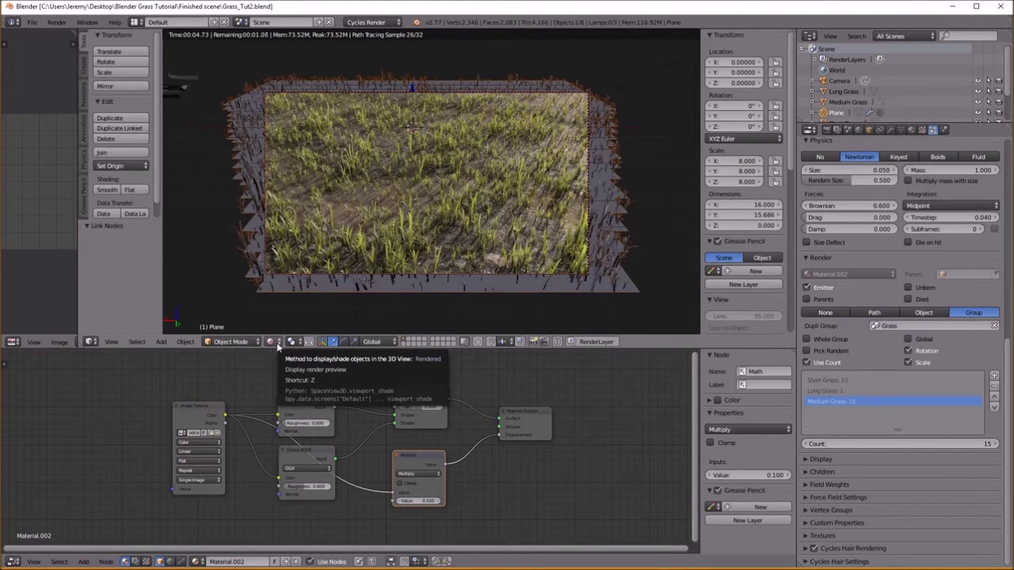
Switch the 3D viewport shading from Rendered to Solid
{"action": "left_click", "coordinate": [274, 343]}
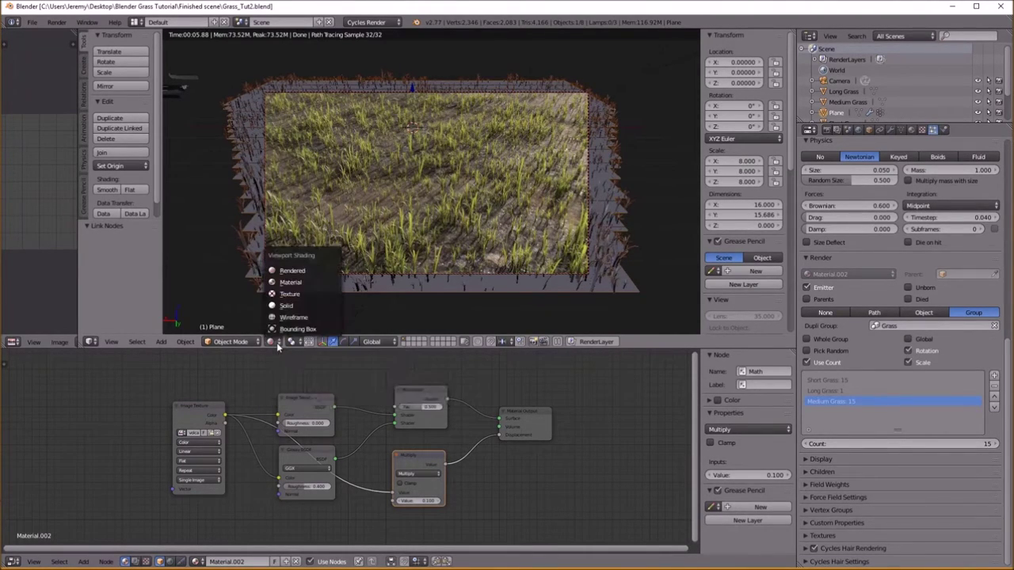
{"action": "left_click", "coordinate": [299, 306]}
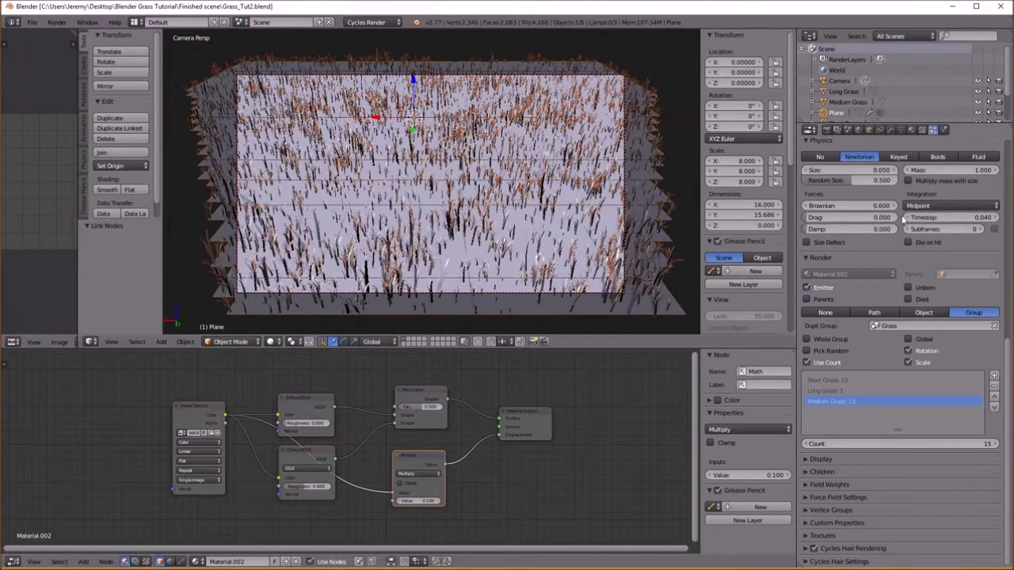
{"action": "scroll", "coordinate": [902, 227], "scroll_direction": "up", "scroll_amount": 4}
{"action": "scroll", "coordinate": [902, 228], "scroll_direction": "up", "scroll_amount": 7}
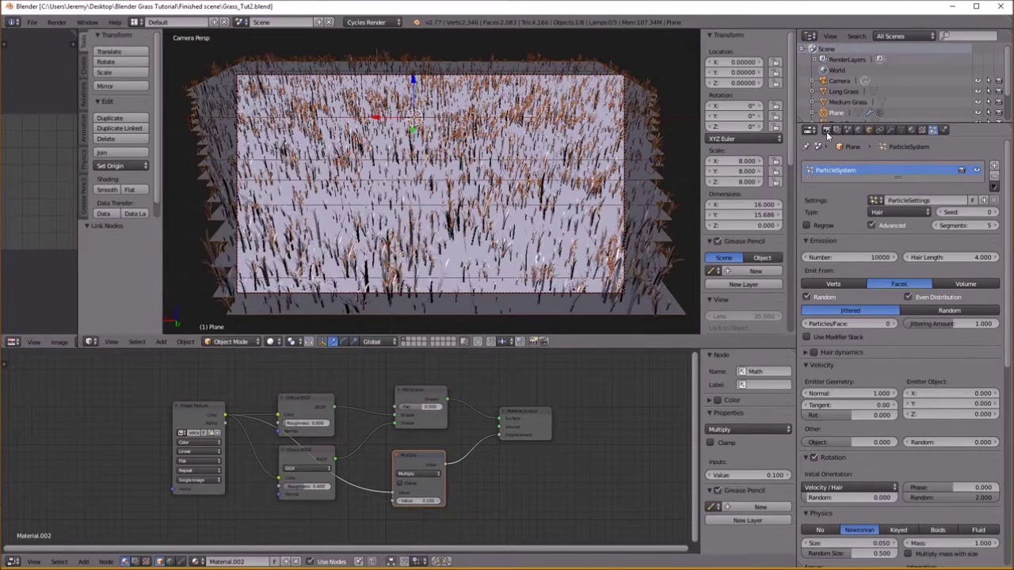
Review the scene's render settings, including Sampling, and collapse the Output section
{"action": "left_click", "coordinate": [827, 131]}
{"action": "scroll", "coordinate": [911, 317], "scroll_direction": "down", "scroll_amount": 6}
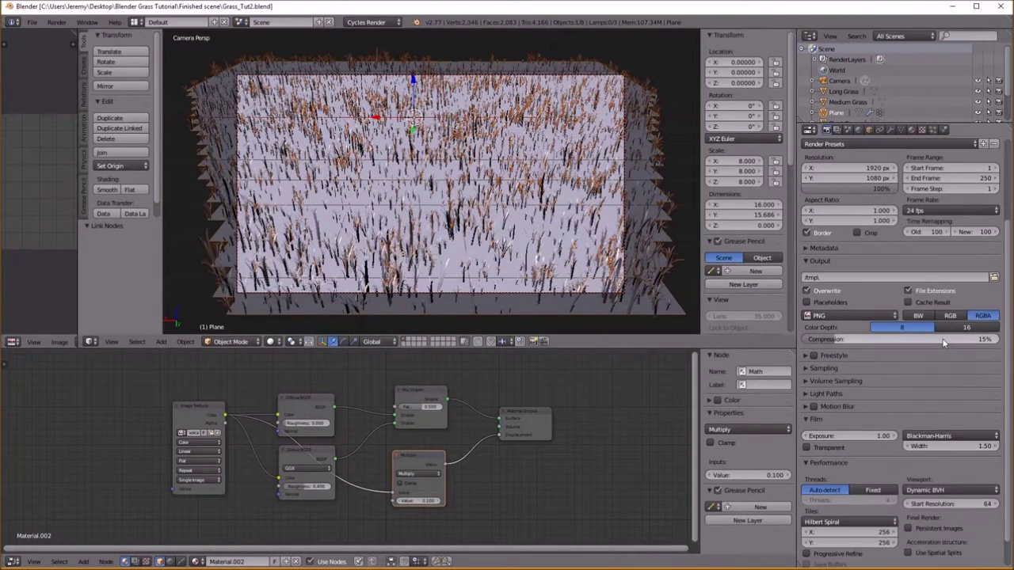
{"action": "scroll", "coordinate": [934, 359], "scroll_direction": "up", "scroll_amount": 4}
{"action": "left_click", "coordinate": [806, 313]}
{"action": "scroll", "coordinate": [916, 362], "scroll_direction": "up", "scroll_amount": 3}
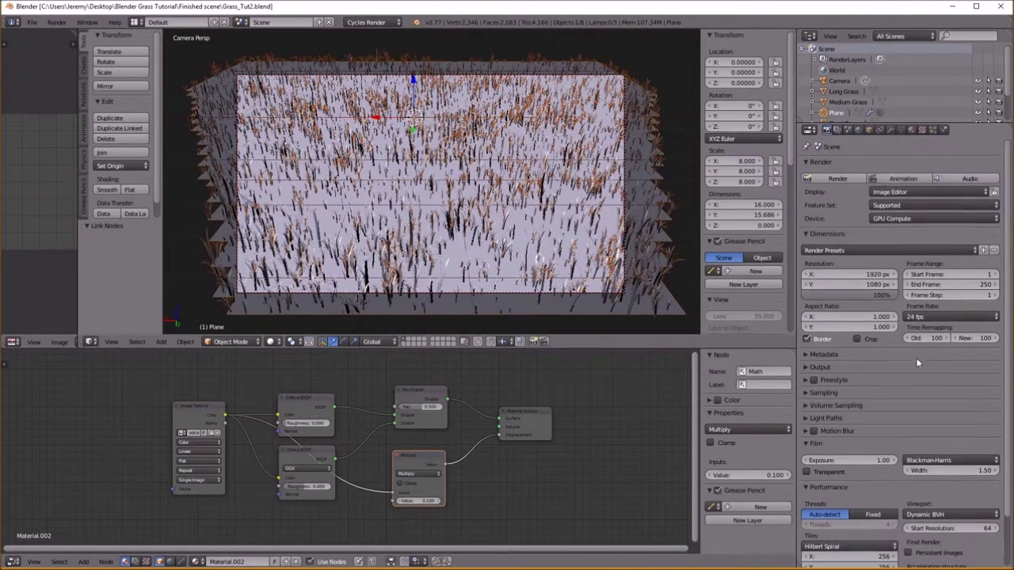
{"action": "scroll", "coordinate": [903, 238], "scroll_direction": "down", "scroll_amount": 2}
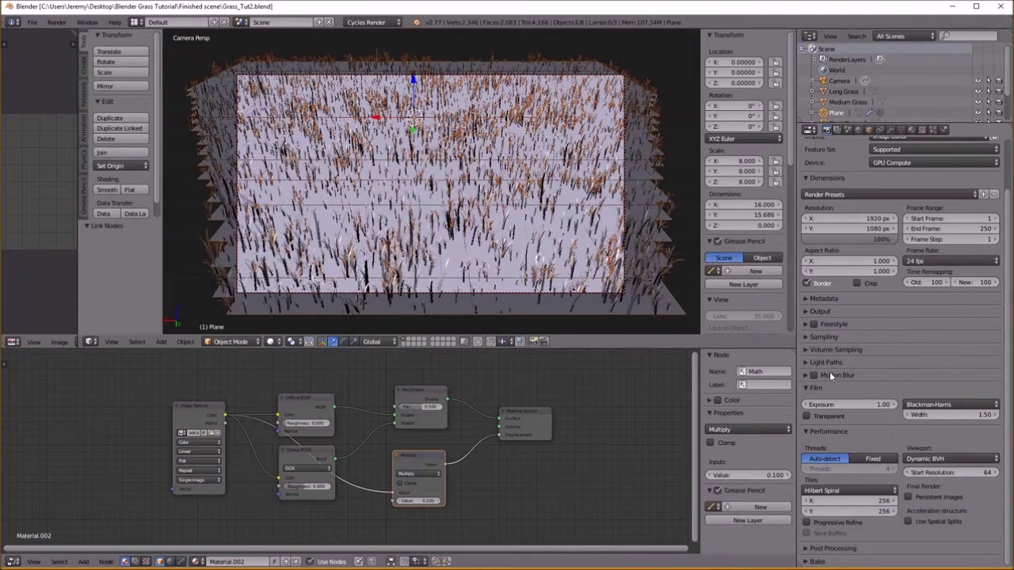
{"action": "left_click", "coordinate": [810, 337]}
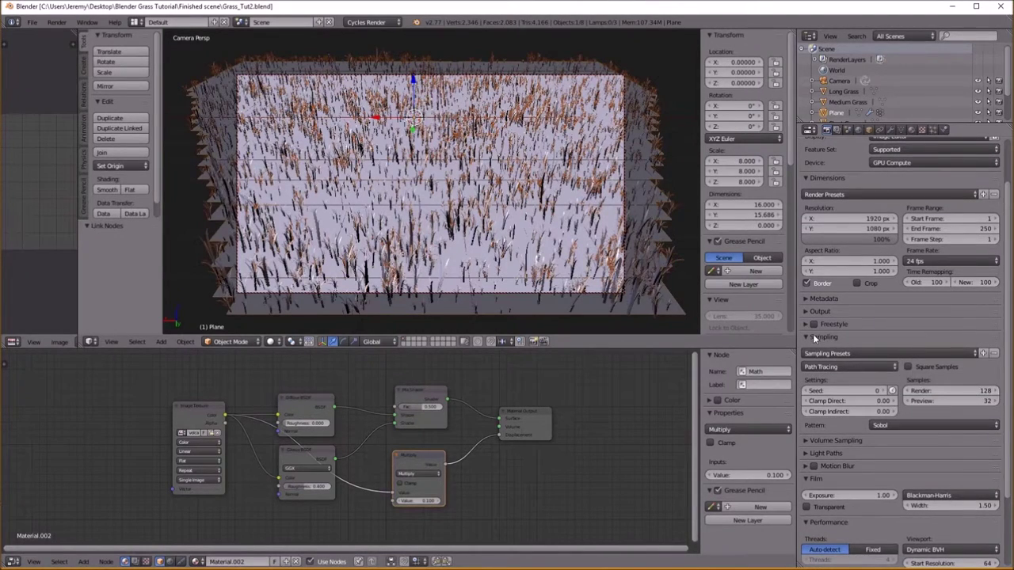
{"action": "left_click", "coordinate": [911, 337]}
{"action": "scroll", "coordinate": [910, 353], "scroll_direction": "up", "scroll_amount": 2}
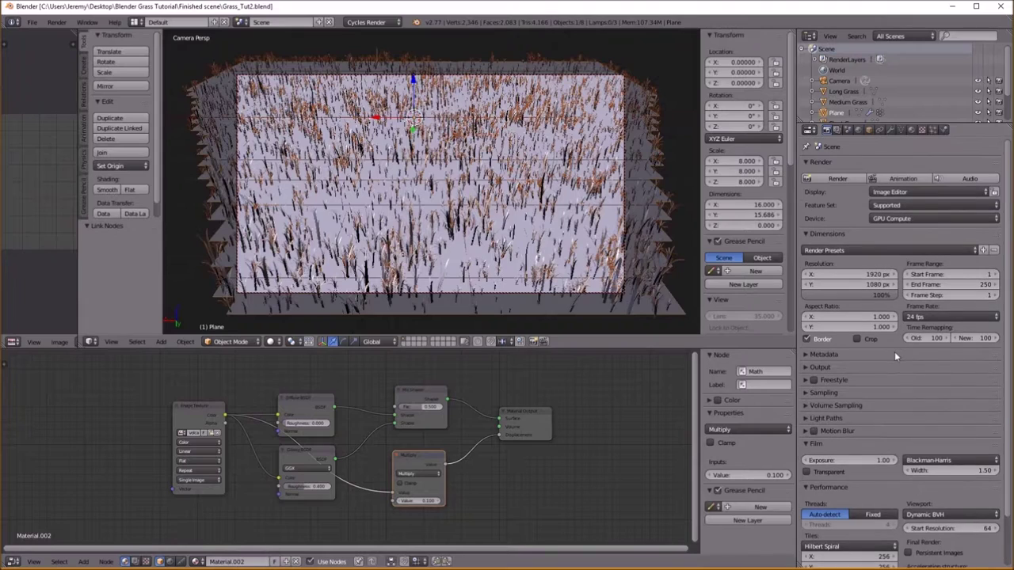
Collapse the Dimensions section of the render settings and render the still image from the camera
{"action": "left_click", "coordinate": [813, 235]}
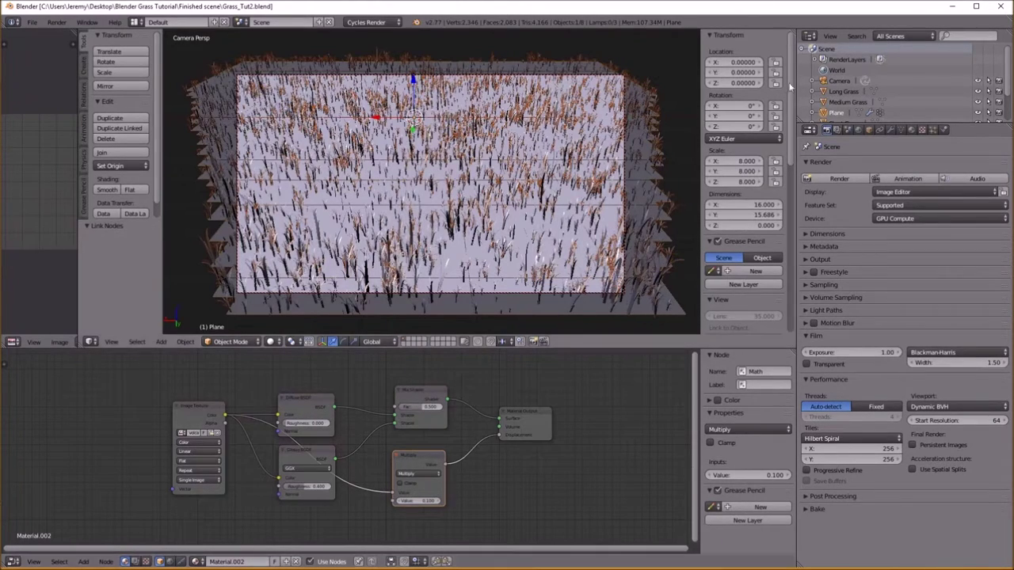
{"action": "left_click", "coordinate": [827, 179]}
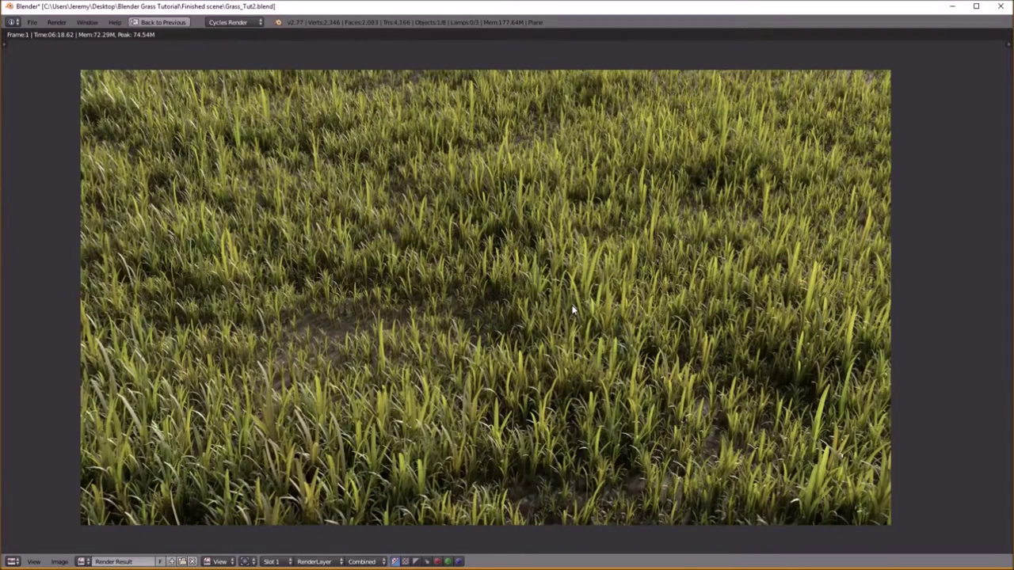
Examine the finished render up close and as a whole, checking the grass blades, shadows and bare ground patch
{"action": "scroll", "coordinate": [448, 249], "scroll_direction": "up", "scroll_amount": 3}
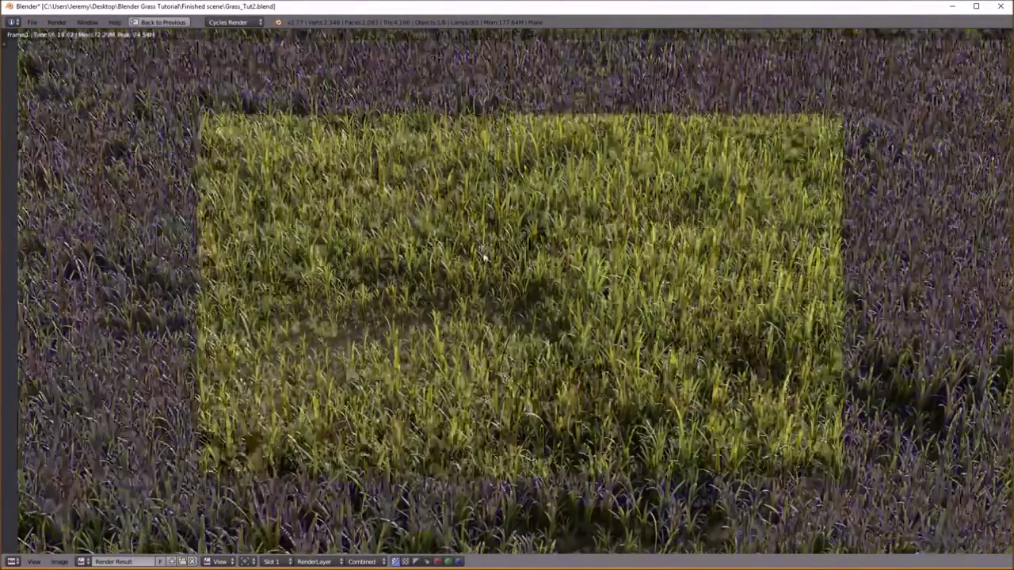
{"action": "scroll", "coordinate": [484, 256], "scroll_direction": "up", "scroll_amount": 4}
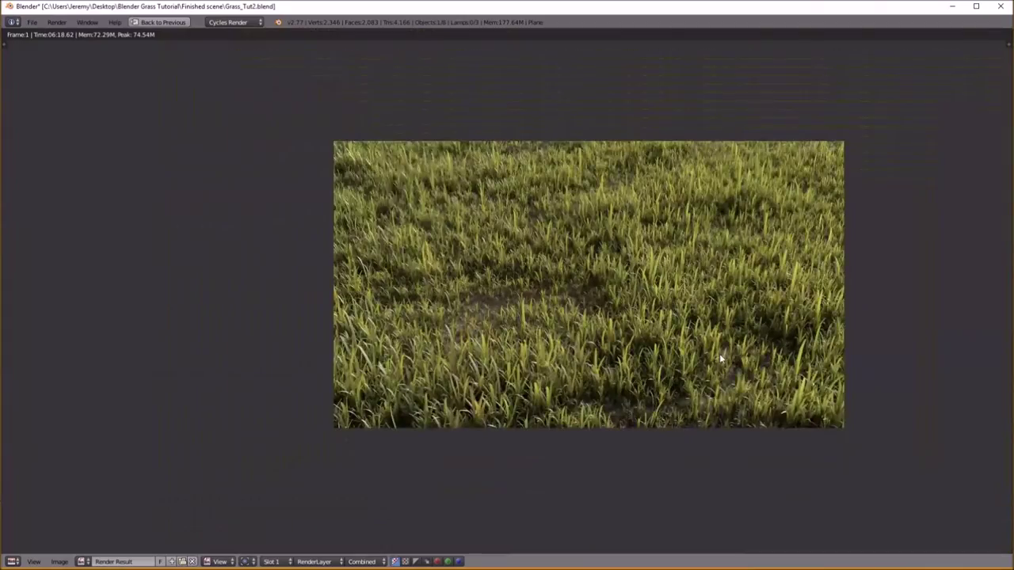
{"action": "scroll", "coordinate": [719, 353], "scroll_direction": "up", "scroll_amount": 2}
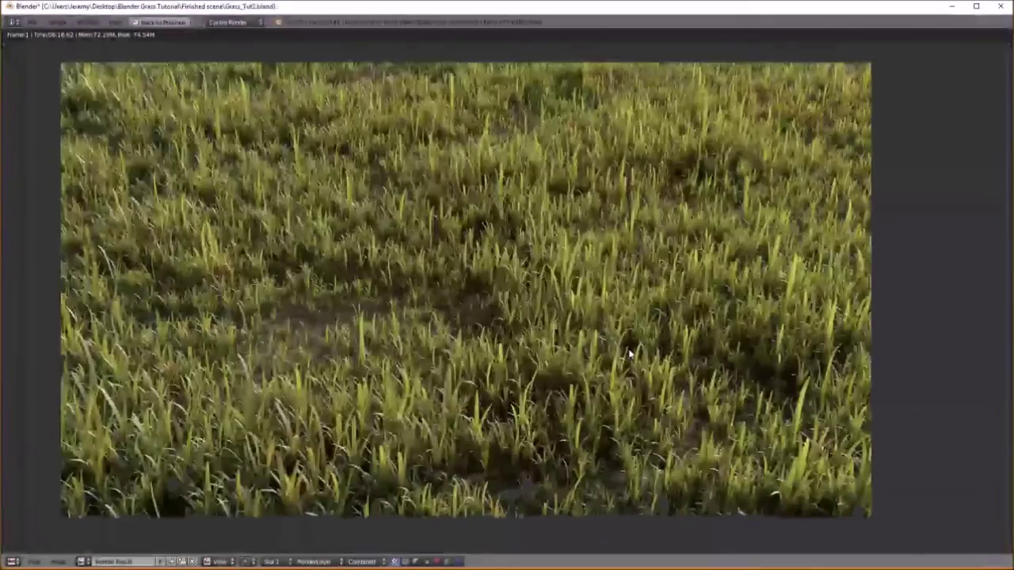
{"action": "scroll", "coordinate": [459, 291], "scroll_direction": "up", "scroll_amount": 1}
{"action": "scroll", "coordinate": [458, 291], "scroll_direction": "down", "scroll_amount": 1}
{"action": "scroll", "coordinate": [535, 137], "scroll_direction": "down", "scroll_amount": 1}
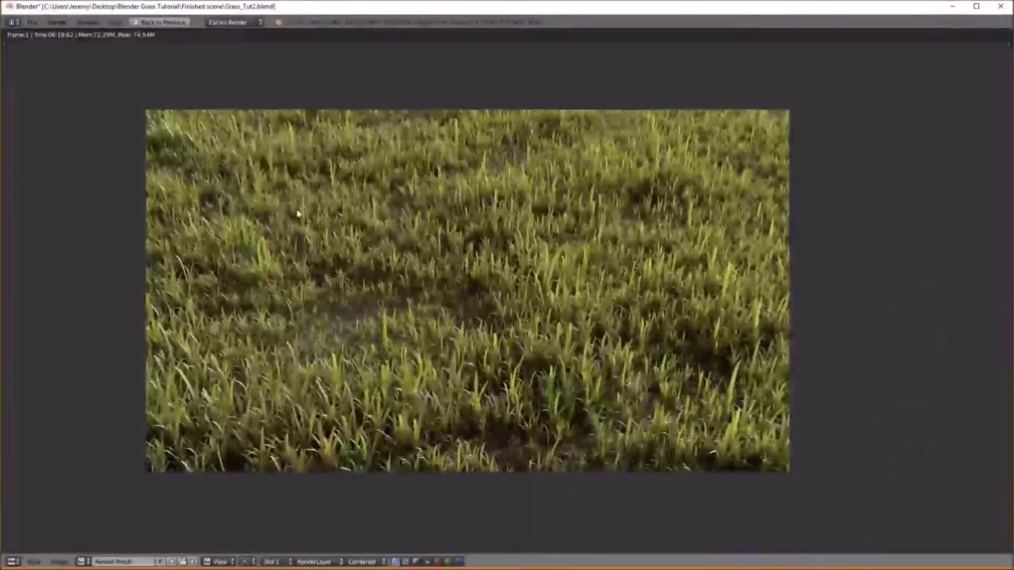
{"action": "scroll", "coordinate": [549, 210], "scroll_direction": "up", "scroll_amount": 1}
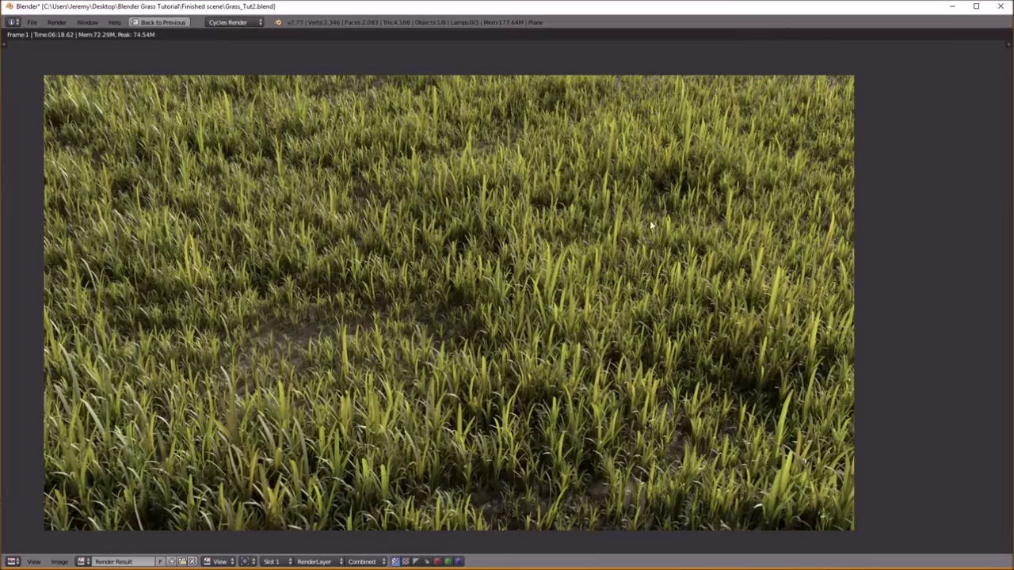
{"action": "middle_click_drag", "start_coordinate": [657, 475], "coordinate": [658, 437]}
{"action": "middle_click_drag", "start_coordinate": [341, 388], "coordinate": [553, 399]}
{"action": "scroll", "coordinate": [554, 399], "scroll_direction": "up", "scroll_amount": 3}
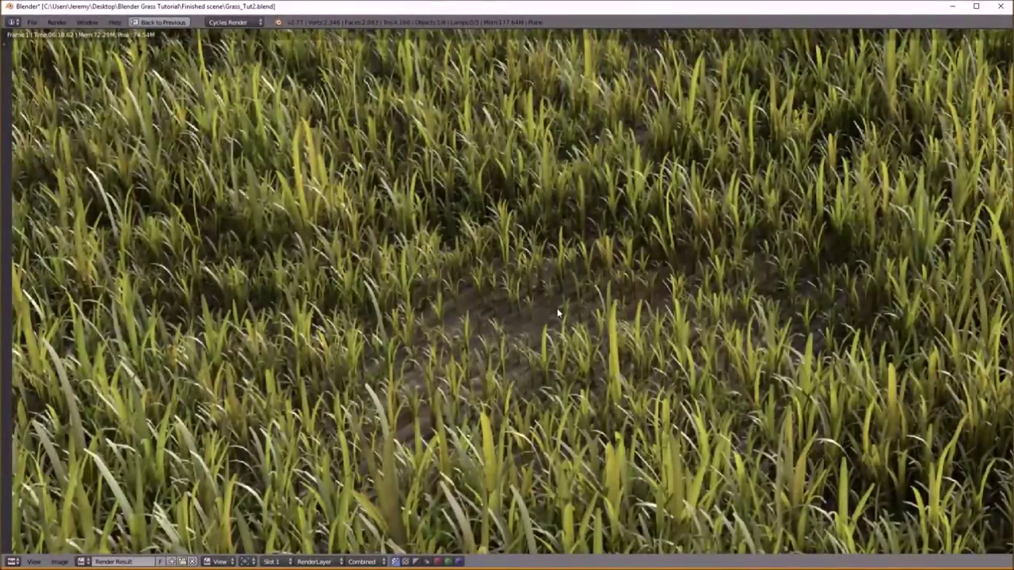
{"action": "scroll", "coordinate": [557, 310], "scroll_direction": "down", "scroll_amount": 2}
{"action": "scroll", "coordinate": [637, 308], "scroll_direction": "down", "scroll_amount": 3}
{"action": "scroll", "coordinate": [539, 325], "scroll_direction": "up", "scroll_amount": 2}
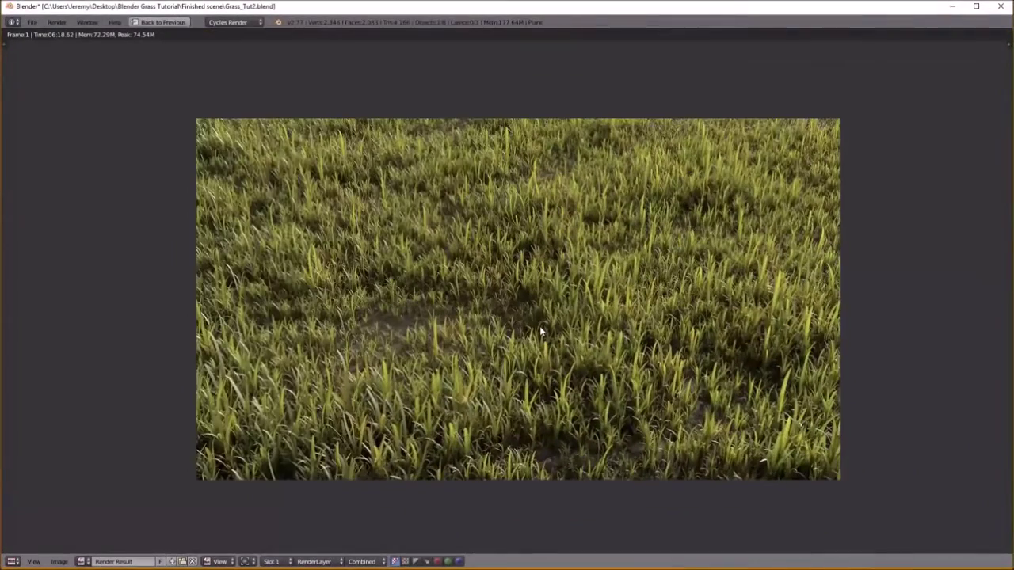
{"action": "middle_click_drag", "start_coordinate": [527, 335], "coordinate": [544, 322]}
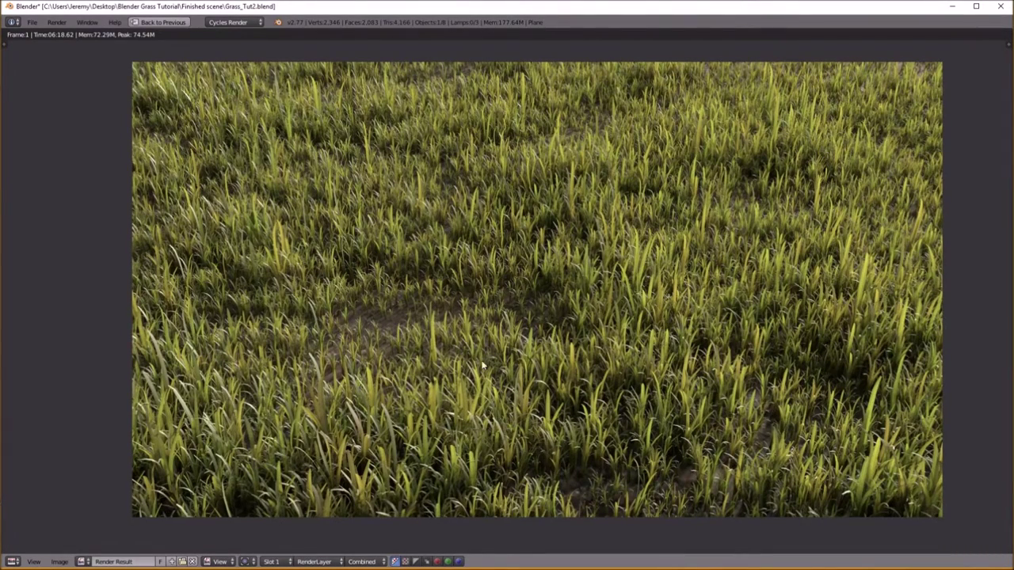
{"action": "middle_click_drag", "start_coordinate": [690, 306], "coordinate": [677, 312]}
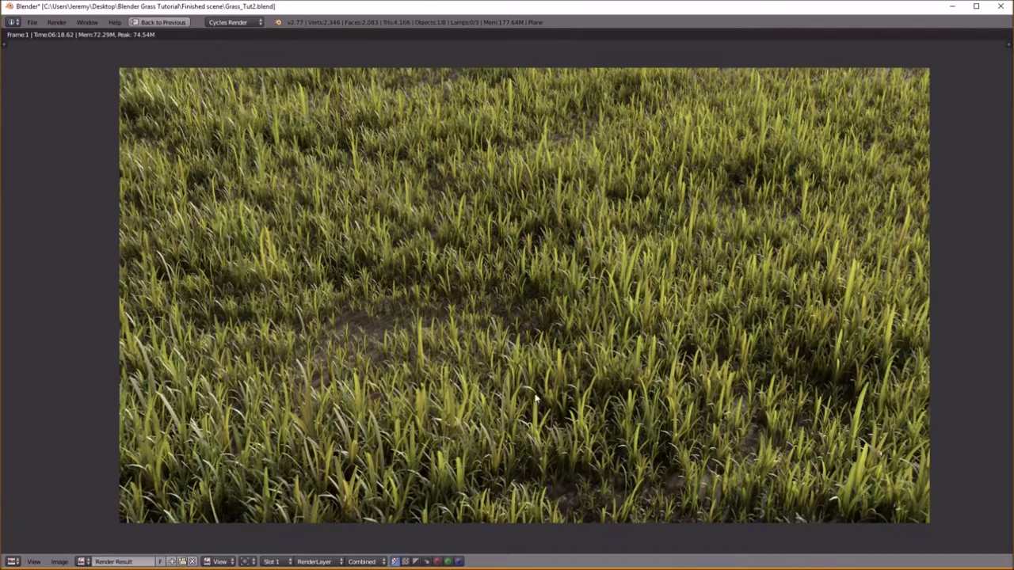
{"action": "mouse_move", "coordinate": [612, 378]}
{"action": "middle_mouse_down"}
{"action": "mouse_move", "coordinate": [607, 387]}
{"action": "mouse_move", "coordinate": [619, 384]}
{"action": "middle_mouse_up"}
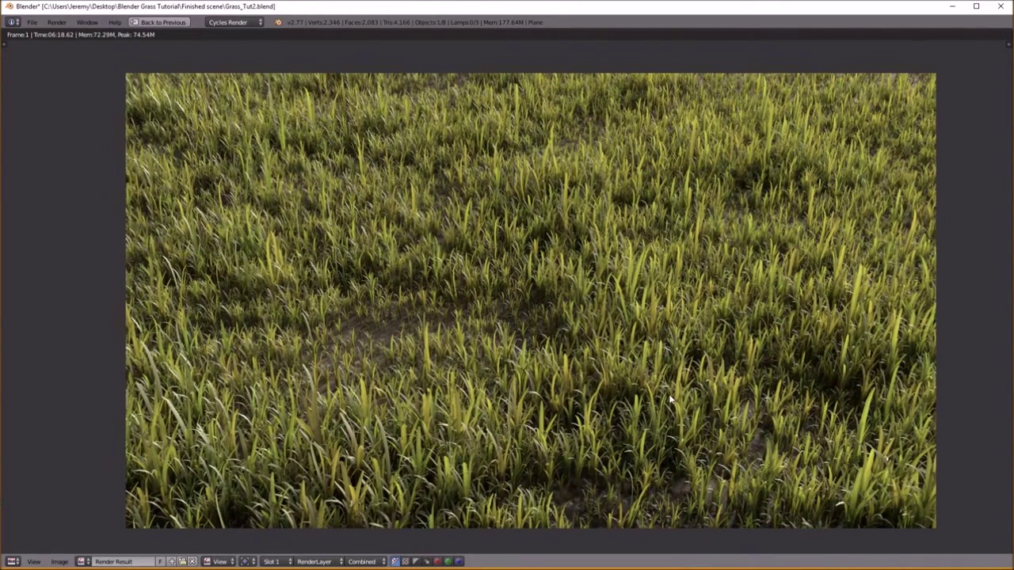
Leave the full-screen render and enlarge the image editor over the 3D viewport and part of the node editor
{"action": "key", "text": "Escape"}
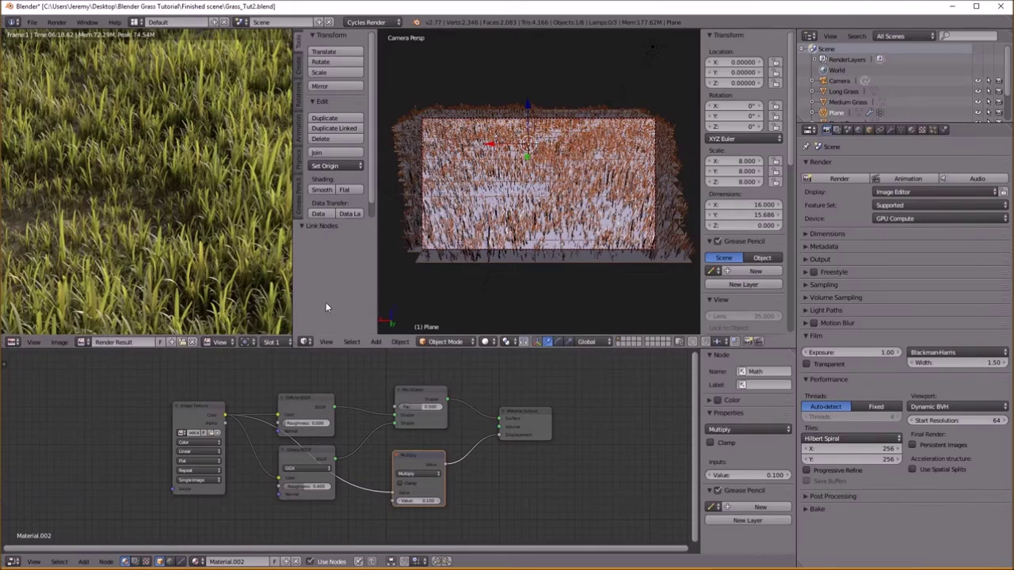
{"action": "left_click_drag", "start_coordinate": [291, 323], "coordinate": [332, 322]}
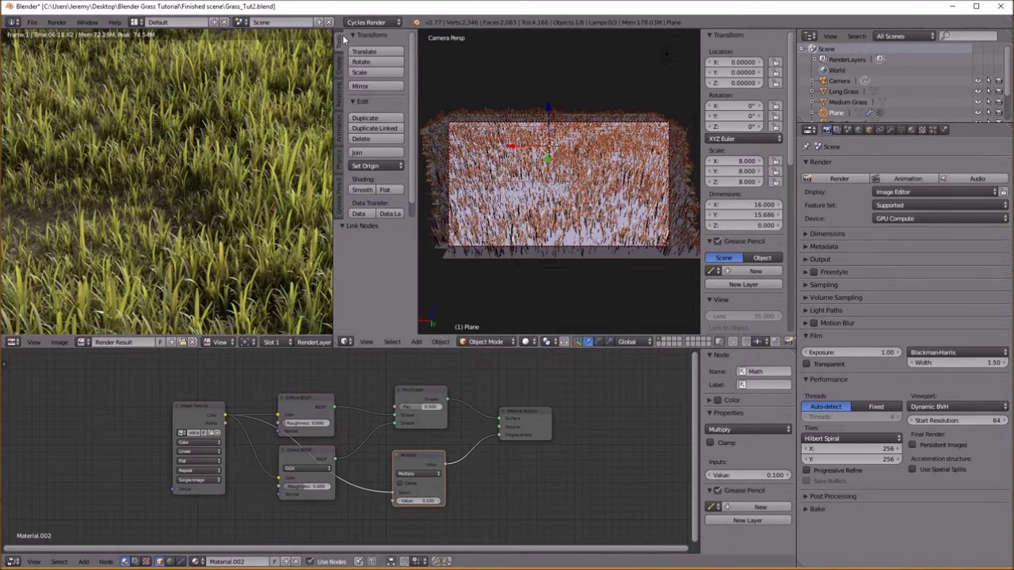
{"action": "left_click_drag", "start_coordinate": [330, 35], "coordinate": [356, 39]}
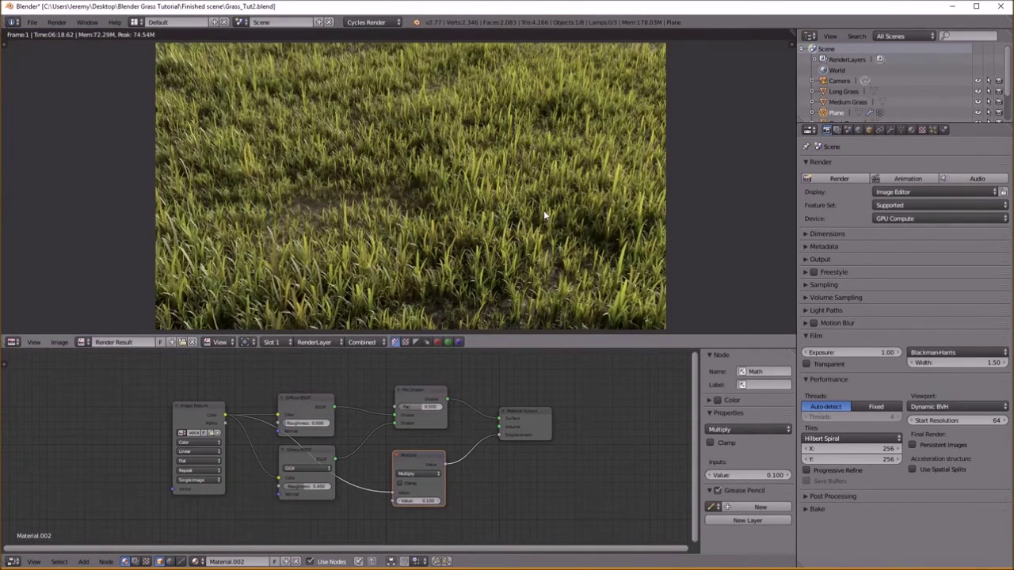
{"action": "left_click_drag", "start_coordinate": [492, 349], "coordinate": [492, 458]}
{"action": "scroll", "coordinate": [486, 345], "scroll_direction": "up", "scroll_amount": 1}
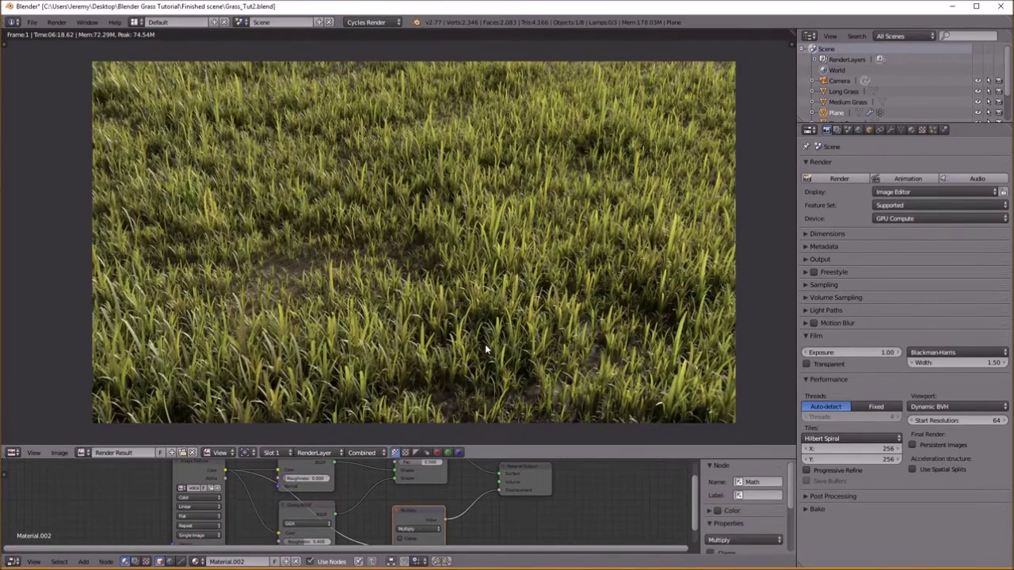
{"action": "middle_click_drag", "start_coordinate": [485, 346], "coordinate": [479, 342]}
Expand Color Management in the scene settings and open the Display Device options
{"action": "left_click", "coordinate": [847, 130]}
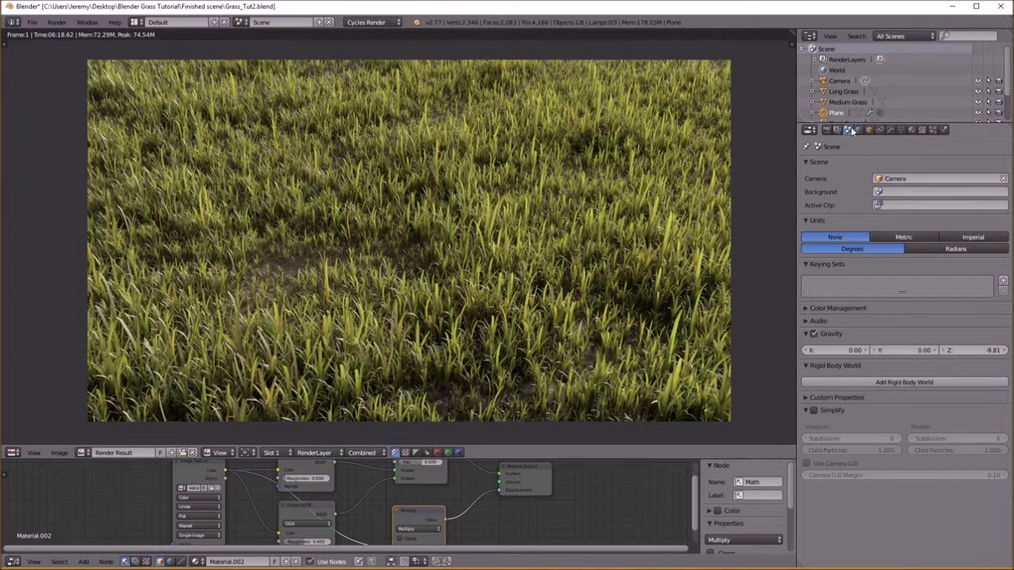
{"action": "left_click", "coordinate": [803, 309]}
{"action": "left_click", "coordinate": [885, 334]}
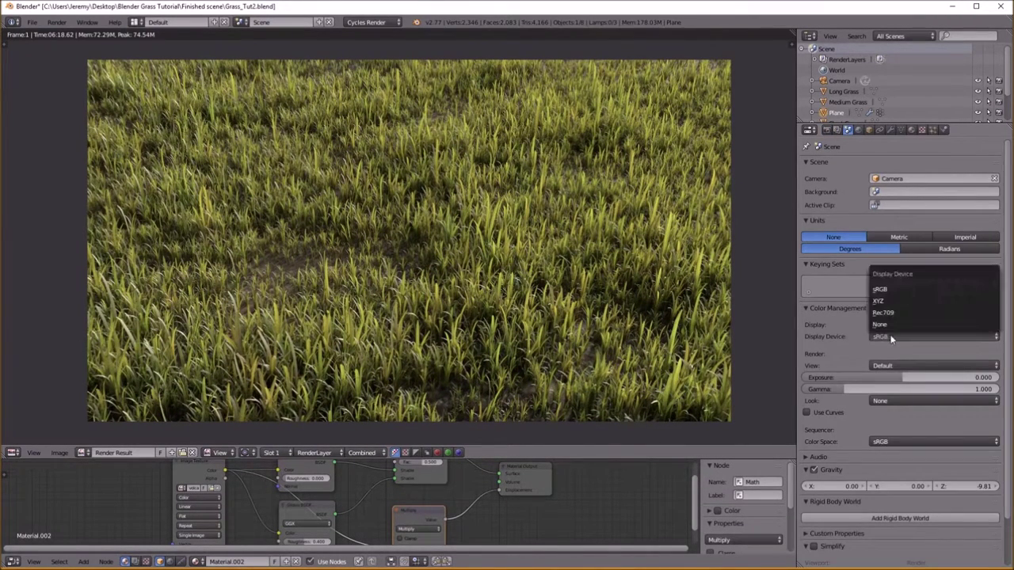
Set the scene's view transform to Film, with an exposure of about -0.934 and a gamma of about 2.071
{"action": "left_click", "coordinate": [893, 364]}
{"action": "left_click", "coordinate": [884, 366]}
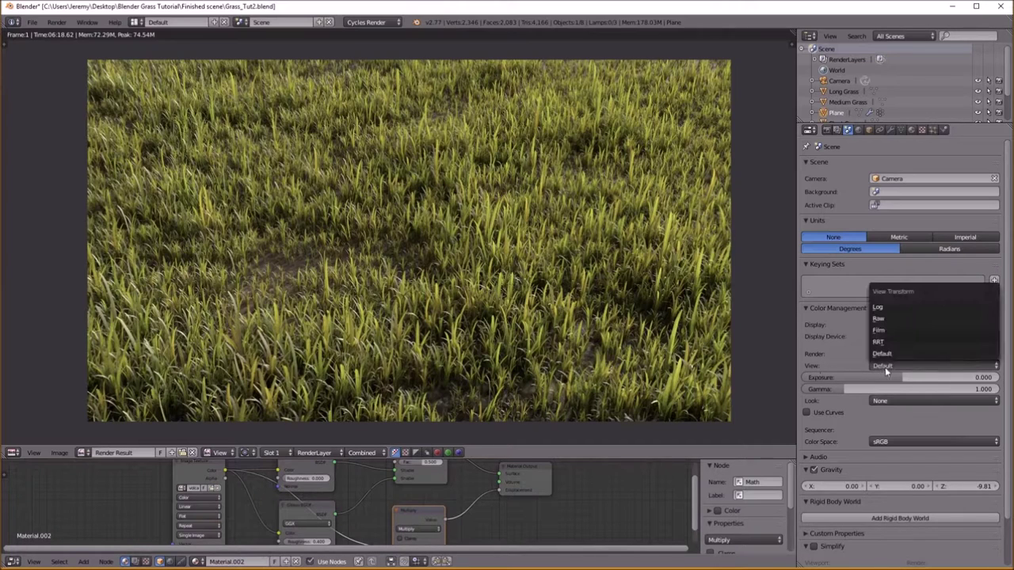
{"action": "left_click", "coordinate": [888, 331]}
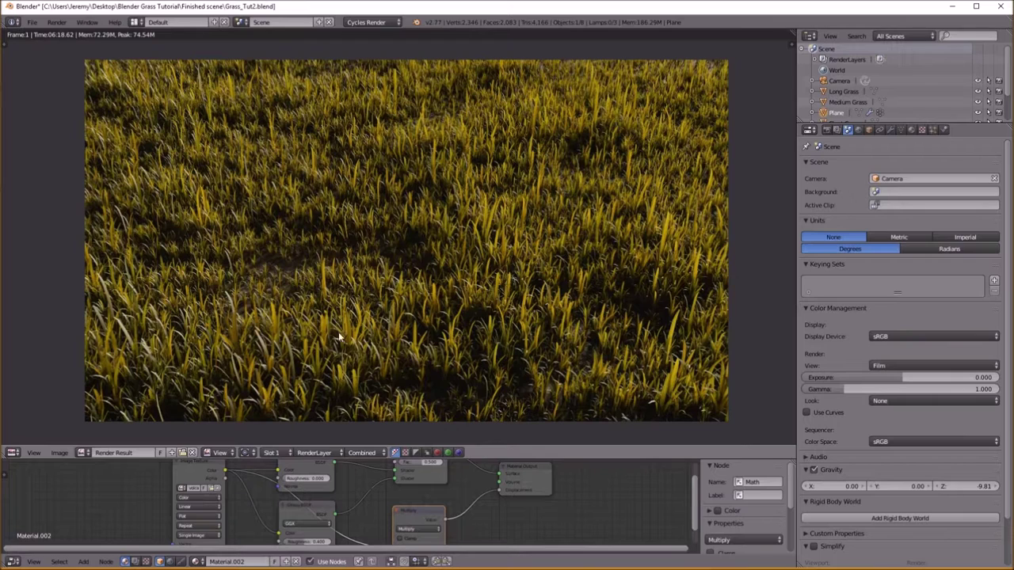
{"action": "mouse_move", "coordinate": [898, 386]}
{"action": "left_mouse_down"}
{"action": "mouse_move", "coordinate": [950, 386]}
{"action": "mouse_move", "coordinate": [845, 377]}
{"action": "mouse_move", "coordinate": [889, 377]}
{"action": "mouse_move", "coordinate": [889, 389]}
{"action": "mouse_move", "coordinate": [914, 378]}
{"action": "left_mouse_up"}
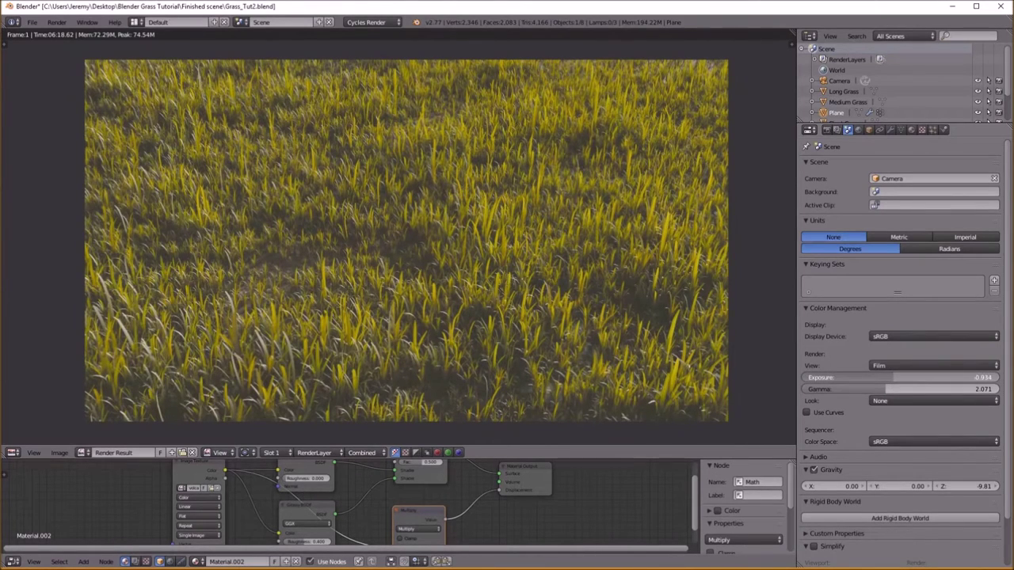
Inspect the grass render and fine-tune its exposure to about -0.769 and its gamma to about 2.181
{"action": "key", "text": "F11"}
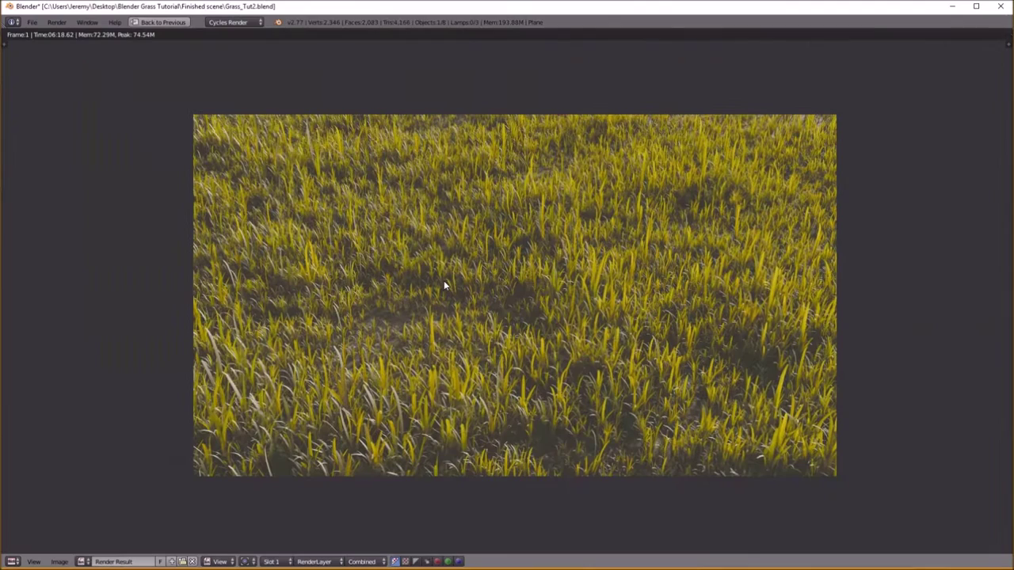
{"action": "key", "text": "Escape"}
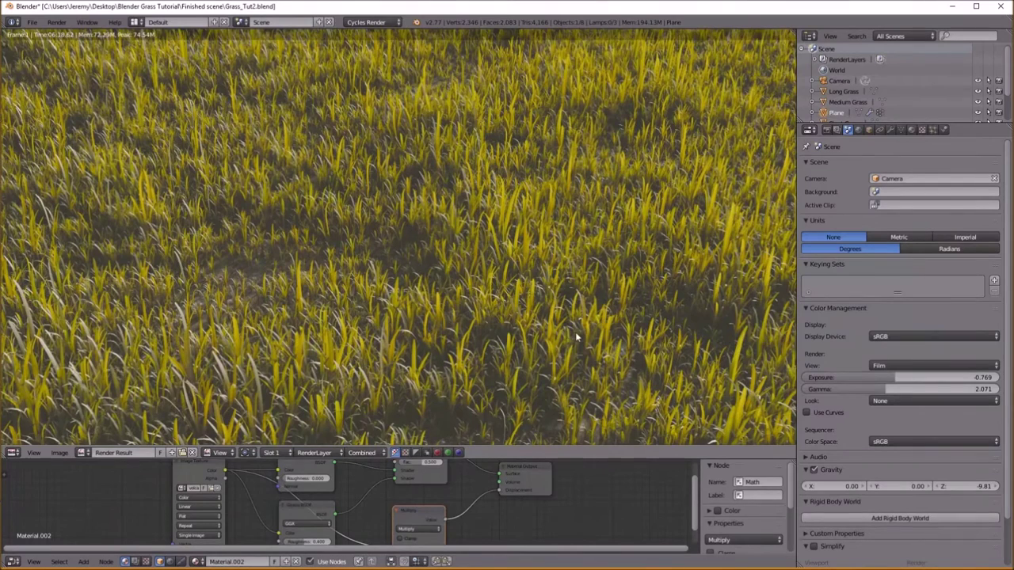
{"action": "key", "text": "Home"}
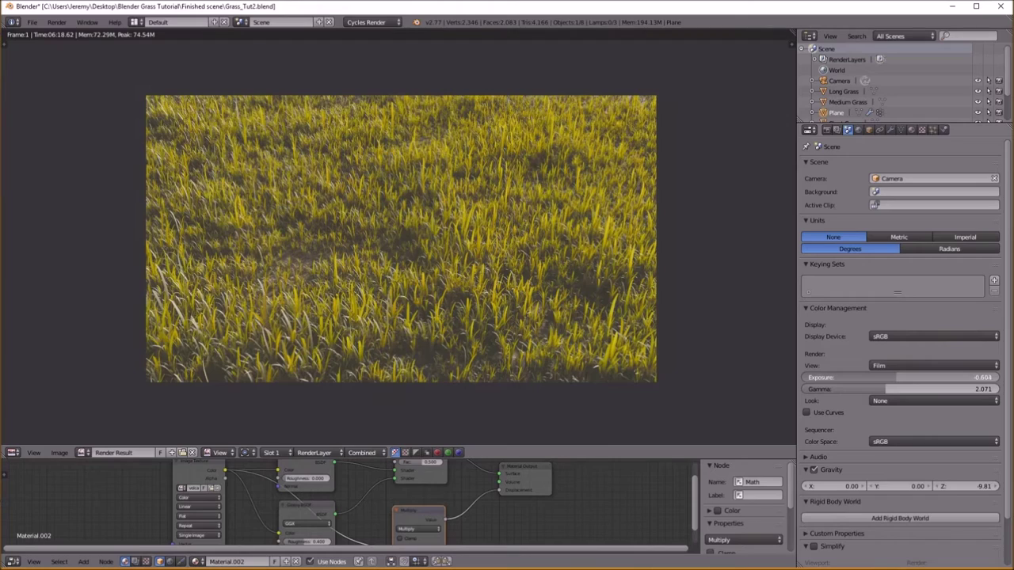
{"action": "mouse_move", "coordinate": [897, 378]}
{"action": "left_mouse_down"}
{"action": "mouse_move", "coordinate": [888, 389]}
{"action": "mouse_move", "coordinate": [899, 377]}
{"action": "left_mouse_up"}
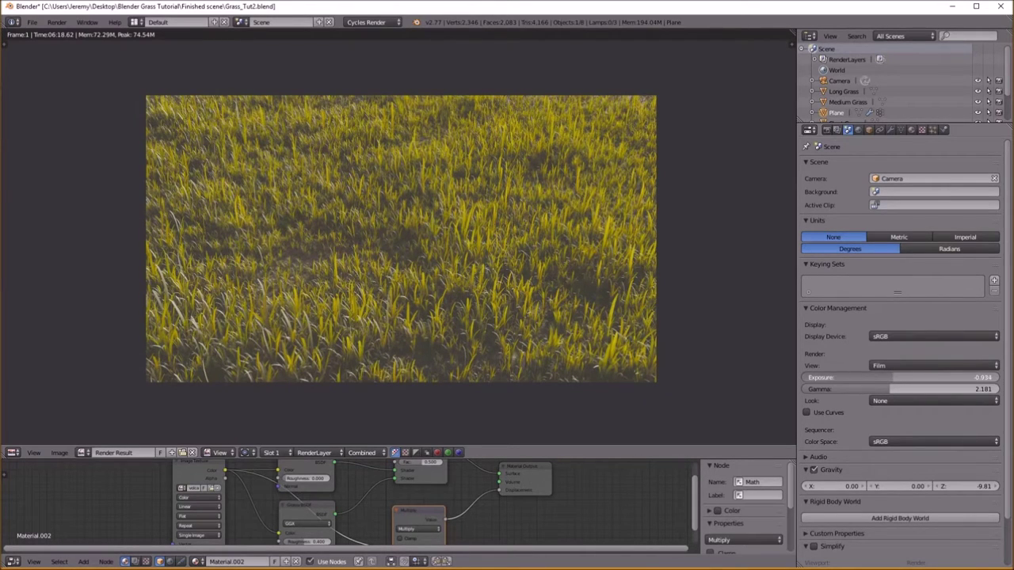
{"action": "left_click_drag", "start_coordinate": [903, 377], "coordinate": [914, 377]}
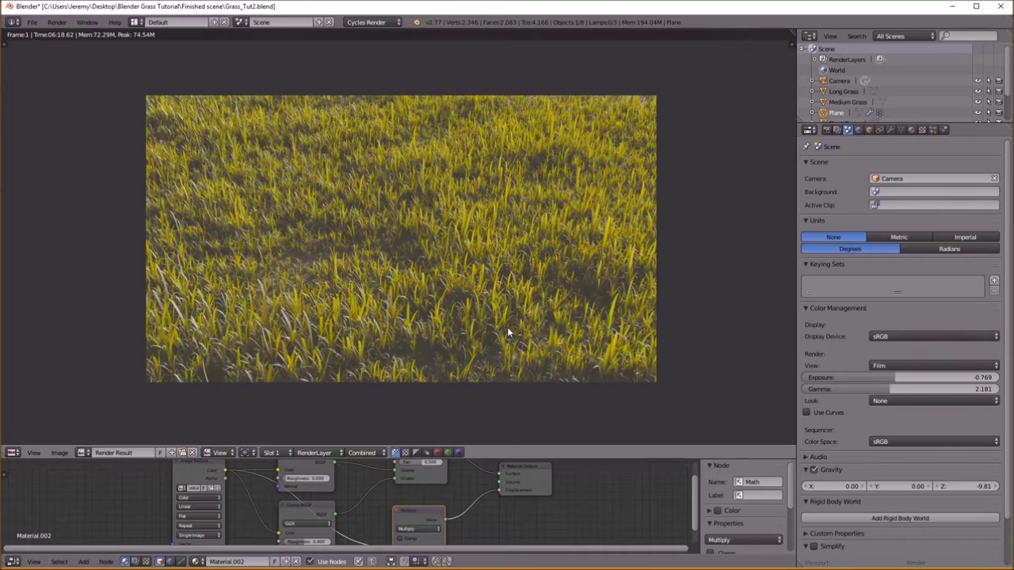
{"action": "scroll", "coordinate": [506, 331], "scroll_direction": "up", "scroll_amount": 1}
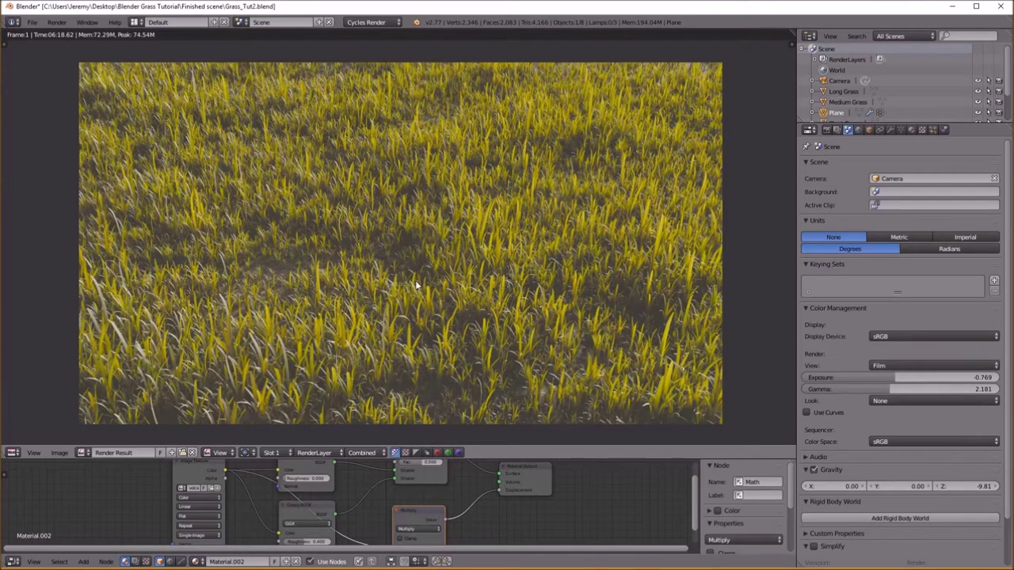
{"action": "scroll", "coordinate": [350, 495], "scroll_direction": "down", "scroll_amount": 1}
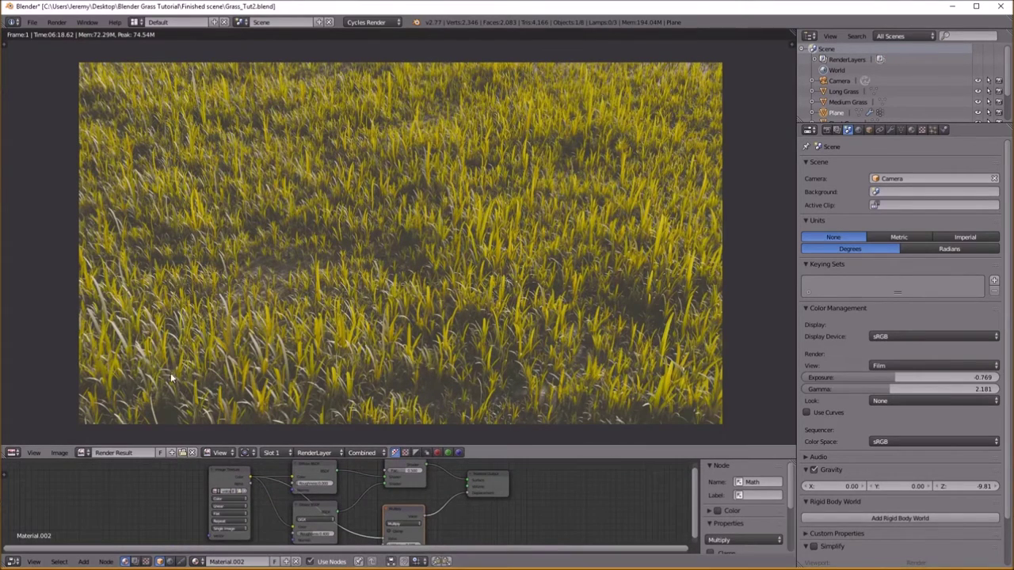
Replace the render display with the 3D view and select the long grass object to load its material nodes
{"action": "left_click", "coordinate": [12, 452]}
{"action": "left_click", "coordinate": [24, 441]}
{"action": "scroll", "coordinate": [379, 349], "scroll_direction": "down", "scroll_amount": 1}
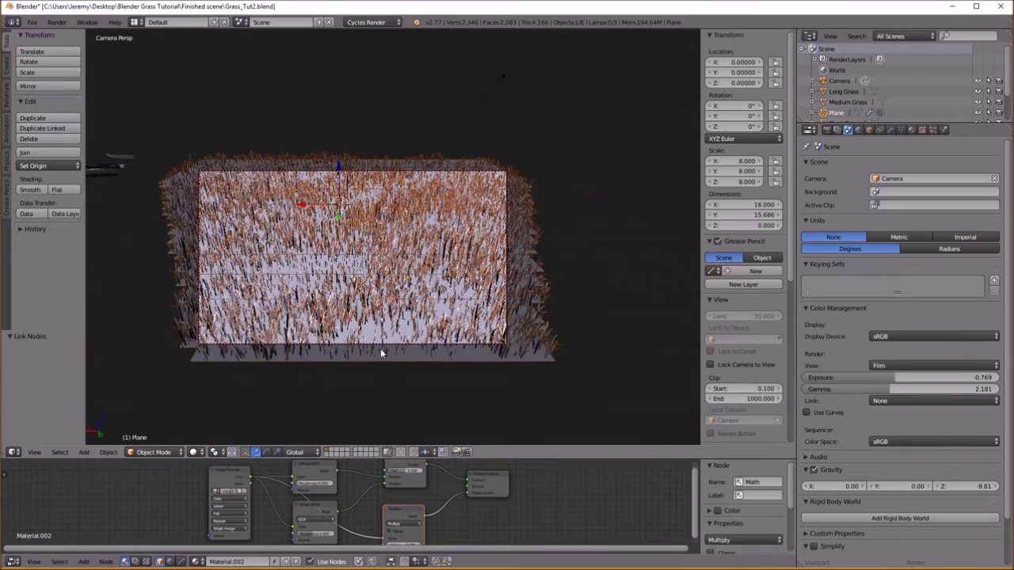
{"action": "middle_click_drag", "start_coordinate": [379, 349], "coordinate": [425, 348], "text": "shift"}
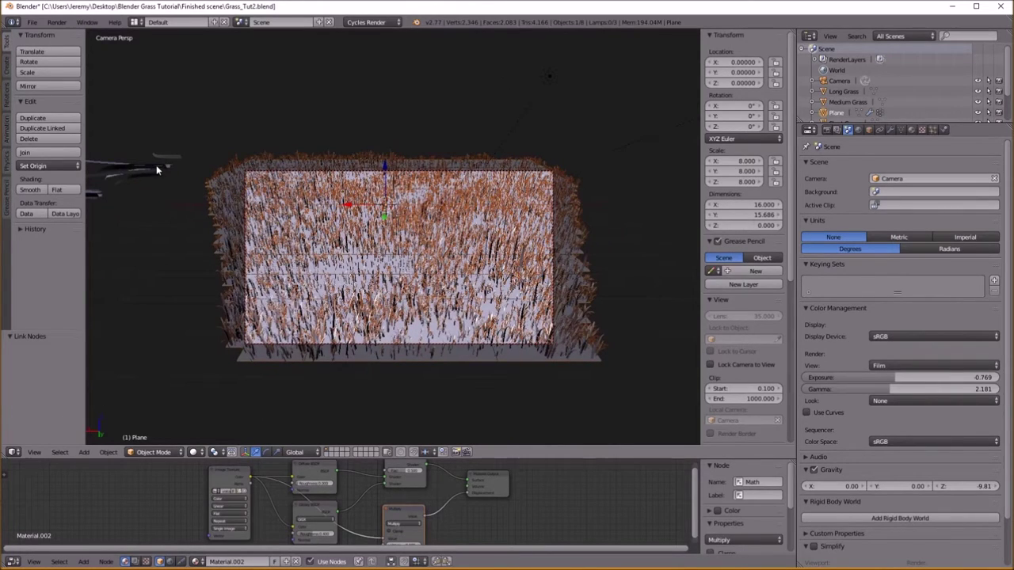
{"action": "right_click", "coordinate": [157, 170]}
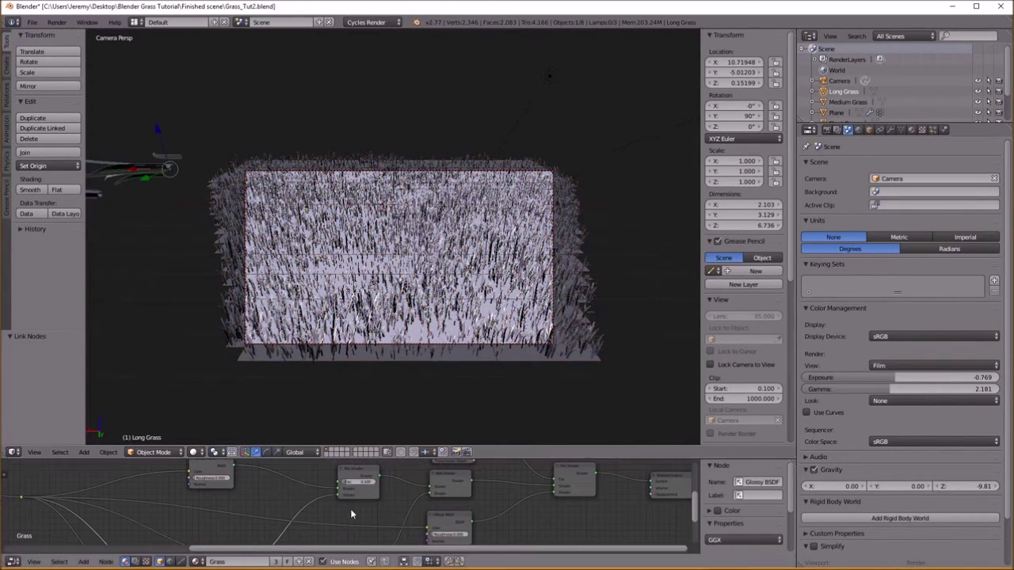
Enlarge the node editor and move the grass material's yellow Multiply node slightly closer to the Glossy BSDF node
{"action": "left_click_drag", "start_coordinate": [337, 461], "coordinate": [341, 375]}
{"action": "scroll", "coordinate": [417, 235], "scroll_direction": "up", "scroll_amount": 3}
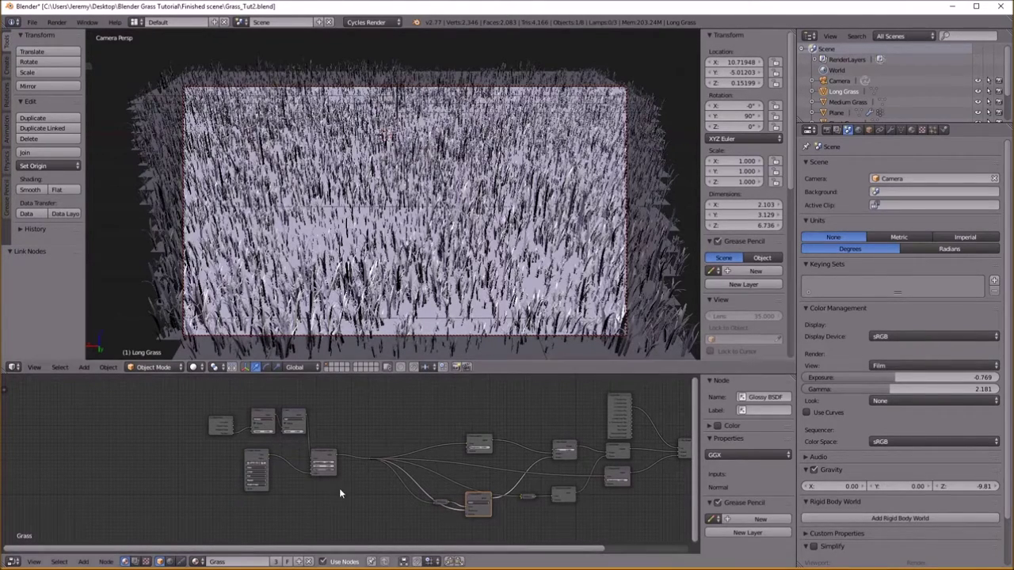
{"action": "key", "text": "Home"}
{"action": "scroll", "coordinate": [444, 486], "scroll_direction": "up", "scroll_amount": 7}
{"action": "middle_click_drag", "start_coordinate": [445, 490], "coordinate": [316, 479]}
{"action": "left_click", "coordinate": [353, 452]}
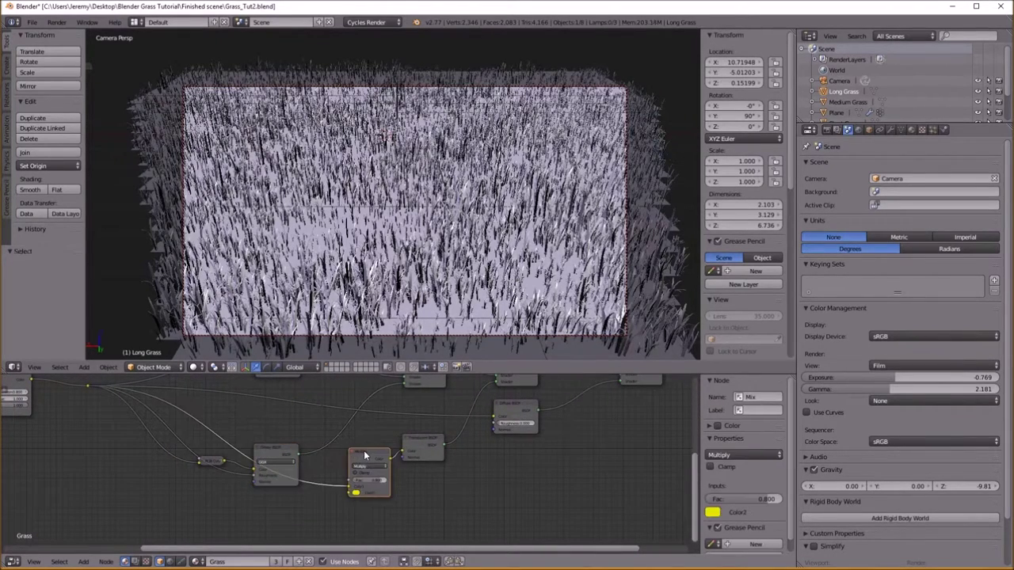
{"action": "left_click_drag", "start_coordinate": [364, 455], "coordinate": [345, 454]}
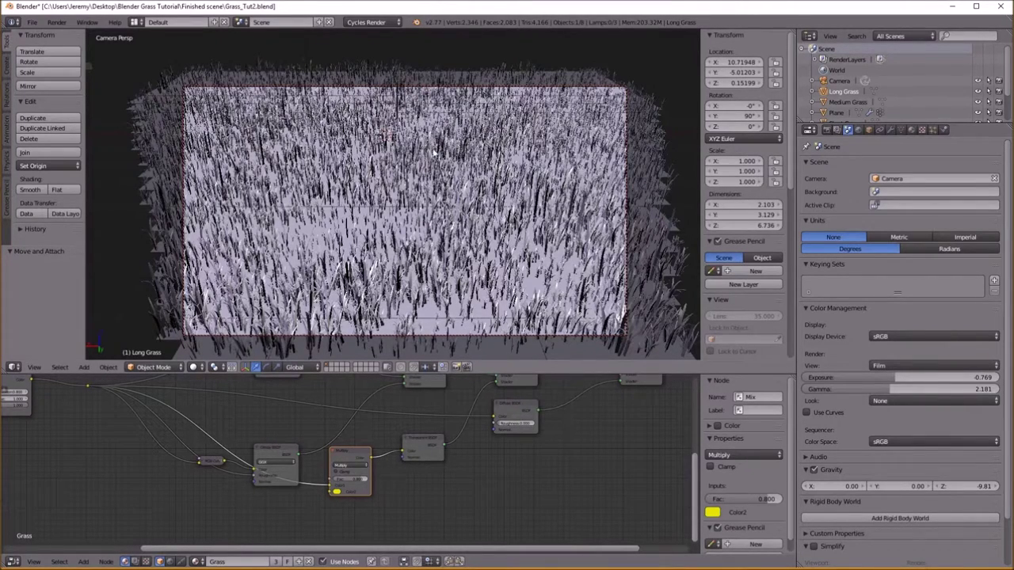
Add an empty at the scene origin and scale it up by about 2.765
{"action": "middle_click_drag", "start_coordinate": [434, 153], "coordinate": [425, 198]}
{"action": "key", "text": "shift+a"}
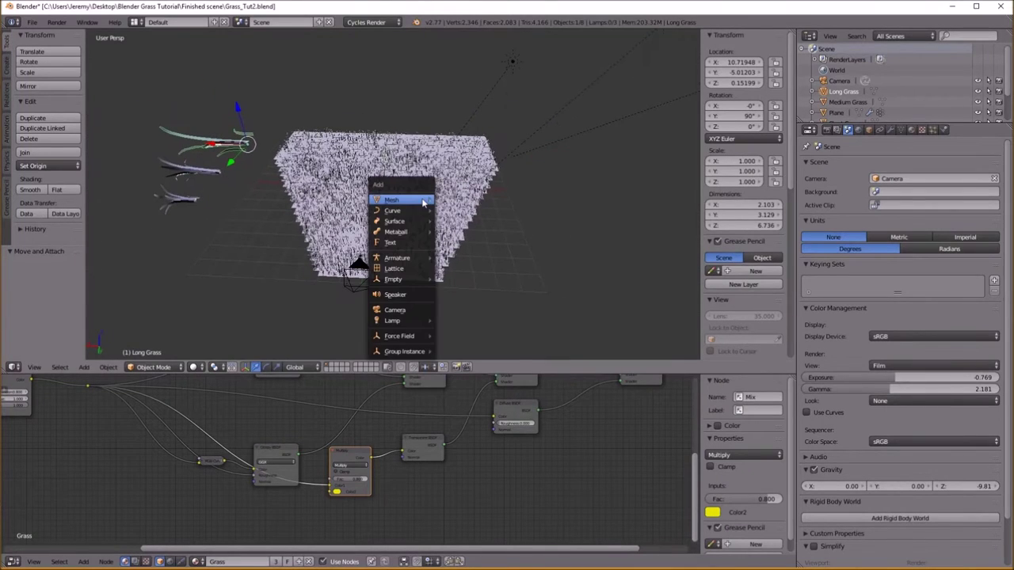
{"action": "mouse_move", "coordinate": [400, 279]}
{"action": "left_click", "coordinate": [456, 278]}
{"action": "middle_click_drag", "start_coordinate": [456, 278], "coordinate": [431, 252]}
{"action": "key", "text": "s"}
{"action": "left_click", "coordinate": [498, 258]}
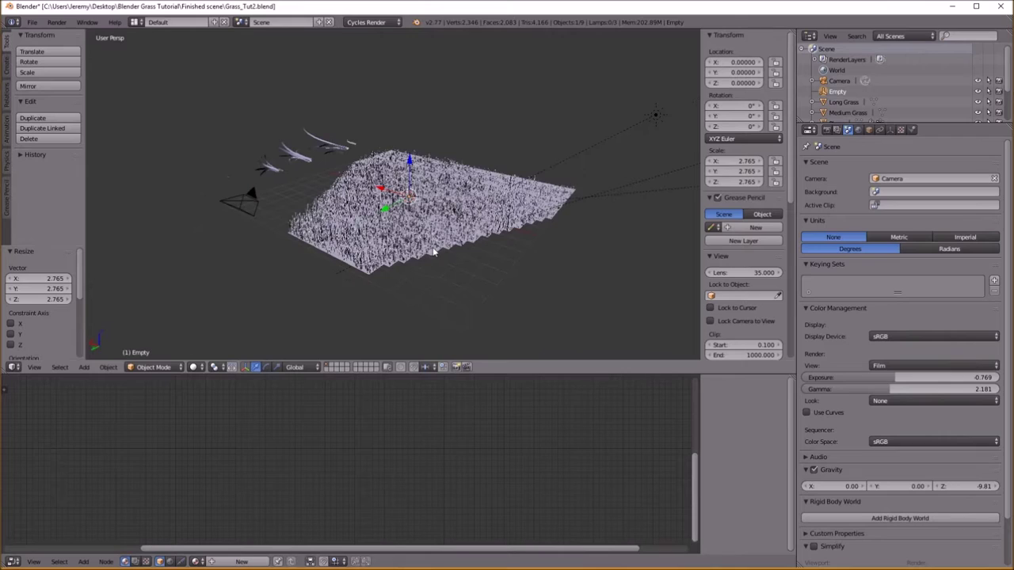
From the camera view, move the empty along the ground to about X 0.677, Y 2.825, keeping its height locked
{"action": "key", "text": "KP_0"}
{"action": "key", "text": "g"}
{"action": "key", "text": "shift+z"}
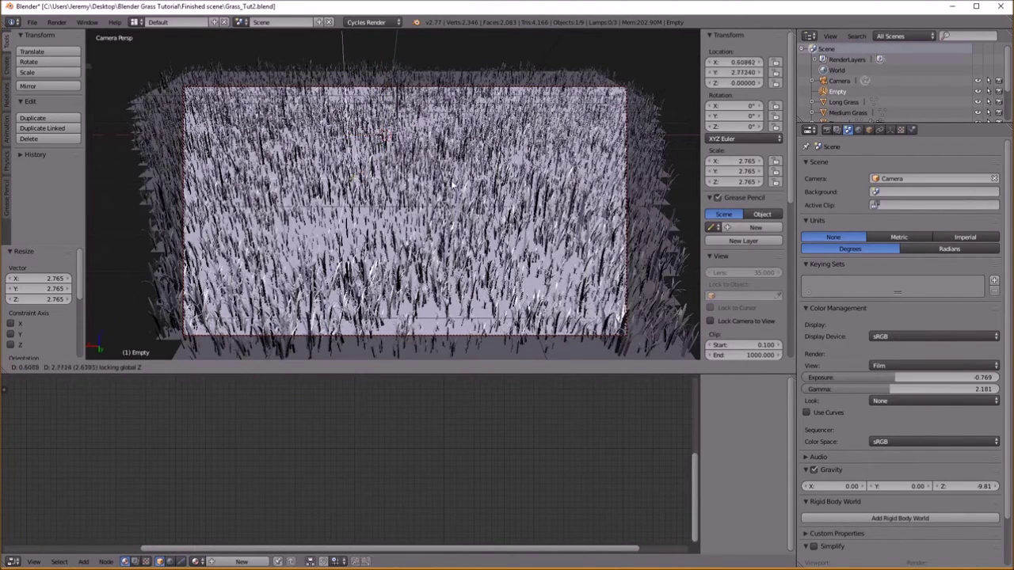
{"action": "left_click", "coordinate": [455, 187]}
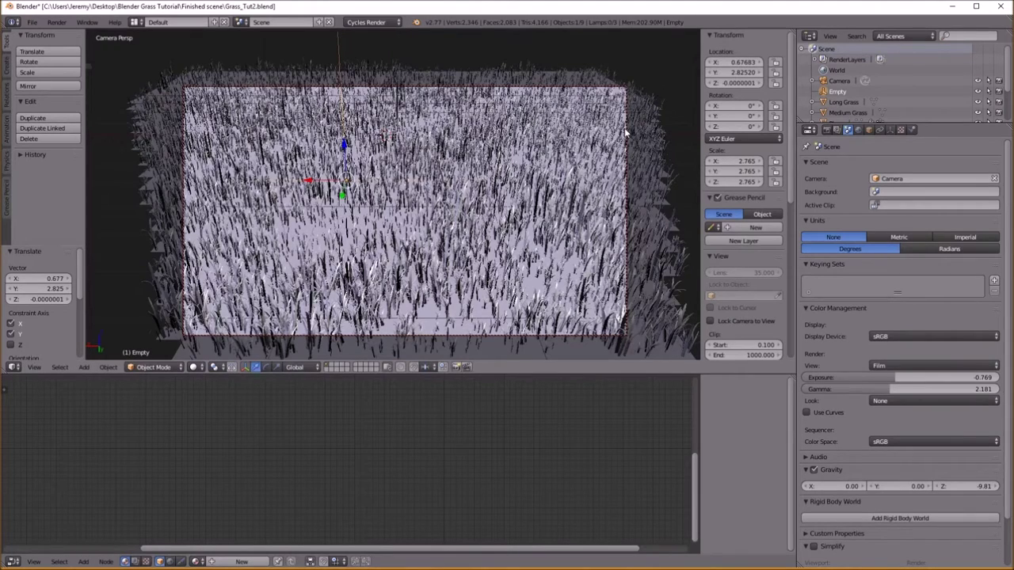
Select the camera and enable the Thirds composition guides
{"action": "right_click", "coordinate": [626, 133]}
{"action": "left_click", "coordinate": [891, 131]}
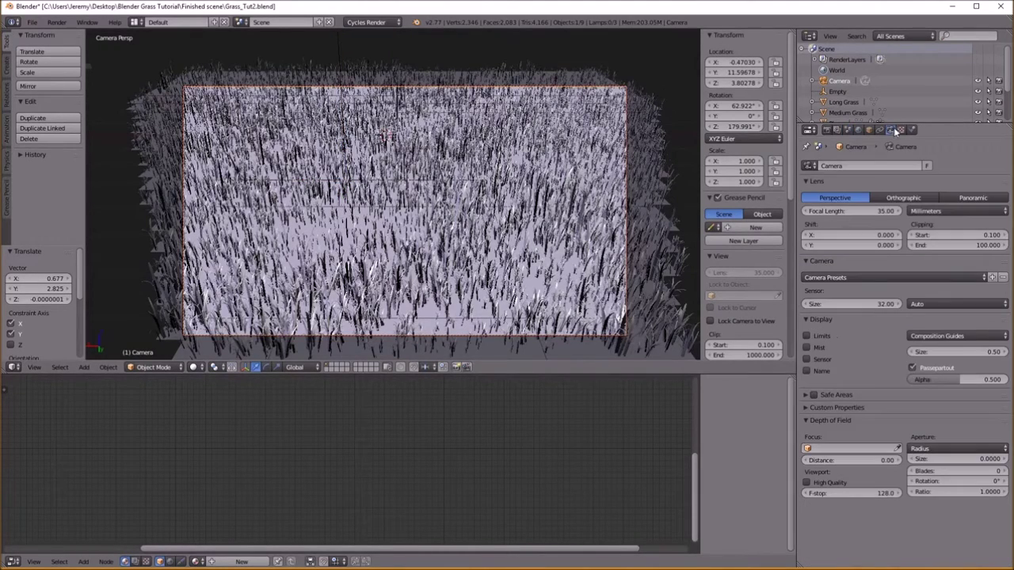
{"action": "left_click", "coordinate": [940, 334]}
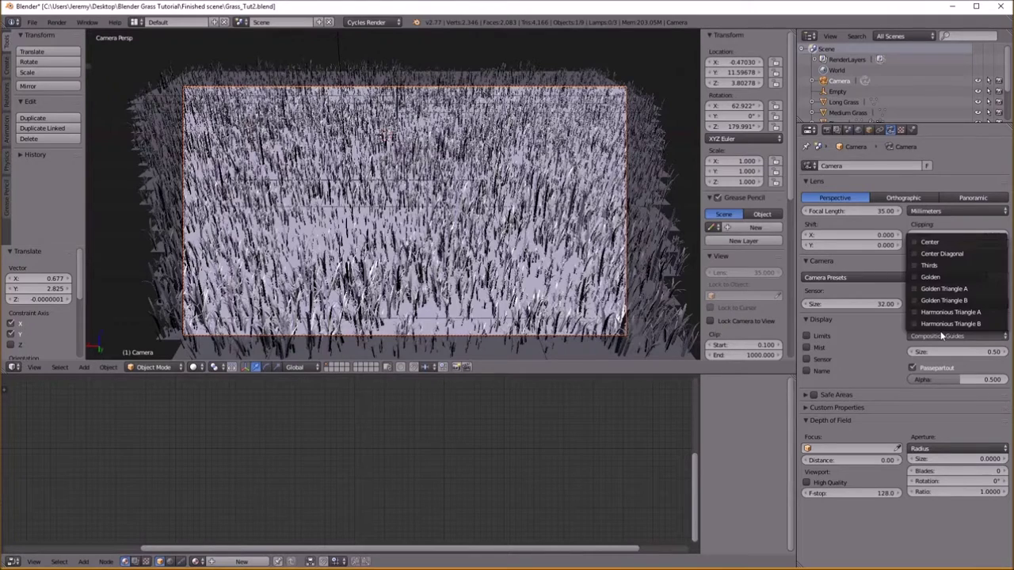
{"action": "left_click", "coordinate": [926, 266]}
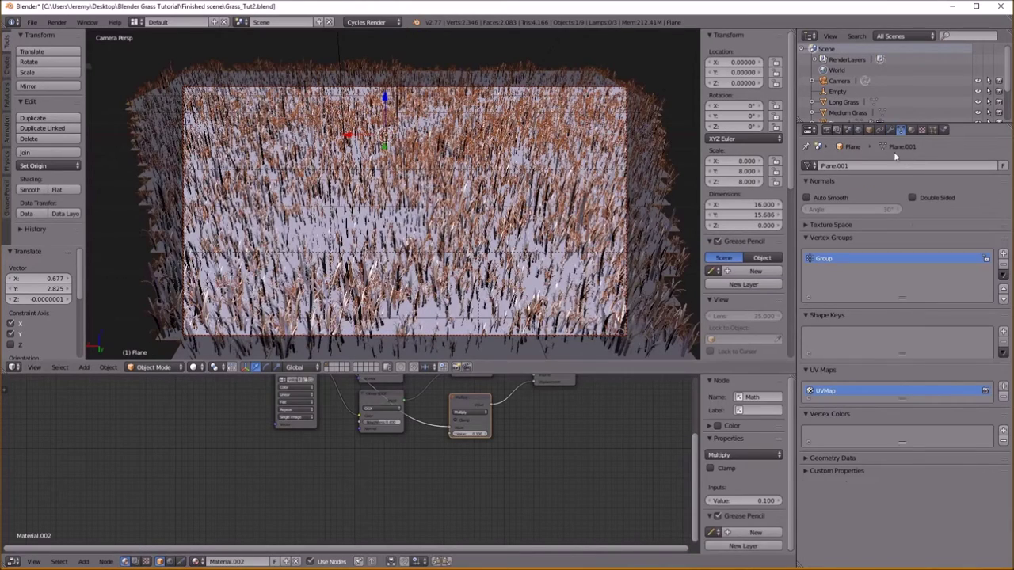
Hide the plane's particle grass in the viewport and move the empty to the upper-left thirds intersection, about X 0.973, Y 2.581
{"action": "left_click", "coordinate": [890, 129]}
{"action": "left_click", "coordinate": [954, 183]}
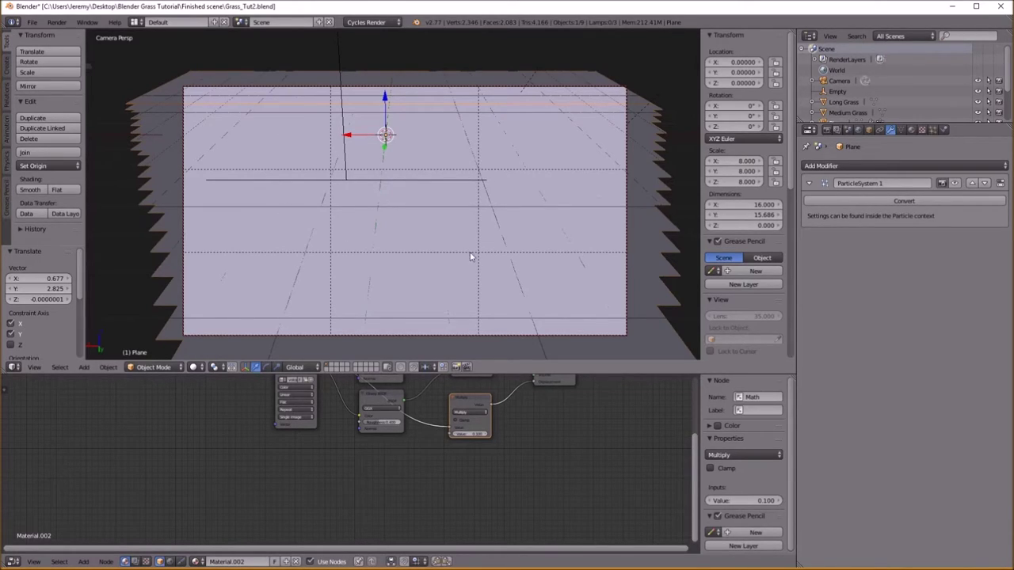
{"action": "right_click", "coordinate": [348, 178]}
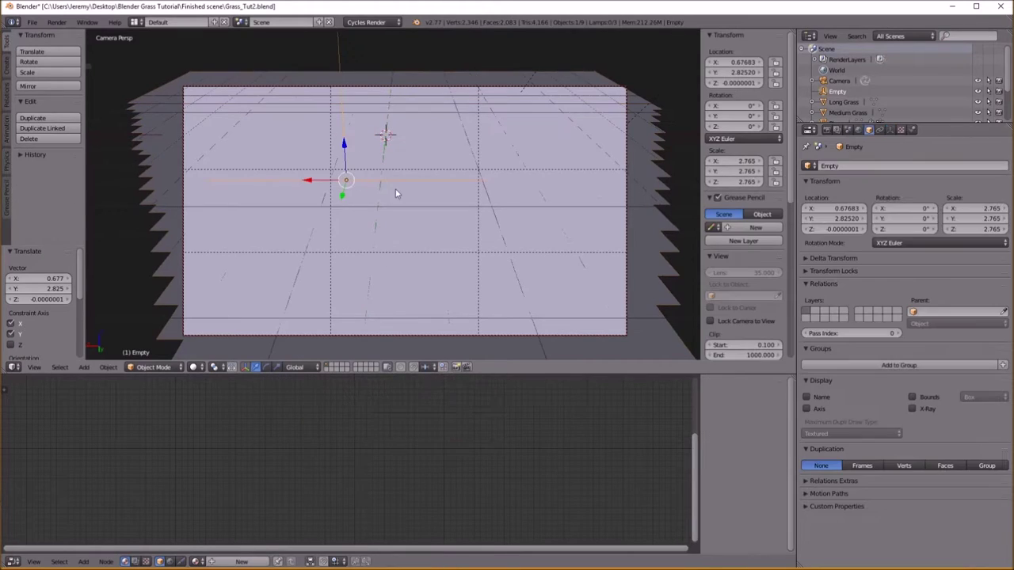
{"action": "key", "text": "g"}
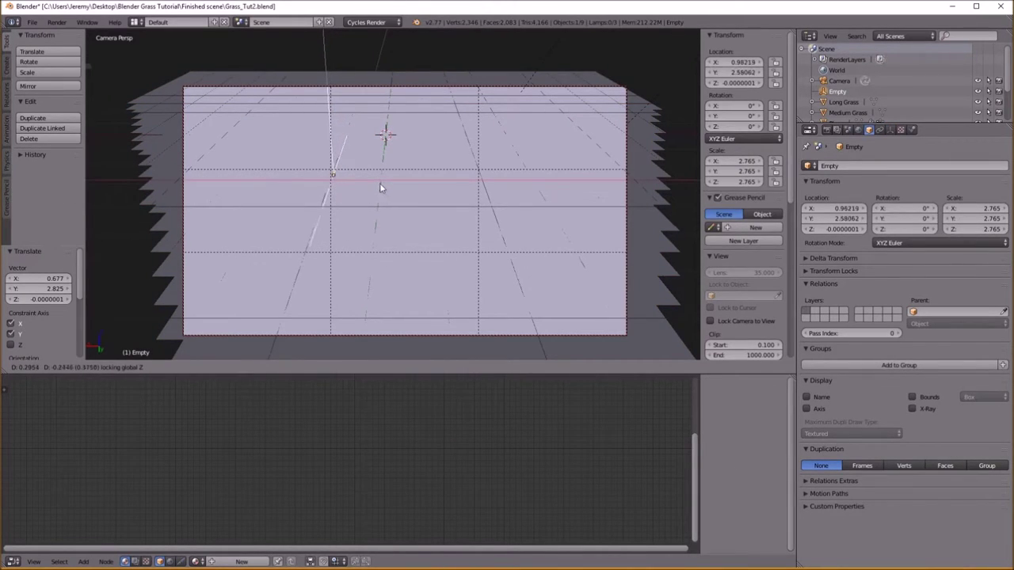
{"action": "left_click", "coordinate": [380, 183]}
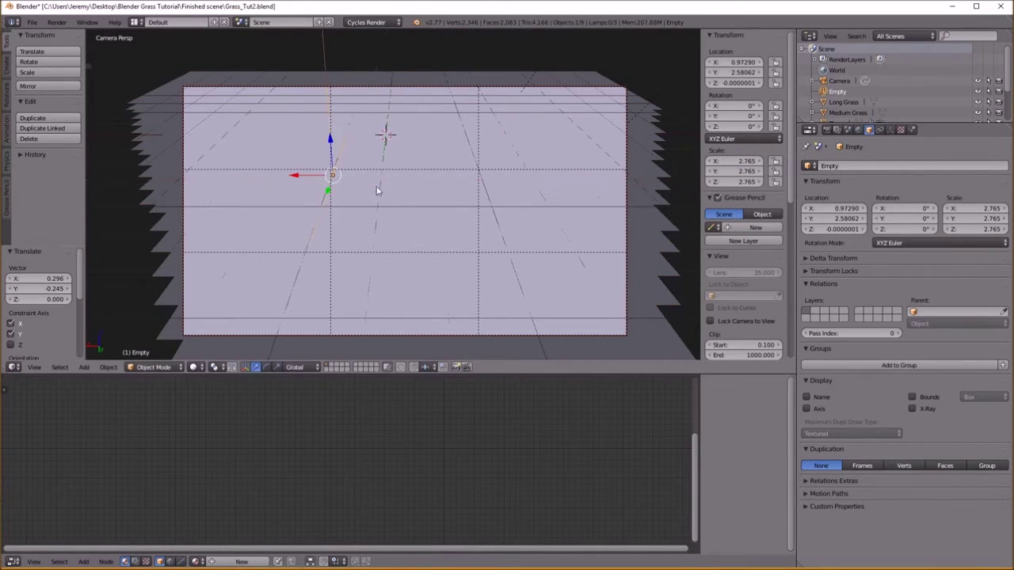
Set the camera's depth of field to focus on the Empty object
{"action": "left_click", "coordinate": [839, 81]}
{"action": "left_click", "coordinate": [891, 129]}
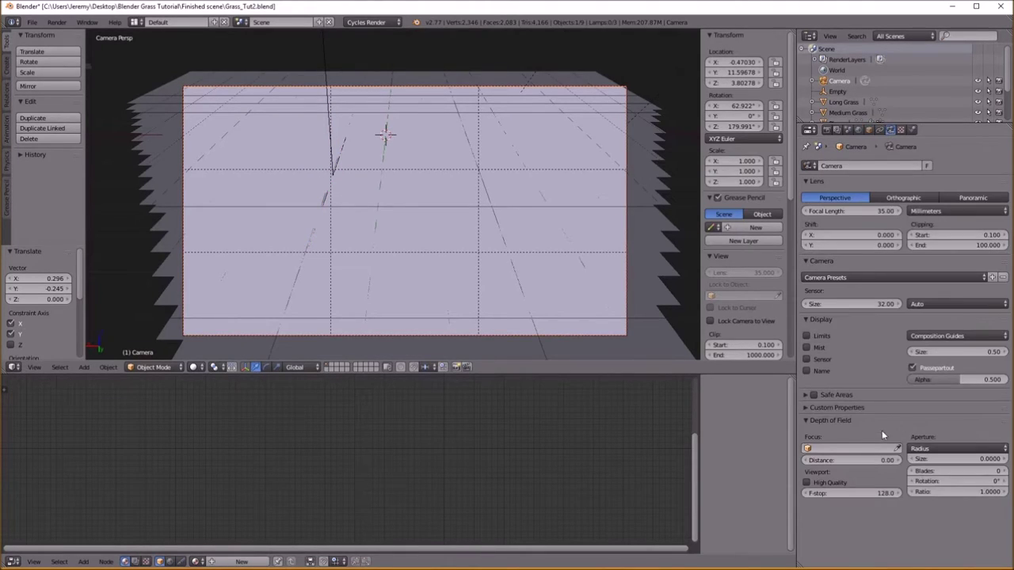
{"action": "left_click", "coordinate": [879, 449]}
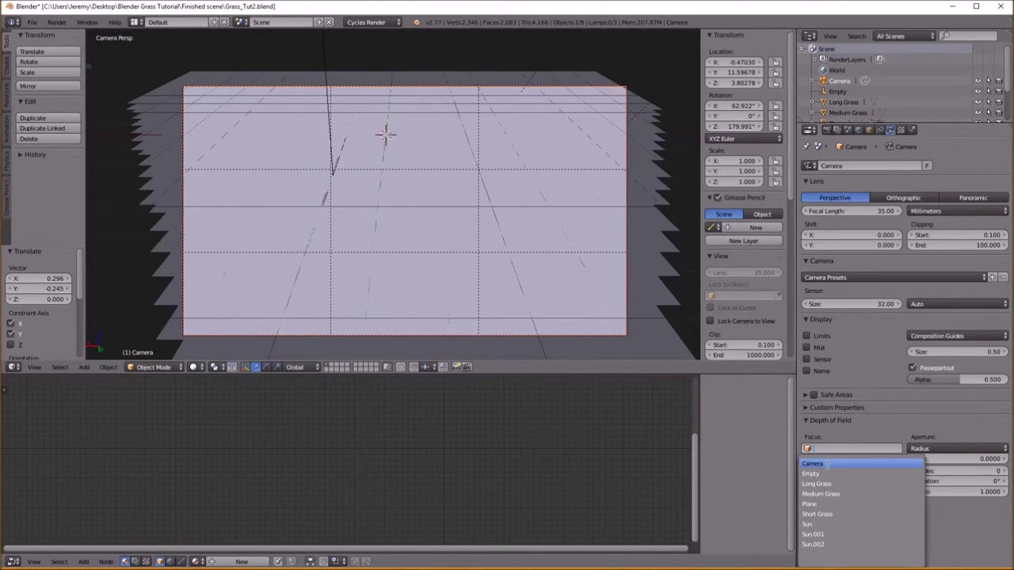
{"action": "left_click", "coordinate": [897, 463]}
Change the camera's aperture type to F-stop with a number of 0.4
{"action": "left_click", "coordinate": [923, 449]}
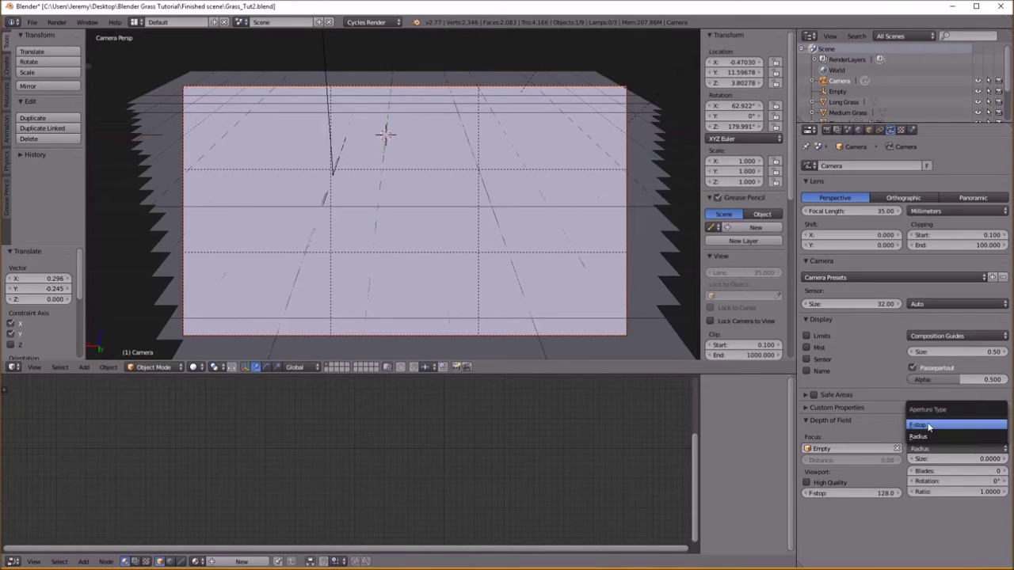
{"action": "left_click", "coordinate": [919, 426]}
{"action": "left_click", "coordinate": [980, 459]}
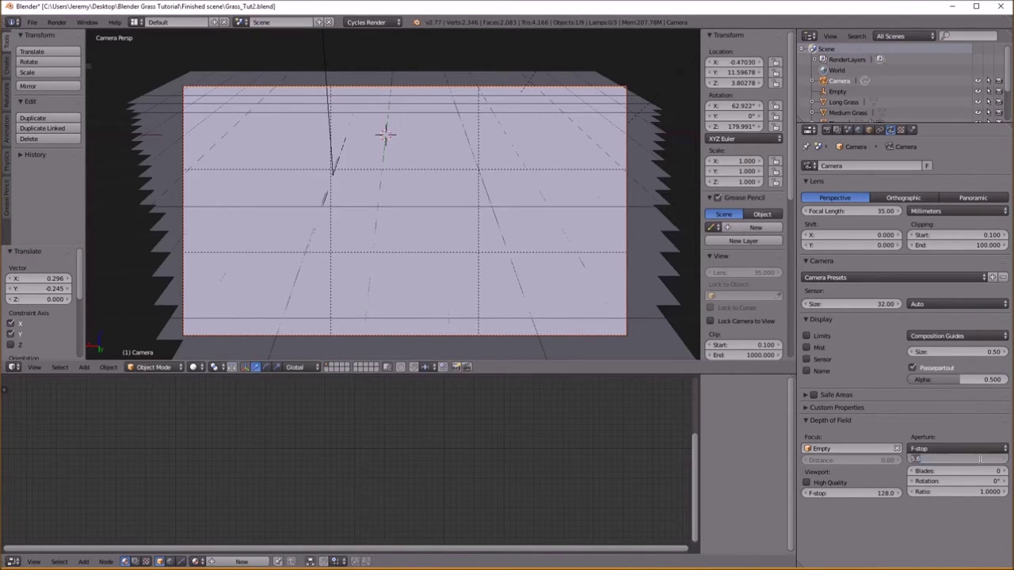
{"action": "type", "text": "0.4"}
{"action": "key", "text": "Return"}
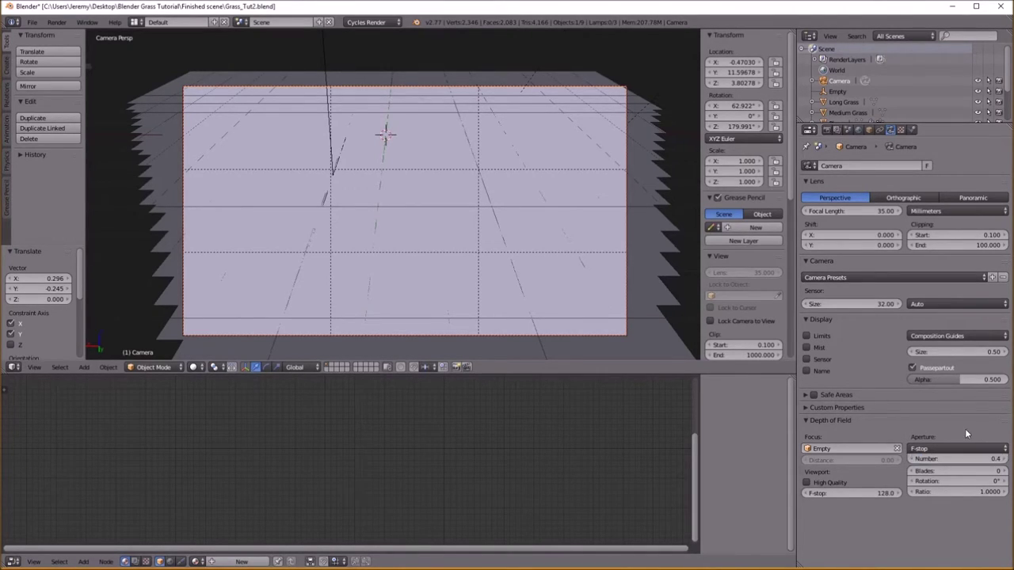
Preview the blur with rendered viewport shading and lower the camera's aperture F-stop number to 0.2
{"action": "left_click", "coordinate": [195, 367]}
{"action": "left_click", "coordinate": [215, 297]}
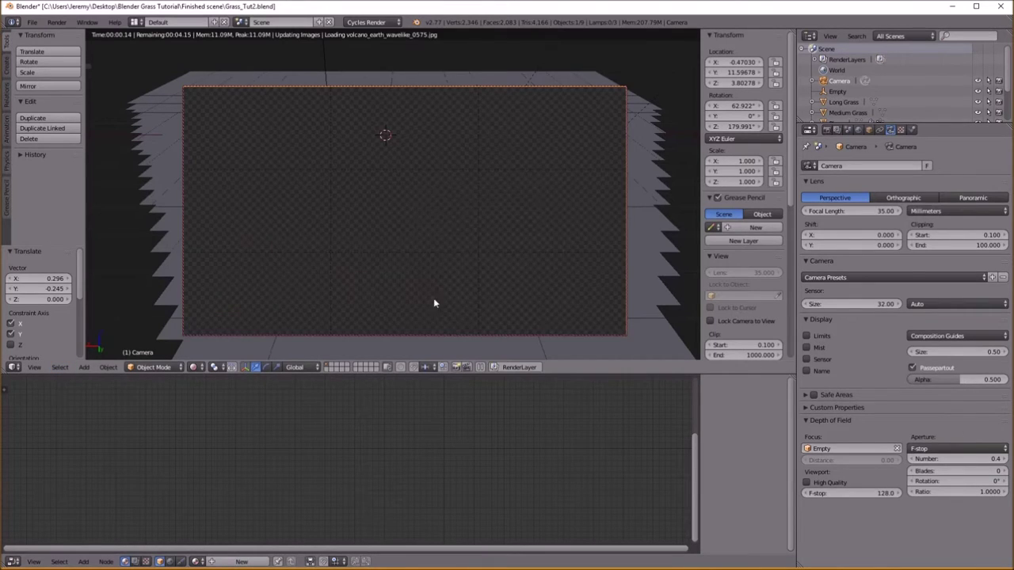
{"action": "left_click", "coordinate": [970, 460]}
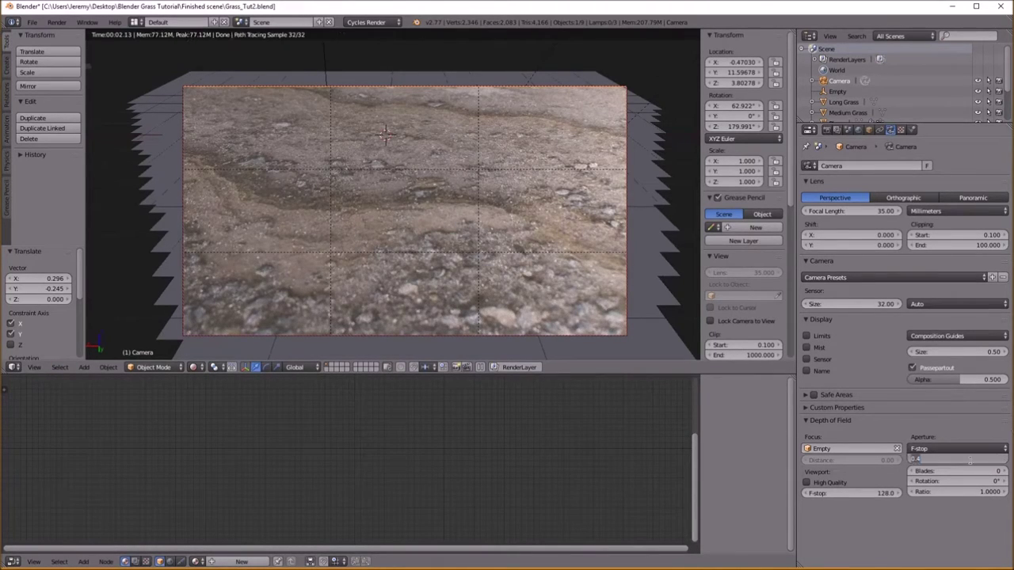
{"action": "type", "text": "0.2"}
{"action": "key", "text": "Return"}
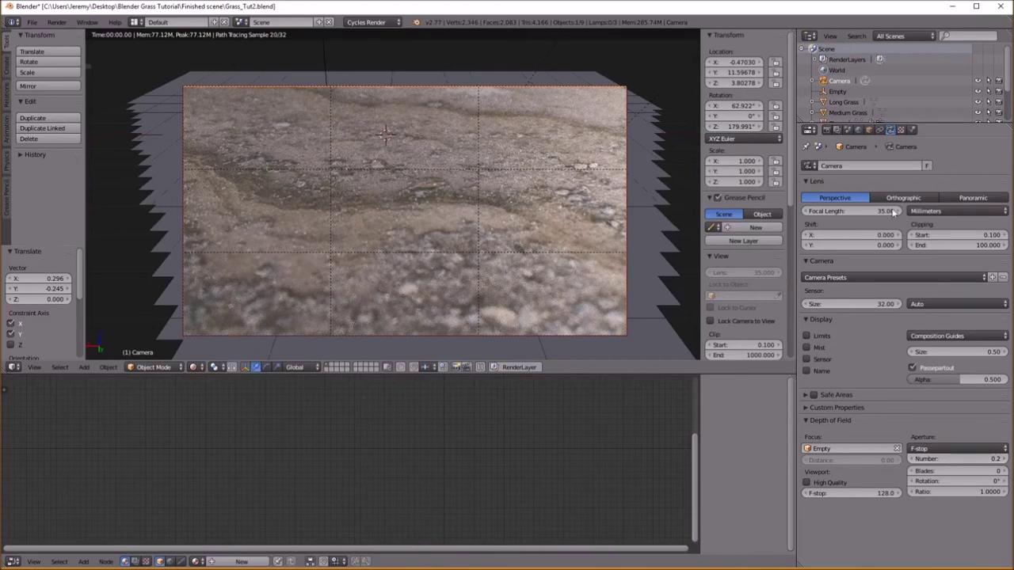
Show the plane's particle grass in the viewport again
{"action": "right_click", "coordinate": [499, 210]}
{"action": "left_click", "coordinate": [890, 130]}
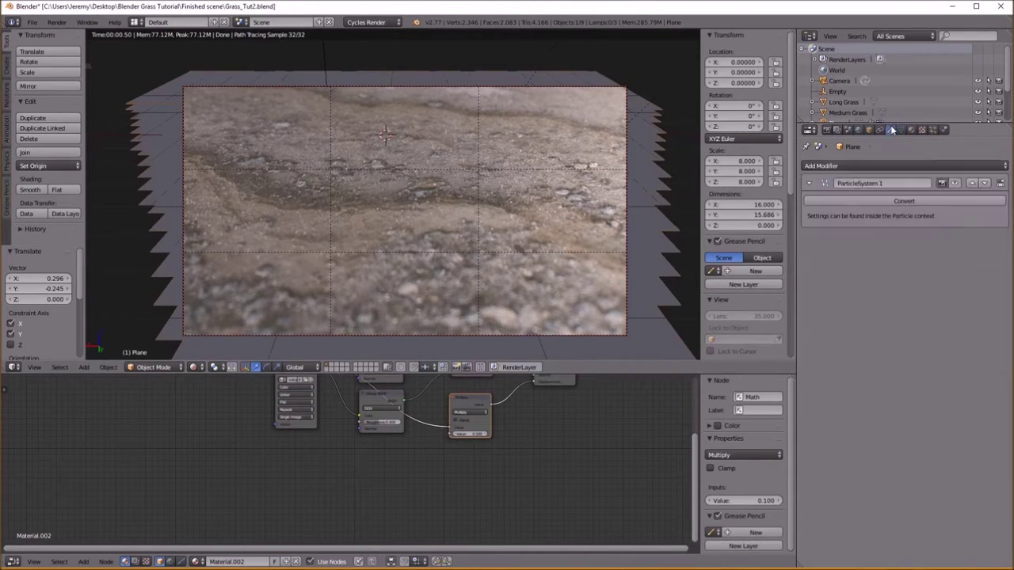
{"action": "left_click", "coordinate": [954, 183]}
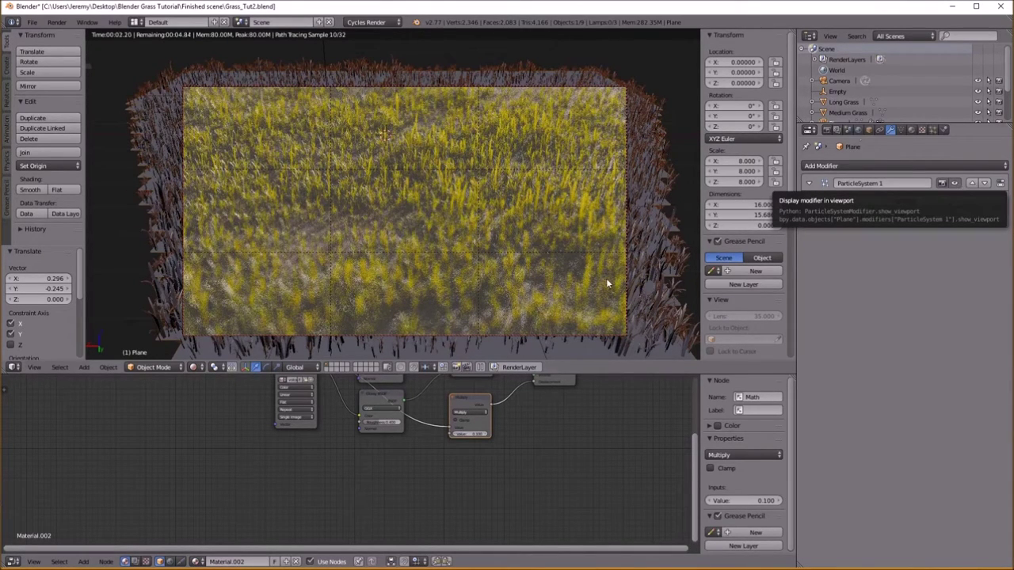
Try an aperture F-stop number of 0.1 on the camera and settle on 0.5
{"action": "left_click", "coordinate": [839, 80]}
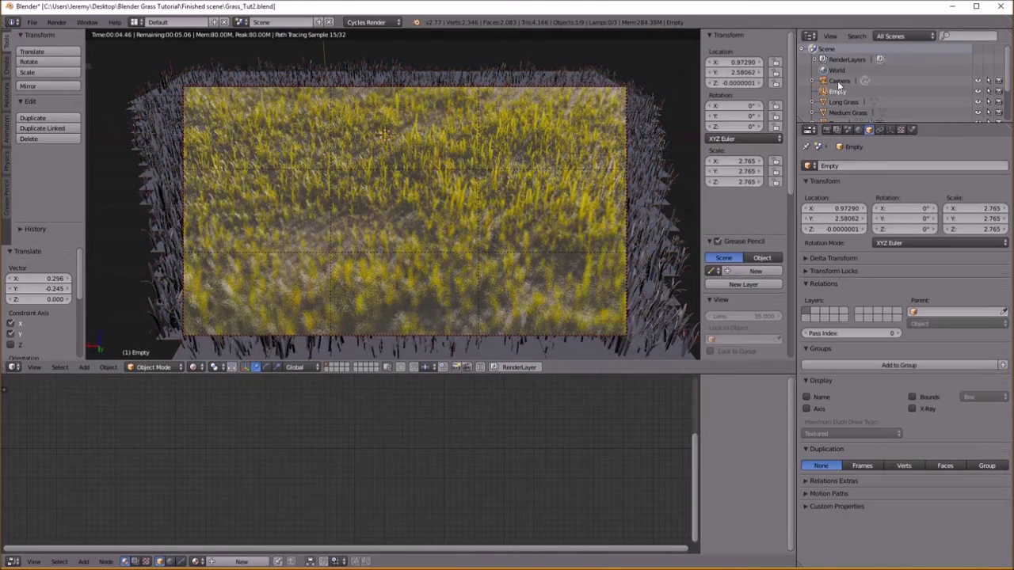
{"action": "left_click", "coordinate": [890, 130]}
{"action": "left_click", "coordinate": [988, 459]}
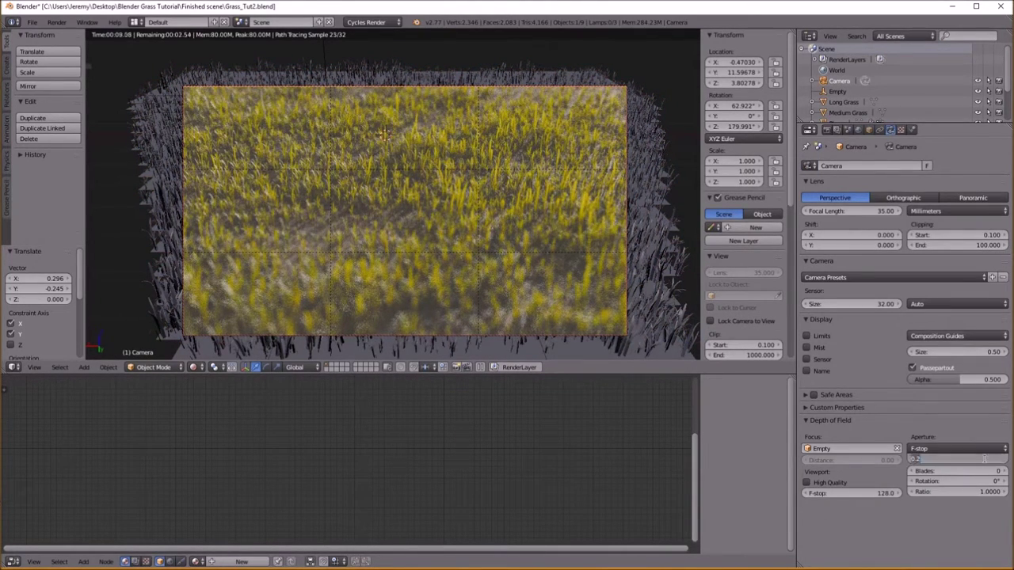
{"action": "type", "text": "0.1"}
{"action": "key", "text": "Return"}
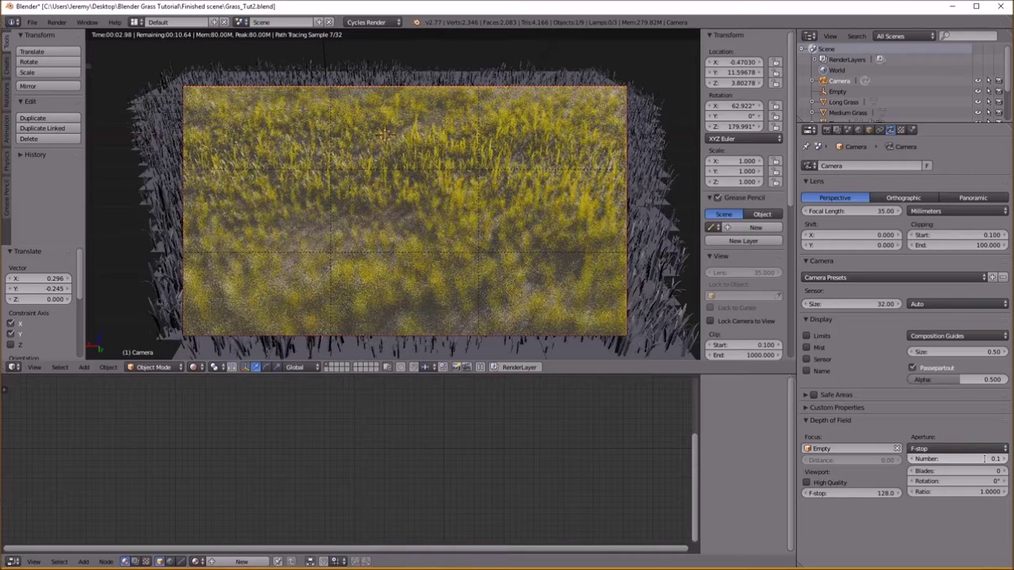
{"action": "left_click", "coordinate": [984, 459]}
{"action": "key", "text": "BackSpace"}
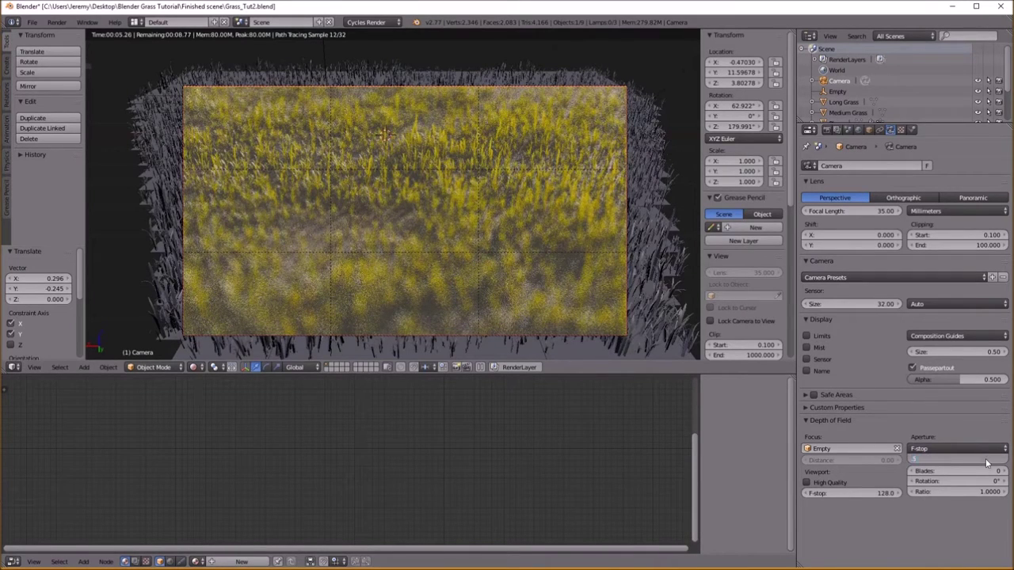
{"action": "type", "text": "0.5"}
{"action": "key", "text": "Return"}
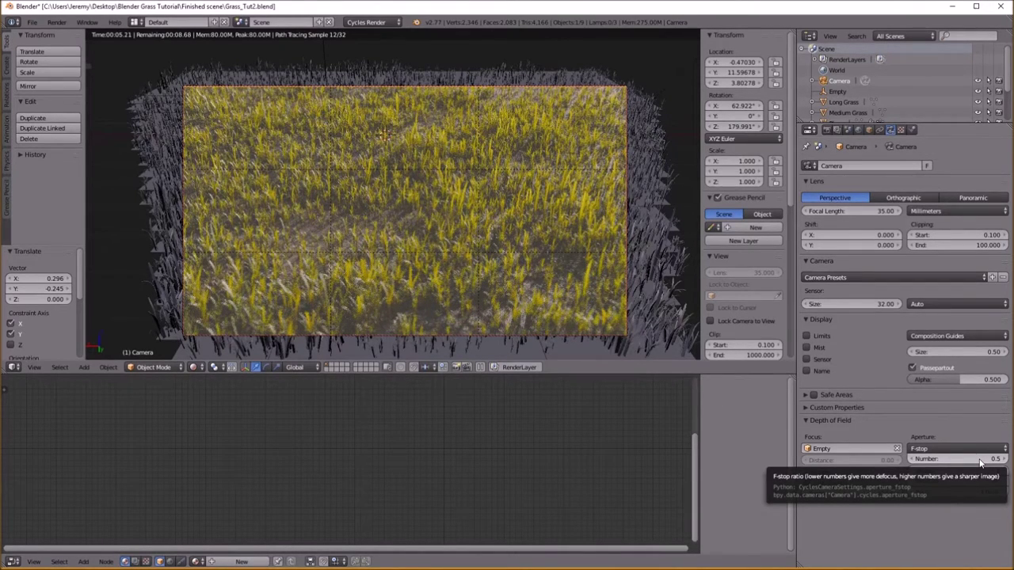
Return to solid shading and change the Multiply node's Color2 in the Long Grass material to an orange-yellow with hue 0.131 and saturation about 0.616
{"action": "left_click", "coordinate": [195, 366]}
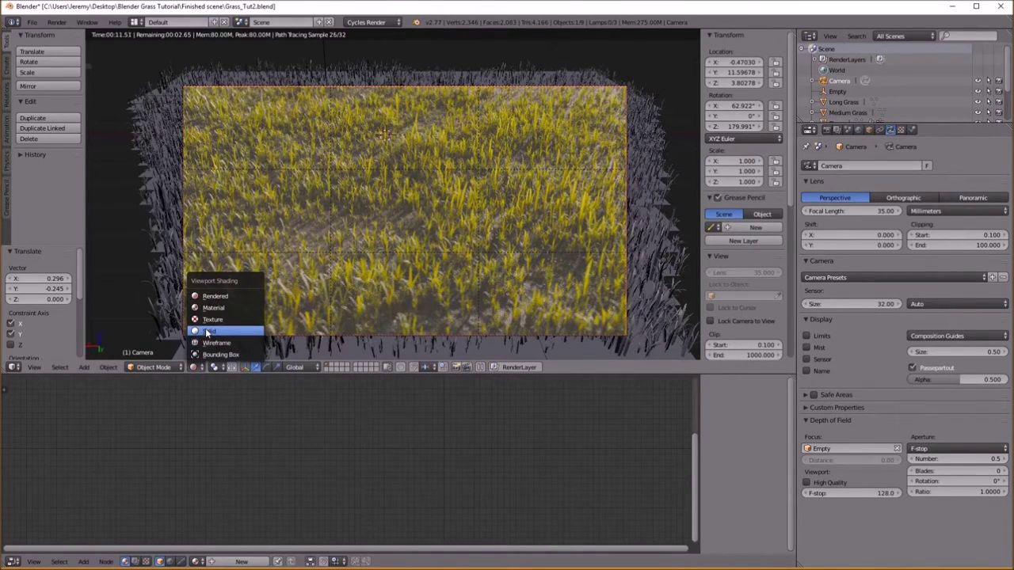
{"action": "left_click", "coordinate": [207, 332]}
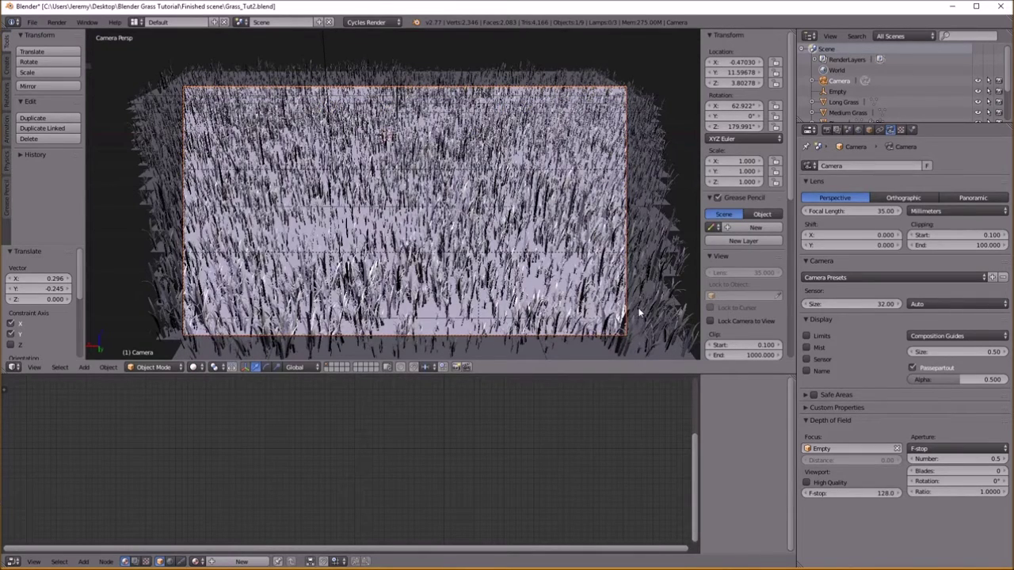
{"action": "right_click", "coordinate": [664, 304]}
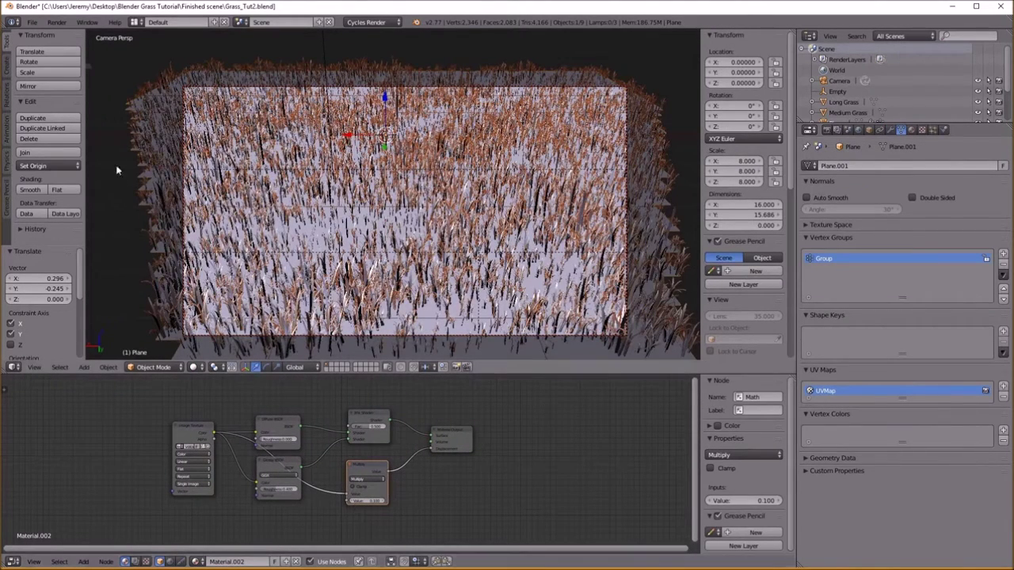
{"action": "scroll", "coordinate": [110, 121], "scroll_direction": "down", "scroll_amount": 1}
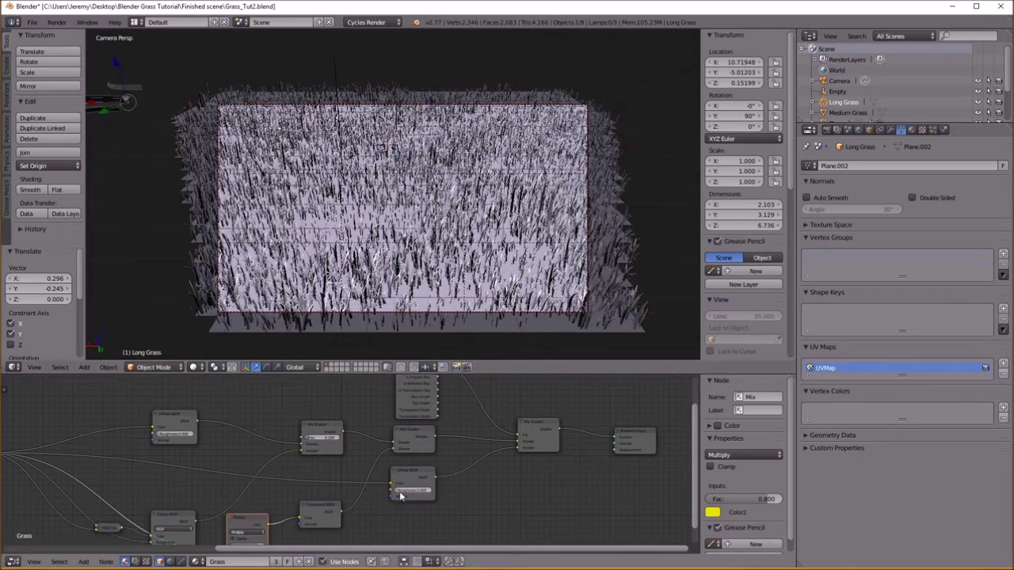
{"action": "middle_click_drag", "start_coordinate": [277, 536], "coordinate": [385, 455]}
{"action": "scroll", "coordinate": [338, 499], "scroll_direction": "up", "scroll_amount": 5}
{"action": "left_click", "coordinate": [341, 481]}
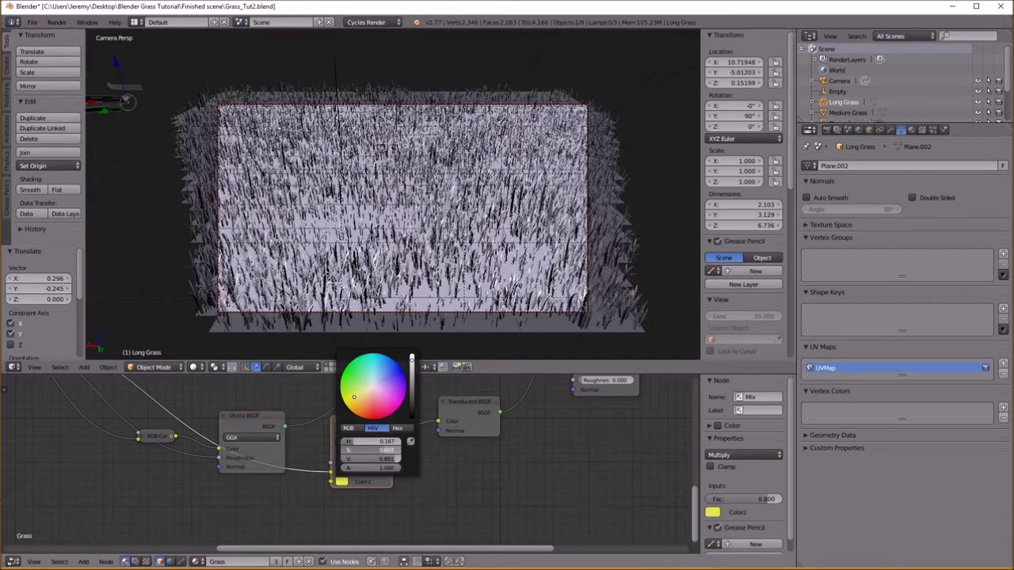
{"action": "scroll", "coordinate": [354, 412], "scroll_direction": "up", "scroll_amount": 3}
{"action": "scroll", "coordinate": [353, 404], "scroll_direction": "down", "scroll_amount": 2}
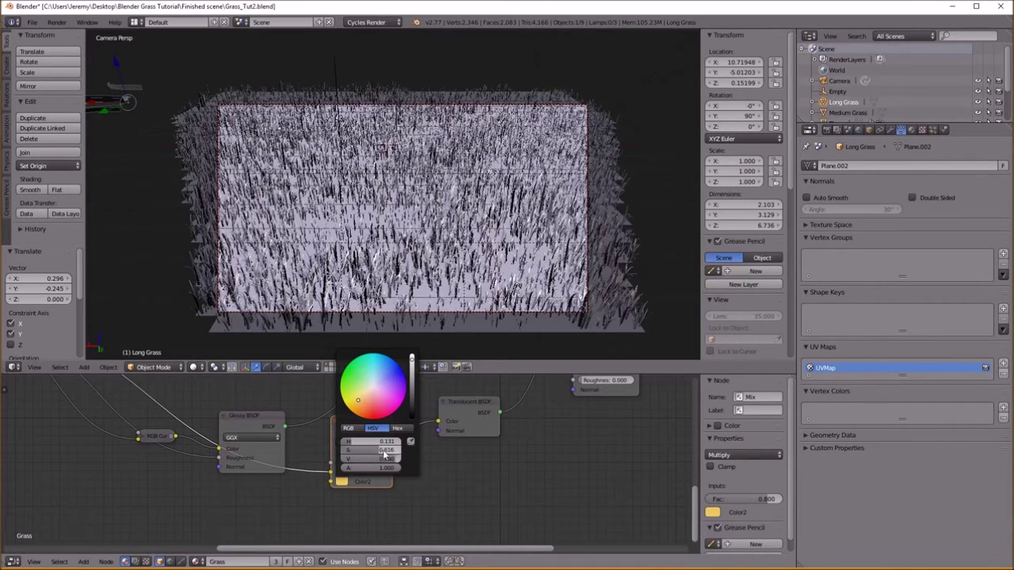
{"action": "scroll", "coordinate": [478, 491], "scroll_direction": "down", "scroll_amount": 1}
{"action": "middle_click_drag", "start_coordinate": [466, 420], "coordinate": [455, 444]}
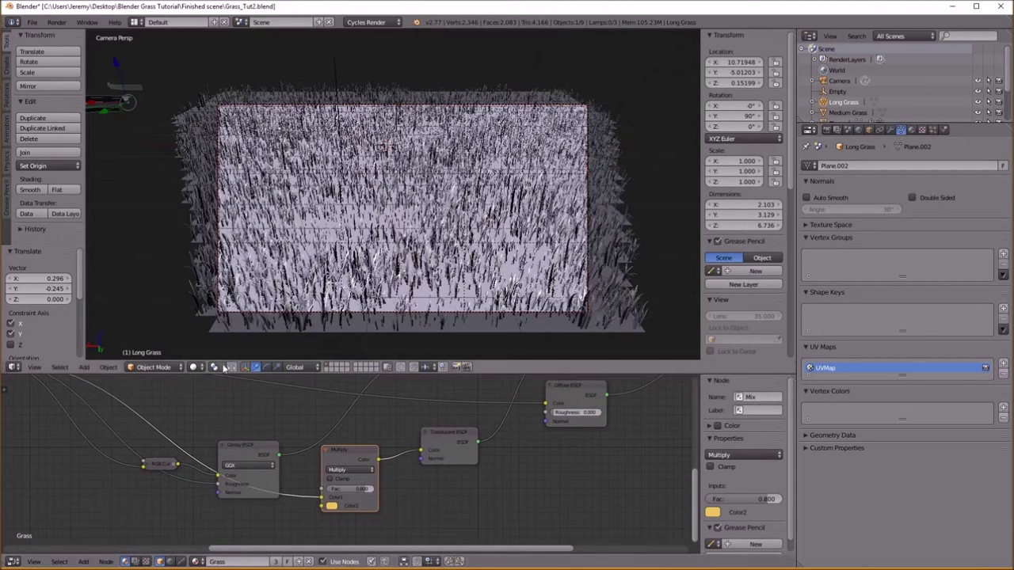
Preview the new grass colour with rendered viewport shading and switch back to solid
{"action": "left_click", "coordinate": [196, 367]}
{"action": "left_click", "coordinate": [226, 298]}
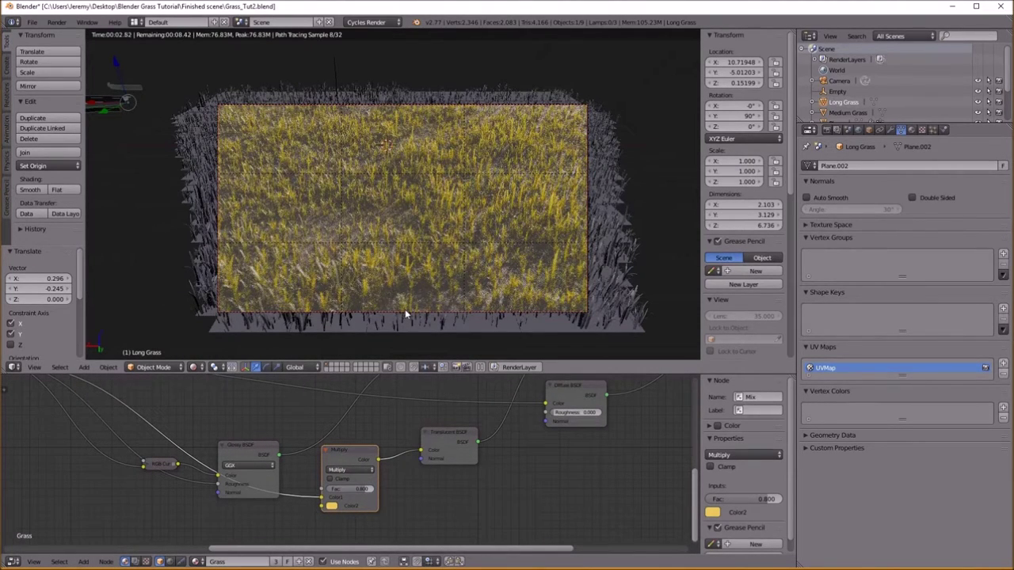
{"action": "left_click", "coordinate": [196, 367]}
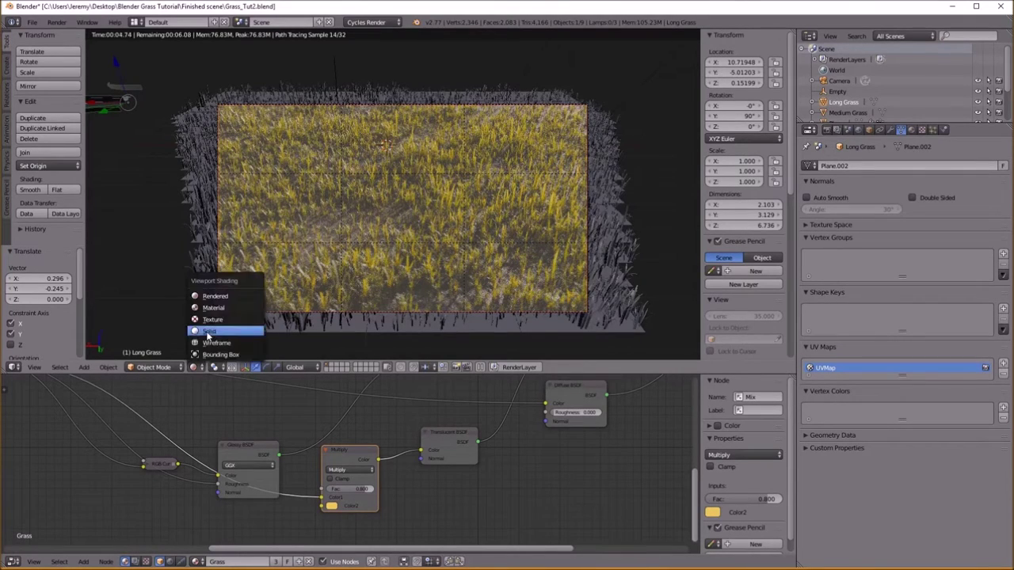
{"action": "left_click", "coordinate": [209, 331]}
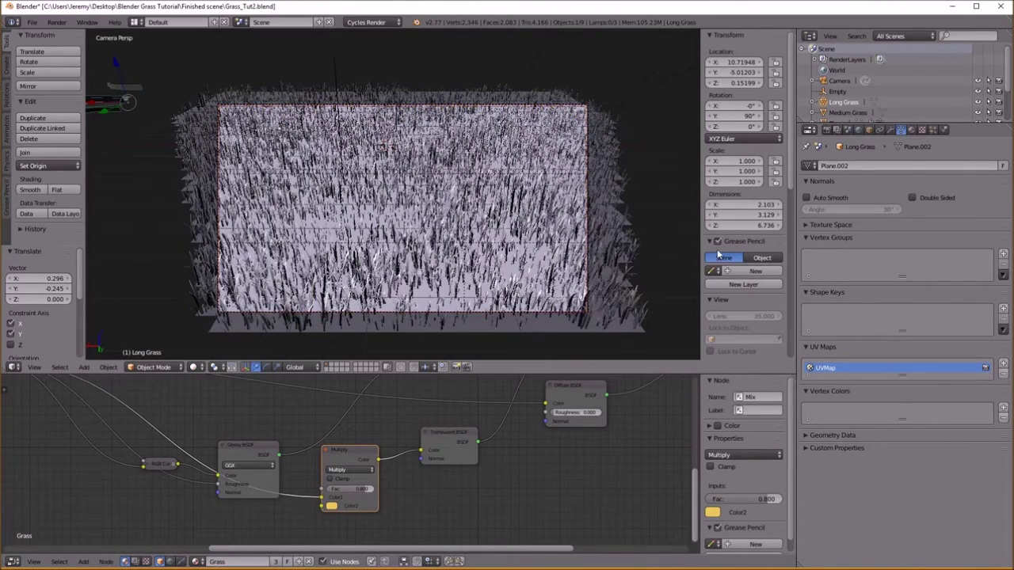
Lock the camera to the view, move it closer to the grass with a slight shift in framing, and unlock it
{"action": "scroll", "coordinate": [722, 294], "scroll_direction": "down", "scroll_amount": 3}
{"action": "scroll", "coordinate": [480, 248], "scroll_direction": "up", "scroll_amount": 4}
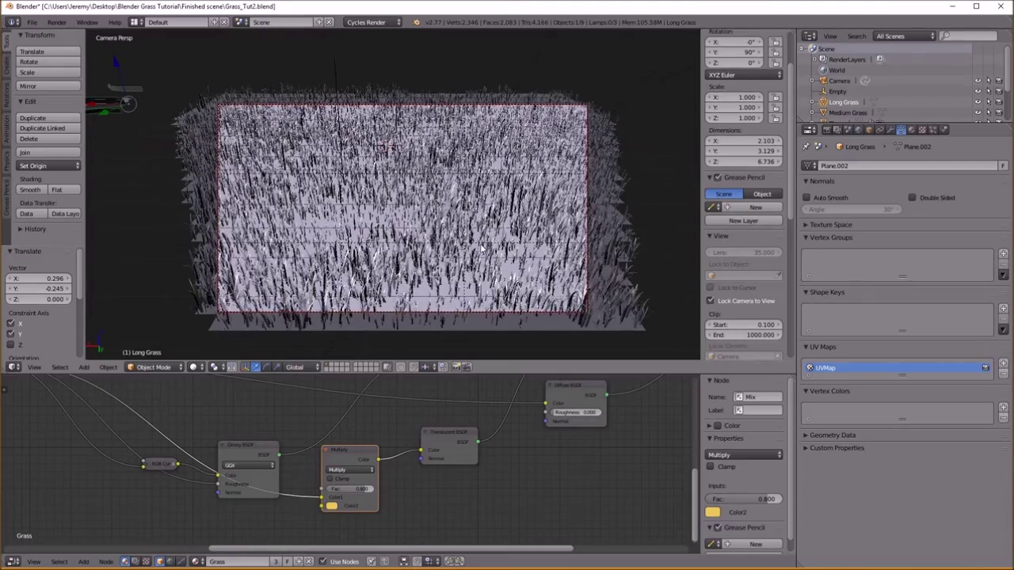
{"action": "scroll", "coordinate": [482, 247], "scroll_direction": "up", "scroll_amount": 4}
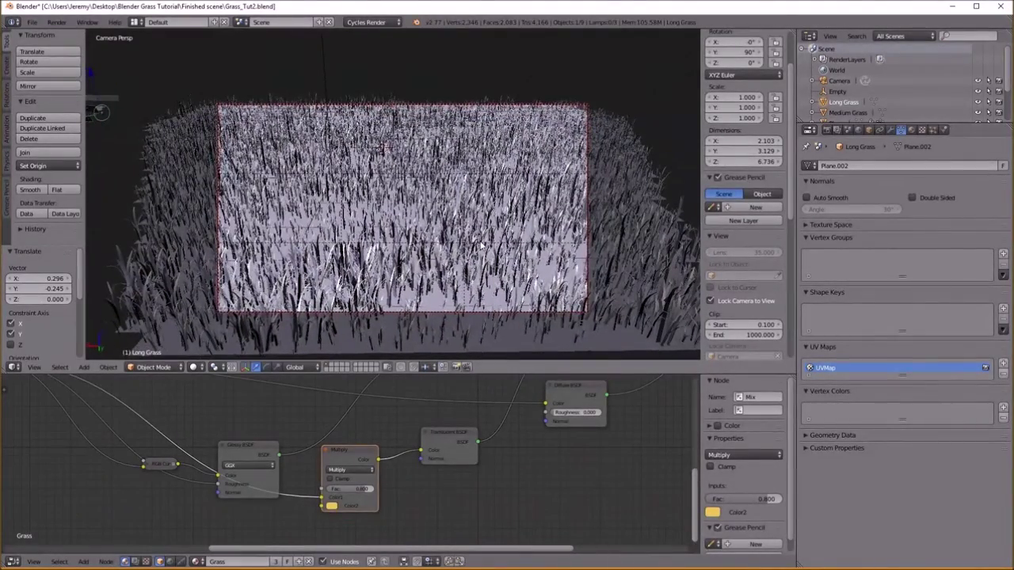
{"action": "middle_click_drag", "start_coordinate": [480, 245], "coordinate": [488, 243], "text": "shift"}
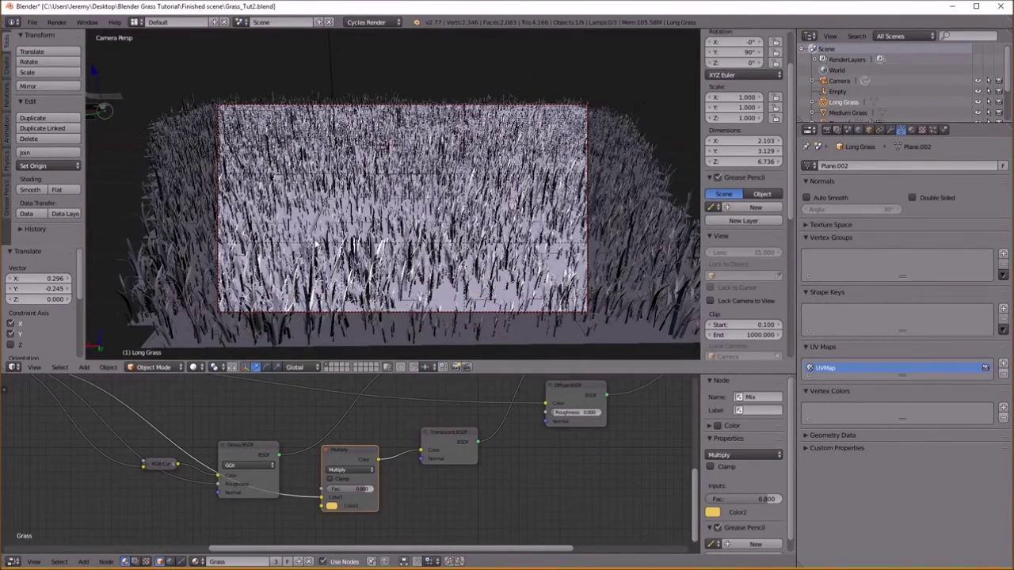
Leave the camera view, switch to the empty second layer and add a cube
{"action": "middle_click_drag", "start_coordinate": [315, 244], "coordinate": [327, 361]}
{"action": "scroll", "coordinate": [316, 269], "scroll_direction": "down", "scroll_amount": 3}
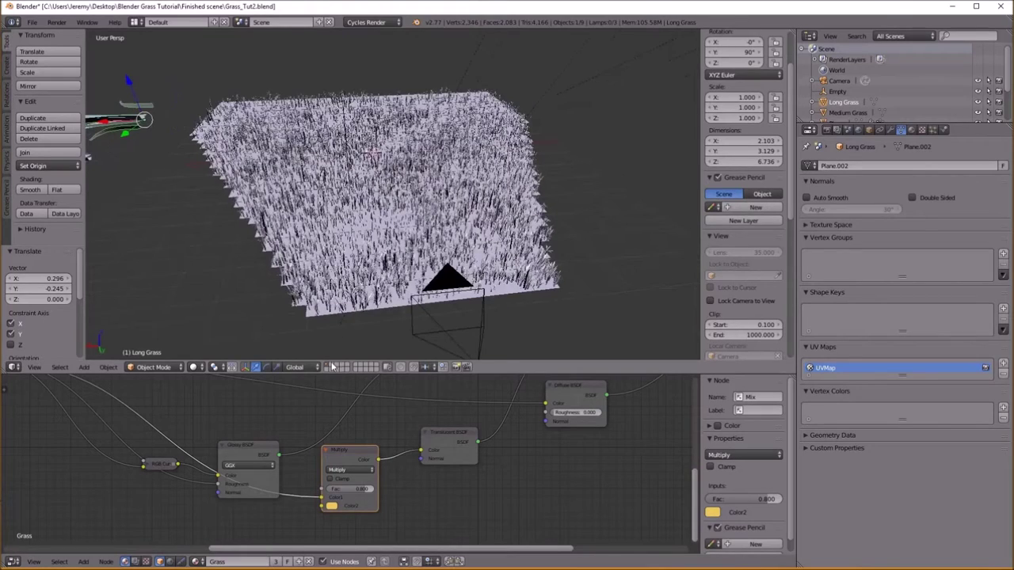
{"action": "left_click", "coordinate": [332, 366]}
{"action": "key", "text": "shift+a"}
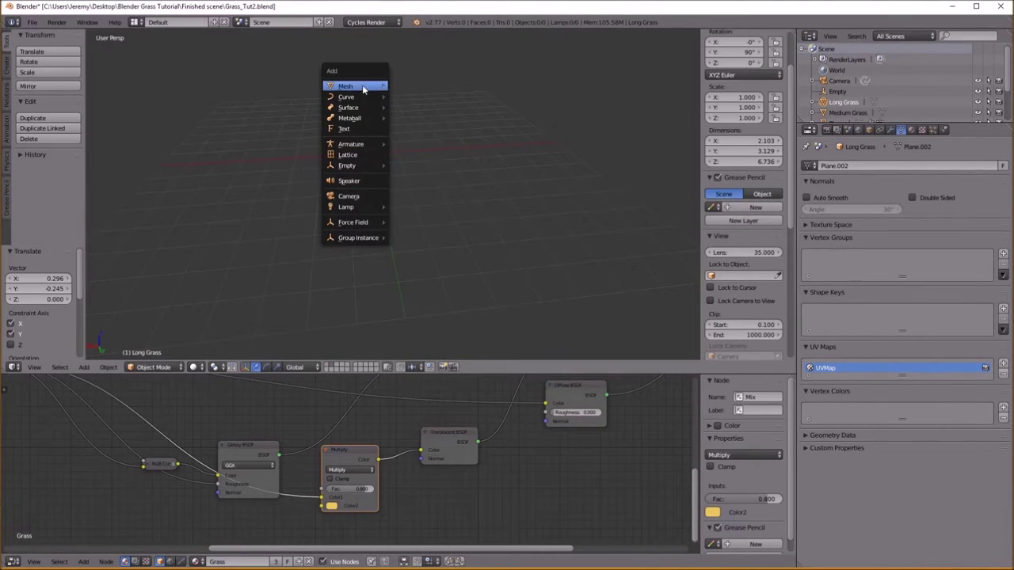
{"action": "mouse_move", "coordinate": [362, 85]}
{"action": "left_click", "coordinate": [419, 98]}
{"action": "middle_click_drag", "start_coordinate": [380, 185], "coordinate": [373, 219]}
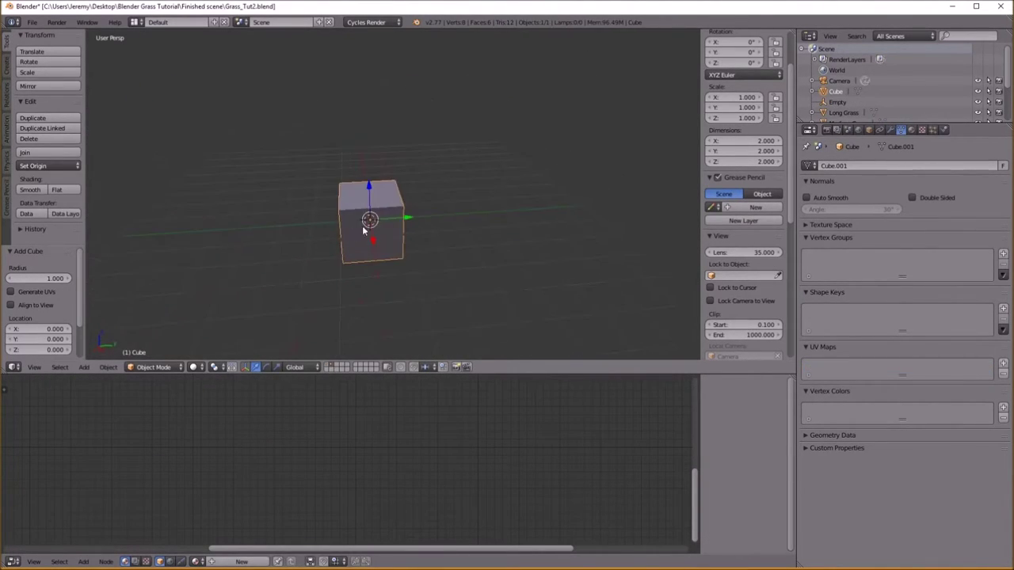
Add a Subdivision Surface modifier to the cube with view and render subdivisions of 6
{"action": "left_click", "coordinate": [890, 130]}
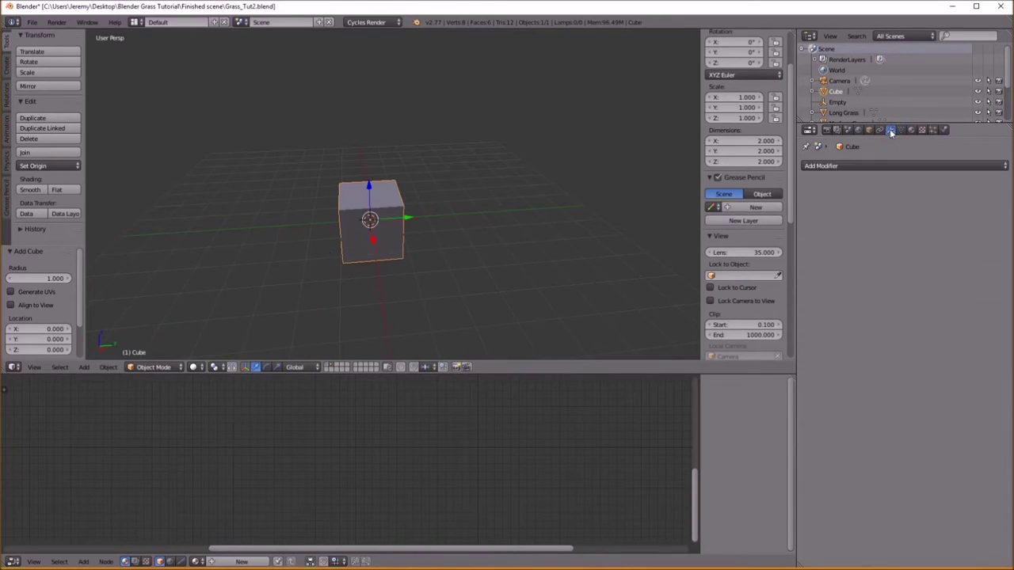
{"action": "left_click", "coordinate": [894, 166]}
{"action": "left_click", "coordinate": [811, 345]}
{"action": "left_click", "coordinate": [898, 239]}
{"action": "left_click", "coordinate": [898, 239]}
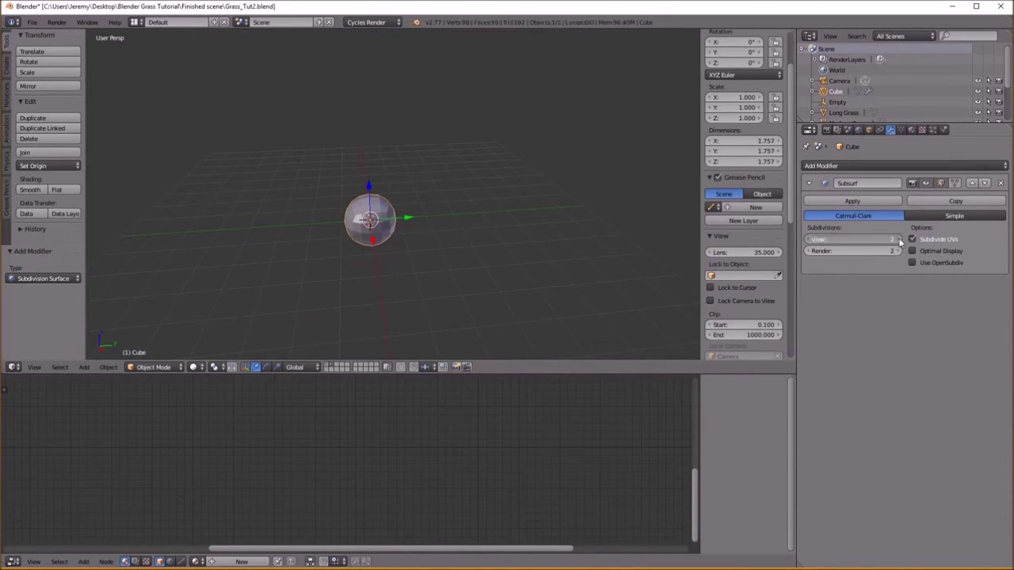
{"action": "left_click", "coordinate": [898, 239]}
{"action": "left_click", "coordinate": [898, 239]}
{"action": "left_click", "coordinate": [898, 239]}
{"action": "left_click", "coordinate": [896, 251]}
{"action": "left_click", "coordinate": [896, 251]}
{"action": "middle_click_drag", "start_coordinate": [554, 229], "coordinate": [547, 261], "text": "shift"}
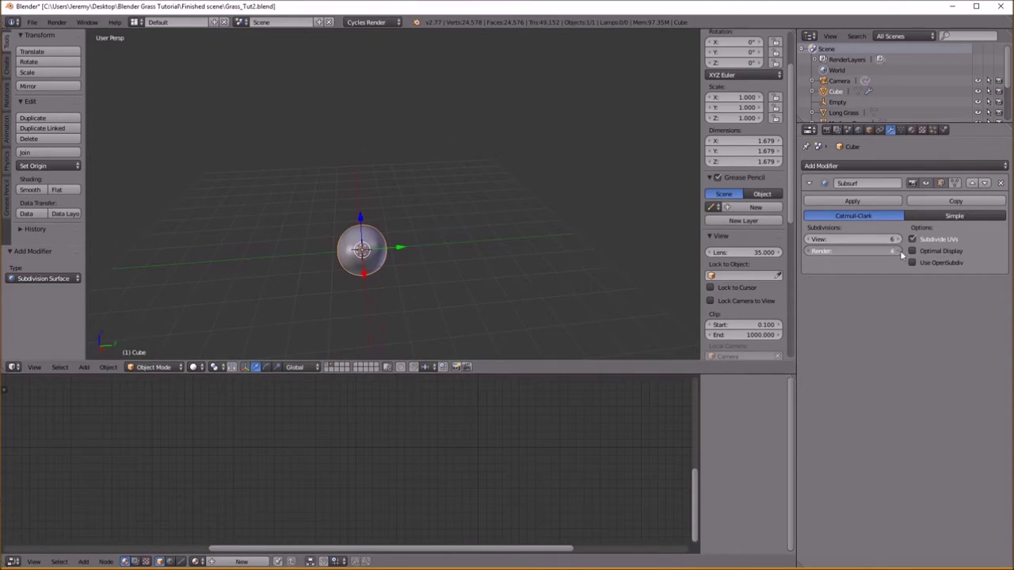
{"action": "left_click", "coordinate": [897, 251]}
{"action": "left_click", "coordinate": [898, 251]}
Enter edit mode and fully crease the edges of the cube's bottom face
{"action": "middle_click_drag", "start_coordinate": [333, 234], "coordinate": [355, 227], "text": "shift"}
{"action": "key", "text": "Tab"}
{"action": "middle_click_drag", "start_coordinate": [394, 281], "coordinate": [418, 230]}
{"action": "scroll", "coordinate": [419, 294], "scroll_direction": "up", "scroll_amount": 3}
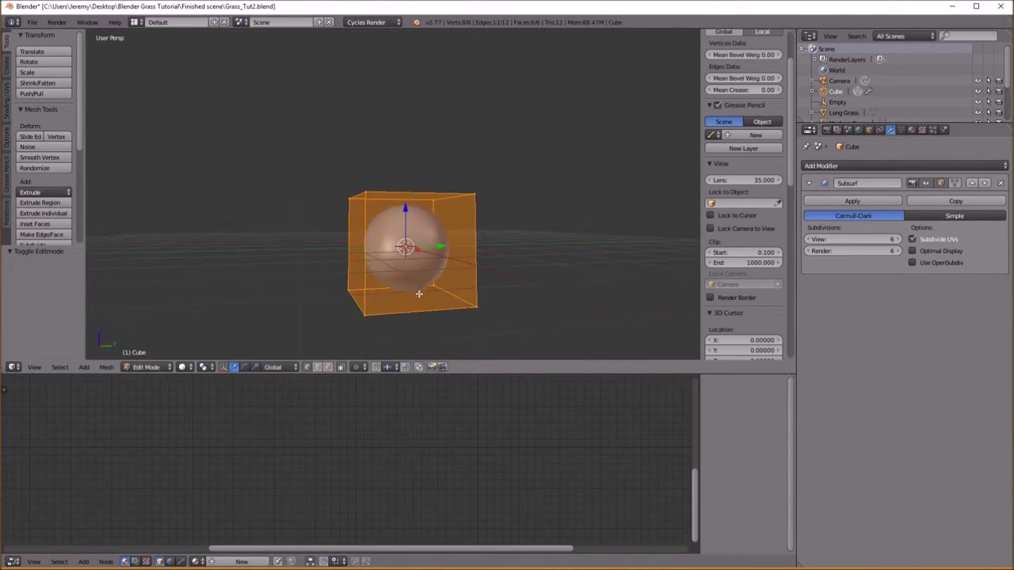
{"action": "middle_click_drag", "start_coordinate": [419, 294], "coordinate": [396, 210]}
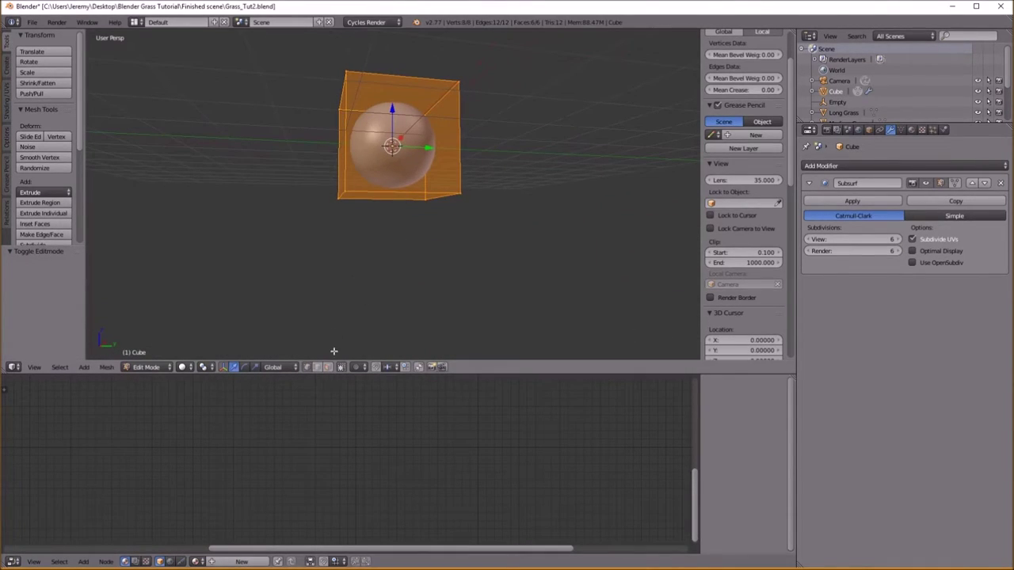
{"action": "middle_click_drag", "start_coordinate": [370, 289], "coordinate": [388, 227]}
{"action": "right_click", "coordinate": [389, 226]}
{"action": "middle_click_drag", "start_coordinate": [461, 176], "coordinate": [448, 222]}
{"action": "key", "text": "shift+e"}
{"action": "left_click", "coordinate": [689, 219]}
{"action": "key", "text": "a"}
Raise the cube's top face 1.411 along Z and extrude it upward by about 0.55
{"action": "right_click", "coordinate": [426, 167]}
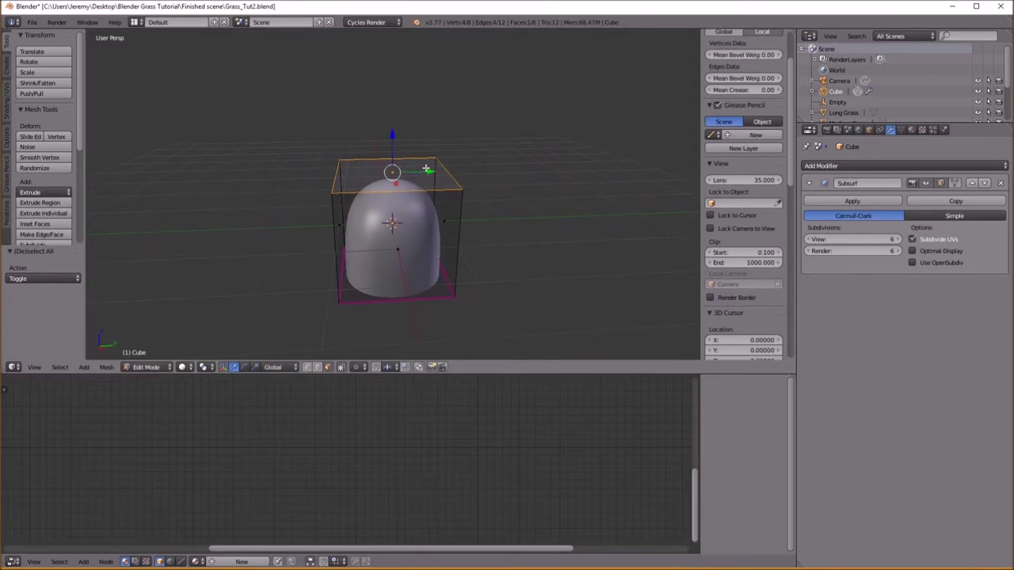
{"action": "middle_click_drag", "start_coordinate": [426, 168], "coordinate": [413, 188]}
{"action": "left_click_drag", "start_coordinate": [390, 186], "coordinate": [390, 120]}
{"action": "middle_click_drag", "start_coordinate": [390, 120], "coordinate": [429, 229]}
{"action": "key", "text": "e"}
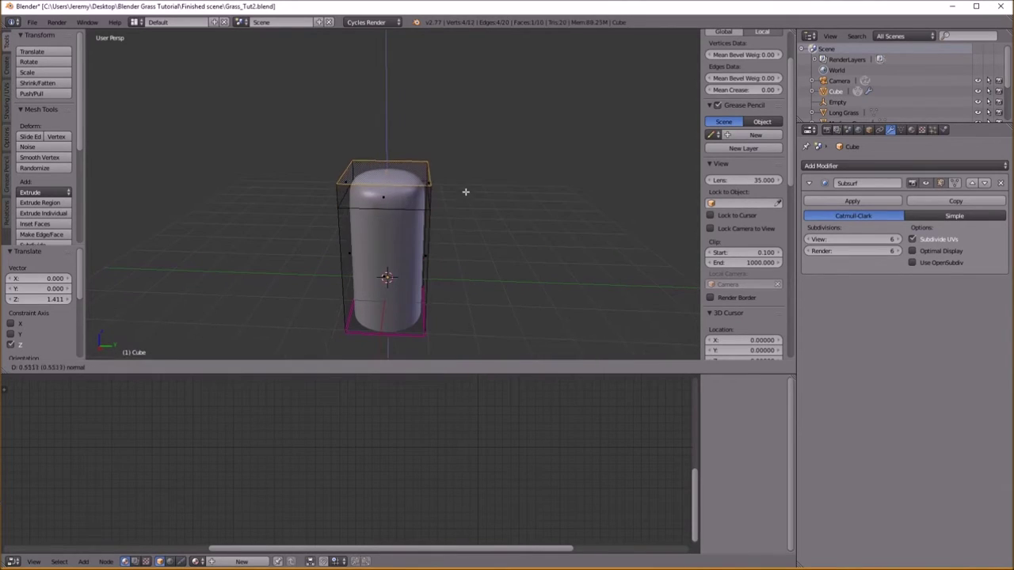
{"action": "left_click", "coordinate": [465, 189]}
Extrude the side faces of the top segment in place and scale them outward by 2.611 to form a mushroom cap
{"action": "middle_click_drag", "start_coordinate": [434, 200], "coordinate": [468, 201]}
{"action": "key", "text": "e"}
{"action": "right_click", "coordinate": [452, 191]}
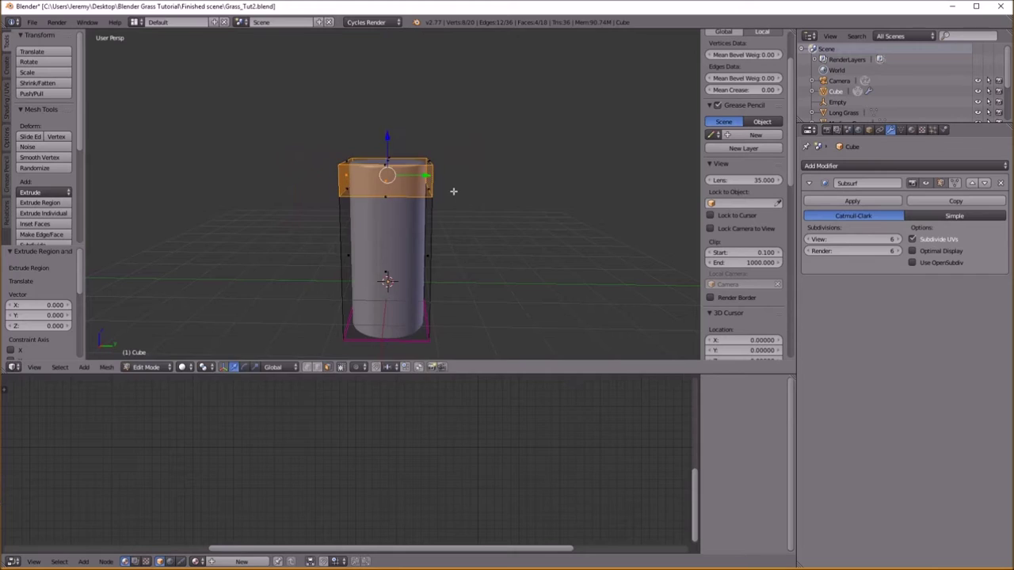
{"action": "key", "text": "s"}
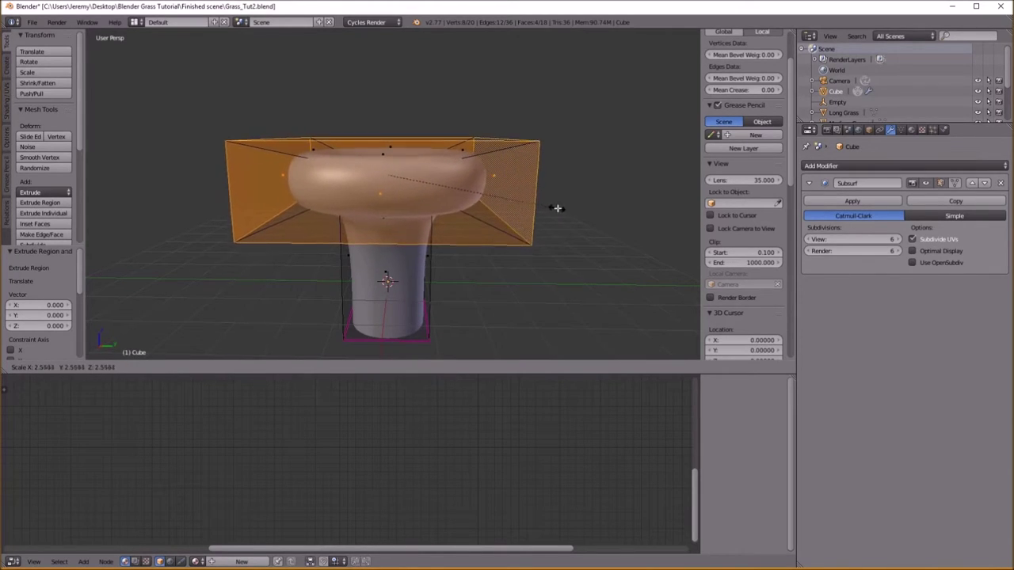
{"action": "left_click", "coordinate": [533, 202]}
{"action": "middle_click_drag", "start_coordinate": [532, 203], "coordinate": [530, 226]}
Raise the cap's top face 1.776 along Z to round the mushroom cap into a dome
{"action": "right_click", "coordinate": [400, 150]}
{"action": "mouse_move", "coordinate": [402, 151]}
{"action": "middle_mouse_down"}
{"action": "mouse_move", "coordinate": [407, 170]}
{"action": "mouse_move", "coordinate": [396, 170]}
{"action": "middle_mouse_up"}
{"action": "key", "text": "z"}
{"action": "key", "text": "z"}
{"action": "key", "text": "g"}
{"action": "key", "text": "z"}
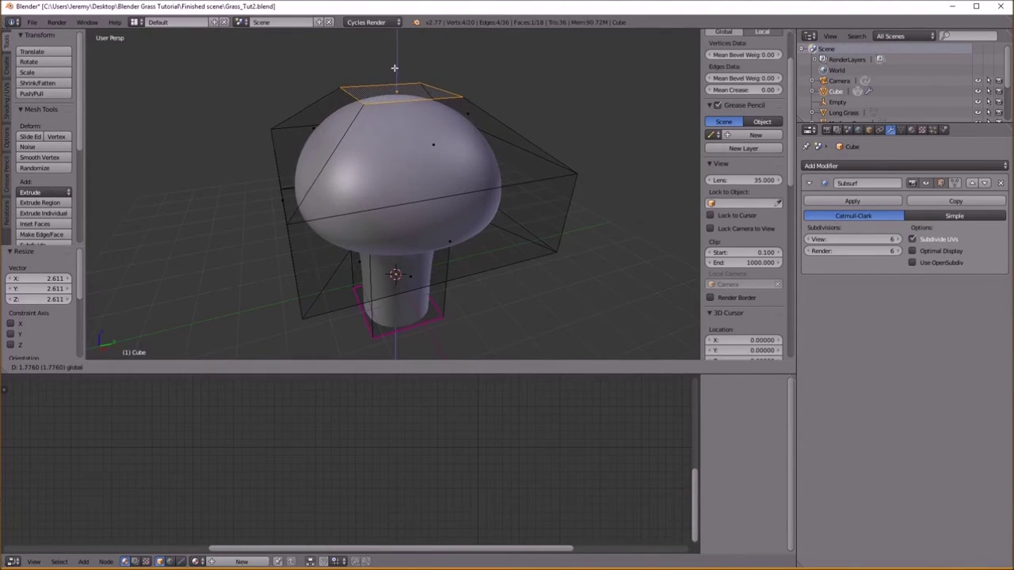
{"action": "left_click", "coordinate": [394, 68]}
{"action": "middle_click_drag", "start_coordinate": [396, 79], "coordinate": [459, 161]}
Add one loop cut around the mushroom cap and slide it toward the cap's lower rim
{"action": "key", "text": "ctrl+r"}
{"action": "left_click", "coordinate": [451, 163]}
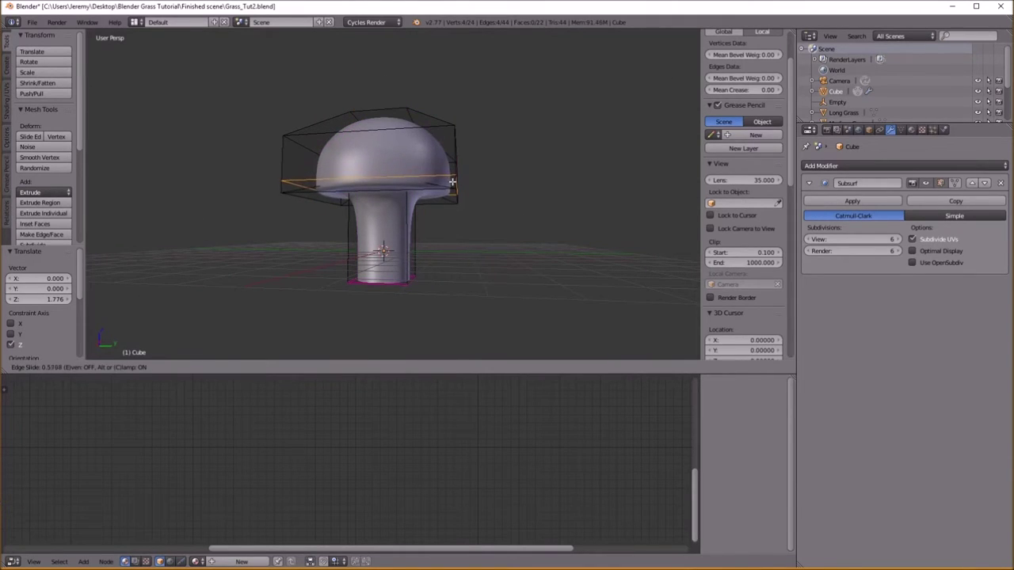
{"action": "left_click", "coordinate": [451, 185]}
{"action": "middle_click_drag", "start_coordinate": [452, 185], "coordinate": [572, 194]}
{"action": "scroll", "coordinate": [401, 306], "scroll_direction": "up", "scroll_amount": 5}
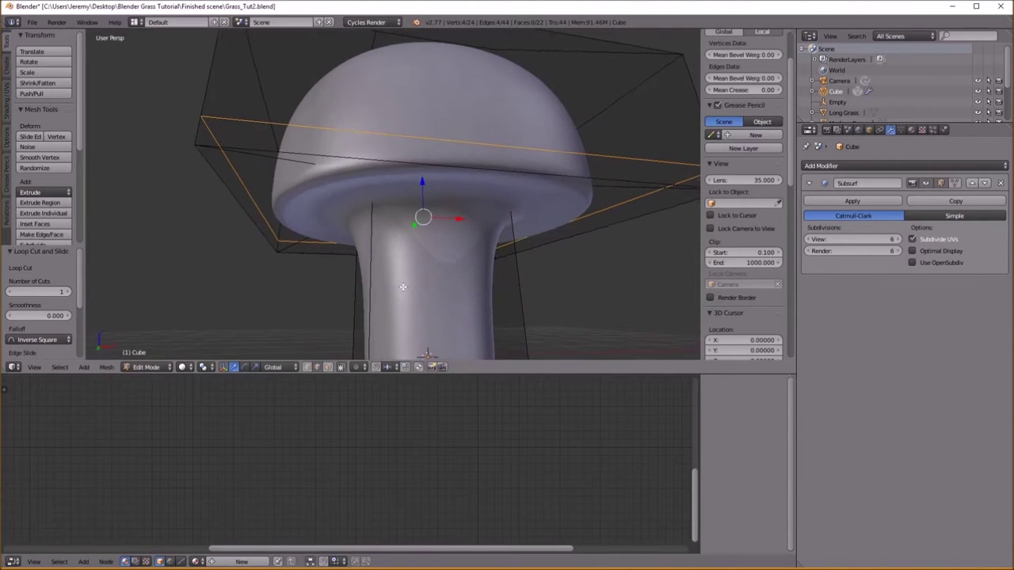
Select the edge loop where the stem meets the underside of the cap and set its edge crease to 1
{"action": "key", "text": "z"}
{"action": "middle_click_drag", "start_coordinate": [435, 237], "coordinate": [426, 194]}
{"action": "right_click", "coordinate": [419, 173], "text": "alt"}
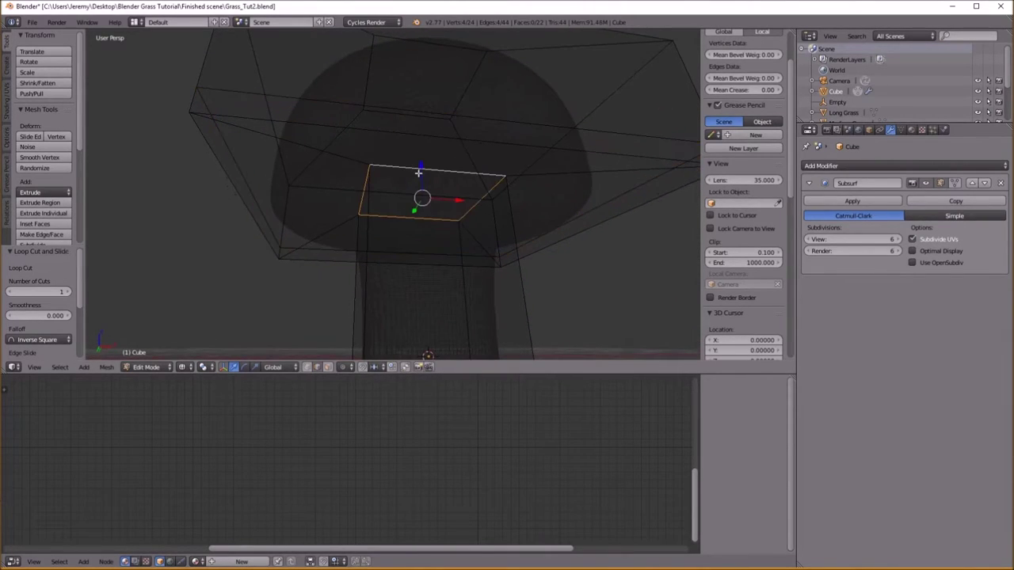
{"action": "key", "text": "z"}
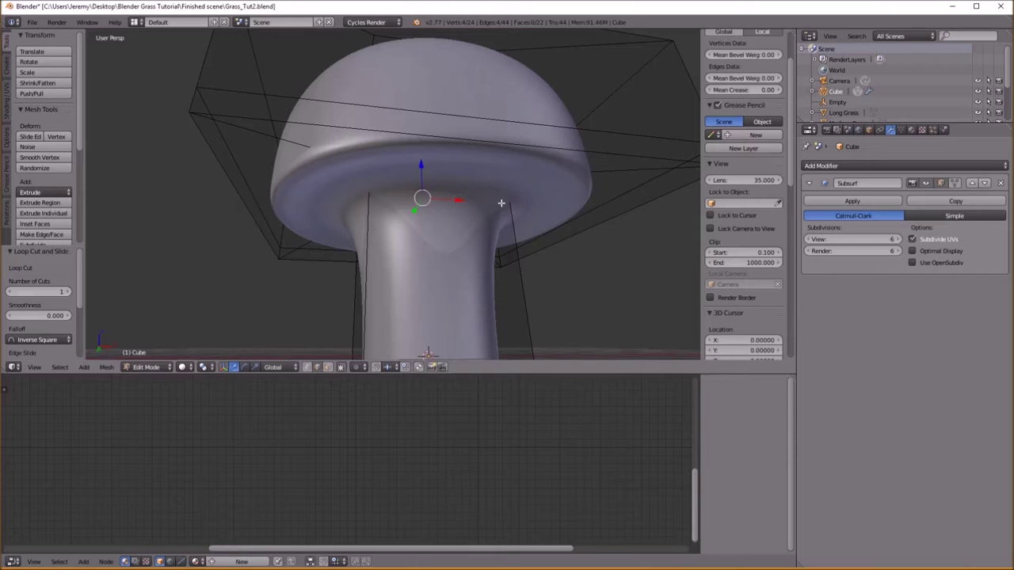
{"action": "key", "text": "shift+e"}
{"action": "left_click", "coordinate": [642, 232]}
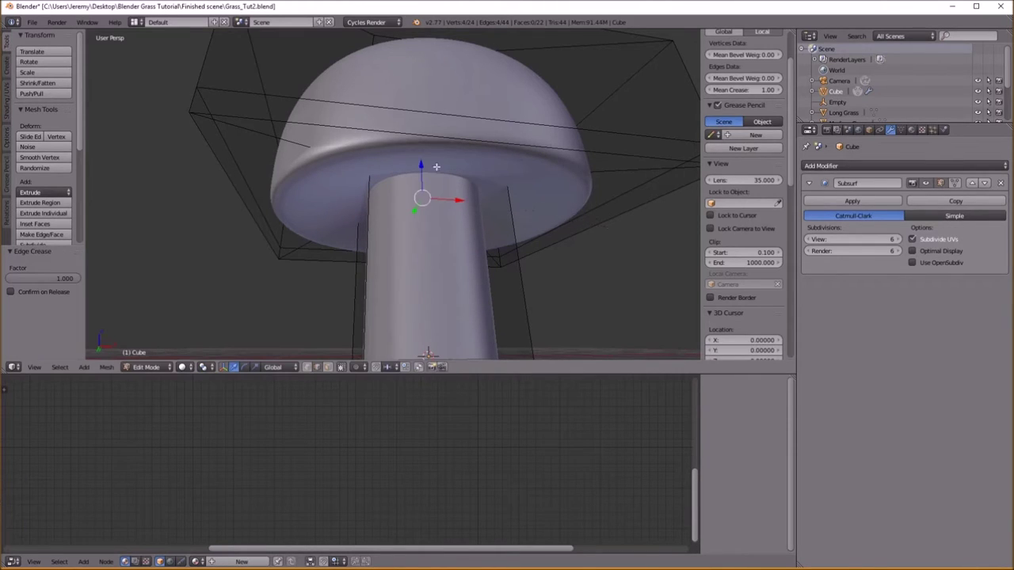
Raise the creased loop 0.645 along Z to hollow out the cap's underside and return to Object Mode
{"action": "left_click_drag", "start_coordinate": [435, 166], "coordinate": [417, 132]}
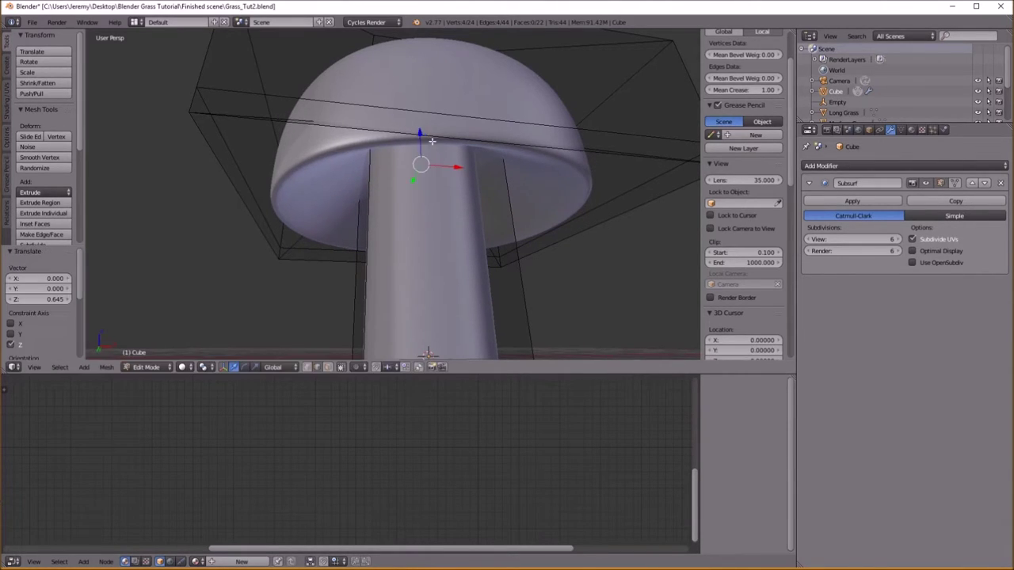
{"action": "scroll", "coordinate": [398, 182], "scroll_direction": "down", "scroll_amount": 4}
{"action": "key", "text": "Tab"}
{"action": "middle_click_drag", "start_coordinate": [399, 182], "coordinate": [397, 247]}
{"action": "key", "text": "Tab"}
{"action": "key", "text": "Tab"}
{"action": "key", "text": "Tab"}
{"action": "key", "text": "Tab"}
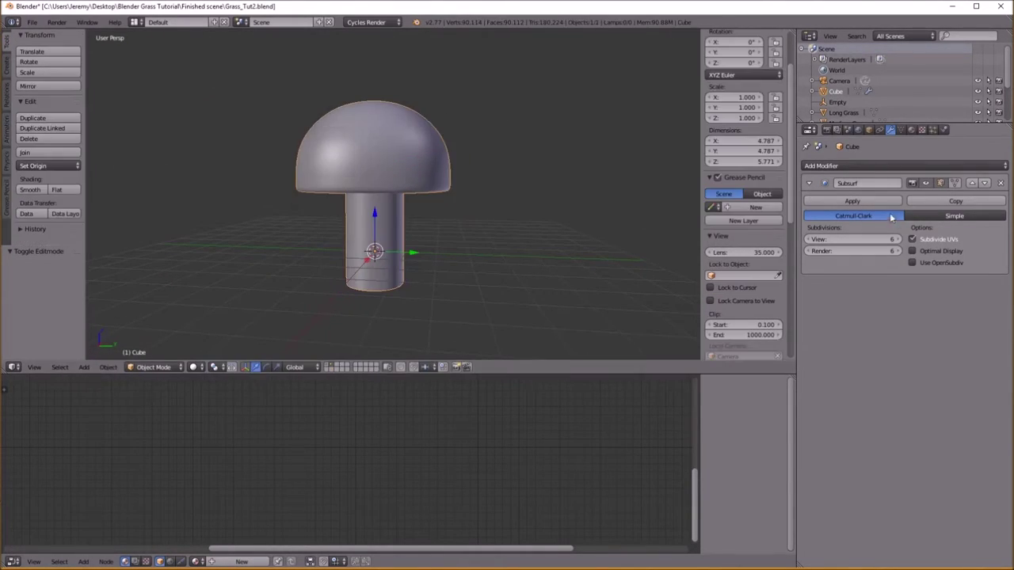
Apply the mushroom's Subsurf modifier and add a Displace modifier with a new texture
{"action": "left_click", "coordinate": [844, 201]}
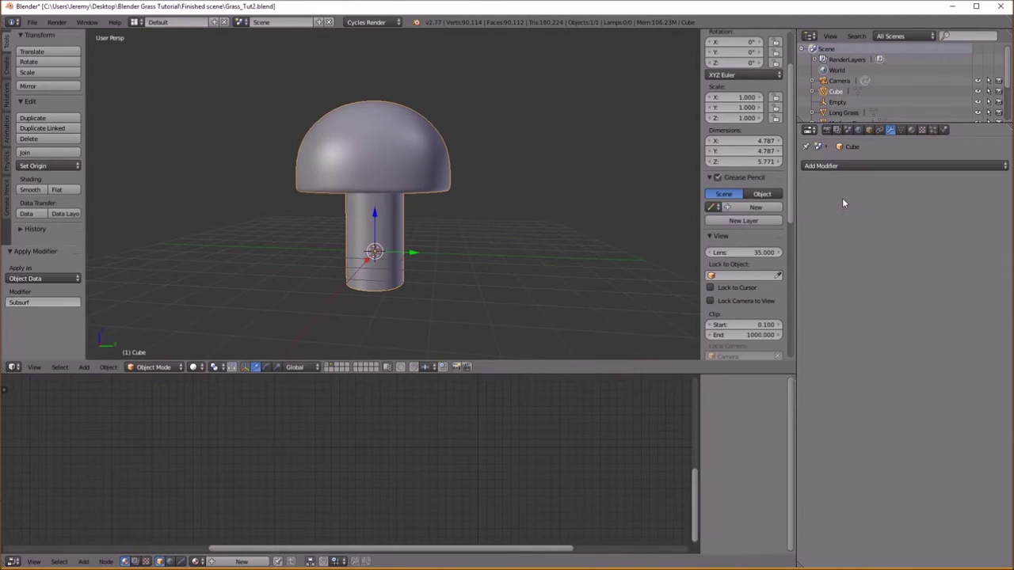
{"action": "left_click", "coordinate": [849, 165]}
{"action": "left_click", "coordinate": [895, 237]}
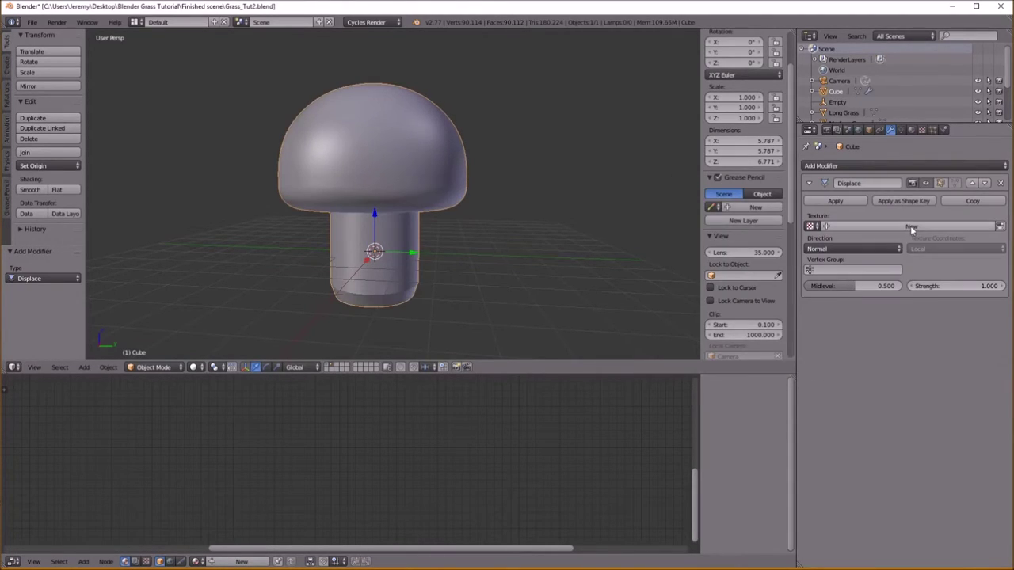
{"action": "left_click", "coordinate": [910, 226]}
Set the Displace texture's type to Clouds with a size of 1.65
{"action": "left_click", "coordinate": [922, 129]}
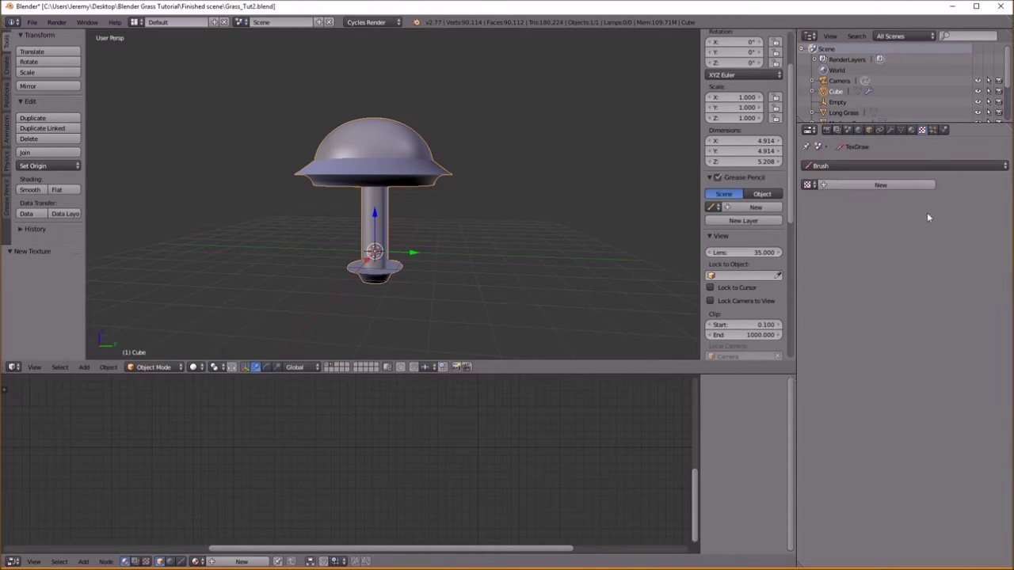
{"action": "left_click", "coordinate": [898, 164]}
{"action": "left_click", "coordinate": [874, 122]}
{"action": "left_click", "coordinate": [882, 198]}
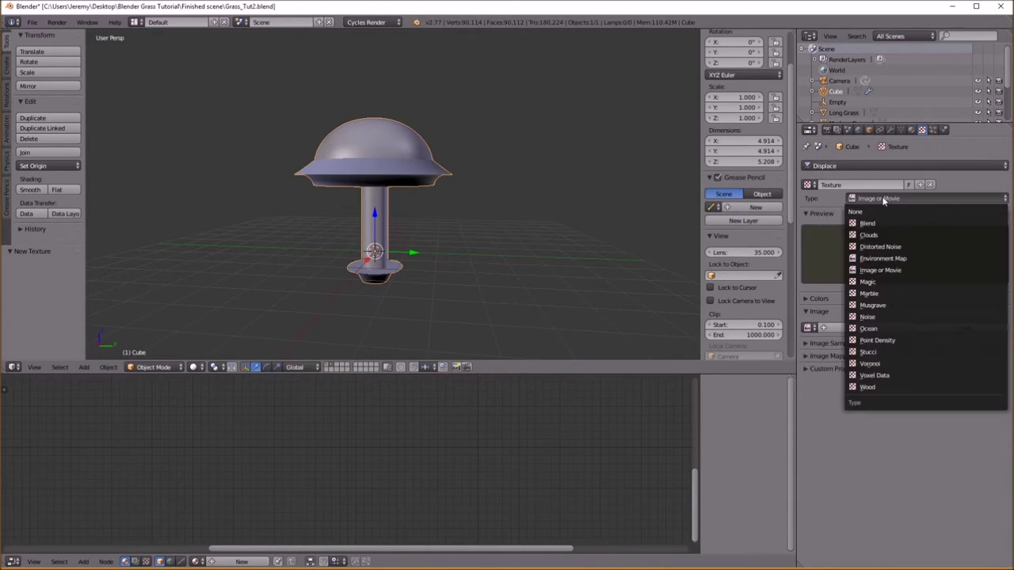
{"action": "left_click", "coordinate": [893, 235]}
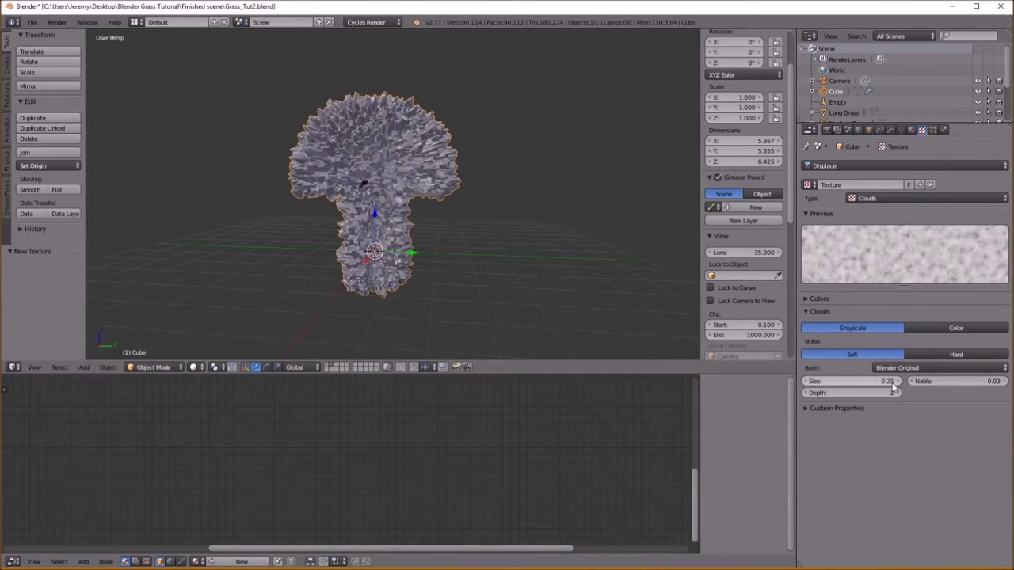
{"action": "left_click_drag", "start_coordinate": [851, 380], "coordinate": [887, 381]}
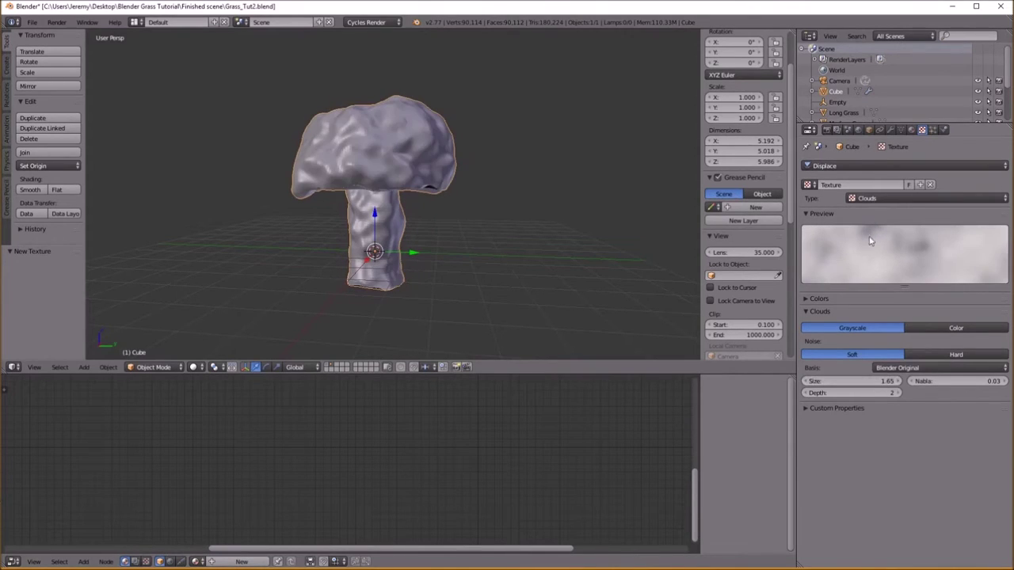
Lower the Displace modifier's strength to 0.3
{"action": "left_click", "coordinate": [891, 129]}
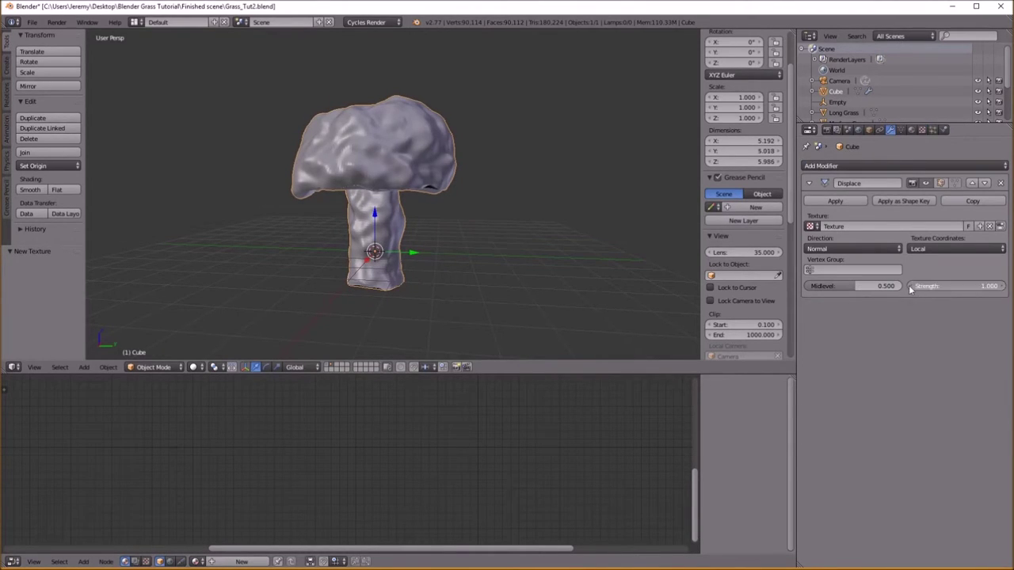
{"action": "left_click", "coordinate": [910, 288]}
{"action": "left_click", "coordinate": [910, 287]}
{"action": "left_click", "coordinate": [910, 287]}
{"action": "left_click", "coordinate": [910, 288]}
{"action": "left_click", "coordinate": [909, 287]}
{"action": "left_click", "coordinate": [909, 287]}
{"action": "middle_click_drag", "start_coordinate": [457, 261], "coordinate": [479, 274]}
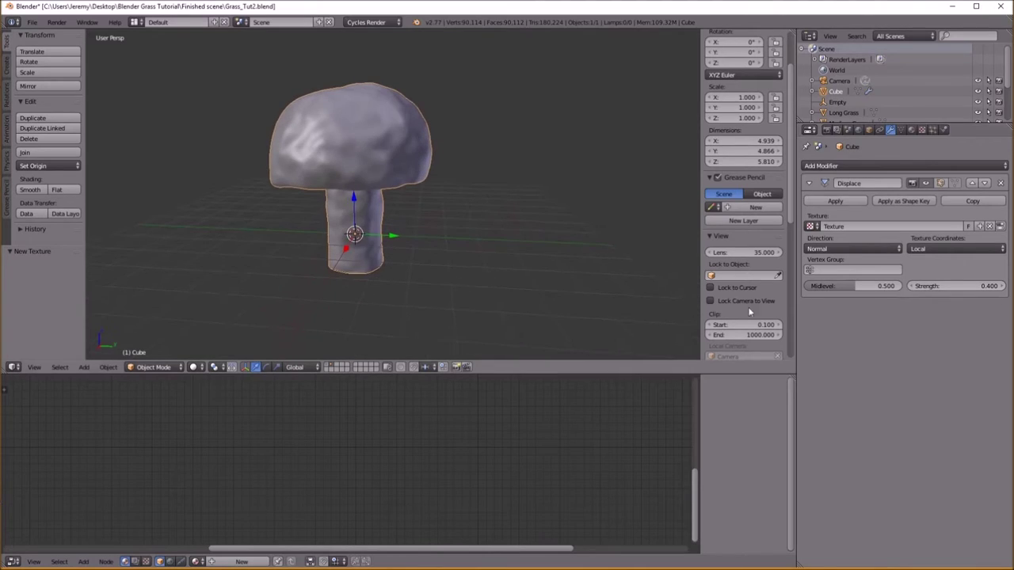
Increase the Clouds texture's size to 2.50
{"action": "left_click", "coordinate": [921, 129]}
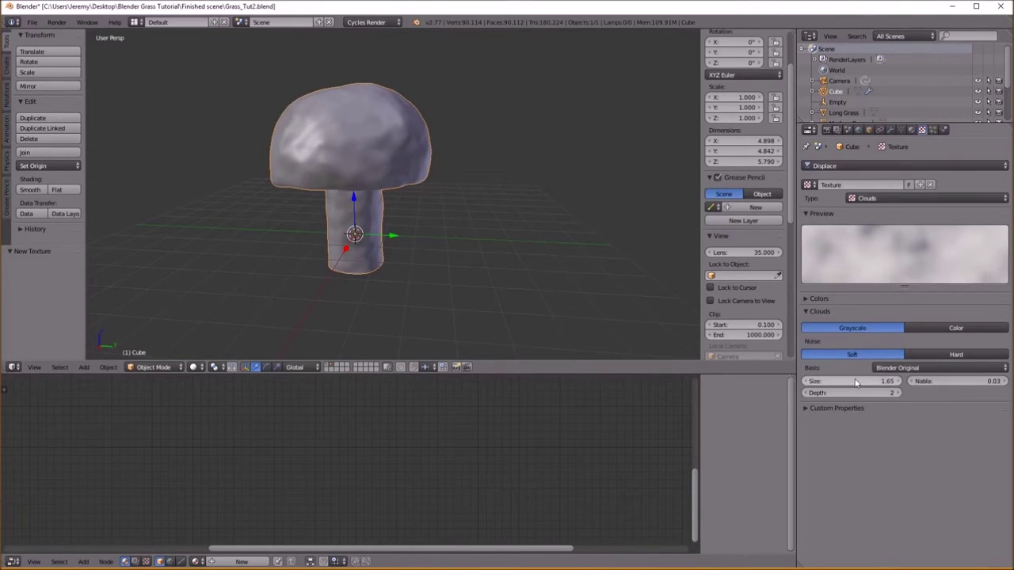
{"action": "left_click_drag", "start_coordinate": [856, 382], "coordinate": [871, 383]}
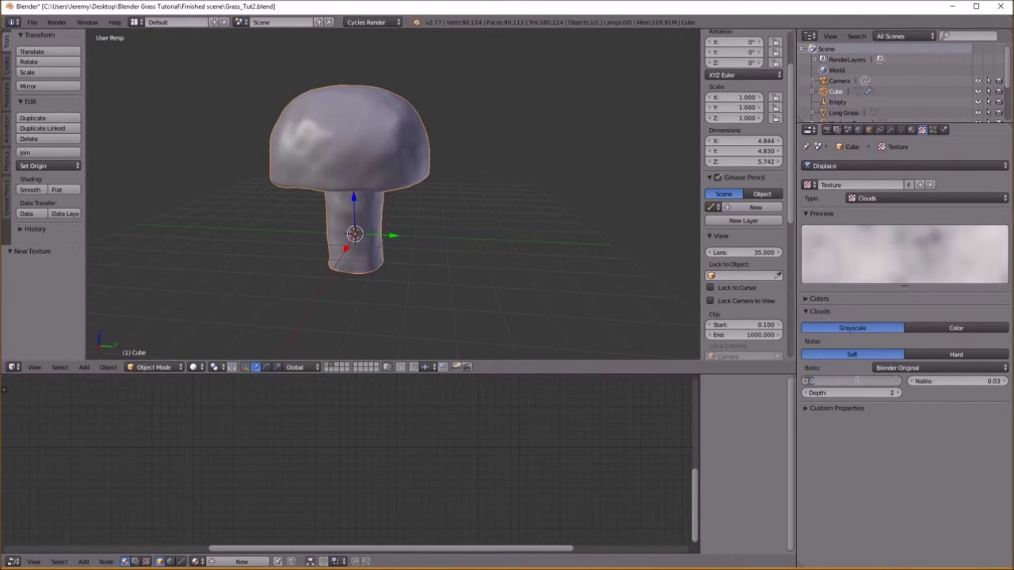
{"action": "key", "text": "Return"}
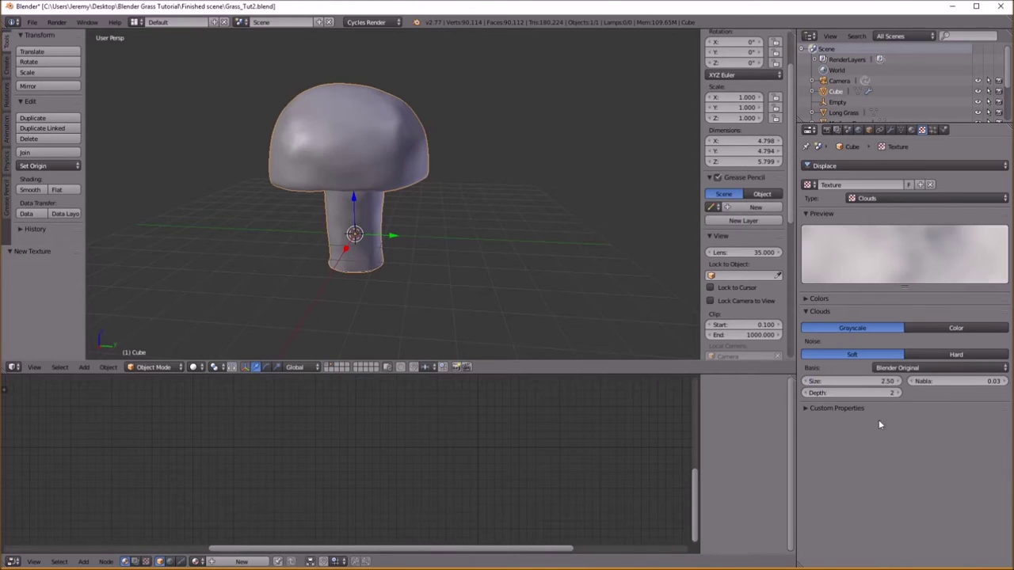
{"action": "middle_click_drag", "start_coordinate": [443, 218], "coordinate": [532, 225]}
Set the Displace modifier's texture coordinates to Global
{"action": "left_click", "coordinate": [890, 130]}
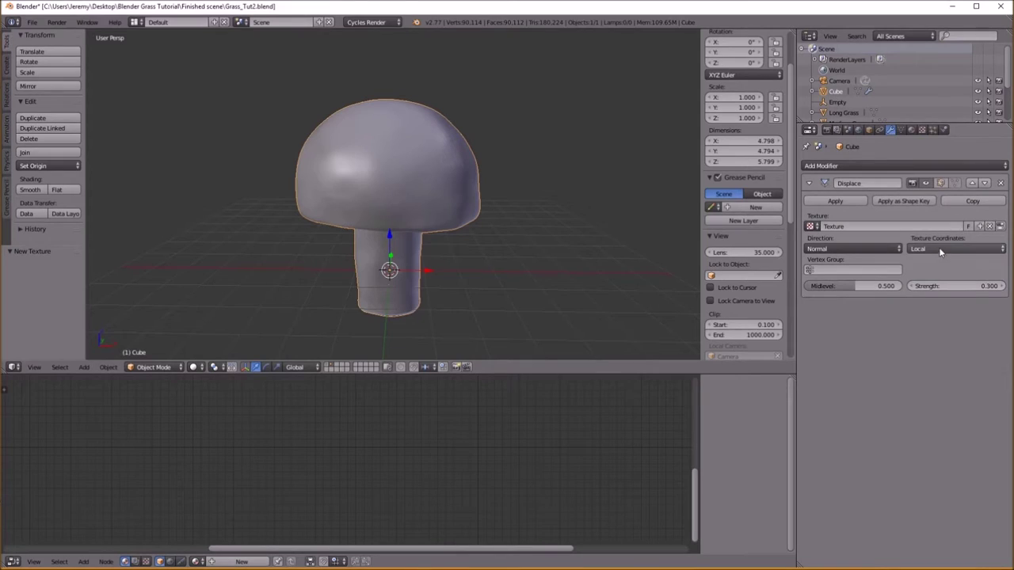
{"action": "left_click", "coordinate": [940, 250]}
{"action": "left_click", "coordinate": [933, 228]}
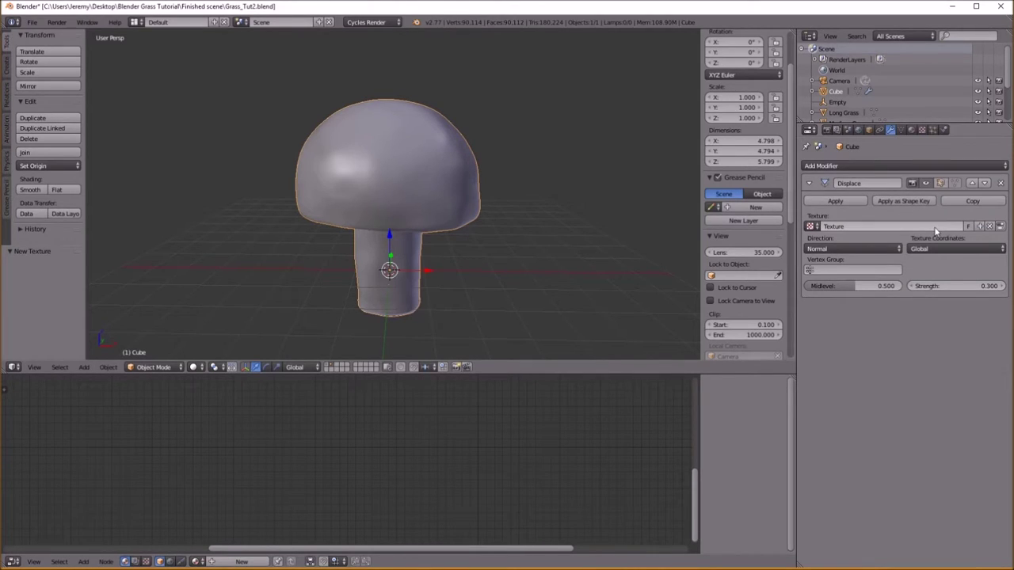
Try moving the mushroom around the scene to preview how its displacement varies with position
{"action": "key", "text": "g"}
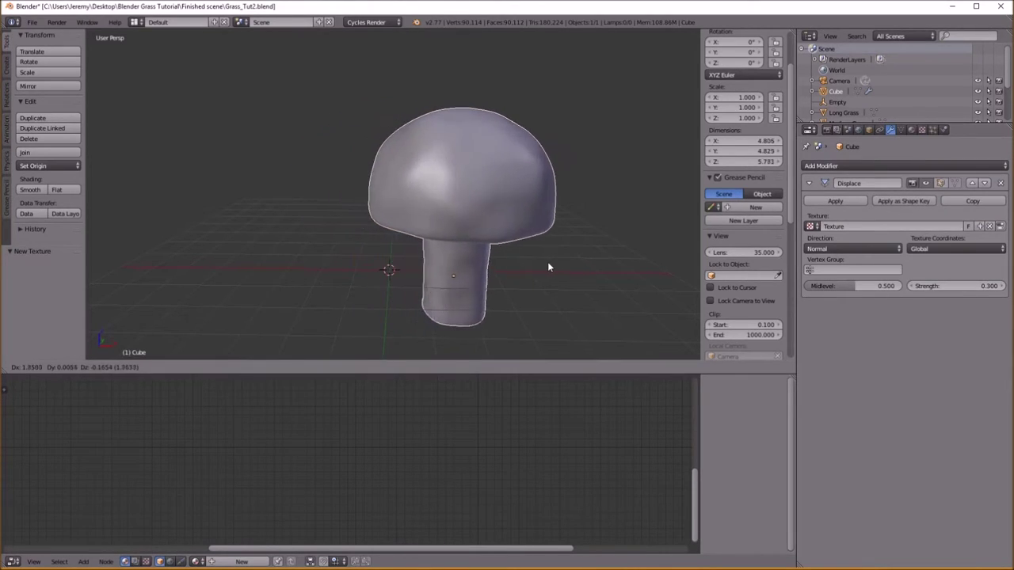
{"action": "right_click", "coordinate": [573, 245]}
{"action": "scroll", "coordinate": [571, 245], "scroll_direction": "down", "scroll_amount": 3}
{"action": "middle_click_drag", "start_coordinate": [558, 248], "coordinate": [475, 255]}
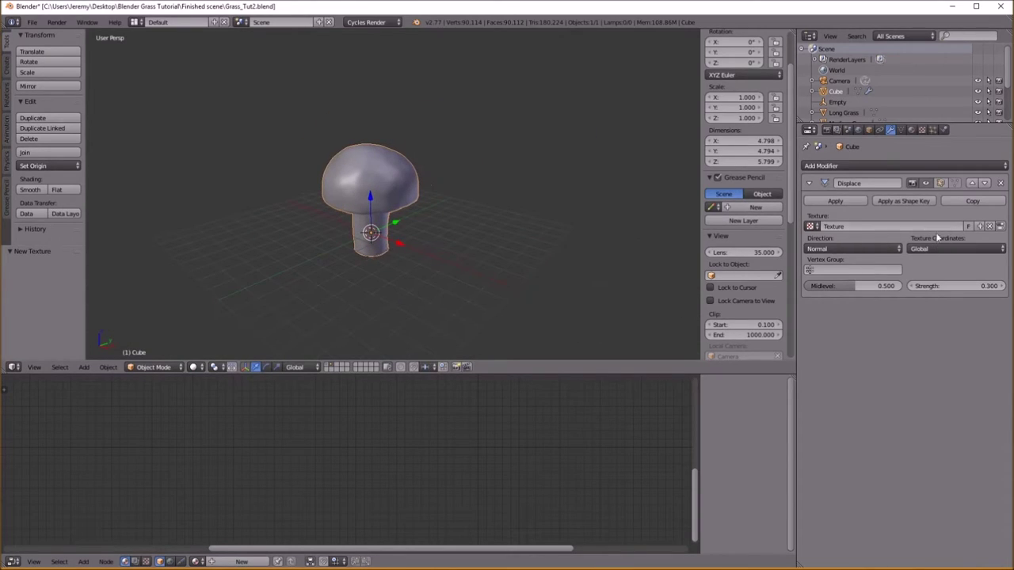
{"action": "left_click", "coordinate": [970, 249]}
{"action": "left_click", "coordinate": [971, 250]}
{"action": "left_click", "coordinate": [970, 251]}
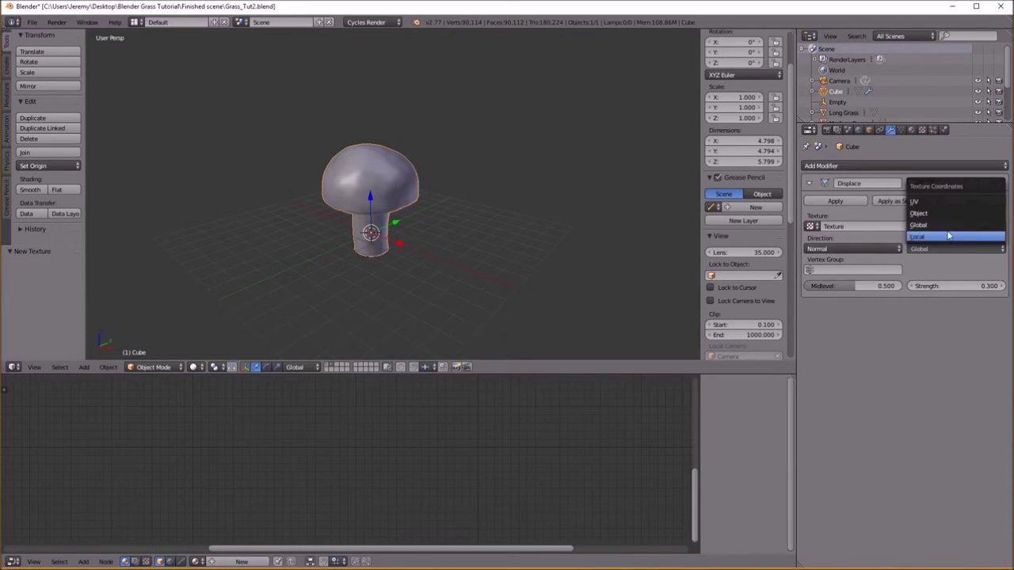
{"action": "key", "text": "g"}
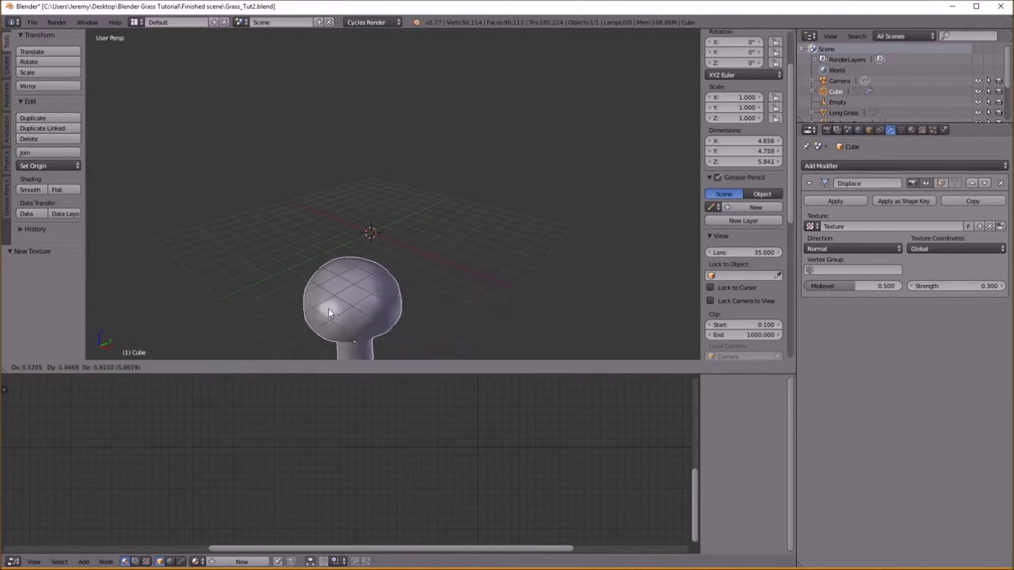
{"action": "right_click", "coordinate": [419, 236]}
{"action": "middle_click_drag", "start_coordinate": [420, 236], "coordinate": [439, 204]}
Try a duplicate of the mushroom beside the original, rotated 26.547°, and delete the copy
{"action": "key", "text": "shift+d"}
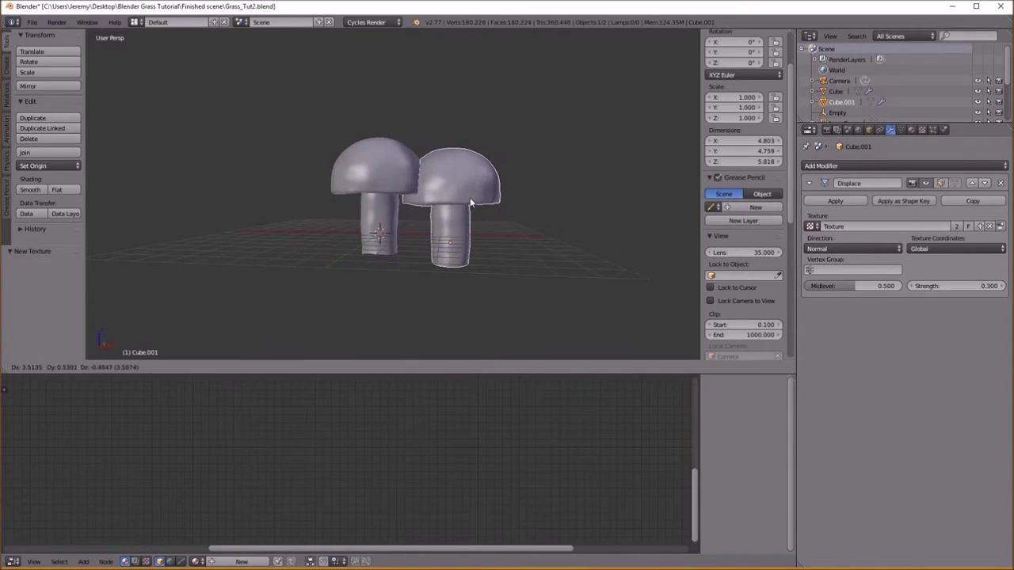
{"action": "left_click", "coordinate": [469, 201]}
{"action": "key", "text": "r"}
{"action": "left_click", "coordinate": [586, 251]}
{"action": "key", "text": "s"}
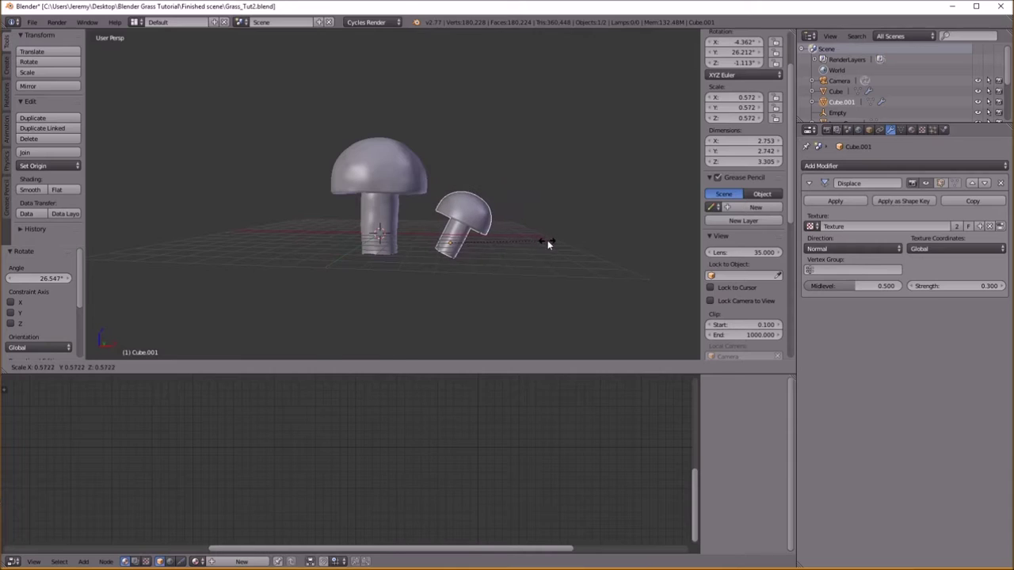
{"action": "right_click", "coordinate": [547, 241]}
{"action": "key", "text": "x"}
{"action": "left_click", "coordinate": [494, 235]}
{"action": "right_click", "coordinate": [424, 194]}
{"action": "middle_click_drag", "start_coordinate": [419, 210], "coordinate": [407, 264]}
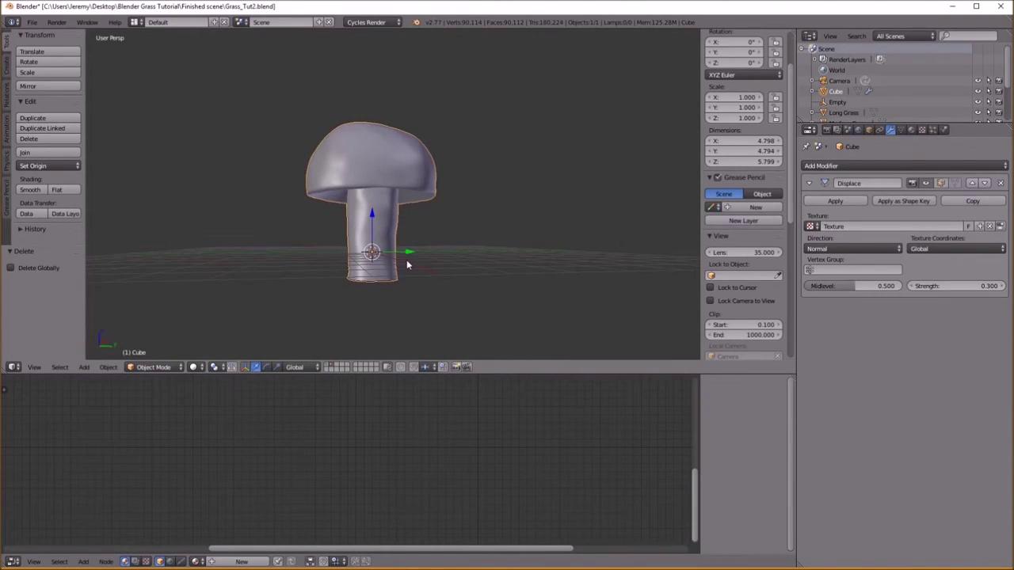
Create a new node material for the mushroom
{"action": "left_click", "coordinate": [910, 129]}
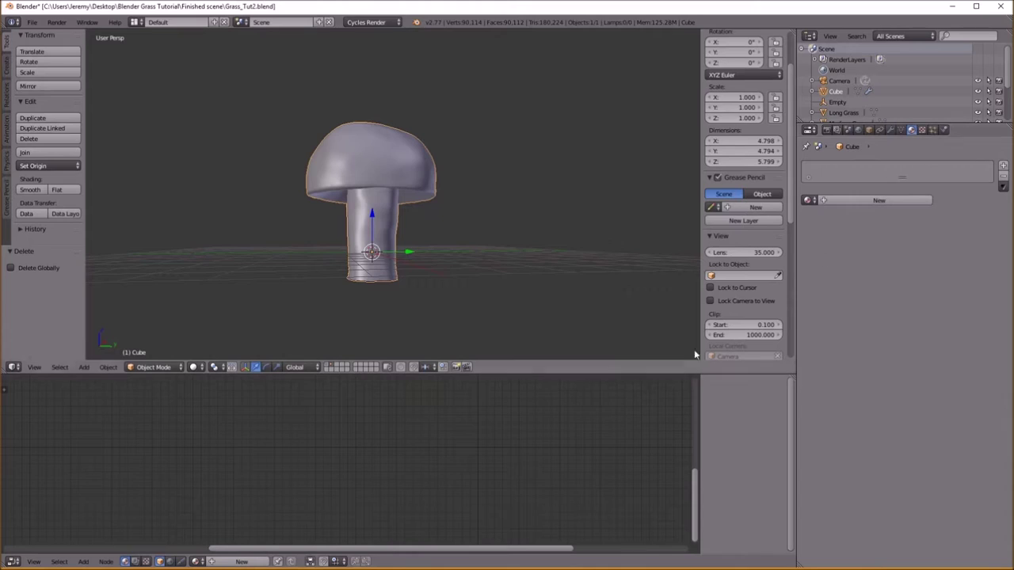
{"action": "left_click", "coordinate": [242, 561]}
{"action": "scroll", "coordinate": [393, 450], "scroll_direction": "down", "scroll_amount": 4}
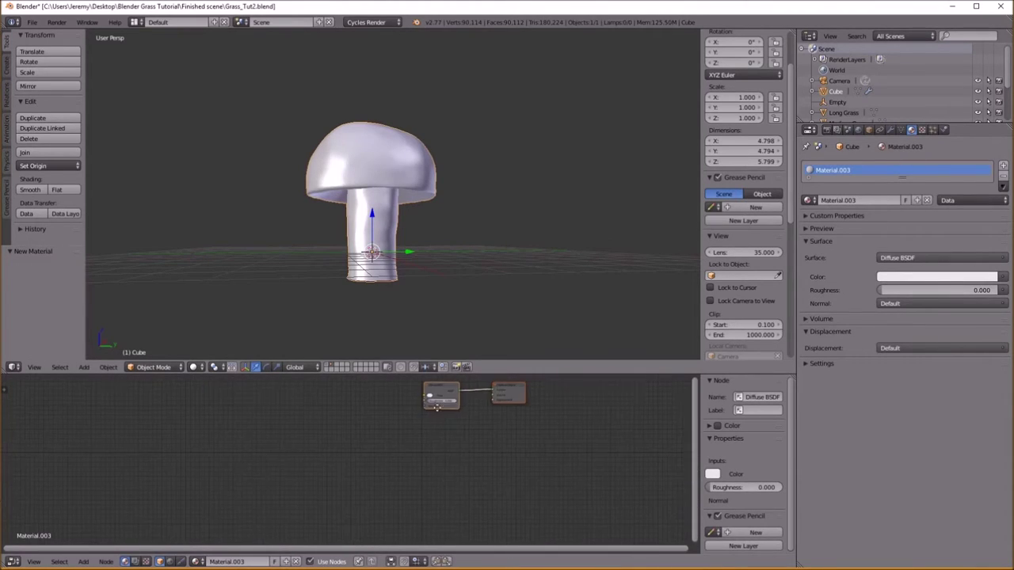
{"action": "scroll", "coordinate": [352, 454], "scroll_direction": "up", "scroll_amount": 7}
{"action": "middle_click_drag", "start_coordinate": [447, 406], "coordinate": [434, 484]}
Insert a Mix Shader between the Diffuse BSDF and the Material Output, and space the Diffuse node away from it
{"action": "key", "text": "shift+a"}
{"action": "mouse_move", "coordinate": [252, 480]}
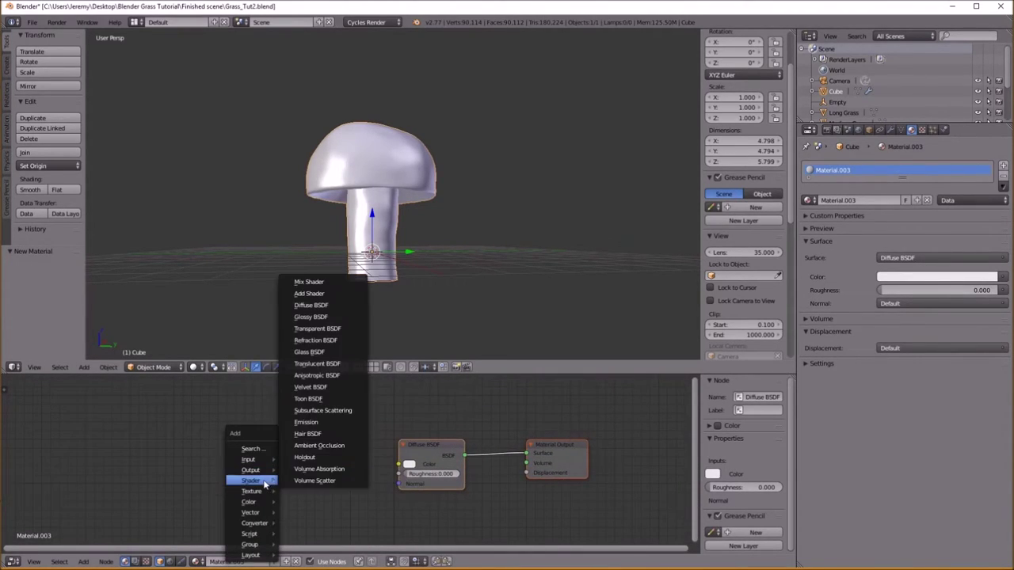
{"action": "left_click", "coordinate": [320, 282]}
{"action": "left_click", "coordinate": [528, 458]}
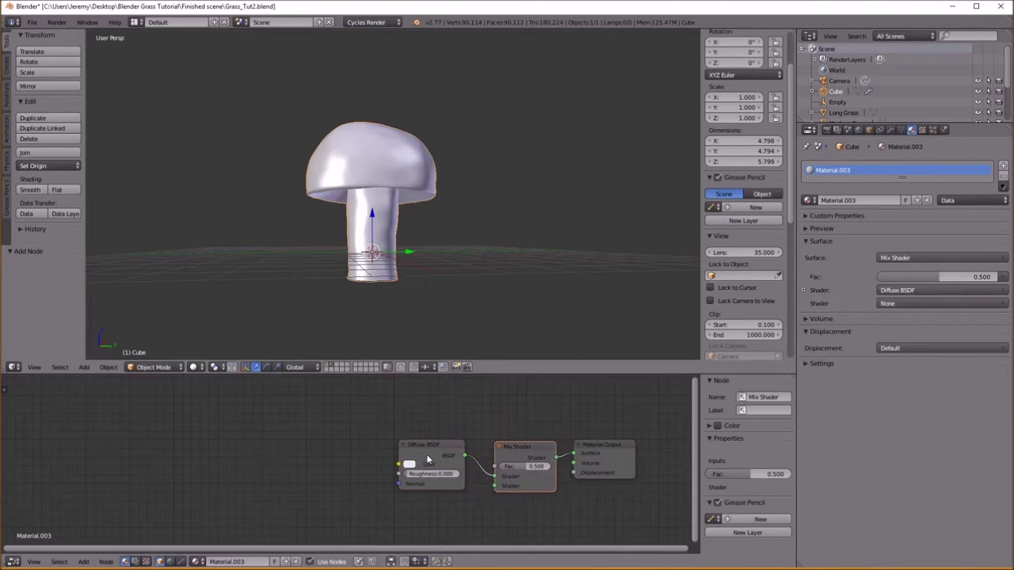
{"action": "left_click_drag", "start_coordinate": [431, 447], "coordinate": [322, 436]}
Add a Glossy BSDF below the Diffuse BSDF and connect it to the Mix Shader's second shader input
{"action": "key", "text": "shift+a"}
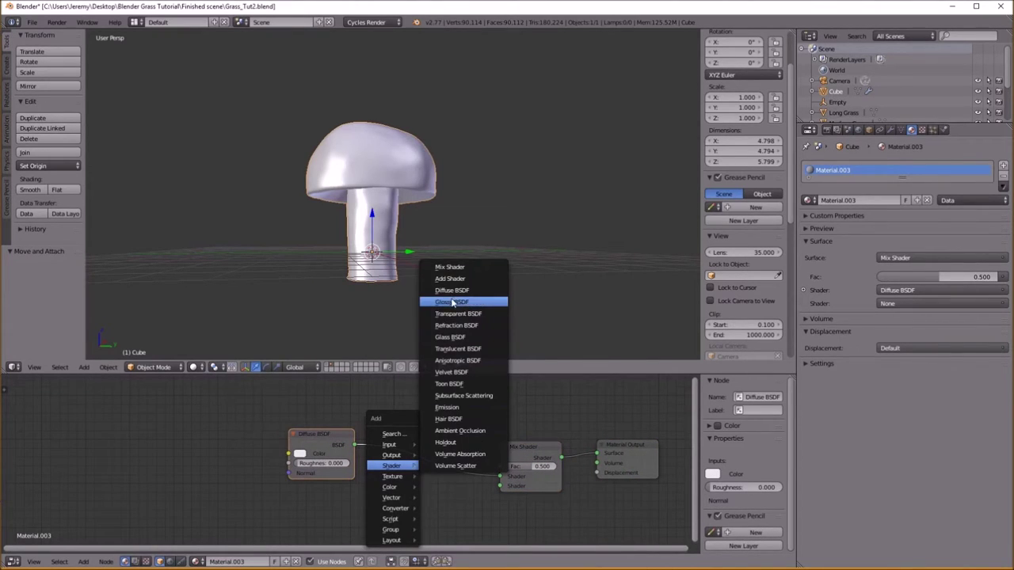
{"action": "left_click", "coordinate": [453, 302]}
{"action": "left_click", "coordinate": [333, 511]}
{"action": "left_click_drag", "start_coordinate": [351, 502], "coordinate": [360, 510]}
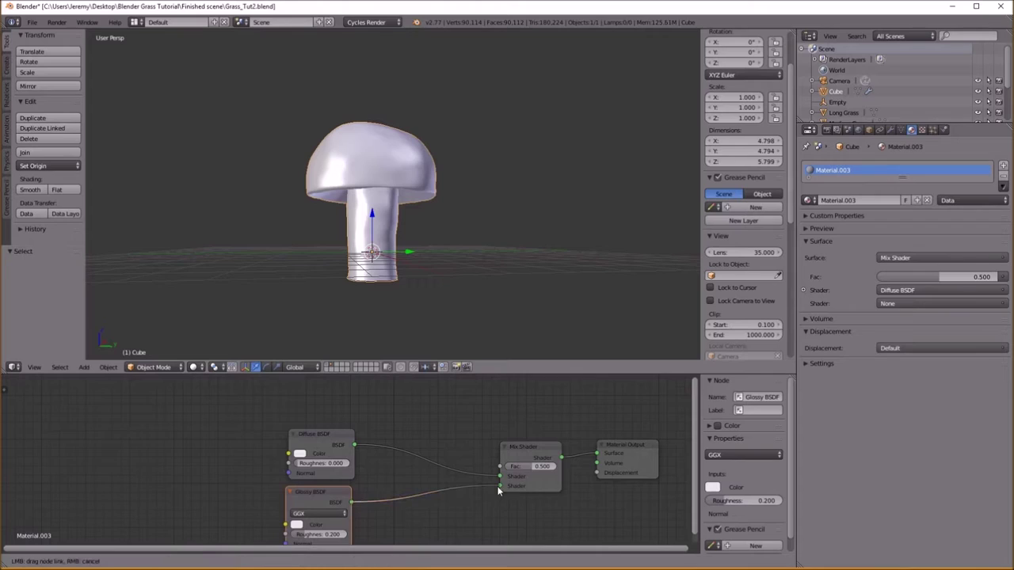
{"action": "left_click_drag", "start_coordinate": [497, 491], "coordinate": [499, 485]}
{"action": "scroll", "coordinate": [448, 475], "scroll_direction": "down", "scroll_amount": 1}
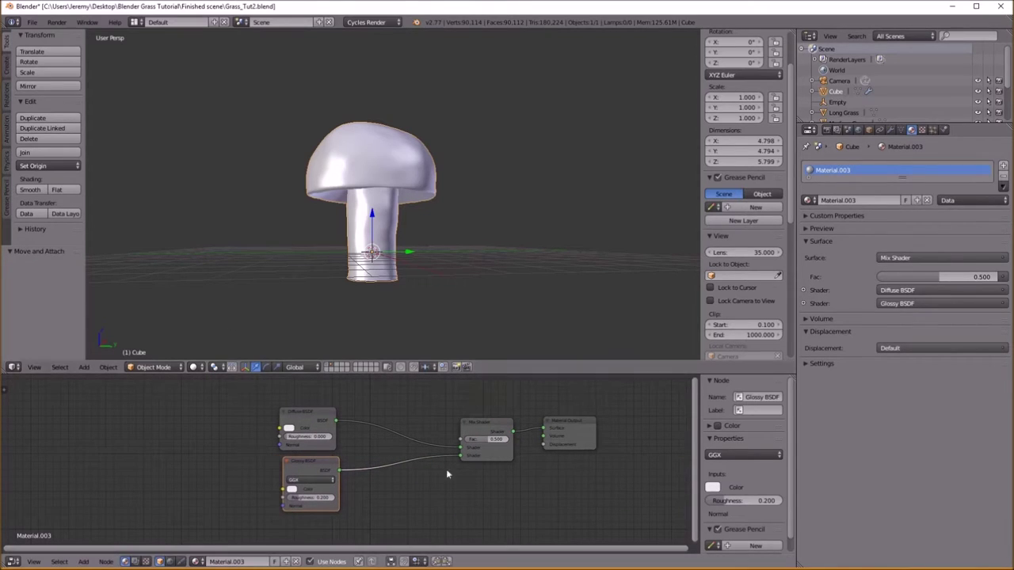
Add an Image Texture node ahead of the Diffuse and Glossy shaders, leaving it unconnected
{"action": "middle_click_drag", "start_coordinate": [319, 507], "coordinate": [477, 517]}
{"action": "key", "text": "shift+a"}
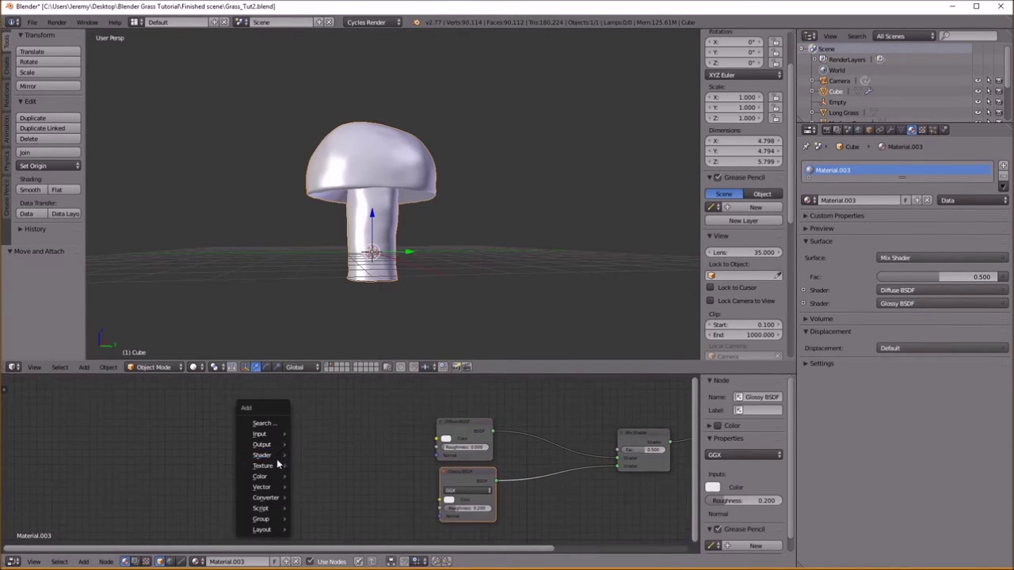
{"action": "mouse_move", "coordinate": [265, 465]}
{"action": "left_click", "coordinate": [341, 343]}
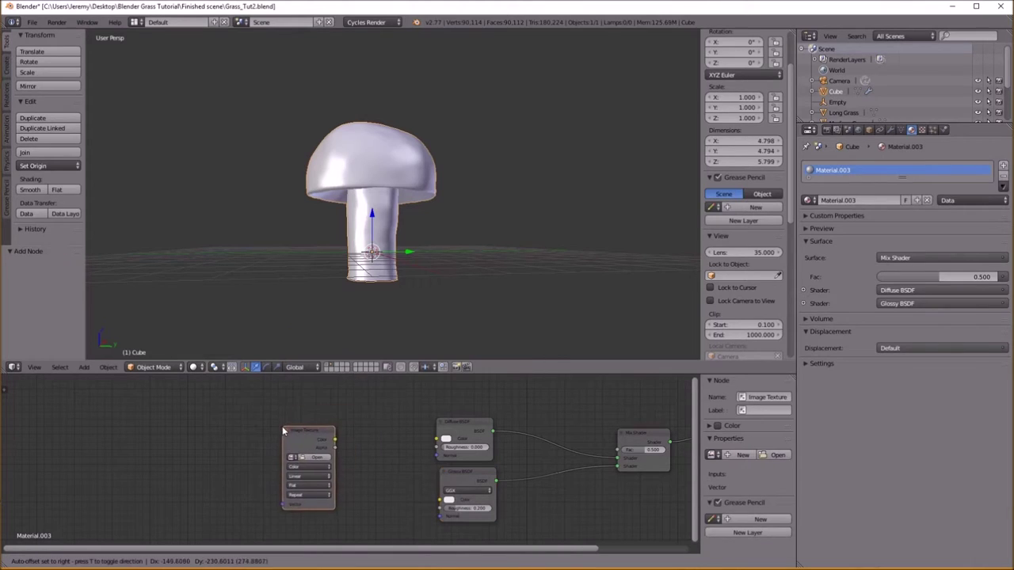
{"action": "left_click", "coordinate": [310, 340]}
{"action": "middle_click_drag", "start_coordinate": [308, 195], "coordinate": [398, 199]}
{"action": "scroll", "coordinate": [396, 238], "scroll_direction": "up", "scroll_amount": 4}
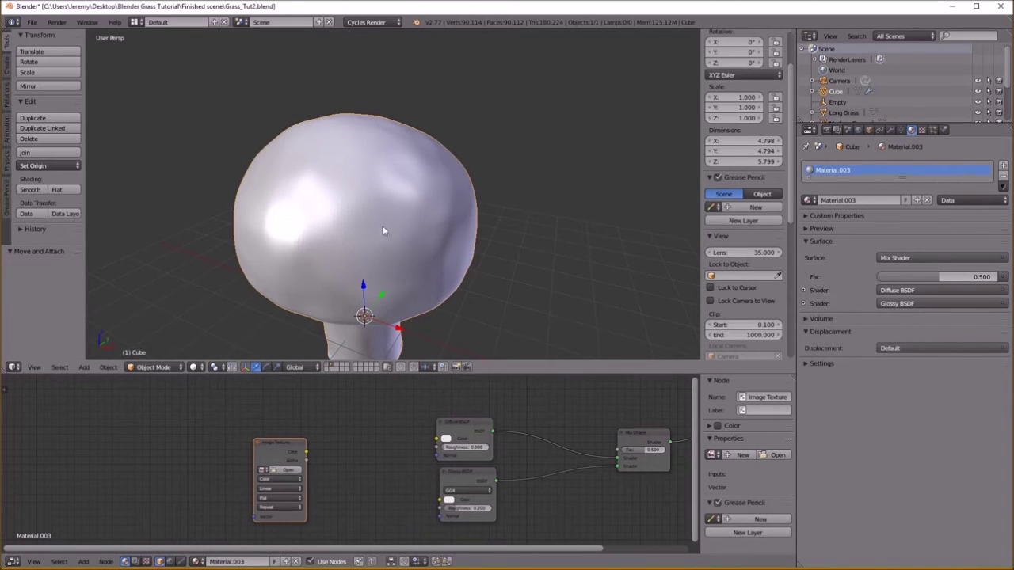
Load the grunge texture image from the Desktop folder into the Image Texture node
{"action": "middle_click_drag", "start_coordinate": [389, 237], "coordinate": [360, 212]}
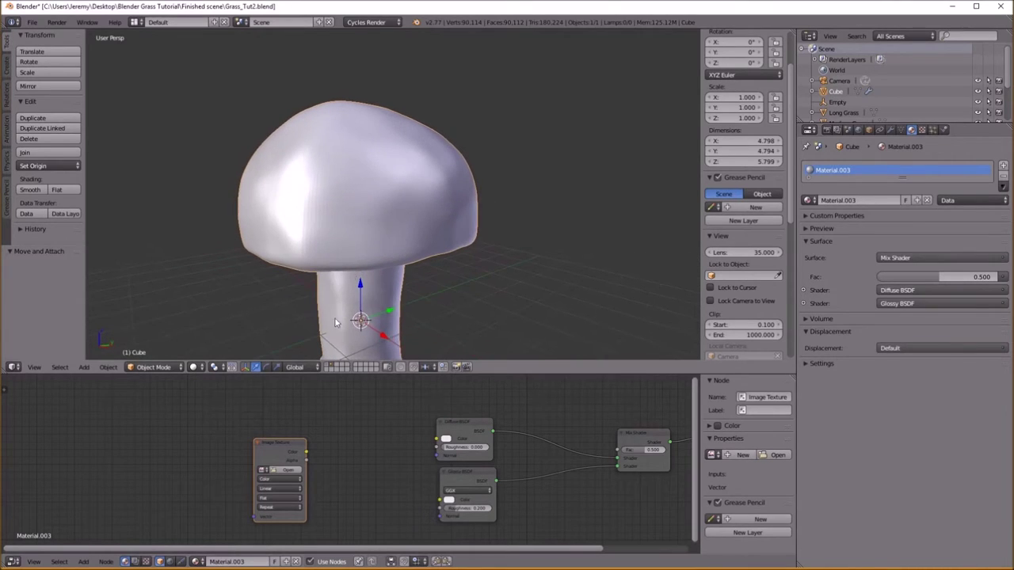
{"action": "left_click", "coordinate": [281, 470]}
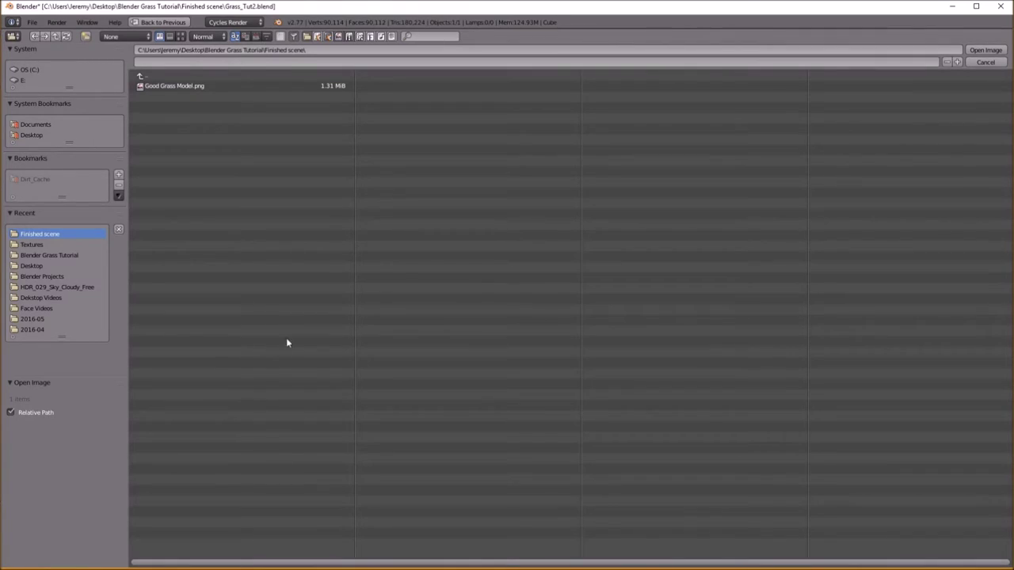
{"action": "left_click", "coordinate": [35, 267]}
{"action": "left_click", "coordinate": [181, 37]}
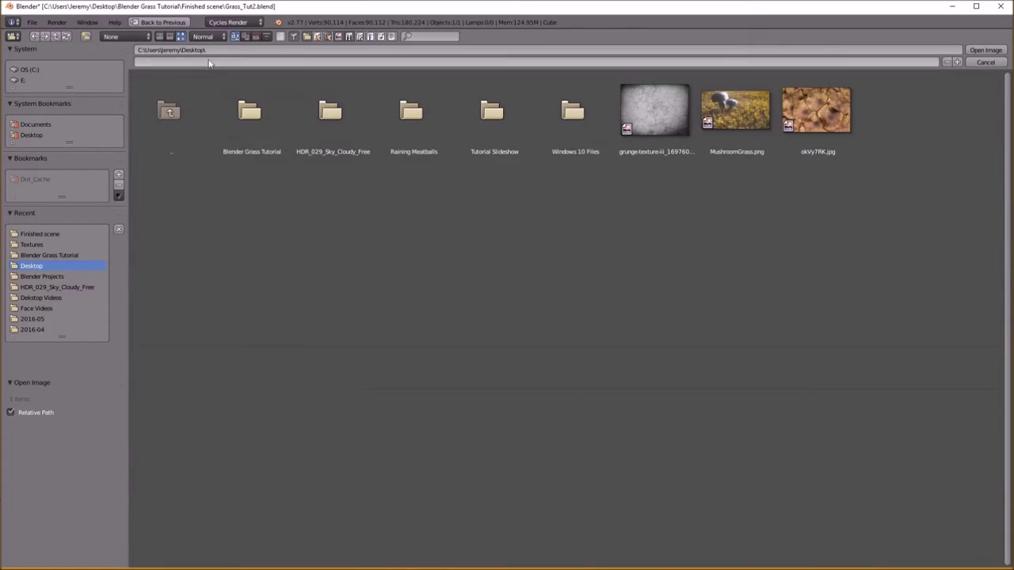
{"action": "double_click", "coordinate": [678, 121]}
Connect the Image Texture's Color output to the Diffuse and Glossy colors, joining both links through a reroute point
{"action": "left_click_drag", "start_coordinate": [306, 452], "coordinate": [437, 440]}
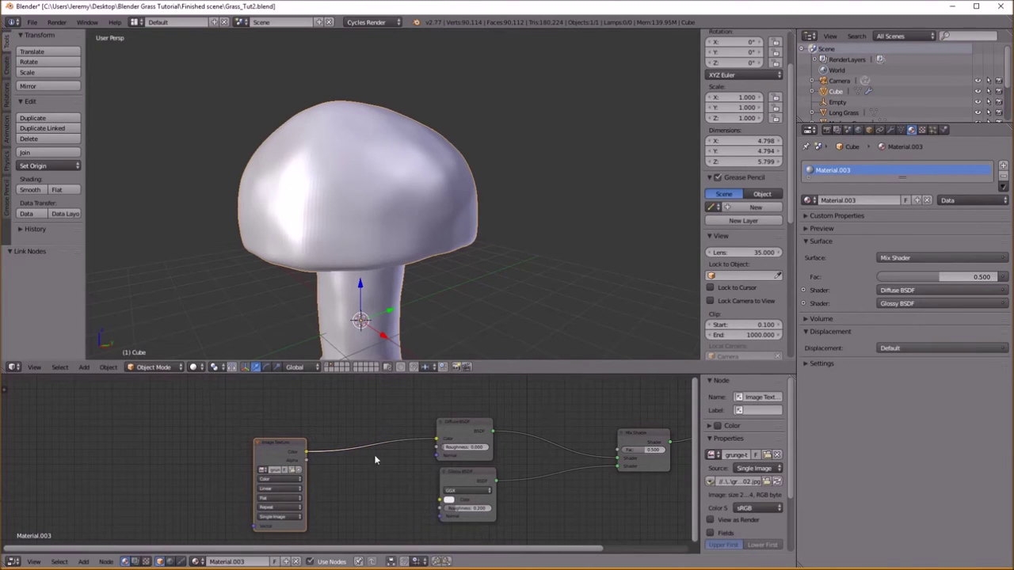
{"action": "mouse_move", "coordinate": [307, 452]}
{"action": "left_mouse_down"}
{"action": "mouse_move", "coordinate": [457, 501]}
{"action": "mouse_move", "coordinate": [440, 500]}
{"action": "left_mouse_up"}
{"action": "left_click_drag", "start_coordinate": [385, 411], "coordinate": [400, 515], "text": "shift"}
Add a Math node below the Mix Shader
{"action": "middle_click_drag", "start_coordinate": [606, 506], "coordinate": [491, 472]}
{"action": "key", "text": "shift+a"}
{"action": "mouse_move", "coordinate": [520, 504]}
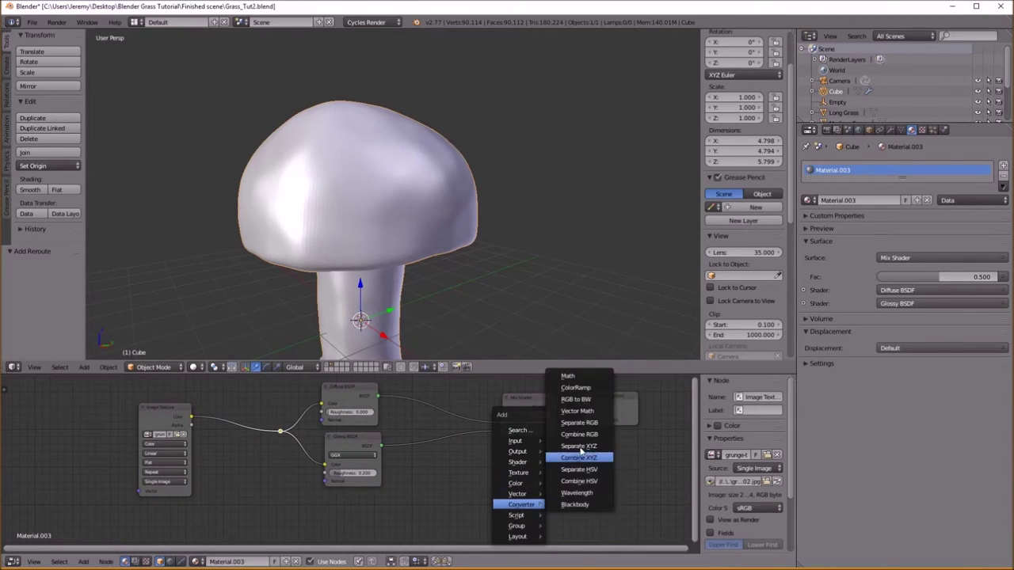
{"action": "left_click", "coordinate": [567, 376]}
{"action": "left_click", "coordinate": [532, 471]}
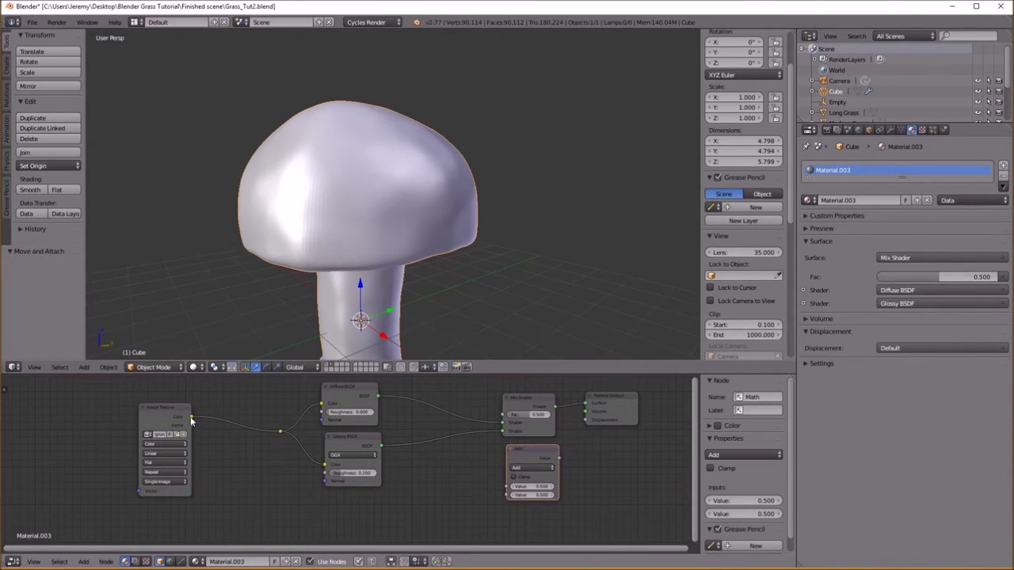
Link the reroute point through the Math node to the Material Output's Displacement and set the operation to Multiply
{"action": "left_click_drag", "start_coordinate": [280, 432], "coordinate": [283, 436]}
{"action": "left_click_drag", "start_coordinate": [509, 478], "coordinate": [508, 483]}
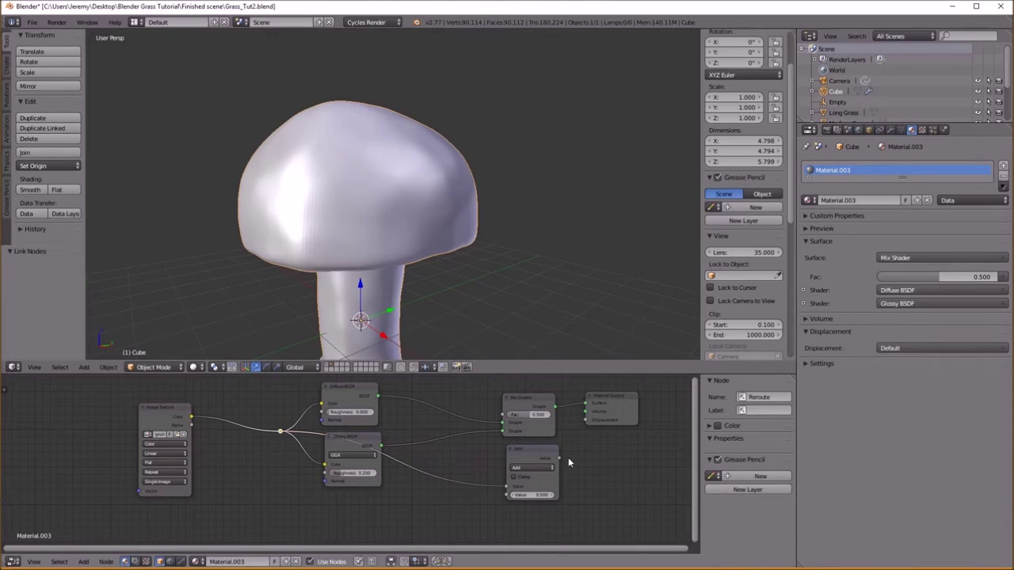
{"action": "left_click_drag", "start_coordinate": [559, 458], "coordinate": [586, 417]}
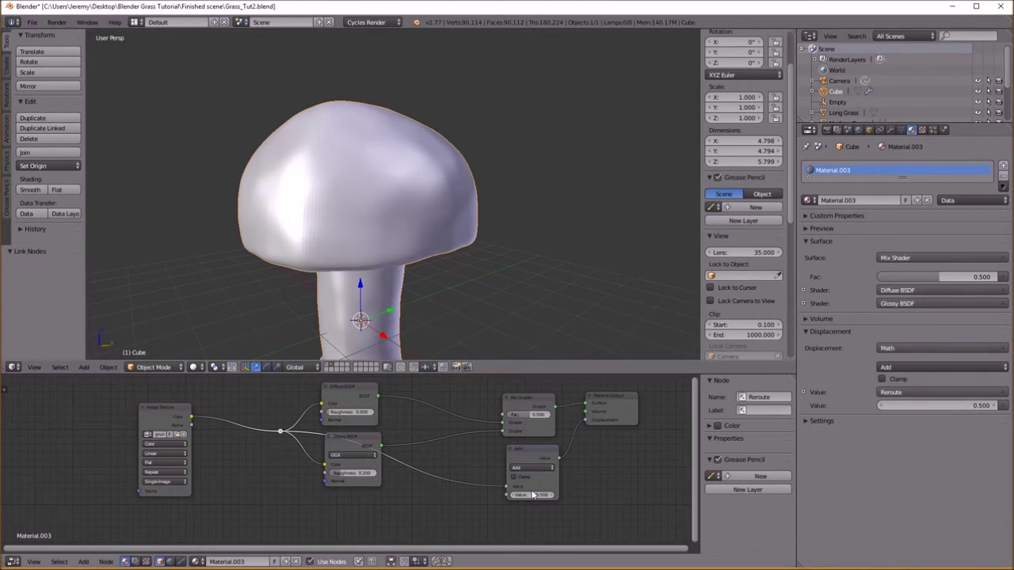
{"action": "left_click", "coordinate": [515, 468]}
{"action": "left_click", "coordinate": [531, 442]}
Preview the mushroom with the grass scene in Rendered shading and return the viewport to Solid
{"action": "left_click", "coordinate": [193, 367]}
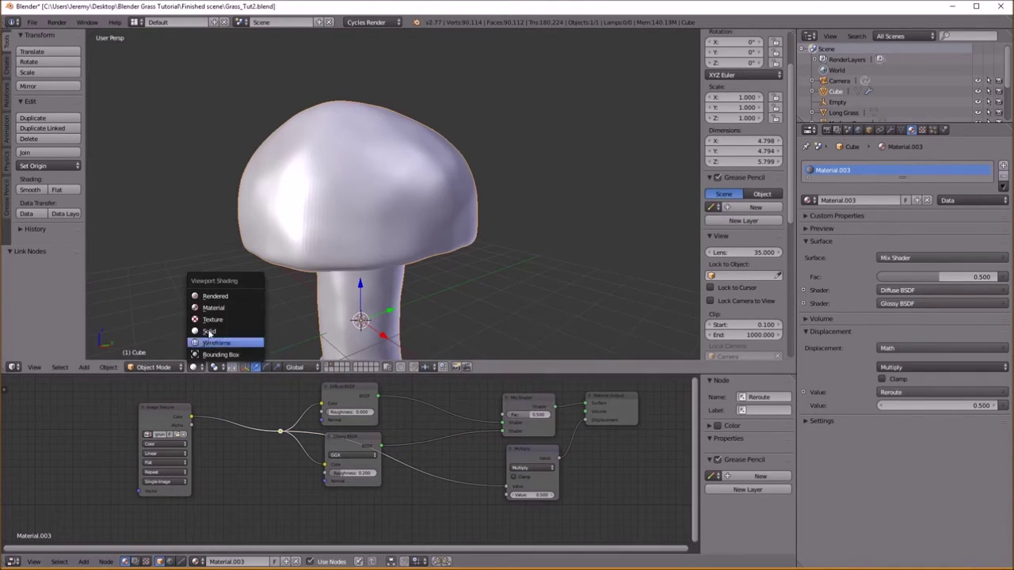
{"action": "left_click", "coordinate": [225, 297]}
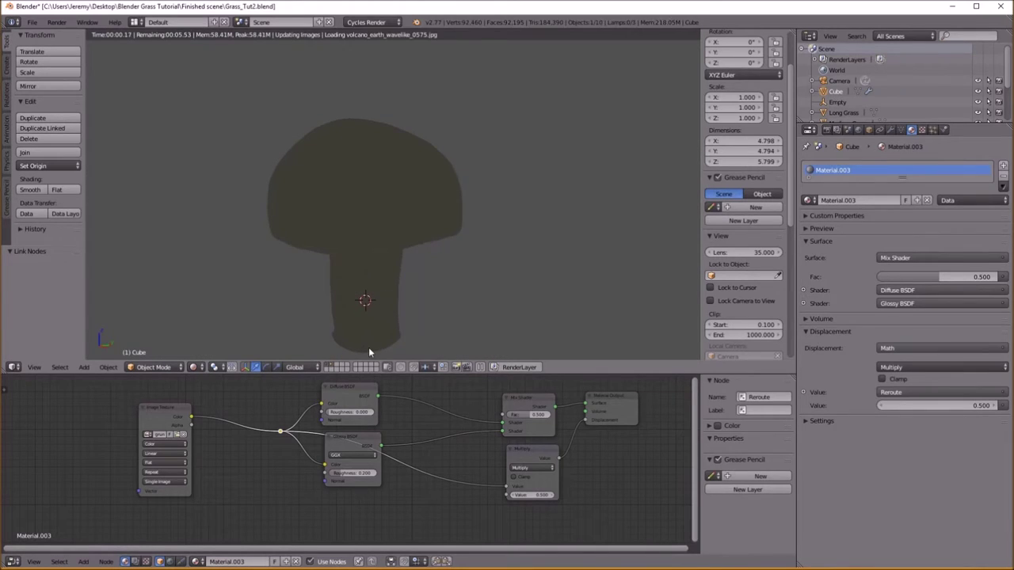
{"action": "middle_click_drag", "start_coordinate": [158, 409], "coordinate": [269, 428]}
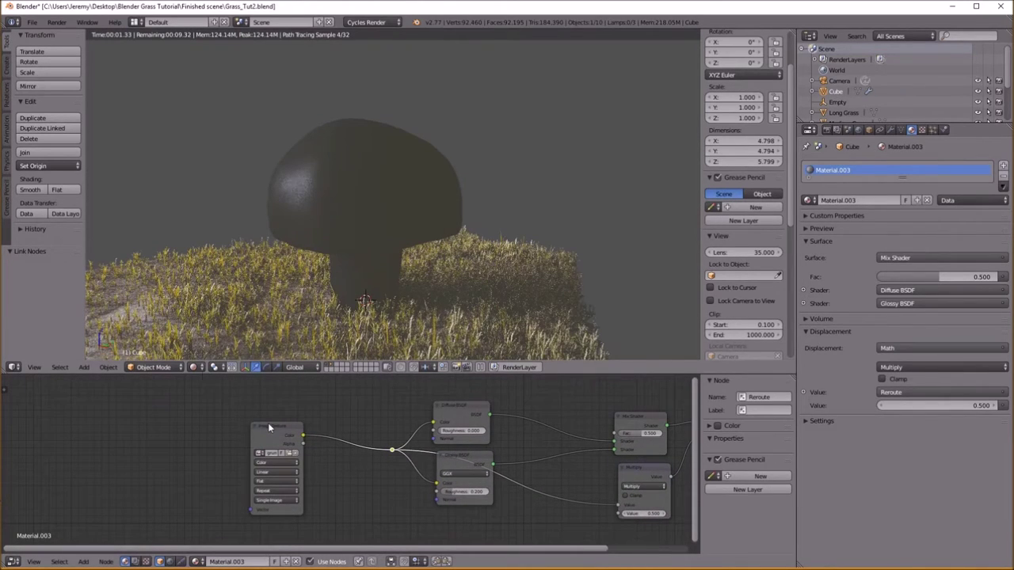
{"action": "left_click", "coordinate": [194, 367]}
{"action": "left_click", "coordinate": [226, 330]}
Add a Texture Coordinate node and a Mapping node ahead of the Image Texture node
{"action": "middle_click_drag", "start_coordinate": [218, 464], "coordinate": [297, 455]}
{"action": "key", "text": "shift+a"}
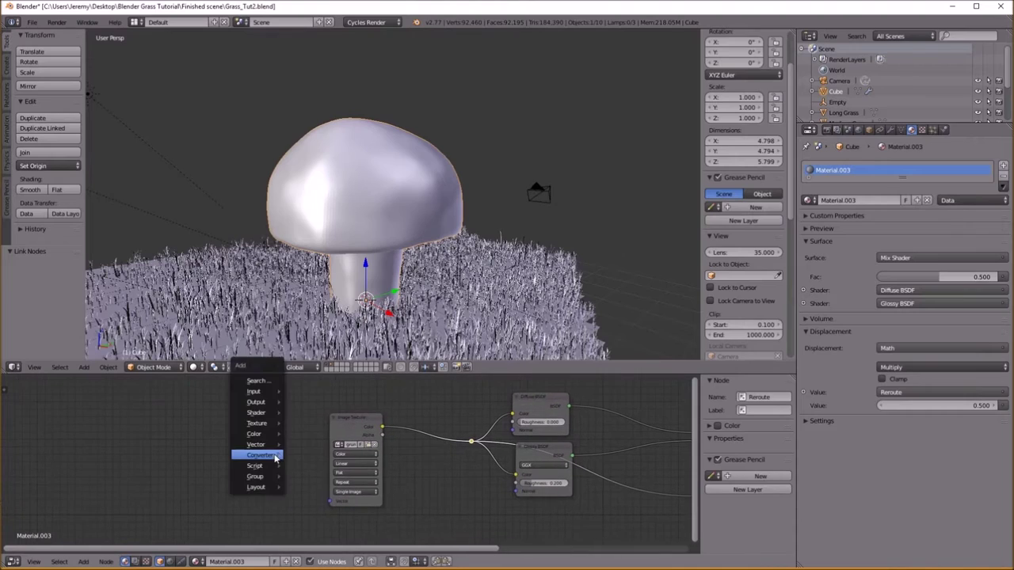
{"action": "mouse_move", "coordinate": [255, 391]}
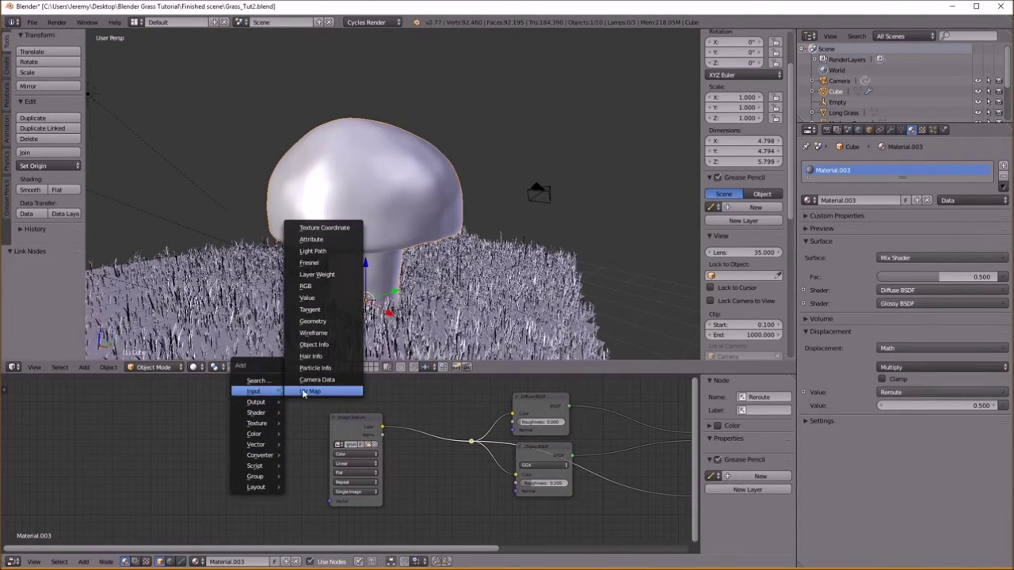
{"action": "left_click", "coordinate": [316, 228]}
{"action": "left_click", "coordinate": [102, 428]}
{"action": "key", "text": "shift+a"}
{"action": "mouse_move", "coordinate": [207, 505]}
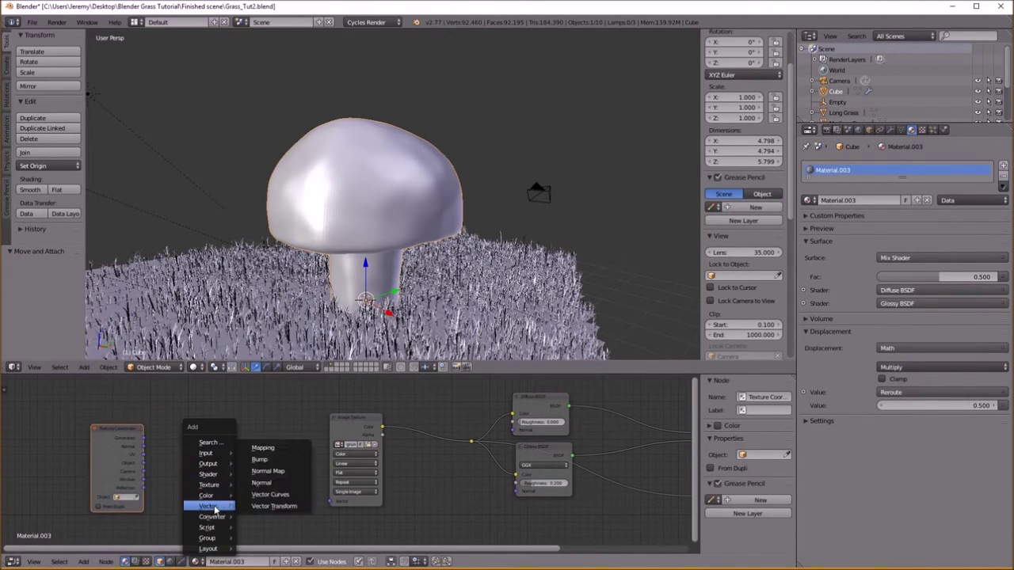
{"action": "left_click", "coordinate": [262, 448]}
{"action": "left_click", "coordinate": [247, 438]}
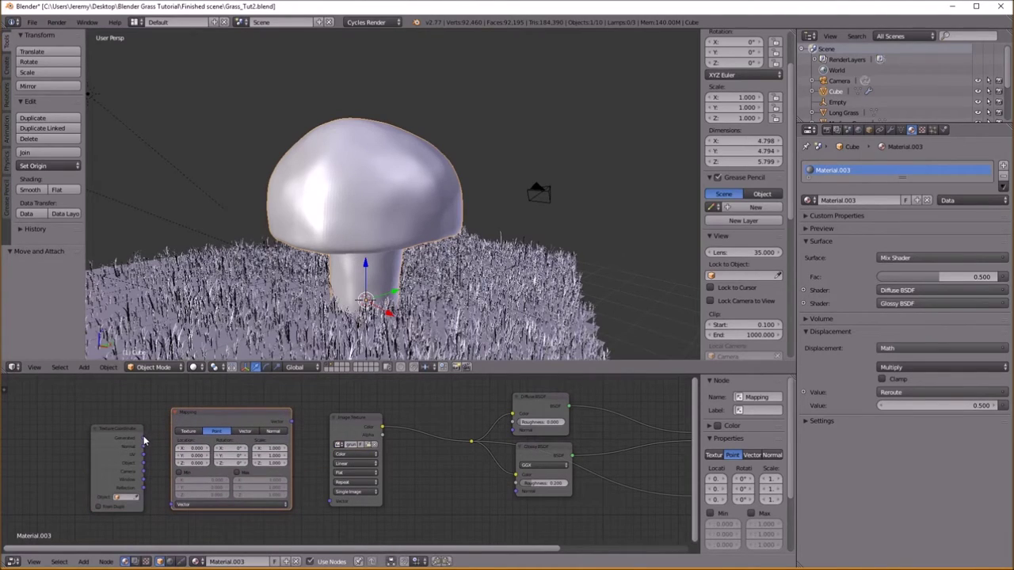
Link the Texture Coordinate's Object output through Mapping to the Image Texture's Vector, and display the viewport in Rendered shading
{"action": "left_click_drag", "start_coordinate": [145, 462], "coordinate": [171, 504]}
{"action": "left_click_drag", "start_coordinate": [292, 421], "coordinate": [330, 501]}
{"action": "left_click", "coordinate": [196, 367]}
{"action": "left_click", "coordinate": [226, 295]}
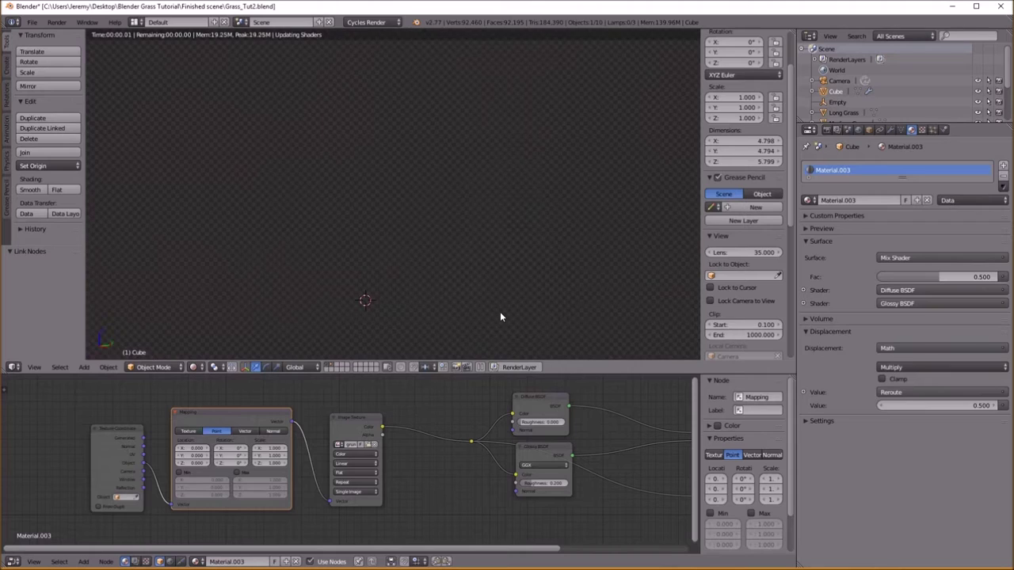
Hide the ground plane's grass particle system in the viewport and reselect the mushroom
{"action": "right_click", "coordinate": [500, 313]}
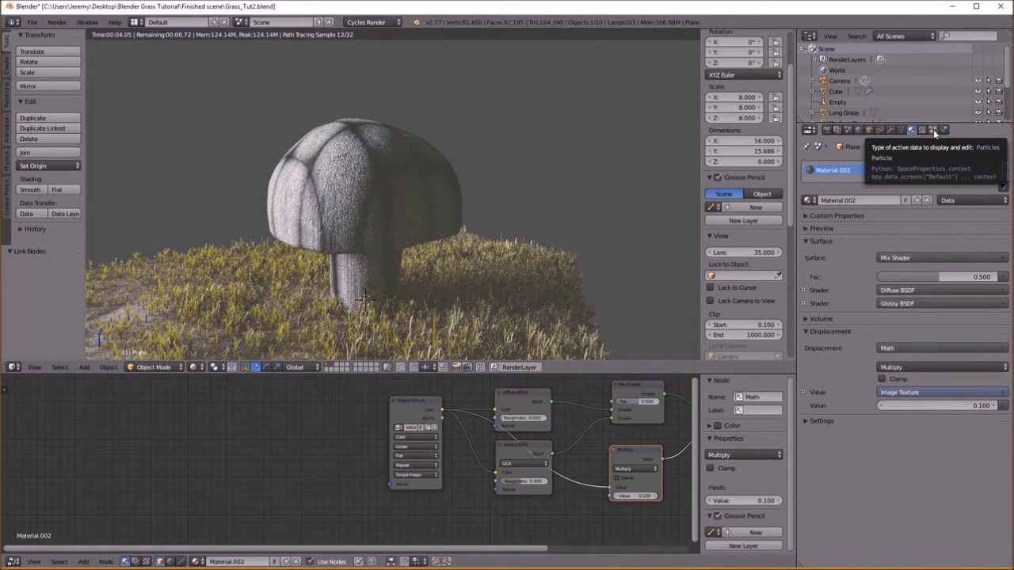
{"action": "right_click", "coordinate": [387, 214]}
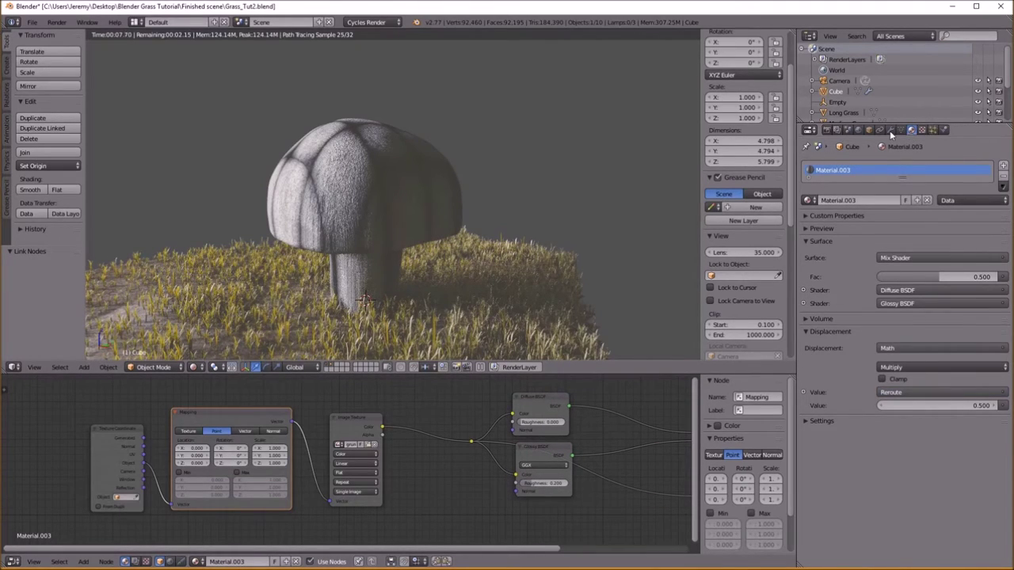
{"action": "left_click", "coordinate": [890, 131]}
{"action": "right_click", "coordinate": [512, 300]}
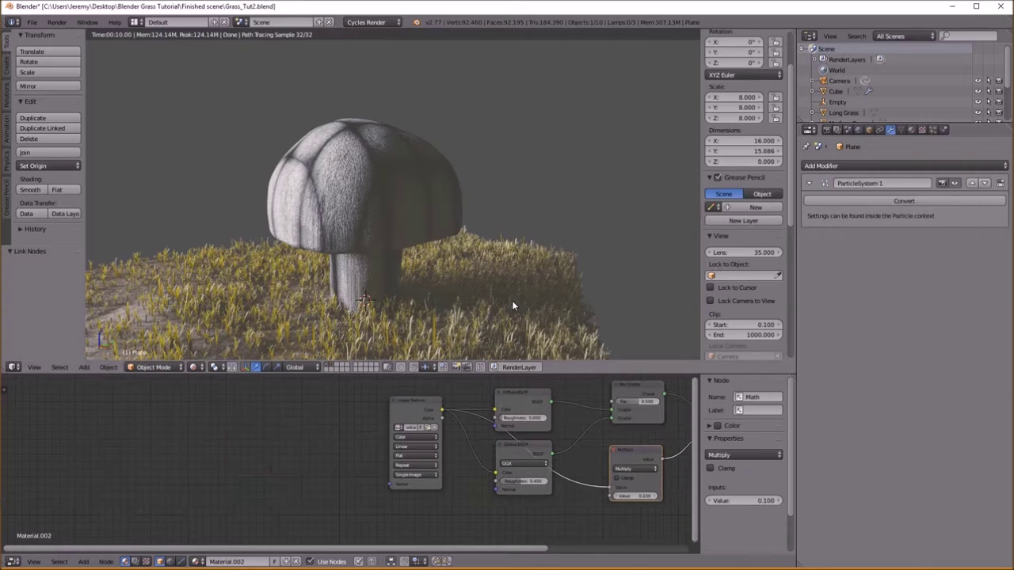
{"action": "left_click", "coordinate": [955, 183]}
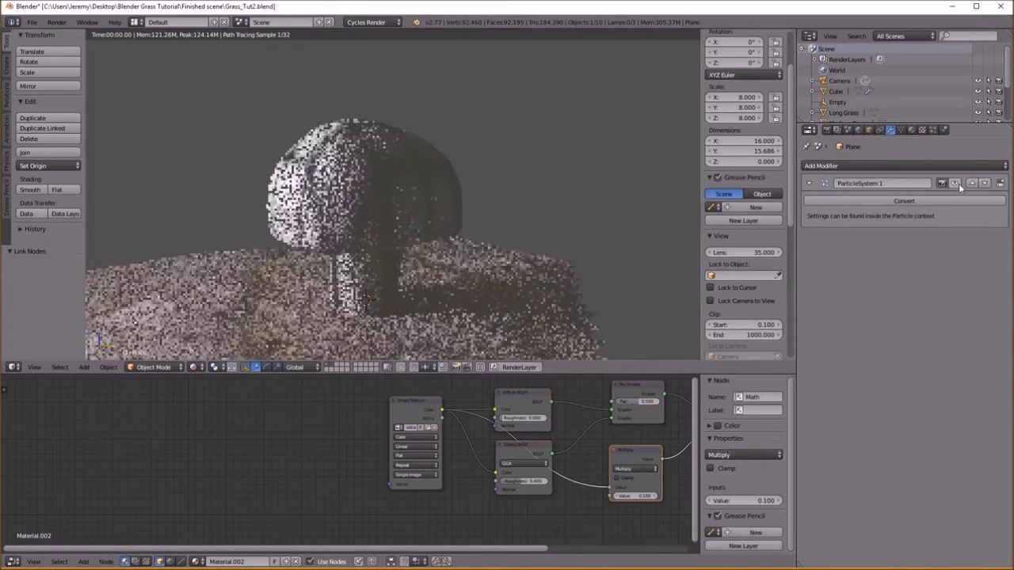
{"action": "right_click", "coordinate": [378, 156]}
Look through the camera in Solid shading and scale the mushroom down to about 0.321
{"action": "middle_click_drag", "start_coordinate": [145, 462], "coordinate": [176, 461]}
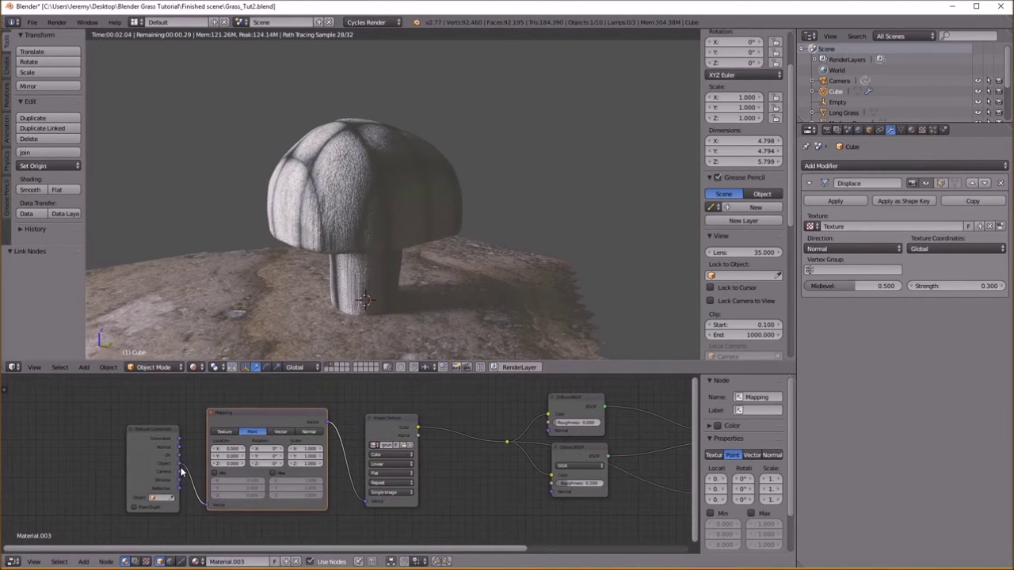
{"action": "scroll", "coordinate": [176, 461], "scroll_direction": "up", "scroll_amount": 1}
{"action": "scroll", "coordinate": [293, 288], "scroll_direction": "down", "scroll_amount": 5}
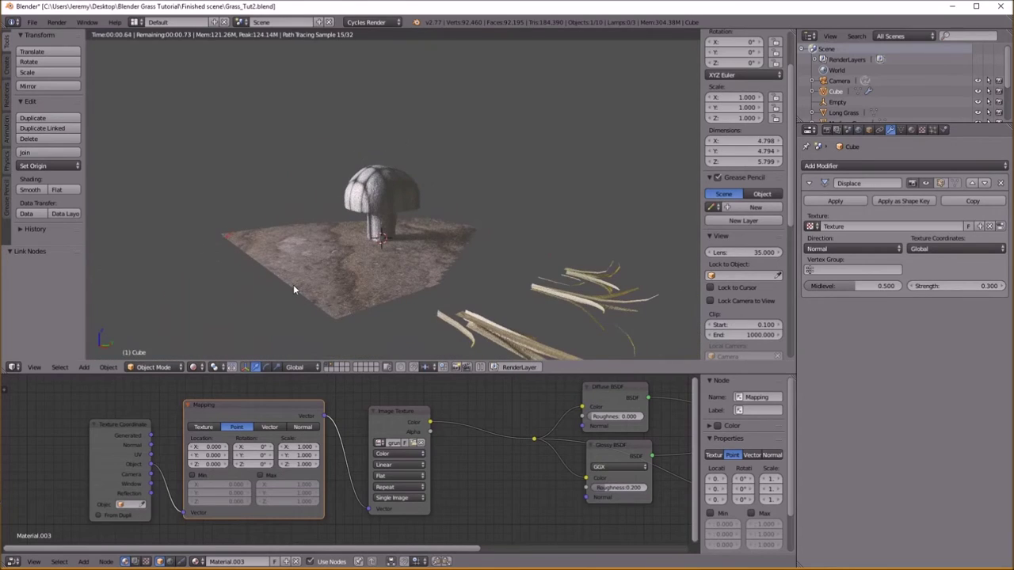
{"action": "key", "text": "KP_0"}
{"action": "left_click", "coordinate": [192, 367]}
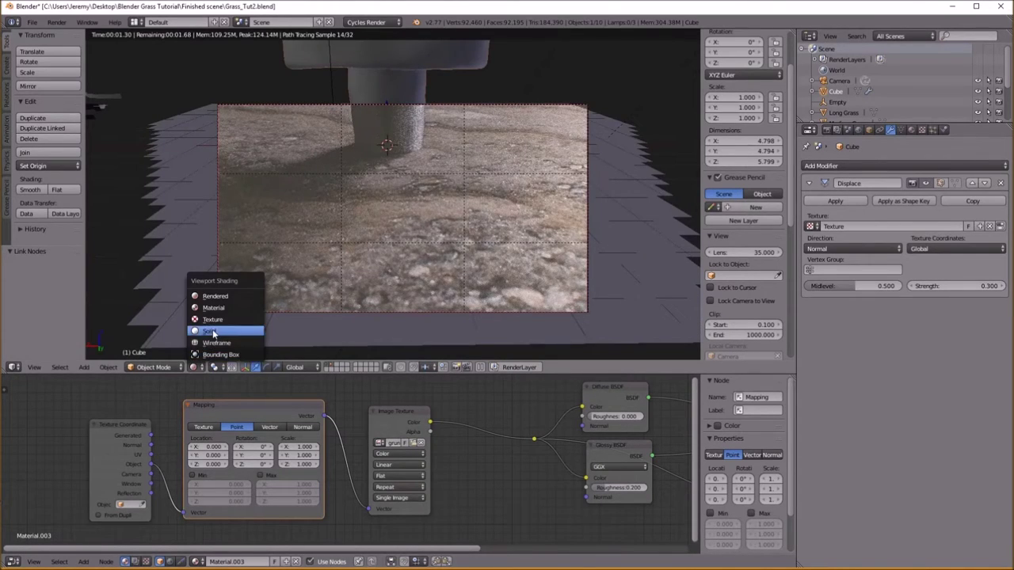
{"action": "left_click", "coordinate": [230, 330]}
{"action": "key", "text": "s"}
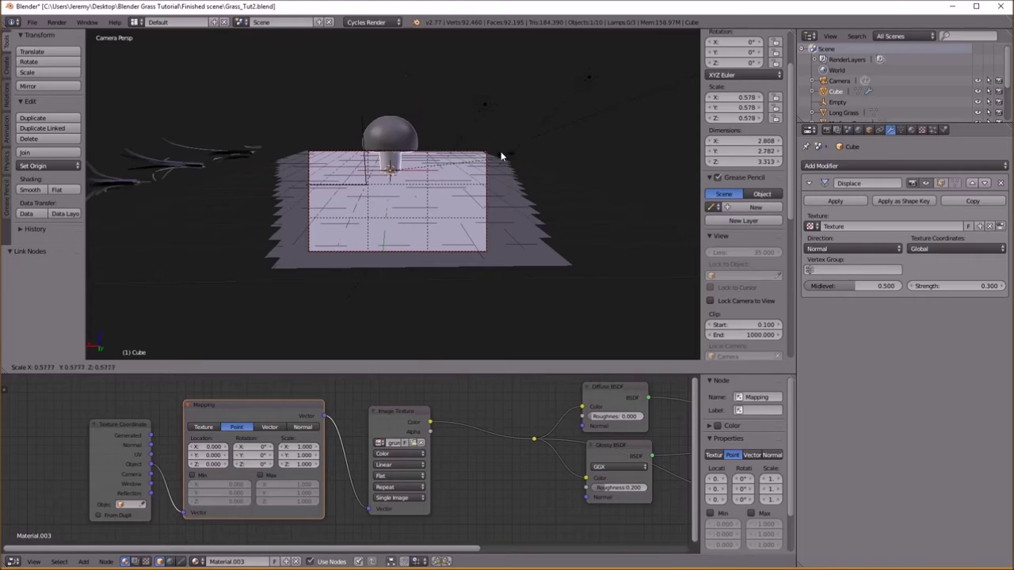
{"action": "left_click", "coordinate": [448, 135]}
Move the mushroom across the ground plane toward the camera, by about 0.28 X and 3.26 Y plus a further 0.30 X and 0.50 Y
{"action": "key", "text": "g"}
{"action": "key", "text": "shift+z"}
{"action": "left_click", "coordinate": [415, 185]}
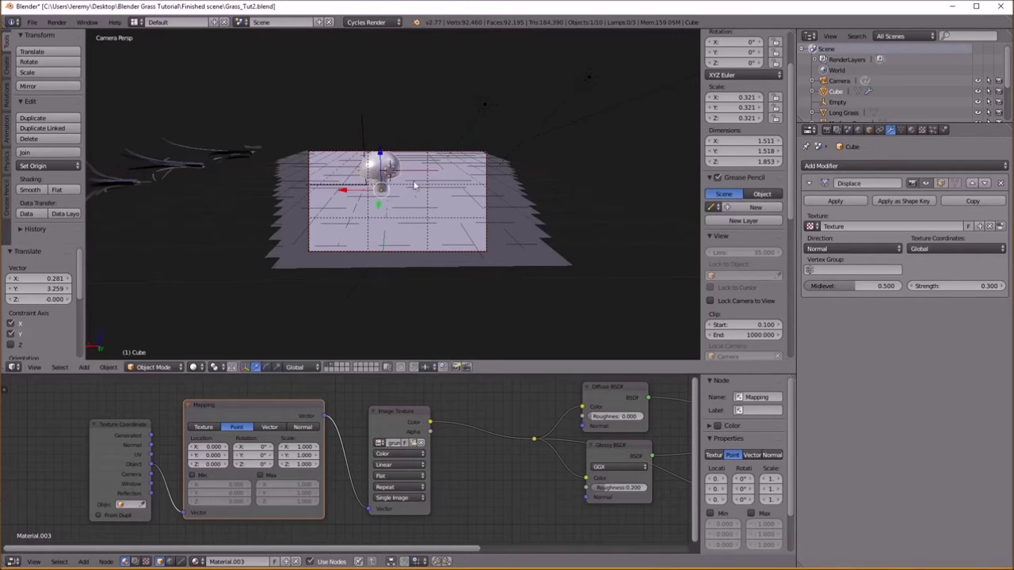
{"action": "scroll", "coordinate": [415, 185], "scroll_direction": "up", "scroll_amount": 1}
{"action": "middle_click_drag", "start_coordinate": [414, 185], "coordinate": [408, 220], "text": "shift"}
{"action": "key", "text": "g"}
{"action": "key", "text": "shift+z"}
{"action": "left_click", "coordinate": [474, 226]}
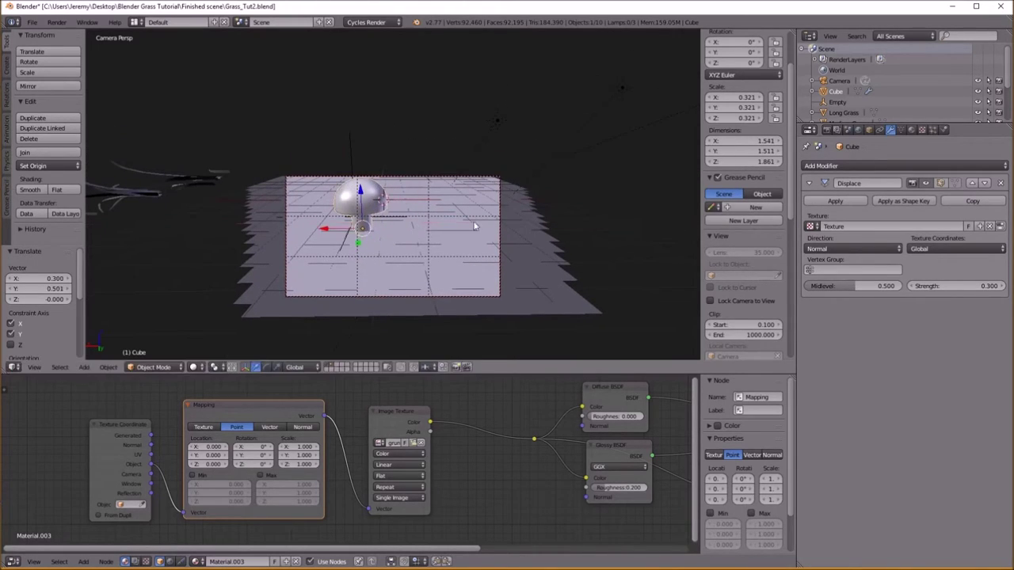
Display the camera view in Rendered shading and feed the Mapping node from the Texture Coordinate's Generated output instead of Object
{"action": "left_click", "coordinate": [192, 367]}
{"action": "left_click", "coordinate": [230, 291]}
{"action": "scroll", "coordinate": [362, 283], "scroll_direction": "up", "scroll_amount": 2}
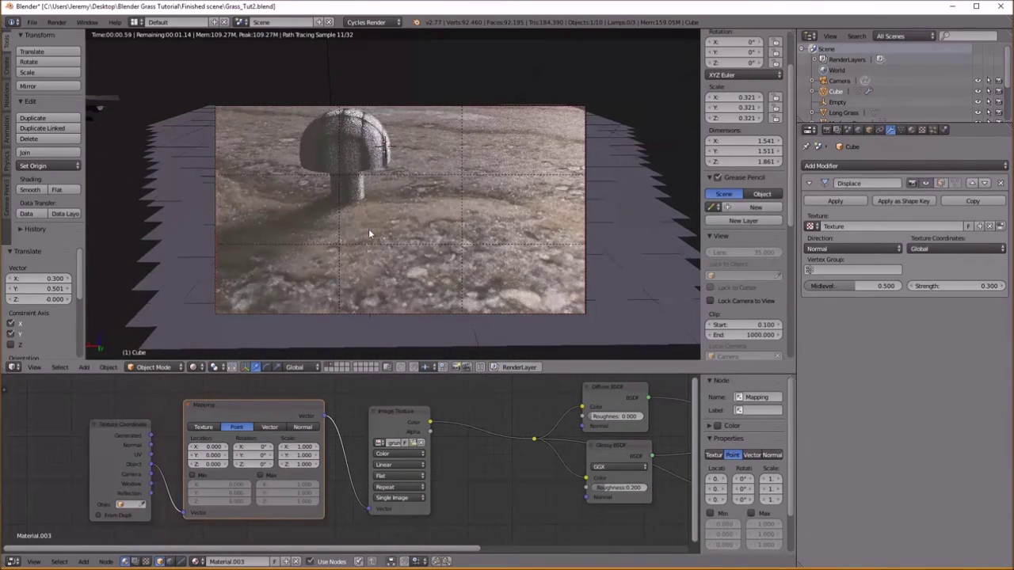
{"action": "middle_click_drag", "start_coordinate": [155, 440], "coordinate": [136, 444]}
{"action": "left_click_drag", "start_coordinate": [133, 439], "coordinate": [167, 517]}
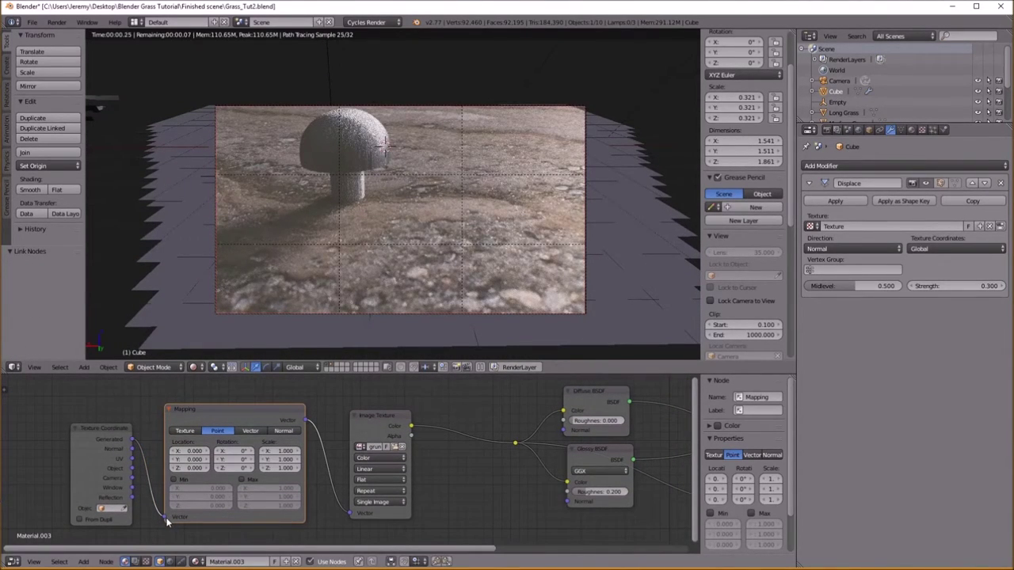
Switch the viewport to a shading mode that shows textures without rendering, and inspect the mushroom cap up close
{"action": "left_click", "coordinate": [193, 367]}
{"action": "scroll", "coordinate": [324, 258], "scroll_direction": "up", "scroll_amount": 3}
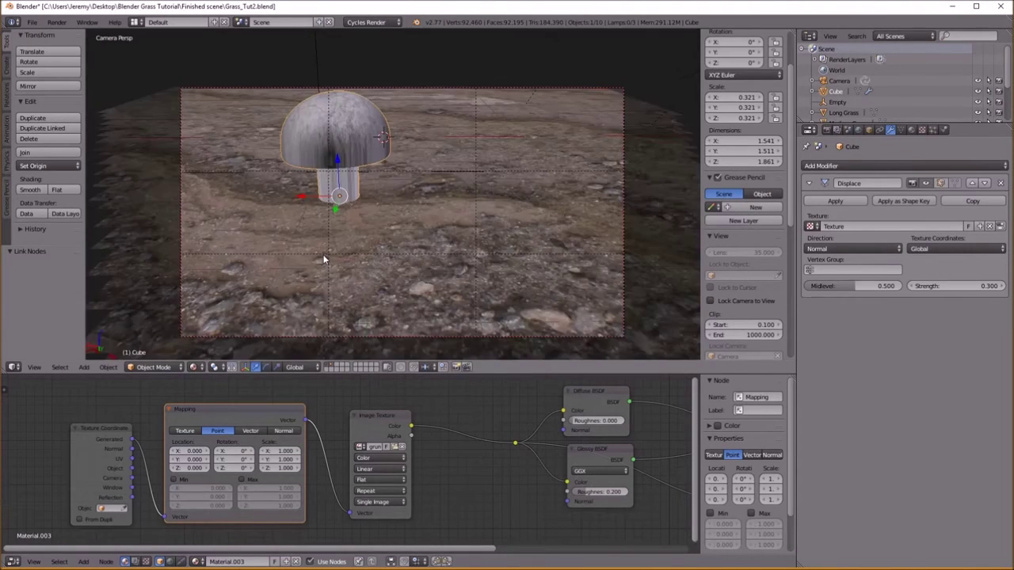
{"action": "mouse_move", "coordinate": [342, 212]}
{"action": "middle_mouse_down", "text": "shift"}
{"action": "mouse_move", "coordinate": [414, 301]}
{"action": "mouse_move", "coordinate": [396, 278]}
{"action": "middle_mouse_up", "text": "shift"}
{"action": "scroll", "coordinate": [414, 300], "scroll_direction": "up", "scroll_amount": 5}
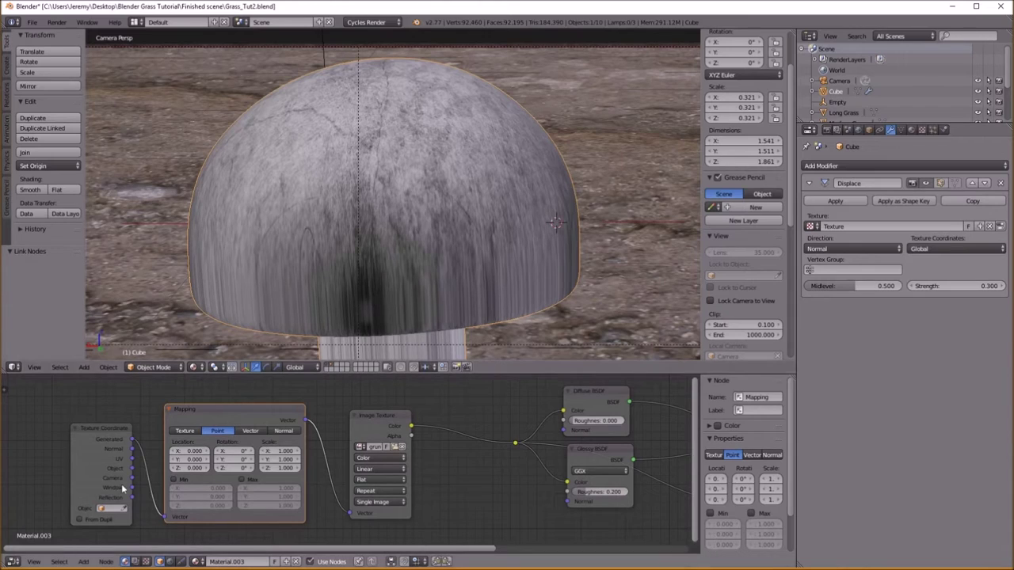
Try the Camera and Window coordinates as the Mapping node's vector input, and return to Generated
{"action": "left_click_drag", "start_coordinate": [132, 478], "coordinate": [164, 516]}
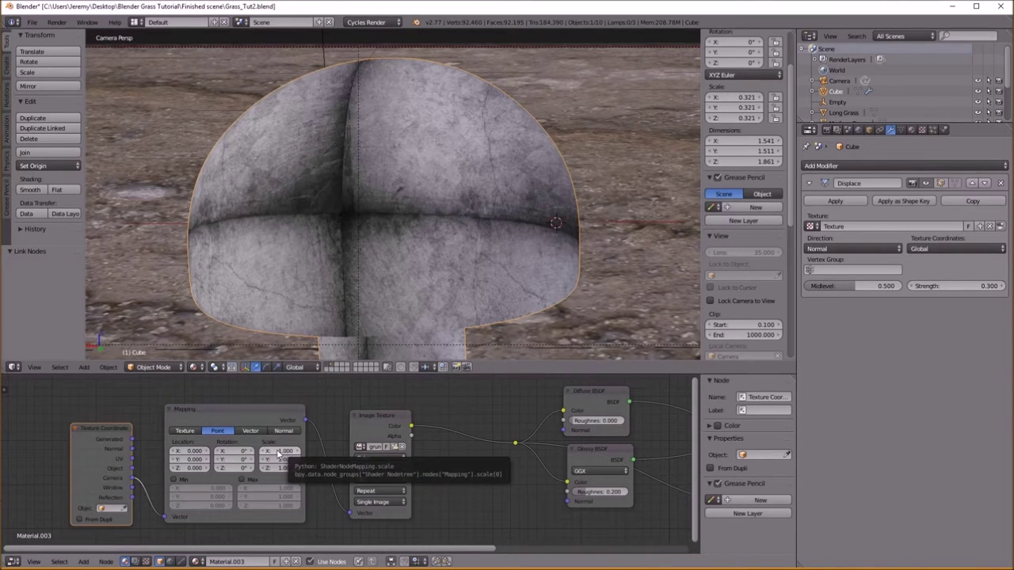
{"action": "left_click_drag", "start_coordinate": [132, 487], "coordinate": [169, 515]}
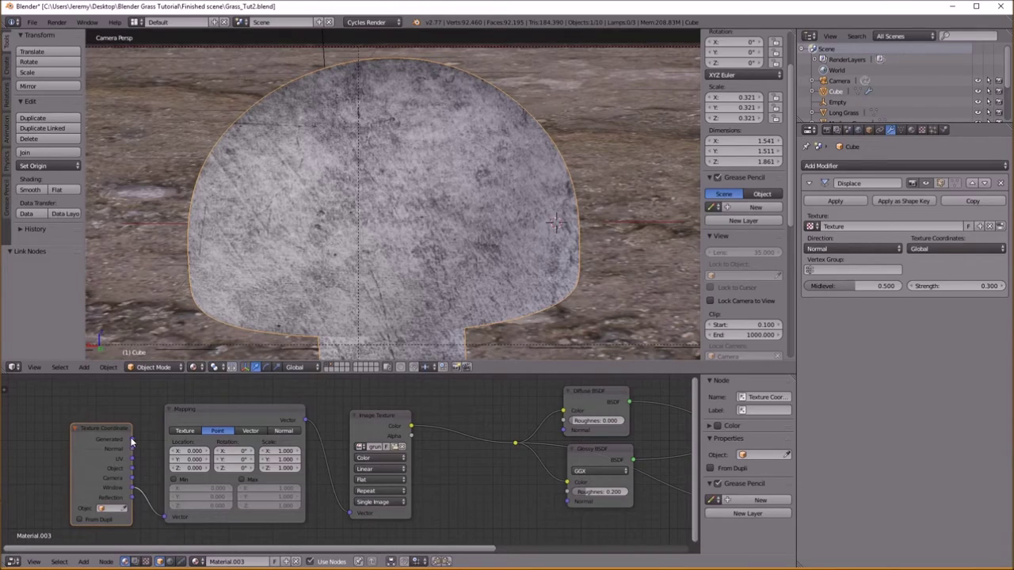
{"action": "left_click_drag", "start_coordinate": [133, 441], "coordinate": [166, 517]}
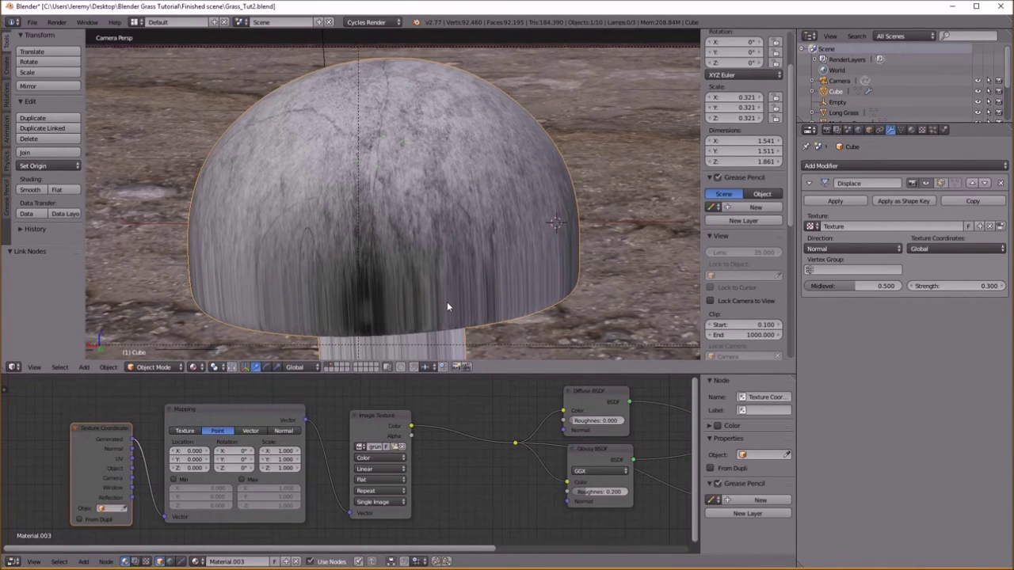
{"action": "scroll", "coordinate": [446, 301], "scroll_direction": "down", "scroll_amount": 3}
{"action": "middle_click_drag", "start_coordinate": [453, 331], "coordinate": [421, 306], "text": "shift"}
{"action": "scroll", "coordinate": [420, 306], "scroll_direction": "down", "scroll_amount": 1}
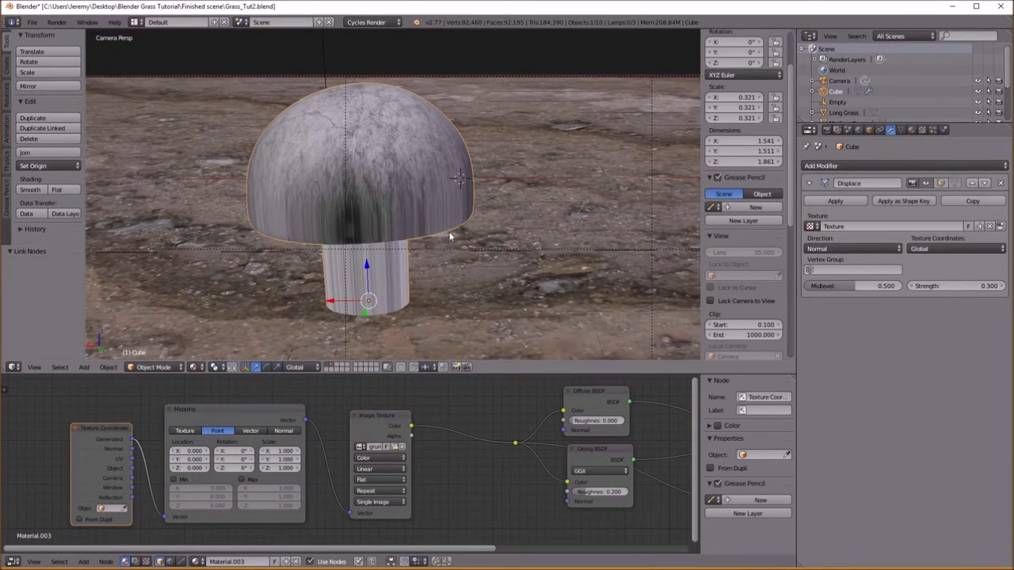
{"action": "middle_click_drag", "start_coordinate": [450, 236], "coordinate": [372, 230], "text": "shift"}
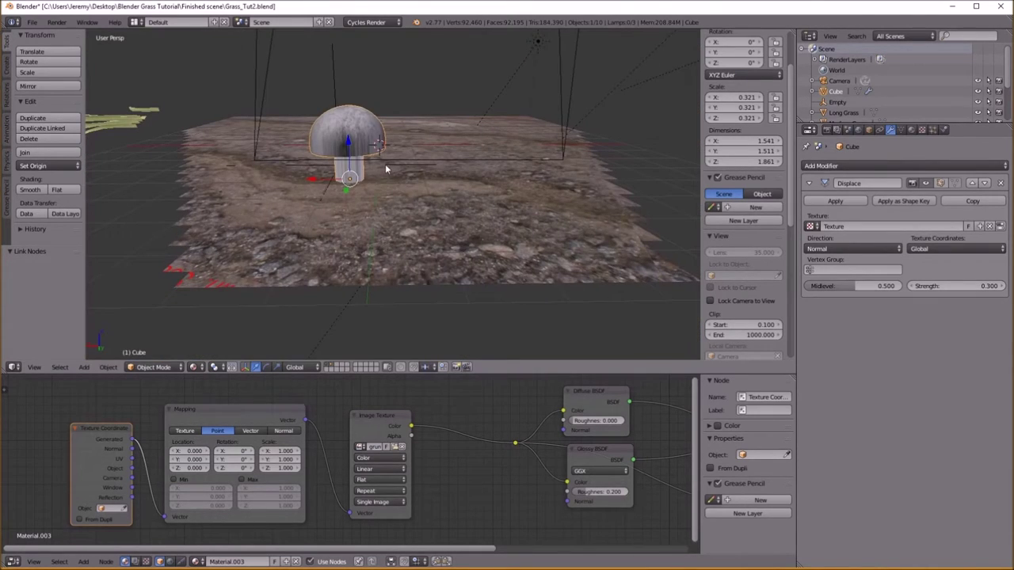
Duplicate the mushroom and place the copy beside the original, scaled down to about 0.152 and tilted by about 16 degrees
{"action": "key", "text": "shift+d"}
{"action": "left_click", "coordinate": [434, 166]}
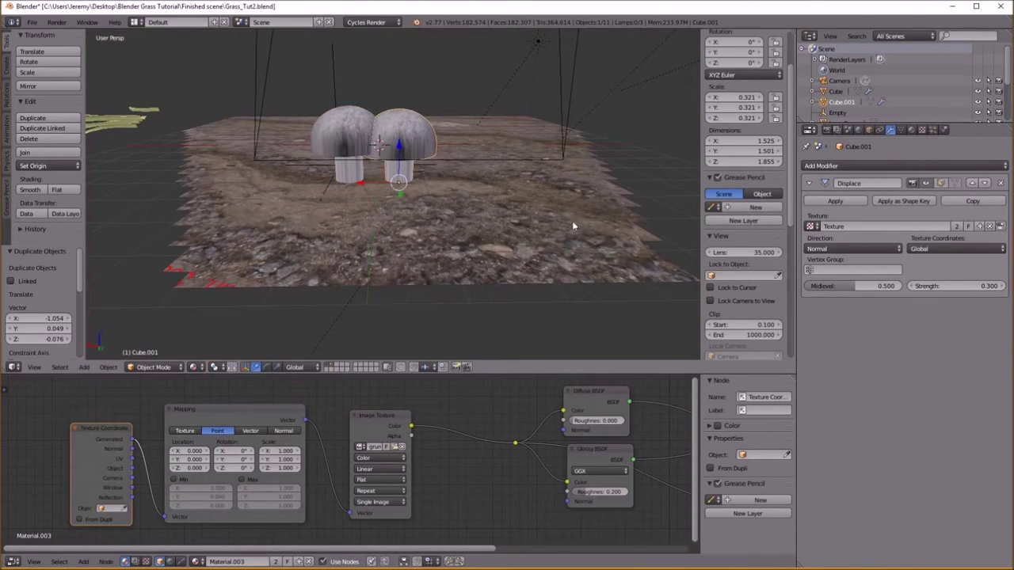
{"action": "key", "text": "s"}
{"action": "left_click", "coordinate": [496, 202]}
{"action": "key", "text": "g"}
{"action": "left_click", "coordinate": [497, 198]}
{"action": "key", "text": "r"}
{"action": "left_click", "coordinate": [521, 212]}
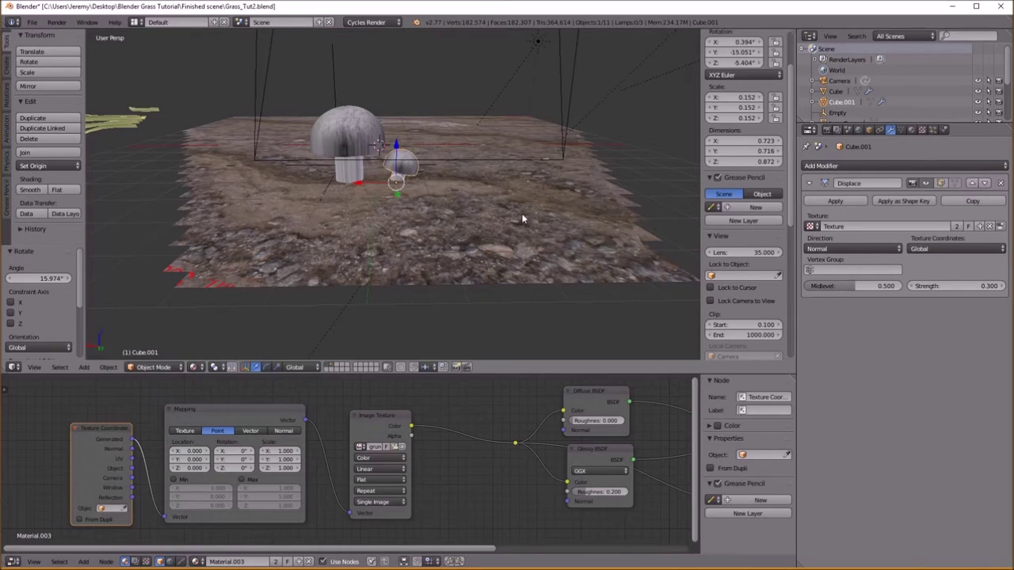
Enlarge the mushroom copy to a scale of about 0.217 and reposition it next to the larger mushroom
{"action": "key", "text": "s"}
{"action": "left_click", "coordinate": [574, 226]}
{"action": "key", "text": "g"}
{"action": "left_click", "coordinate": [554, 221]}
Pull one side of the smaller mushroom's cap outward in Edit Mode using smooth proportional editing with a size of 1.00
{"action": "key", "text": "KP_Decimal"}
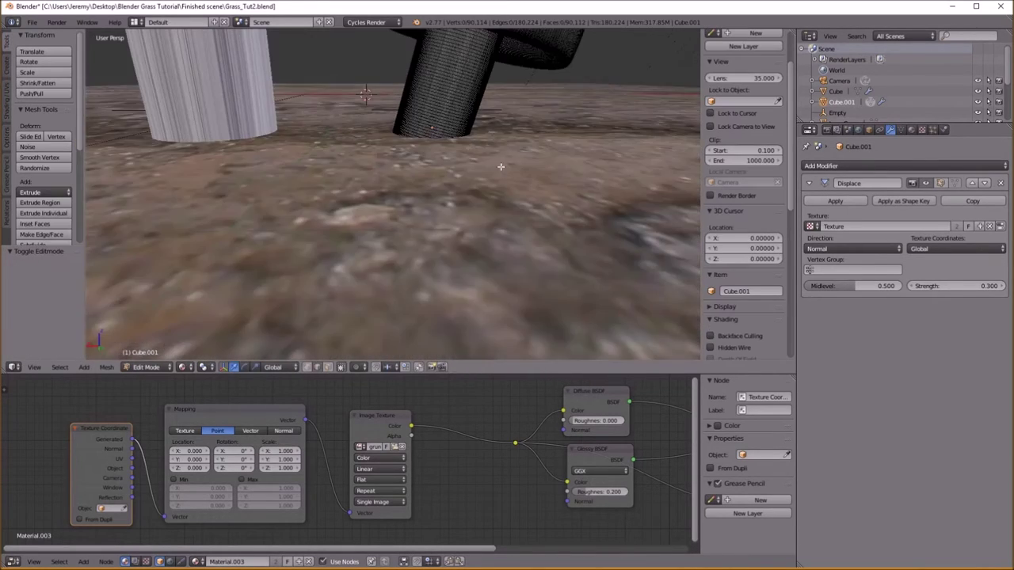
{"action": "key", "text": "Tab"}
{"action": "middle_click_drag", "start_coordinate": [492, 124], "coordinate": [480, 181]}
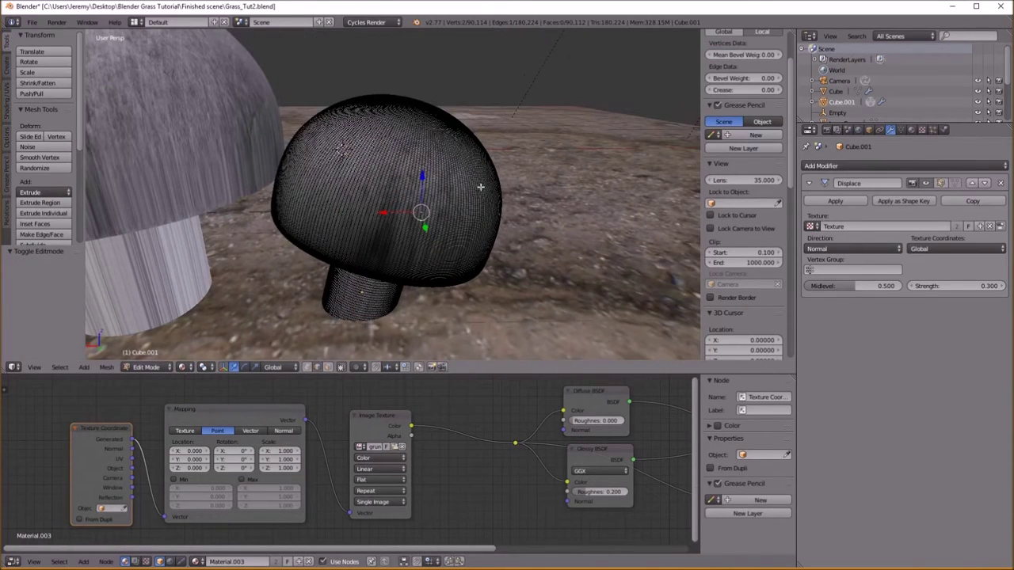
{"action": "key", "text": "o"}
{"action": "key", "text": "g"}
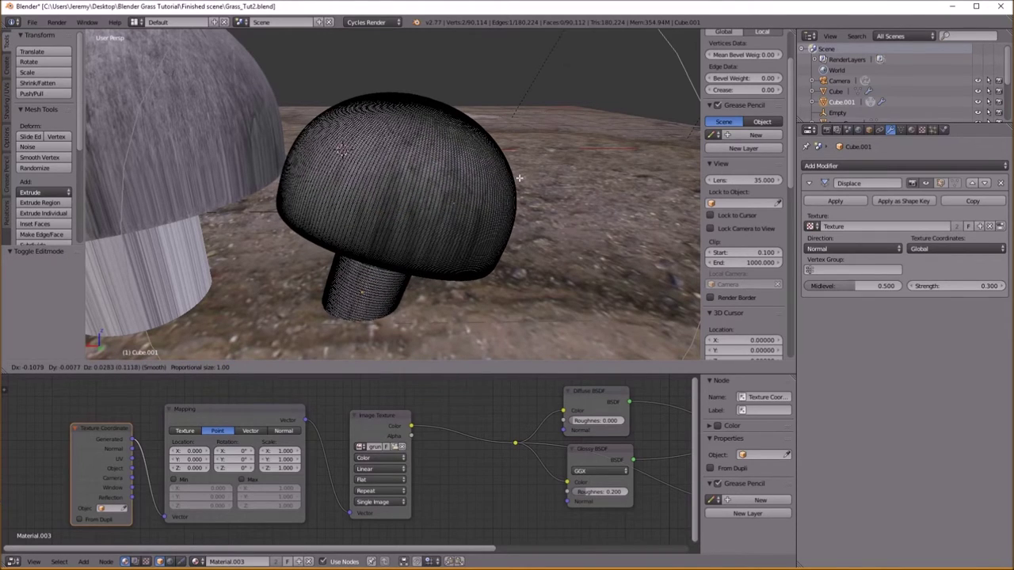
{"action": "left_click", "coordinate": [538, 162]}
Reshape the opposite side of the small cap with a proportional size of about 0.51 and return to Object Mode in camera view
{"action": "key", "text": "g"}
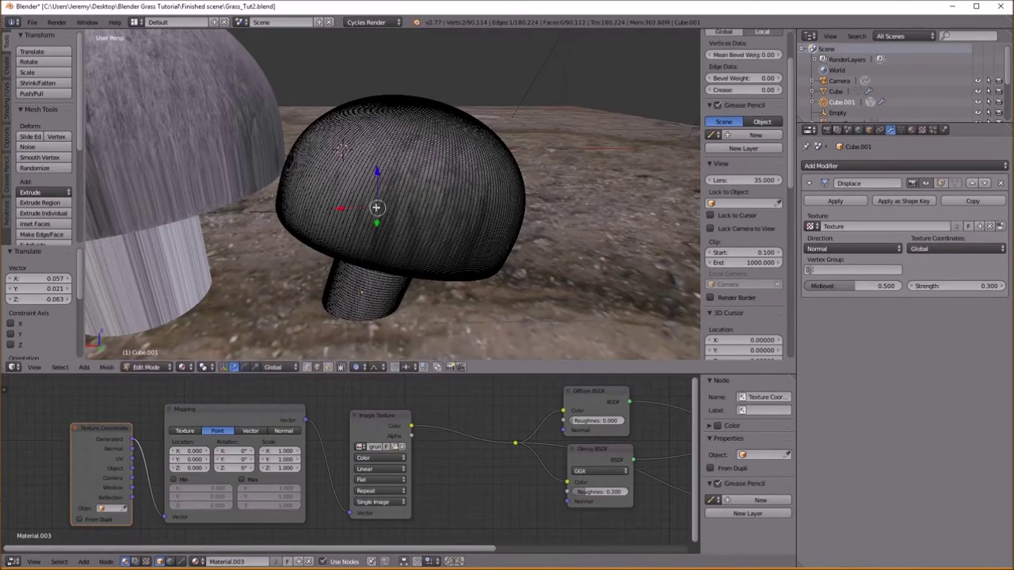
{"action": "scroll", "coordinate": [293, 222], "scroll_direction": "up", "scroll_amount": 5}
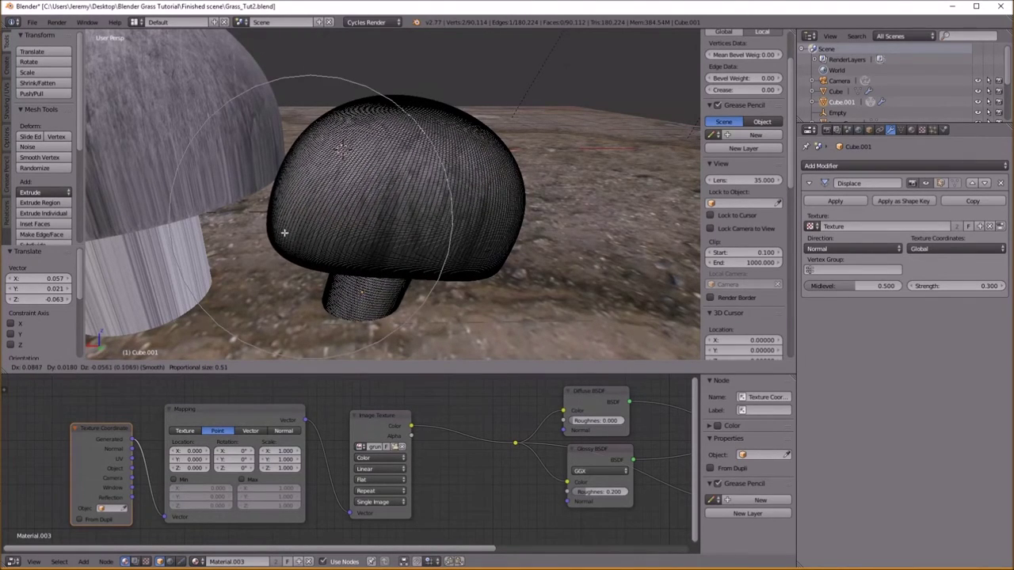
{"action": "left_click", "coordinate": [290, 229]}
{"action": "key", "text": "Tab"}
{"action": "scroll", "coordinate": [290, 230], "scroll_direction": "down", "scroll_amount": 5}
{"action": "key", "text": "KP_0"}
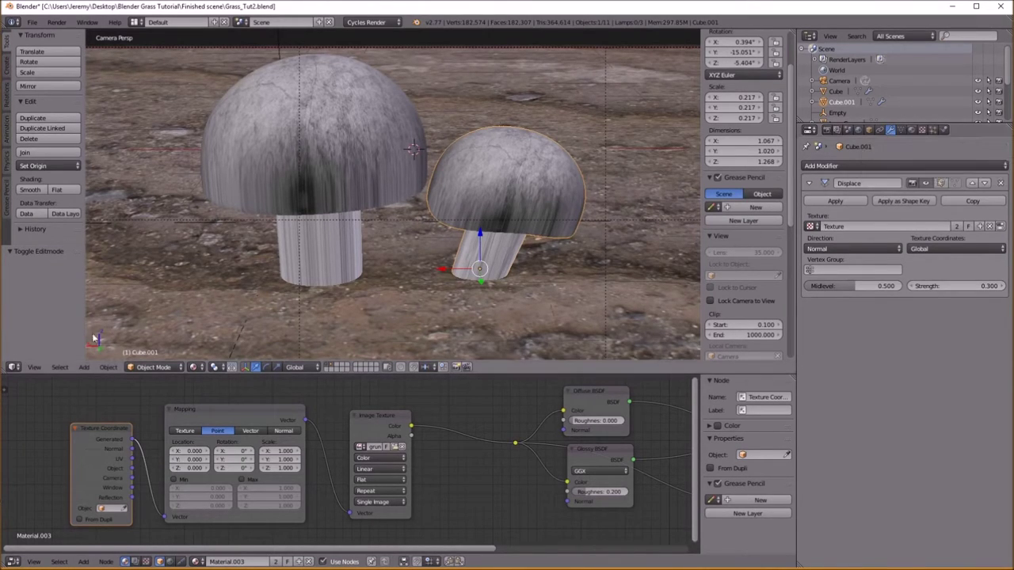
Move the Glossy BSDF node out of the way and delete the Diffuse BSDF node from the mushroom material
{"action": "scroll", "coordinate": [478, 441], "scroll_direction": "down", "scroll_amount": 4}
{"action": "scroll", "coordinate": [478, 440], "scroll_direction": "up", "scroll_amount": 3}
{"action": "middle_click_drag", "start_coordinate": [577, 441], "coordinate": [240, 451]}
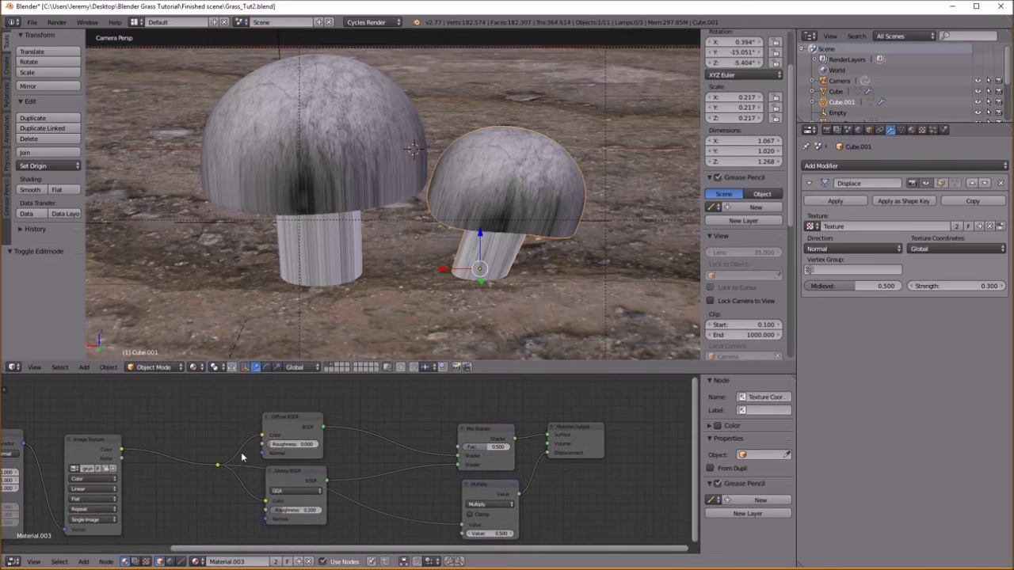
{"action": "left_click_drag", "start_coordinate": [305, 475], "coordinate": [302, 524]}
{"action": "left_click_drag", "start_coordinate": [293, 430], "coordinate": [291, 416]}
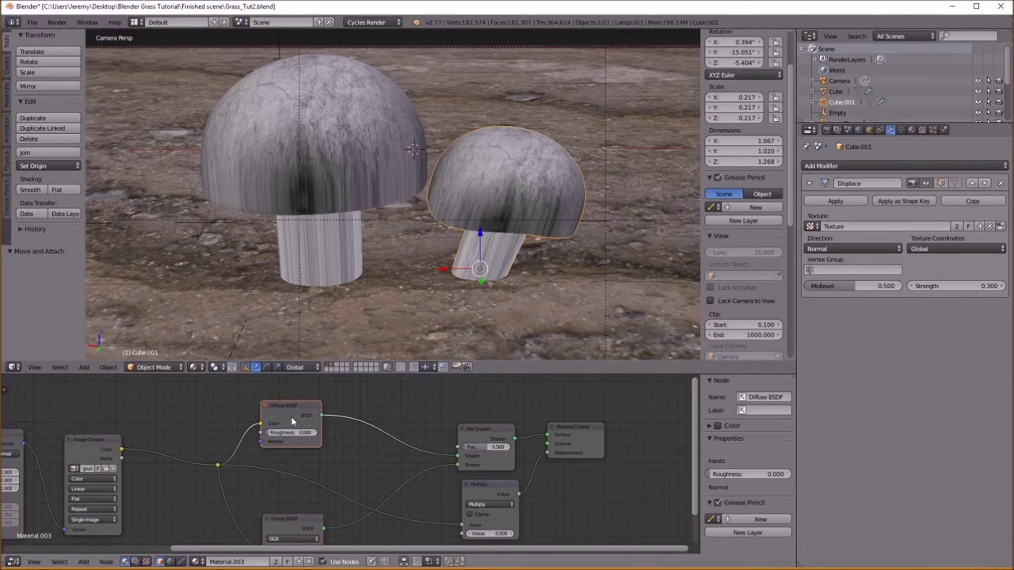
{"action": "key", "text": "x"}
Add a Subsurface Scattering node, feed its Color from the image texture and connect it to the Mix Shader's first shader input
{"action": "key", "text": "shift+a"}
{"action": "mouse_move", "coordinate": [291, 421]}
{"action": "mouse_move", "coordinate": [283, 386]}
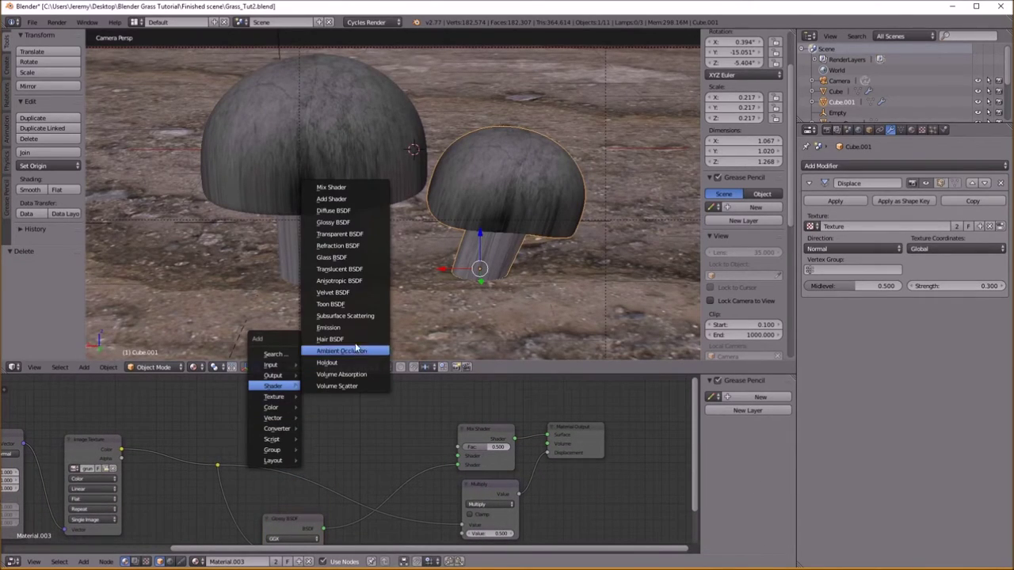
{"action": "left_click", "coordinate": [346, 320]}
{"action": "left_click", "coordinate": [290, 417]}
{"action": "left_click_drag", "start_coordinate": [218, 465], "coordinate": [309, 428]}
{"action": "left_click_drag", "start_coordinate": [368, 408], "coordinate": [458, 456]}
Preview the material in Rendered shading with a render border drawn around the two mushrooms
{"action": "left_click", "coordinate": [195, 367]}
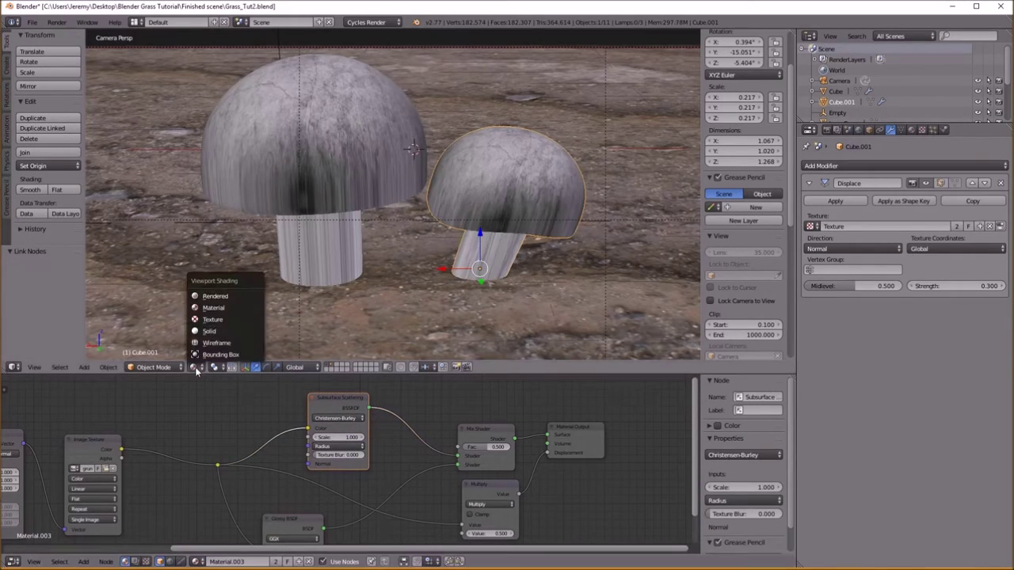
{"action": "left_click", "coordinate": [215, 296]}
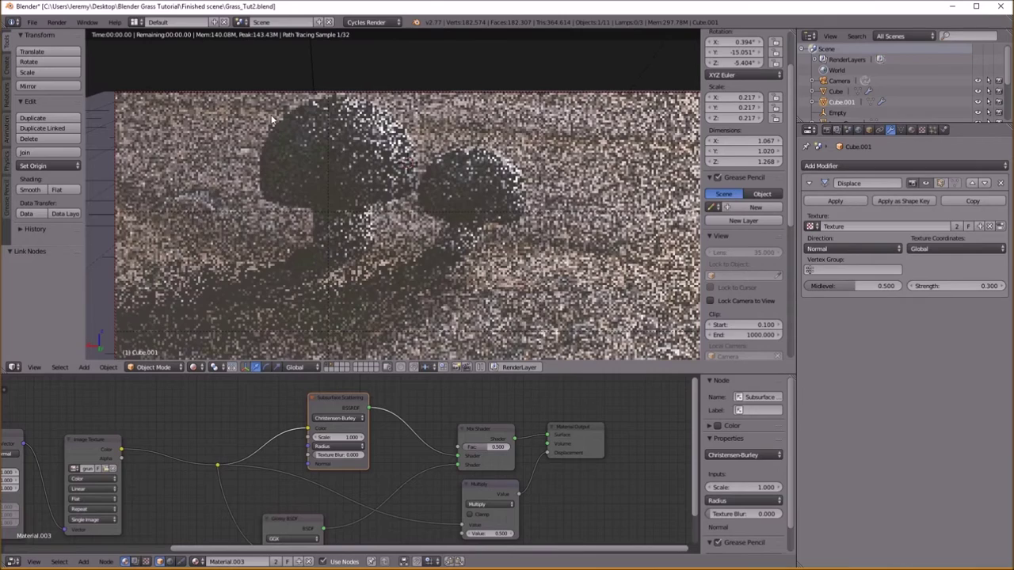
{"action": "key", "text": "ctrl+b"}
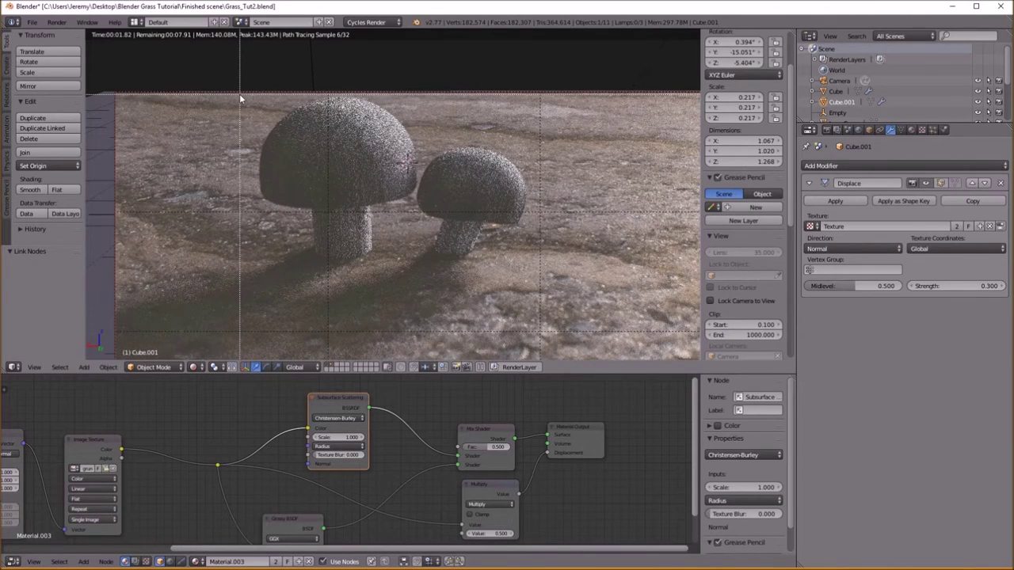
{"action": "left_click_drag", "start_coordinate": [239, 94], "coordinate": [542, 271]}
{"action": "middle_click_drag", "start_coordinate": [528, 480], "coordinate": [512, 472]}
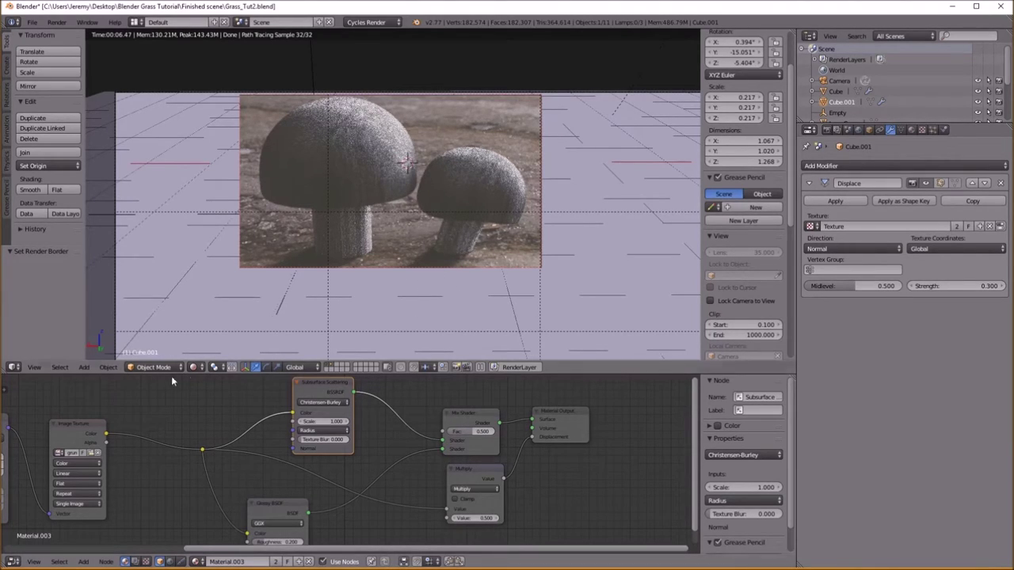
Return the viewport to Solid shading and insert an RGB Curves node directly after the mushroom material's Image Texture
{"action": "left_click", "coordinate": [192, 367]}
{"action": "left_click", "coordinate": [215, 320]}
{"action": "mouse_move", "coordinate": [281, 455]}
{"action": "middle_mouse_down"}
{"action": "mouse_move", "coordinate": [366, 496]}
{"action": "mouse_move", "coordinate": [428, 486]}
{"action": "middle_mouse_up"}
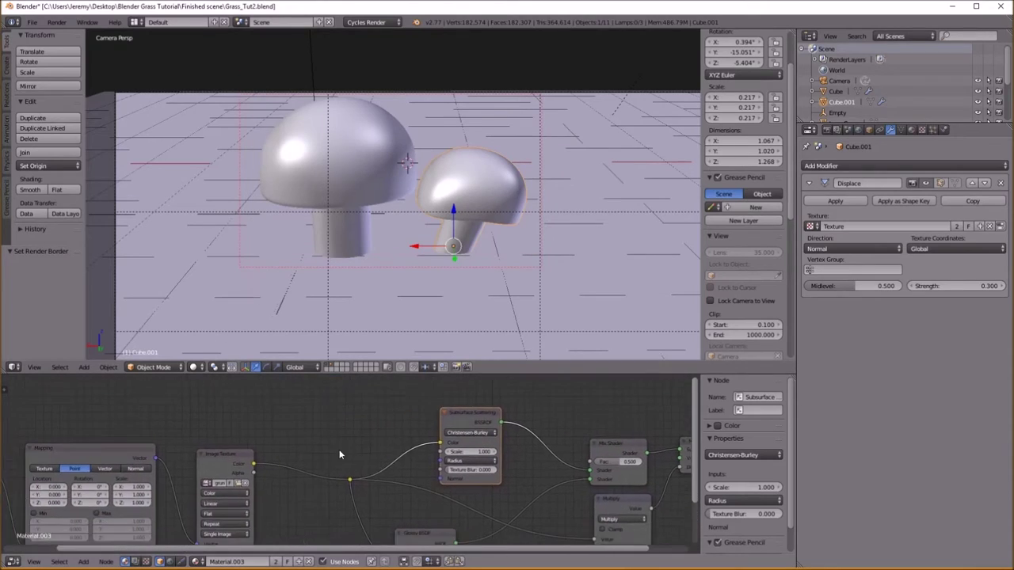
{"action": "scroll", "coordinate": [340, 455], "scroll_direction": "down", "scroll_amount": 2}
{"action": "middle_click_drag", "start_coordinate": [340, 454], "coordinate": [368, 439]}
{"action": "left_click_drag", "start_coordinate": [272, 450], "coordinate": [258, 443]}
{"action": "key", "text": "shift+a"}
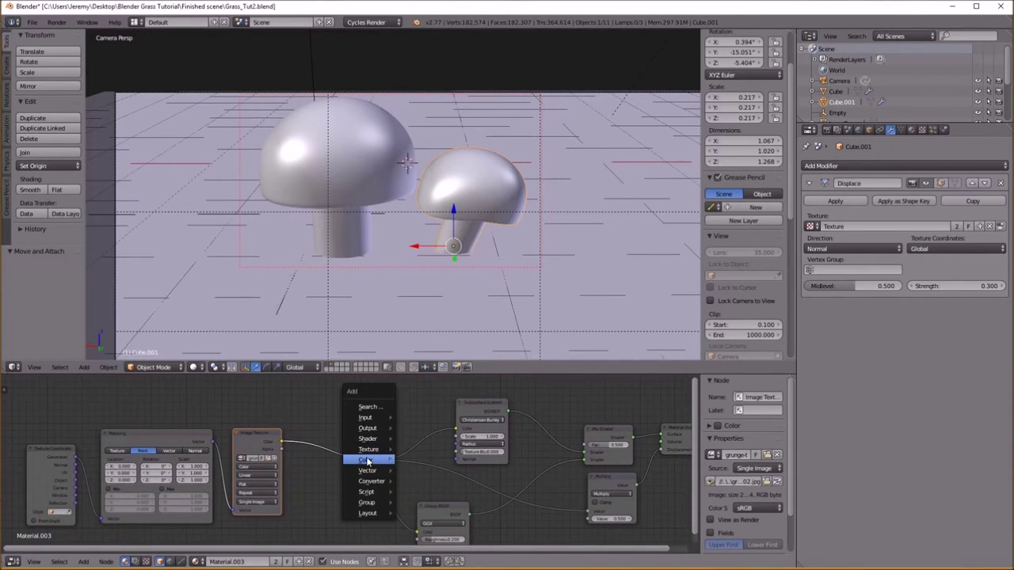
{"action": "mouse_move", "coordinate": [366, 461]}
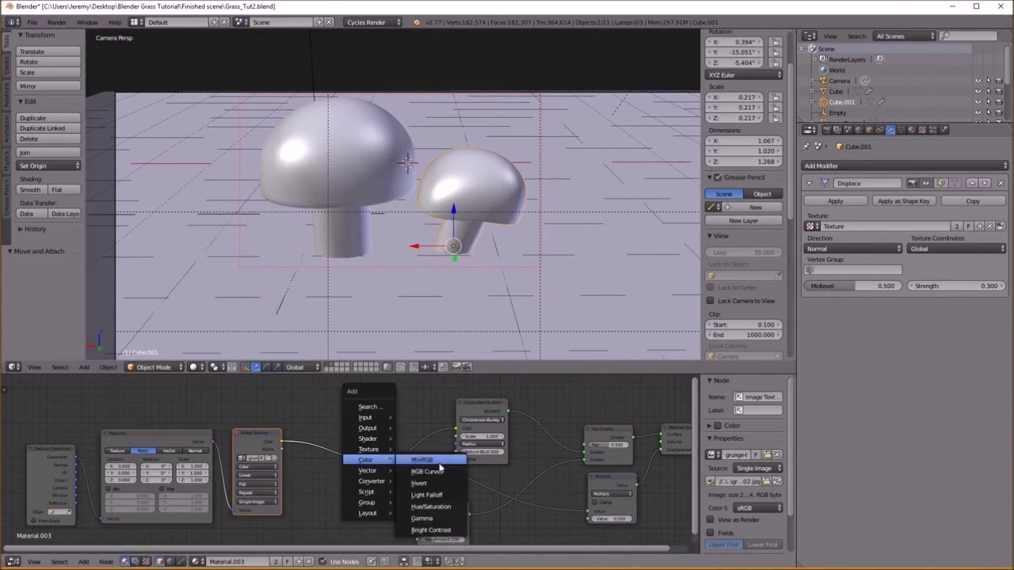
{"action": "left_click", "coordinate": [426, 471]}
{"action": "left_click", "coordinate": [298, 416]}
{"action": "scroll", "coordinate": [336, 451], "scroll_direction": "up", "scroll_amount": 3}
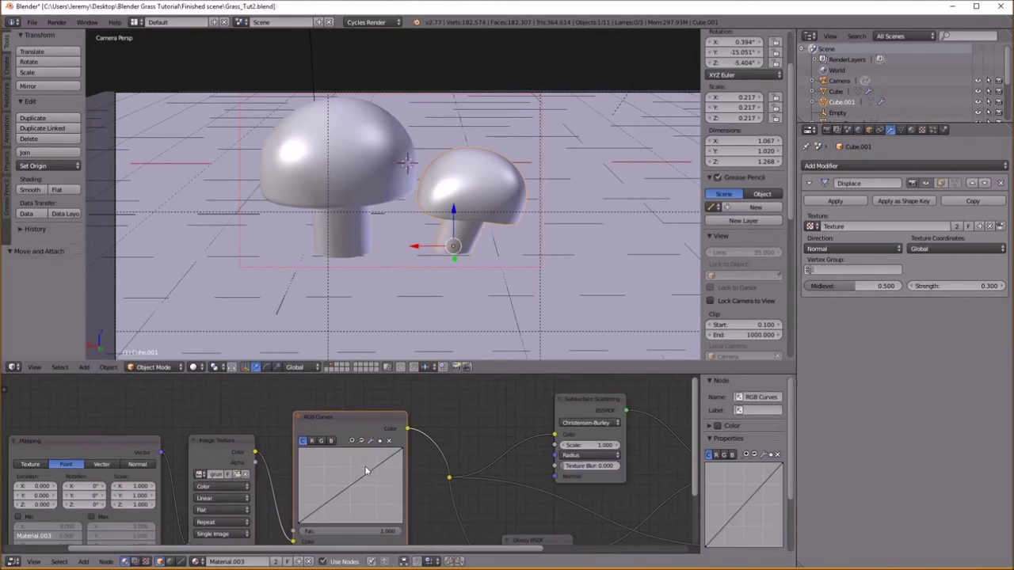
Bend the green curve down through about X 0.68, Y 0.29 and preview the mushrooms in Rendered shading
{"action": "left_click_drag", "start_coordinate": [333, 473], "coordinate": [352, 485]}
{"action": "left_click", "coordinate": [303, 425]}
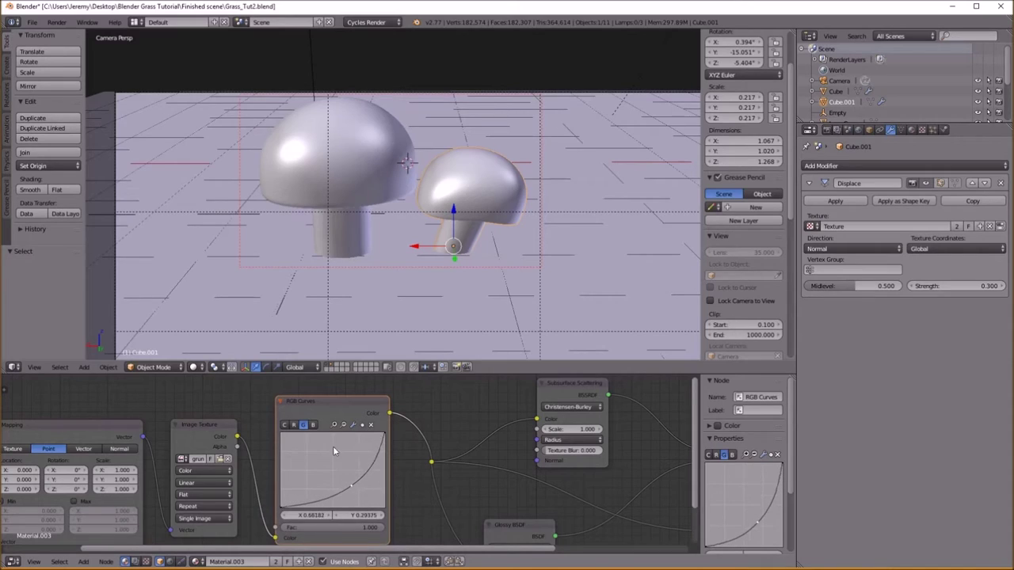
{"action": "left_click", "coordinate": [313, 425]}
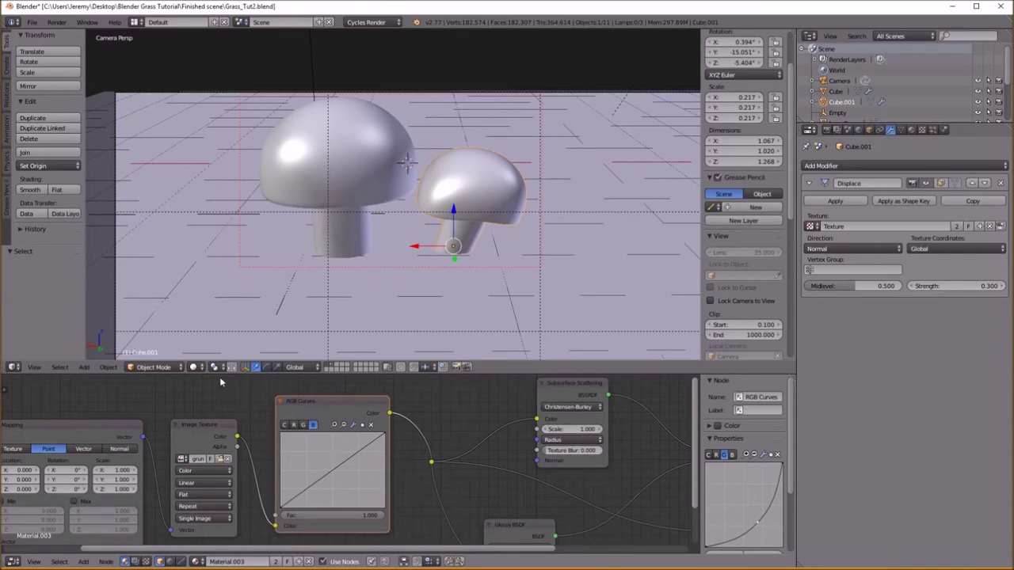
{"action": "left_click", "coordinate": [196, 367]}
{"action": "left_click", "coordinate": [219, 295]}
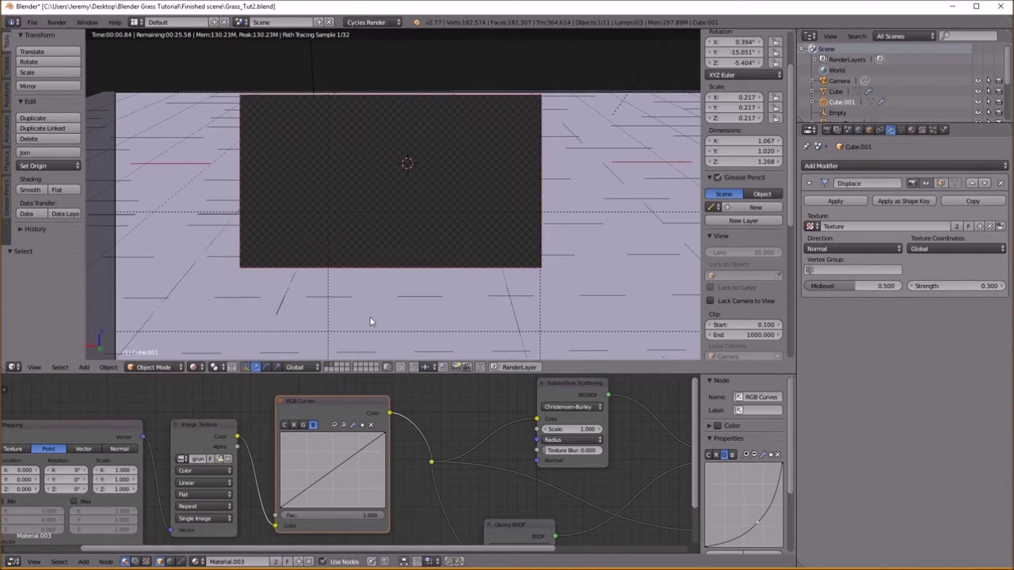
Bend the red curve down through about X 0.55, Y 0.39 and move the green curve's point to about X 0.57, Y 0.44
{"action": "left_click", "coordinate": [295, 425]}
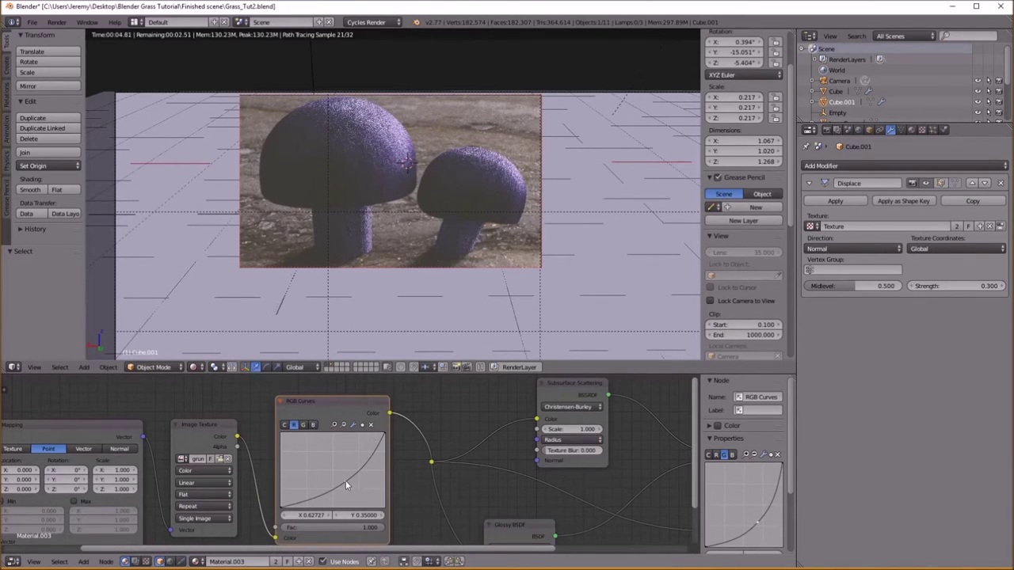
{"action": "left_click_drag", "start_coordinate": [345, 480], "coordinate": [335, 476]}
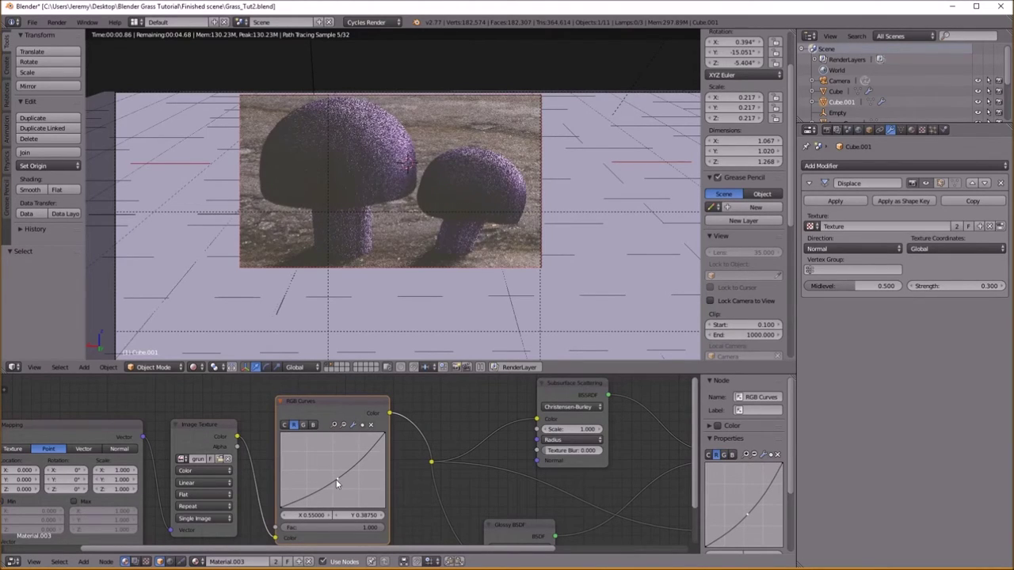
{"action": "mouse_move", "coordinate": [336, 475]}
{"action": "left_mouse_down"}
{"action": "mouse_move", "coordinate": [365, 504]}
{"action": "mouse_move", "coordinate": [339, 474]}
{"action": "left_mouse_up"}
{"action": "left_click", "coordinate": [304, 425]}
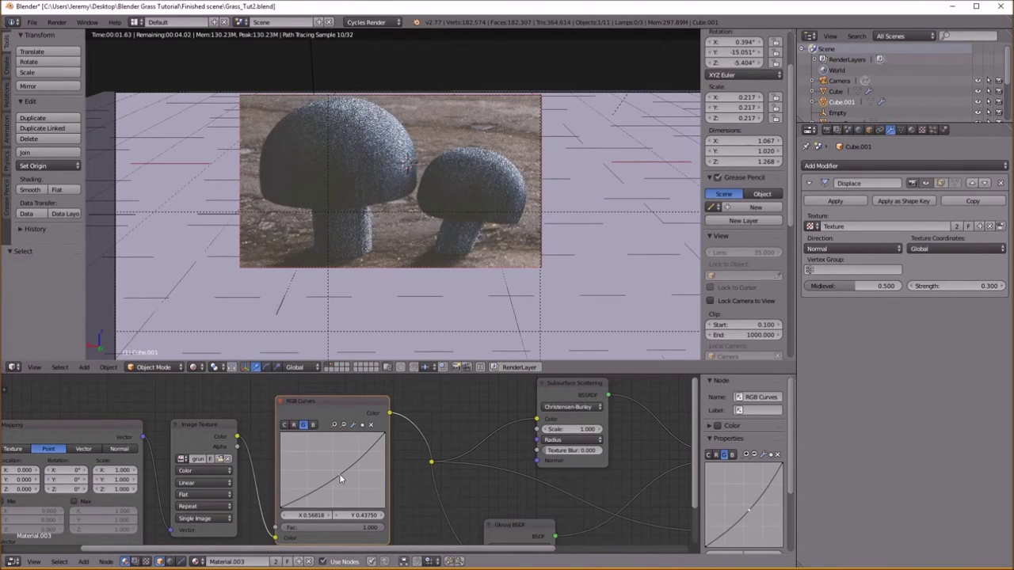
{"action": "scroll", "coordinate": [502, 474], "scroll_direction": "down", "scroll_amount": 3}
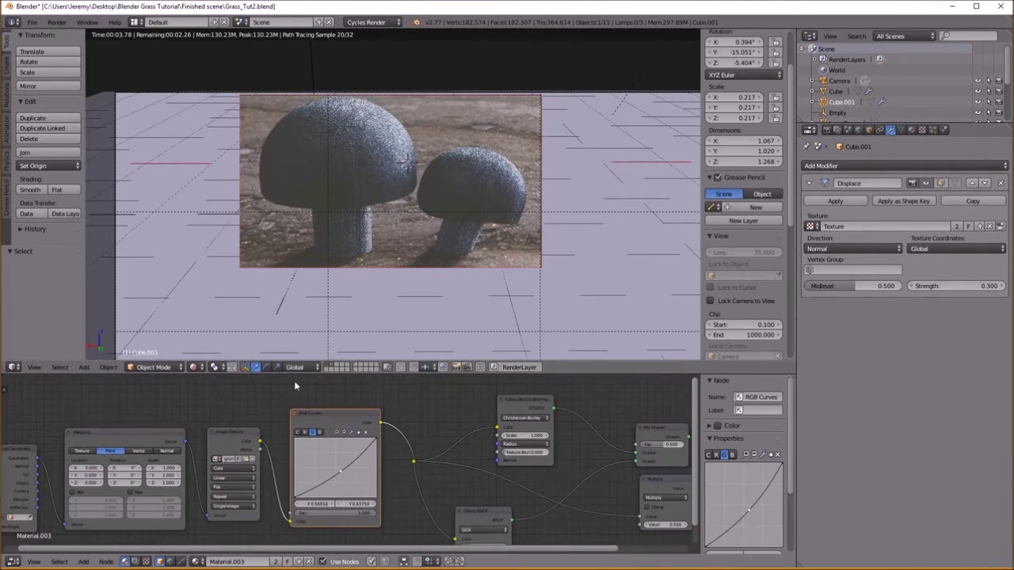
Switch to Solid shading, clear the render border and enable the viewport display of the ground plane's particle grass
{"action": "left_click", "coordinate": [199, 369]}
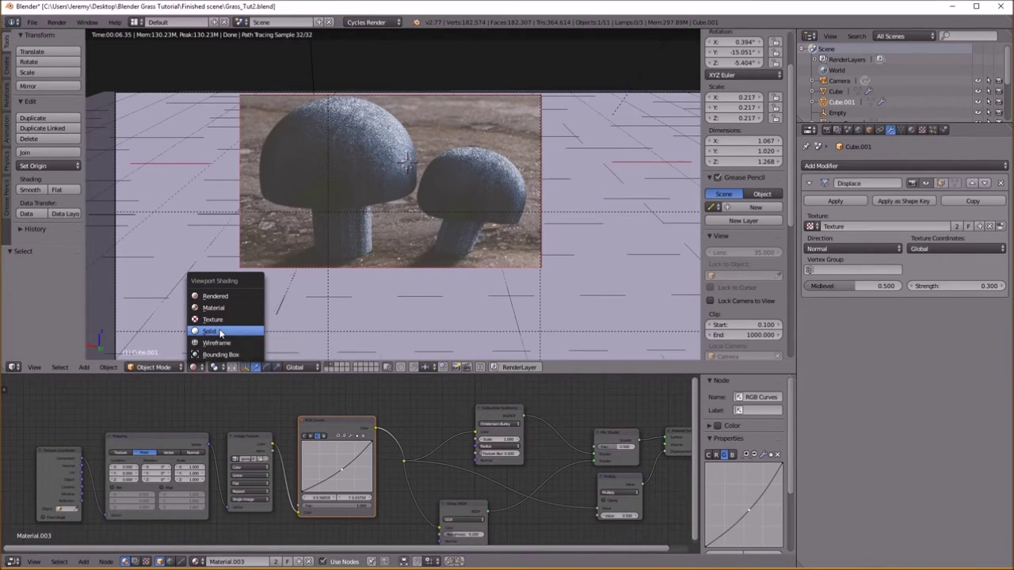
{"action": "left_click", "coordinate": [210, 331]}
{"action": "scroll", "coordinate": [368, 324], "scroll_direction": "down", "scroll_amount": 4}
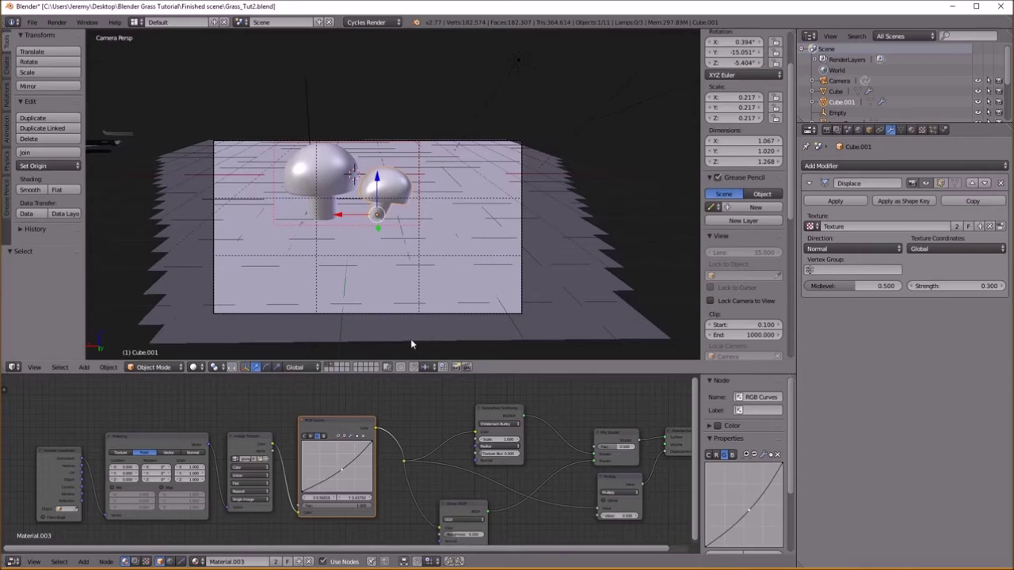
{"action": "right_click", "coordinate": [571, 321]}
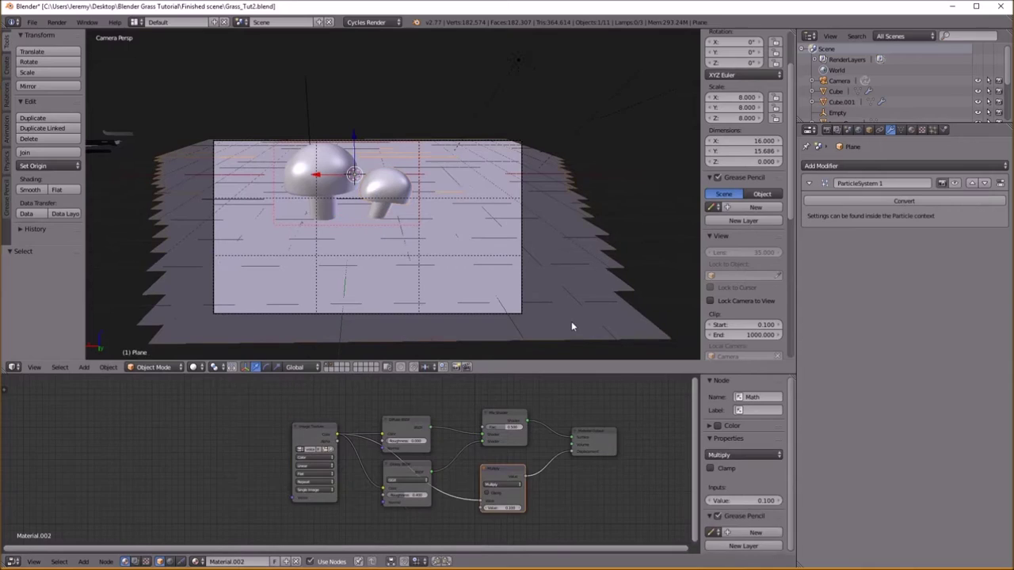
{"action": "left_click", "coordinate": [954, 183]}
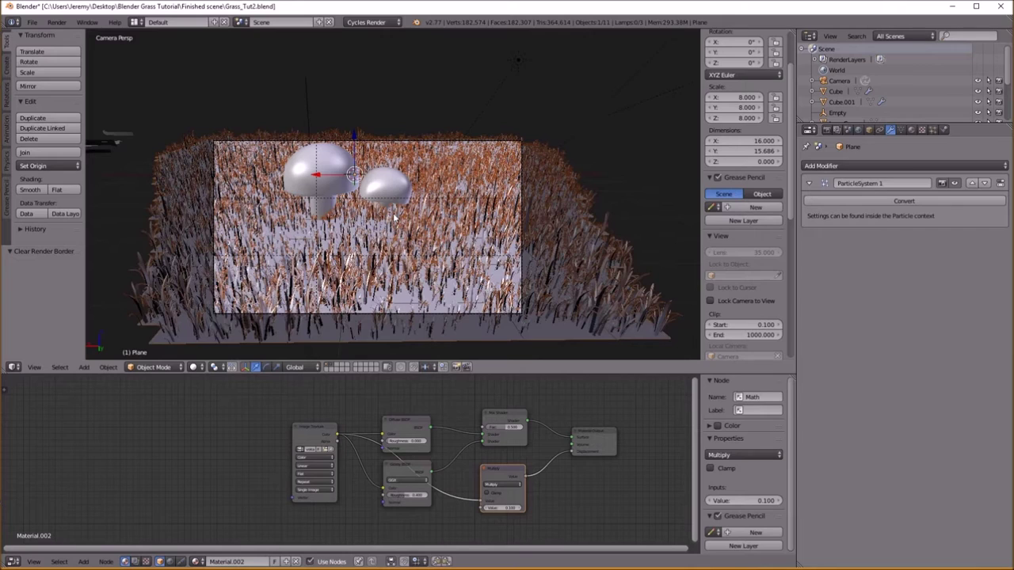
{"action": "scroll", "coordinate": [394, 218], "scroll_direction": "up", "scroll_amount": 3}
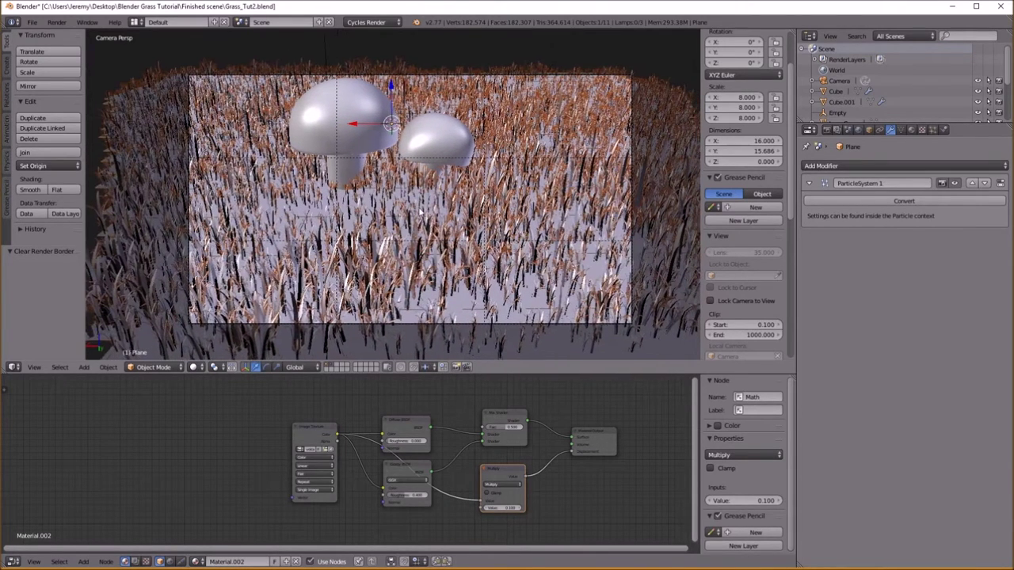
Show the scene's render settings and replace the 3D View with the UV/Image Editor set to render slot 2
{"action": "left_click", "coordinate": [826, 130]}
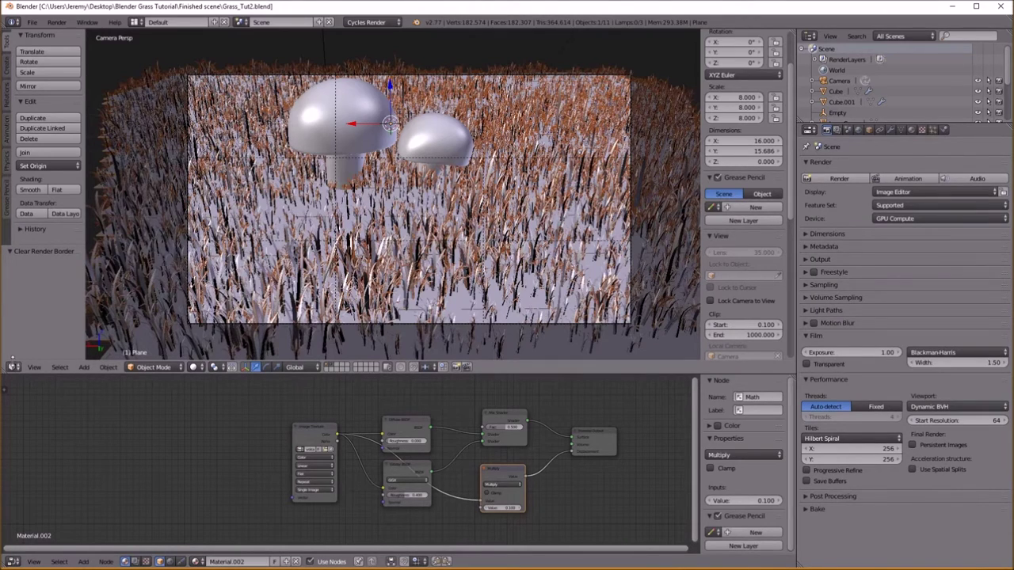
{"action": "left_click", "coordinate": [13, 367]}
{"action": "left_click", "coordinate": [43, 295]}
{"action": "left_click", "coordinate": [14, 366]}
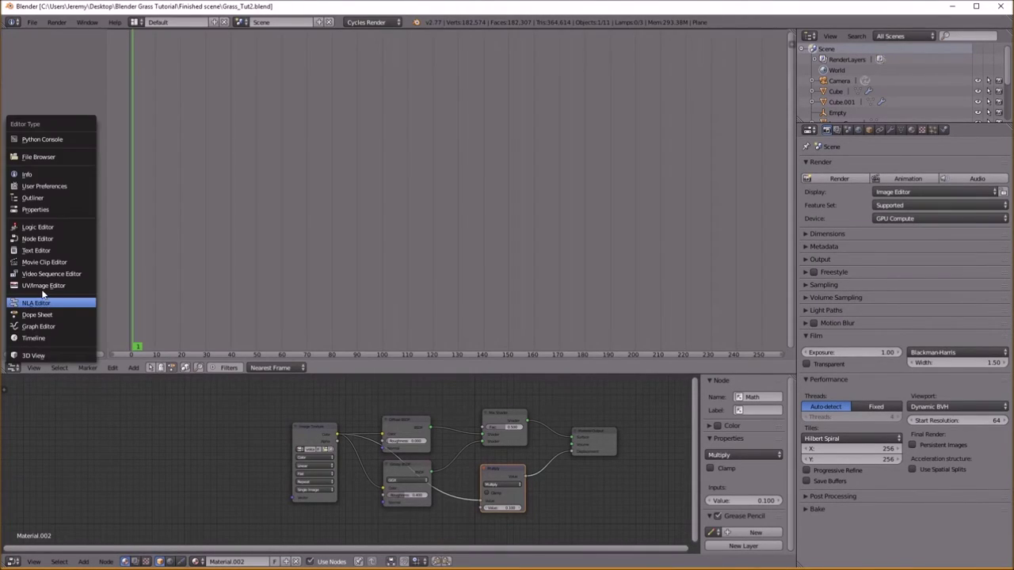
{"action": "left_click", "coordinate": [42, 282]}
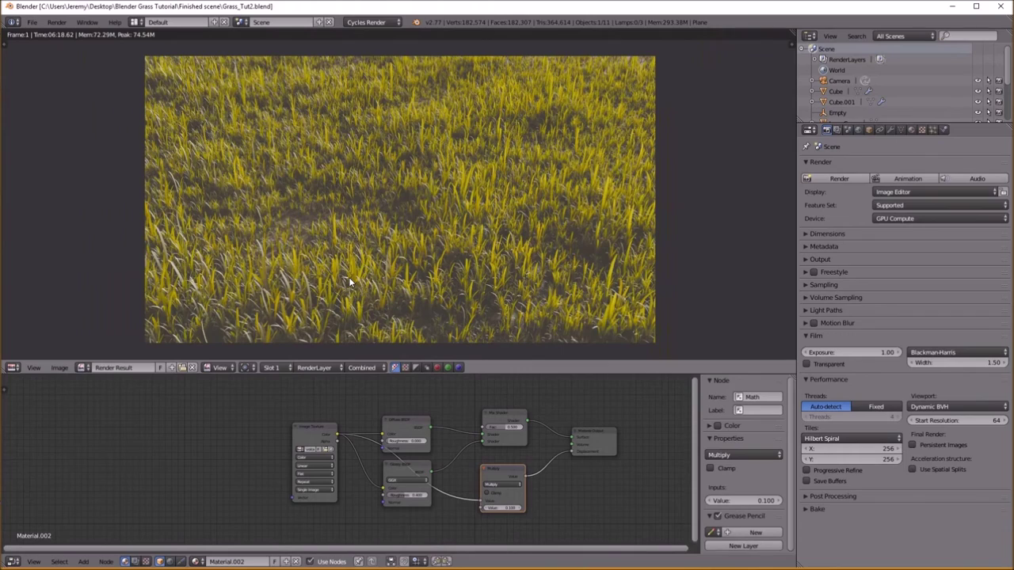
{"action": "key", "text": "2"}
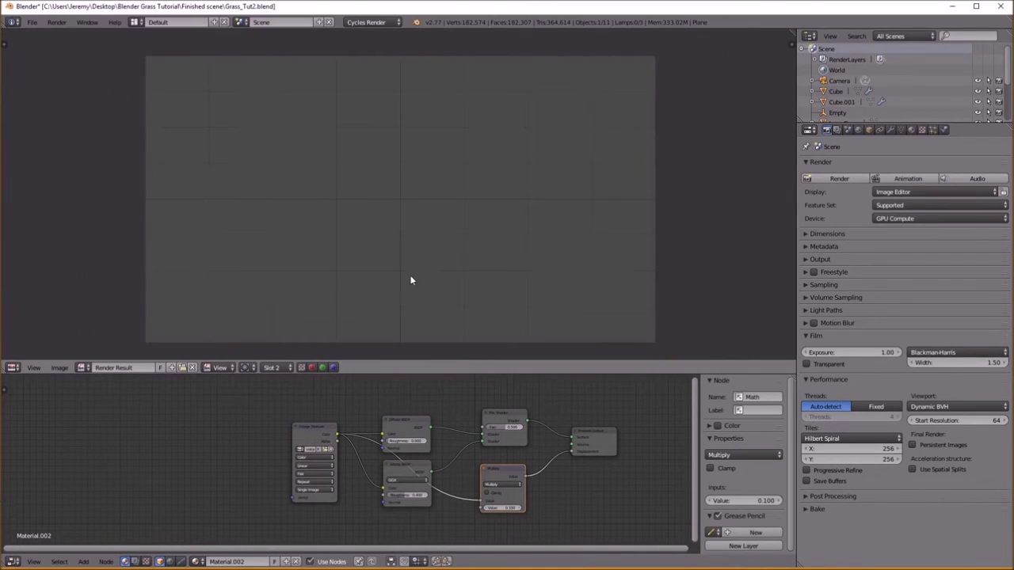
Enlarge the image view and render the full scene into slot 2
{"action": "left_click_drag", "start_coordinate": [409, 376], "coordinate": [410, 443]}
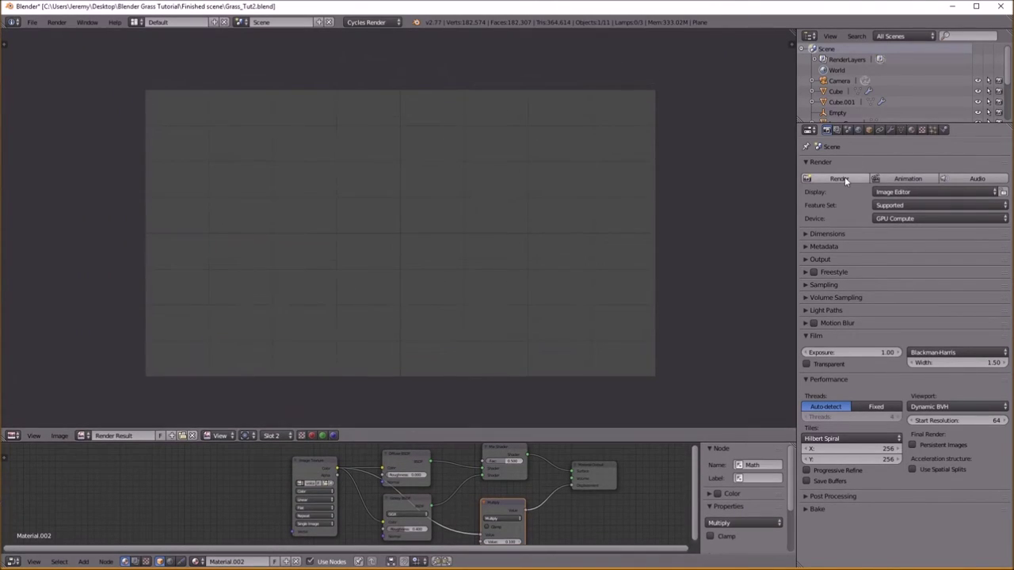
{"action": "left_click", "coordinate": [841, 179]}
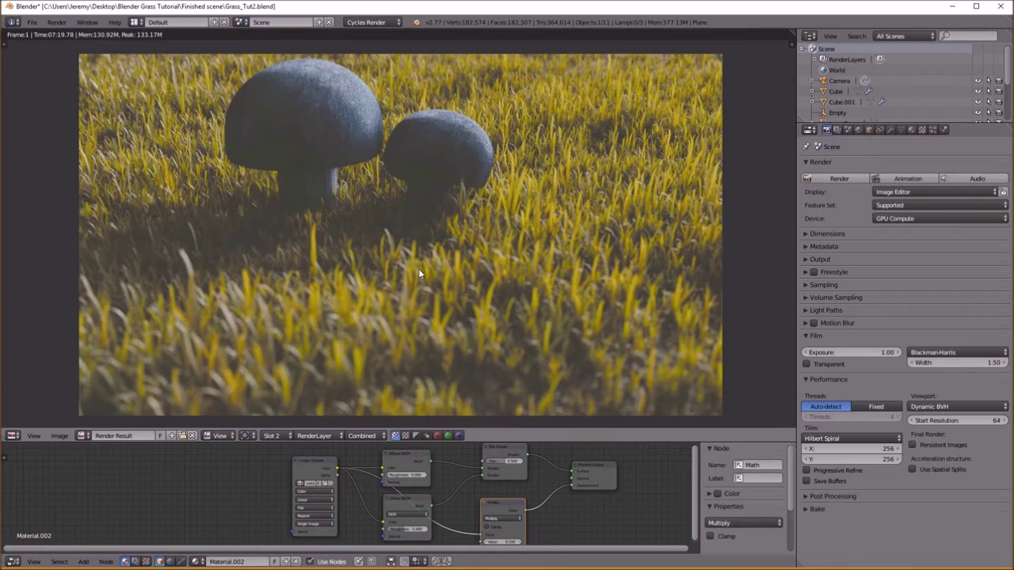
Examine the finished render full screen, checking the mushrooms and the surrounding grass up close
{"action": "key", "text": "shift+space"}
{"action": "scroll", "coordinate": [566, 364], "scroll_direction": "up", "scroll_amount": 1}
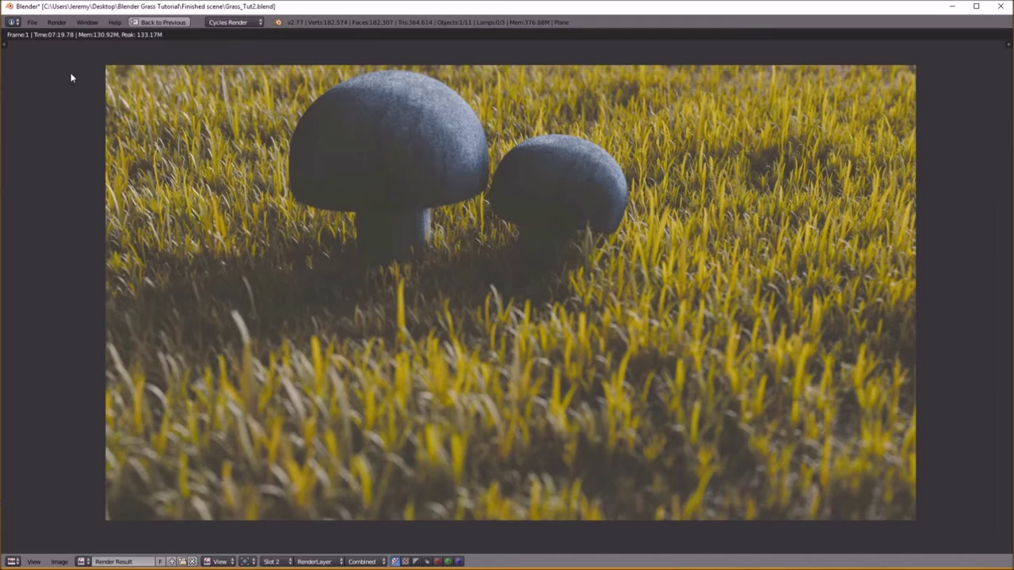
{"action": "scroll", "coordinate": [543, 282], "scroll_direction": "up", "scroll_amount": 1}
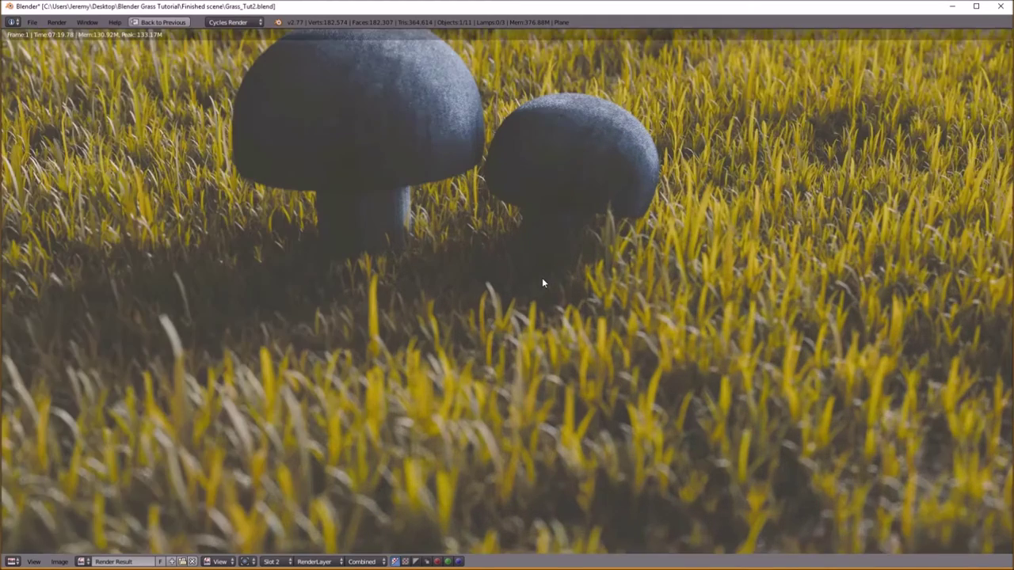
{"action": "scroll", "coordinate": [547, 301], "scroll_direction": "up", "scroll_amount": 1}
{"action": "scroll", "coordinate": [582, 307], "scroll_direction": "down", "scroll_amount": 2}
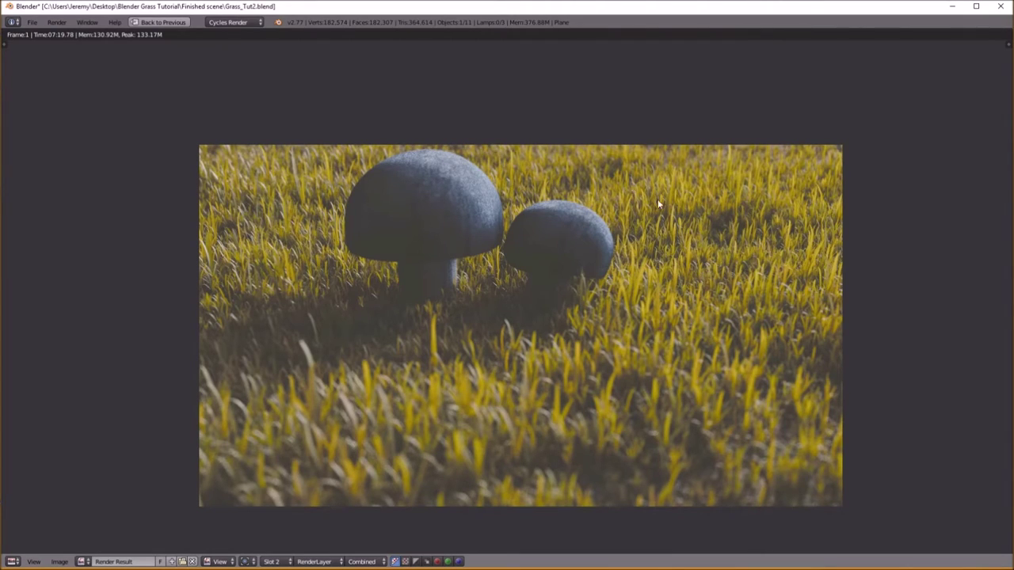
{"action": "scroll", "coordinate": [475, 301], "scroll_direction": "up", "scroll_amount": 3}
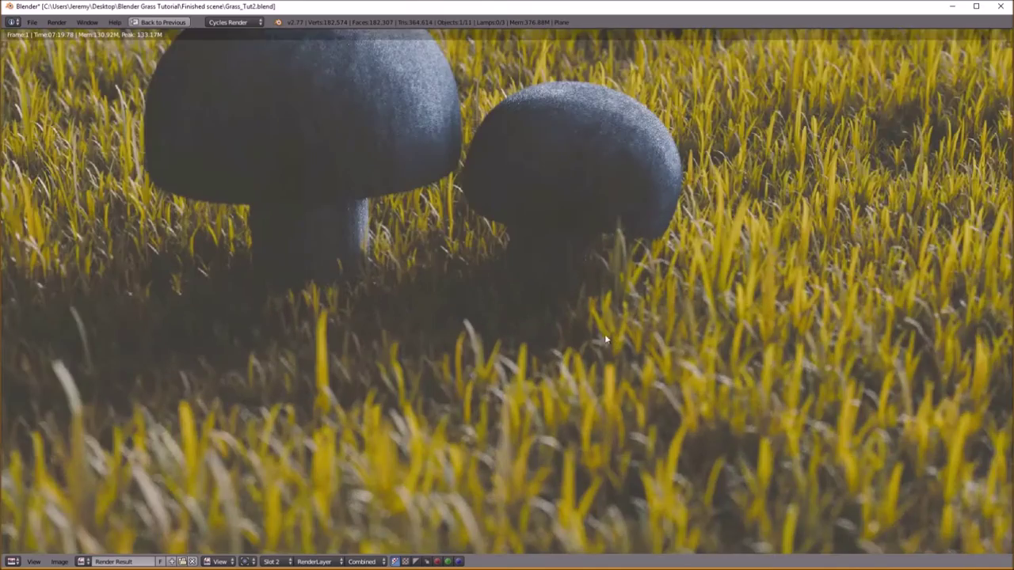
{"action": "scroll", "coordinate": [617, 266], "scroll_direction": "down", "scroll_amount": 3}
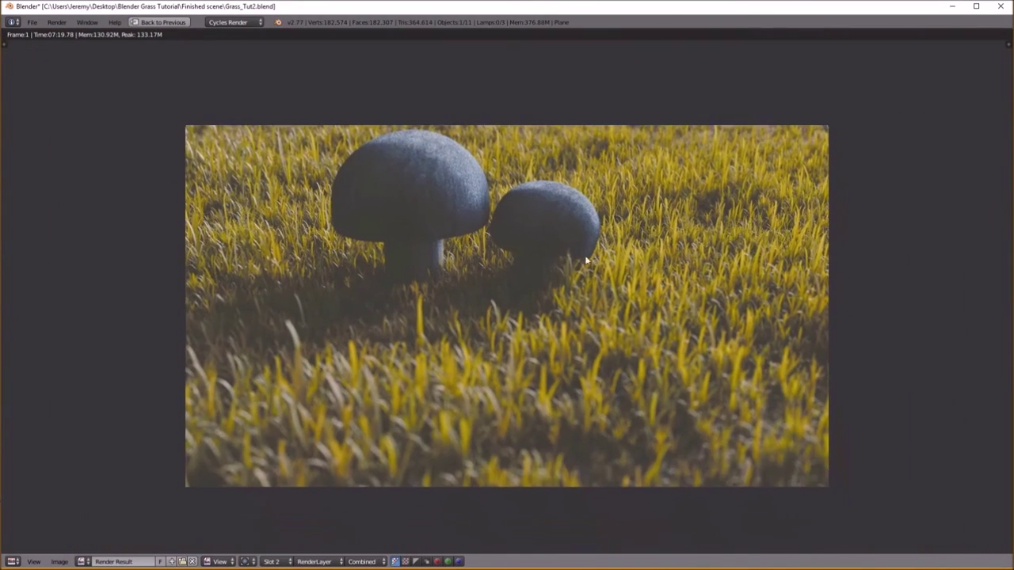
{"action": "scroll", "coordinate": [542, 282], "scroll_direction": "up", "scroll_amount": 1}
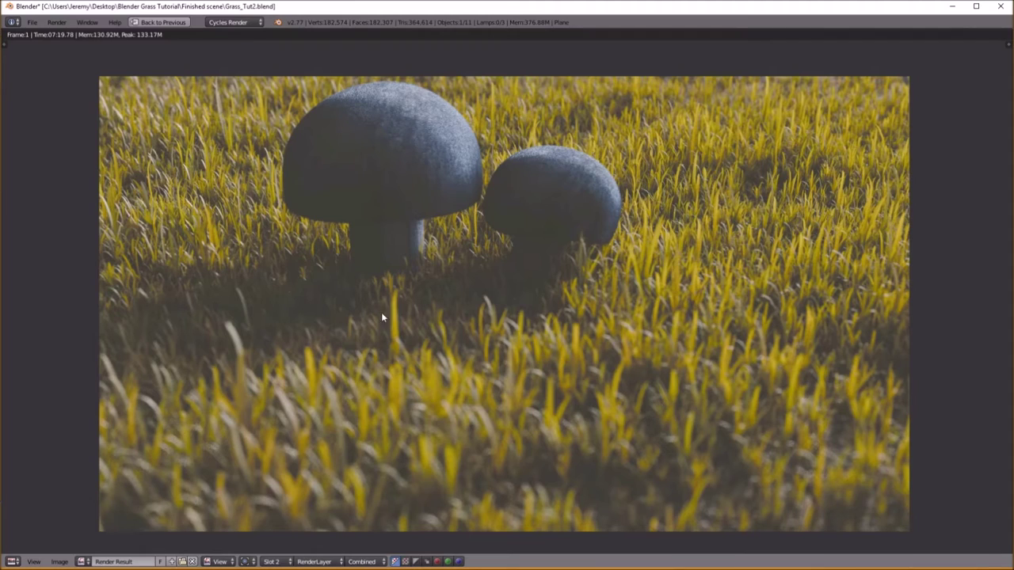
Return to the 3D View and move both mushrooms along the ground by about X 0.298, Y 1.015, keeping their height locked
{"action": "key", "text": "Escape"}
{"action": "left_click", "coordinate": [14, 434]}
{"action": "left_click", "coordinate": [35, 422]}
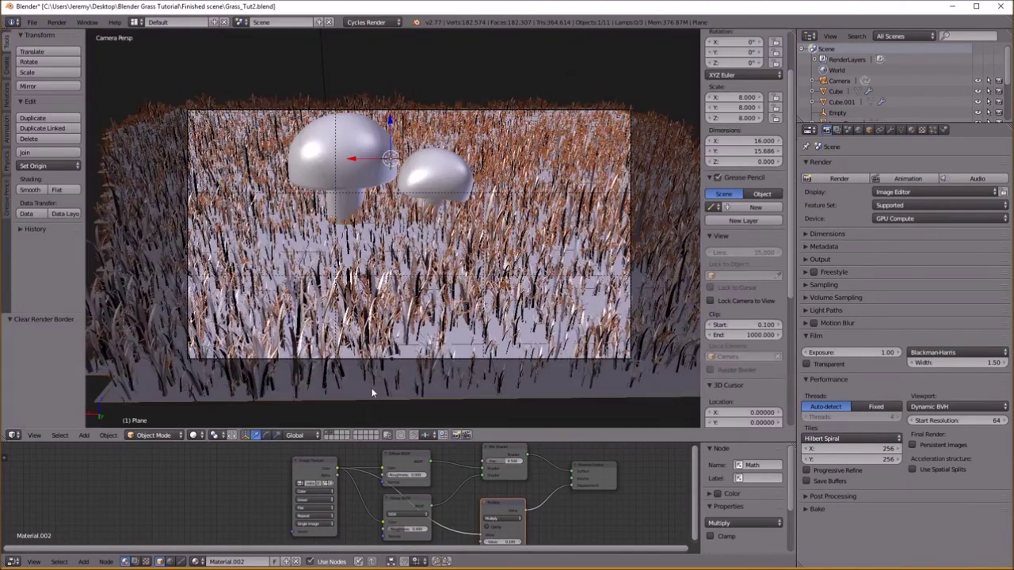
{"action": "right_click_drag", "start_coordinate": [344, 151], "coordinate": [440, 176]}
{"action": "right_click", "coordinate": [440, 176]}
{"action": "right_click", "coordinate": [440, 171], "text": "shift"}
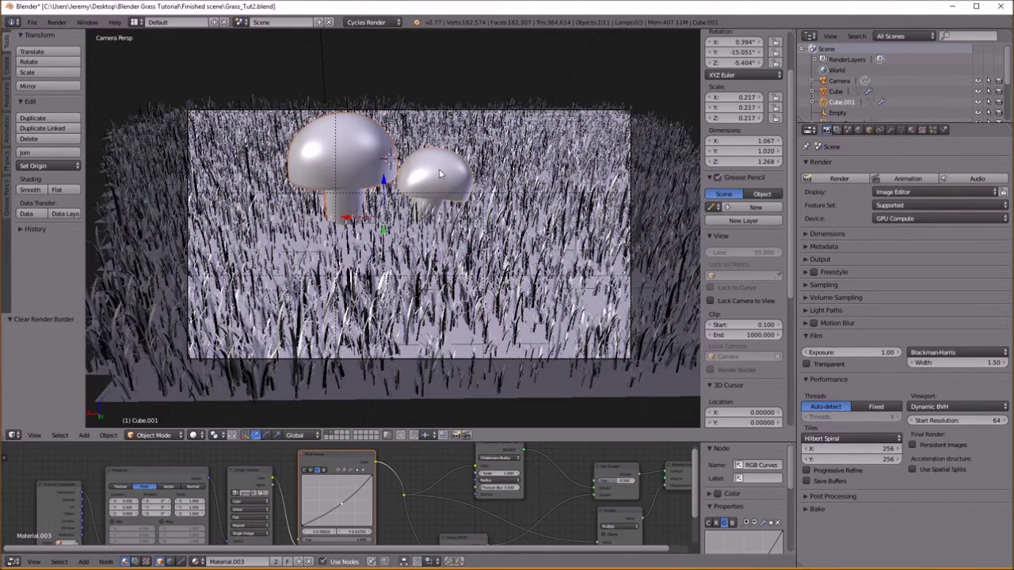
{"action": "key", "text": "g"}
{"action": "key", "text": "shift+z"}
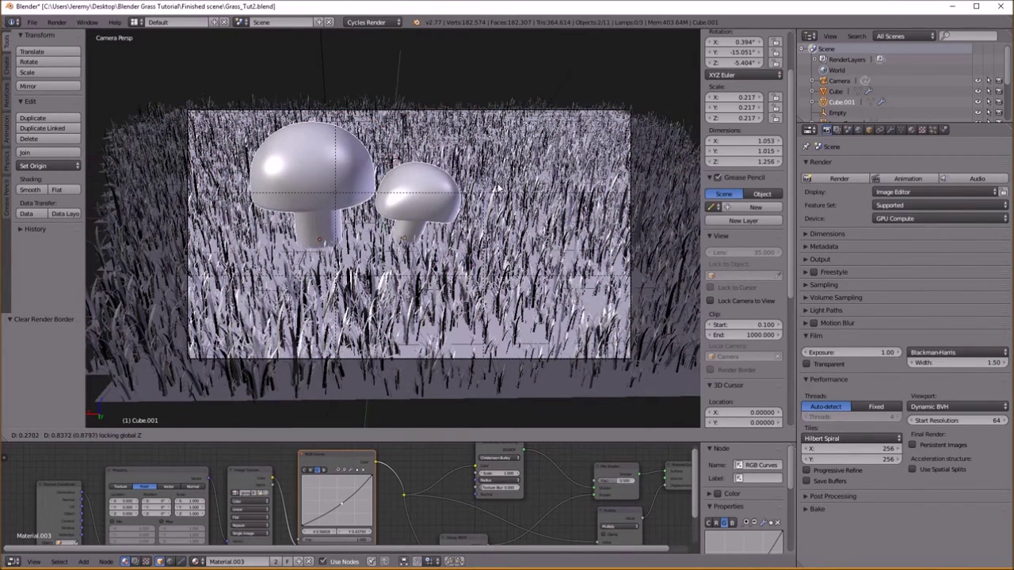
{"action": "key", "text": "Return"}
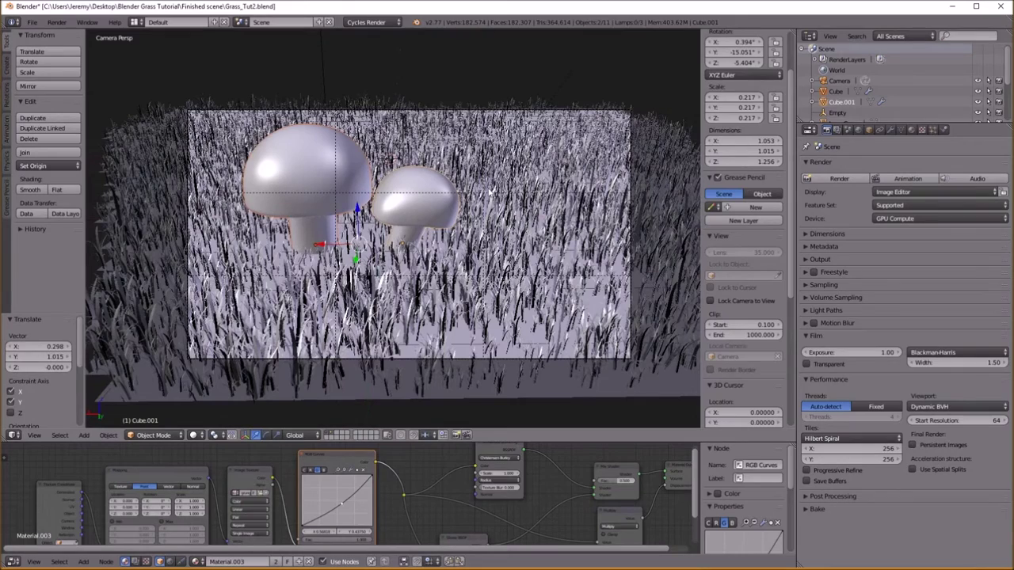
Select the larger mushroom and raise its Displace modifier's strength beyond 1.000
{"action": "right_click", "coordinate": [312, 169]}
{"action": "left_click", "coordinate": [890, 130]}
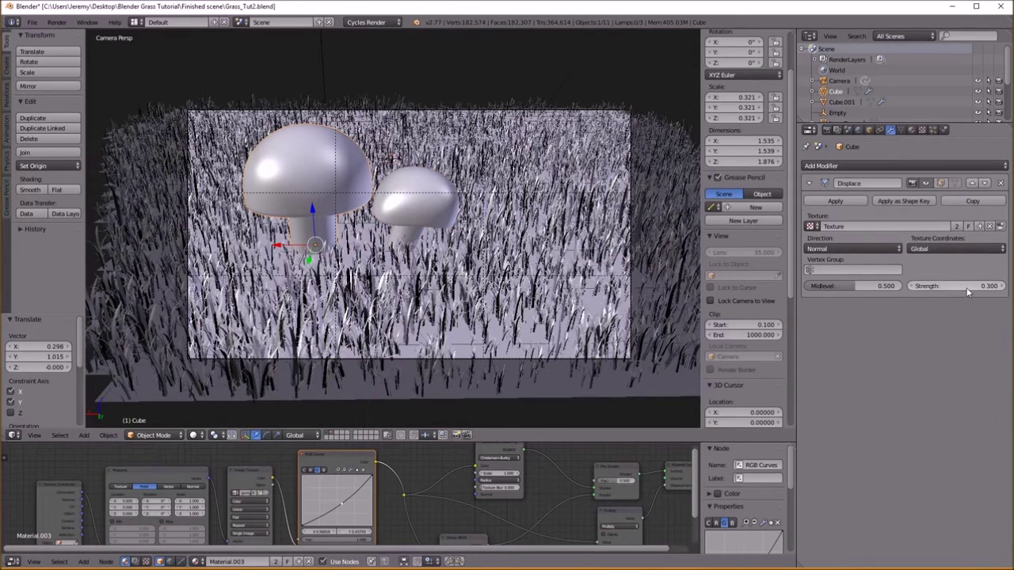
{"action": "left_click", "coordinate": [1004, 286]}
{"action": "left_click", "coordinate": [1004, 286]}
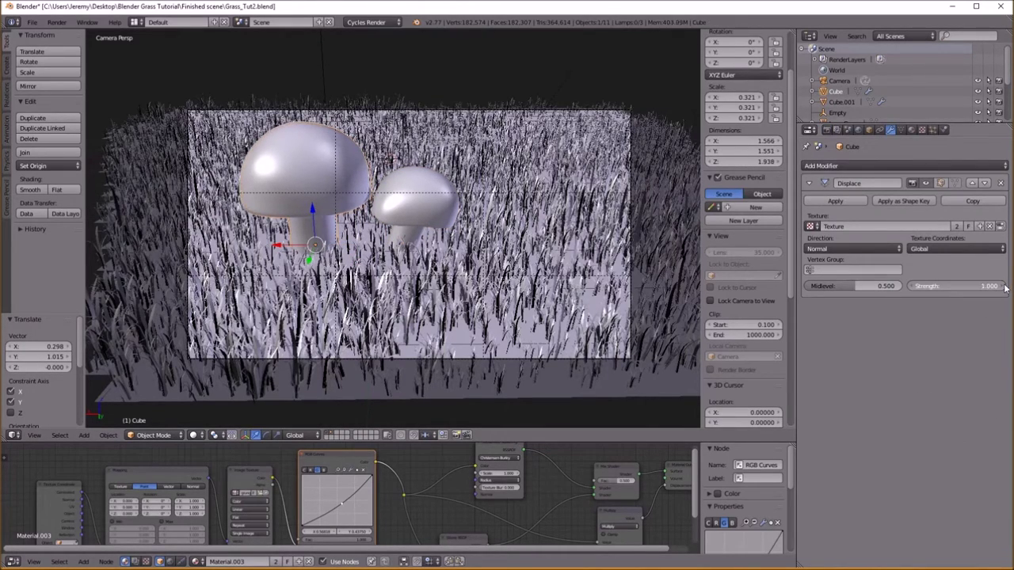
{"action": "left_click", "coordinate": [1004, 286]}
Show the larger mushroom's Displace texture and reduce its Clouds size to 1.10
{"action": "left_click", "coordinate": [921, 131]}
{"action": "left_click", "coordinate": [893, 165]}
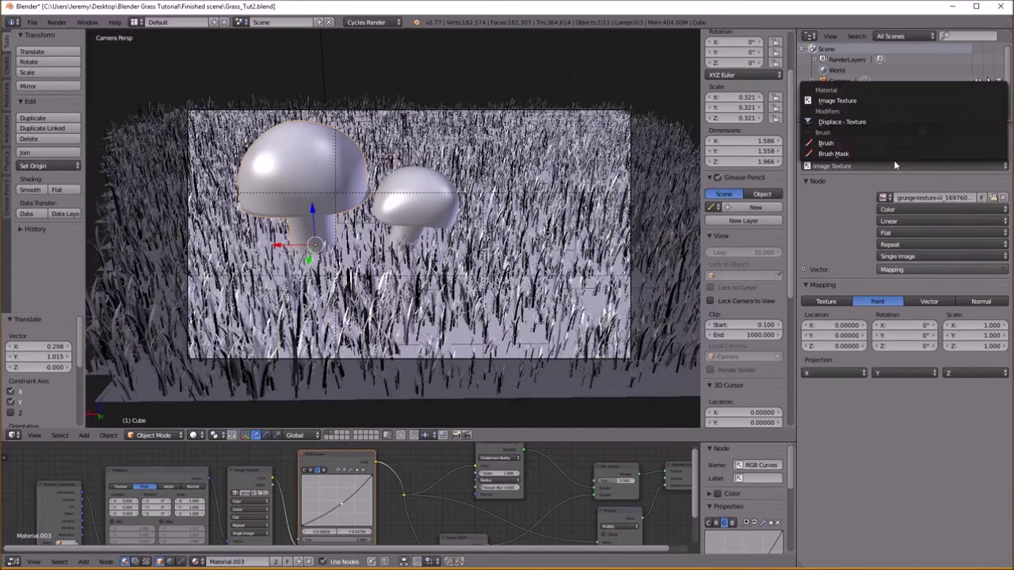
{"action": "left_click", "coordinate": [855, 124]}
{"action": "left_click", "coordinate": [807, 381]}
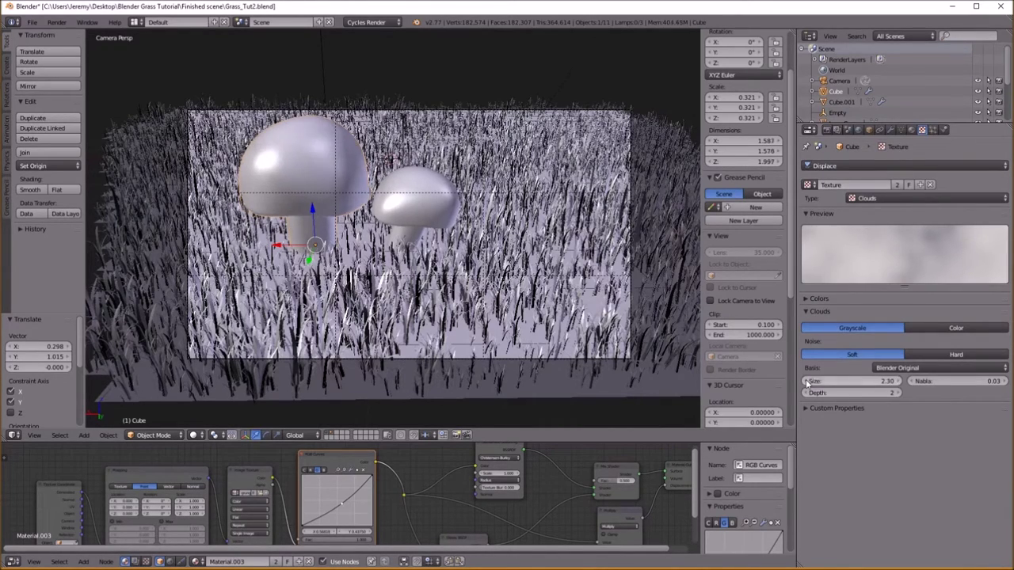
{"action": "left_click", "coordinate": [807, 382]}
{"action": "left_click", "coordinate": [807, 381]}
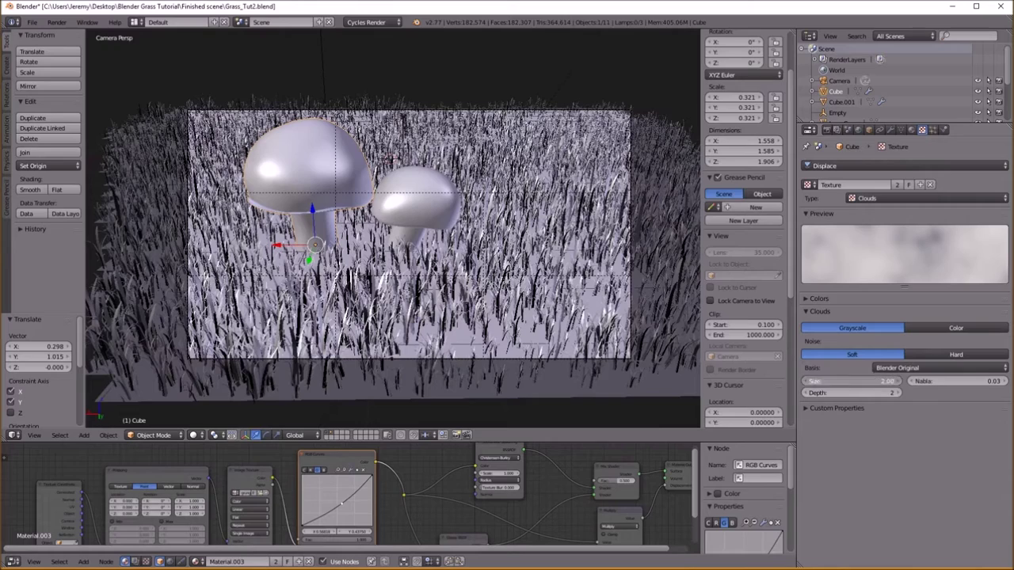
{"action": "left_click", "coordinate": [807, 382]}
{"action": "left_click", "coordinate": [807, 381]}
{"action": "left_click", "coordinate": [807, 382]}
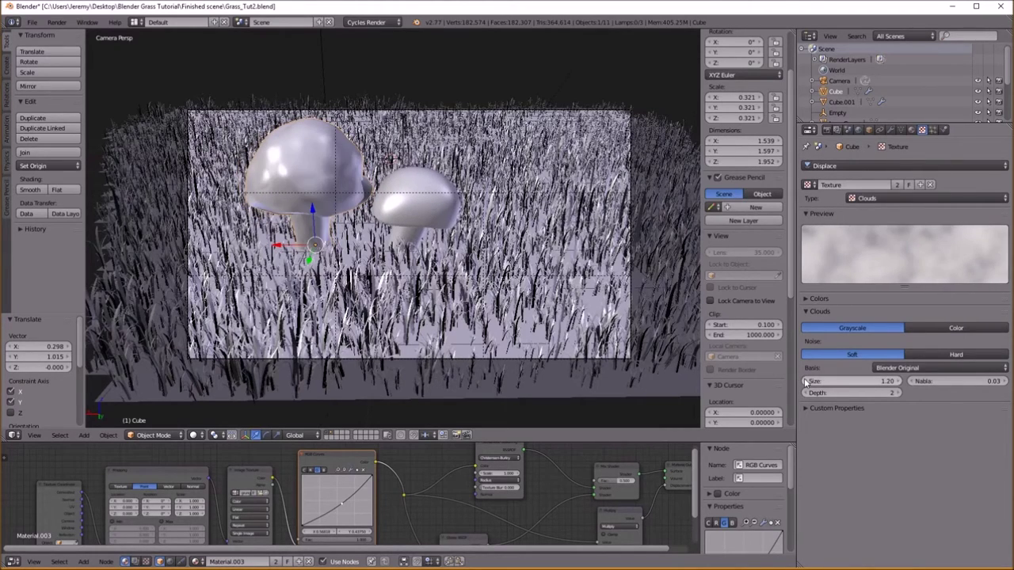
{"action": "left_click", "coordinate": [807, 382]}
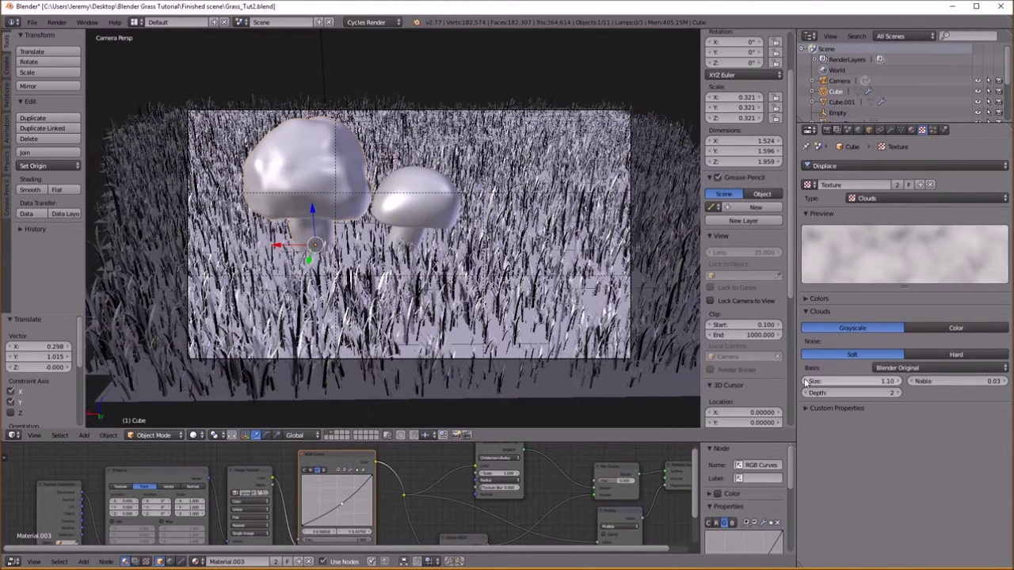
Lower the larger mushroom's Displace strength to 1.000
{"action": "left_click", "coordinate": [890, 130]}
{"action": "left_click", "coordinate": [911, 286]}
{"action": "left_click", "coordinate": [911, 286]}
{"action": "left_click", "coordinate": [910, 286]}
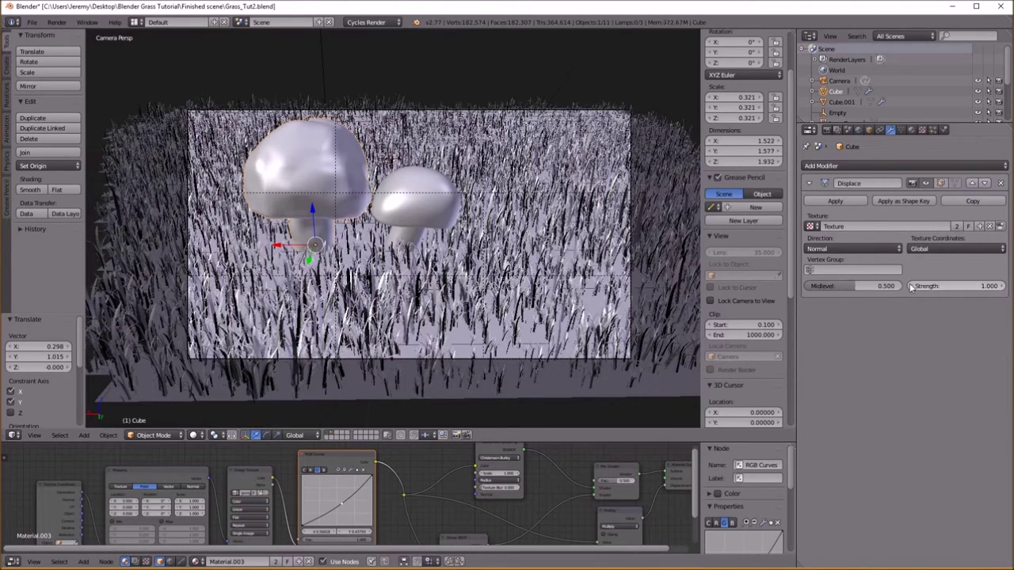
Select the smaller mushroom and set the Clouds size of the shared displacement texture to 0.80
{"action": "right_click", "coordinate": [435, 215]}
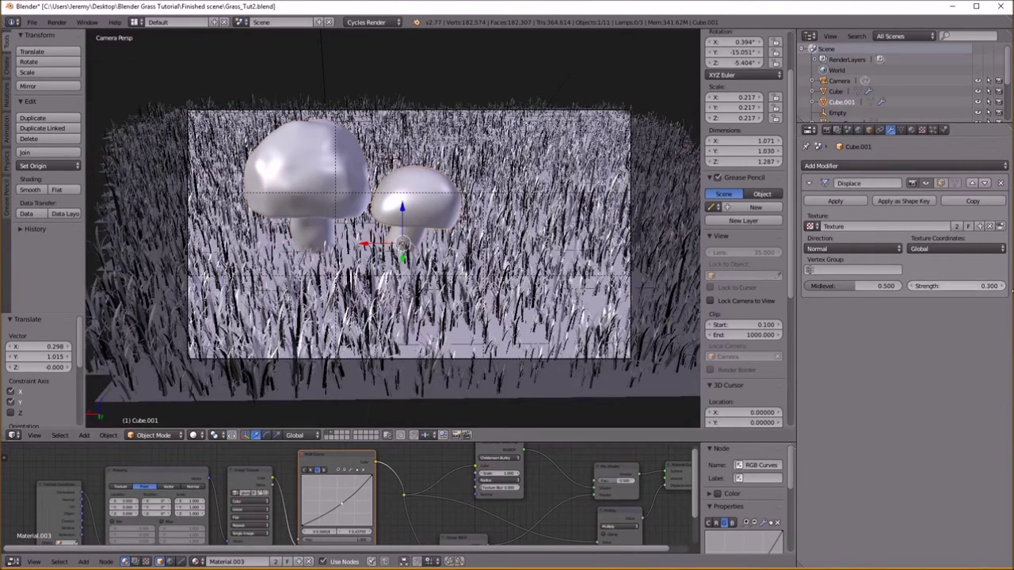
{"action": "left_click", "coordinate": [921, 131]}
{"action": "left_click_drag", "start_coordinate": [818, 381], "coordinate": [899, 383]}
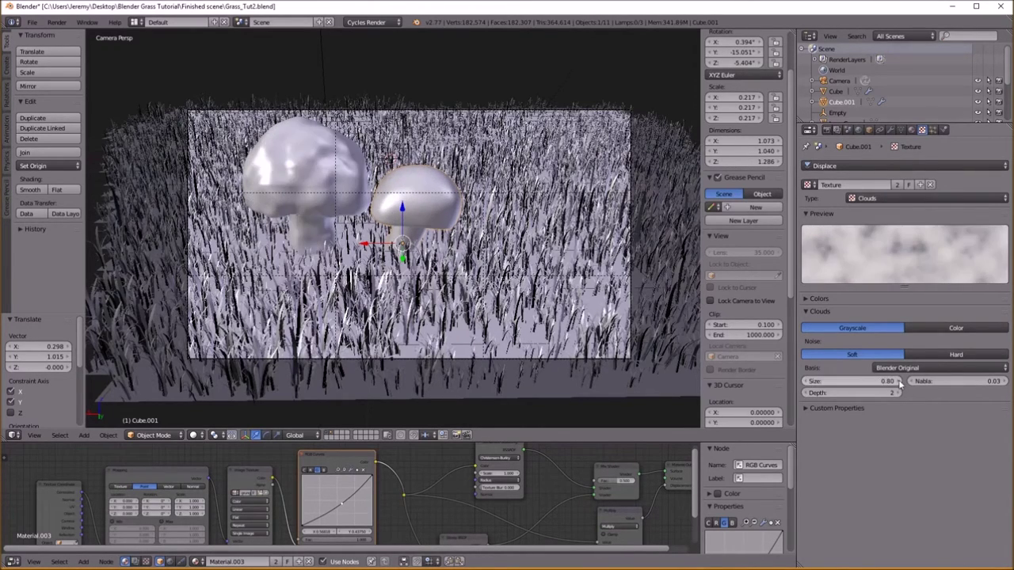
Give the smaller mushroom its own copy of the displacement texture and set that copy's Clouds size to 0.30
{"action": "left_click", "coordinate": [890, 130]}
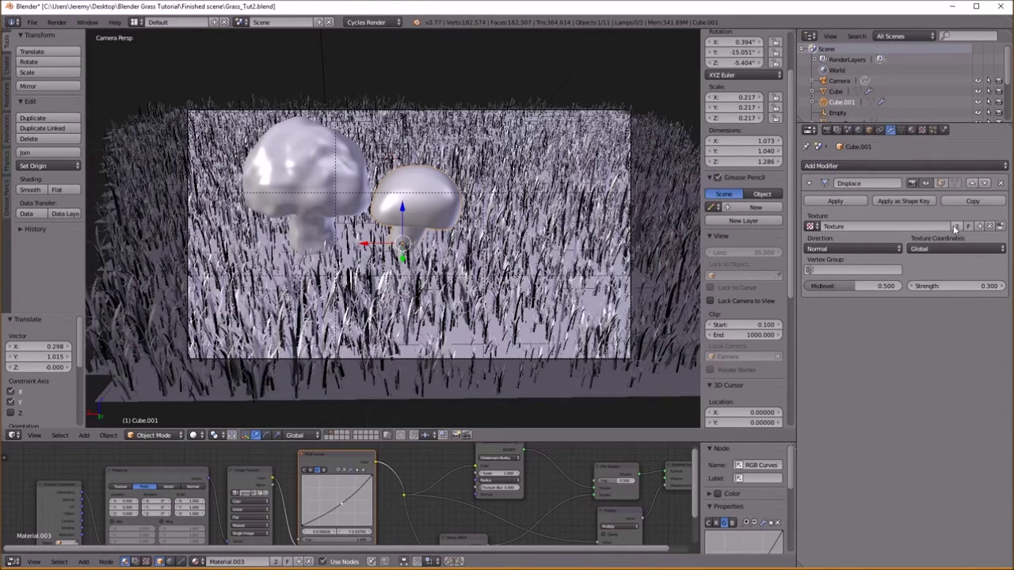
{"action": "left_click", "coordinate": [922, 130]}
{"action": "left_click", "coordinate": [877, 165]}
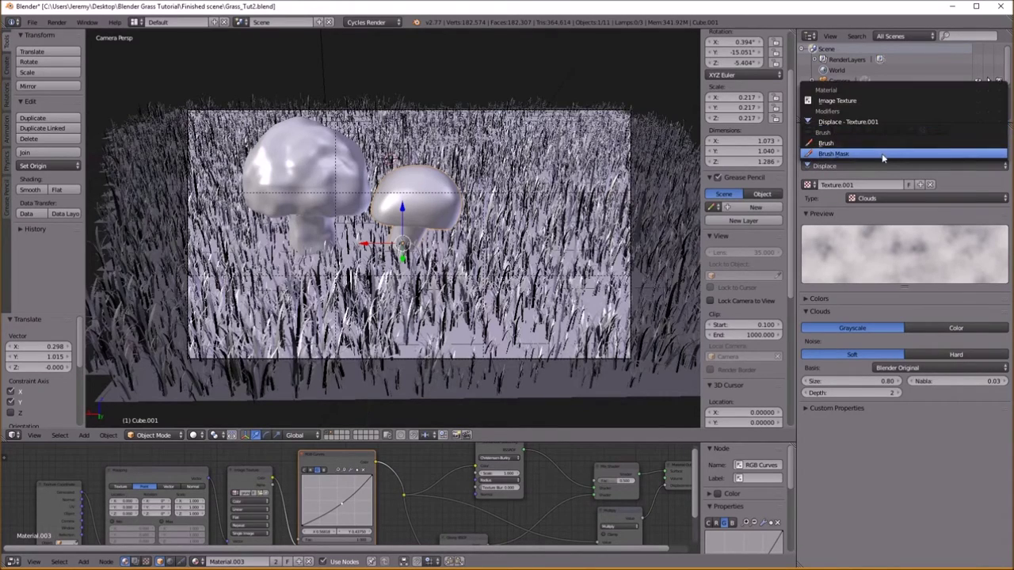
{"action": "left_click", "coordinate": [805, 382]}
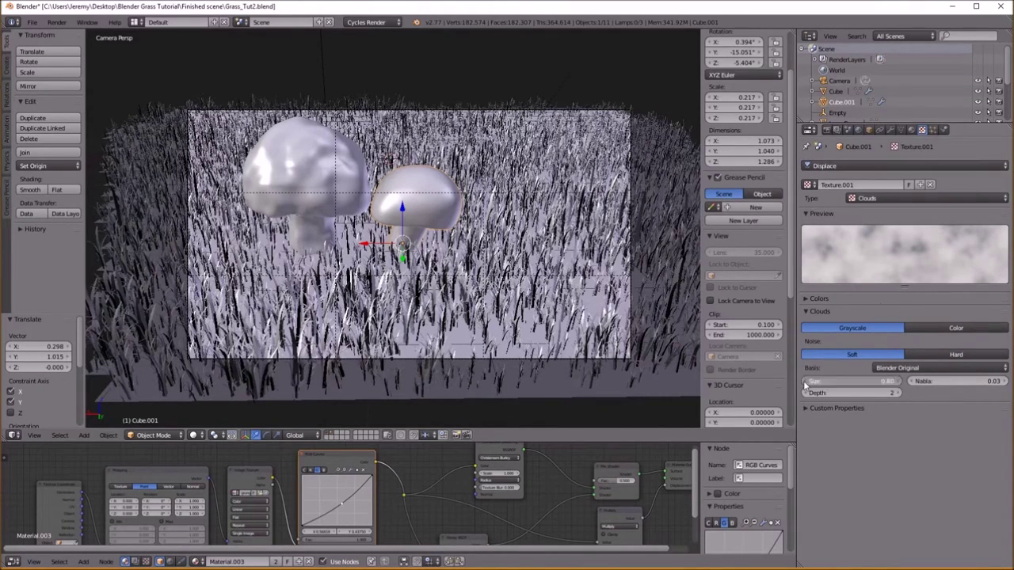
{"action": "left_click", "coordinate": [806, 382]}
{"action": "left_click", "coordinate": [805, 383]}
{"action": "left_click", "coordinate": [805, 382]}
{"action": "left_click", "coordinate": [805, 382]}
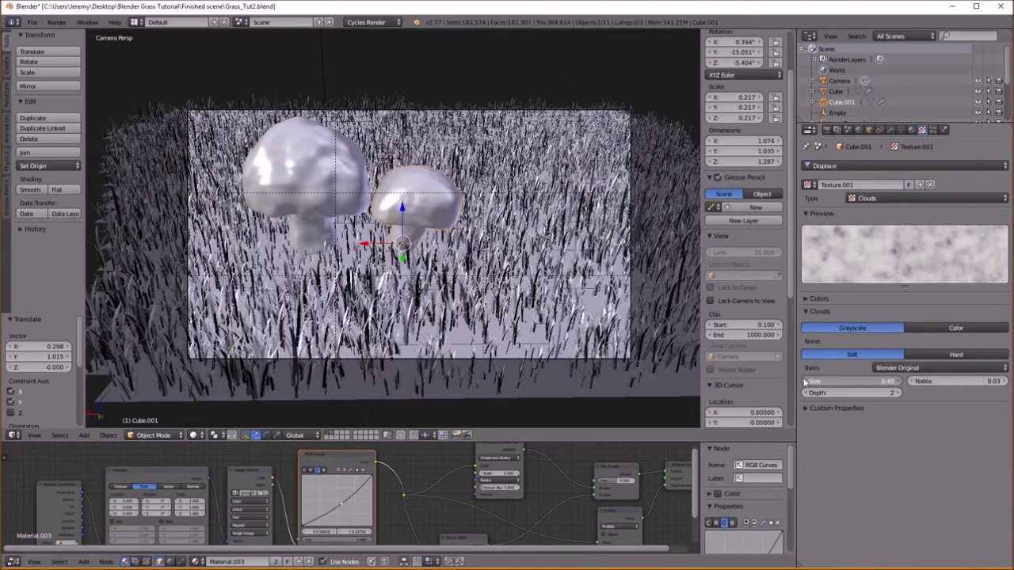
{"action": "left_click", "coordinate": [806, 383]}
{"action": "left_click", "coordinate": [897, 382]}
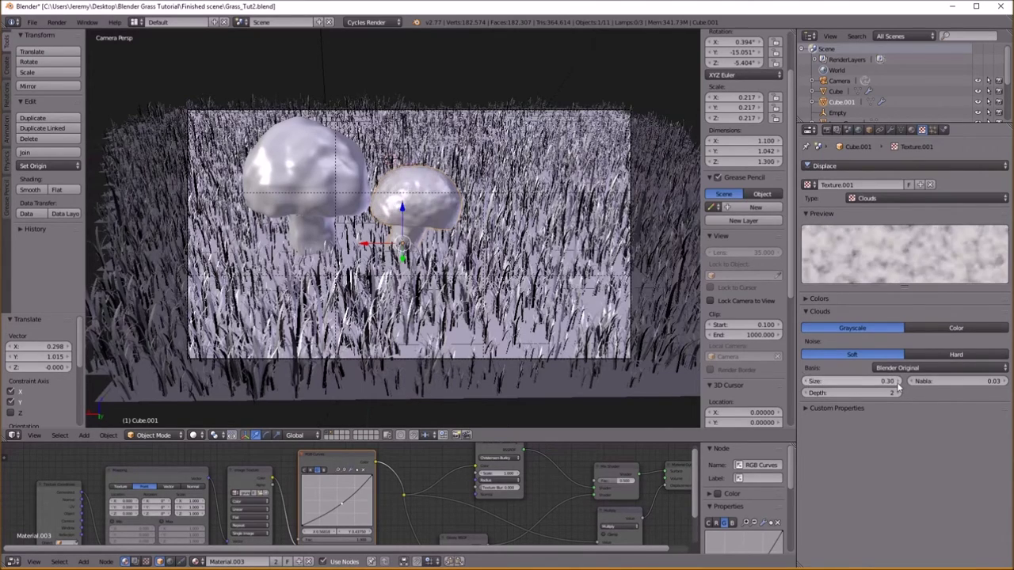
Increase the smaller mushroom's Displace strength by one increment and set its Clouds size to 0.40
{"action": "left_click", "coordinate": [891, 129]}
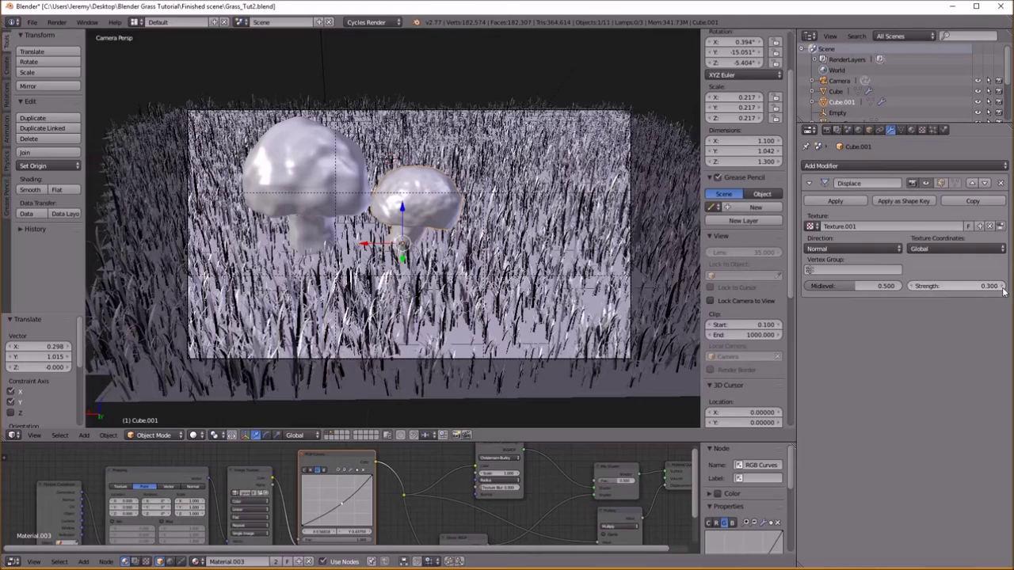
{"action": "left_click", "coordinate": [1000, 285]}
{"action": "left_click", "coordinate": [921, 129]}
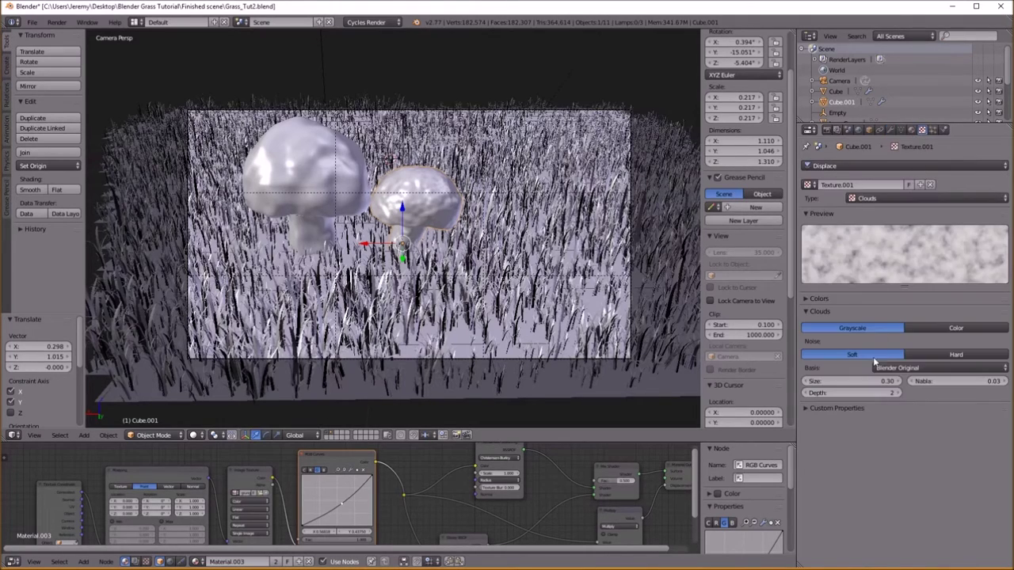
{"action": "left_click", "coordinate": [897, 381]}
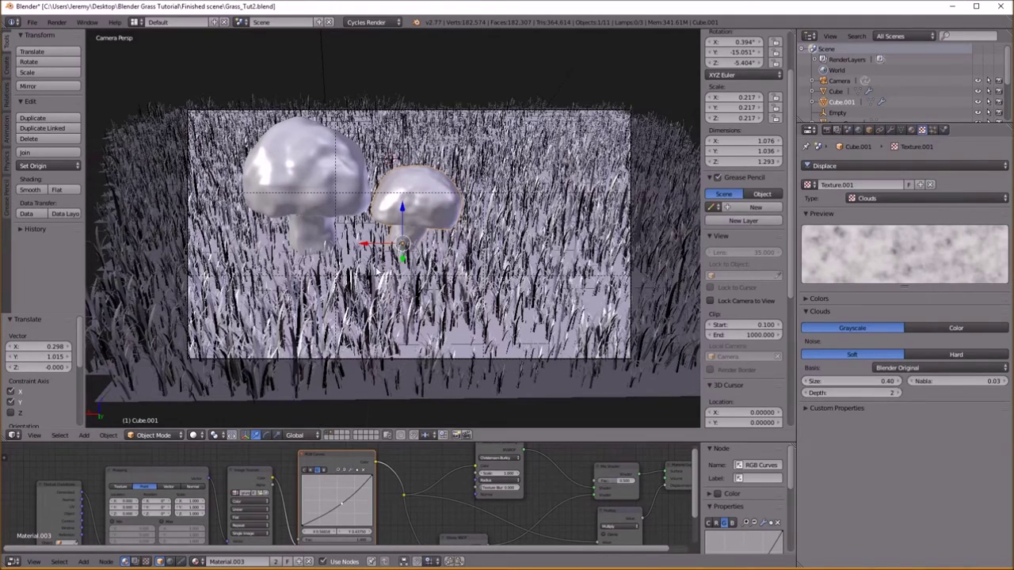
Disconnect the texture colour link from the Subsurface Scattering node's Color input
{"action": "middle_click_drag", "start_coordinate": [400, 542], "coordinate": [338, 508]}
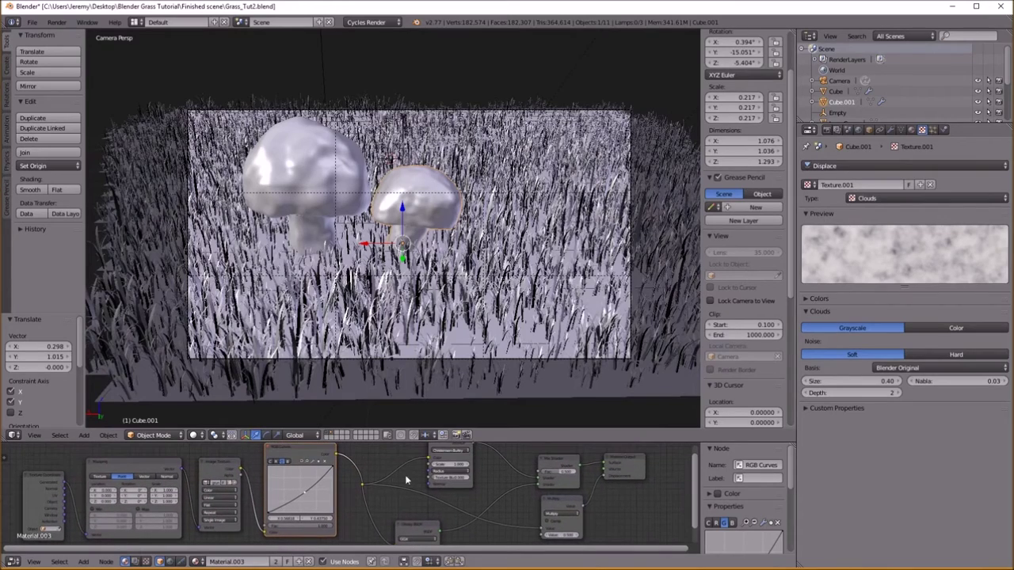
{"action": "middle_click_drag", "start_coordinate": [430, 464], "coordinate": [421, 484]}
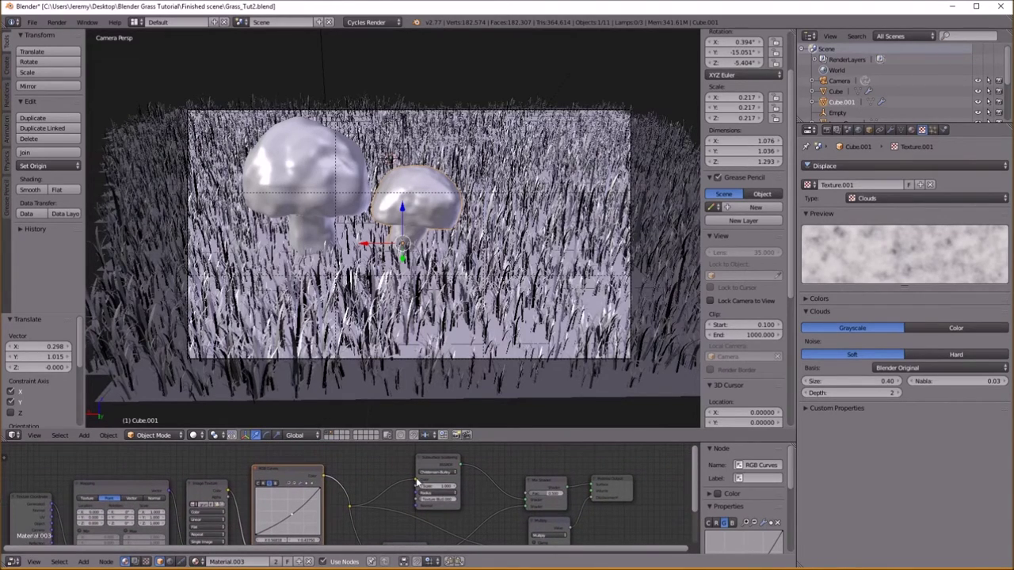
{"action": "mouse_move", "coordinate": [417, 482]}
{"action": "left_mouse_down"}
{"action": "mouse_move", "coordinate": [402, 486]}
{"action": "mouse_move", "coordinate": [414, 485]}
{"action": "left_mouse_up"}
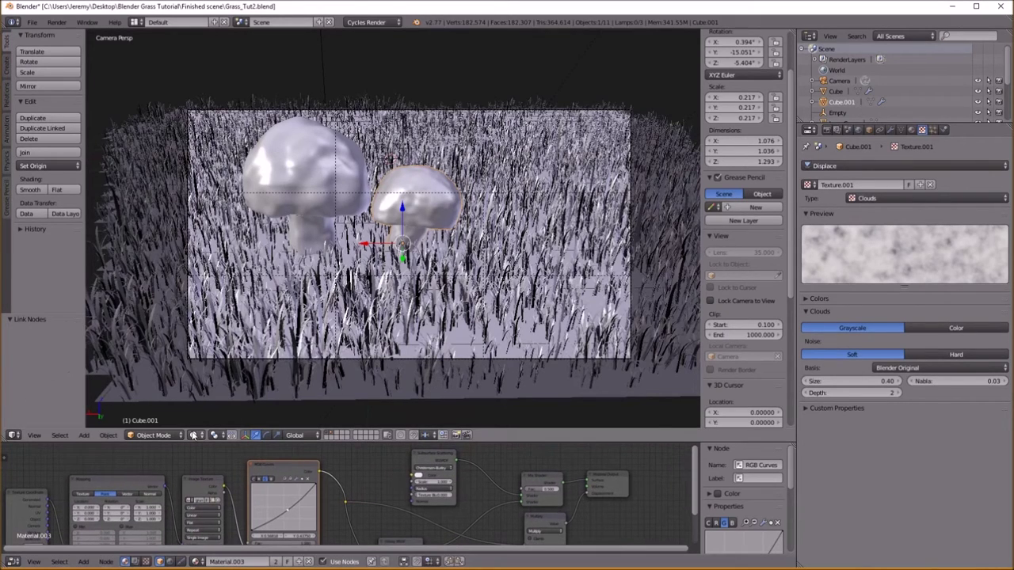
Set a render border around both mushrooms and preview them in Rendered shading, returning the viewport to Solid shading
{"action": "left_click", "coordinate": [192, 434]}
{"action": "left_click", "coordinate": [217, 368]}
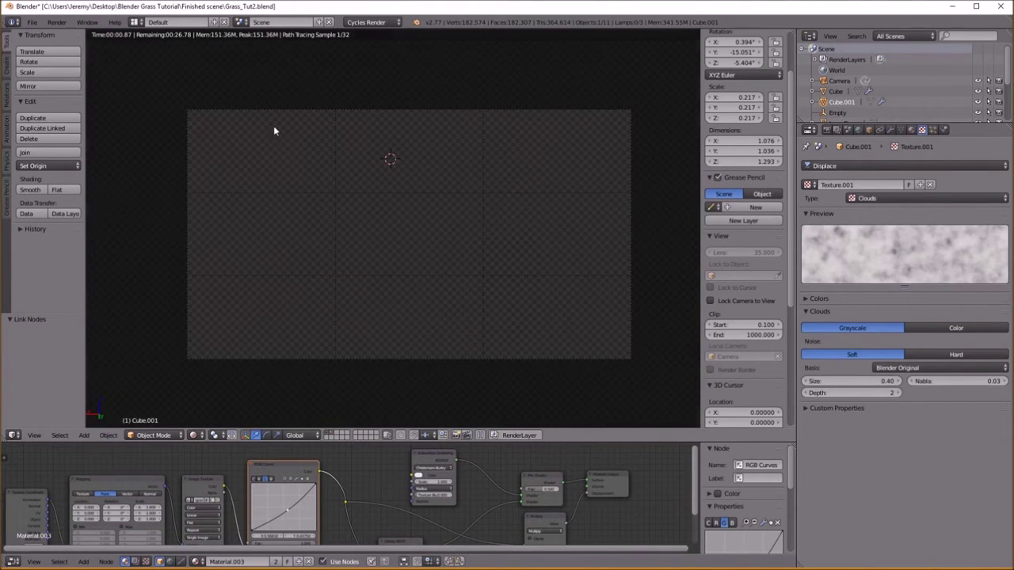
{"action": "key", "text": "ctrl+b"}
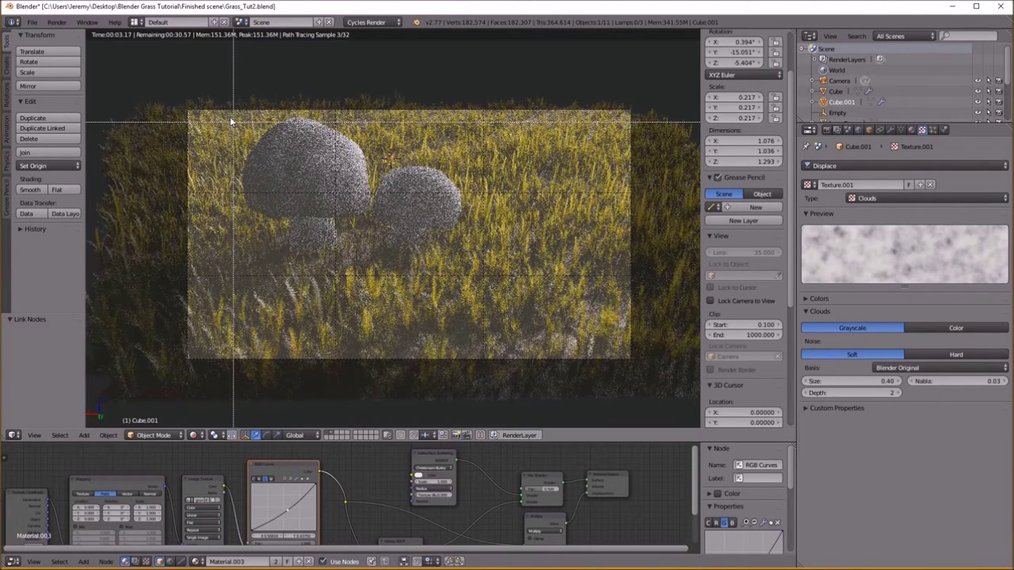
{"action": "left_click_drag", "start_coordinate": [229, 117], "coordinate": [464, 263]}
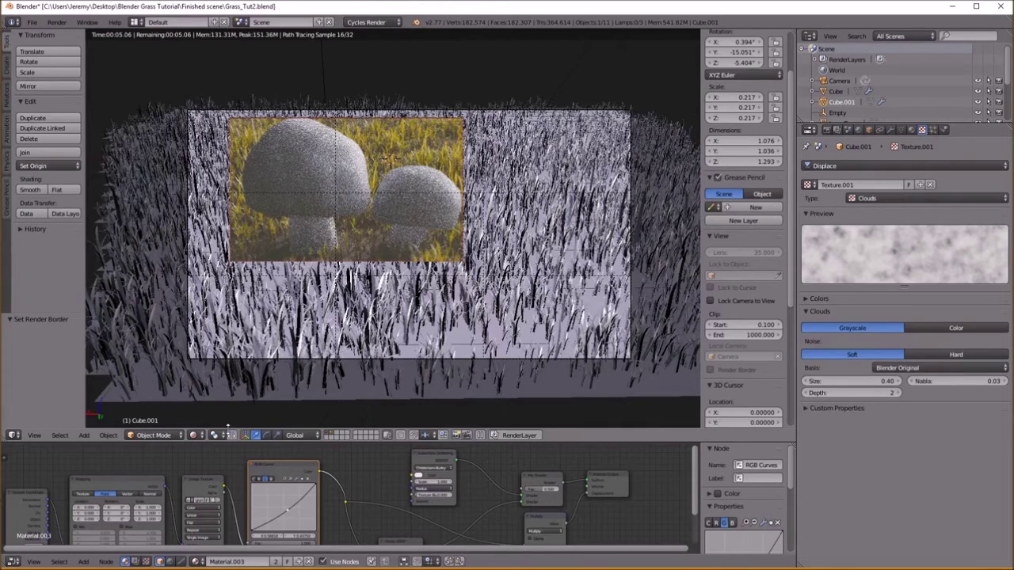
{"action": "left_click", "coordinate": [194, 436]}
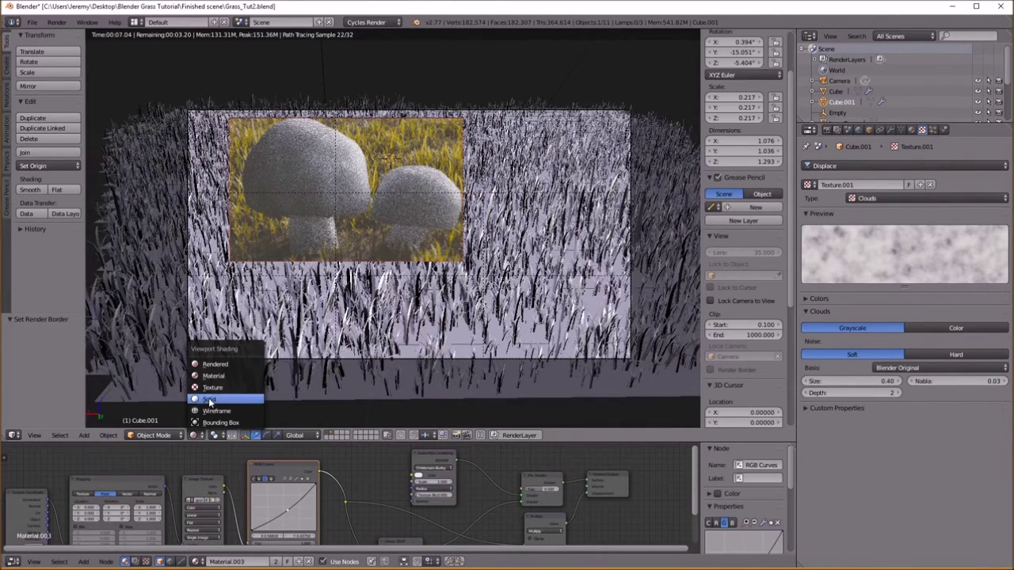
{"action": "left_click", "coordinate": [208, 400]}
Set the Subsurface Scattering node's Scale to 0.400 and pick the neutral centre of the colour wheel for its Color
{"action": "scroll", "coordinate": [467, 475], "scroll_direction": "up", "scroll_amount": 1}
{"action": "scroll", "coordinate": [464, 487], "scroll_direction": "up", "scroll_amount": 1}
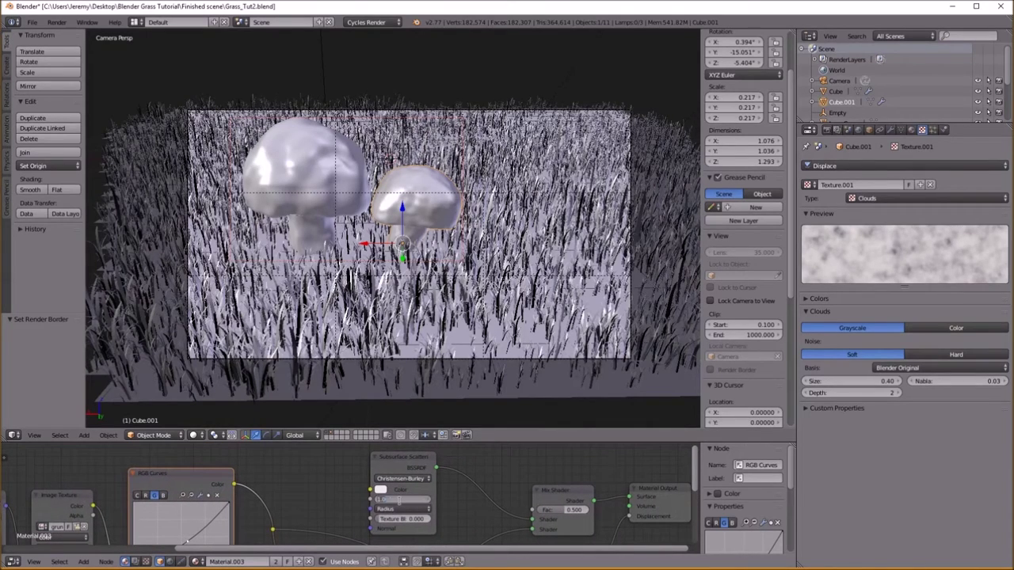
{"action": "type", "text": ".4"}
{"action": "key", "text": "Return"}
{"action": "left_click", "coordinate": [381, 490]}
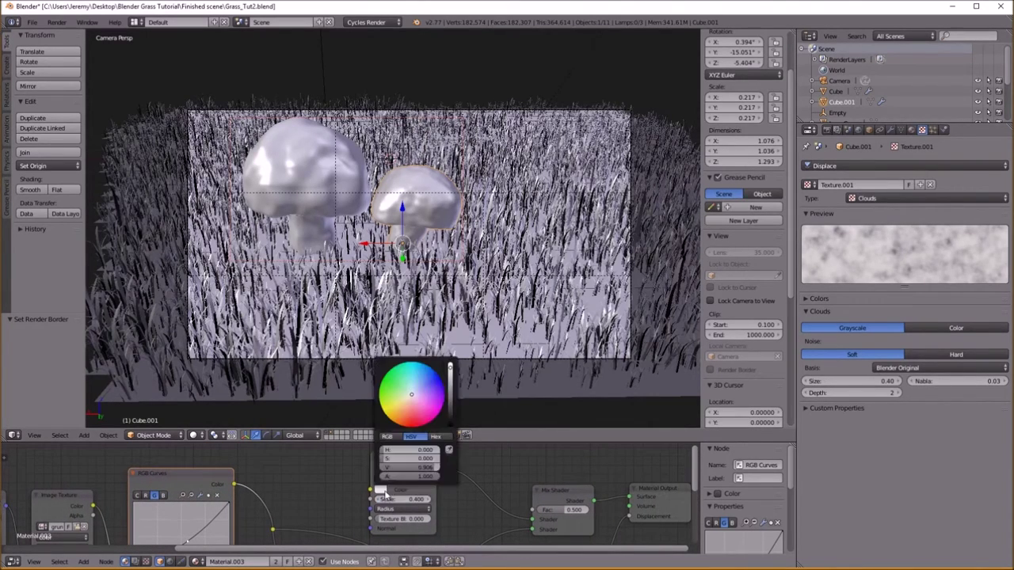
{"action": "left_click", "coordinate": [412, 393]}
{"action": "scroll", "coordinate": [442, 497], "scroll_direction": "down", "scroll_amount": 3}
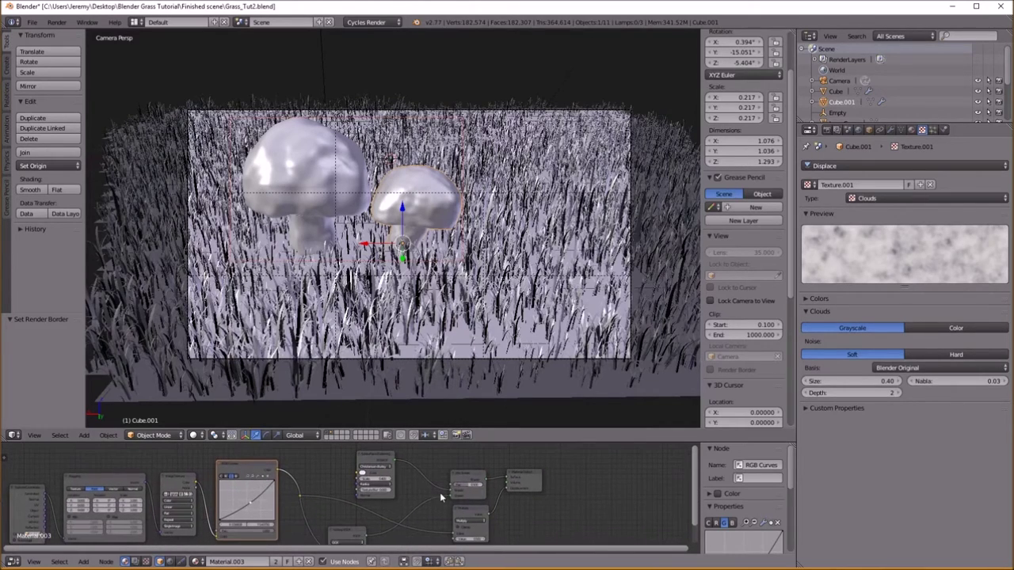
Save the scene over the existing file Grass_Tut2.blend
{"action": "middle_click_drag", "start_coordinate": [504, 526], "coordinate": [461, 516]}
{"action": "scroll", "coordinate": [465, 494], "scroll_direction": "up", "scroll_amount": 3}
{"action": "scroll", "coordinate": [466, 494], "scroll_direction": "down", "scroll_amount": 1}
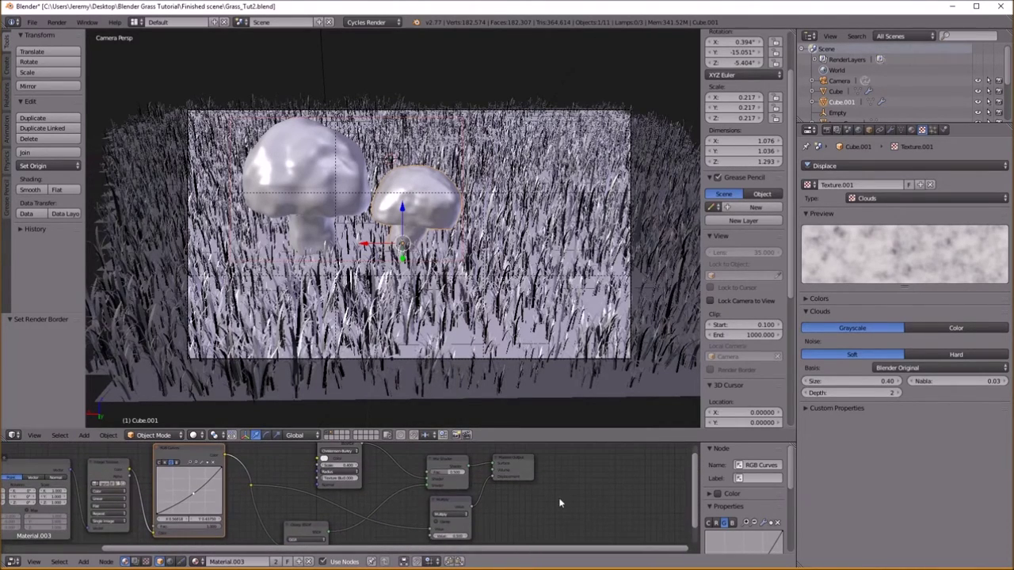
{"action": "key", "text": "ctrl+s"}
{"action": "left_click", "coordinate": [560, 502]}
Select the grass plane beneath the mushrooms
{"action": "right_click", "coordinate": [668, 369]}
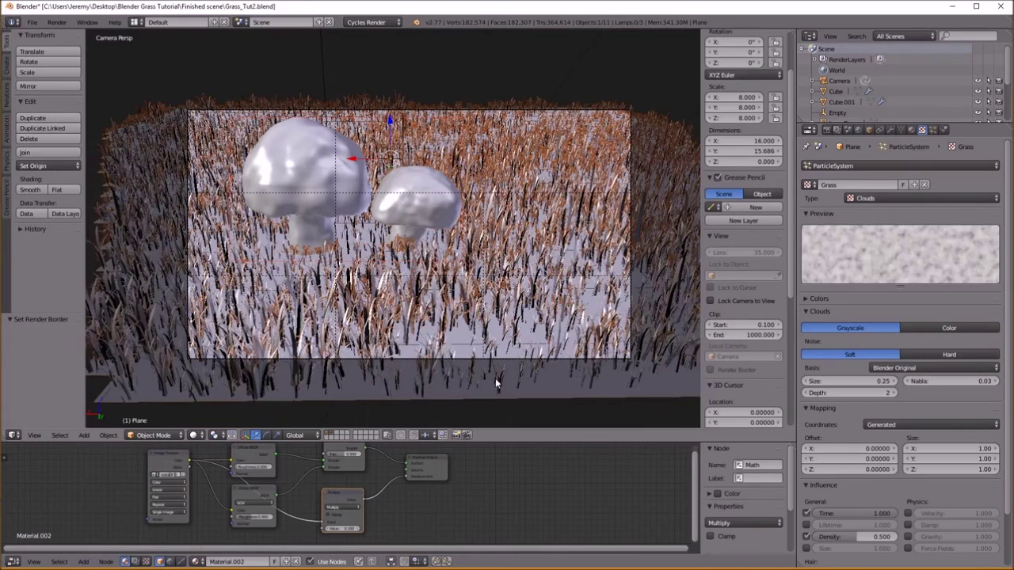
{"action": "scroll", "coordinate": [375, 402], "scroll_direction": "down", "scroll_amount": 5}
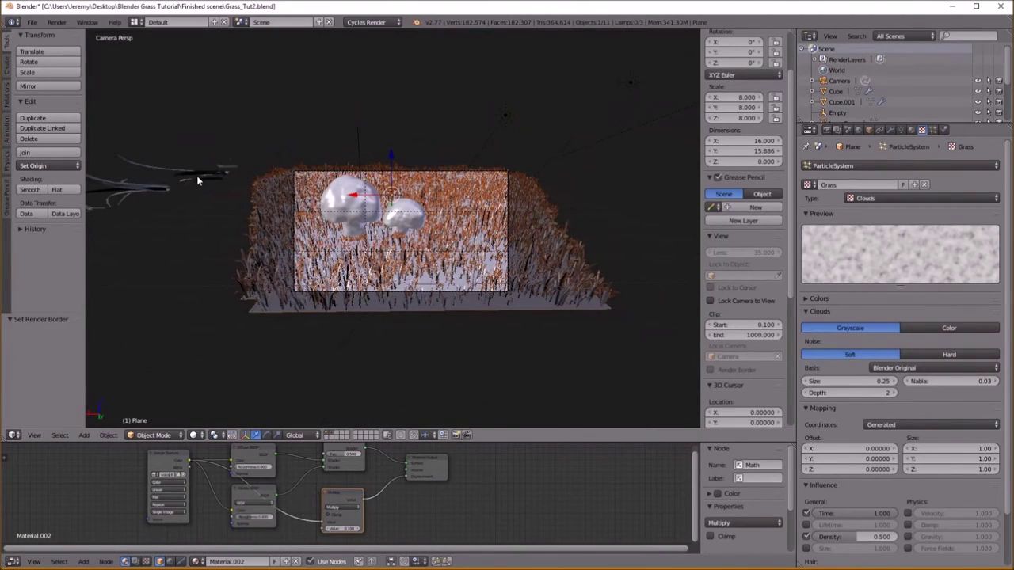
{"action": "scroll", "coordinate": [516, 346], "scroll_direction": "up", "scroll_amount": 5}
Review the earlier full render of the mushrooms and grass in the image editor, and return to the 3D view
{"action": "left_click", "coordinate": [52, 434]}
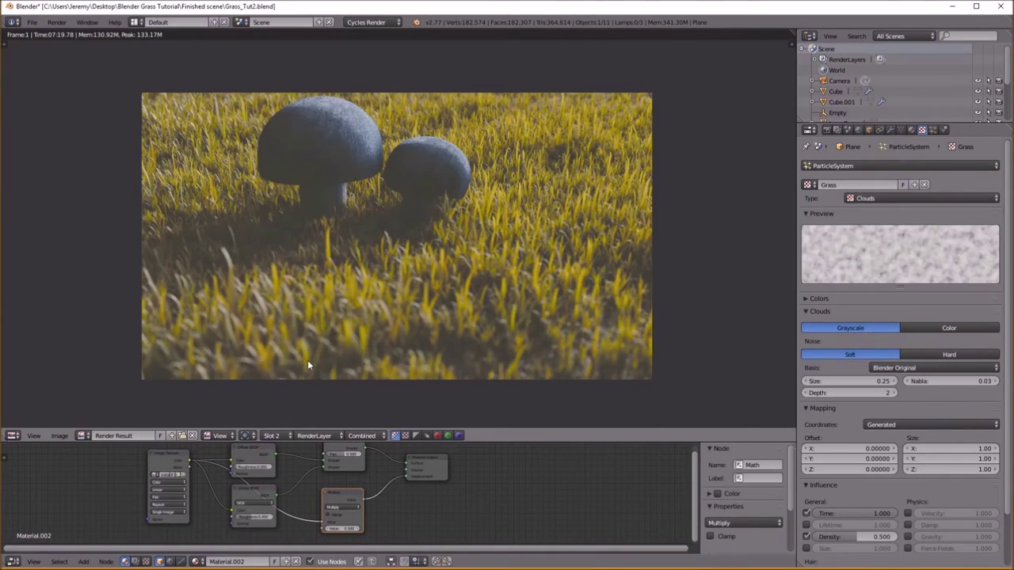
{"action": "scroll", "coordinate": [309, 365], "scroll_direction": "up", "scroll_amount": 1}
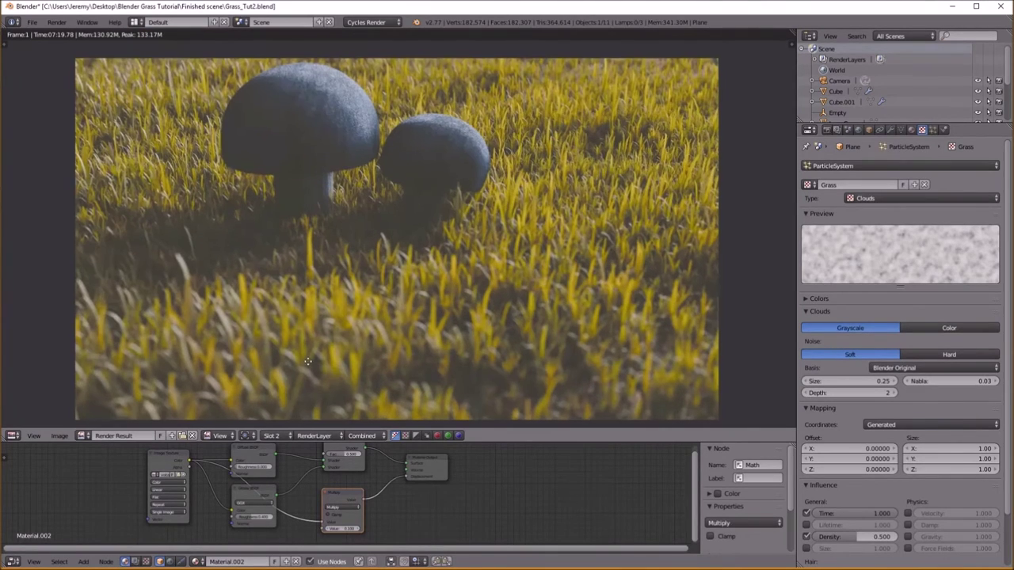
{"action": "middle_click_drag", "start_coordinate": [377, 380], "coordinate": [351, 391]}
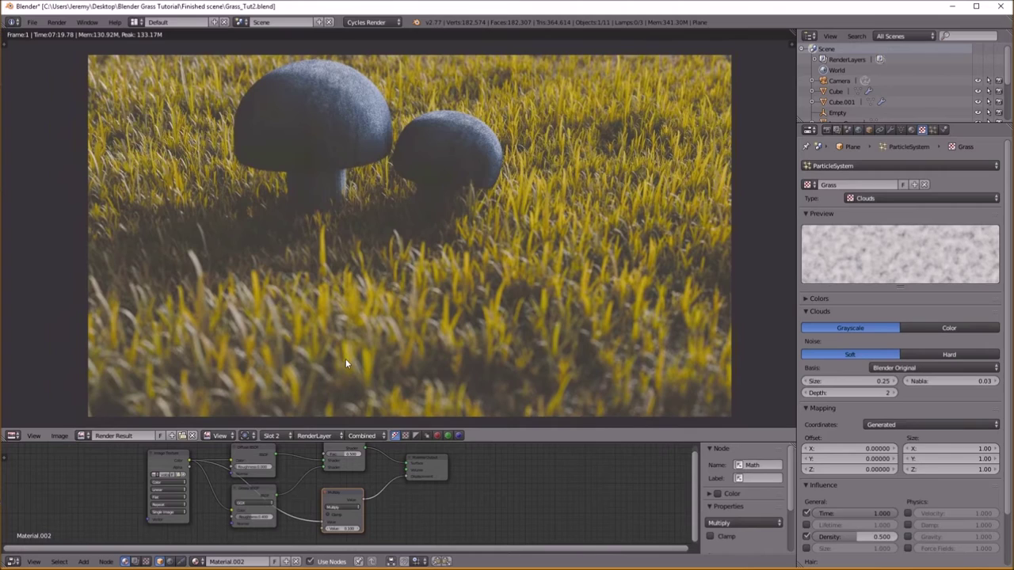
{"action": "mouse_move", "coordinate": [420, 349]}
{"action": "middle_mouse_down"}
{"action": "mouse_move", "coordinate": [406, 355]}
{"action": "mouse_move", "coordinate": [418, 351]}
{"action": "middle_mouse_up"}
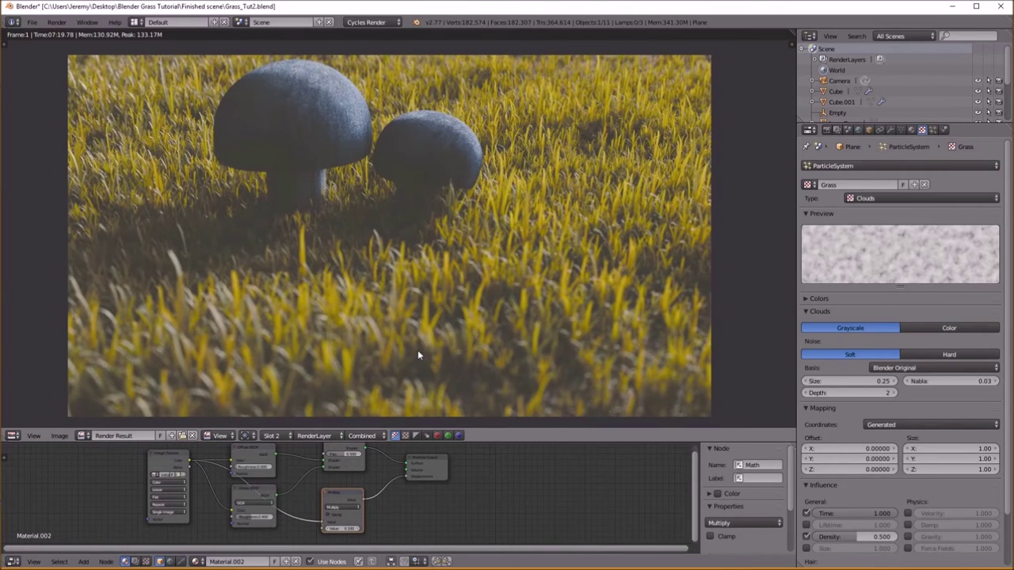
{"action": "left_click", "coordinate": [13, 436]}
{"action": "left_click", "coordinate": [32, 424]}
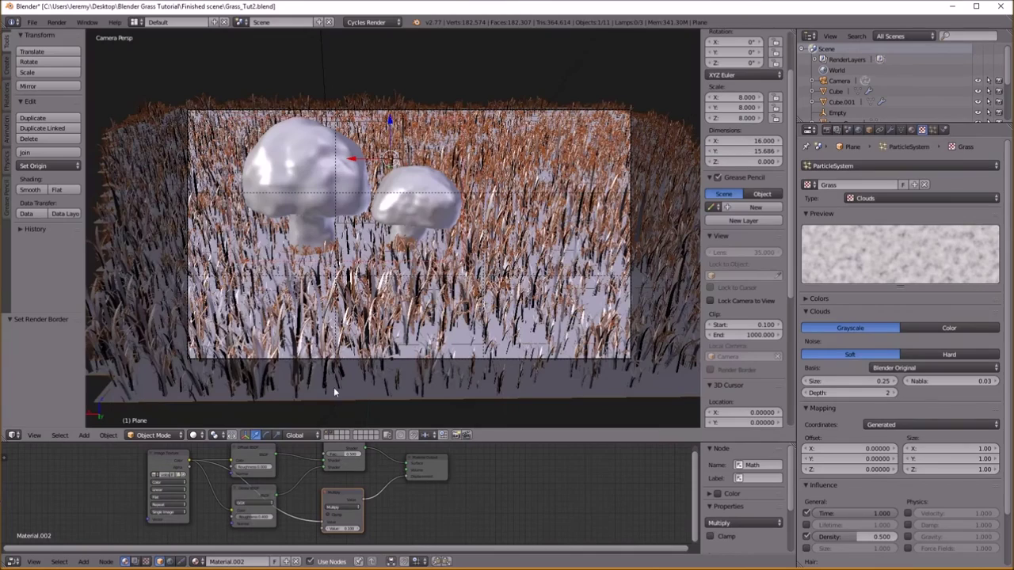
Collapse the Film and Performance render settings, render the scene and leave the full-screen render view
{"action": "left_click", "coordinate": [826, 131]}
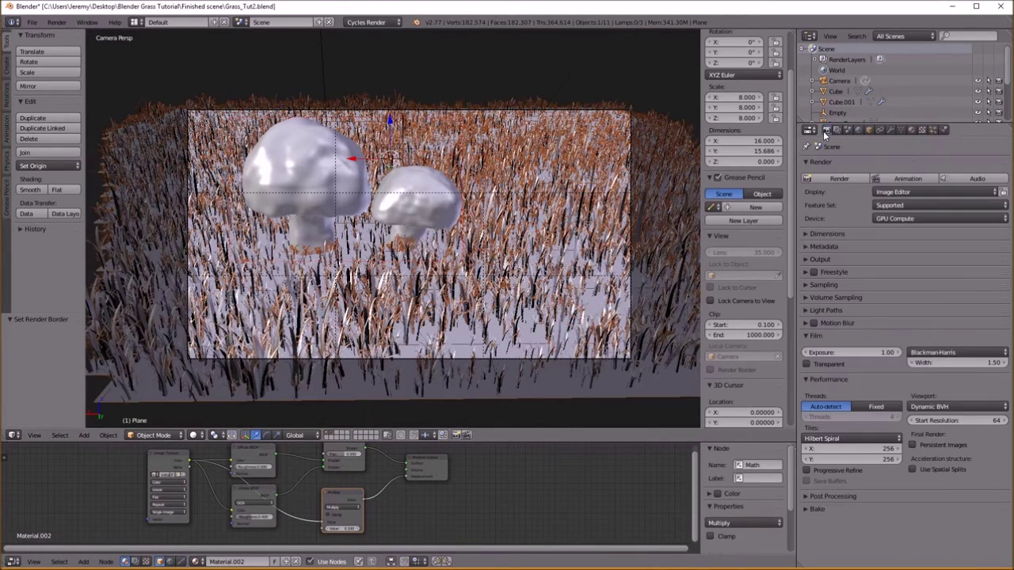
{"action": "left_click", "coordinate": [815, 336]}
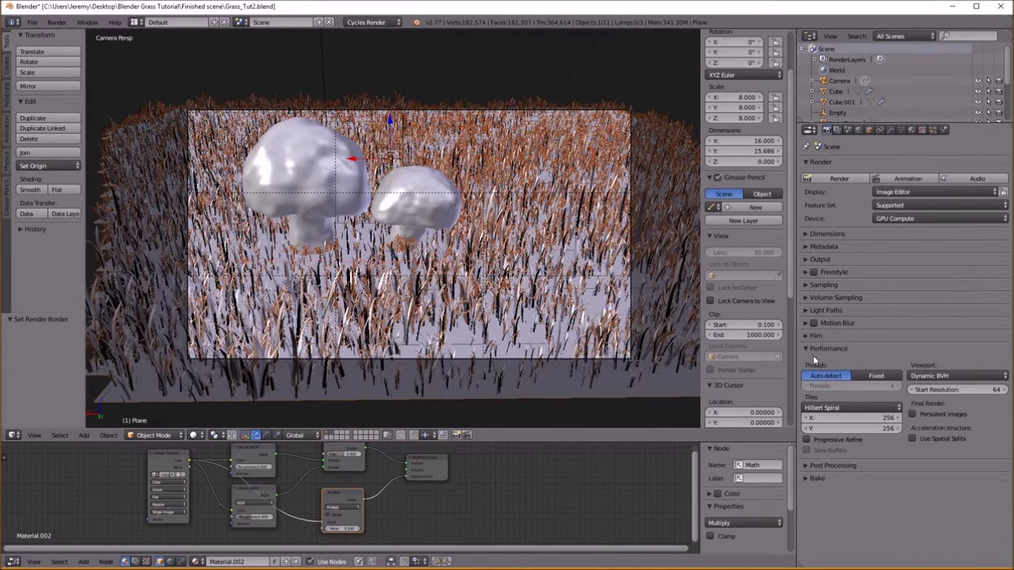
{"action": "left_click", "coordinate": [816, 350]}
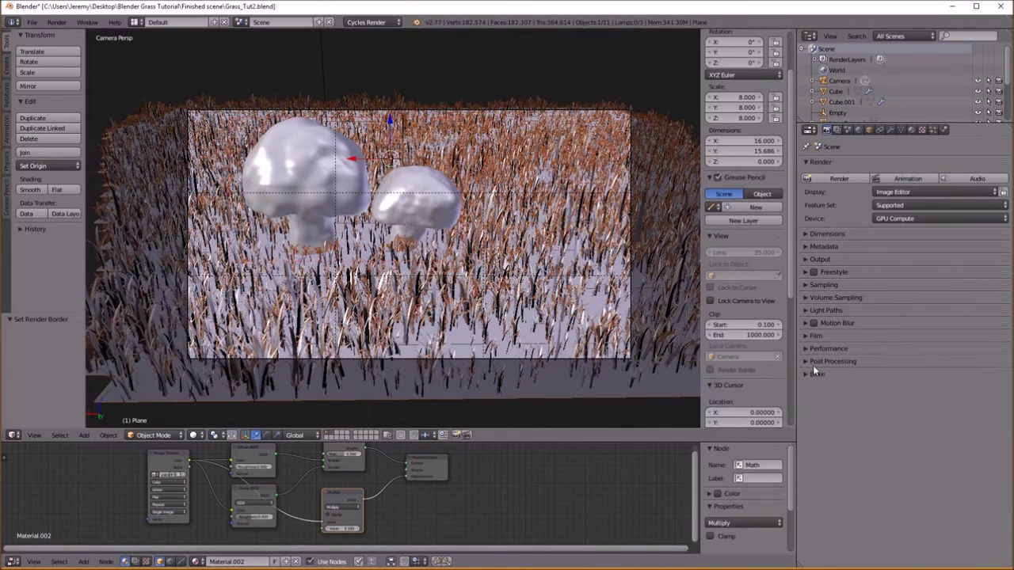
{"action": "left_click", "coordinate": [823, 177]}
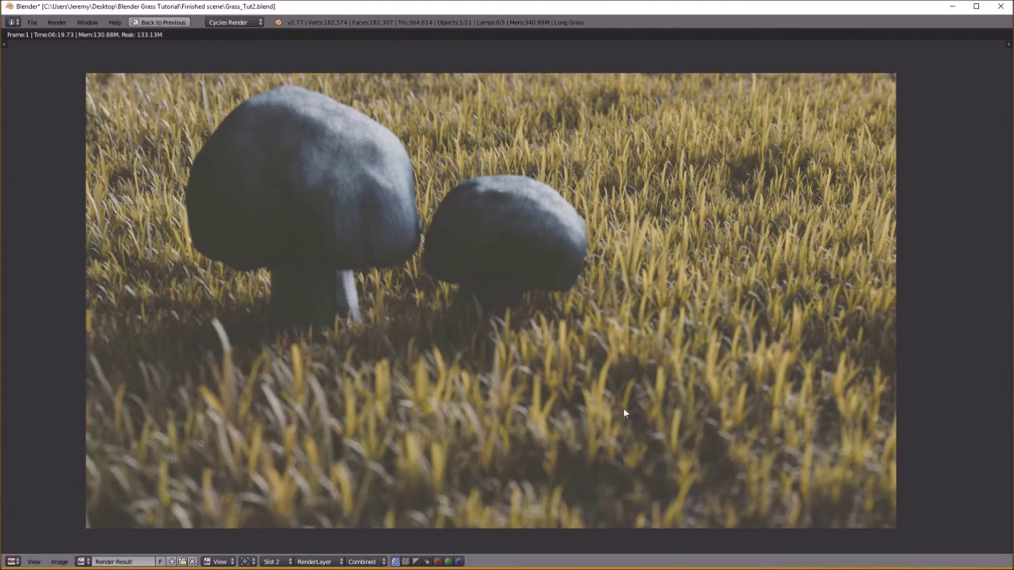
{"action": "key", "text": "Escape"}
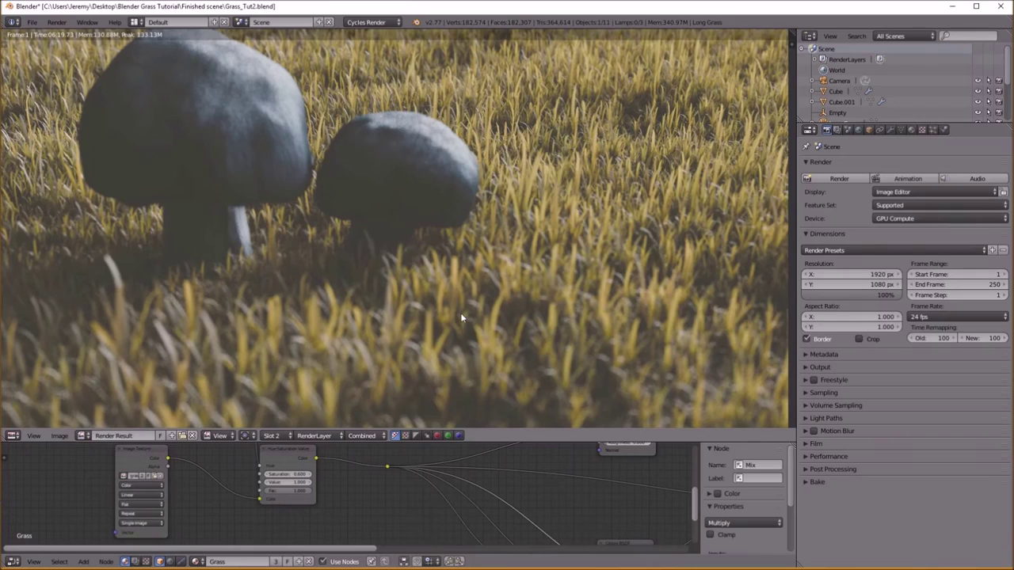
Switch to the Compositing screen layout and enable compositing nodes with the backdrop displayed
{"action": "left_click", "coordinate": [136, 22]}
{"action": "left_click", "coordinate": [175, 49]}
{"action": "left_click", "coordinate": [162, 340]}
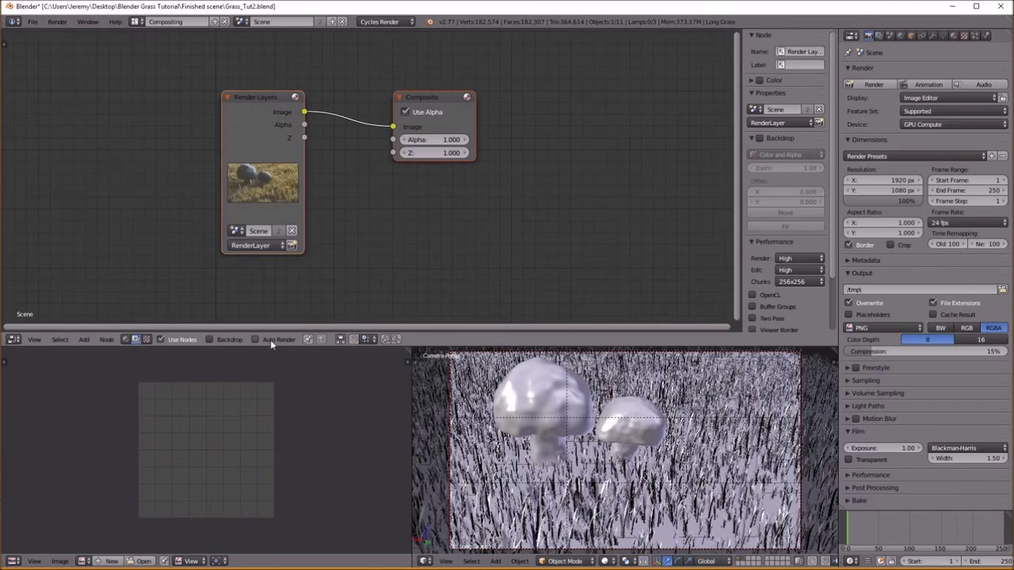
{"action": "left_click", "coordinate": [211, 340]}
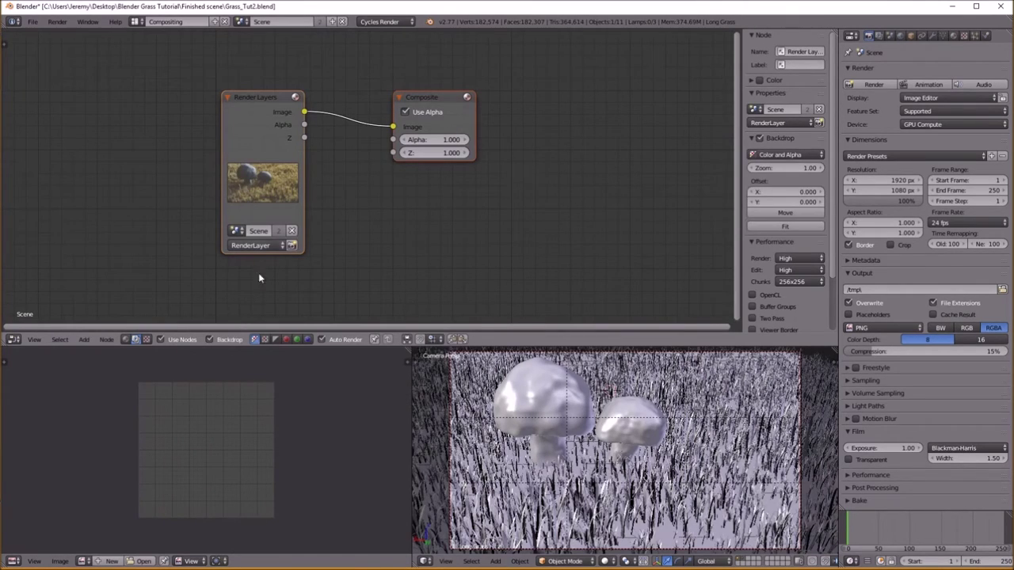
Add a Viewer node fed by the Render Layers image, place it below the Composite node and fit the backdrop
{"action": "left_click", "coordinate": [270, 138], "text": "ctrl+shift"}
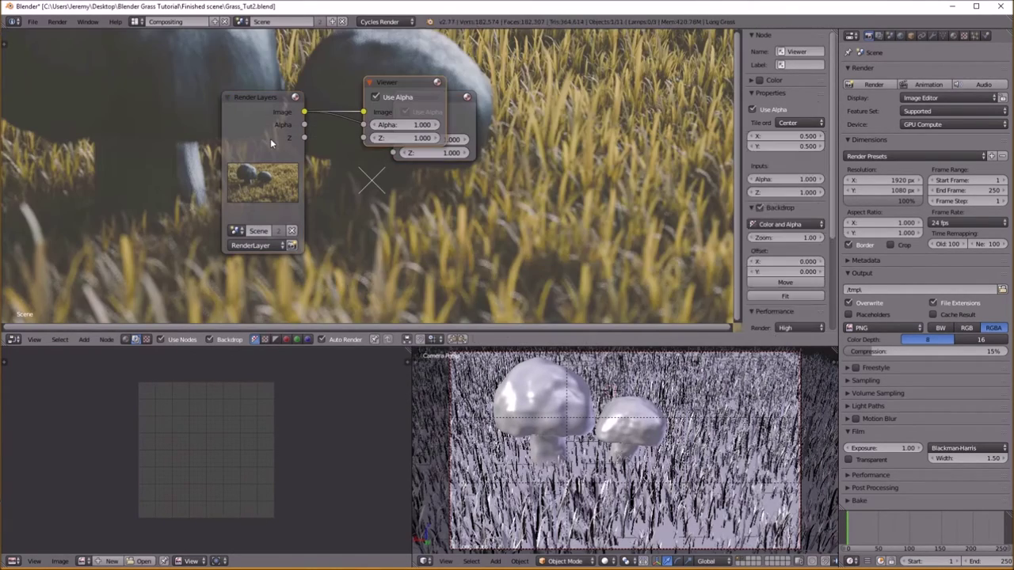
{"action": "left_click_drag", "start_coordinate": [391, 77], "coordinate": [425, 166]}
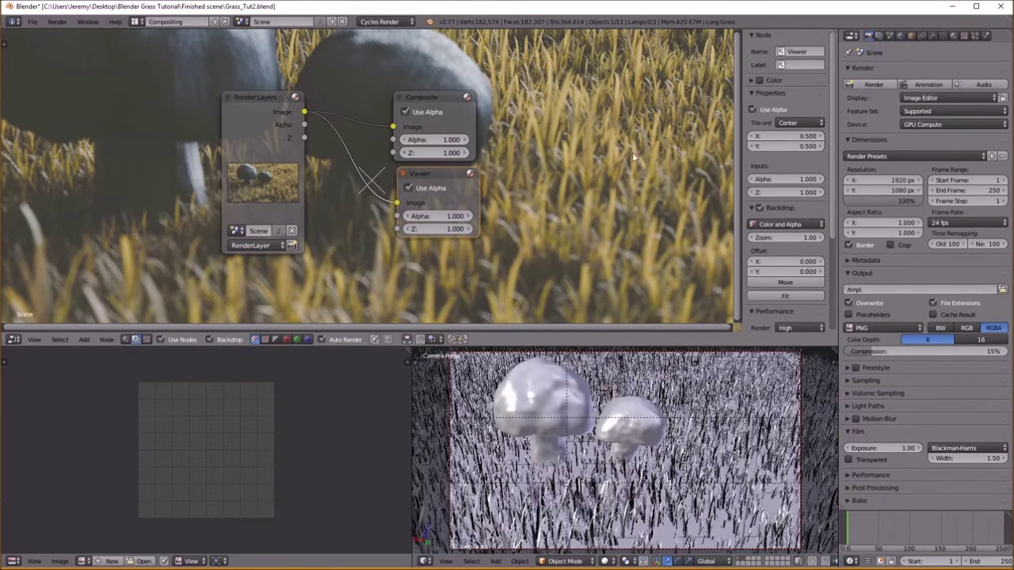
{"action": "left_click", "coordinate": [782, 297]}
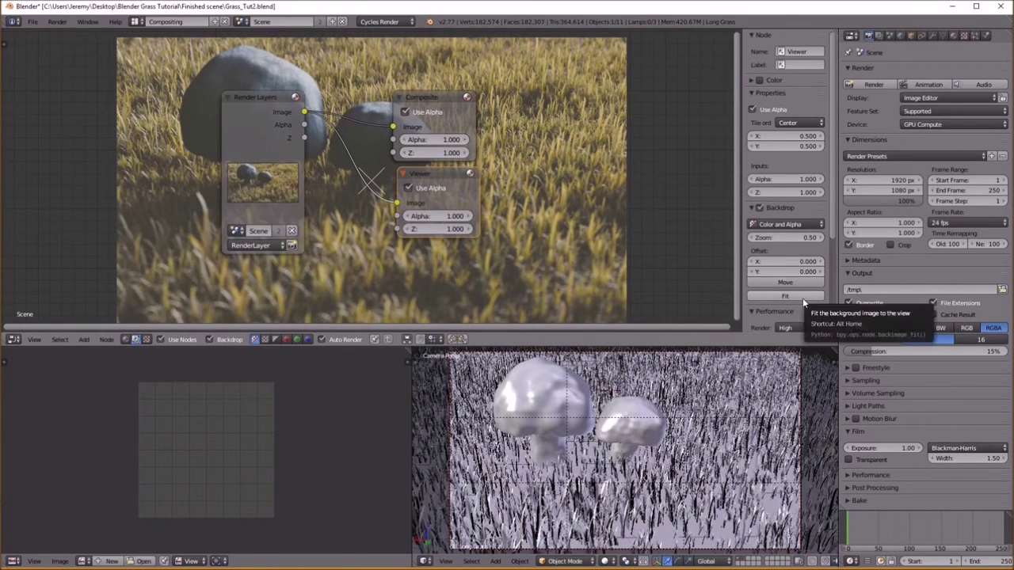
{"action": "mouse_move", "coordinate": [785, 238]}
{"action": "left_mouse_down"}
{"action": "mouse_move", "coordinate": [796, 237]}
{"action": "mouse_move", "coordinate": [785, 238]}
{"action": "left_mouse_up"}
Join the Composite and Viewer image links through one reroute point and move the Render Layers node farther away from them
{"action": "left_click_drag", "start_coordinate": [256, 124], "coordinate": [183, 124]}
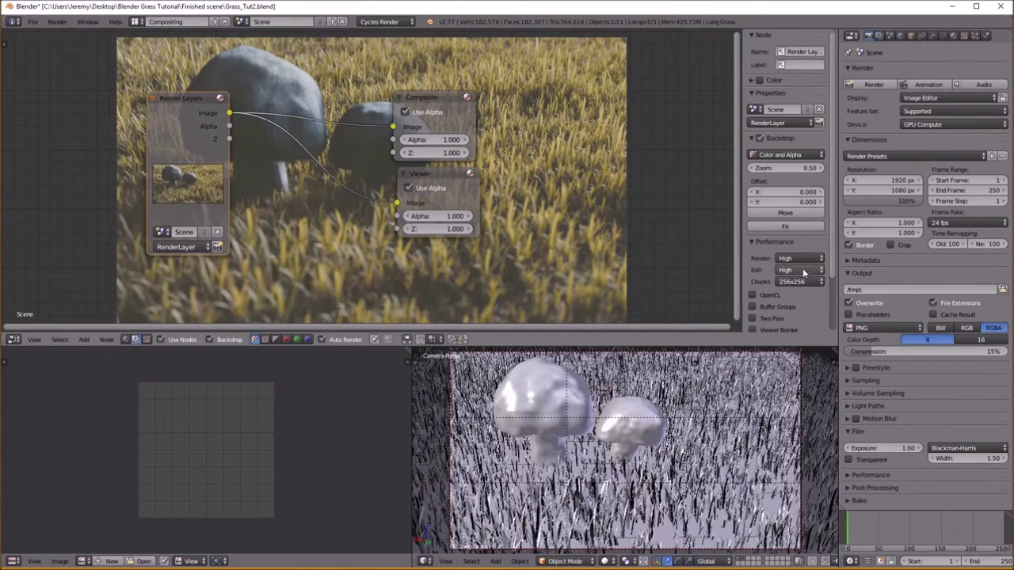
{"action": "scroll", "coordinate": [292, 212], "scroll_direction": "down", "scroll_amount": 2}
{"action": "middle_click_drag", "start_coordinate": [293, 213], "coordinate": [321, 221]}
{"action": "left_click_drag", "start_coordinate": [406, 119], "coordinate": [405, 219], "text": "shift"}
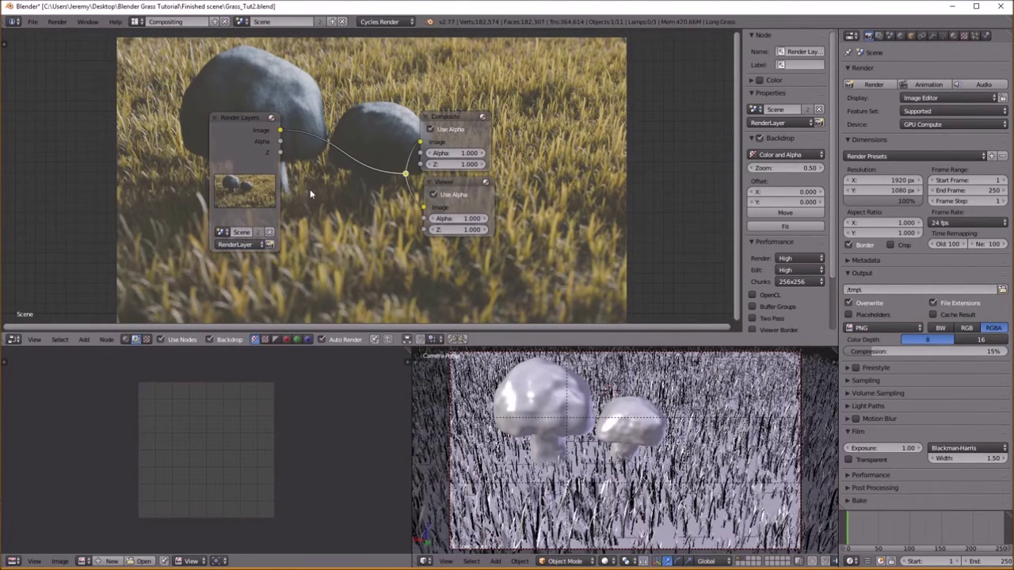
{"action": "left_click_drag", "start_coordinate": [235, 156], "coordinate": [111, 182]}
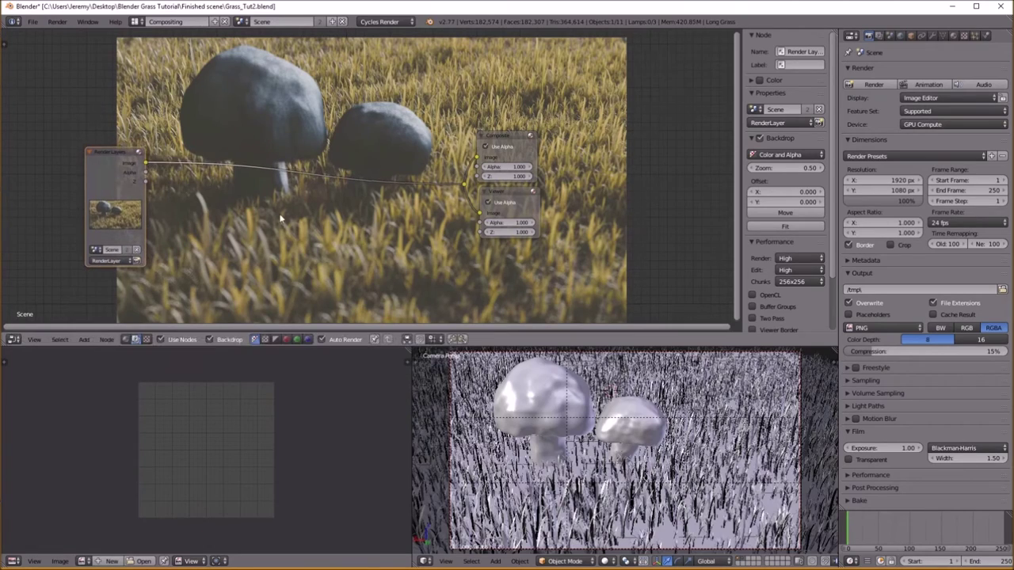
{"action": "scroll", "coordinate": [338, 230], "scroll_direction": "up", "scroll_amount": 2}
{"action": "key", "text": "shift+a"}
{"action": "mouse_move", "coordinate": [331, 289]}
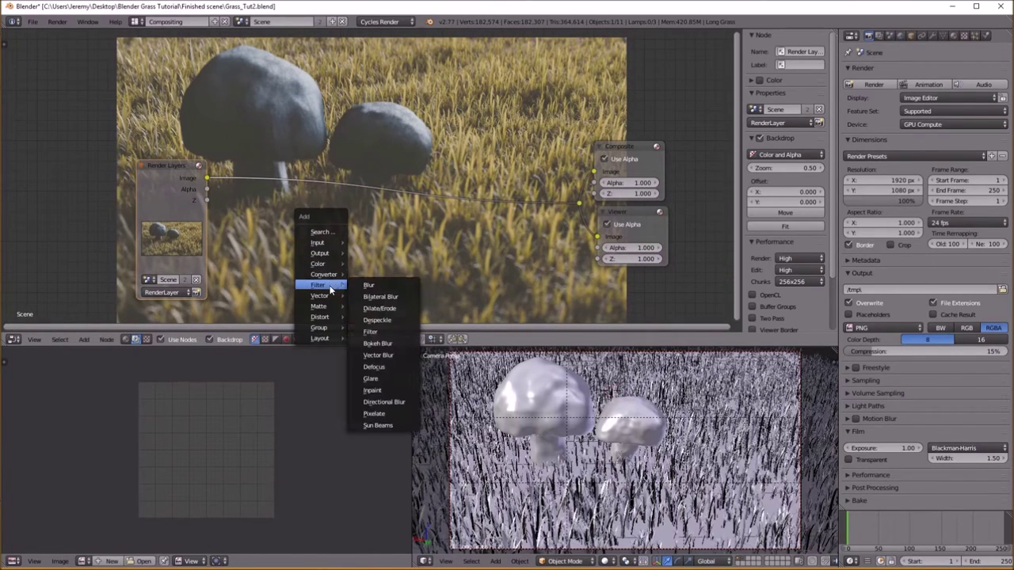
{"action": "middle_click_drag", "start_coordinate": [366, 153], "coordinate": [400, 231]}
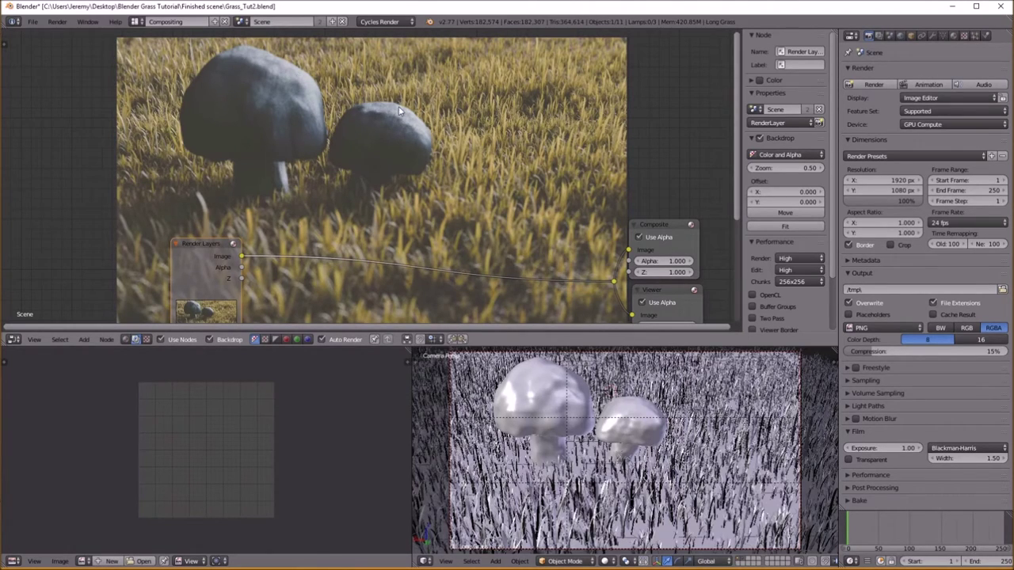
Add a Glare filter node and insert it on the link between the Render Layers image and the reroute point
{"action": "key", "text": "shift+a"}
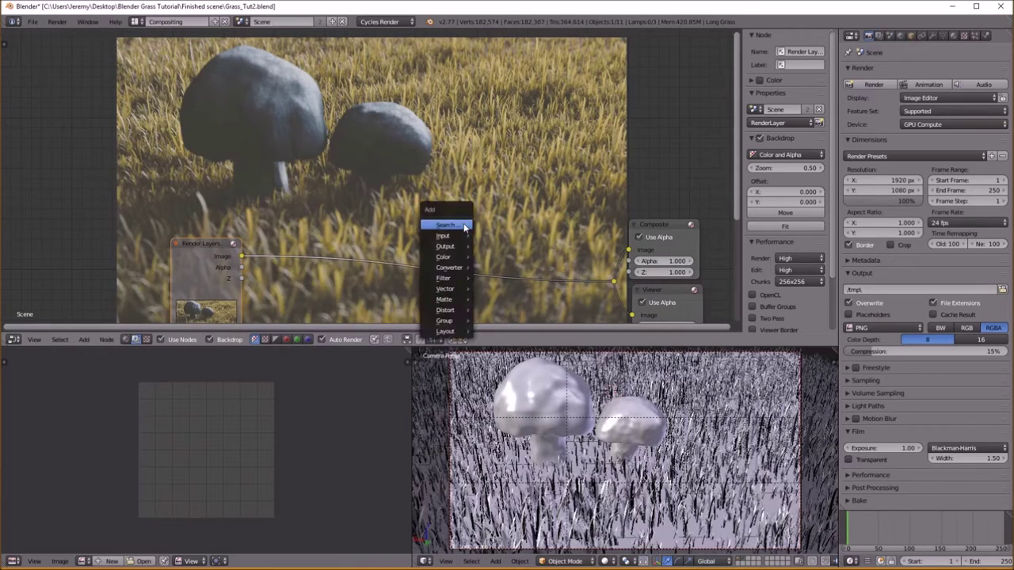
{"action": "mouse_move", "coordinate": [448, 278]}
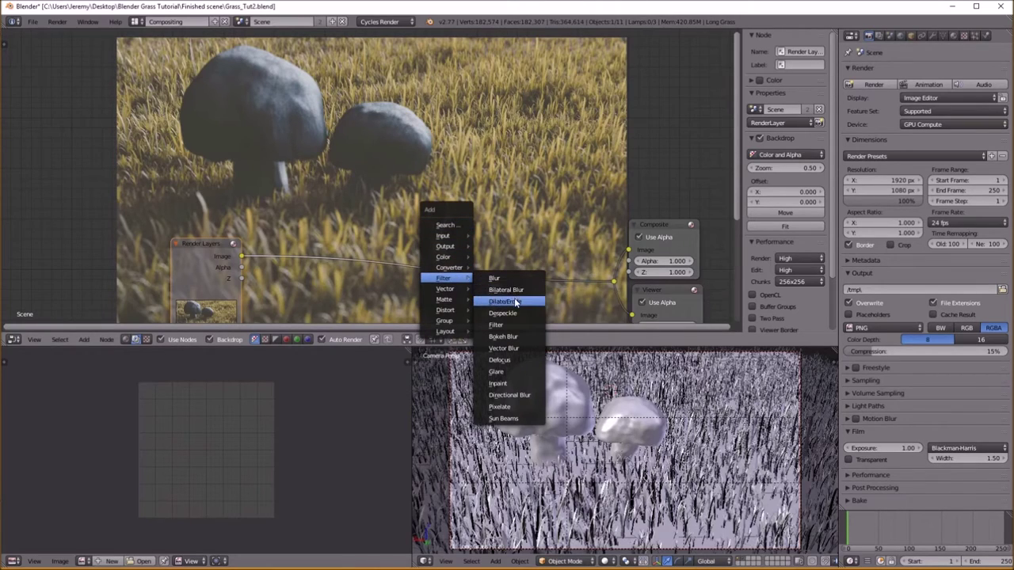
{"action": "left_click", "coordinate": [518, 371]}
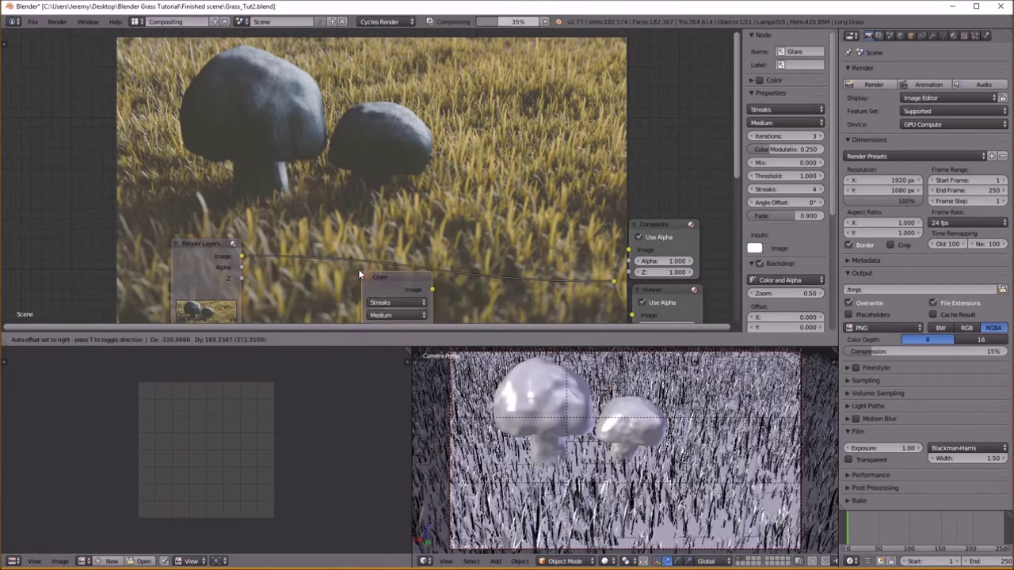
{"action": "left_click", "coordinate": [351, 259]}
{"action": "left_click", "coordinate": [362, 280]}
{"action": "left_click", "coordinate": [362, 280]}
Set the Glare node's type to Fog Glow and its Threshold to 0.700
{"action": "left_click", "coordinate": [358, 267]}
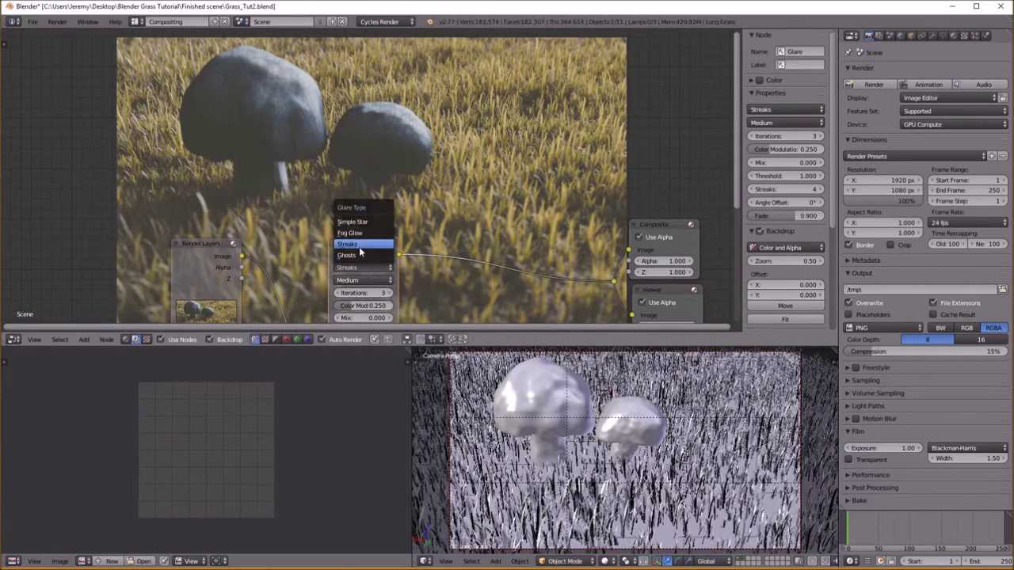
{"action": "left_click", "coordinate": [374, 234]}
{"action": "middle_click_drag", "start_coordinate": [375, 280], "coordinate": [380, 236]}
{"action": "left_click_drag", "start_coordinate": [376, 261], "coordinate": [356, 261]}
{"action": "left_click", "coordinate": [342, 262]}
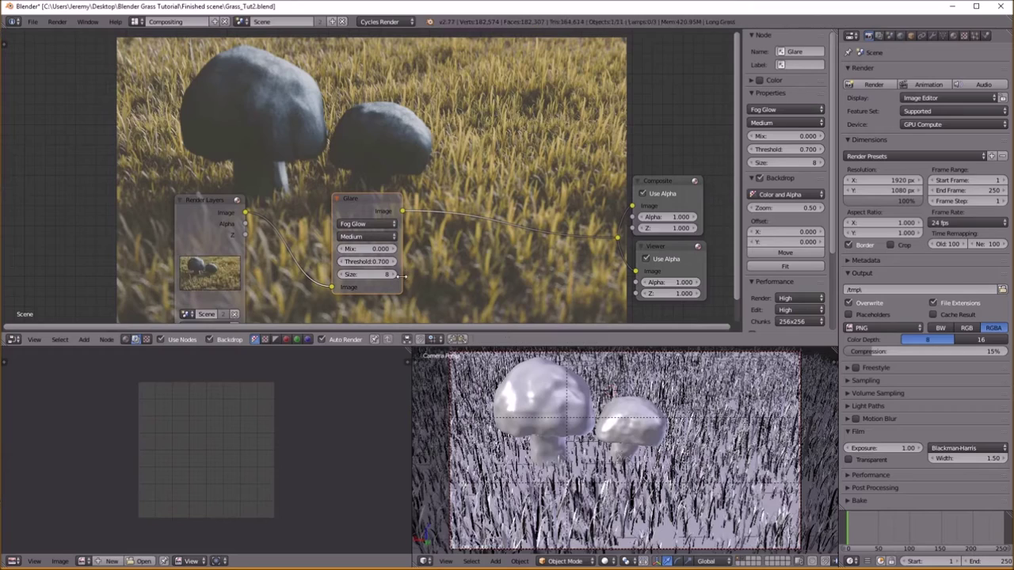
Set the Glare node's Size to 9 and its Threshold to 0.300
{"action": "left_click", "coordinate": [395, 274]}
{"action": "left_click", "coordinate": [342, 262]}
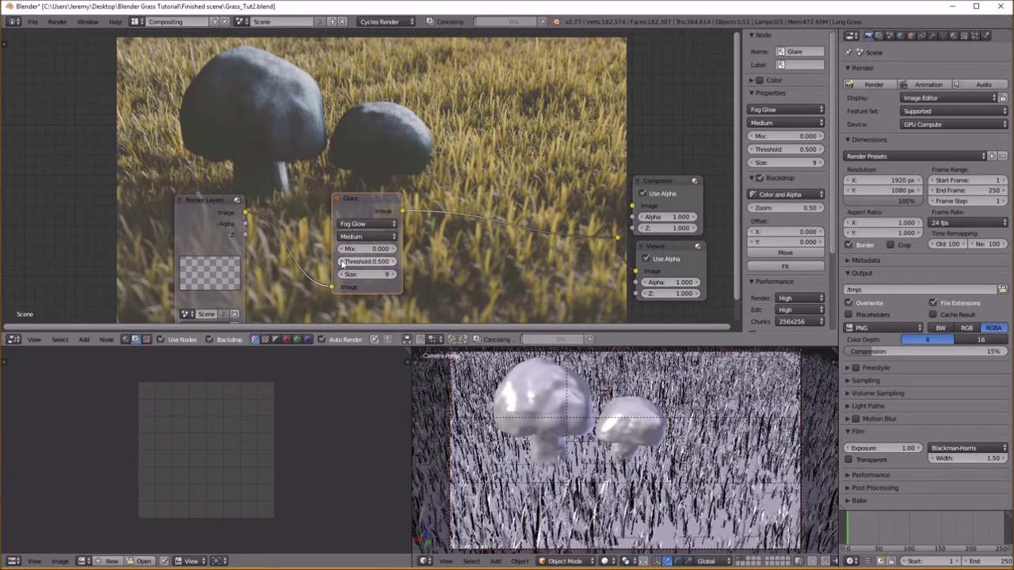
{"action": "left_click", "coordinate": [342, 262]}
{"action": "left_click", "coordinate": [341, 262]}
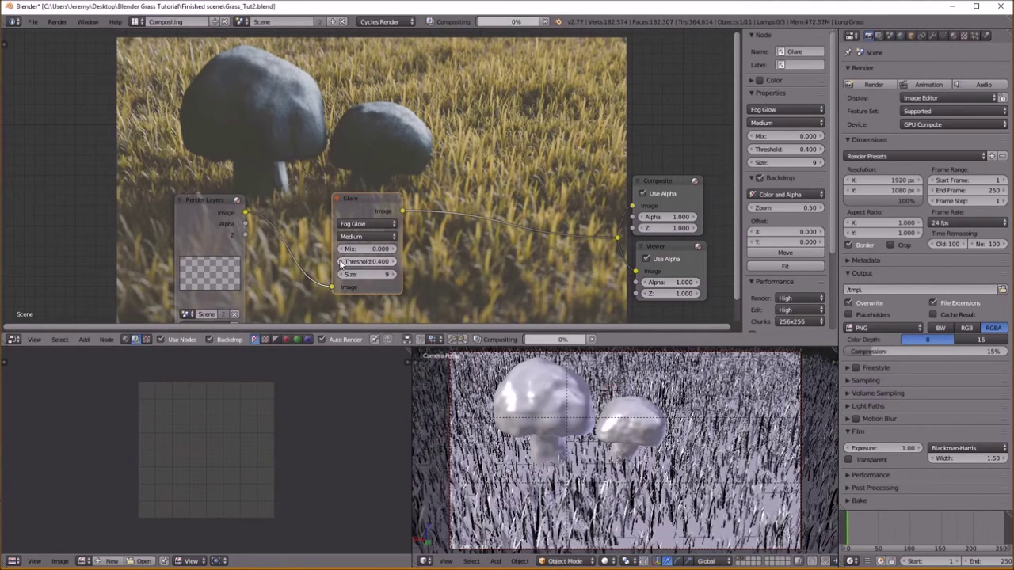
{"action": "left_click", "coordinate": [340, 263]}
{"action": "left_click", "coordinate": [340, 262]}
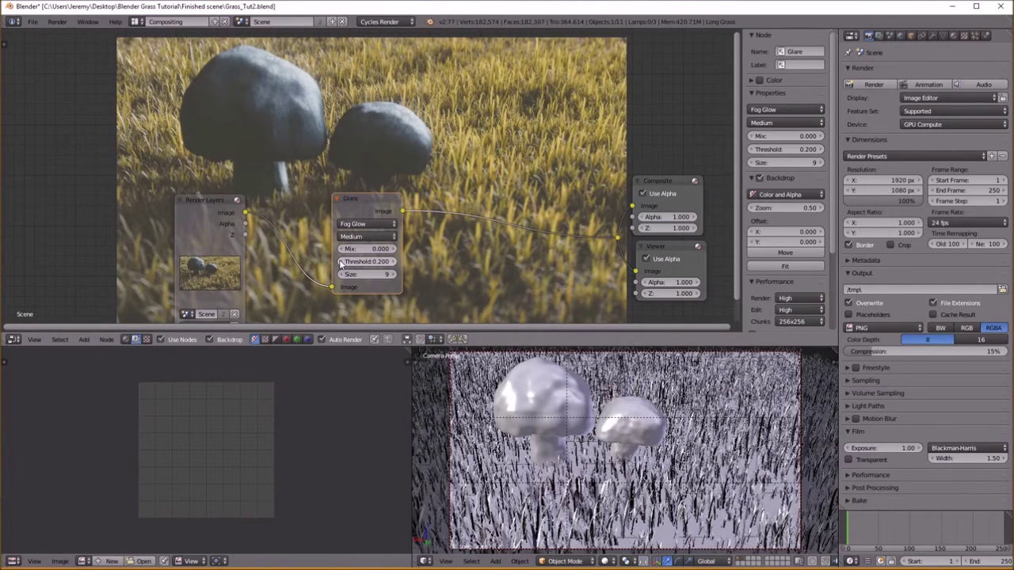
{"action": "left_click", "coordinate": [340, 262]}
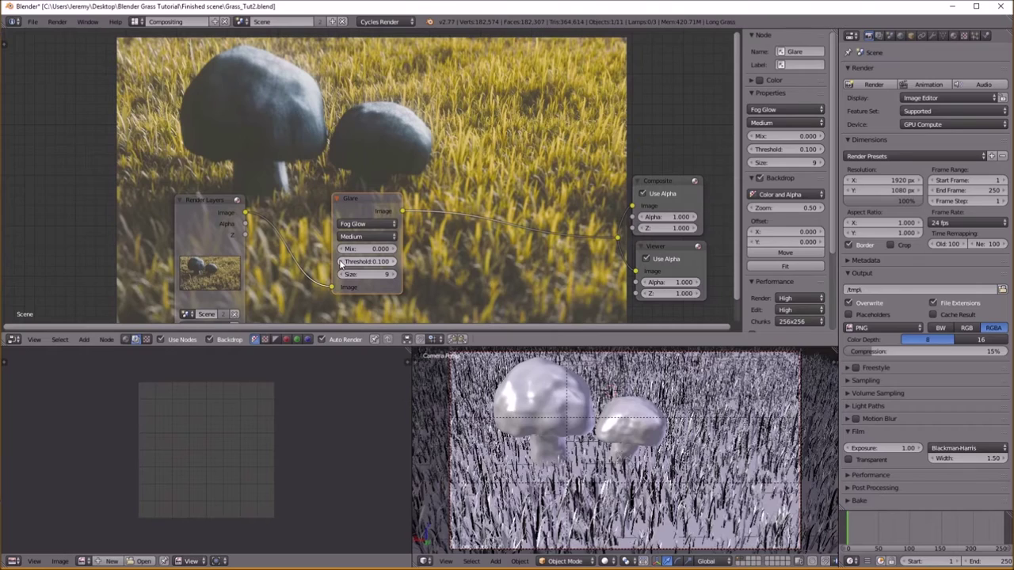
{"action": "left_click", "coordinate": [394, 265]}
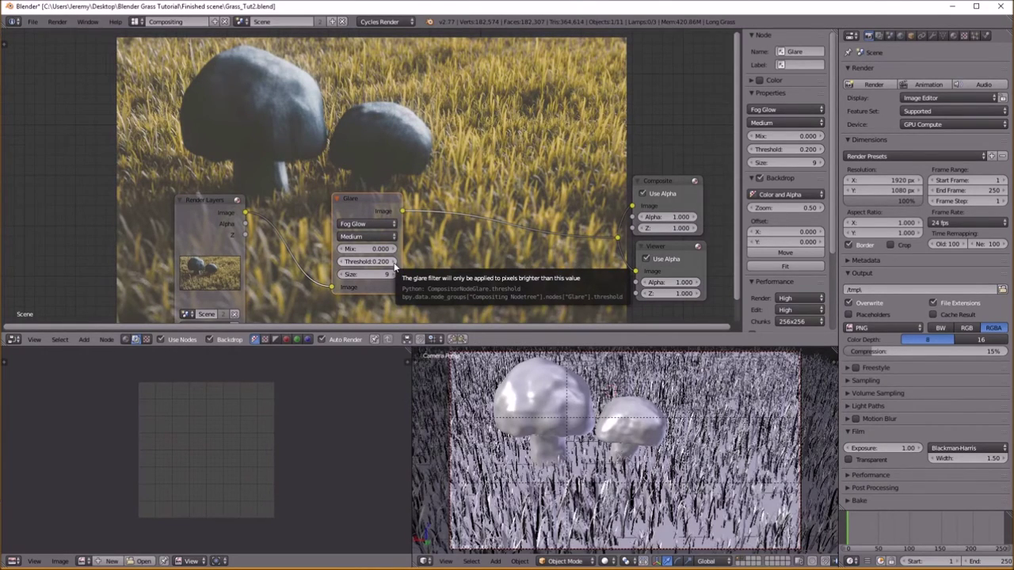
{"action": "left_click", "coordinate": [393, 264]}
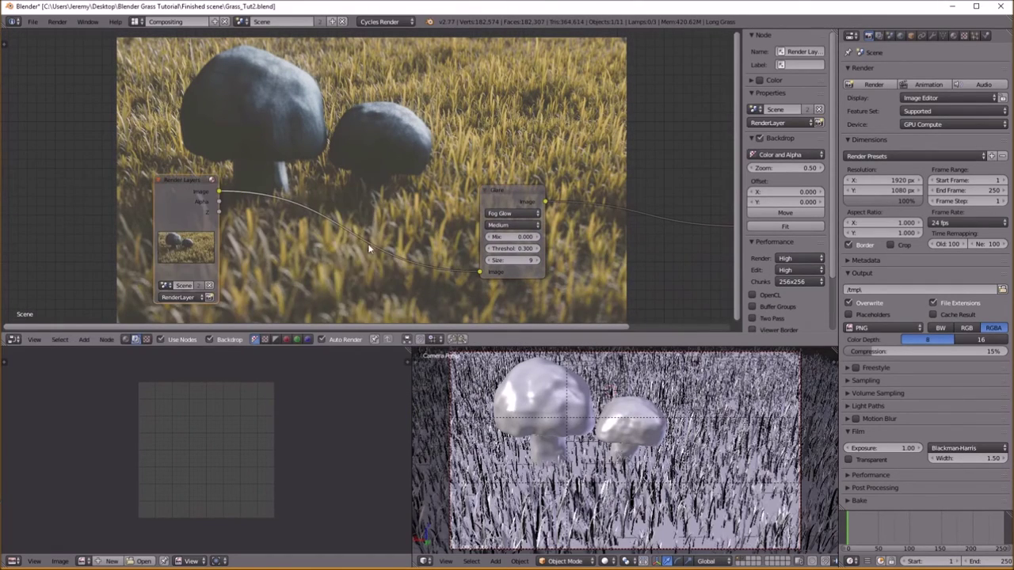
Add a ColorRamp node above the links, feed its Fac from the Render Layers image and preview its output in the Viewer
{"action": "key", "text": "shift+a"}
{"action": "mouse_move", "coordinate": [356, 233]}
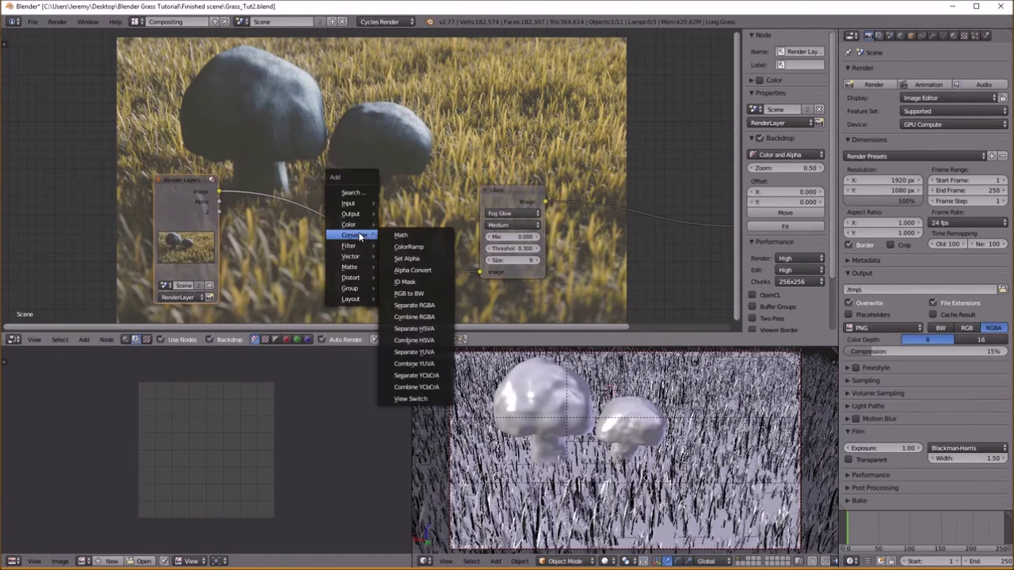
{"action": "left_click", "coordinate": [418, 235]}
{"action": "left_click", "coordinate": [278, 96]}
{"action": "left_click_drag", "start_coordinate": [220, 191], "coordinate": [281, 188]}
{"action": "left_click_drag", "start_coordinate": [320, 115], "coordinate": [384, 126]}
{"action": "scroll", "coordinate": [384, 130], "scroll_direction": "up", "scroll_amount": 4}
{"action": "middle_click_drag", "start_coordinate": [461, 144], "coordinate": [439, 240]}
{"action": "left_click", "coordinate": [206, 153], "text": "ctrl+shift"}
{"action": "scroll", "coordinate": [335, 223], "scroll_direction": "up", "scroll_amount": 1}
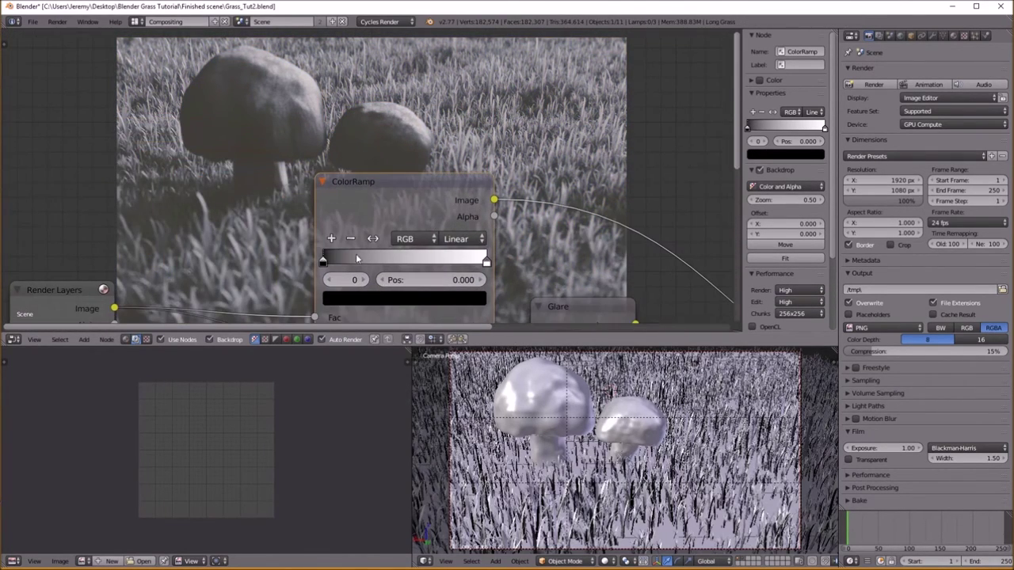
Set the ColorRamp's black stop to position 0.323 and shift the node to make room after it
{"action": "left_click_drag", "start_coordinate": [326, 261], "coordinate": [376, 262]}
{"action": "scroll", "coordinate": [389, 258], "scroll_direction": "down", "scroll_amount": 7}
{"action": "middle_click_drag", "start_coordinate": [454, 252], "coordinate": [402, 248]}
{"action": "left_click_drag", "start_coordinate": [327, 186], "coordinate": [288, 170]}
Insert a Blur node between the ColorRamp and the Viewer and set it to Fast Gaussian with Relative sizing
{"action": "key", "text": "shift+a"}
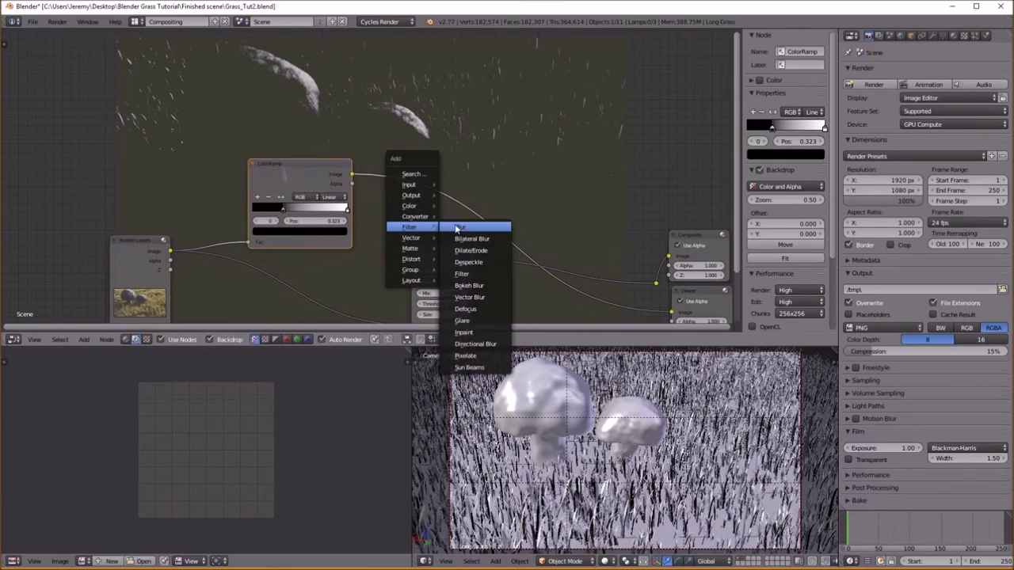
{"action": "left_click", "coordinate": [468, 227]}
{"action": "left_click", "coordinate": [419, 176]}
{"action": "left_click", "coordinate": [421, 180]}
{"action": "left_click", "coordinate": [417, 171]}
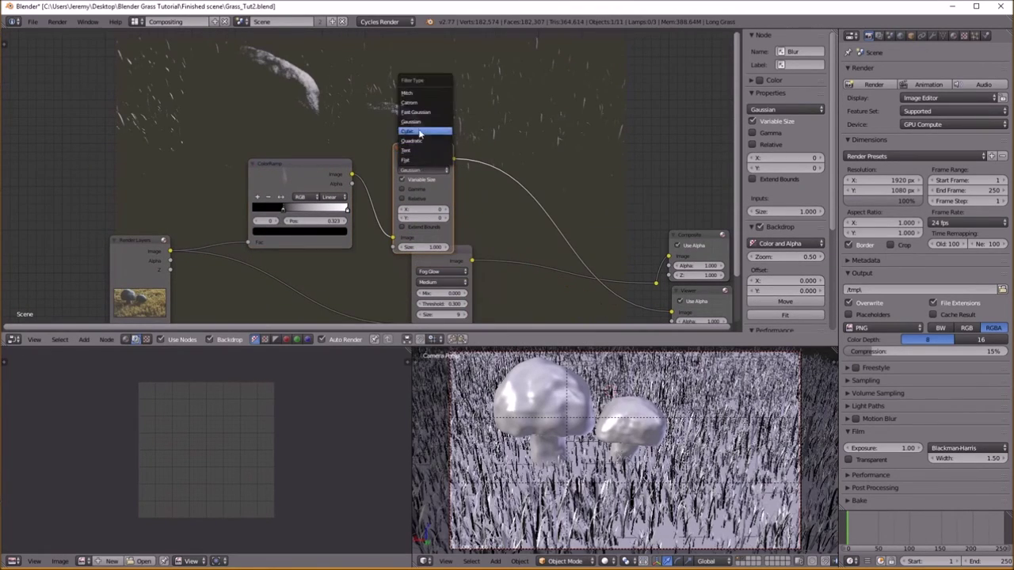
{"action": "left_click", "coordinate": [415, 112]}
{"action": "left_click", "coordinate": [401, 180]}
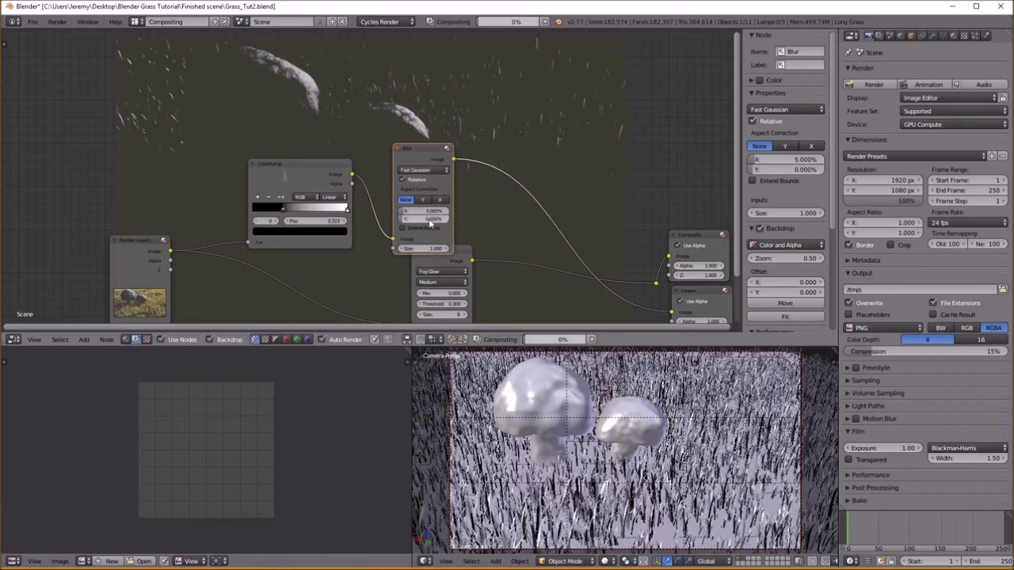
Set the Blur node's X and Y sizes to 2%
{"action": "left_click", "coordinate": [429, 221]}
{"action": "type", "text": "5"}
{"action": "key", "text": "Return"}
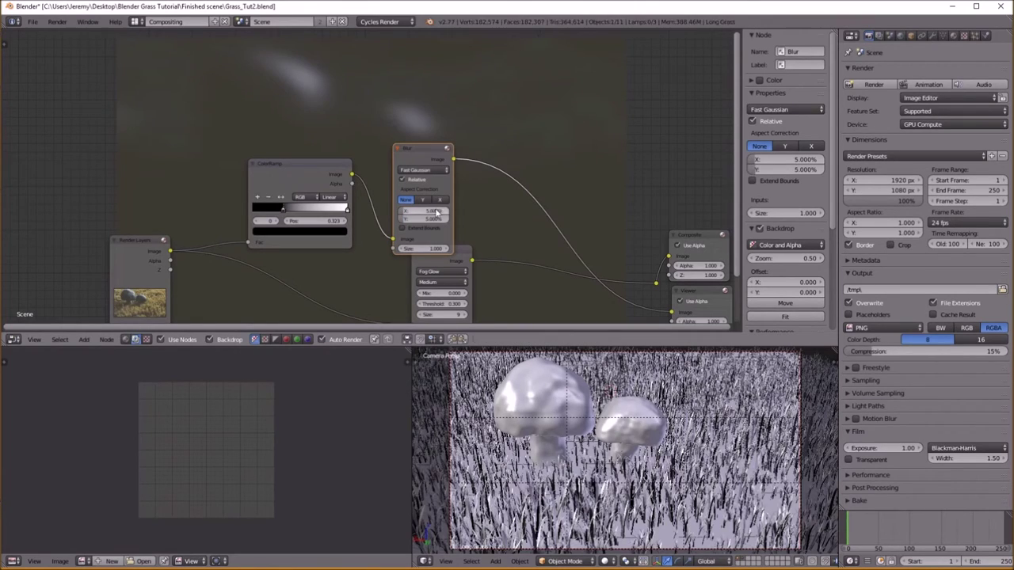
{"action": "type", "text": "2"}
{"action": "key", "text": "Return"}
Detach the Glare node from its links and connect the Render Layers image directly to the reroute point
{"action": "scroll", "coordinate": [417, 155], "scroll_direction": "down", "scroll_amount": 1}
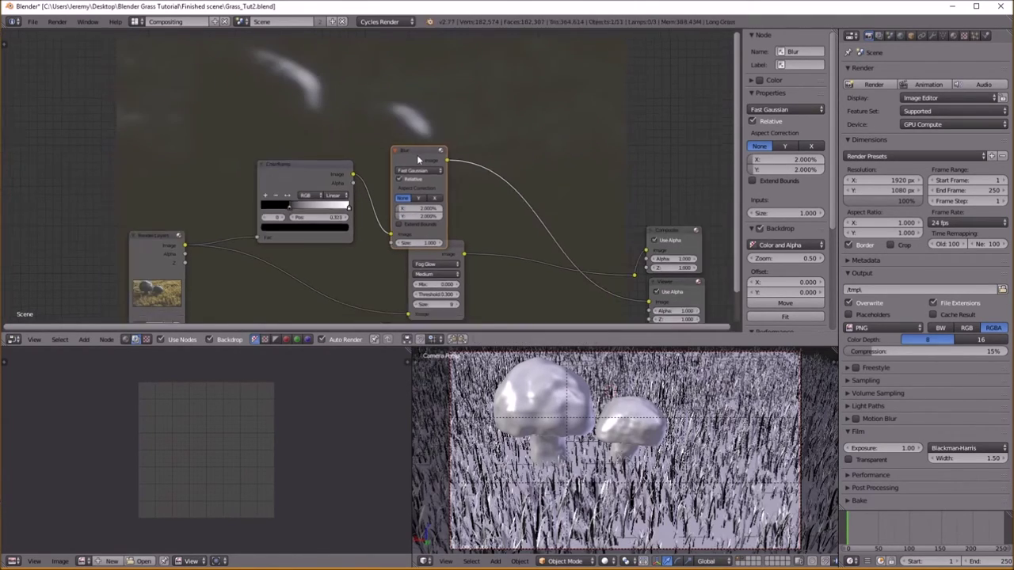
{"action": "middle_click_drag", "start_coordinate": [418, 158], "coordinate": [316, 129]}
{"action": "left_click_drag", "start_coordinate": [352, 225], "coordinate": [328, 250]}
{"action": "left_click_drag", "start_coordinate": [285, 312], "coordinate": [537, 246]}
Insert a Mix node before the reroute point, set it to Multiply and connect the Blur and Render Layers images to it
{"action": "key", "text": "shift+a"}
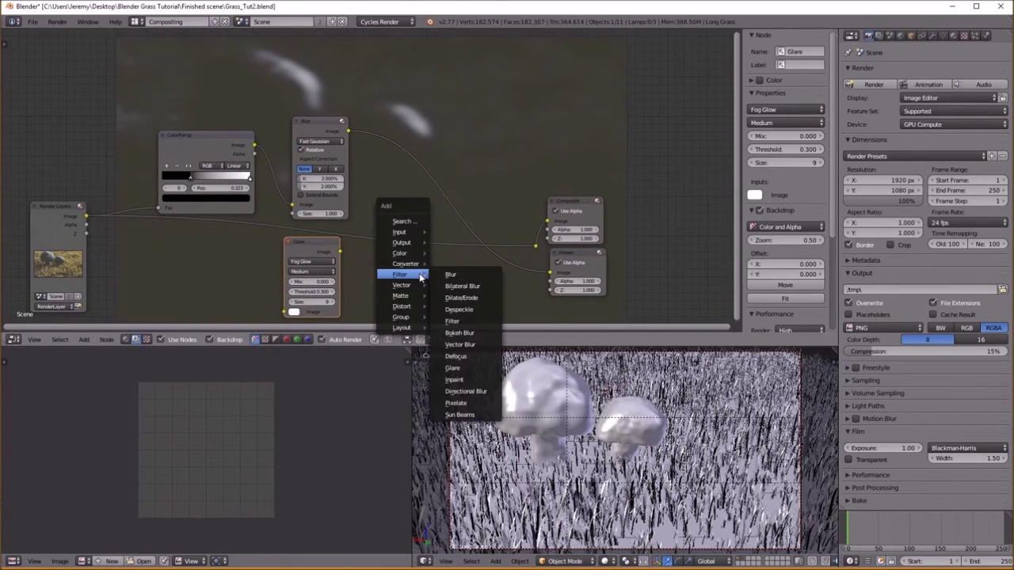
{"action": "left_click", "coordinate": [447, 251]}
{"action": "left_click", "coordinate": [434, 246]}
{"action": "left_click", "coordinate": [440, 259]}
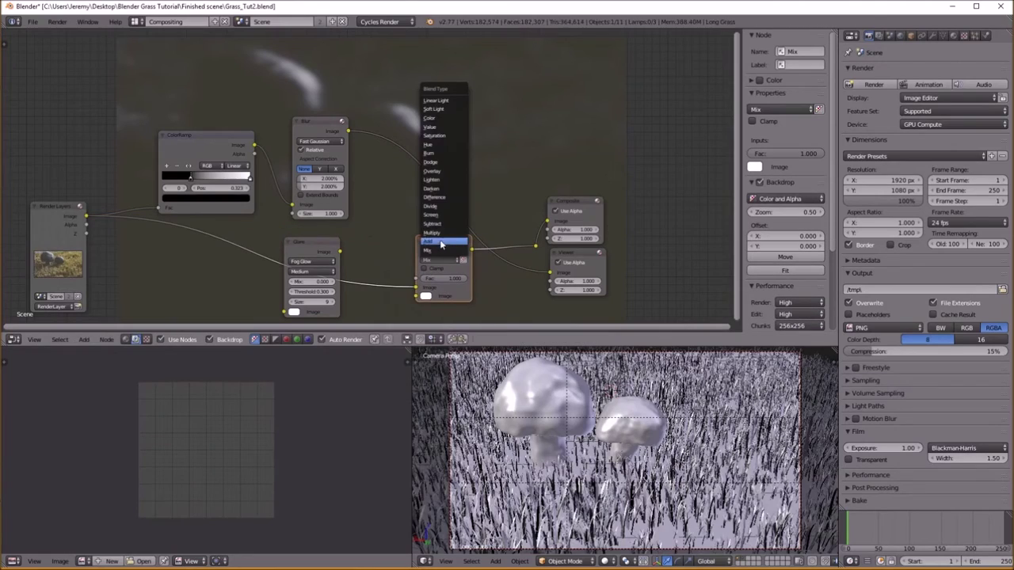
{"action": "left_click", "coordinate": [440, 241]}
{"action": "left_click_drag", "start_coordinate": [351, 133], "coordinate": [356, 143]}
{"action": "left_click_drag", "start_coordinate": [418, 296], "coordinate": [416, 294]}
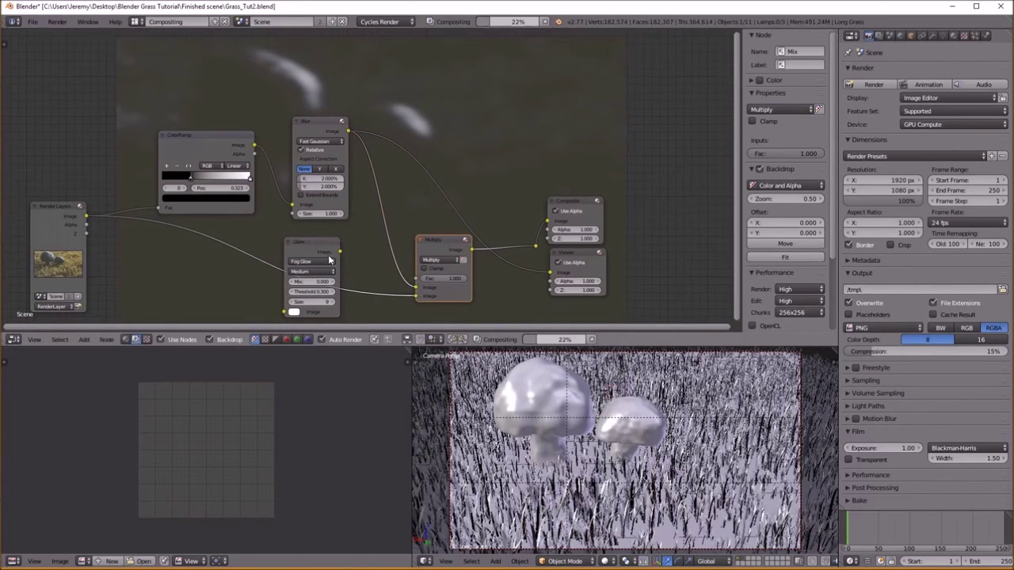
Move the unused Glare node out of the way and link the Multiply node's output to the Viewer
{"action": "left_click_drag", "start_coordinate": [315, 248], "coordinate": [219, 306]}
{"action": "left_click_drag", "start_coordinate": [473, 250], "coordinate": [532, 267]}
{"action": "scroll", "coordinate": [388, 195], "scroll_direction": "down", "scroll_amount": 2}
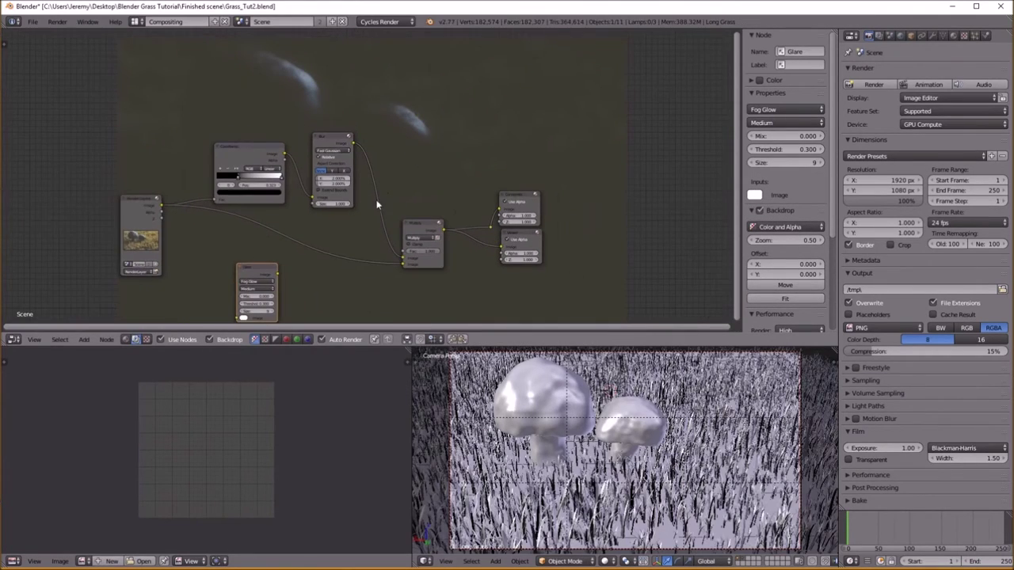
Swap the Mix node's inputs so Render Layers is first and Blur second, and set the blend type to Add
{"action": "left_click", "coordinate": [404, 261]}
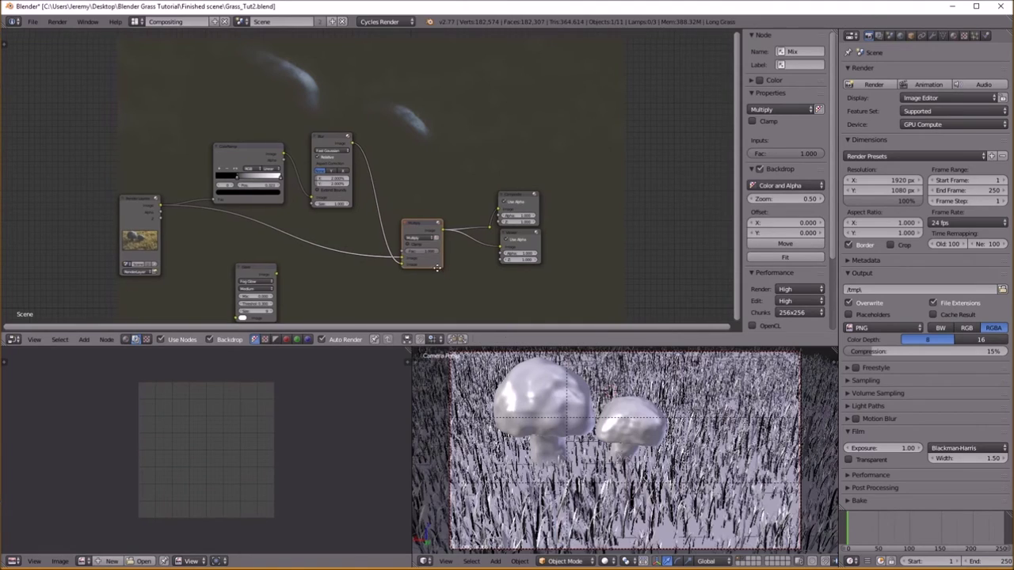
{"action": "scroll", "coordinate": [403, 263], "scroll_direction": "up", "scroll_amount": 2}
{"action": "left_click_drag", "start_coordinate": [283, 136], "coordinate": [279, 147]}
{"action": "left_click", "coordinate": [395, 254]}
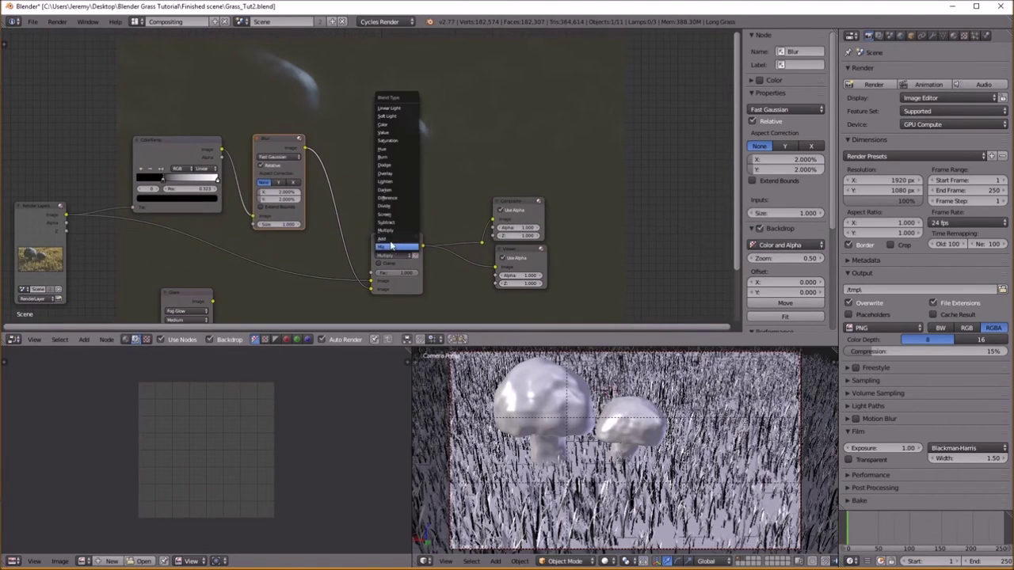
{"action": "left_click", "coordinate": [396, 245]}
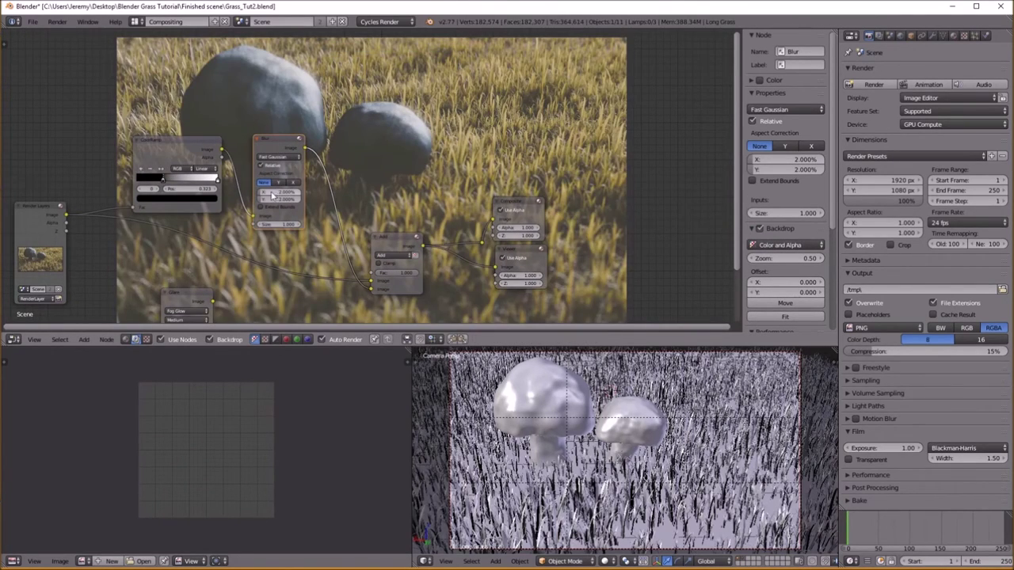
Set the Blur node's X and Y to 5% and the ColorRamp's black stop to position 0.236
{"action": "middle_click_drag", "start_coordinate": [251, 194], "coordinate": [469, 239]}
{"action": "scroll", "coordinate": [469, 239], "scroll_direction": "up", "scroll_amount": 2}
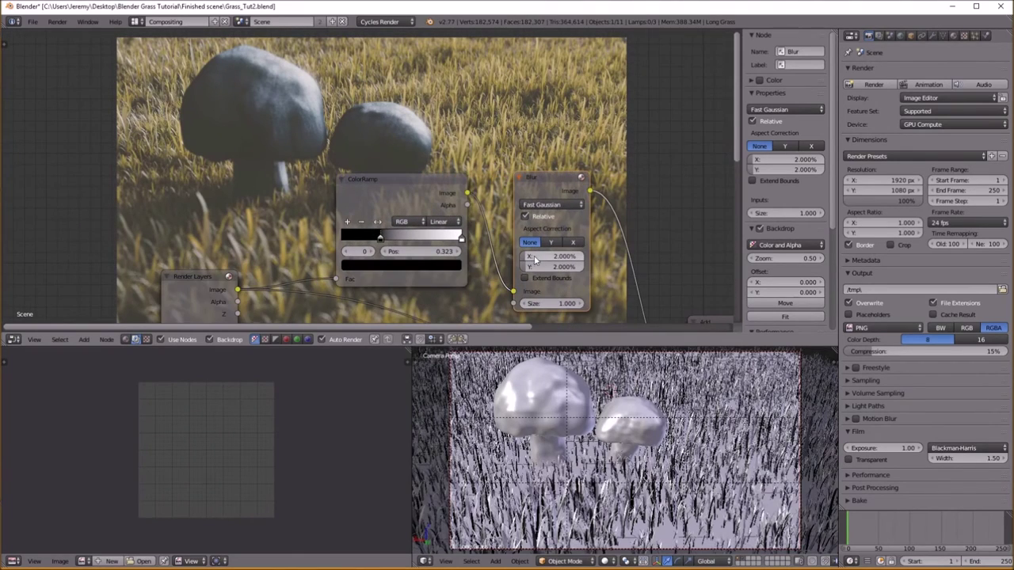
{"action": "key", "text": "Tab"}
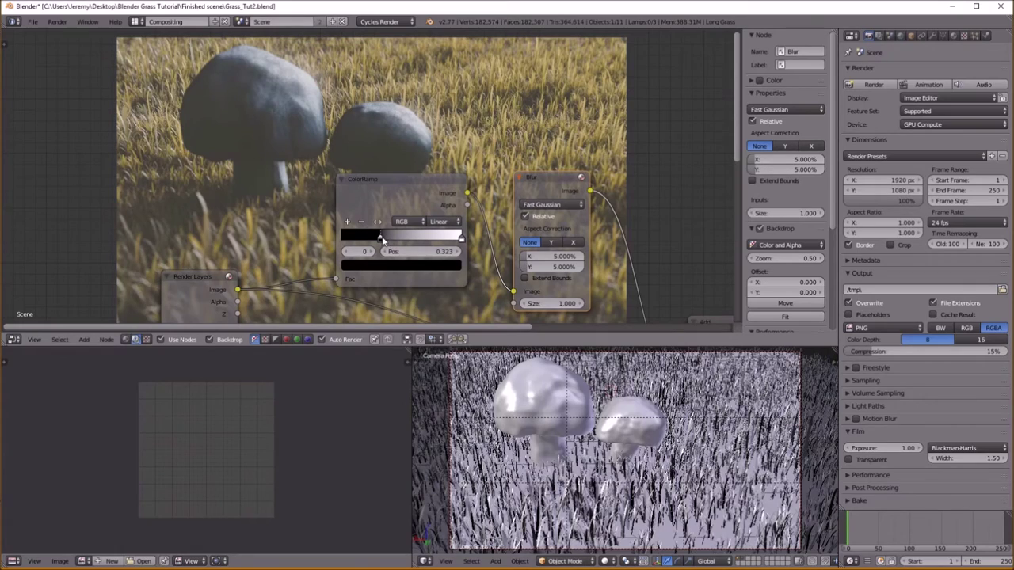
{"action": "left_click_drag", "start_coordinate": [381, 238], "coordinate": [369, 239]}
Delete the disconnected Glare node
{"action": "scroll", "coordinate": [388, 242], "scroll_direction": "down", "scroll_amount": 5}
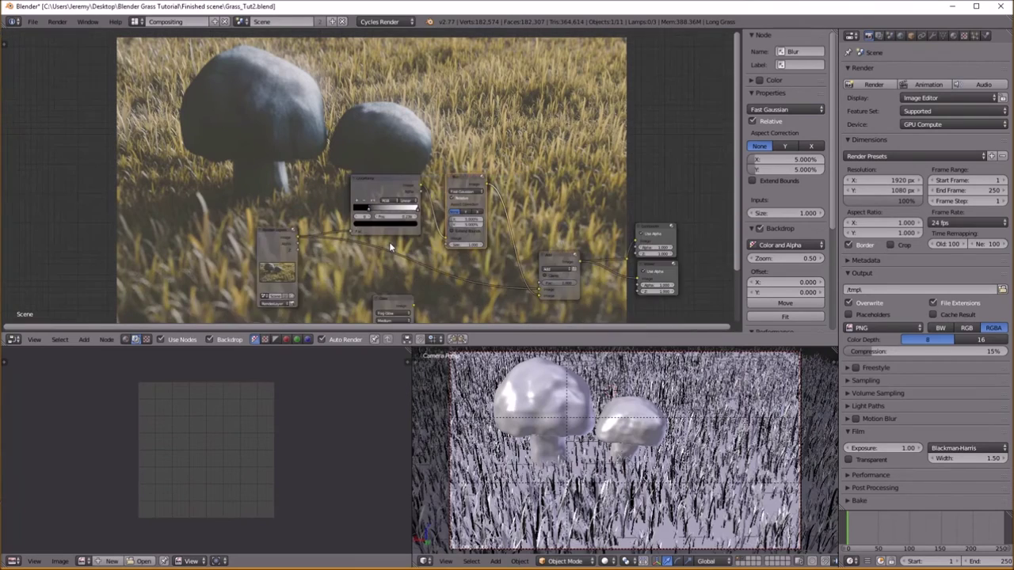
{"action": "middle_click_drag", "start_coordinate": [315, 229], "coordinate": [537, 134]}
{"action": "left_click", "coordinate": [383, 181]}
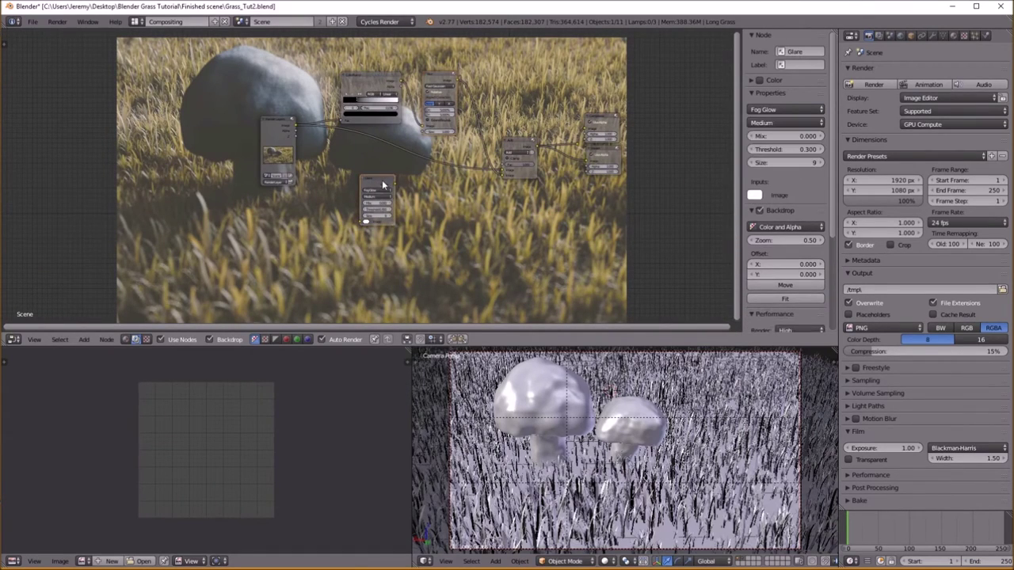
{"action": "key", "text": "x"}
Feed the Viewer node's image from the reroute point shared with the Composite node
{"action": "middle_click_drag", "start_coordinate": [560, 179], "coordinate": [357, 208]}
{"action": "scroll", "coordinate": [358, 208], "scroll_direction": "up", "scroll_amount": 5}
{"action": "left_click", "coordinate": [378, 170]}
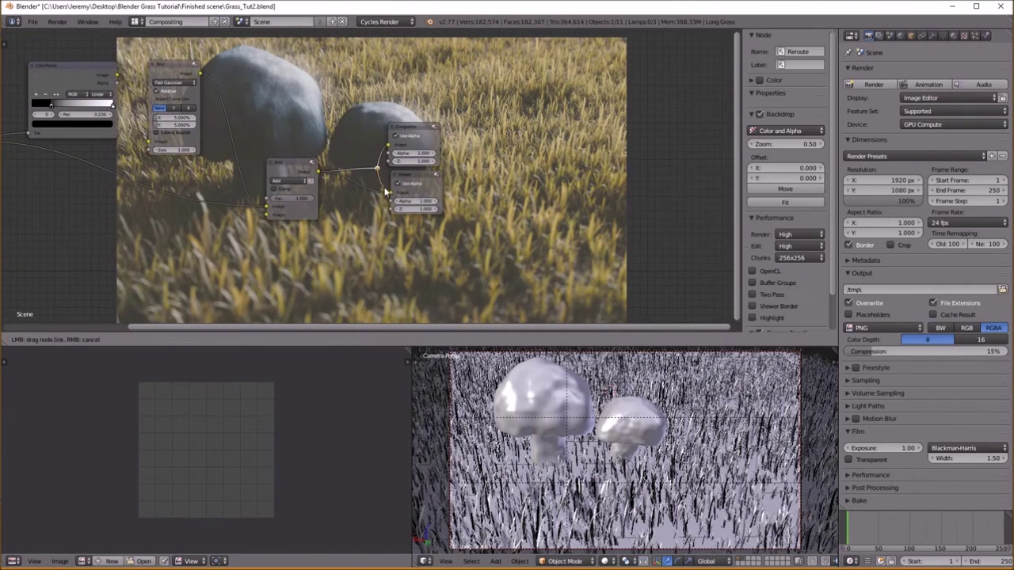
{"action": "left_click", "coordinate": [400, 183]}
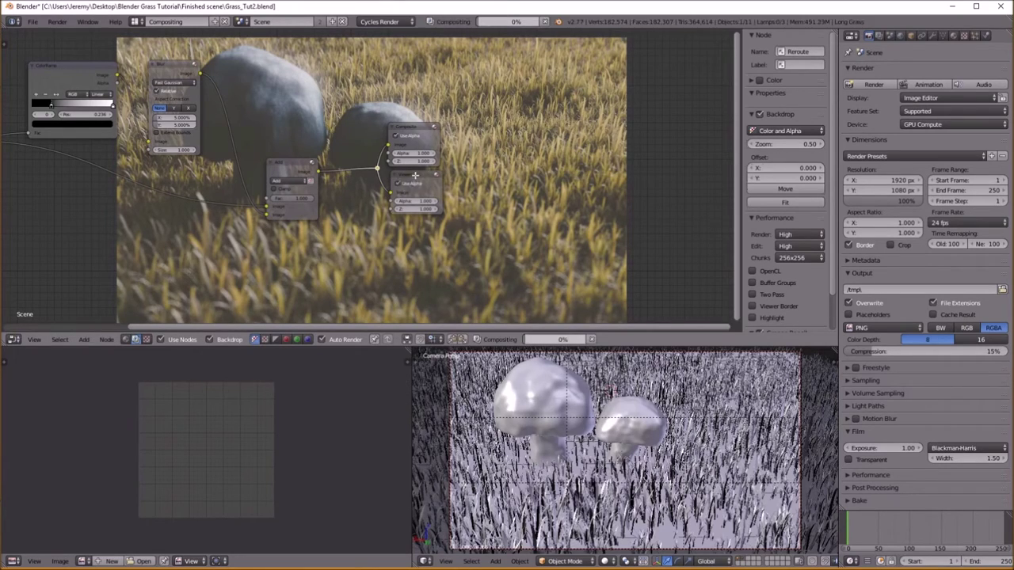
Move the Composite and Viewer nodes farther away from the Add node to free space for another node
{"action": "left_click", "coordinate": [413, 174]}
{"action": "left_click", "coordinate": [409, 136], "text": "shift"}
{"action": "key", "text": "g"}
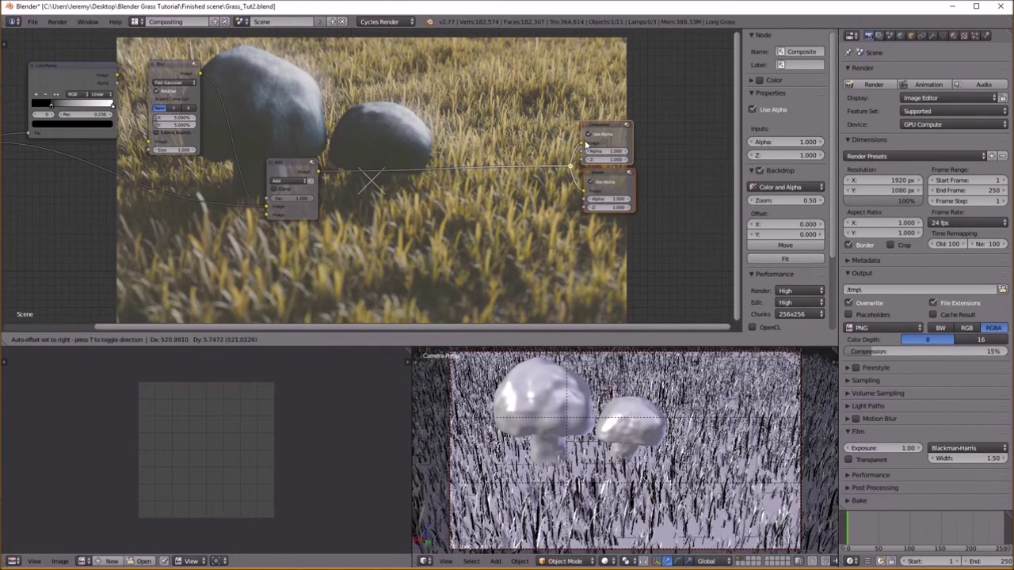
{"action": "left_click", "coordinate": [603, 133]}
Add a Color Correction node and insert it on the link between the Add node and the reroute point
{"action": "key", "text": "shift+a"}
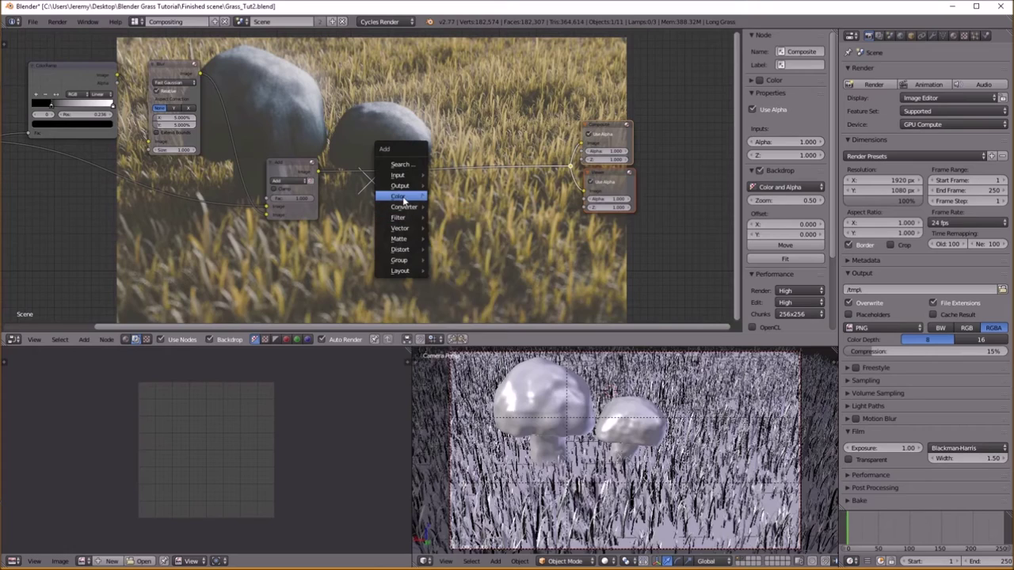
{"action": "mouse_move", "coordinate": [402, 196]}
{"action": "left_click", "coordinate": [464, 300]}
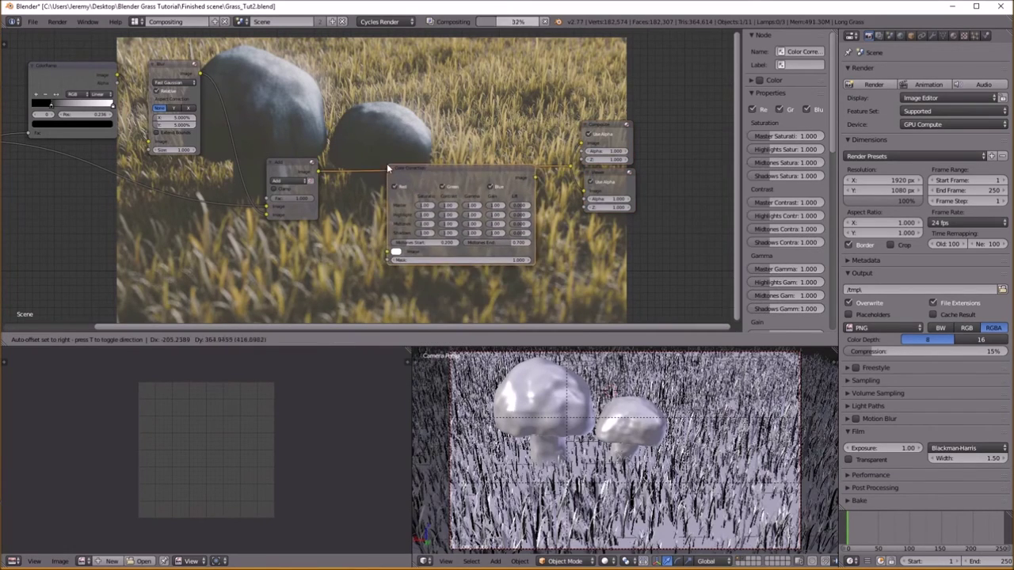
{"action": "left_click", "coordinate": [388, 165]}
Set the Midtones Lift of the Color Correction node to 0.074
{"action": "middle_click_drag", "start_coordinate": [486, 179], "coordinate": [435, 233]}
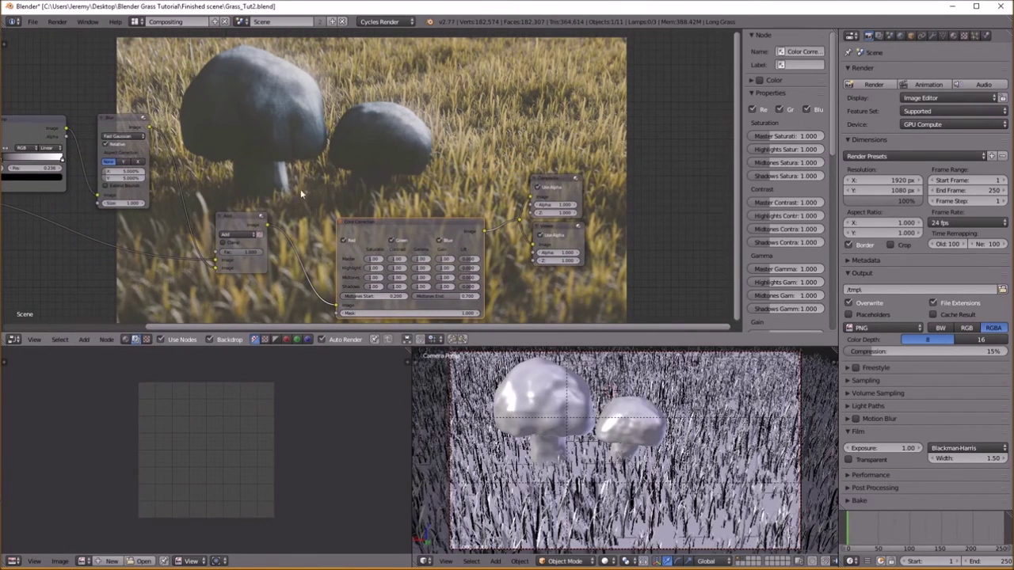
{"action": "scroll", "coordinate": [300, 188], "scroll_direction": "up", "scroll_amount": 5}
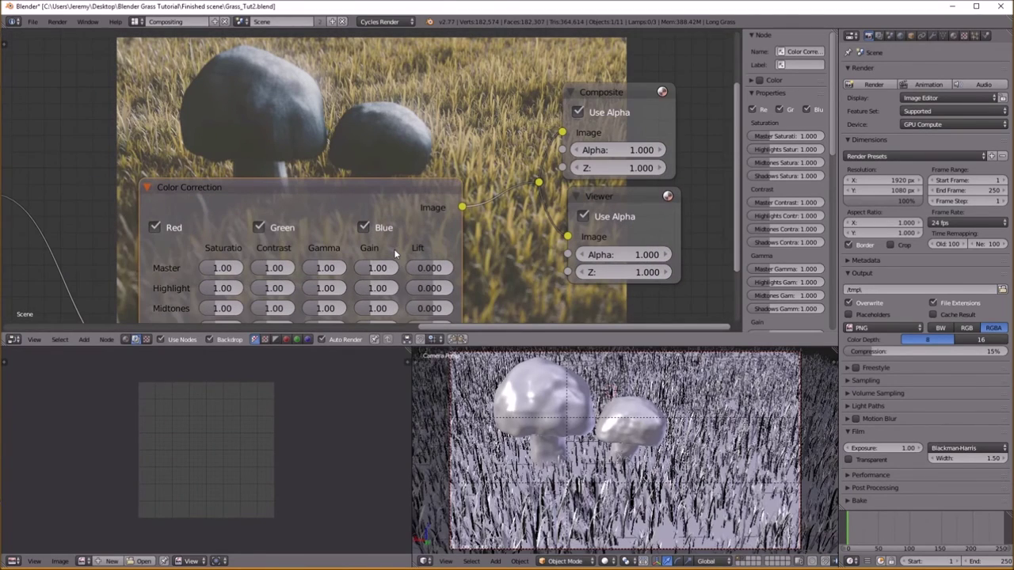
{"action": "middle_click_drag", "start_coordinate": [445, 225], "coordinate": [392, 197]}
{"action": "left_click_drag", "start_coordinate": [374, 240], "coordinate": [385, 260]}
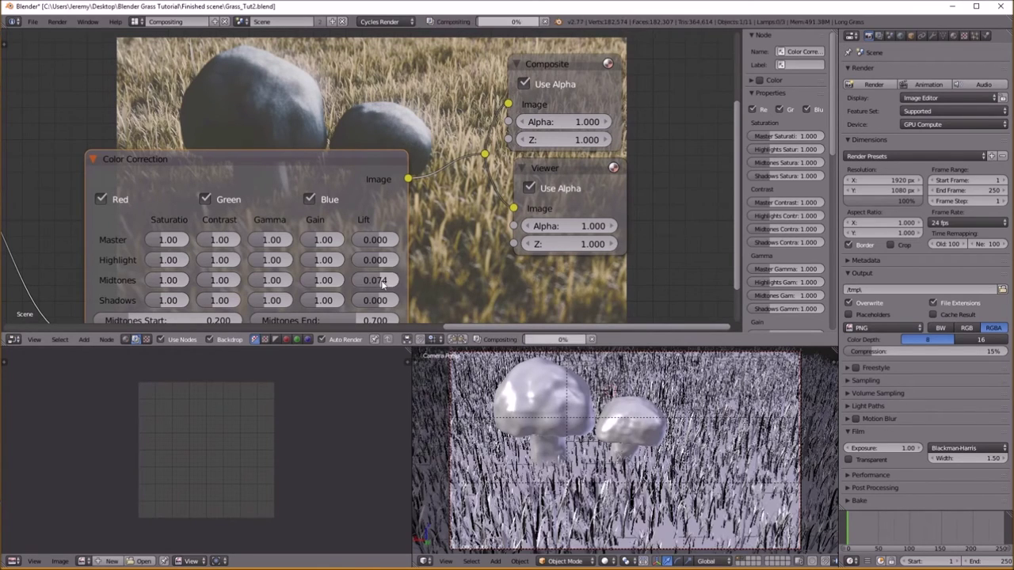
Set the Shadows Lift of the Color Correction node to -0.004
{"action": "middle_click_drag", "start_coordinate": [382, 284], "coordinate": [388, 304]}
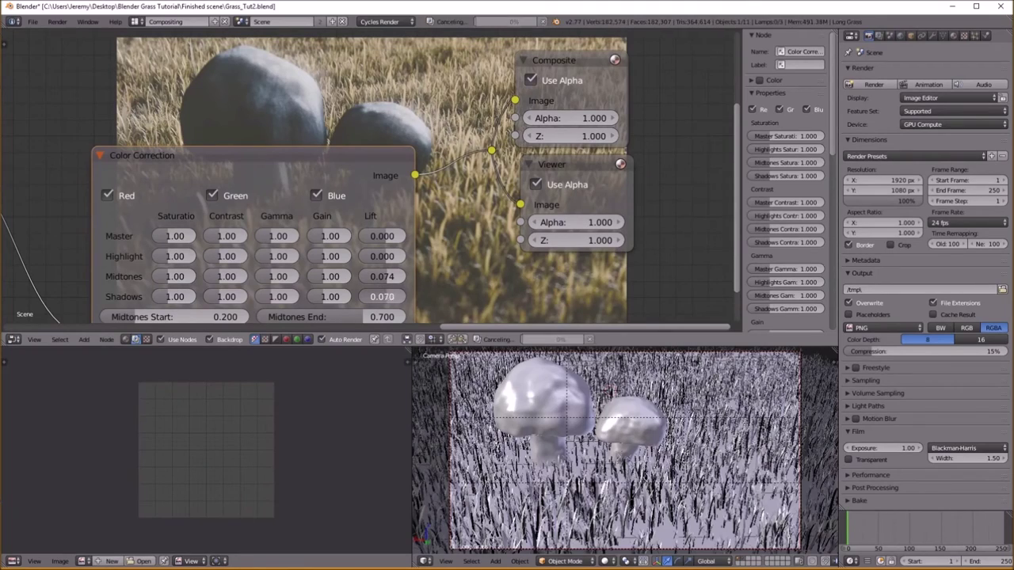
{"action": "left_click_drag", "start_coordinate": [383, 296], "coordinate": [364, 297]}
{"action": "scroll", "coordinate": [407, 243], "scroll_direction": "down", "scroll_amount": 10}
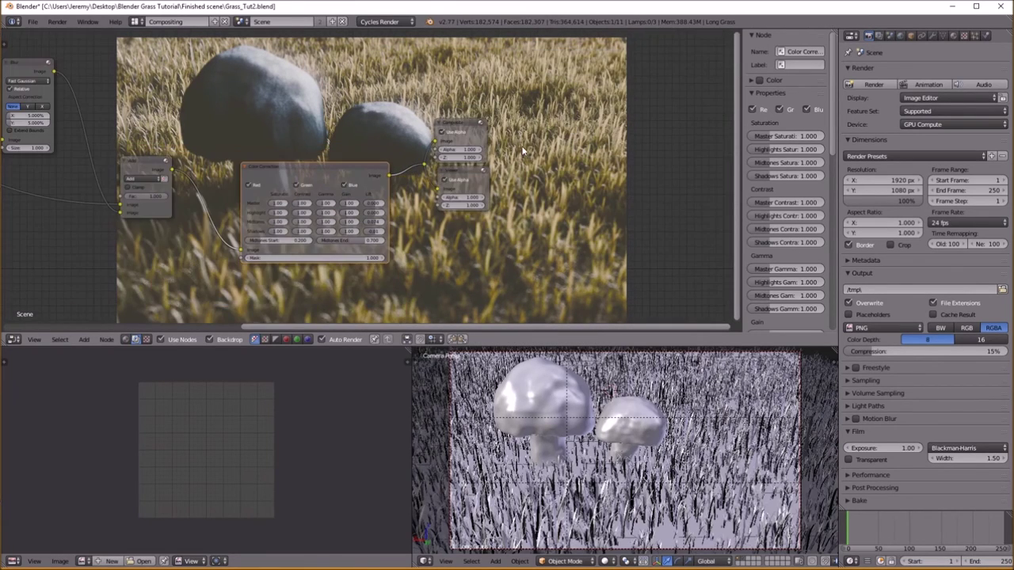
{"action": "middle_click_drag", "start_coordinate": [519, 146], "coordinate": [520, 115]}
{"action": "scroll", "coordinate": [366, 229], "scroll_direction": "up", "scroll_amount": 3}
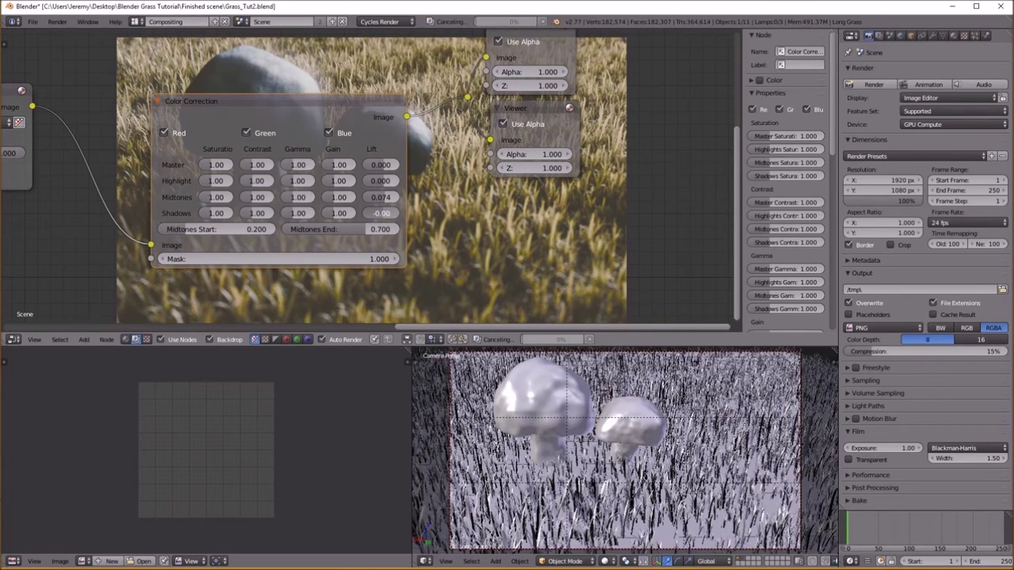
{"action": "scroll", "coordinate": [384, 214], "scroll_direction": "down", "scroll_amount": 6}
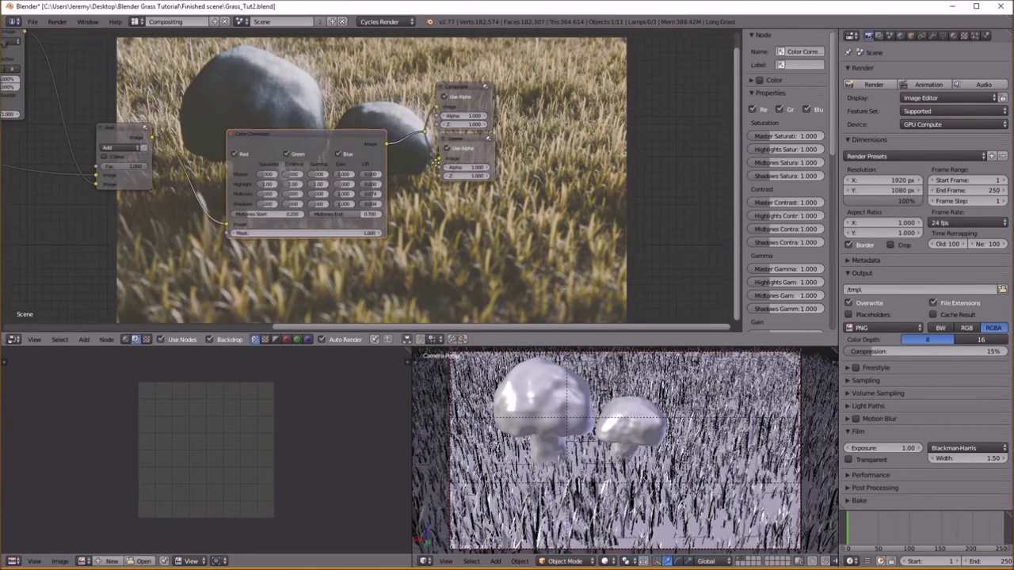
Move the Composite and Viewer nodes with their reroute point farther from the Color Correction node to free space
{"action": "middle_click_drag", "start_coordinate": [448, 163], "coordinate": [440, 189]}
{"action": "left_click", "coordinate": [439, 189]}
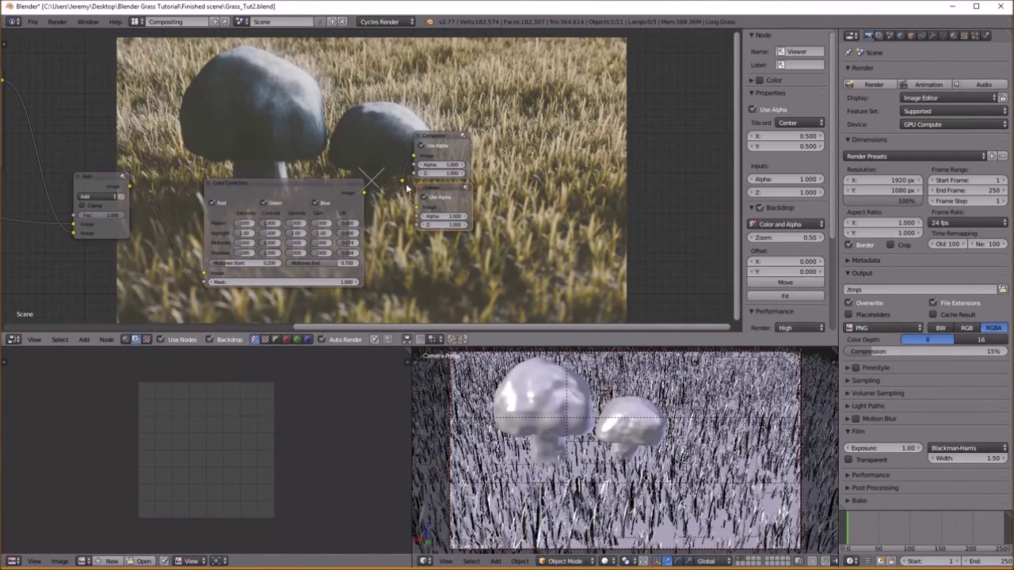
{"action": "left_click", "coordinate": [440, 144], "text": "shift"}
{"action": "key", "text": "g"}
{"action": "left_click", "coordinate": [589, 206]}
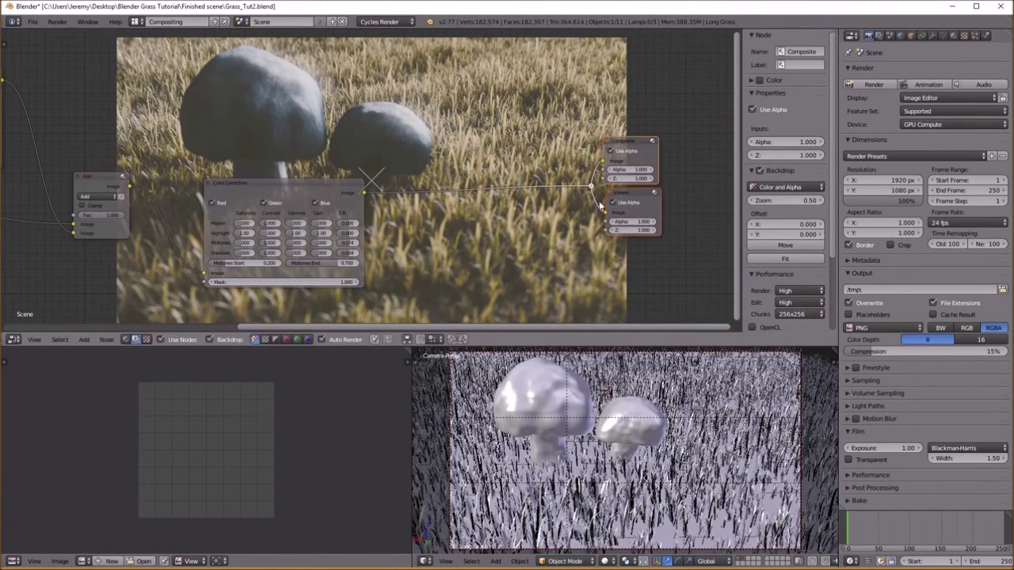
{"action": "middle_click_drag", "start_coordinate": [587, 211], "coordinate": [437, 233]}
Add an Ellipse Mask node below the link, next to the Color Correction node
{"action": "key", "text": "shift+a"}
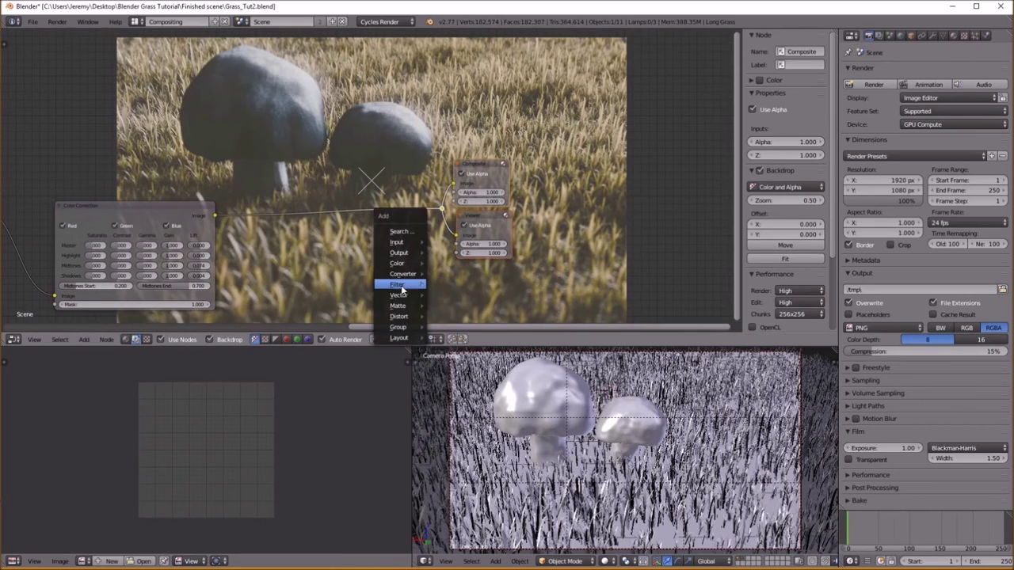
{"action": "mouse_move", "coordinate": [415, 287]}
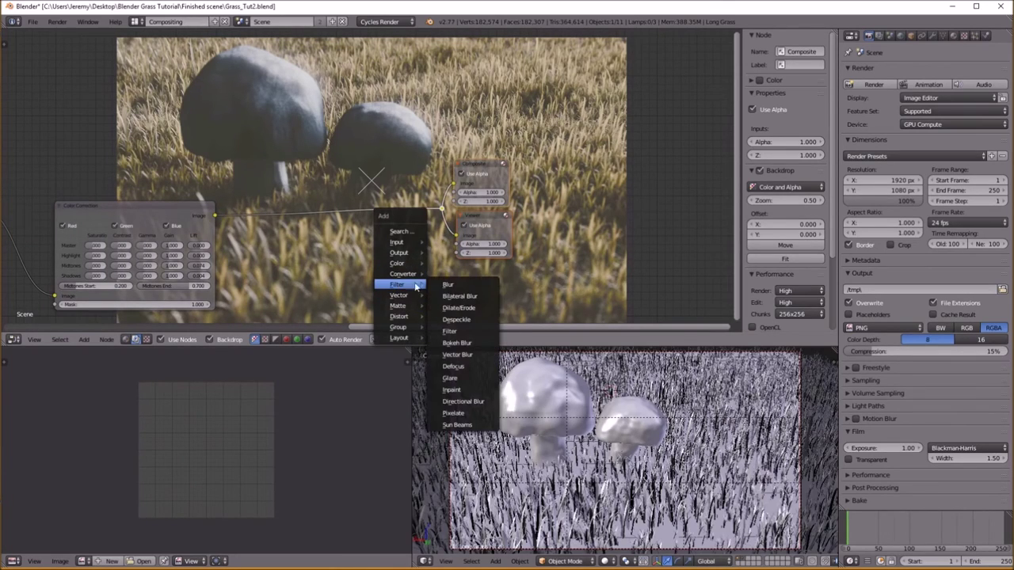
{"action": "key", "text": "shift+a"}
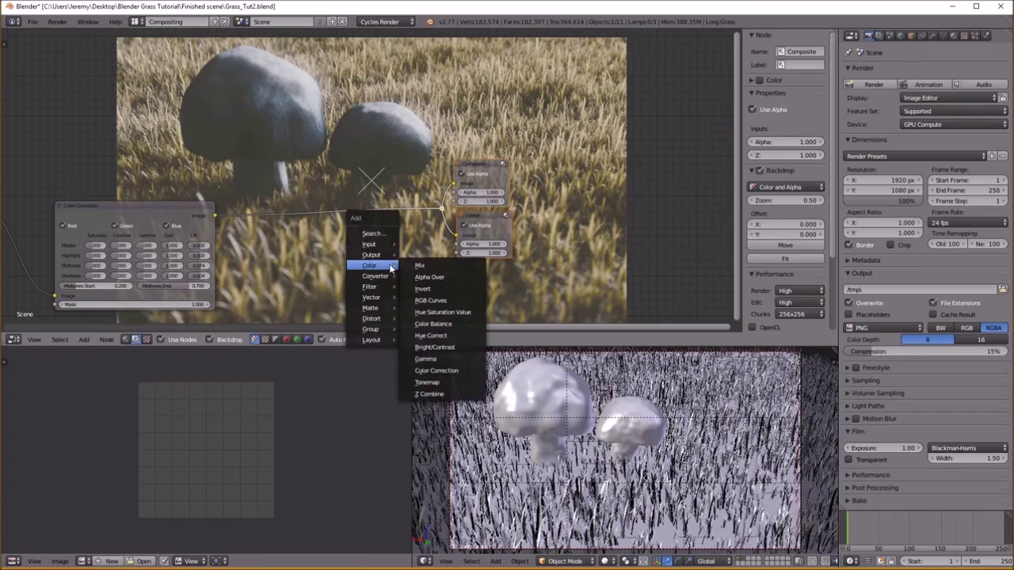
{"action": "mouse_move", "coordinate": [385, 277]}
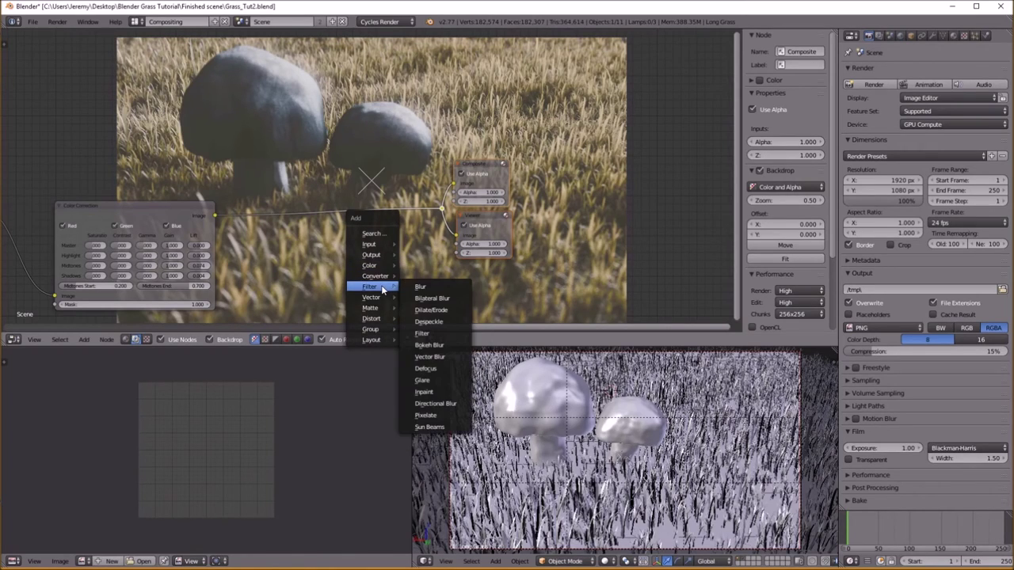
{"action": "mouse_move", "coordinate": [384, 307]}
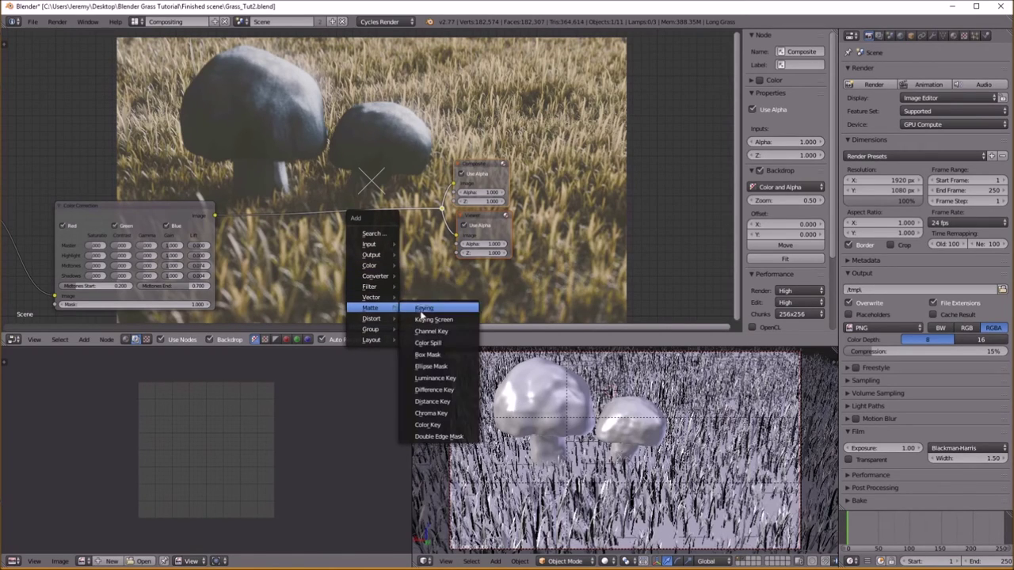
{"action": "left_click", "coordinate": [442, 366]}
{"action": "left_click", "coordinate": [252, 293]}
Set the Ellipse Mask's width to 1.091 and height to 0.591
{"action": "middle_click_drag", "start_coordinate": [315, 305], "coordinate": [279, 232]}
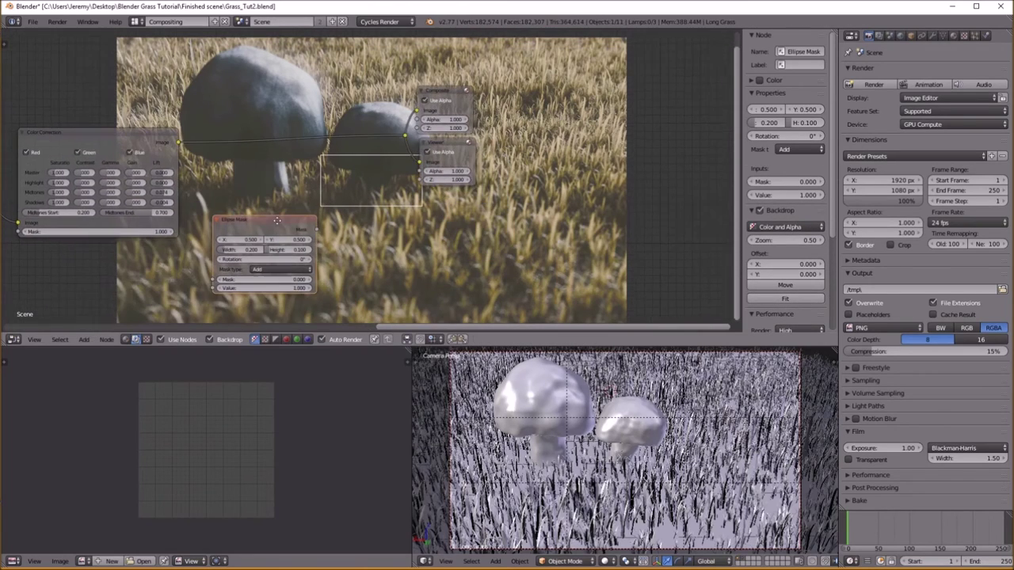
{"action": "scroll", "coordinate": [270, 253], "scroll_direction": "up", "scroll_amount": 3}
{"action": "left_click_drag", "start_coordinate": [226, 268], "coordinate": [428, 268]}
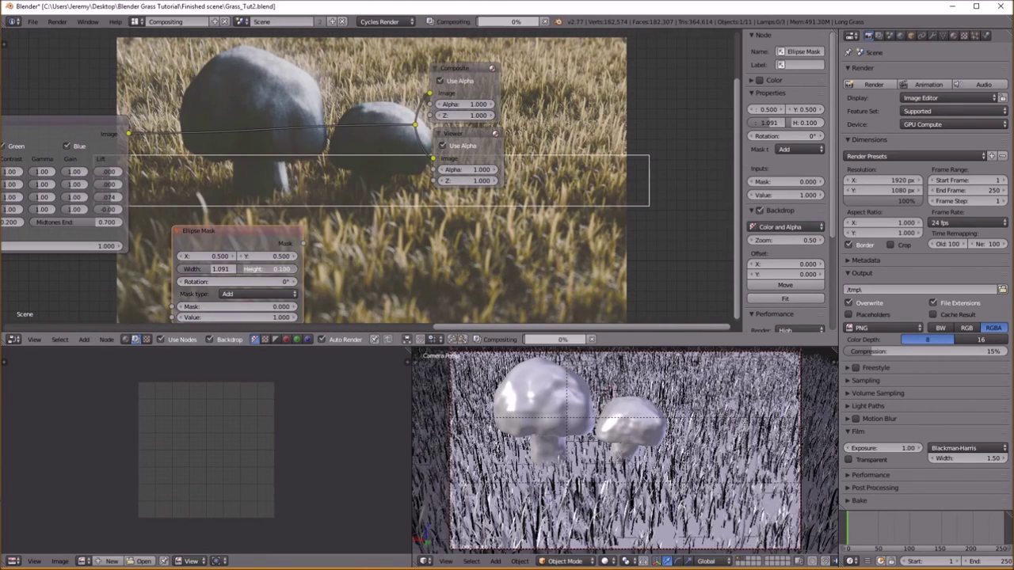
{"action": "left_click_drag", "start_coordinate": [270, 269], "coordinate": [367, 269]}
{"action": "middle_click_drag", "start_coordinate": [274, 237], "coordinate": [266, 247]}
{"action": "left_click_drag", "start_coordinate": [266, 248], "coordinate": [252, 250]}
Add a Blur node beside the Ellipse Mask and set it to Fast Gaussian with Relative enabled
{"action": "key", "text": "shift+a"}
{"action": "mouse_move", "coordinate": [332, 240]}
{"action": "left_click", "coordinate": [374, 237]}
{"action": "left_click", "coordinate": [355, 227]}
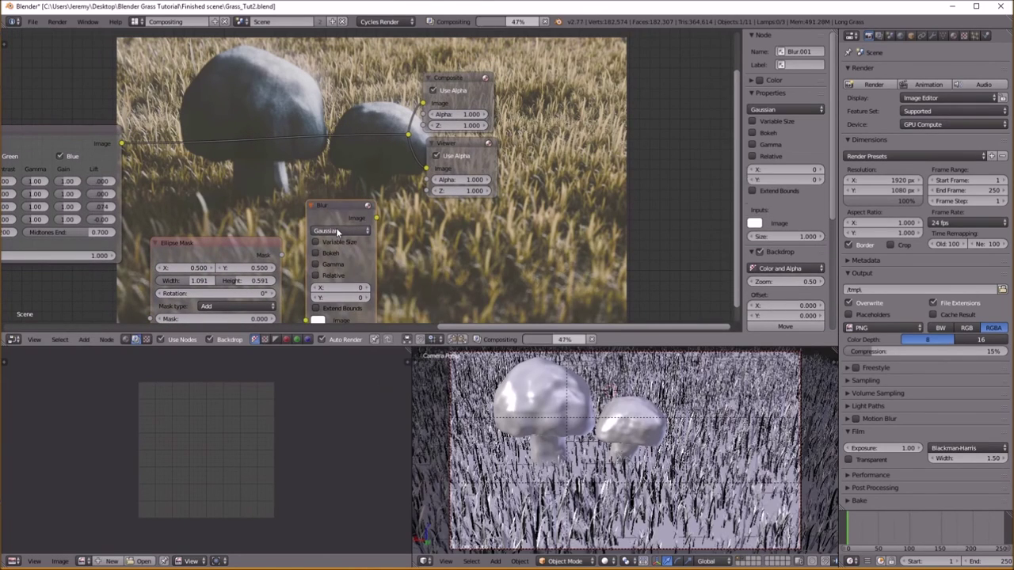
{"action": "left_click", "coordinate": [336, 230]}
{"action": "left_click", "coordinate": [341, 195]}
{"action": "left_click", "coordinate": [318, 241]}
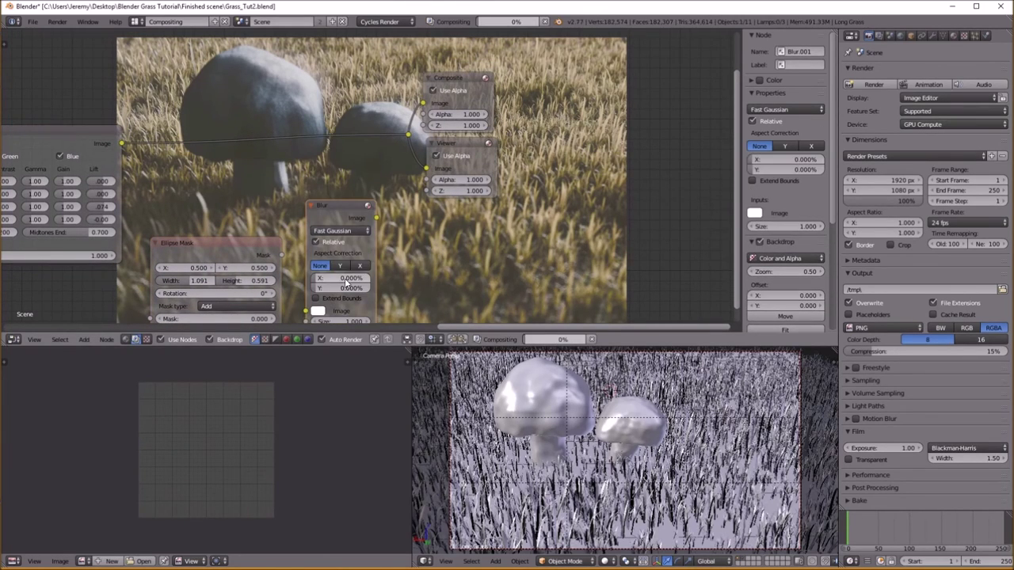
Connect the Ellipse Mask output to the new Blur node's image input and set its X and Y blur to 30%
{"action": "left_click", "coordinate": [269, 261]}
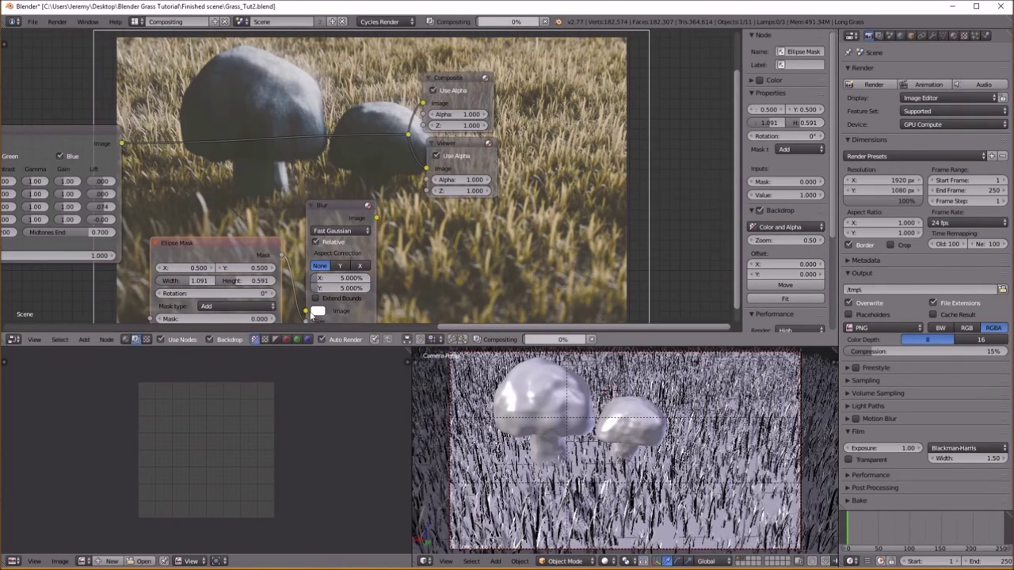
{"action": "left_click", "coordinate": [337, 278]}
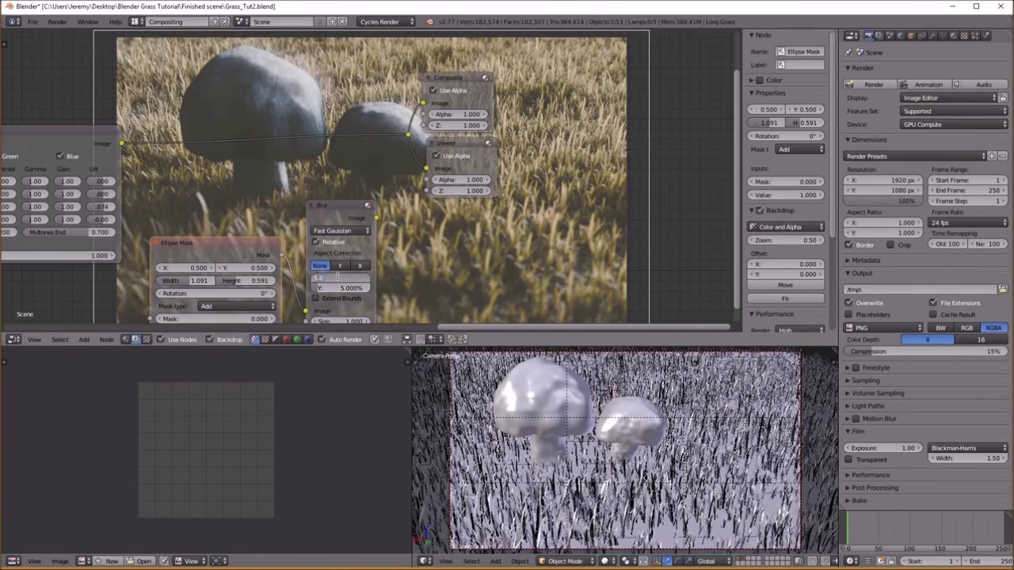
{"action": "type", "text": "30"}
{"action": "key", "text": "Return"}
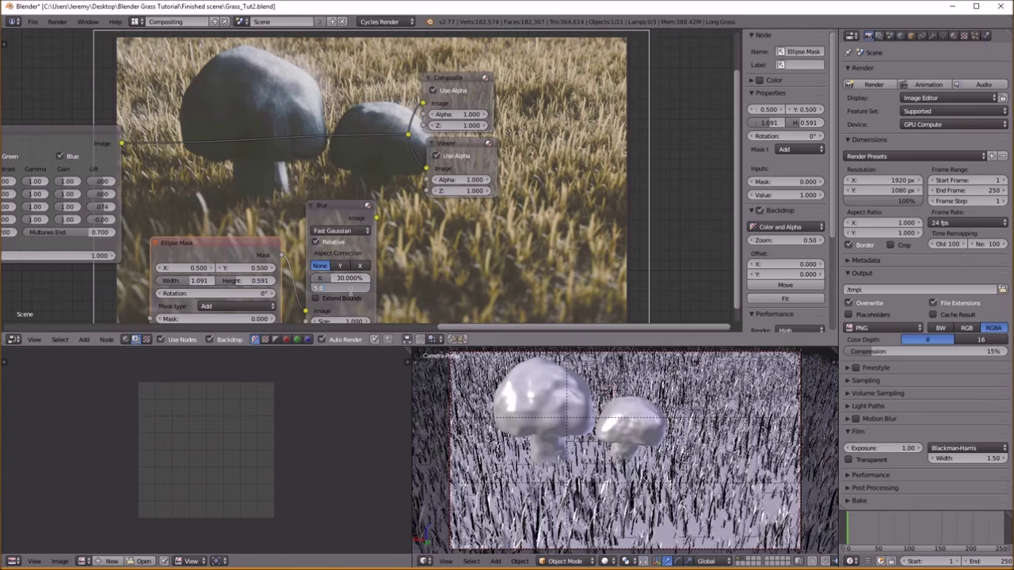
{"action": "type", "text": "30"}
{"action": "key", "text": "Return"}
Shift the Composite, Viewer and reroute nodes farther past the new Blur node to make room for a mix
{"action": "left_click", "coordinate": [455, 141]}
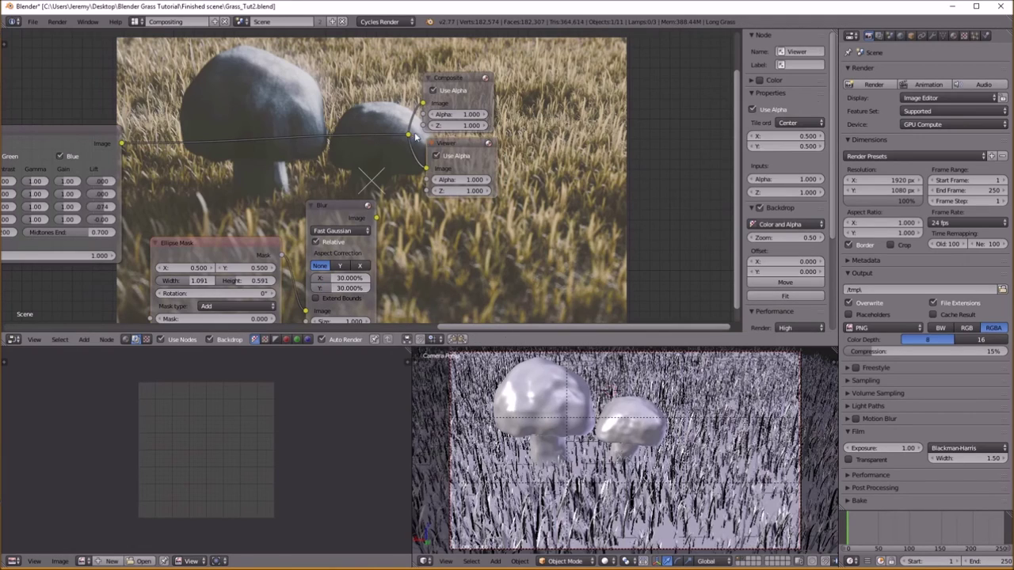
{"action": "left_click", "coordinate": [409, 135], "text": "shift"}
{"action": "left_click", "coordinate": [426, 119], "text": "shift"}
{"action": "key", "text": "g"}
{"action": "left_click", "coordinate": [620, 129]}
Add a Mix node and insert it on the link between the Color Correction node and the reroute point
{"action": "key", "text": "shift+a"}
{"action": "mouse_move", "coordinate": [528, 213]}
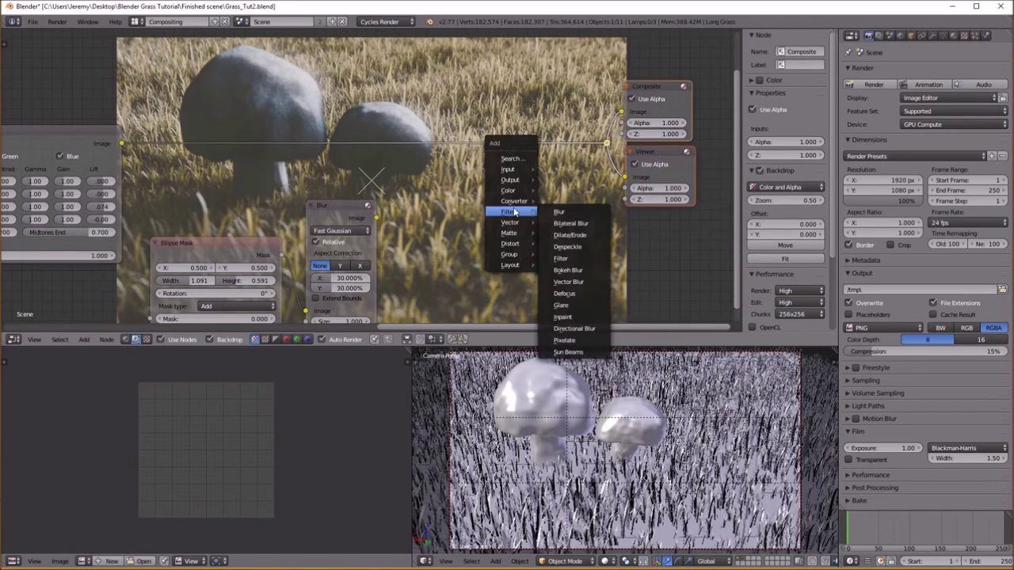
{"action": "mouse_move", "coordinate": [519, 194]}
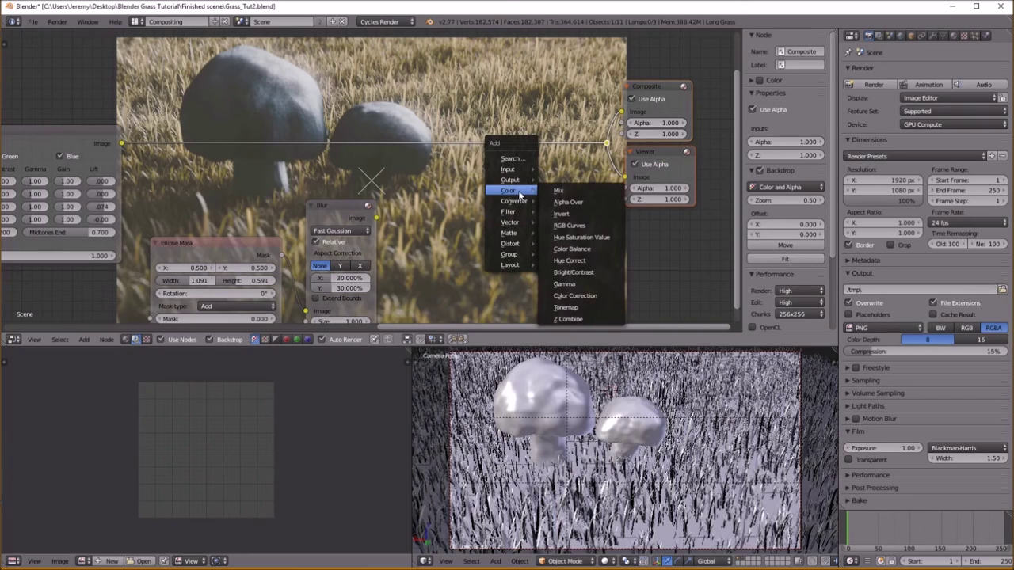
{"action": "key", "text": "shift+a"}
{"action": "mouse_move", "coordinate": [503, 228]}
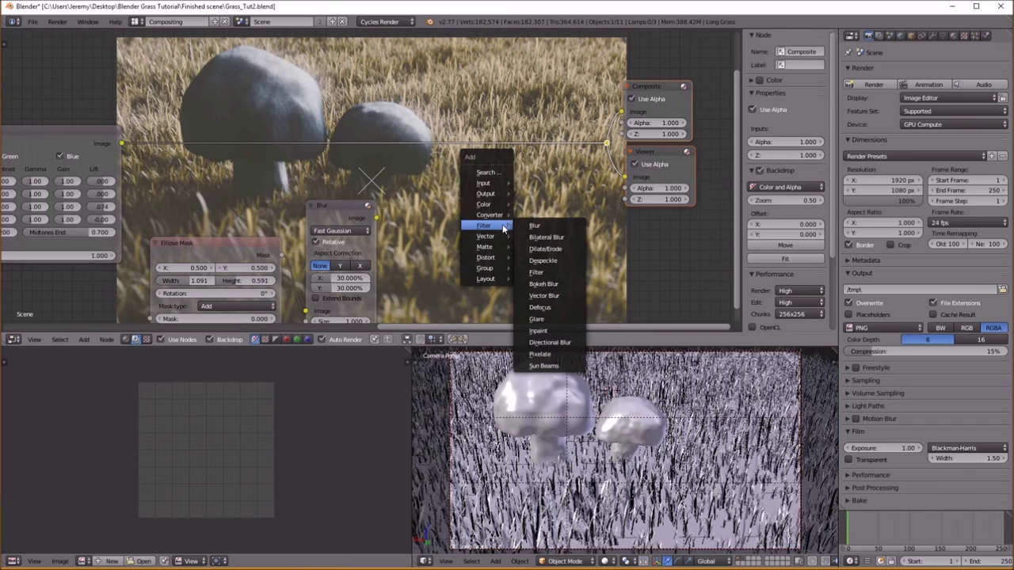
{"action": "mouse_move", "coordinate": [489, 205]}
{"action": "left_click", "coordinate": [529, 204]}
{"action": "left_click", "coordinate": [462, 132]}
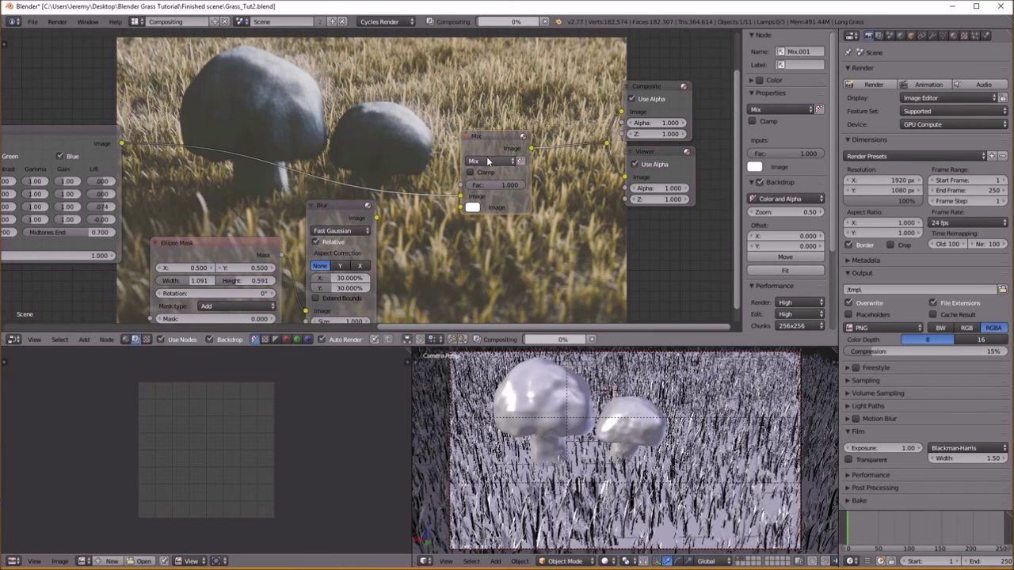
Set the new Mix node to Multiply and feed its second image input from the mask's Blur node
{"action": "left_click", "coordinate": [487, 161]}
{"action": "left_click", "coordinate": [479, 196]}
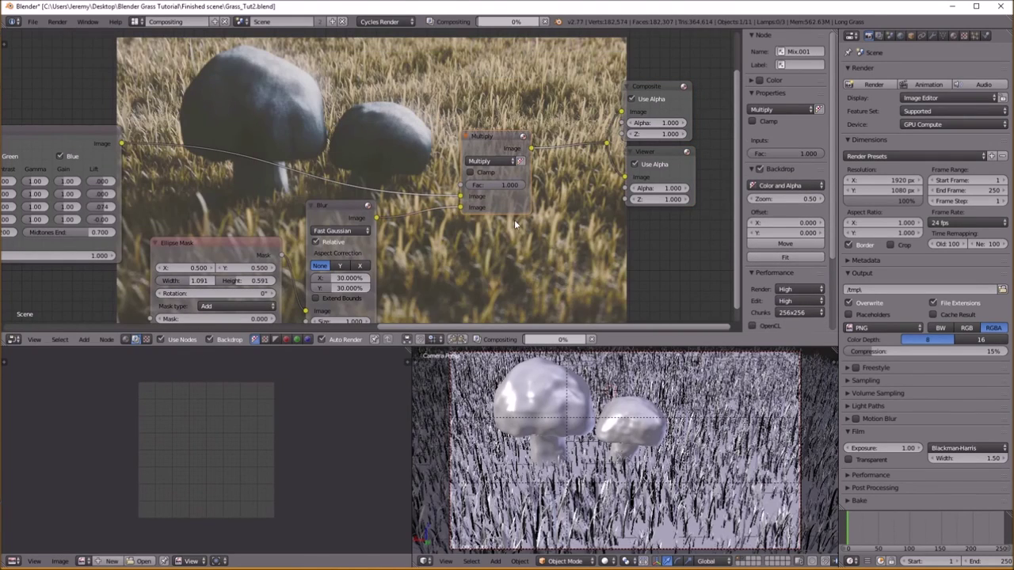
{"action": "scroll", "coordinate": [513, 220], "scroll_direction": "down", "scroll_amount": 4}
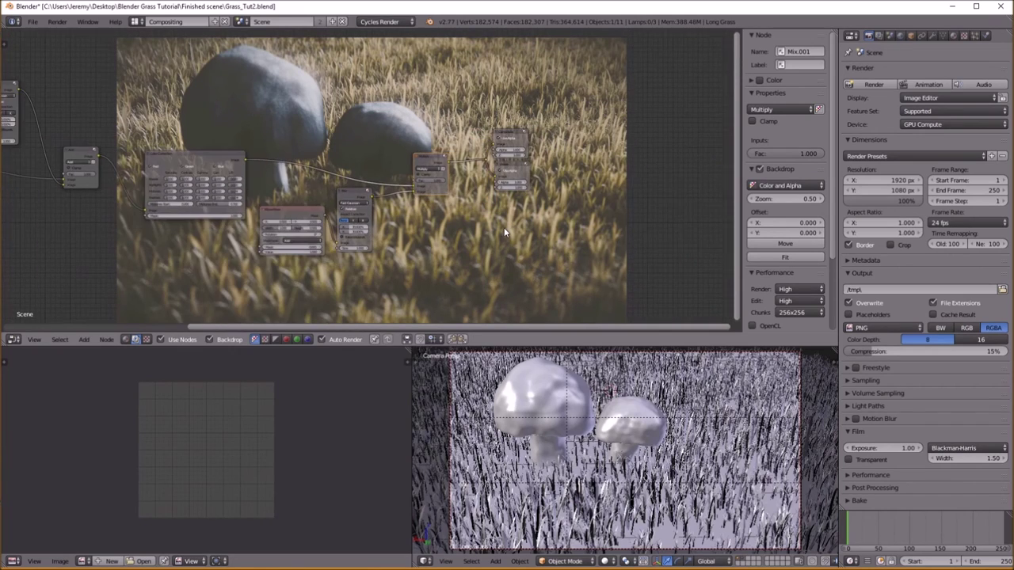
Show the Viewer Node image in the image editor, check the vignette with the editor maximized, and restore the layout
{"action": "left_click", "coordinate": [82, 560]}
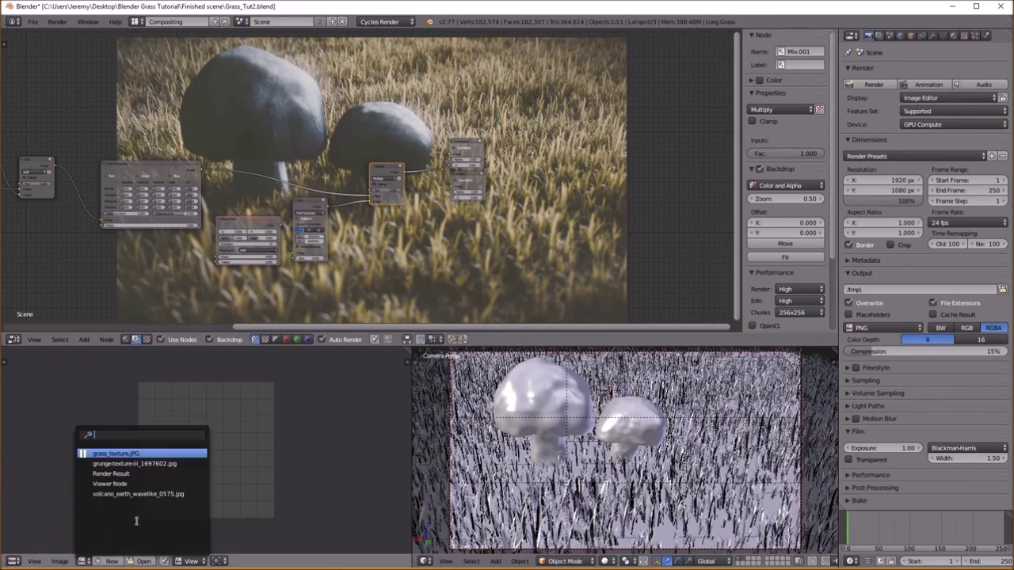
{"action": "left_click", "coordinate": [195, 479]}
{"action": "key", "text": "shift+space"}
{"action": "scroll", "coordinate": [536, 364], "scroll_direction": "down", "scroll_amount": 2}
{"action": "scroll", "coordinate": [536, 364], "scroll_direction": "up", "scroll_amount": 1}
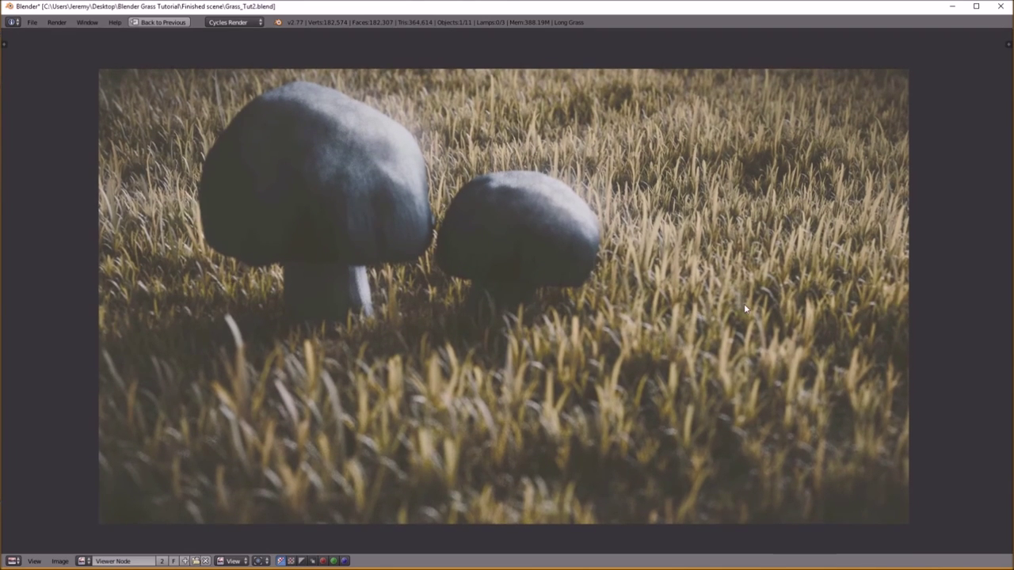
{"action": "key", "text": "shift+space"}
Set the Midtones Lift of the Color Correction node to -0.008 and maximize the image editor to inspect the result
{"action": "middle_click_drag", "start_coordinate": [326, 427], "coordinate": [323, 434]}
{"action": "middle_click_drag", "start_coordinate": [234, 241], "coordinate": [313, 241]}
{"action": "scroll", "coordinate": [561, 270], "scroll_direction": "up", "scroll_amount": 4}
{"action": "scroll", "coordinate": [368, 178], "scroll_direction": "up", "scroll_amount": 3}
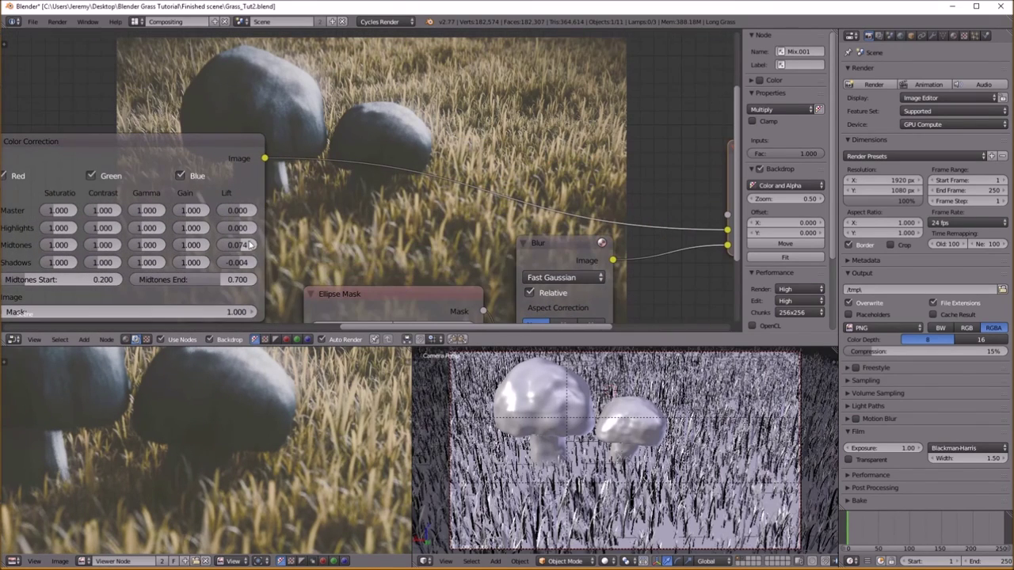
{"action": "mouse_move", "coordinate": [238, 245]}
{"action": "left_mouse_down"}
{"action": "mouse_move", "coordinate": [220, 245]}
{"action": "mouse_move", "coordinate": [241, 245]}
{"action": "left_mouse_up"}
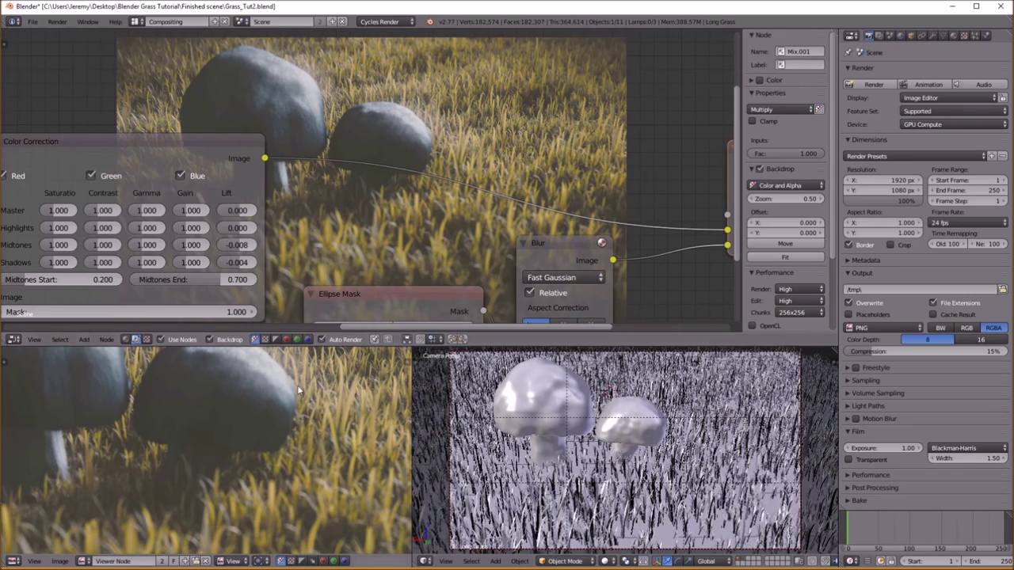
{"action": "key", "text": "ctrl+Up"}
{"action": "middle_click_drag", "start_coordinate": [466, 394], "coordinate": [457, 394]}
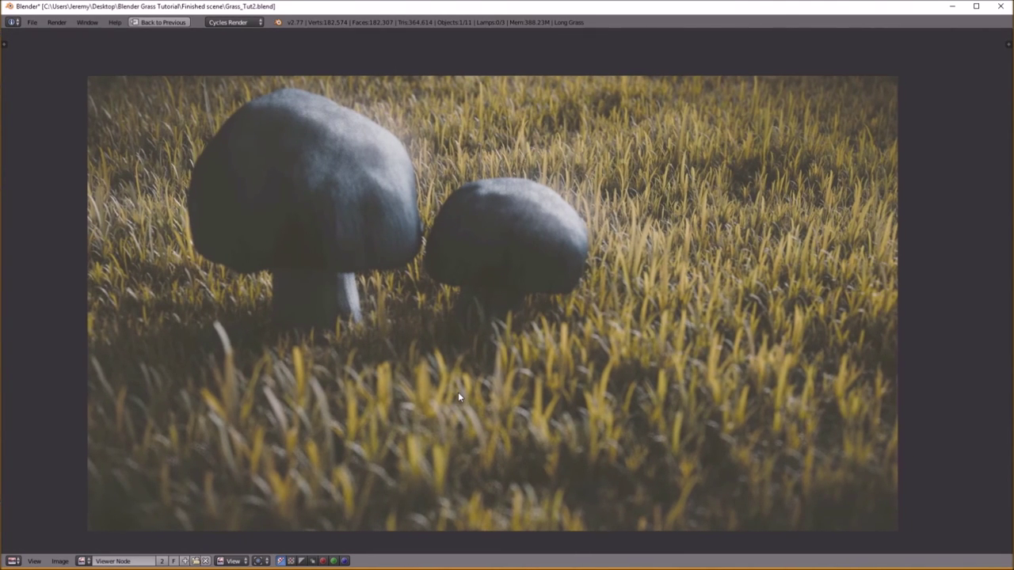